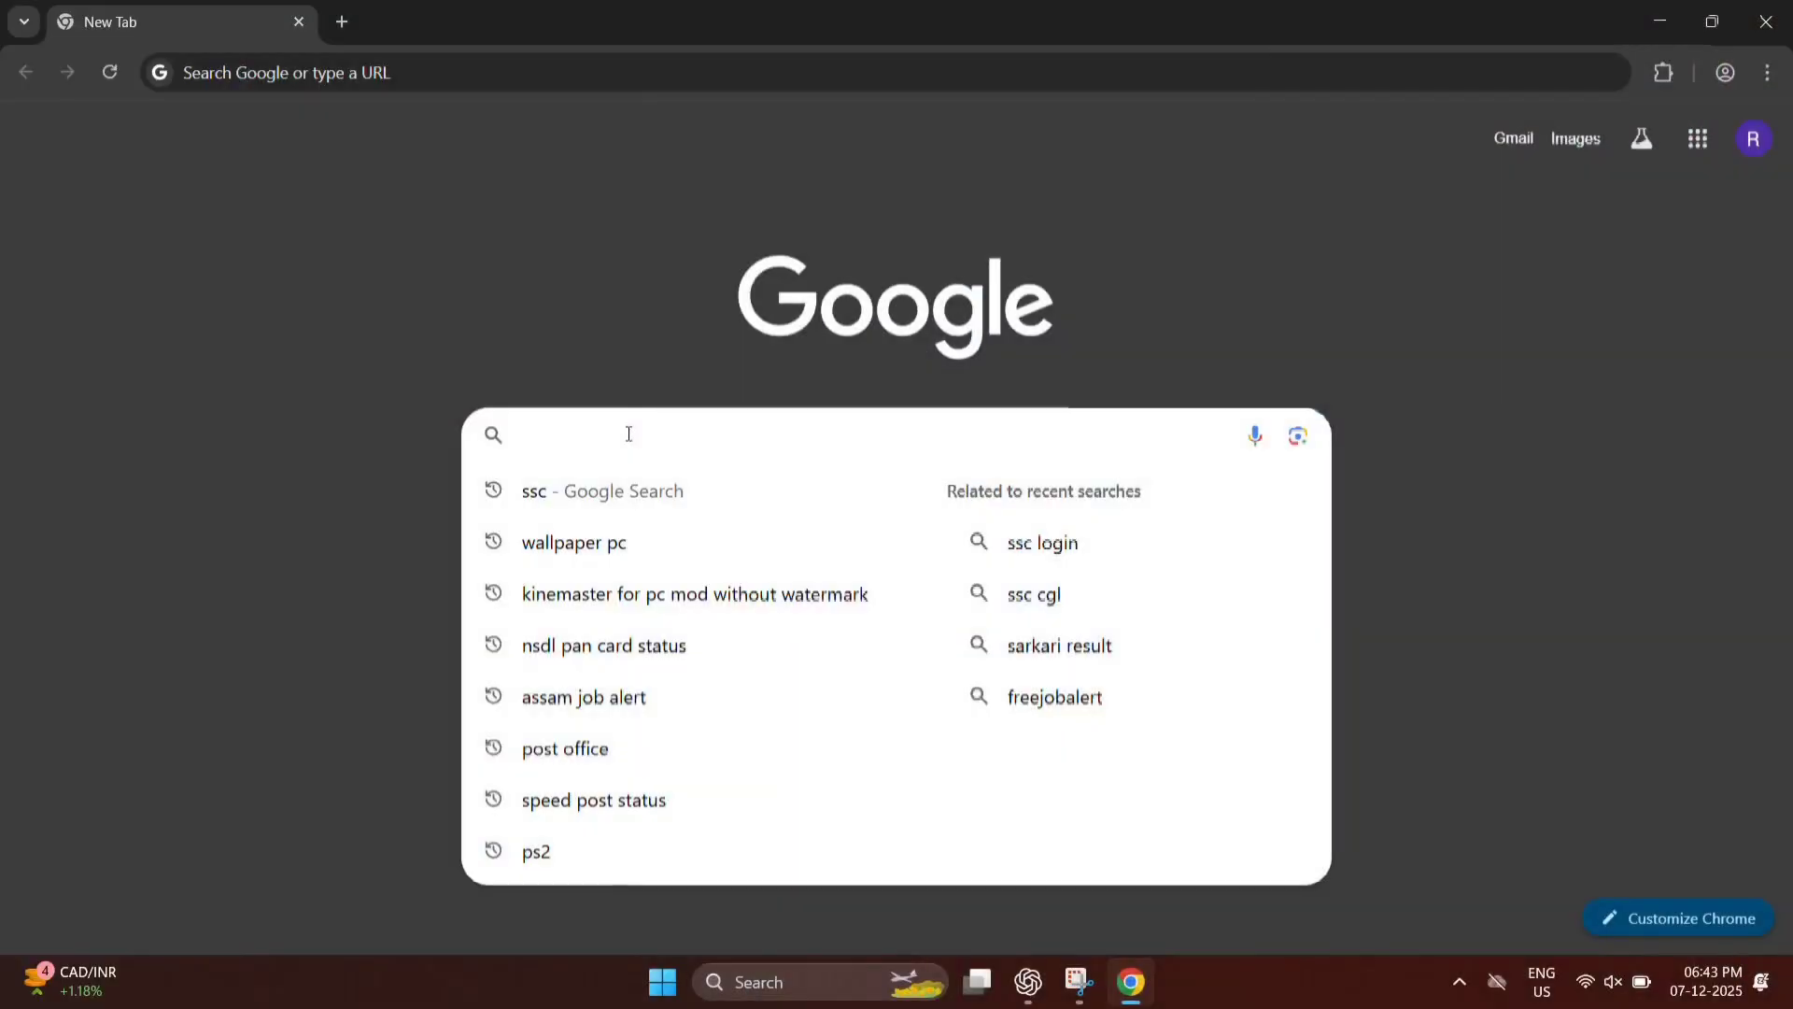
Step: Search for SSC.GOV.IN and open the Staff Selection Commission website
type("sc")
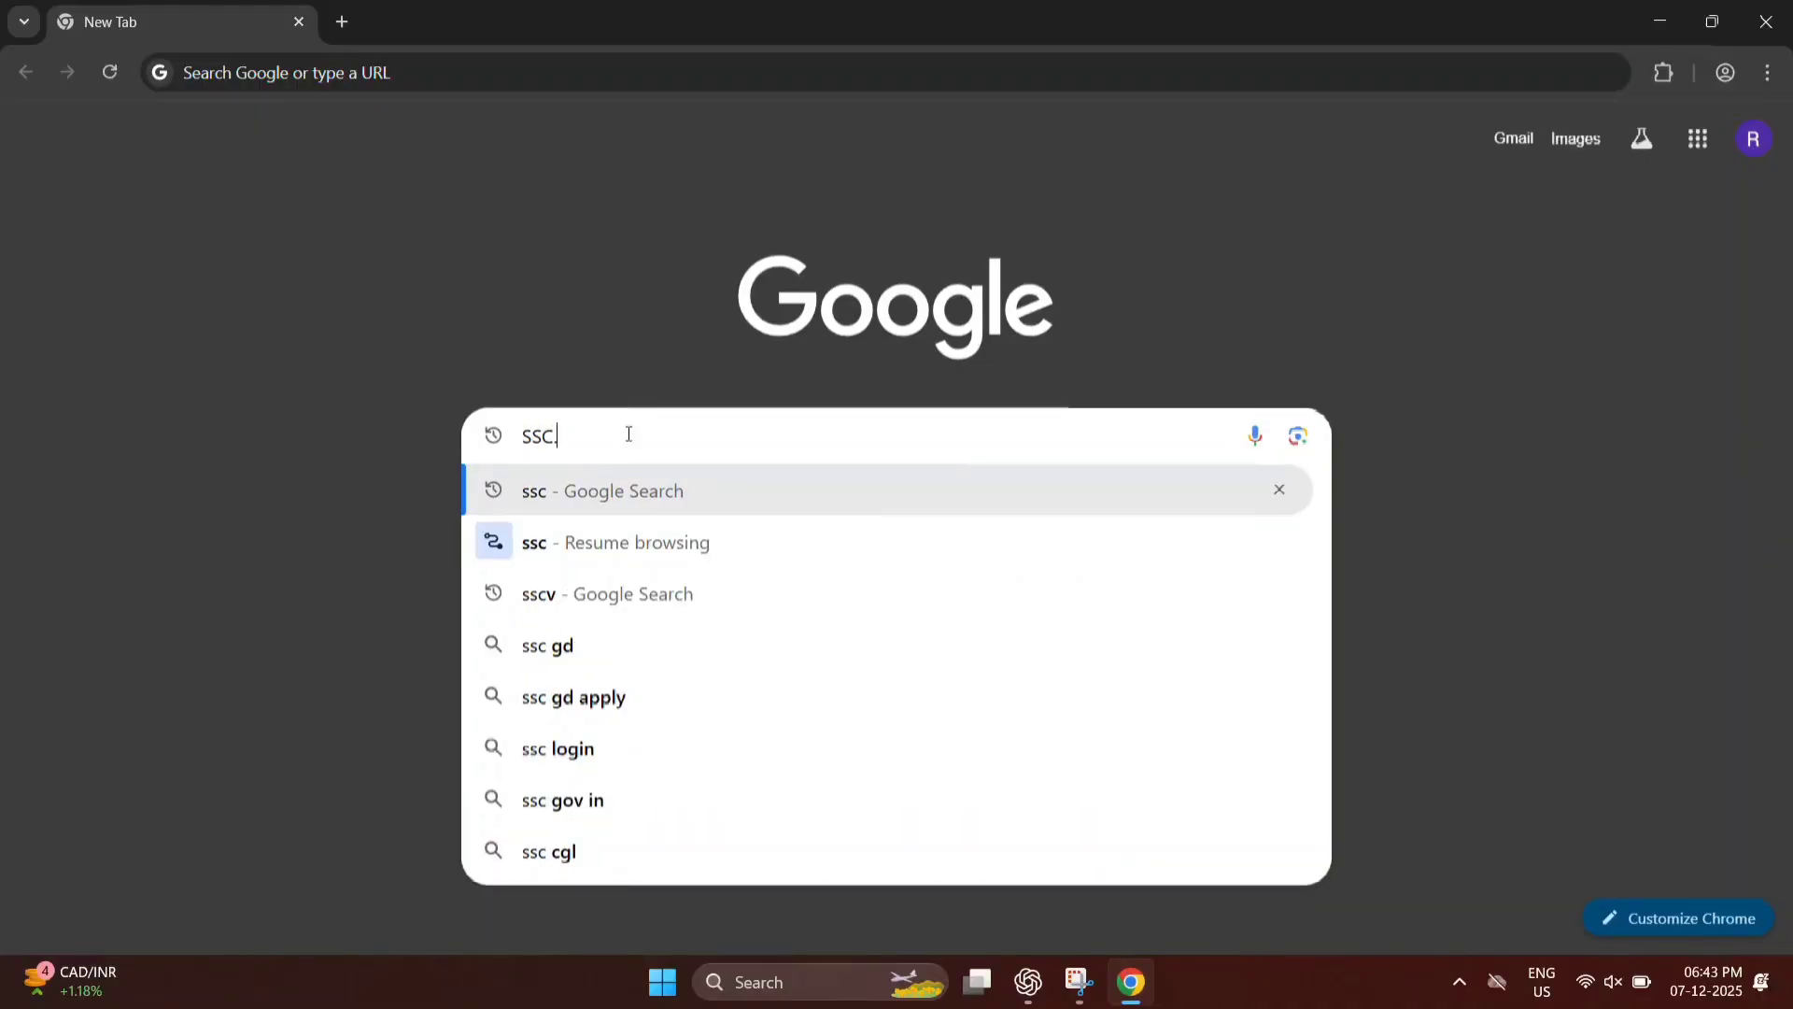
type(".GOV")
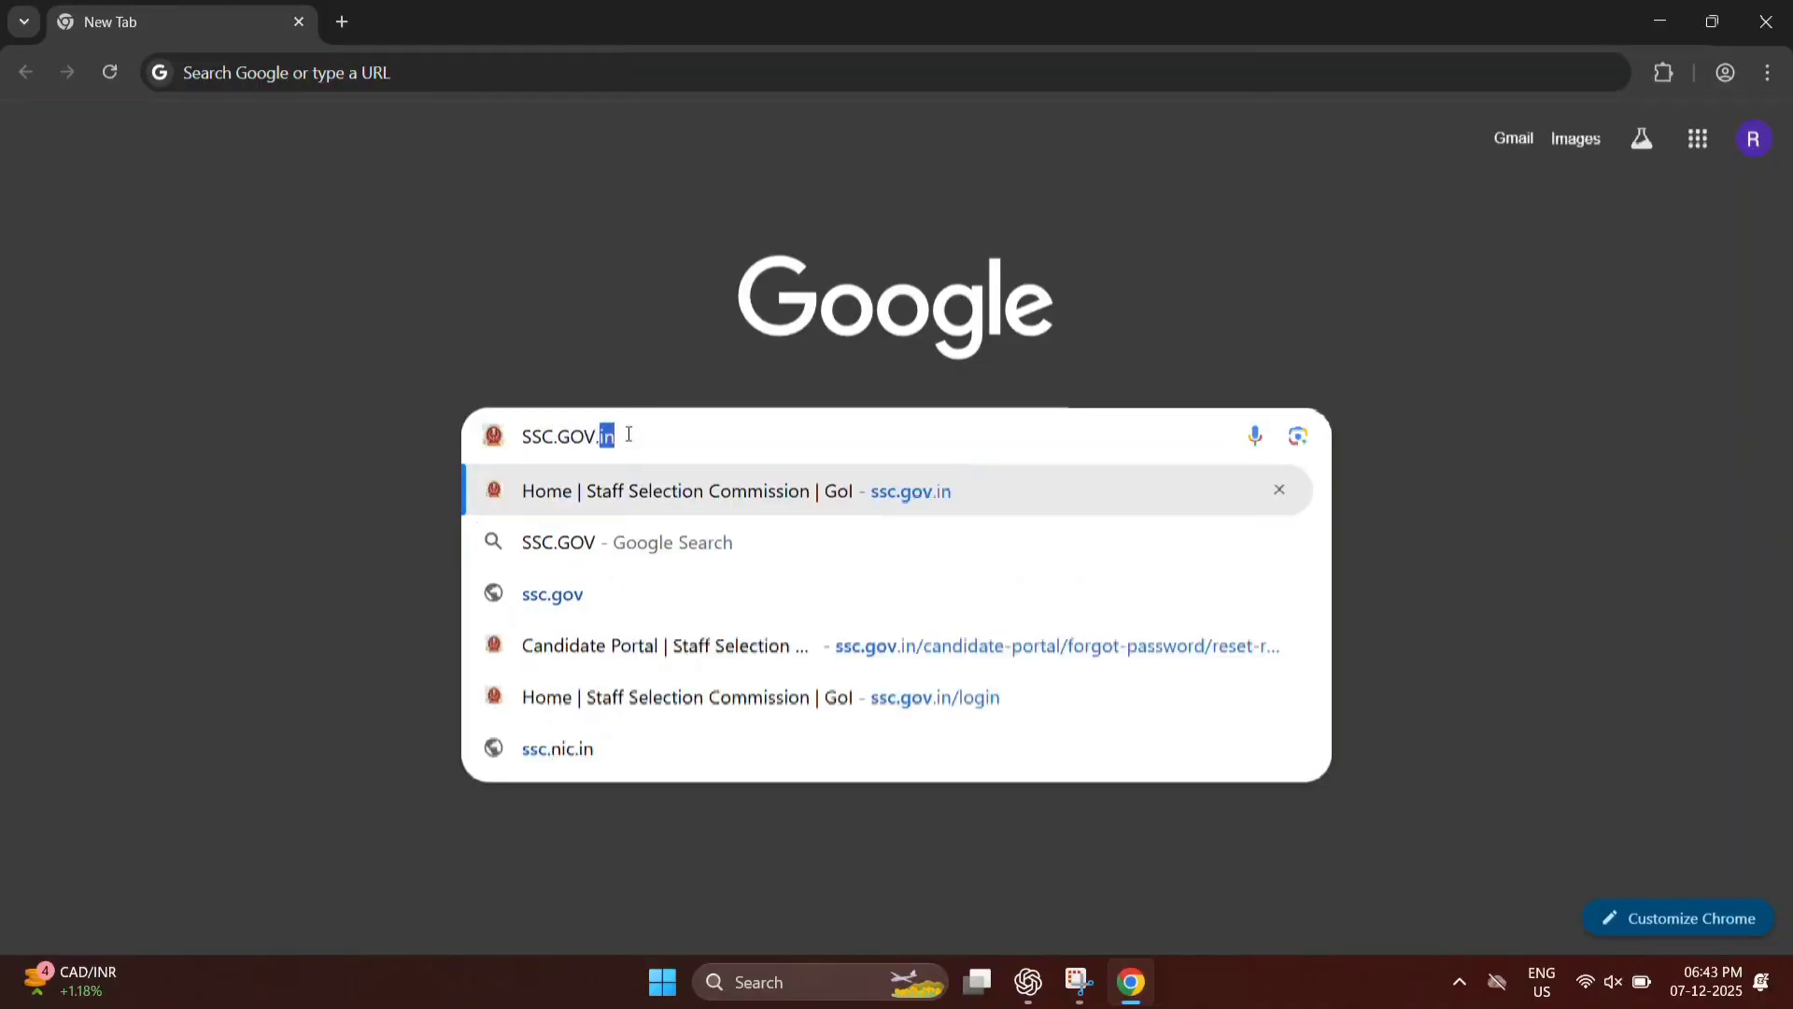
type(".IN")
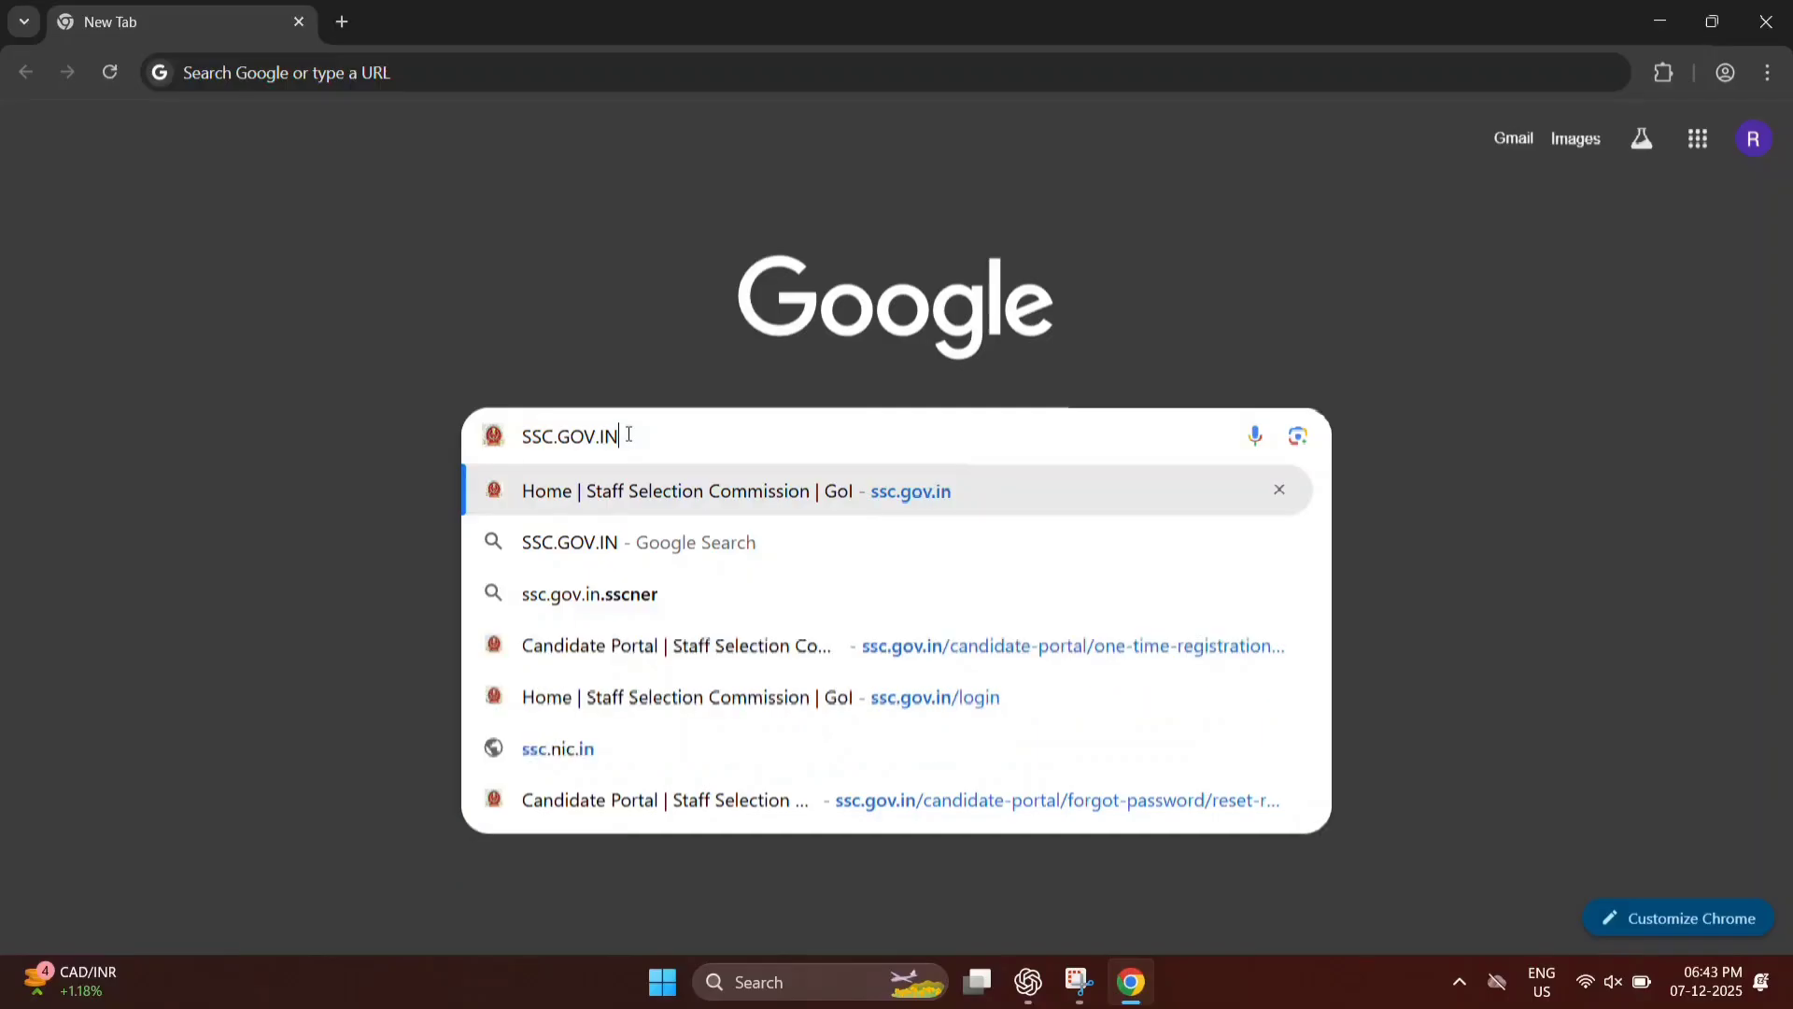
key("Return")
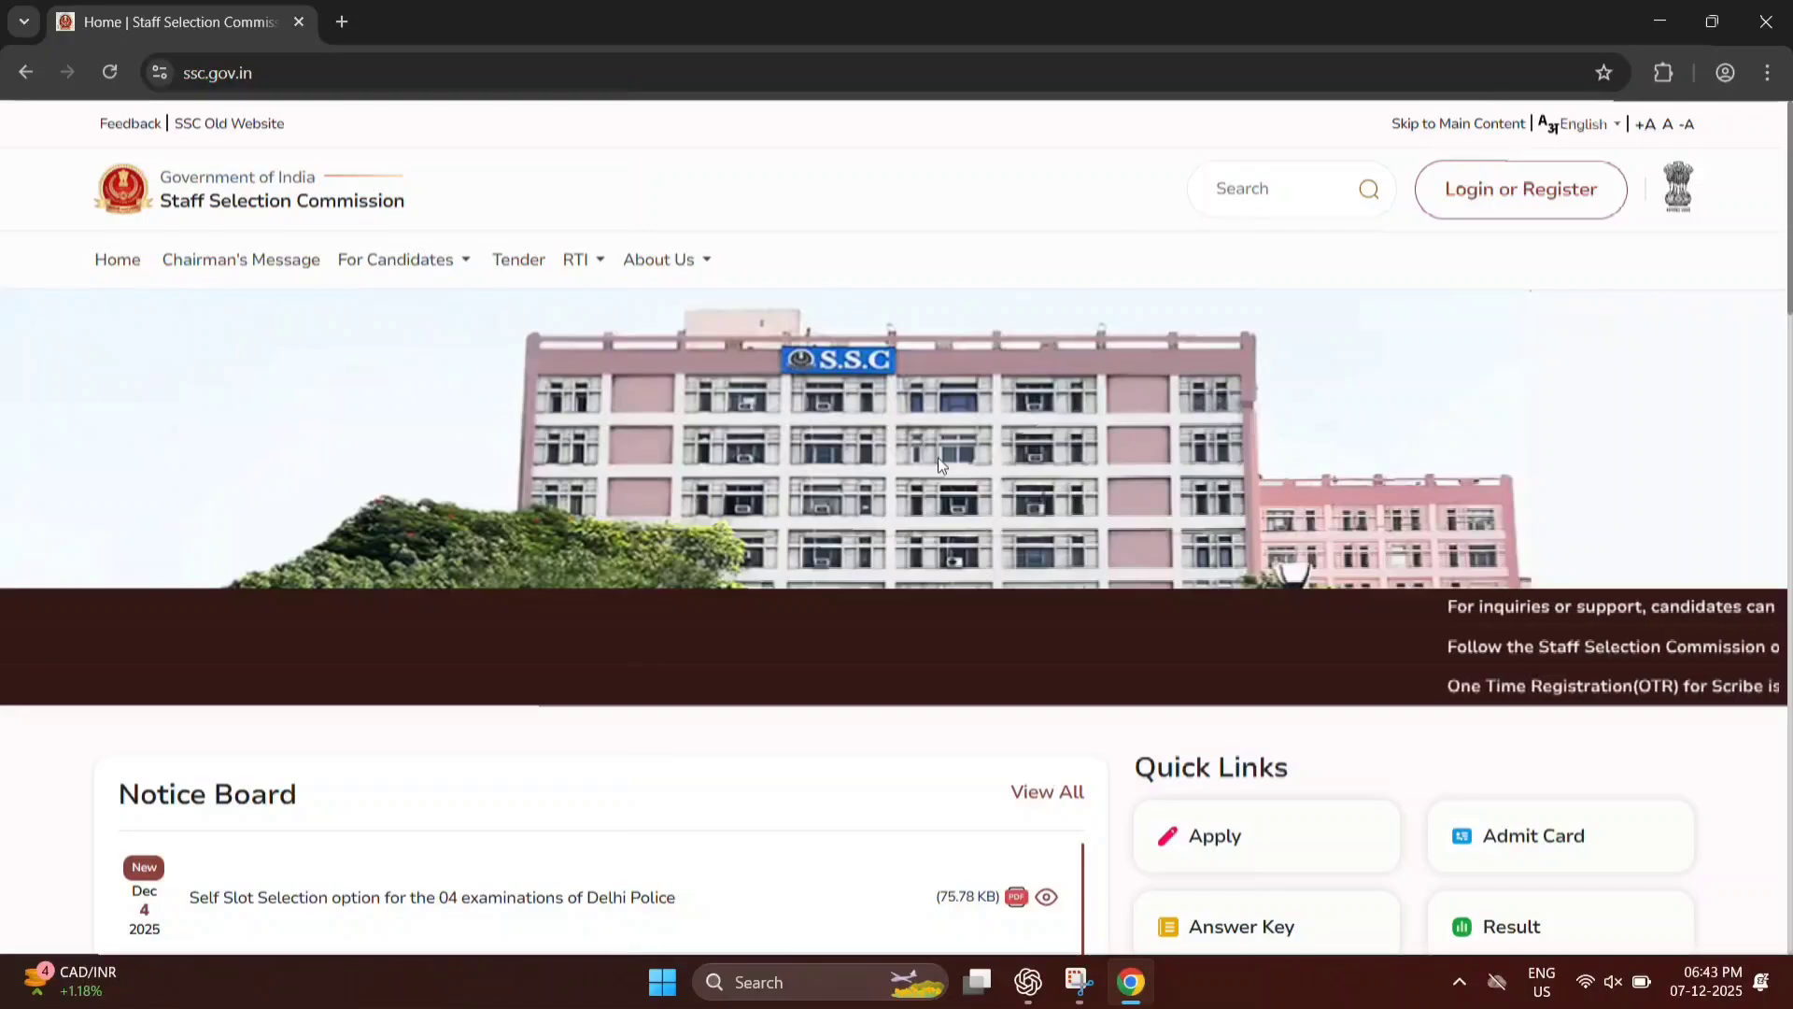
Step: List the examinations open for applications and start applying for Constable (GD) 2026
scroll(928, 458, "down", 1)
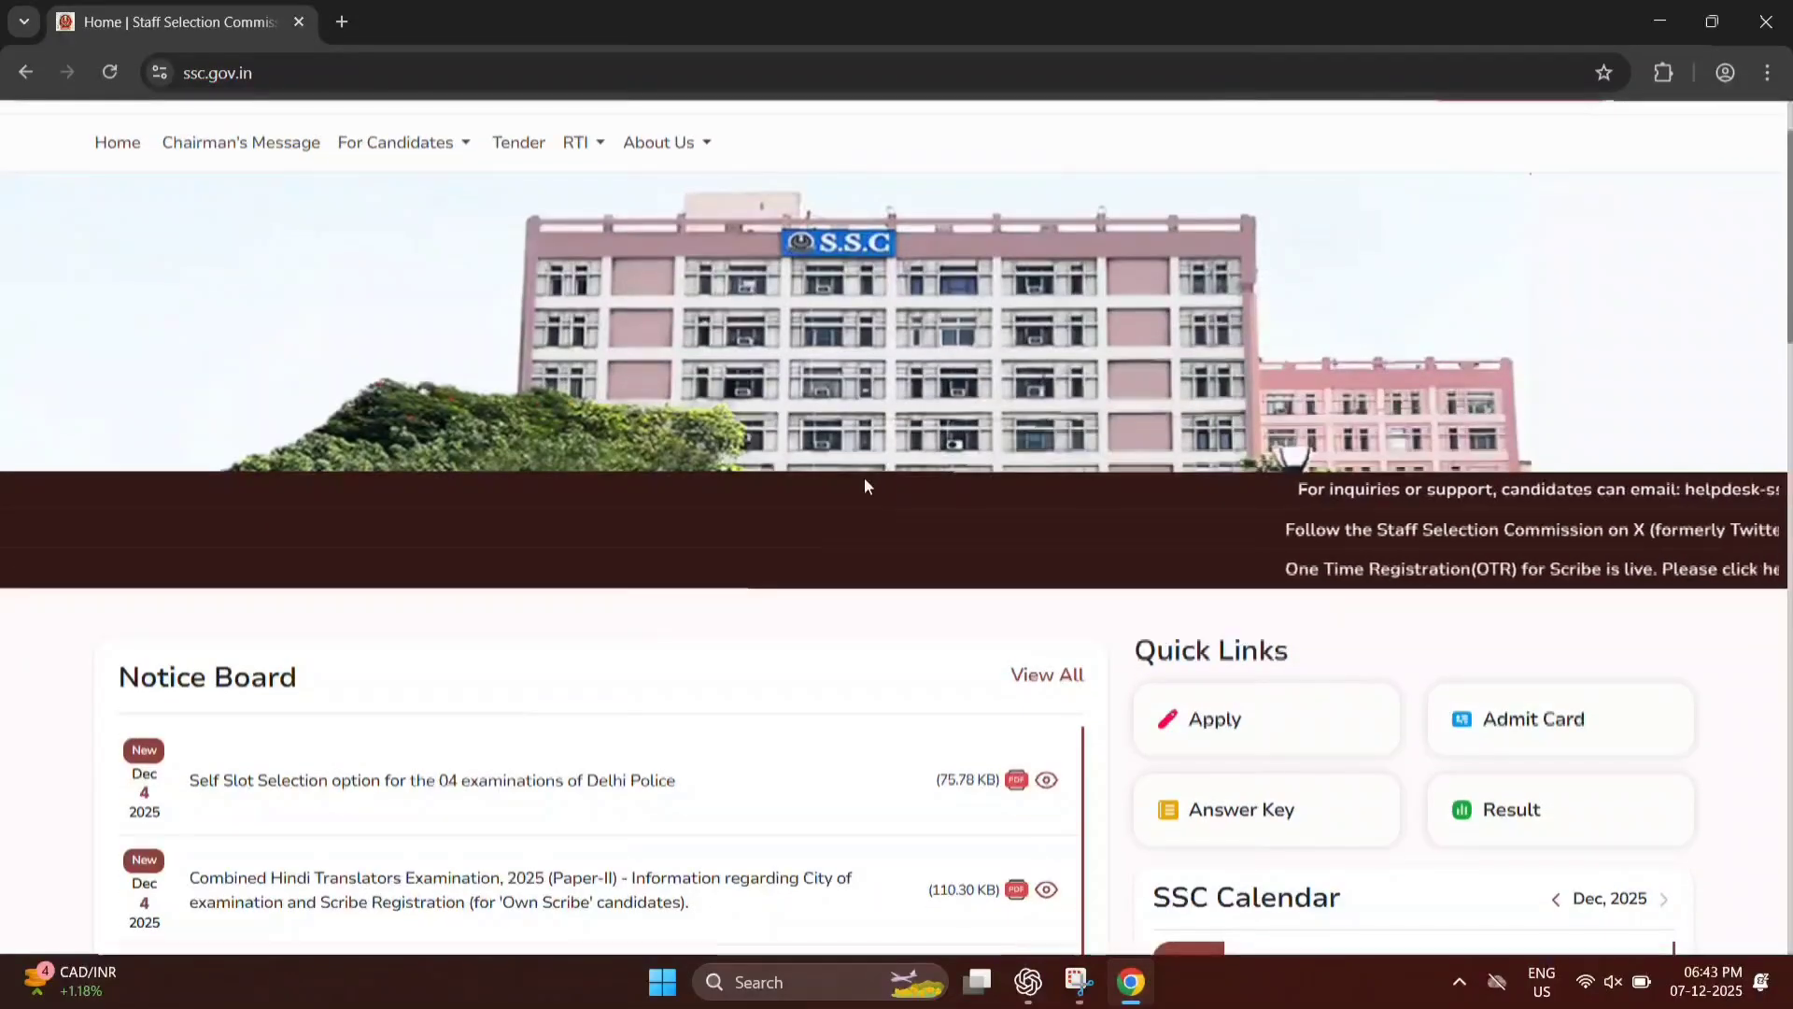
scroll(864, 478, "down", 3)
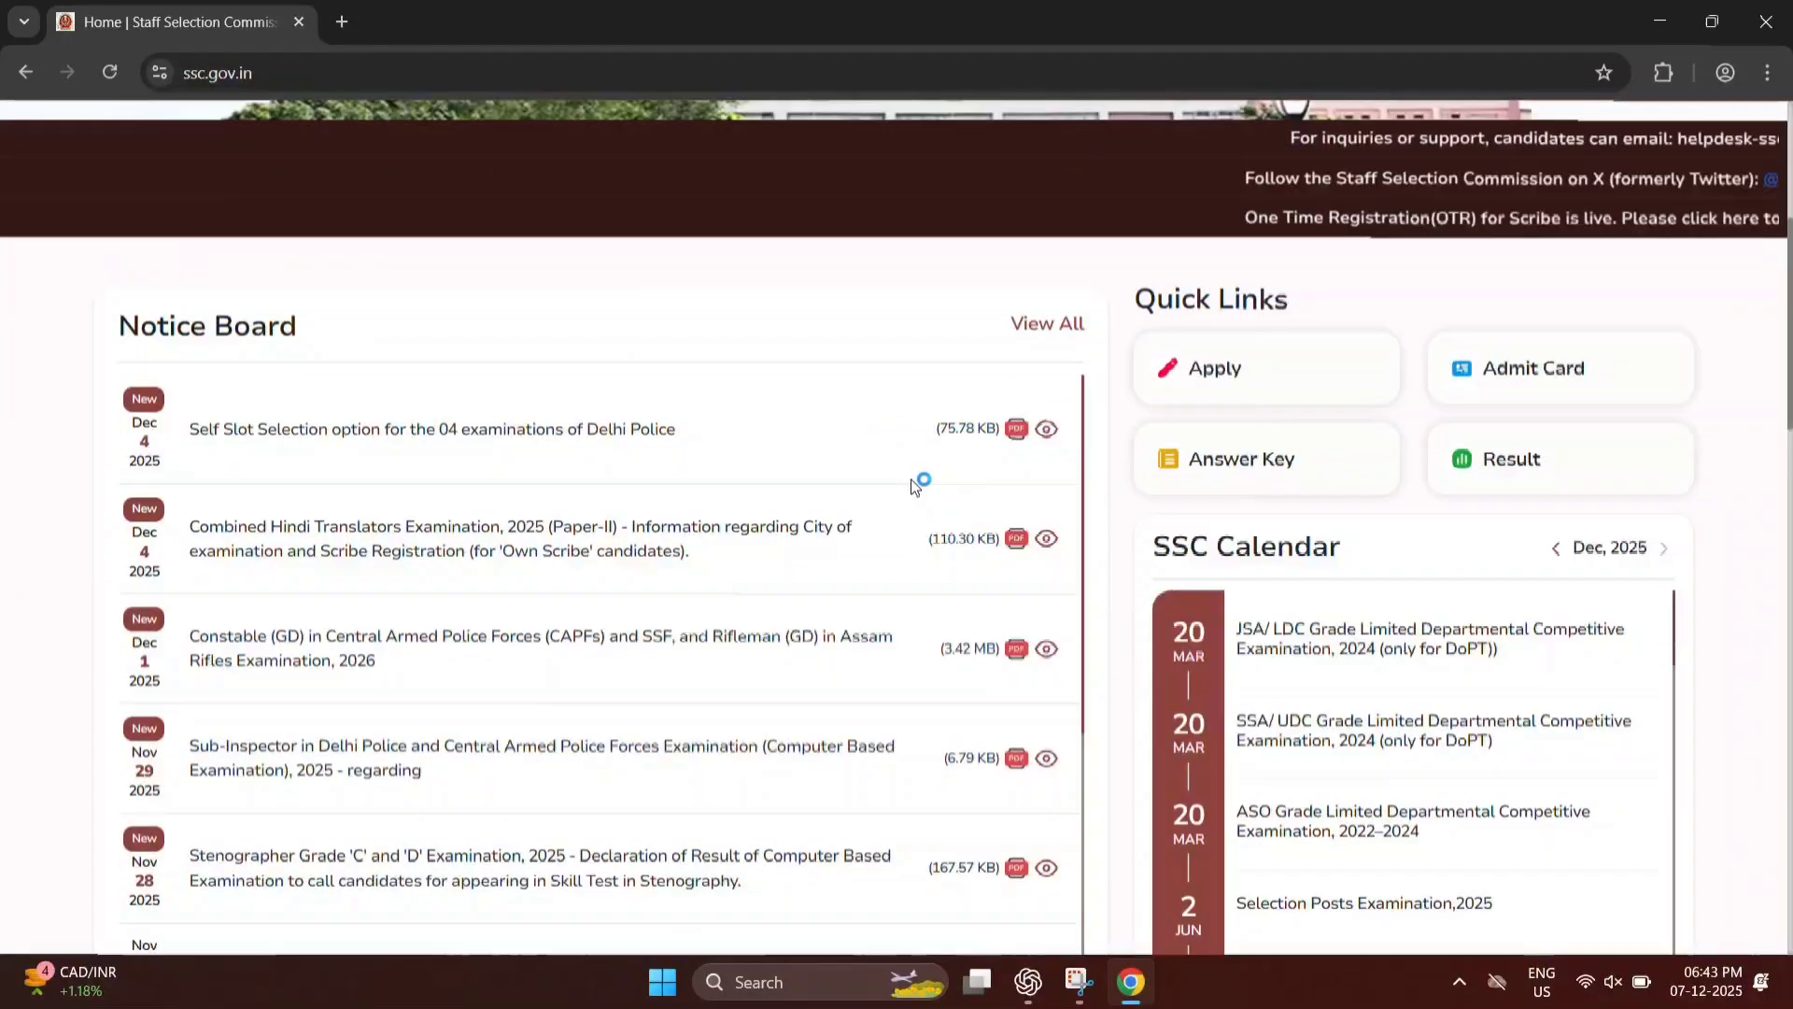
left_click(1186, 378)
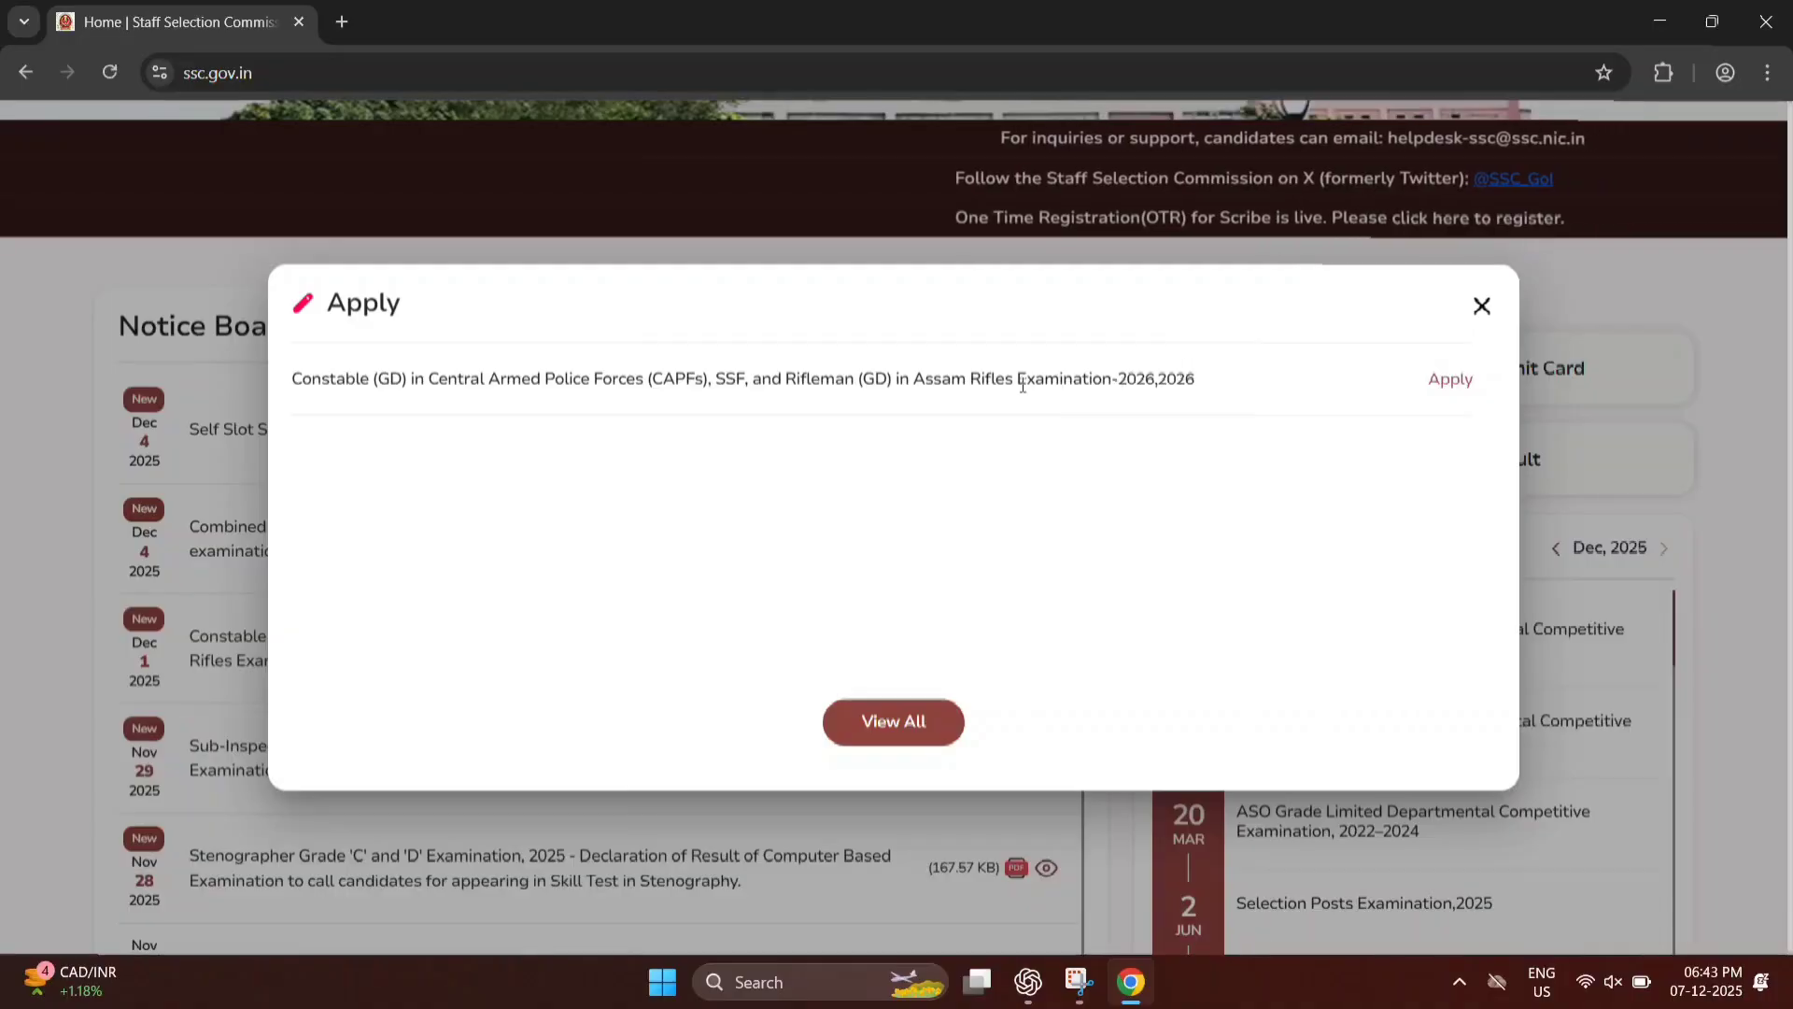
left_click_drag(311, 379, 1211, 385)
left_click(1272, 421)
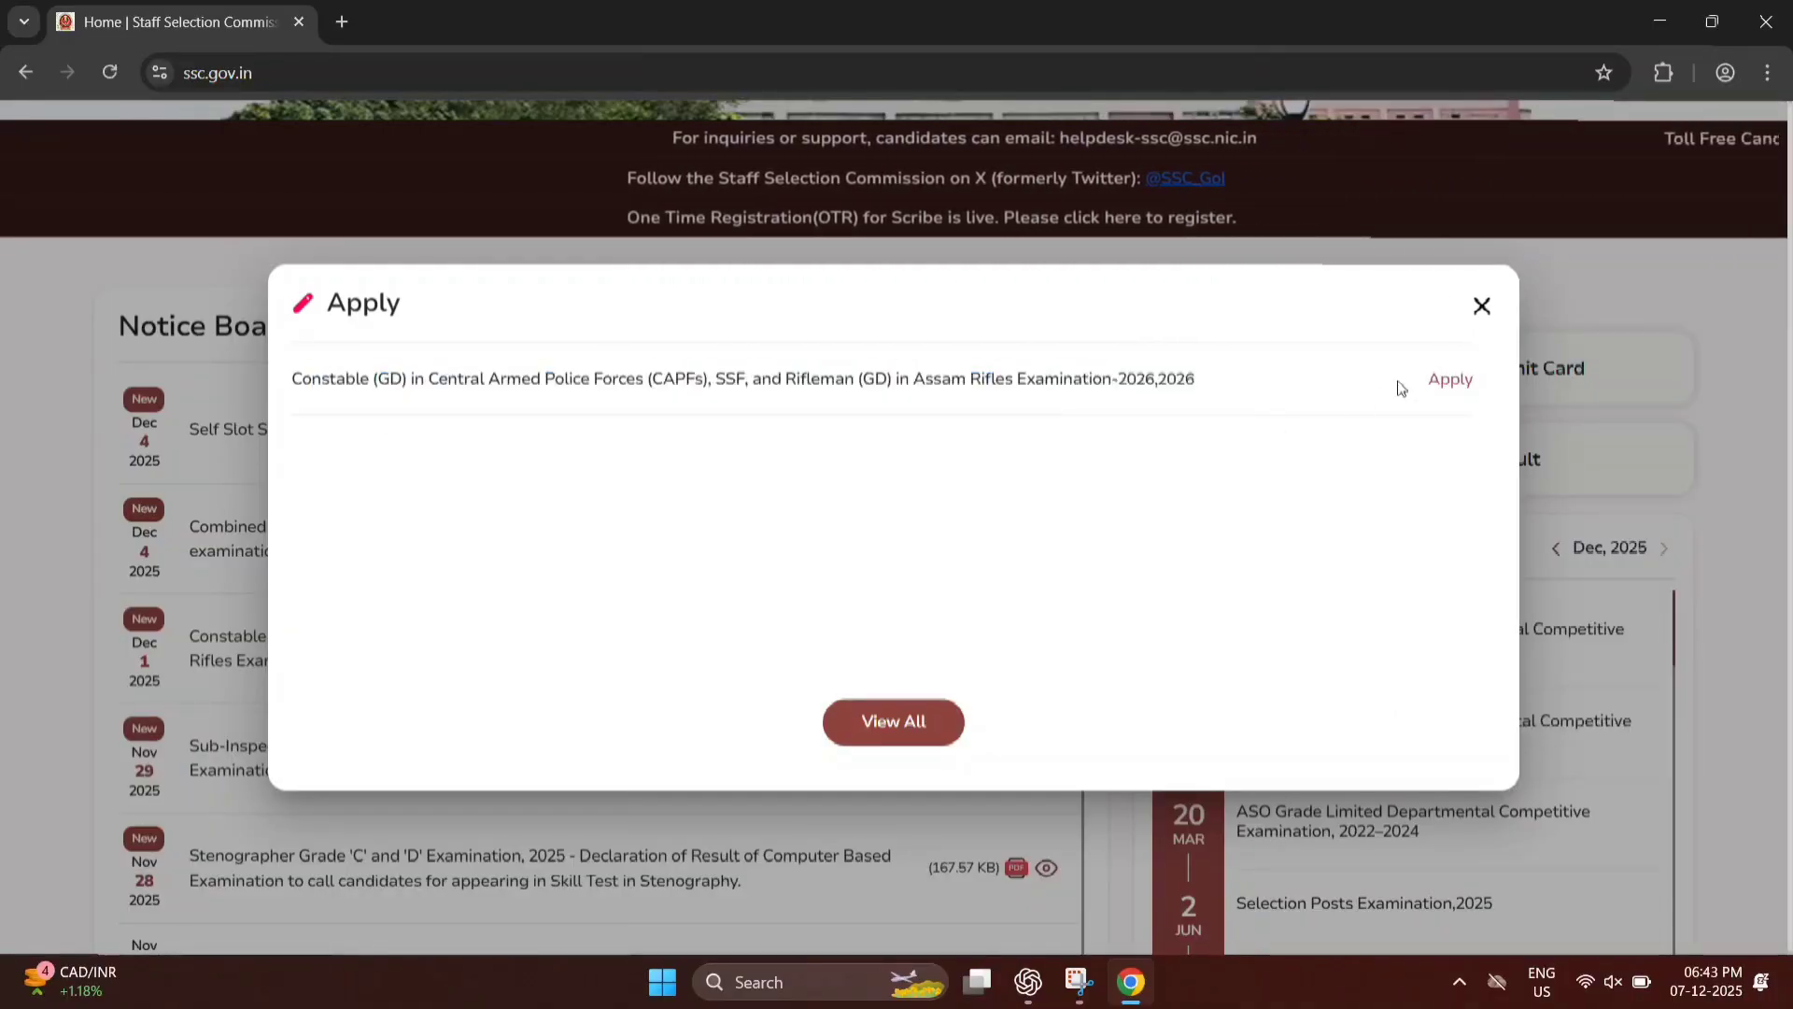
left_click(1439, 383)
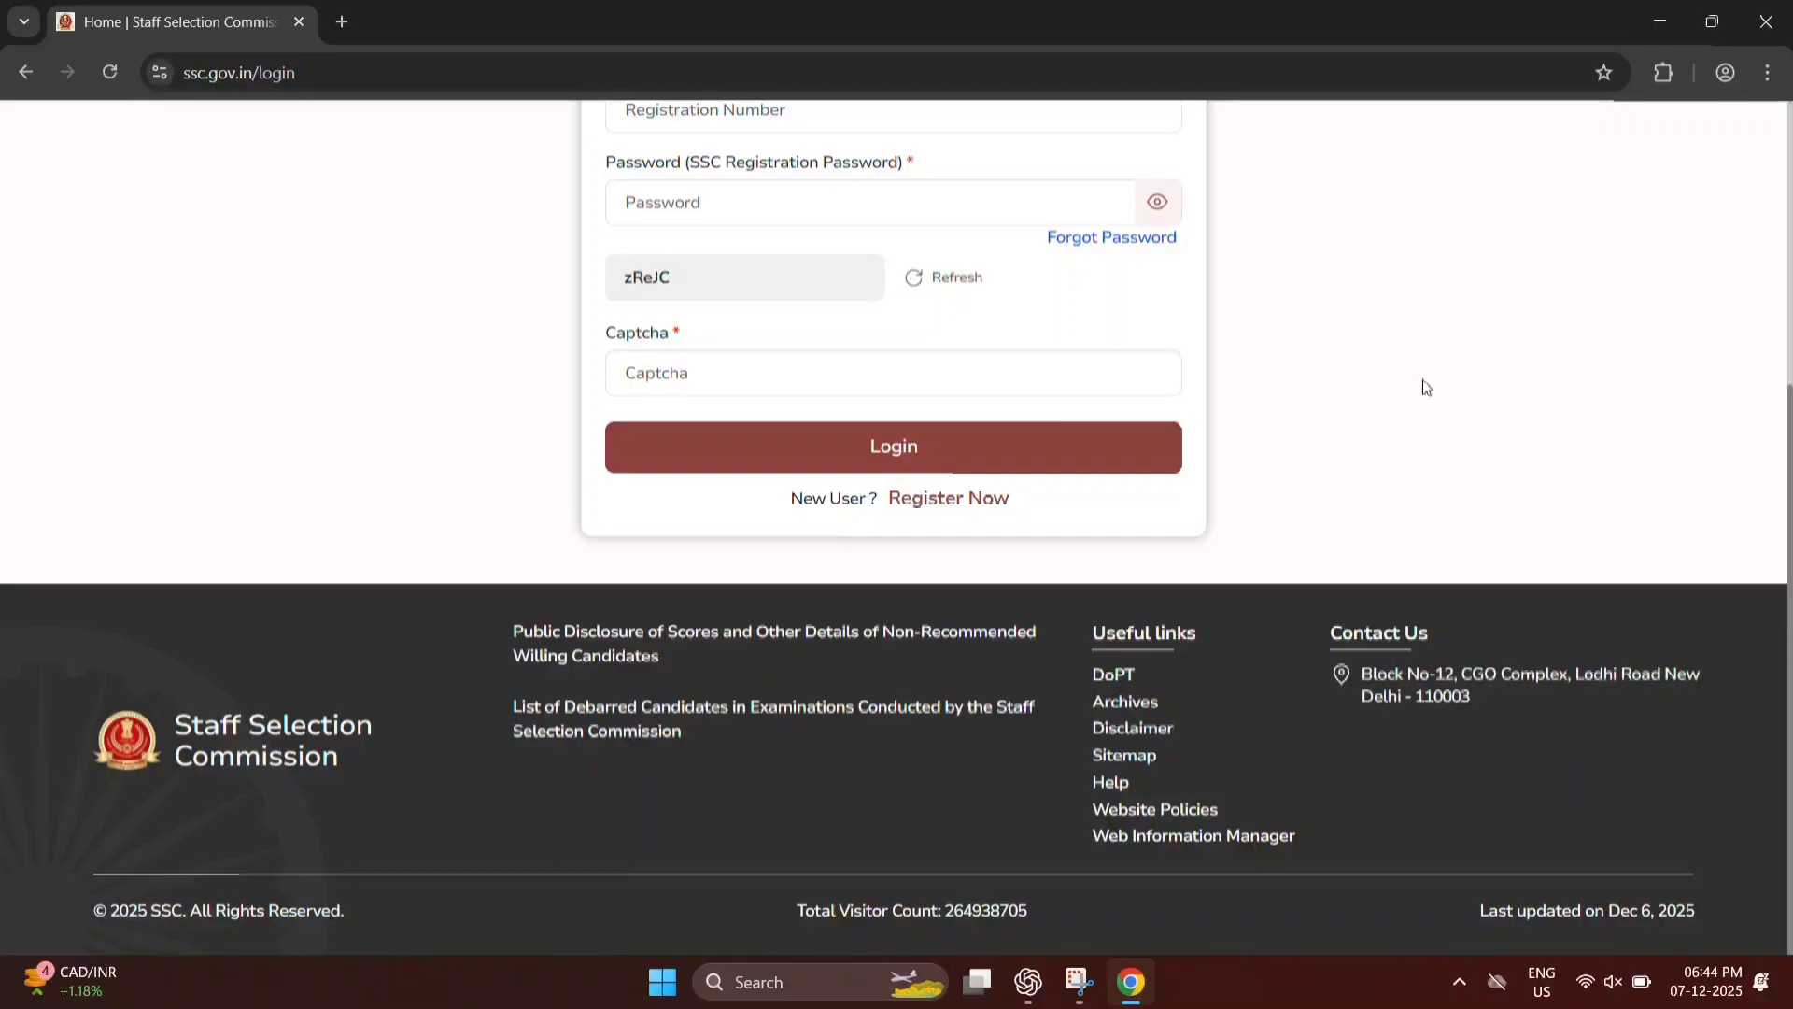
Step: Go through the login form's registration number, password and captcha fields
scroll(1020, 348, "up", 3)
left_click(772, 457)
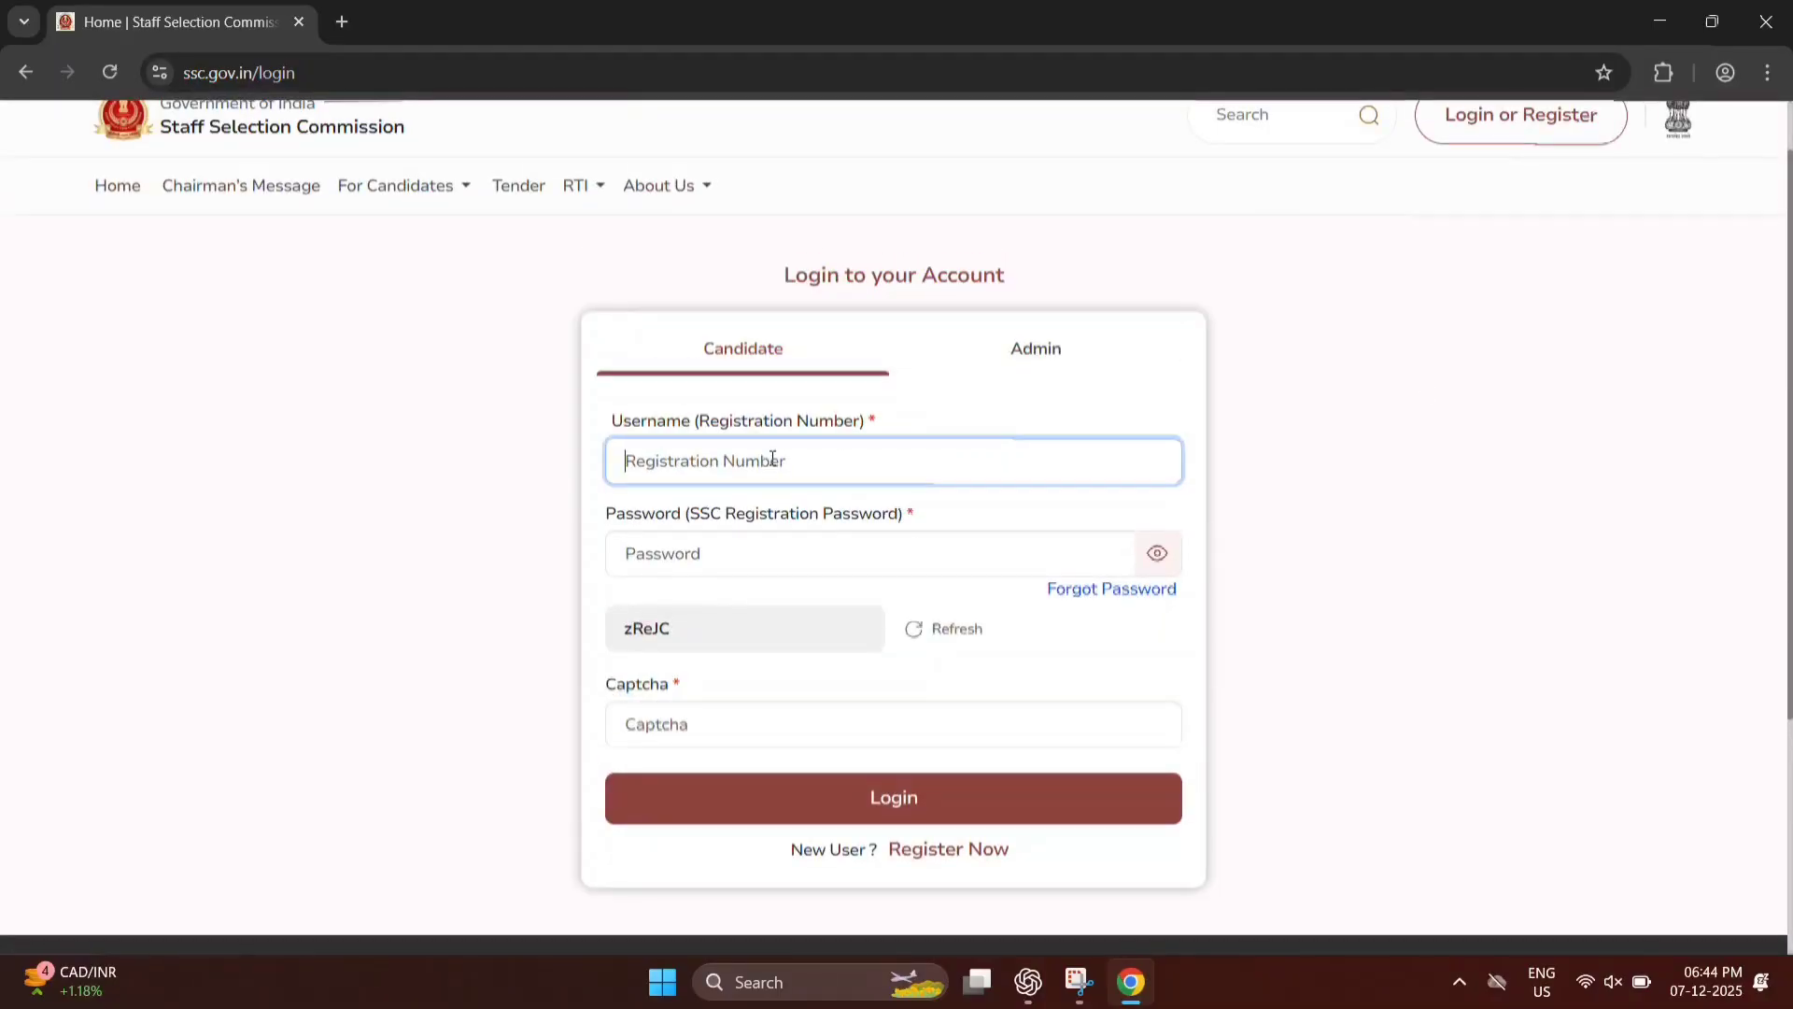
left_click(796, 525)
left_click(805, 567)
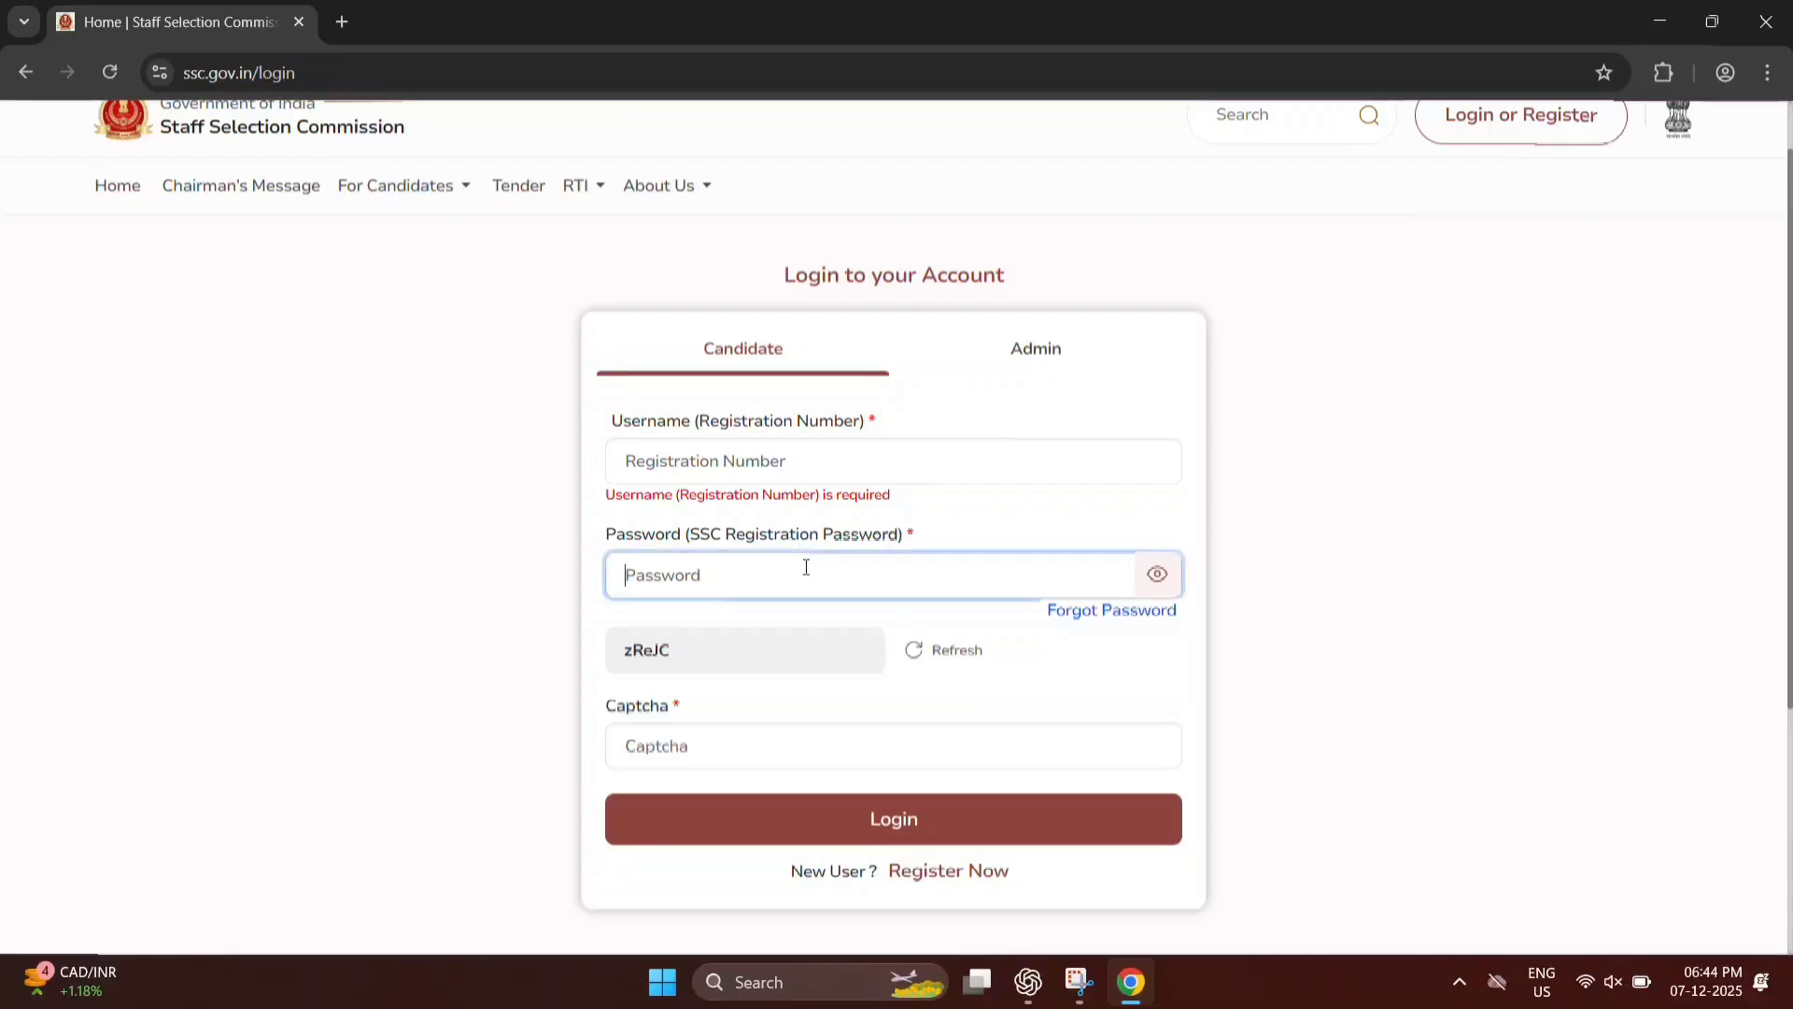
scroll(747, 603, "down", 1)
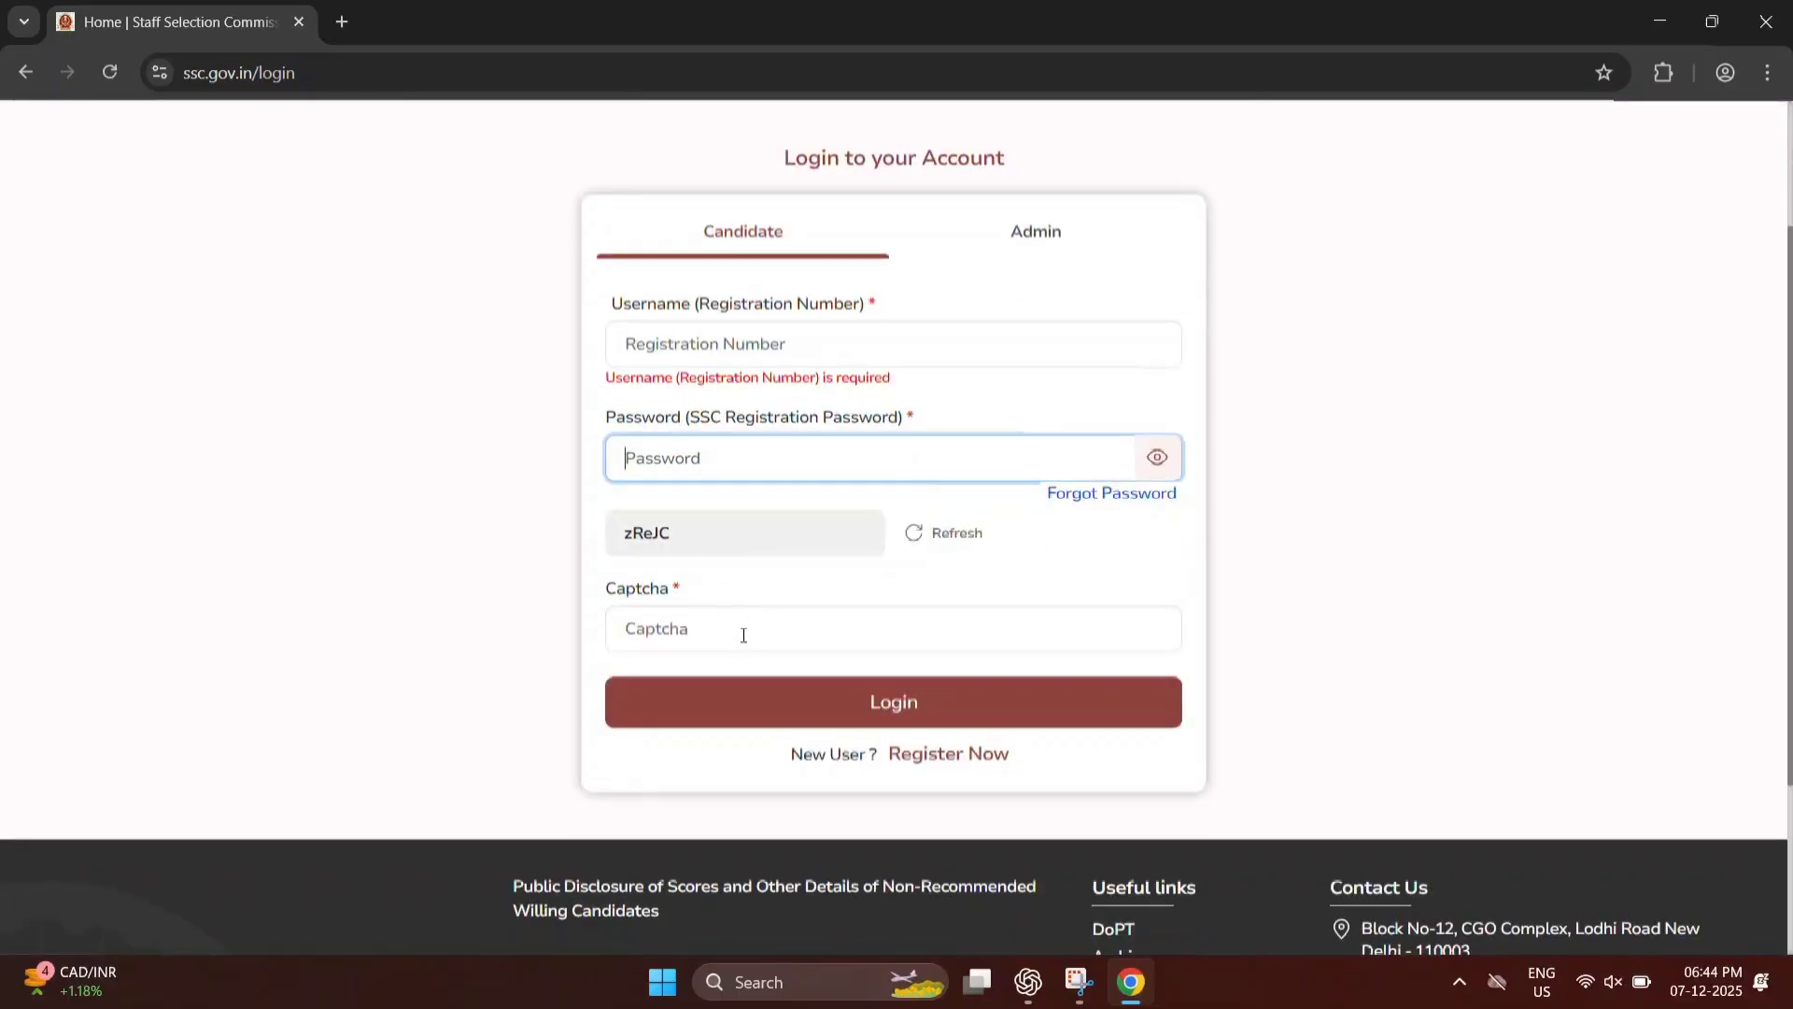
left_click(745, 635)
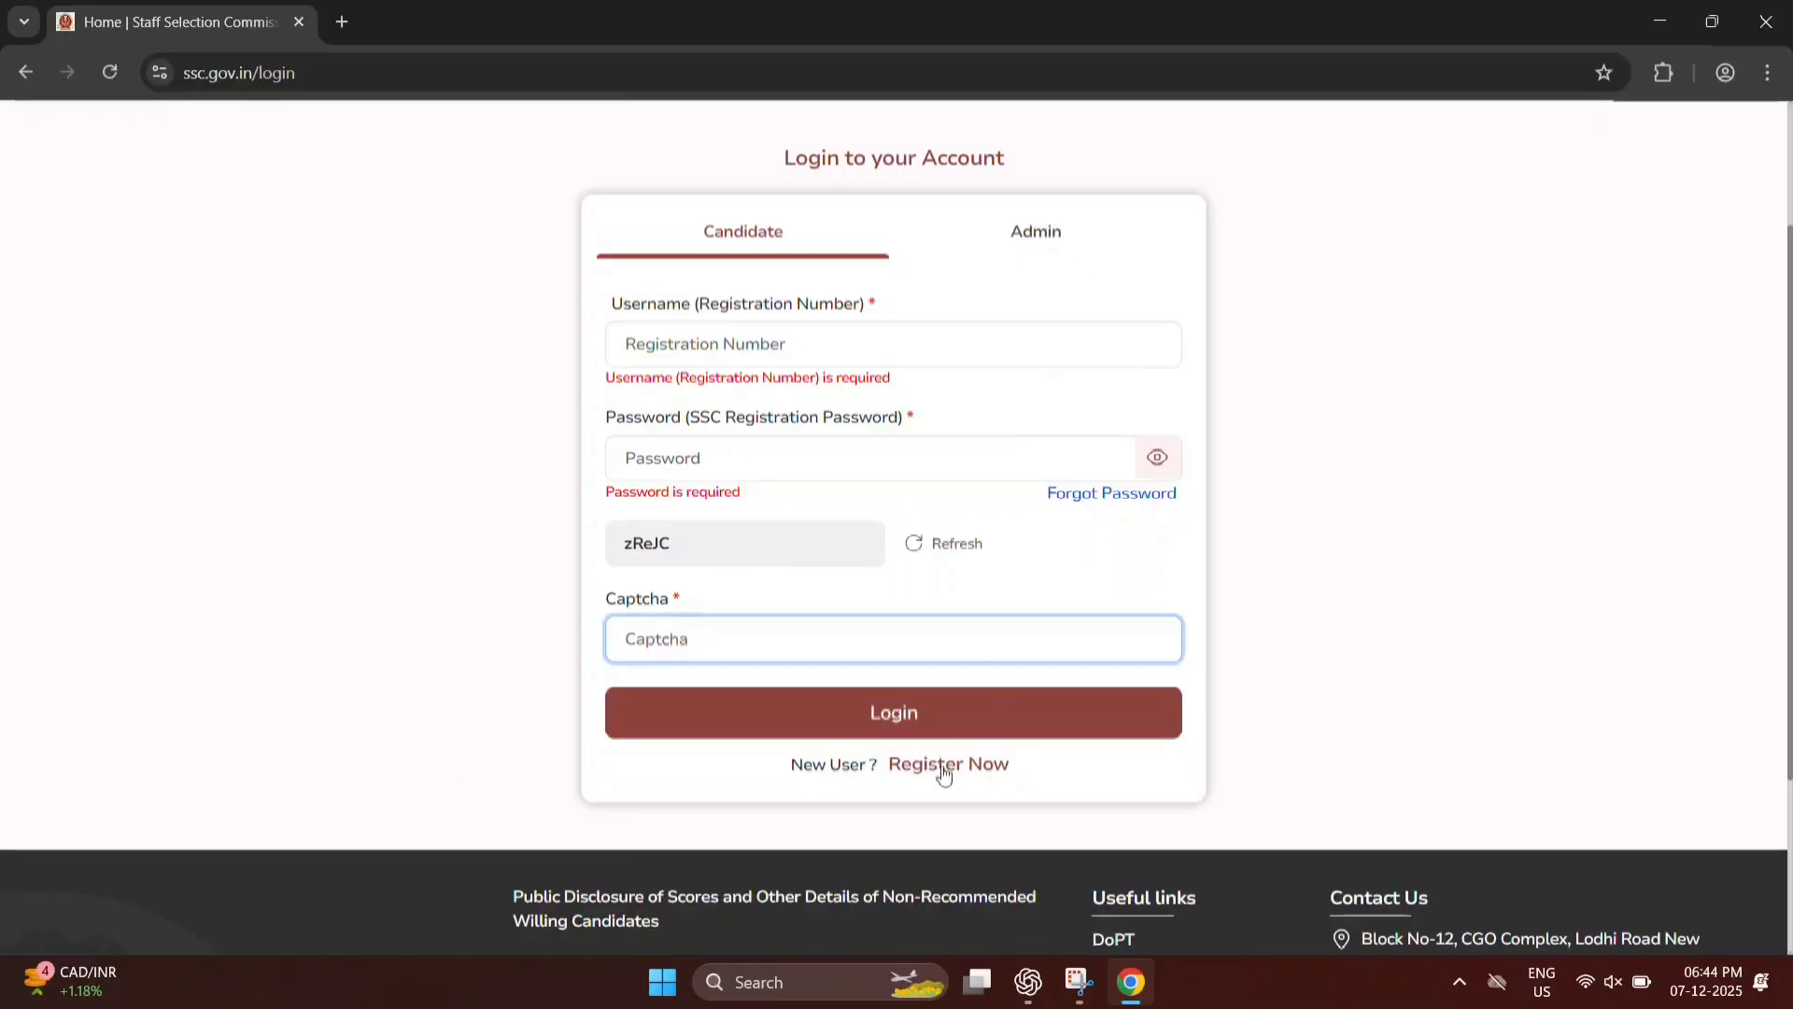
scroll(944, 773, "down", 3)
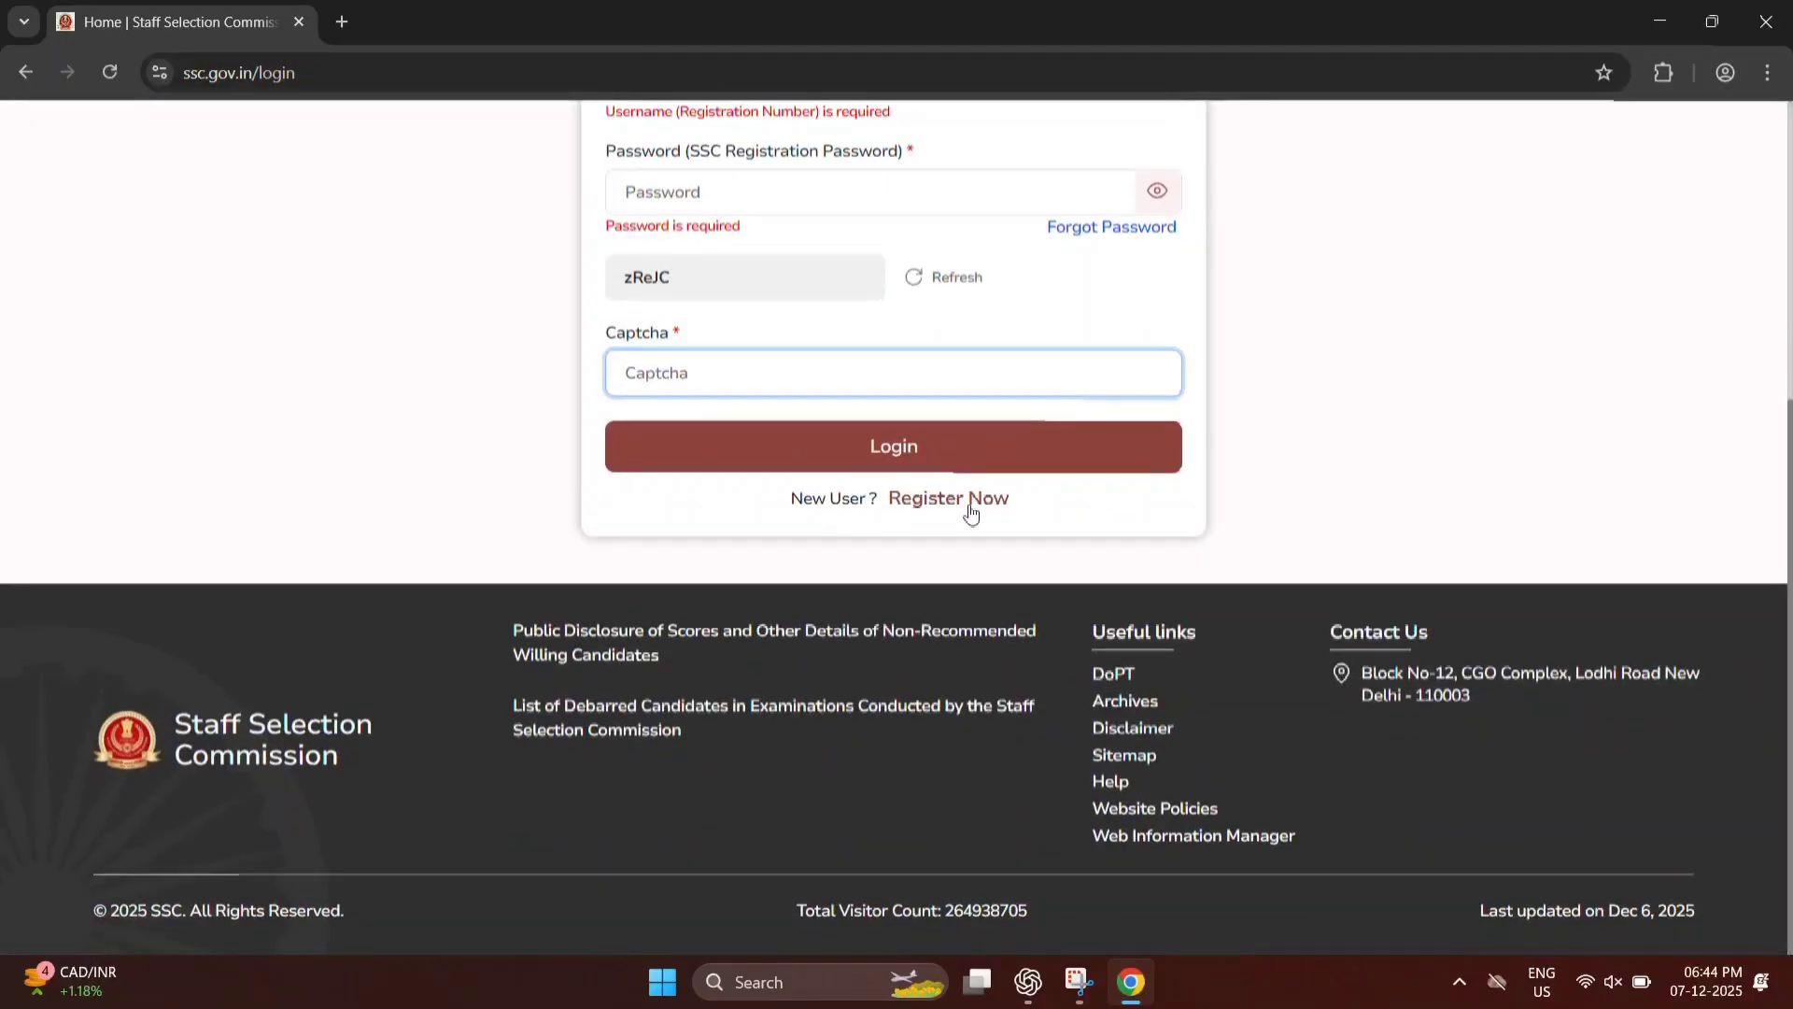
Step: Choose Register Now, review the registration steps through Declaration, and continue to Personal Details
left_click(919, 509)
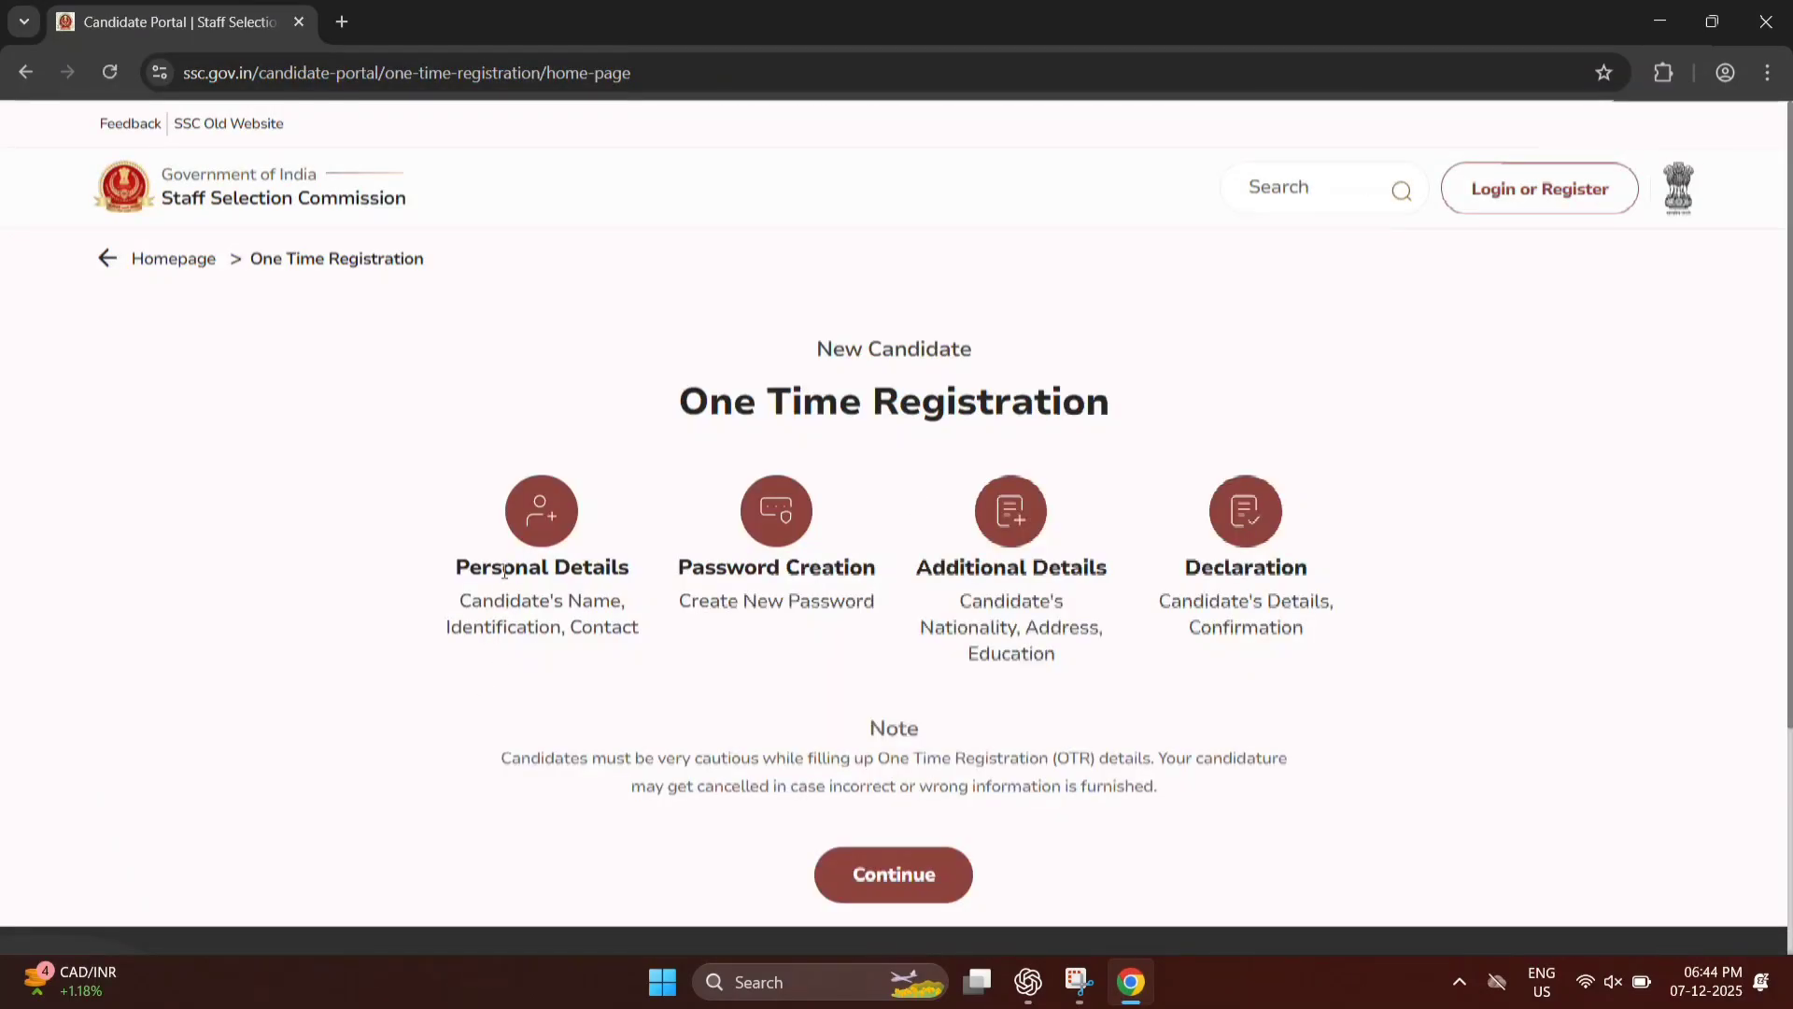
left_click_drag(466, 571, 1095, 657)
left_click(708, 642)
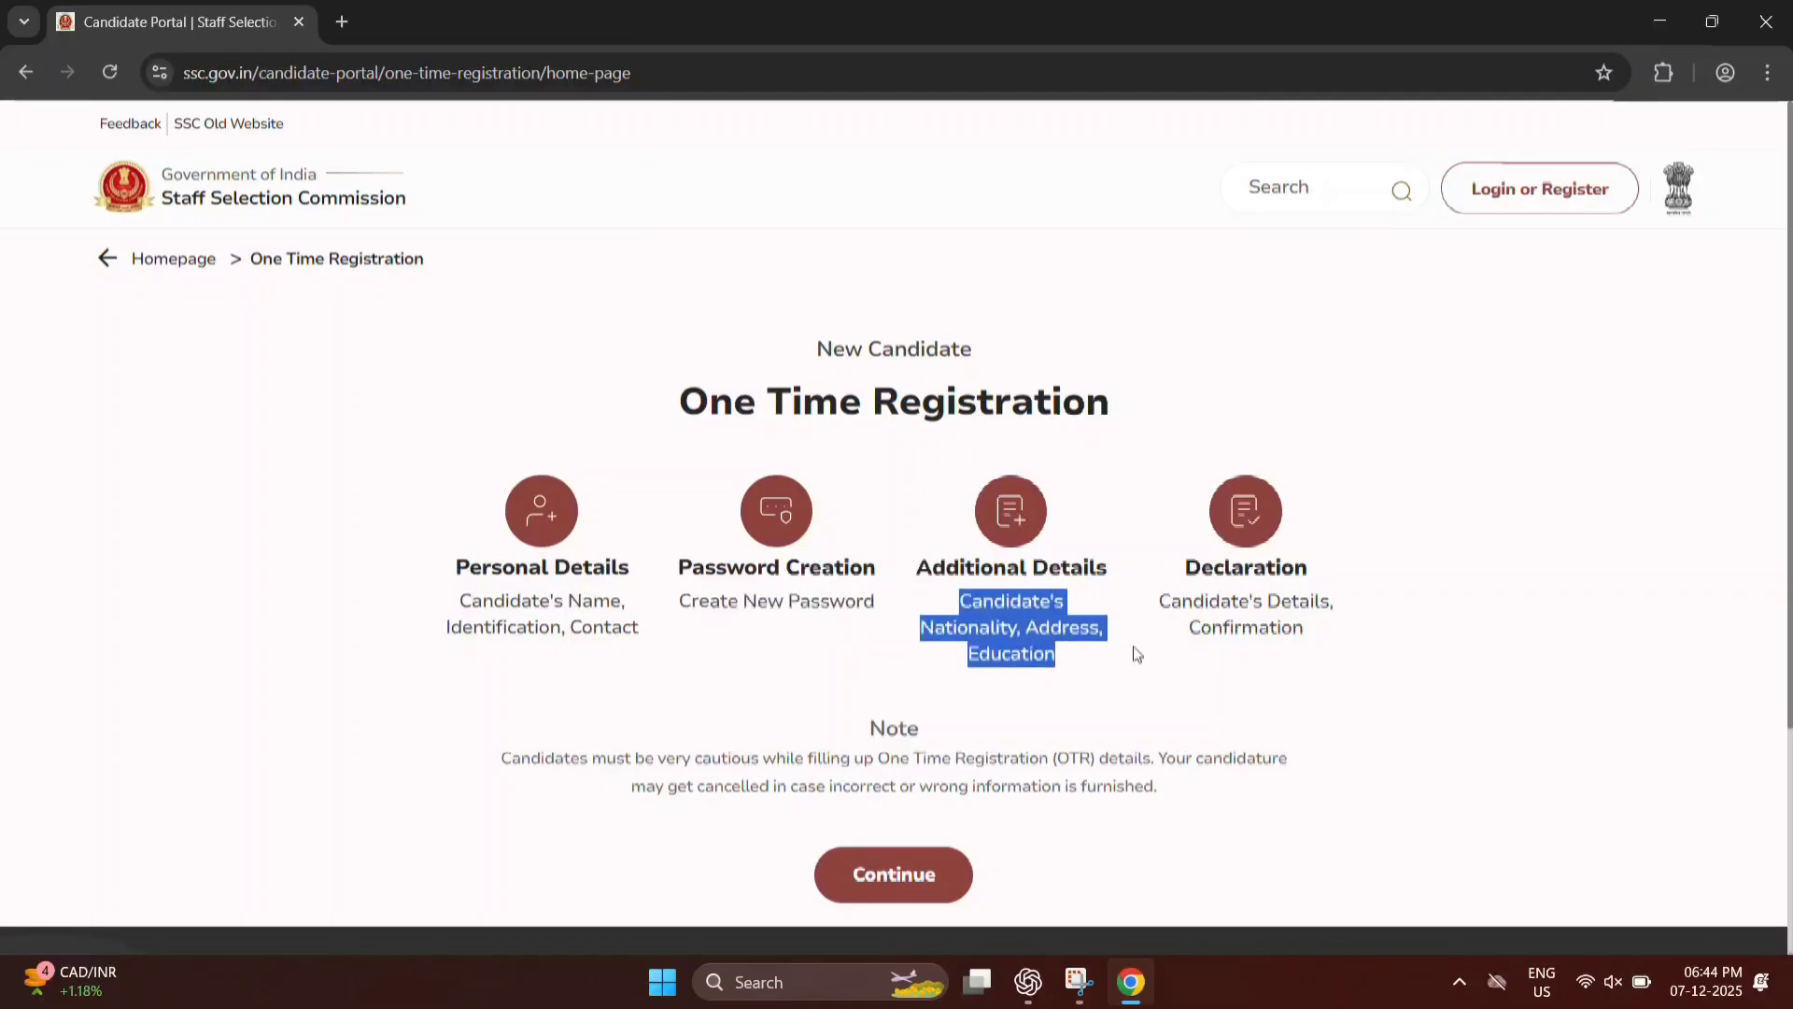
left_click(1148, 682)
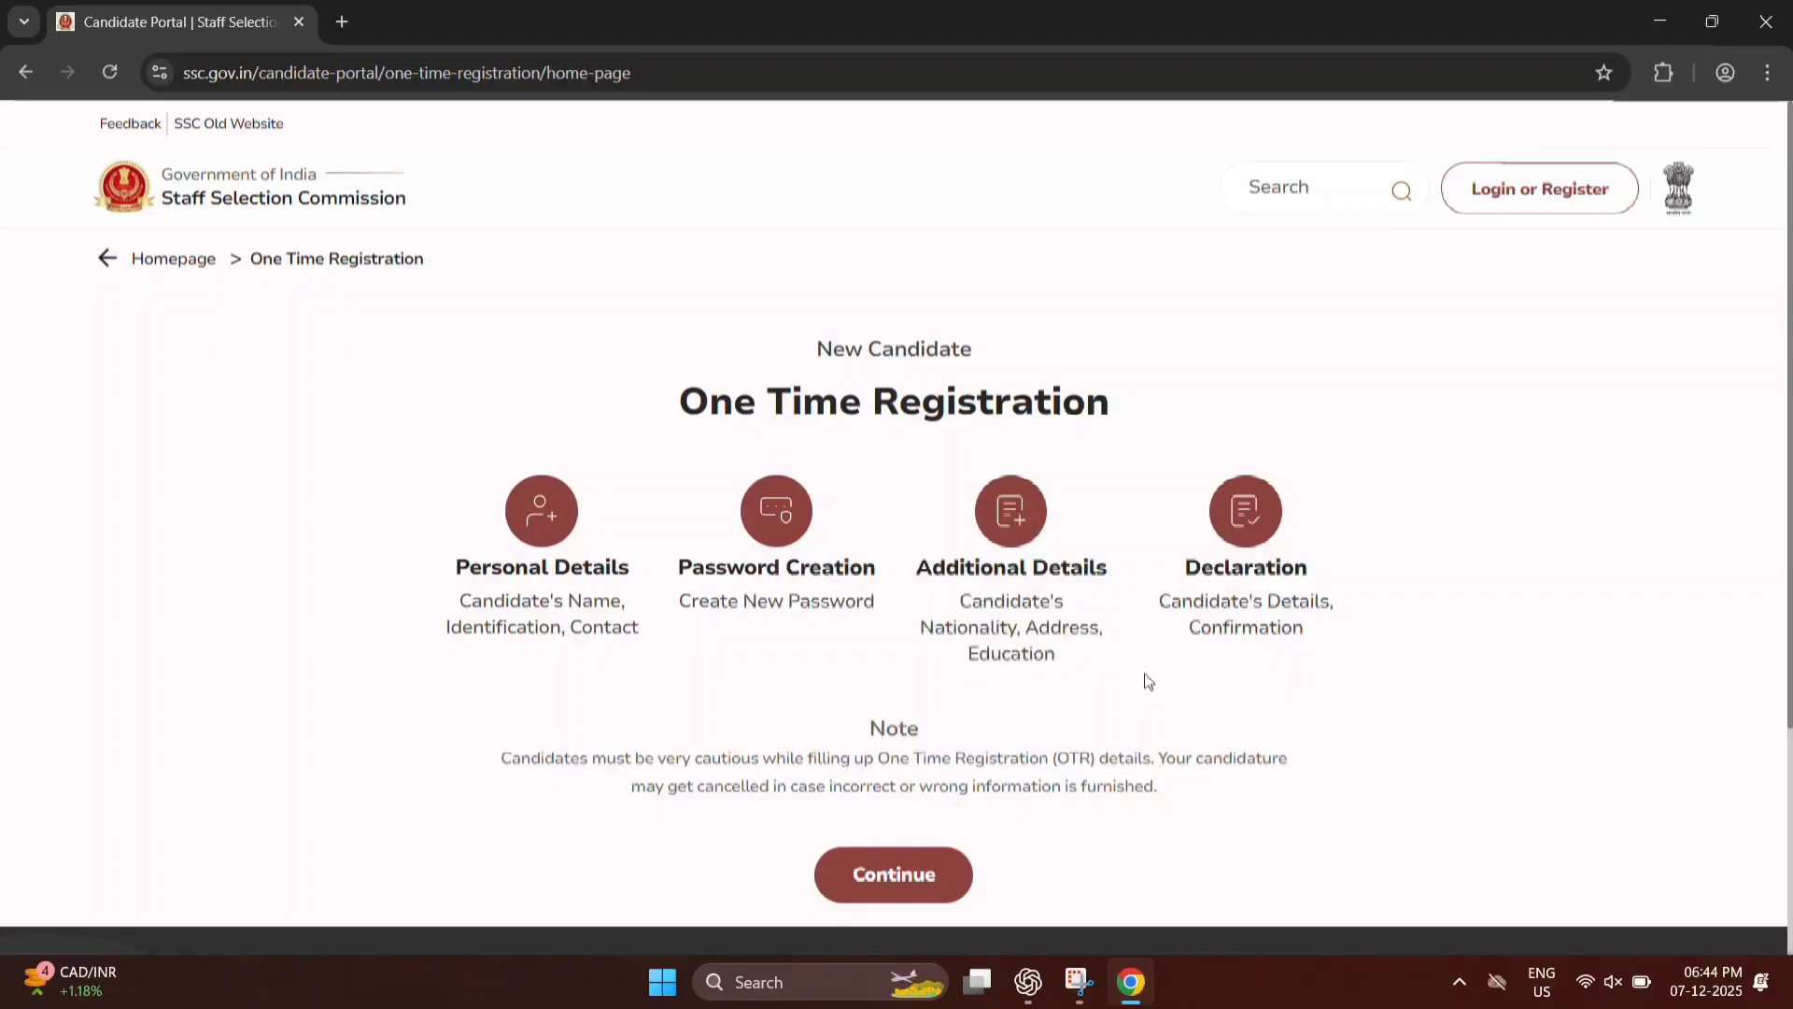
left_click_drag(1158, 607, 1296, 667)
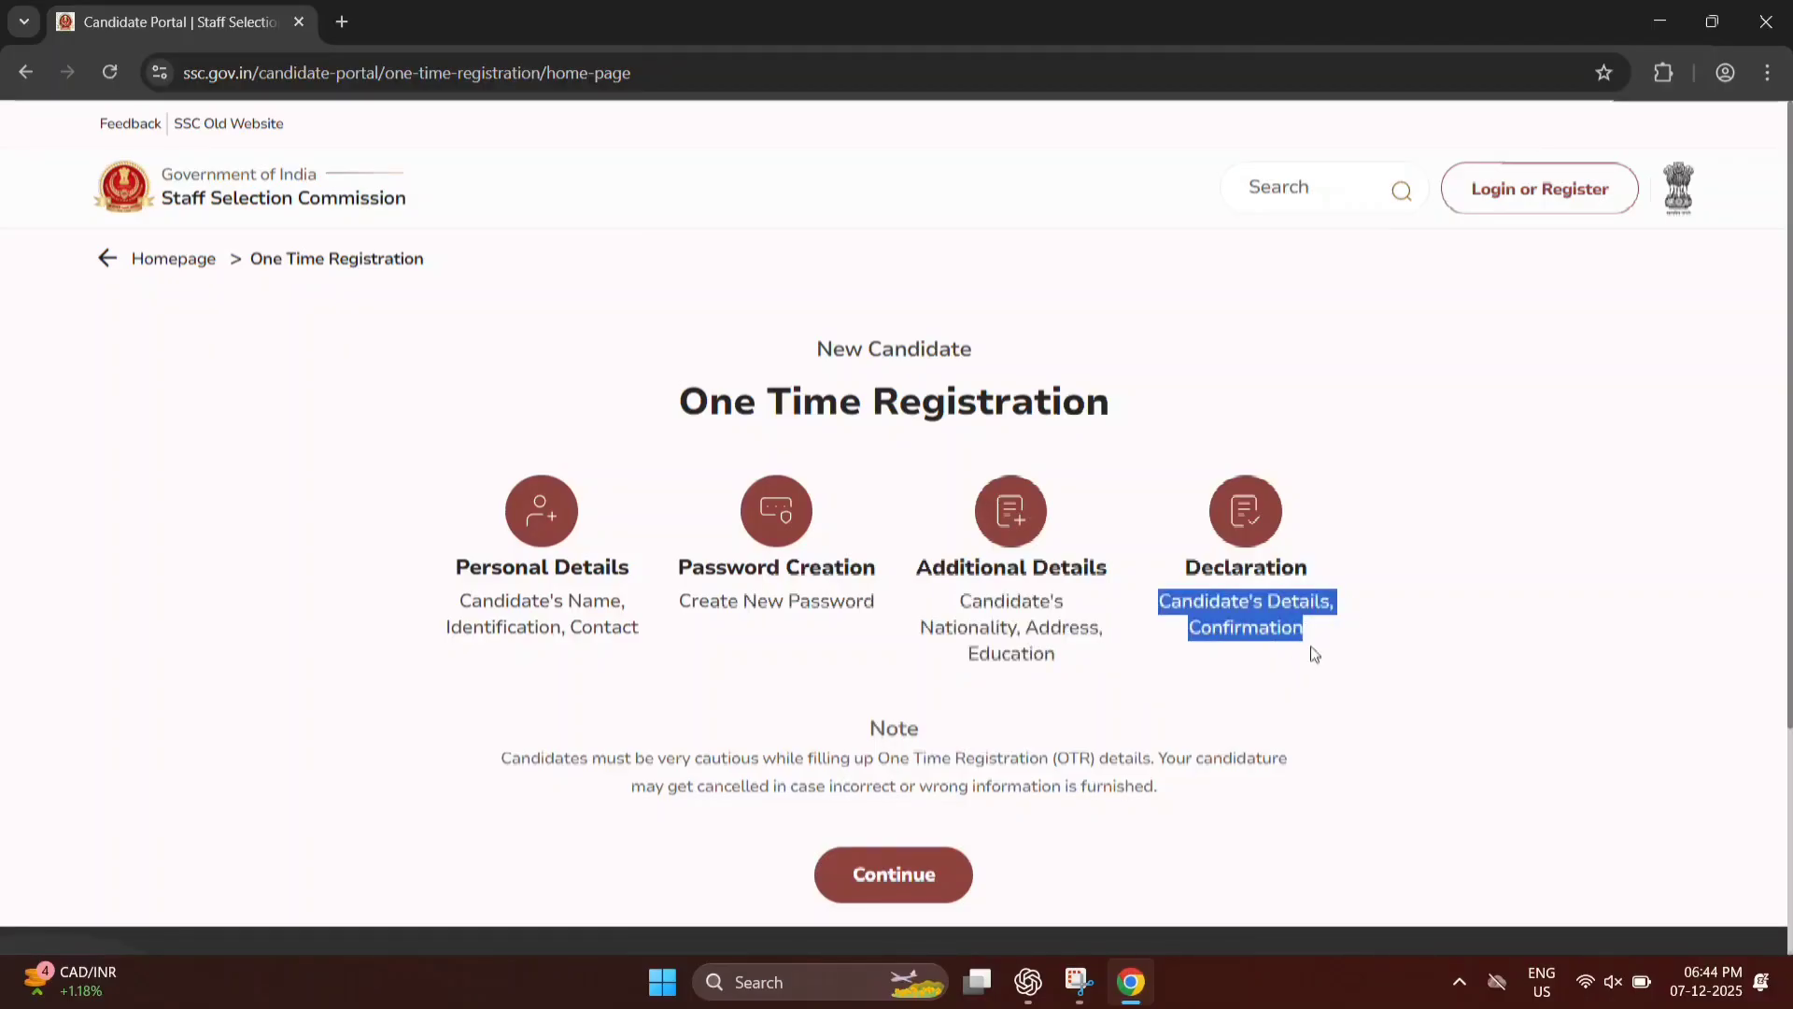
left_click(1314, 654)
scroll(888, 680, "down", 3)
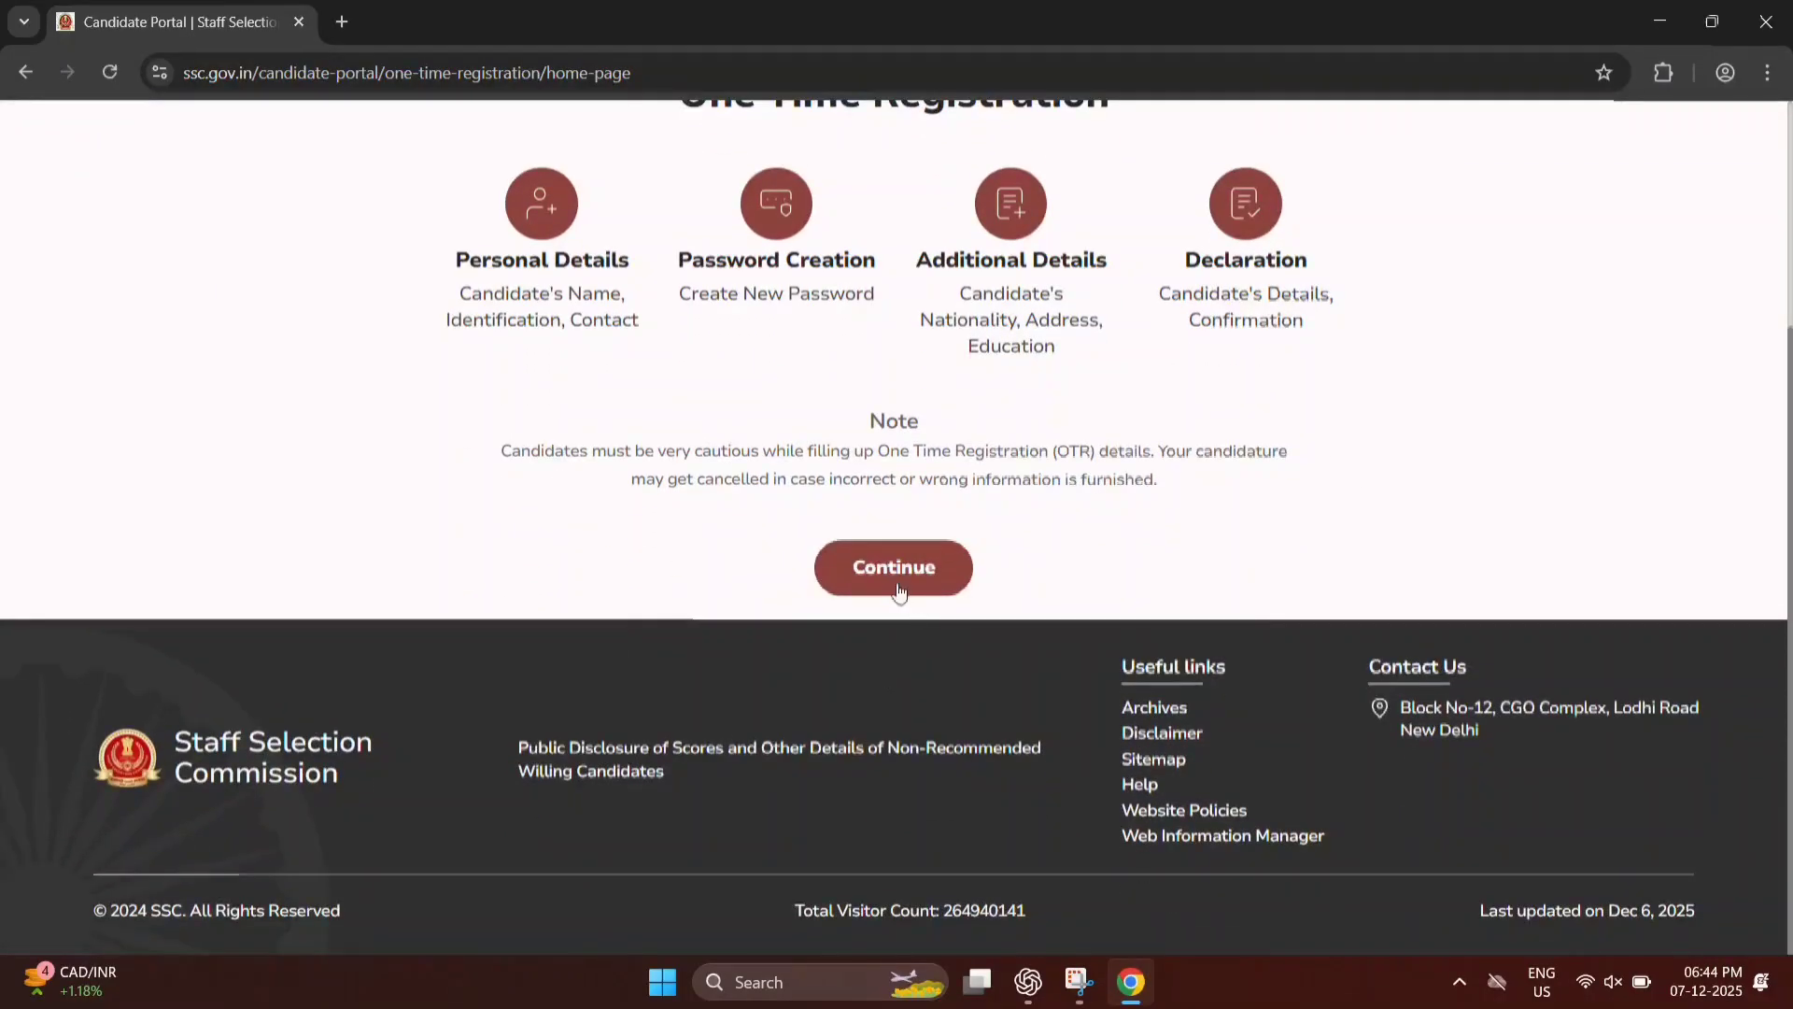
left_click(893, 579)
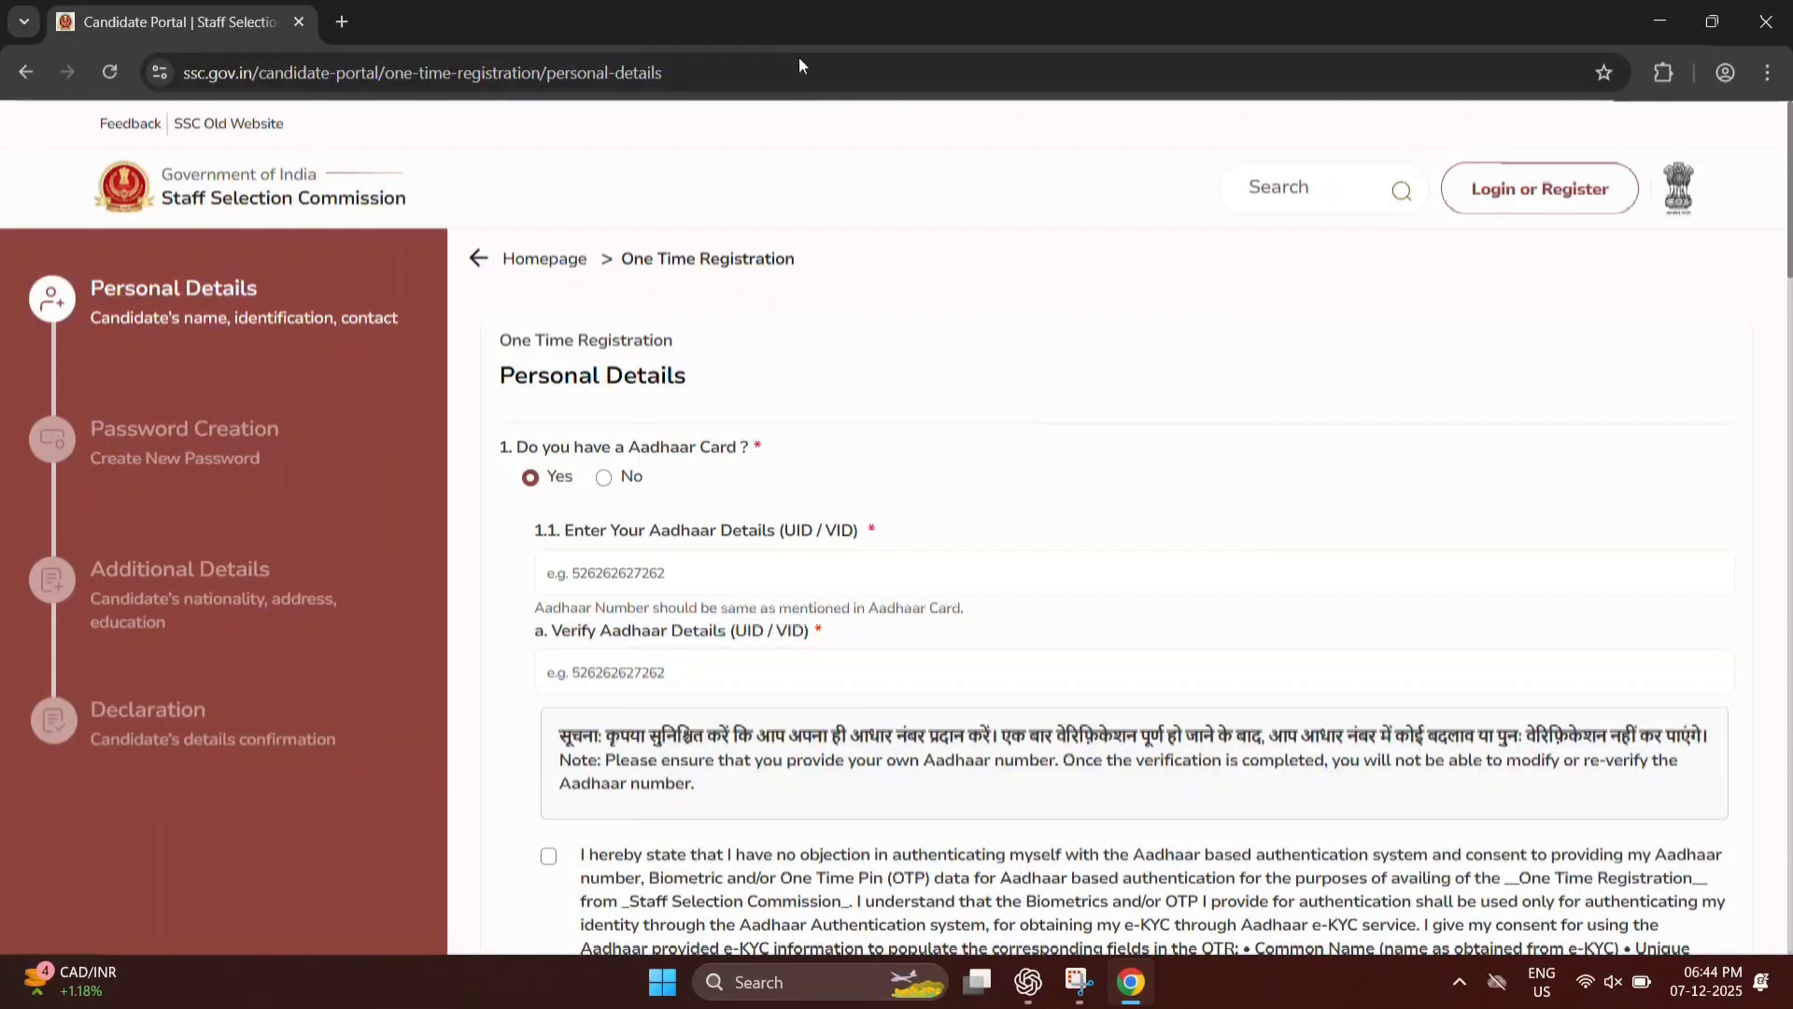
Step: Answer No to 'Do you have a Aadhaar Card?' and review the revealed proof upload fields
left_click(775, 39)
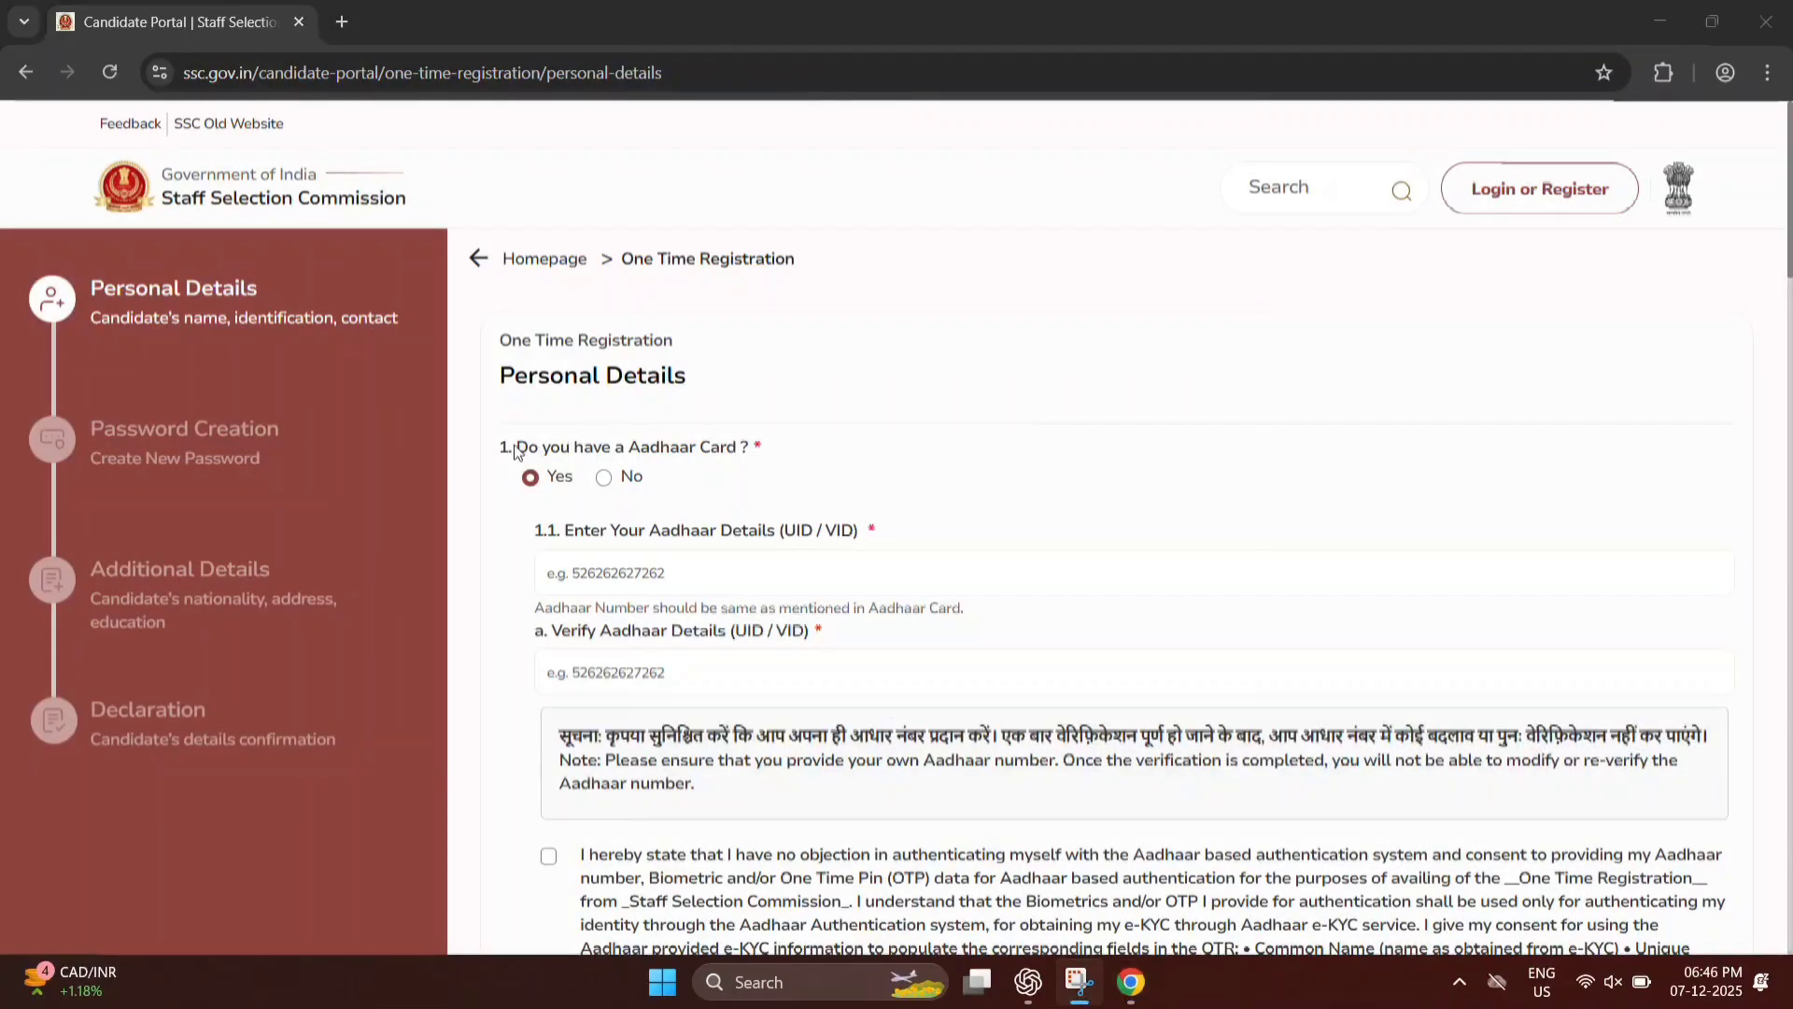
left_click(617, 484)
left_click(602, 478)
scroll(691, 355, "down", 1)
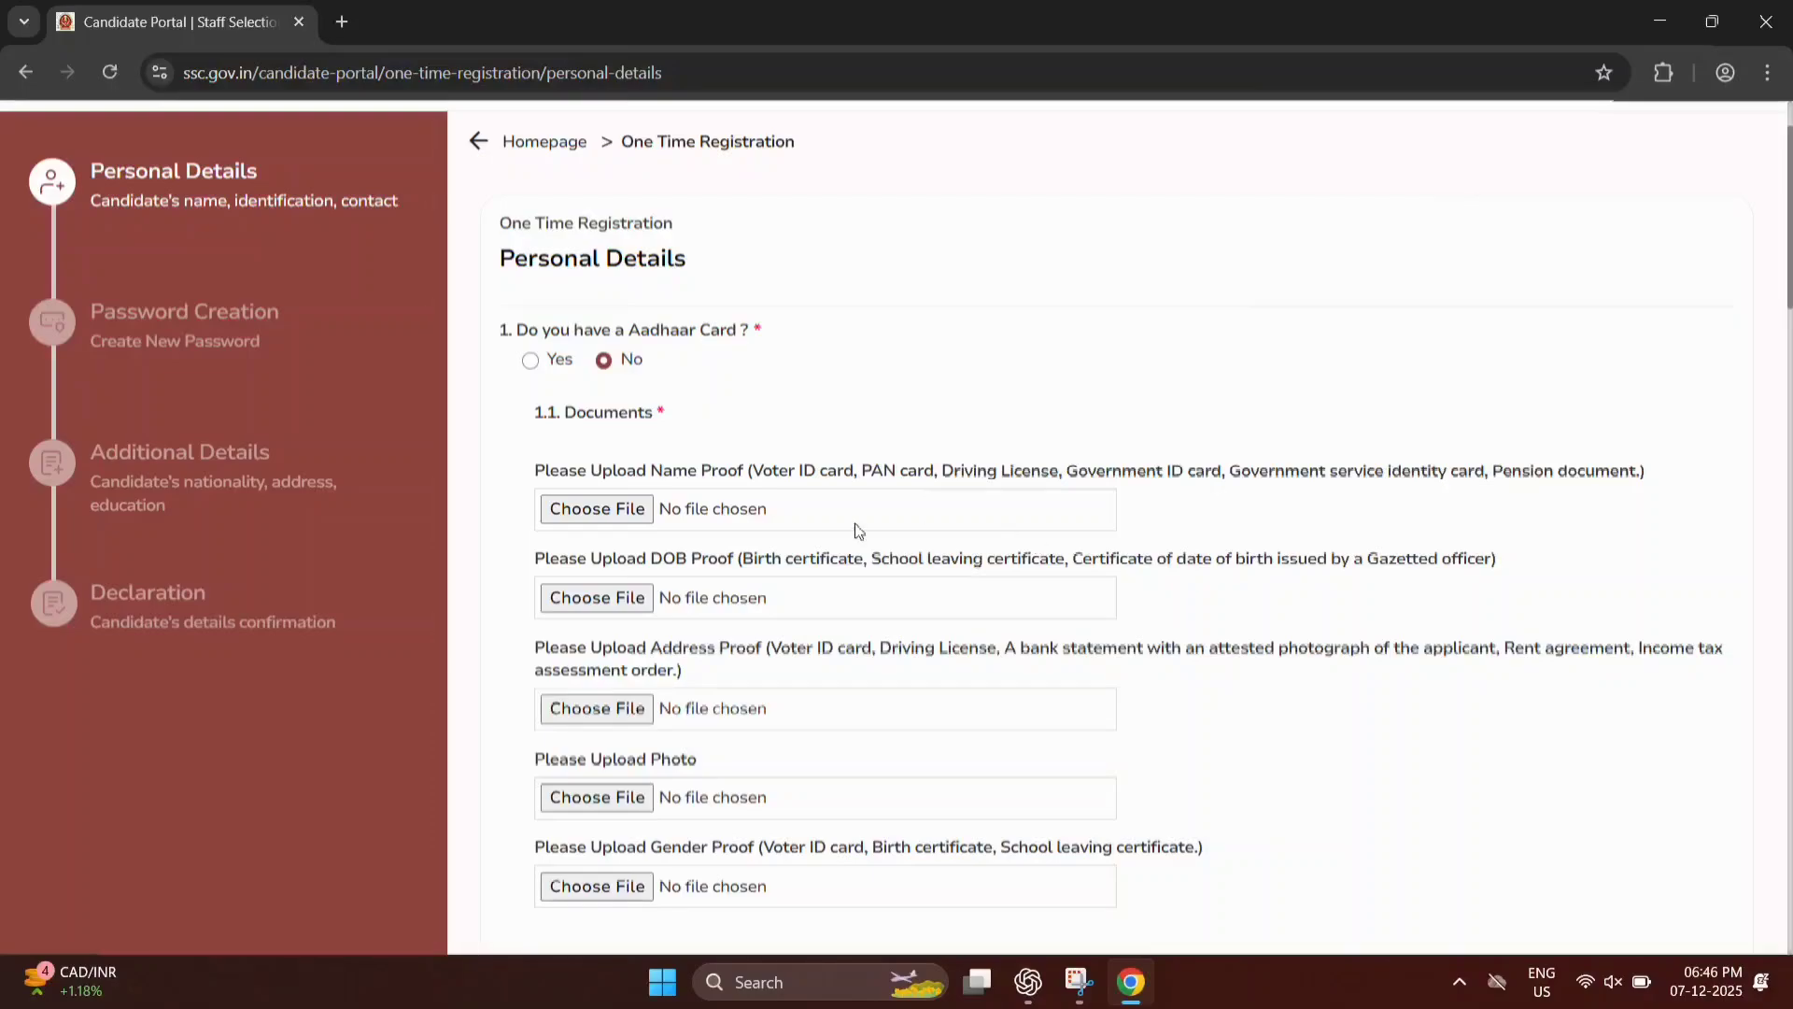
scroll(868, 509, "down", 1)
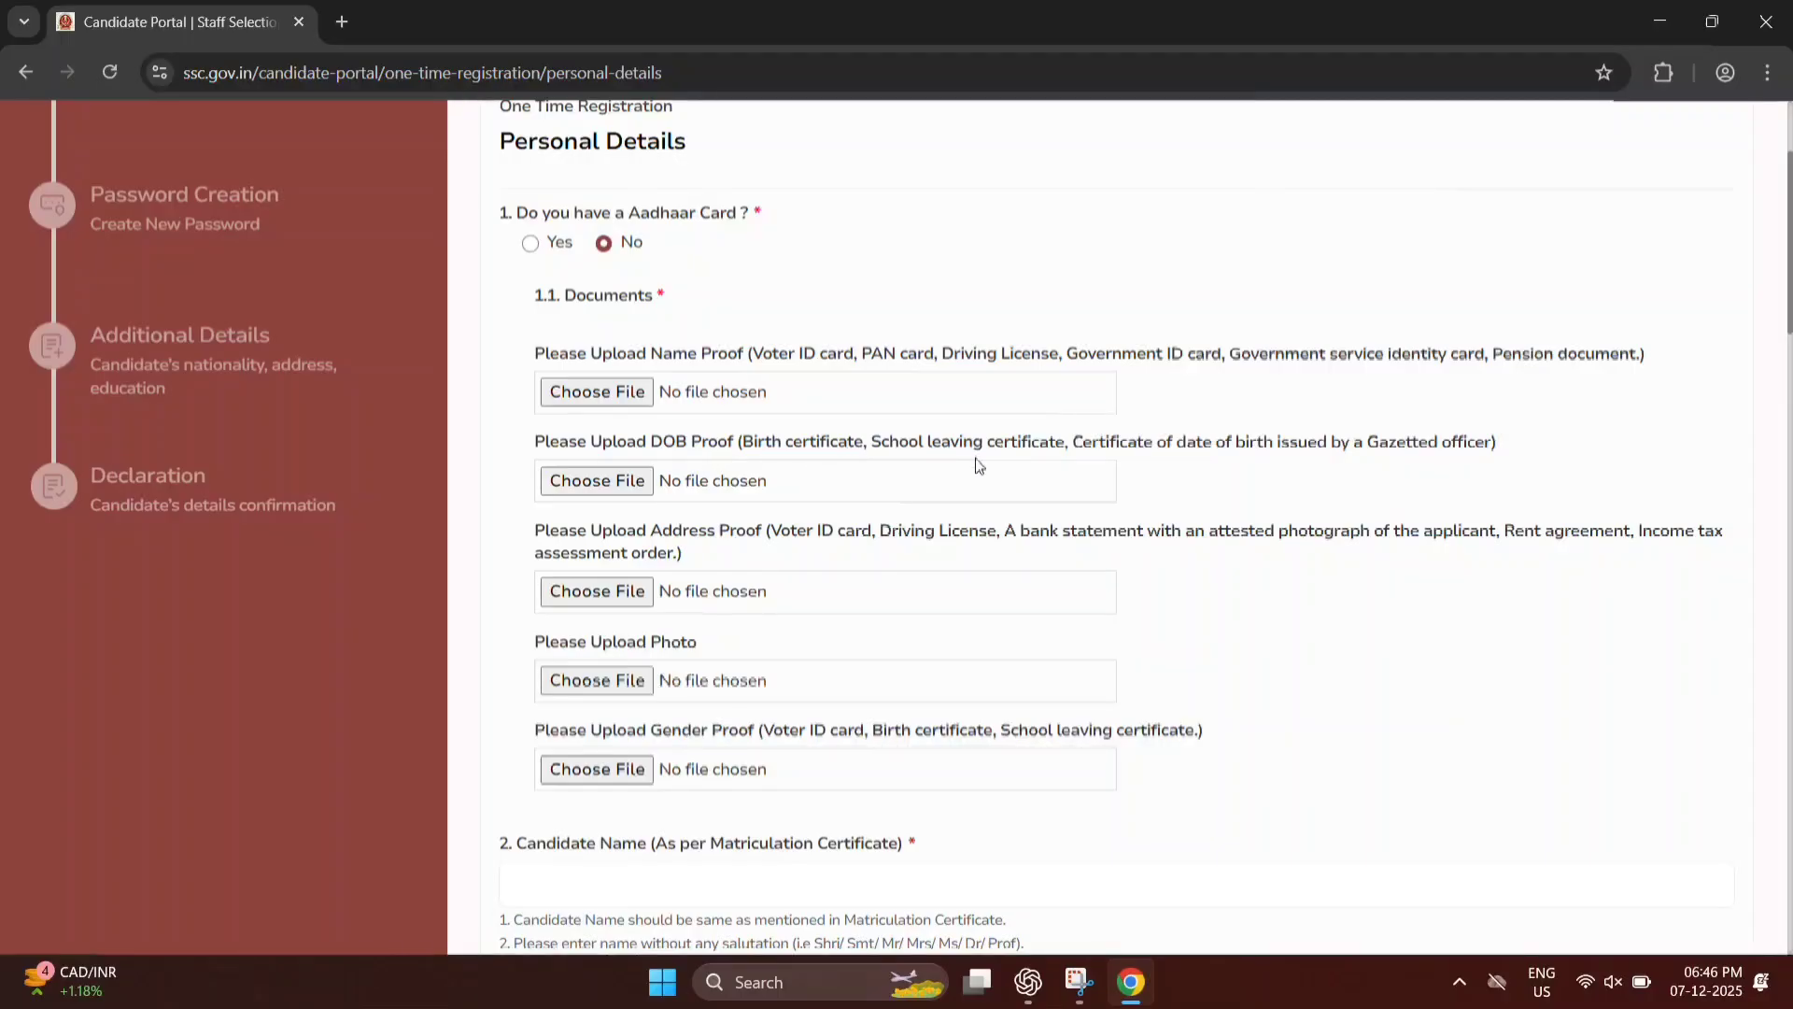
scroll(668, 481, "down", 1)
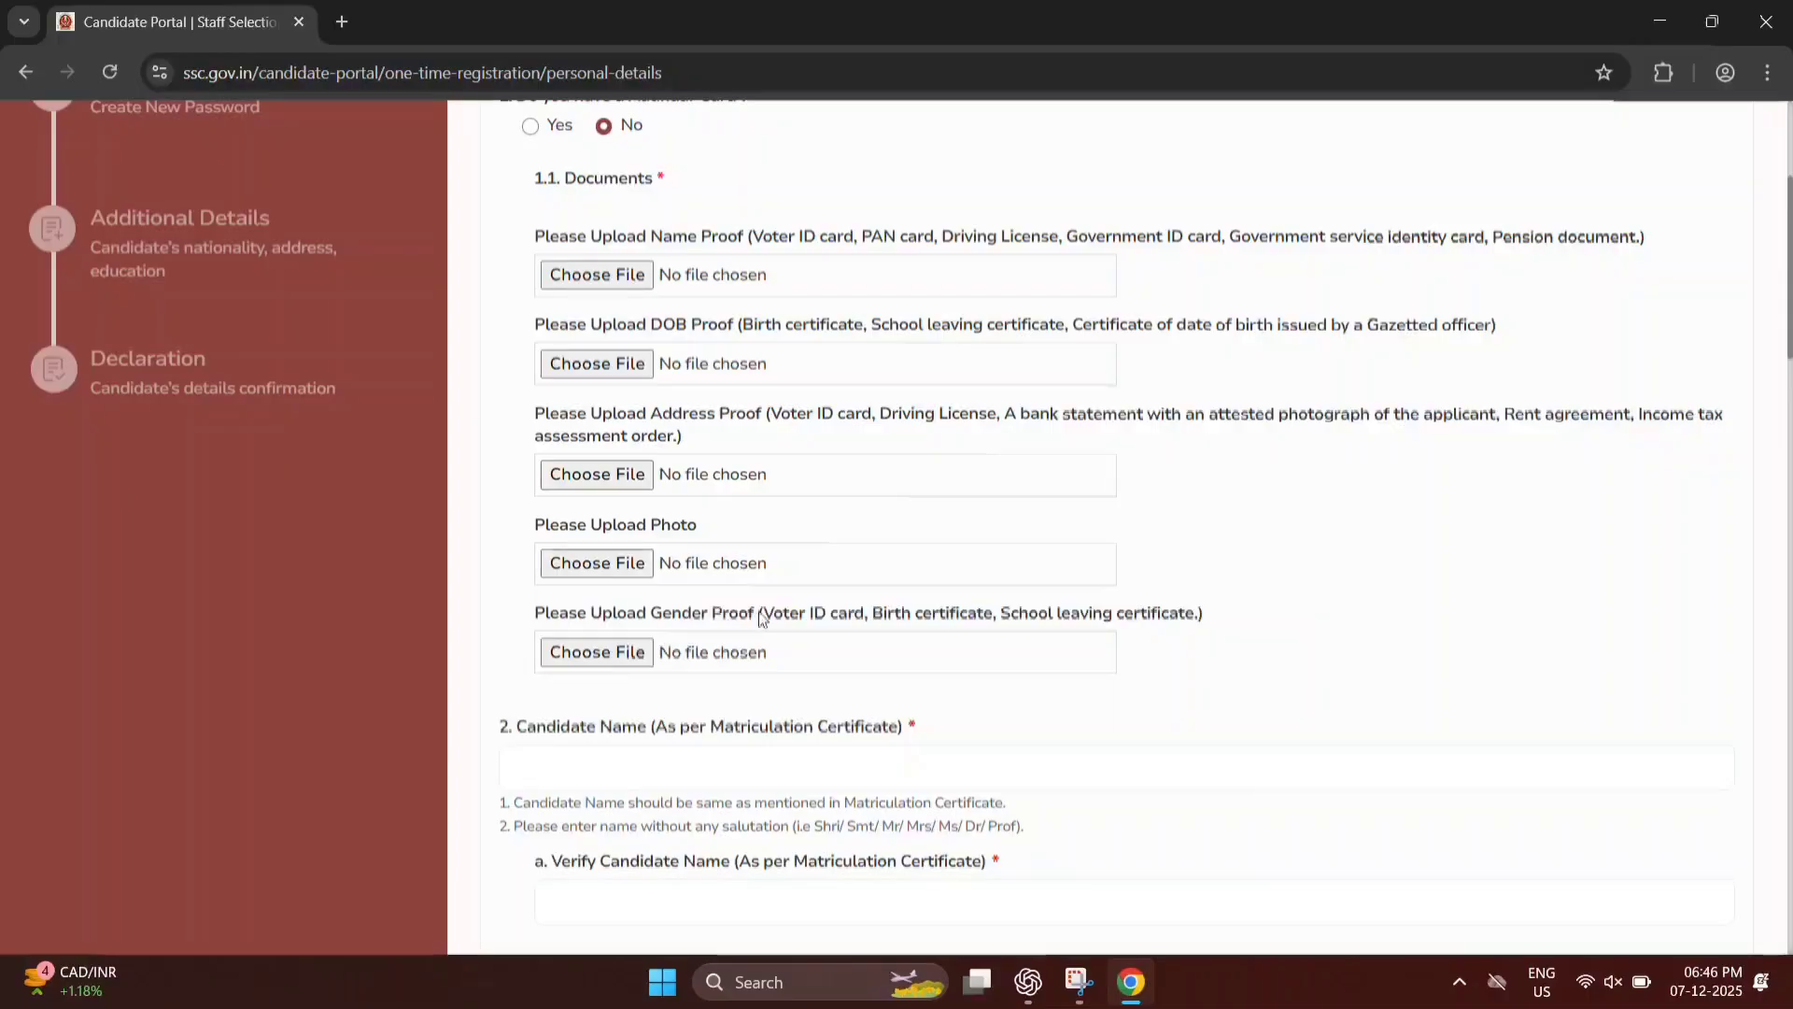
scroll(694, 632, "down", 2)
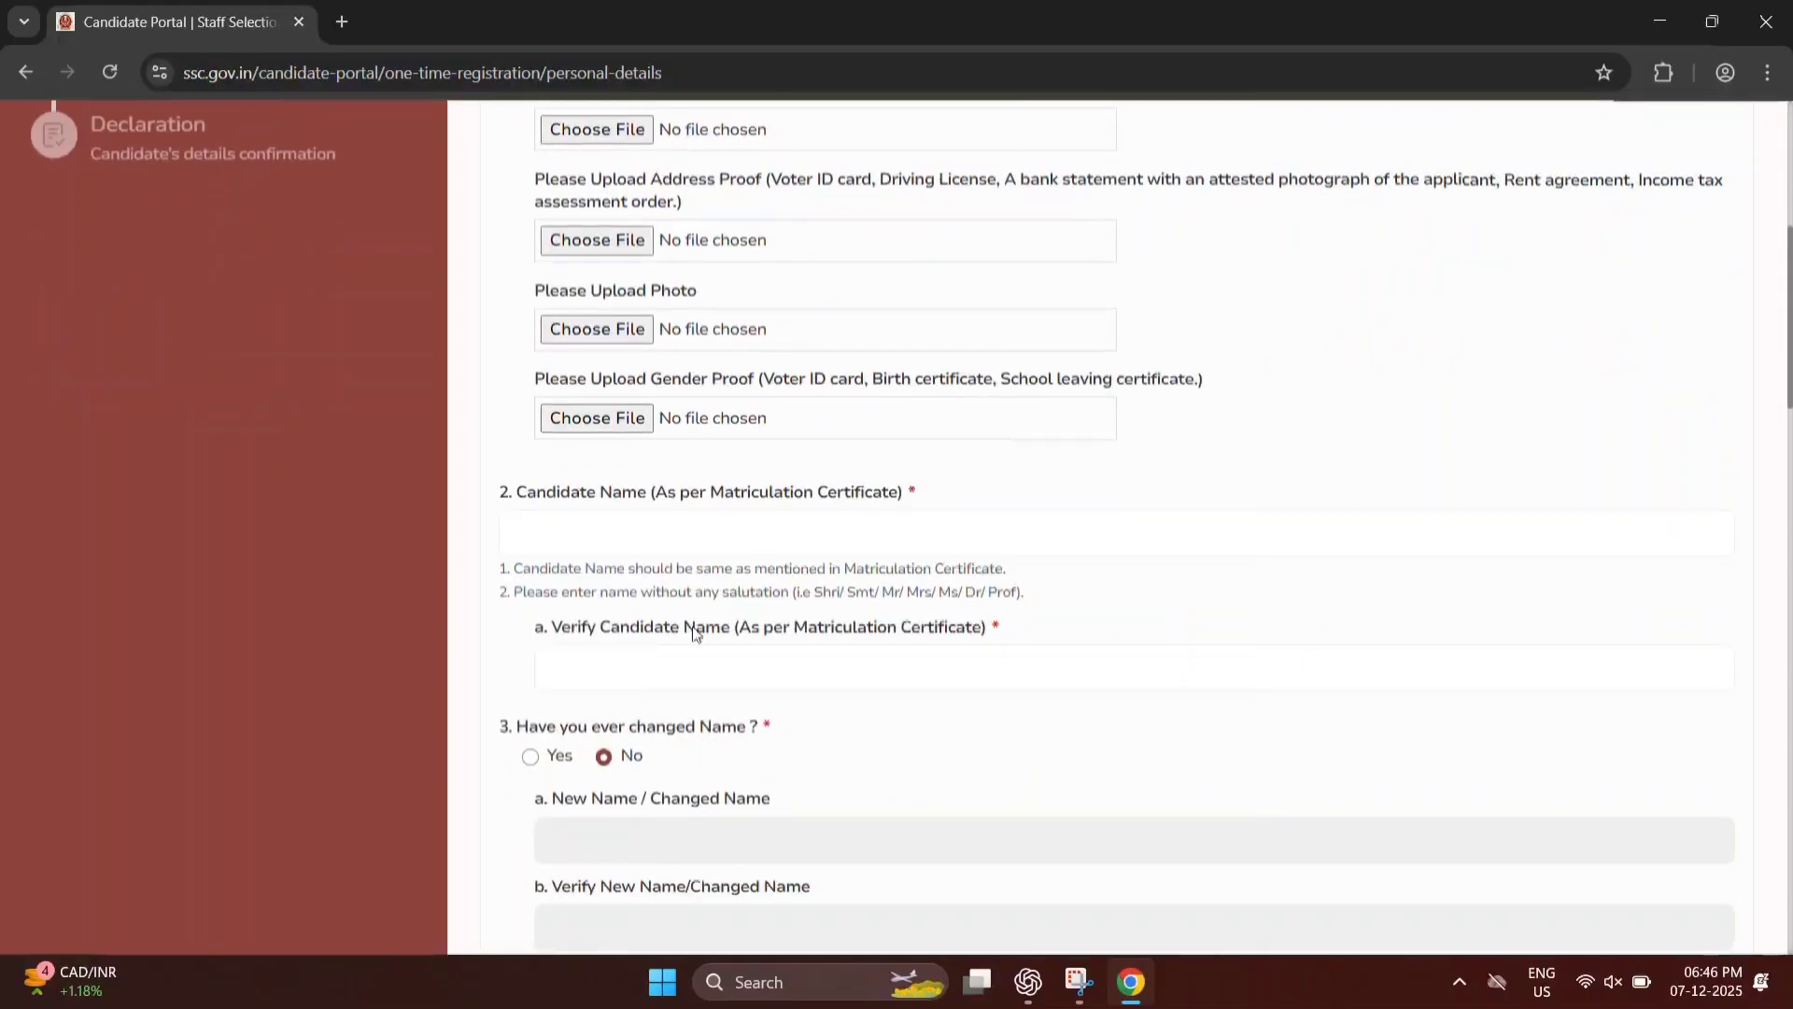
scroll(638, 504, "up", 5)
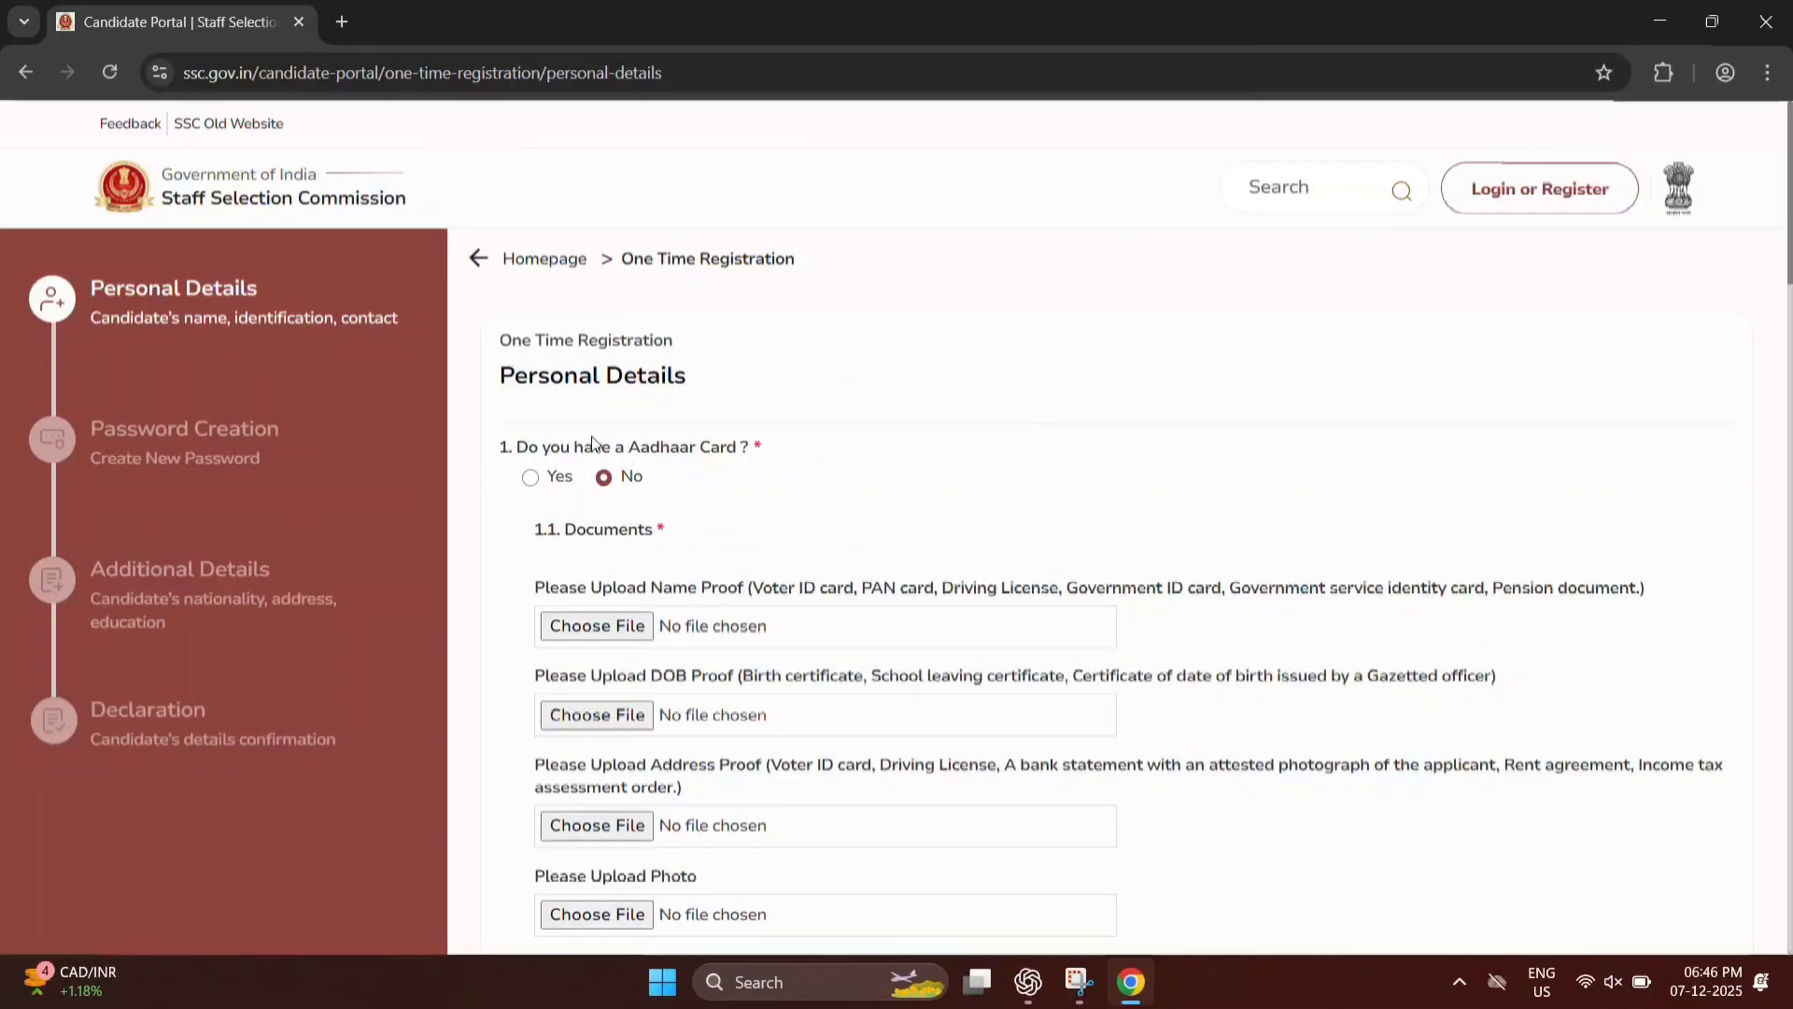
Step: Switch the Aadhaar answer to Yes and enter the Aadhaar number in both fields
left_click(531, 479)
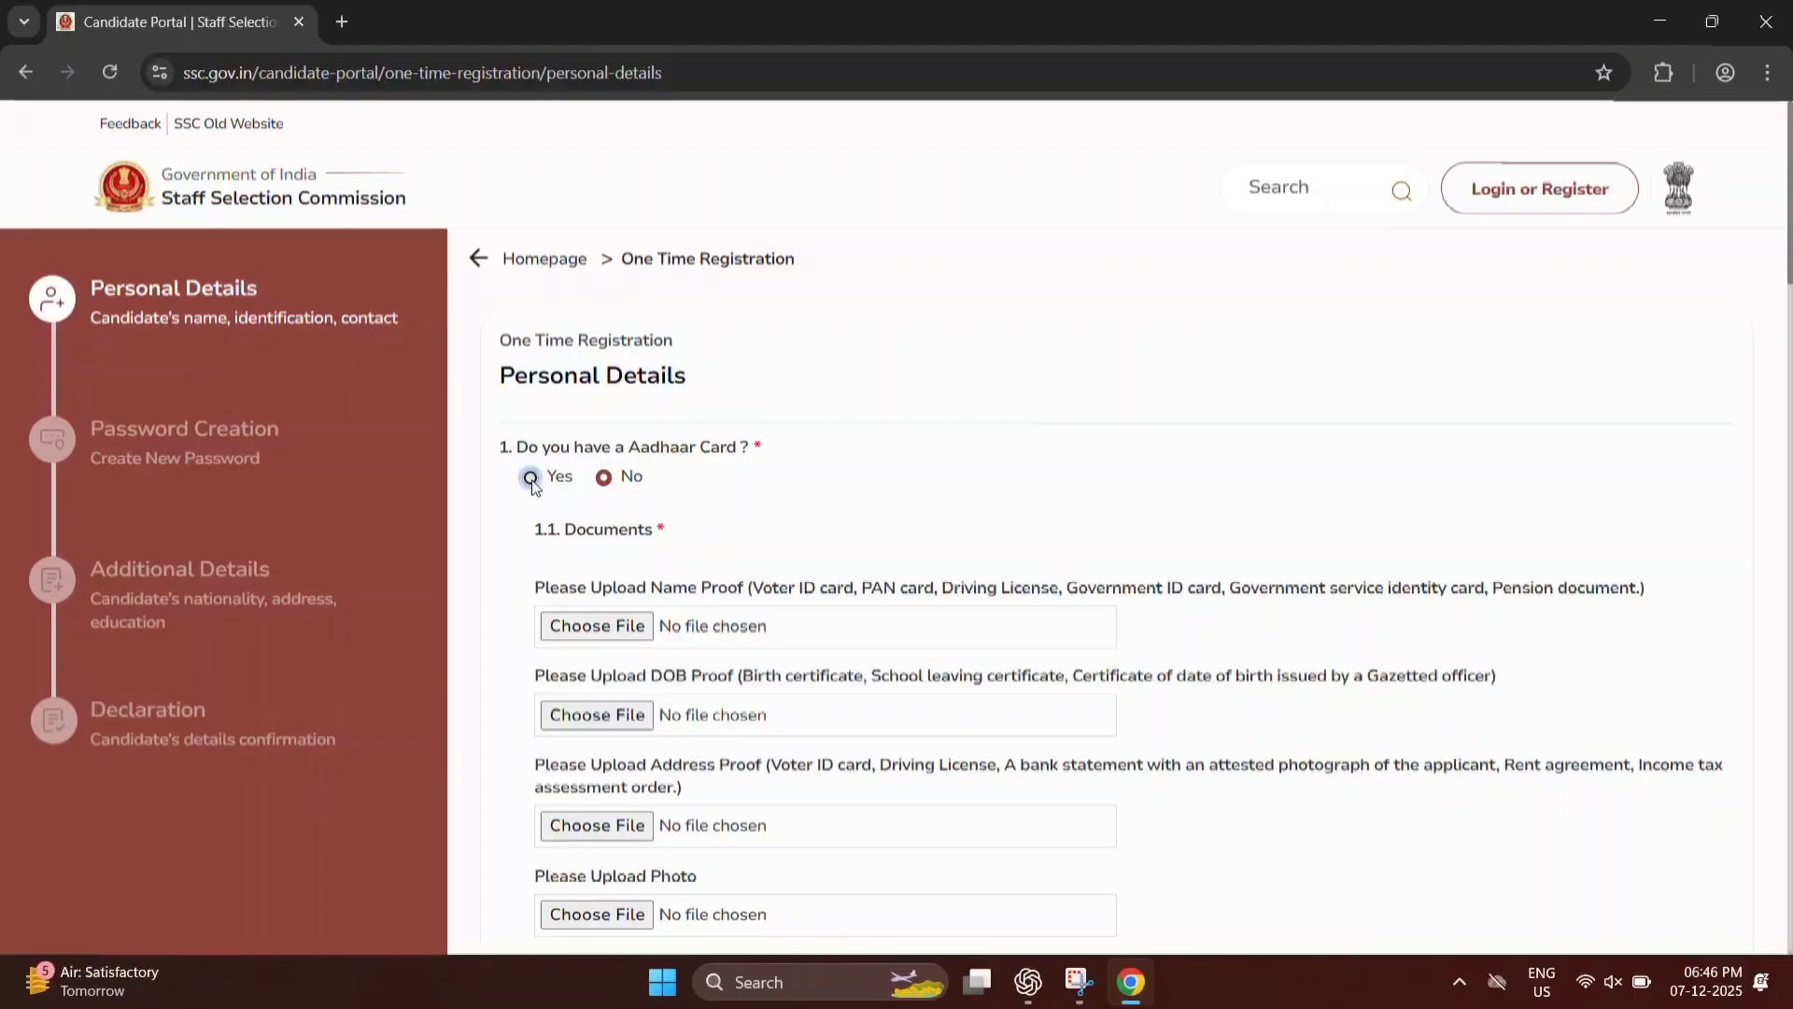
scroll(657, 472, "down", 1)
left_click(656, 459)
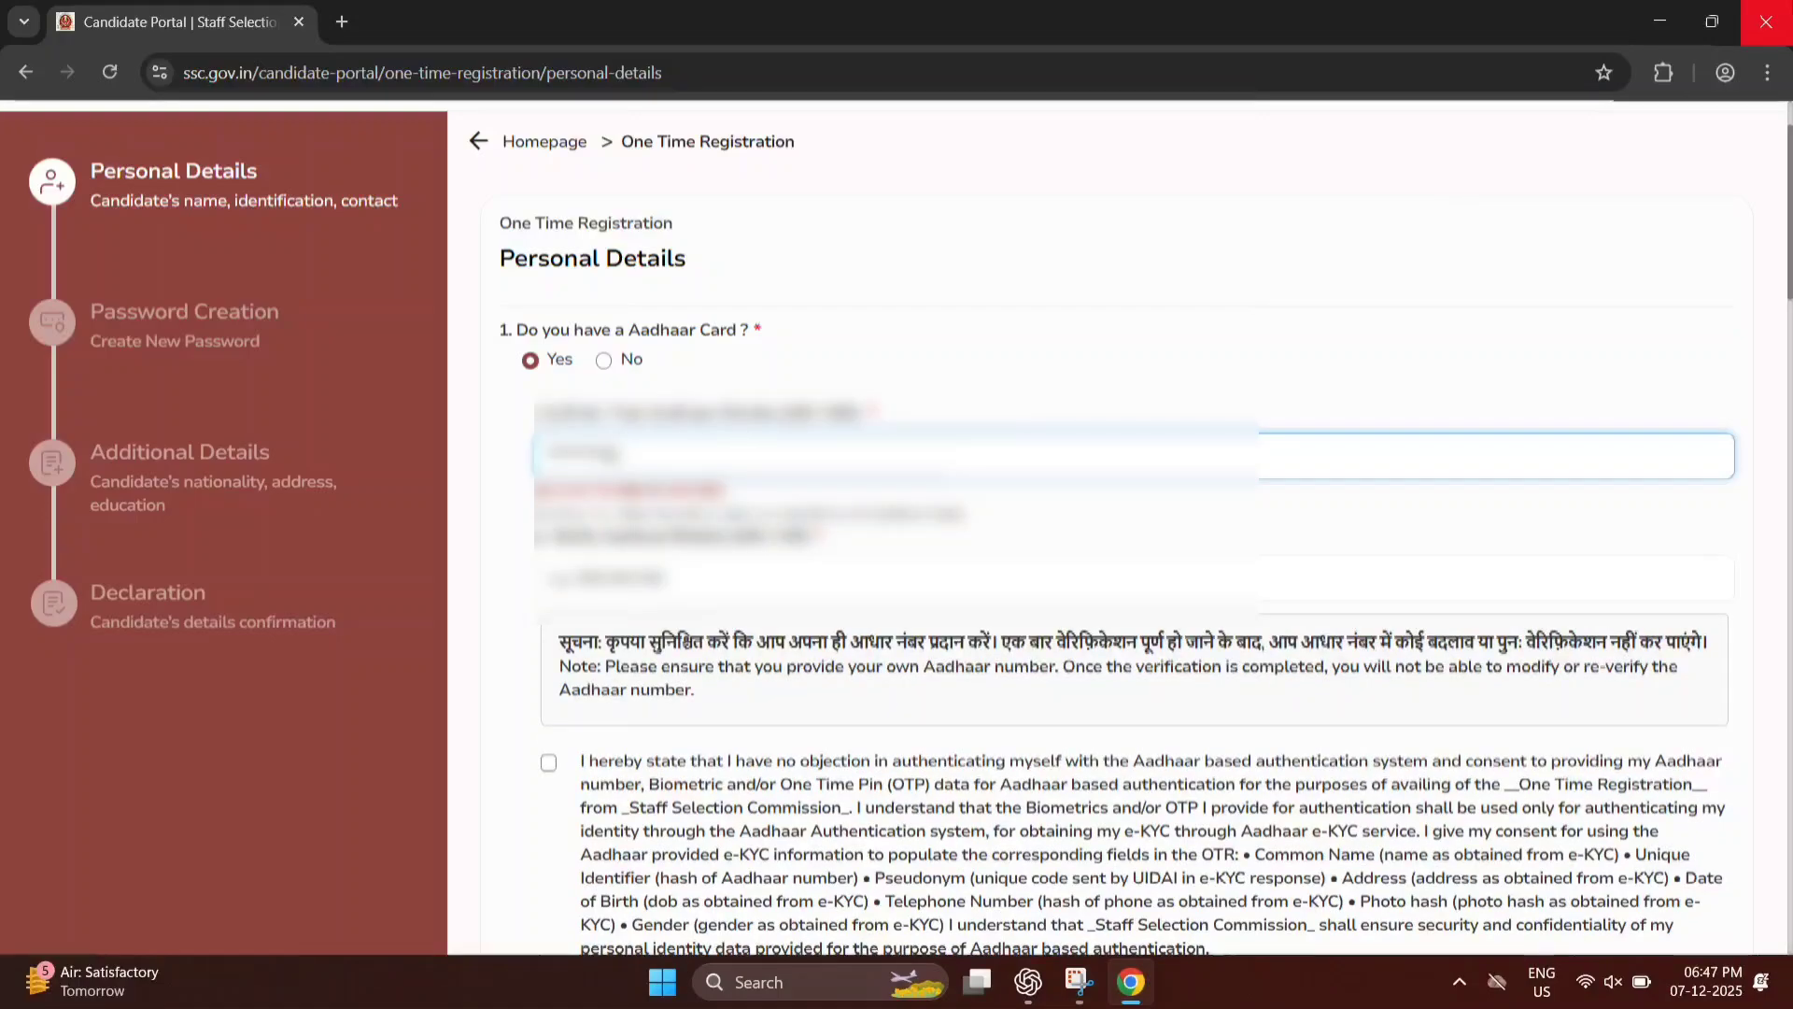
type("**")
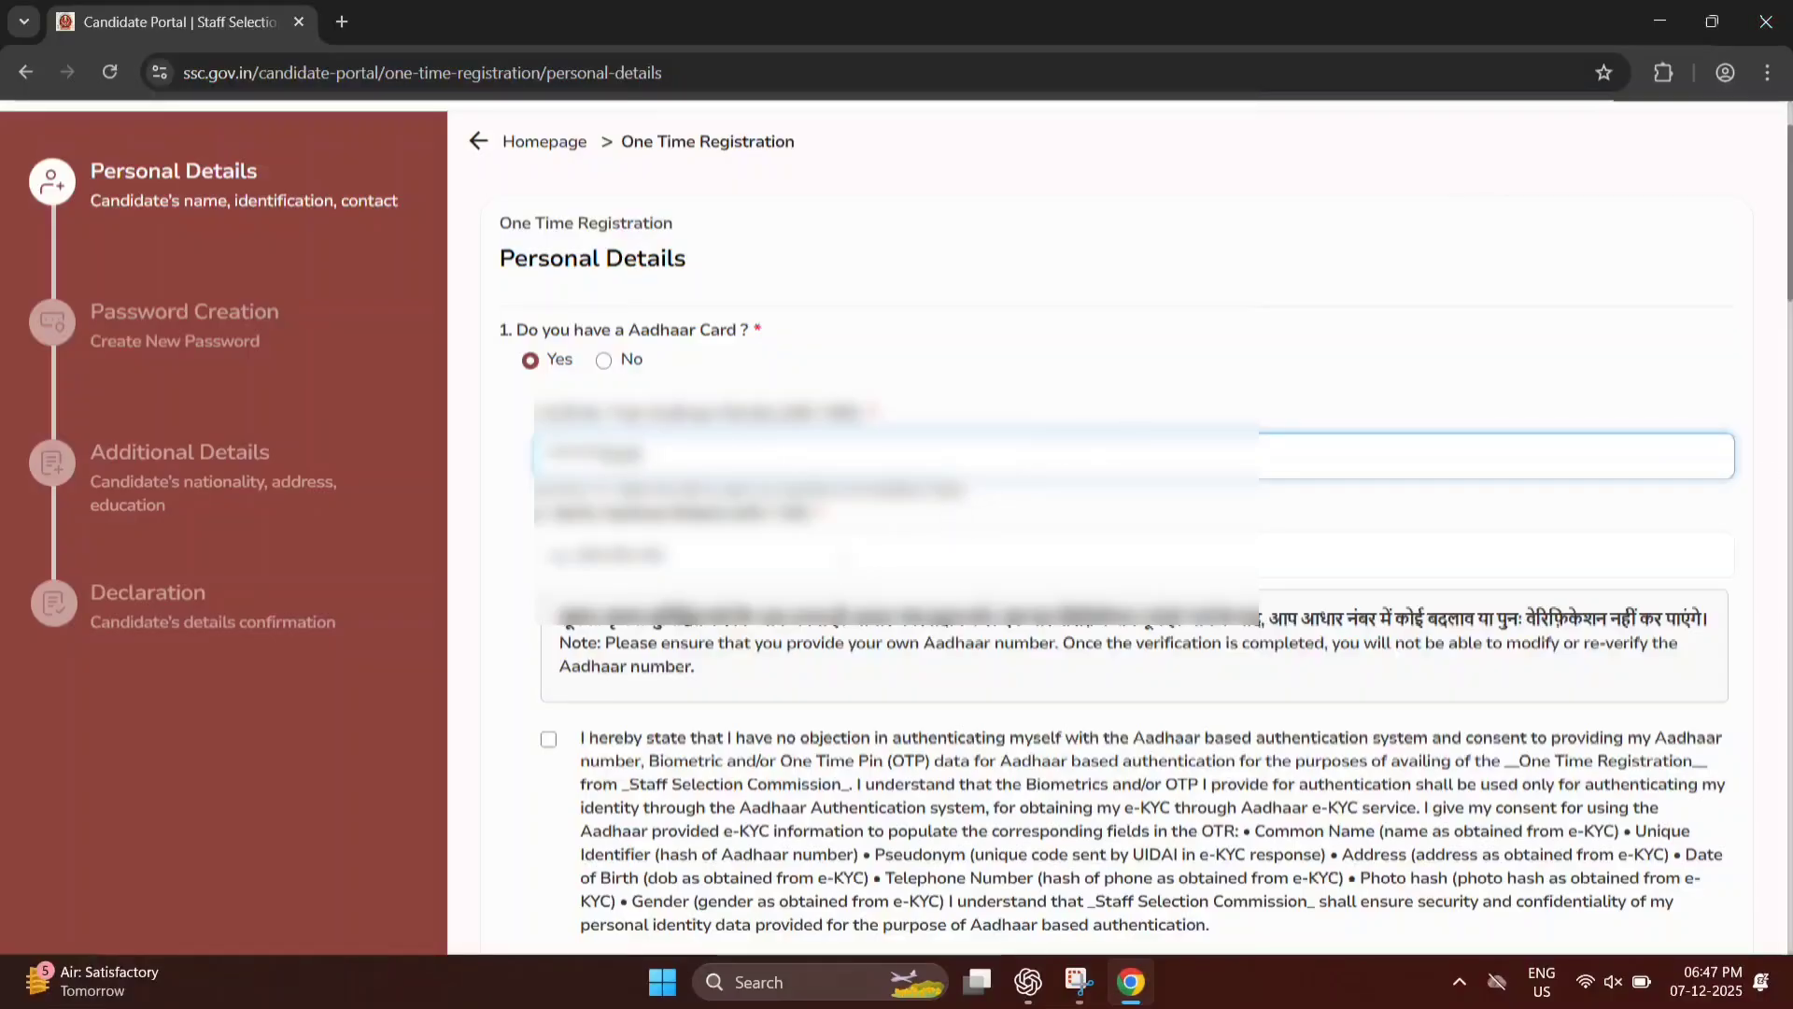
left_click(866, 556)
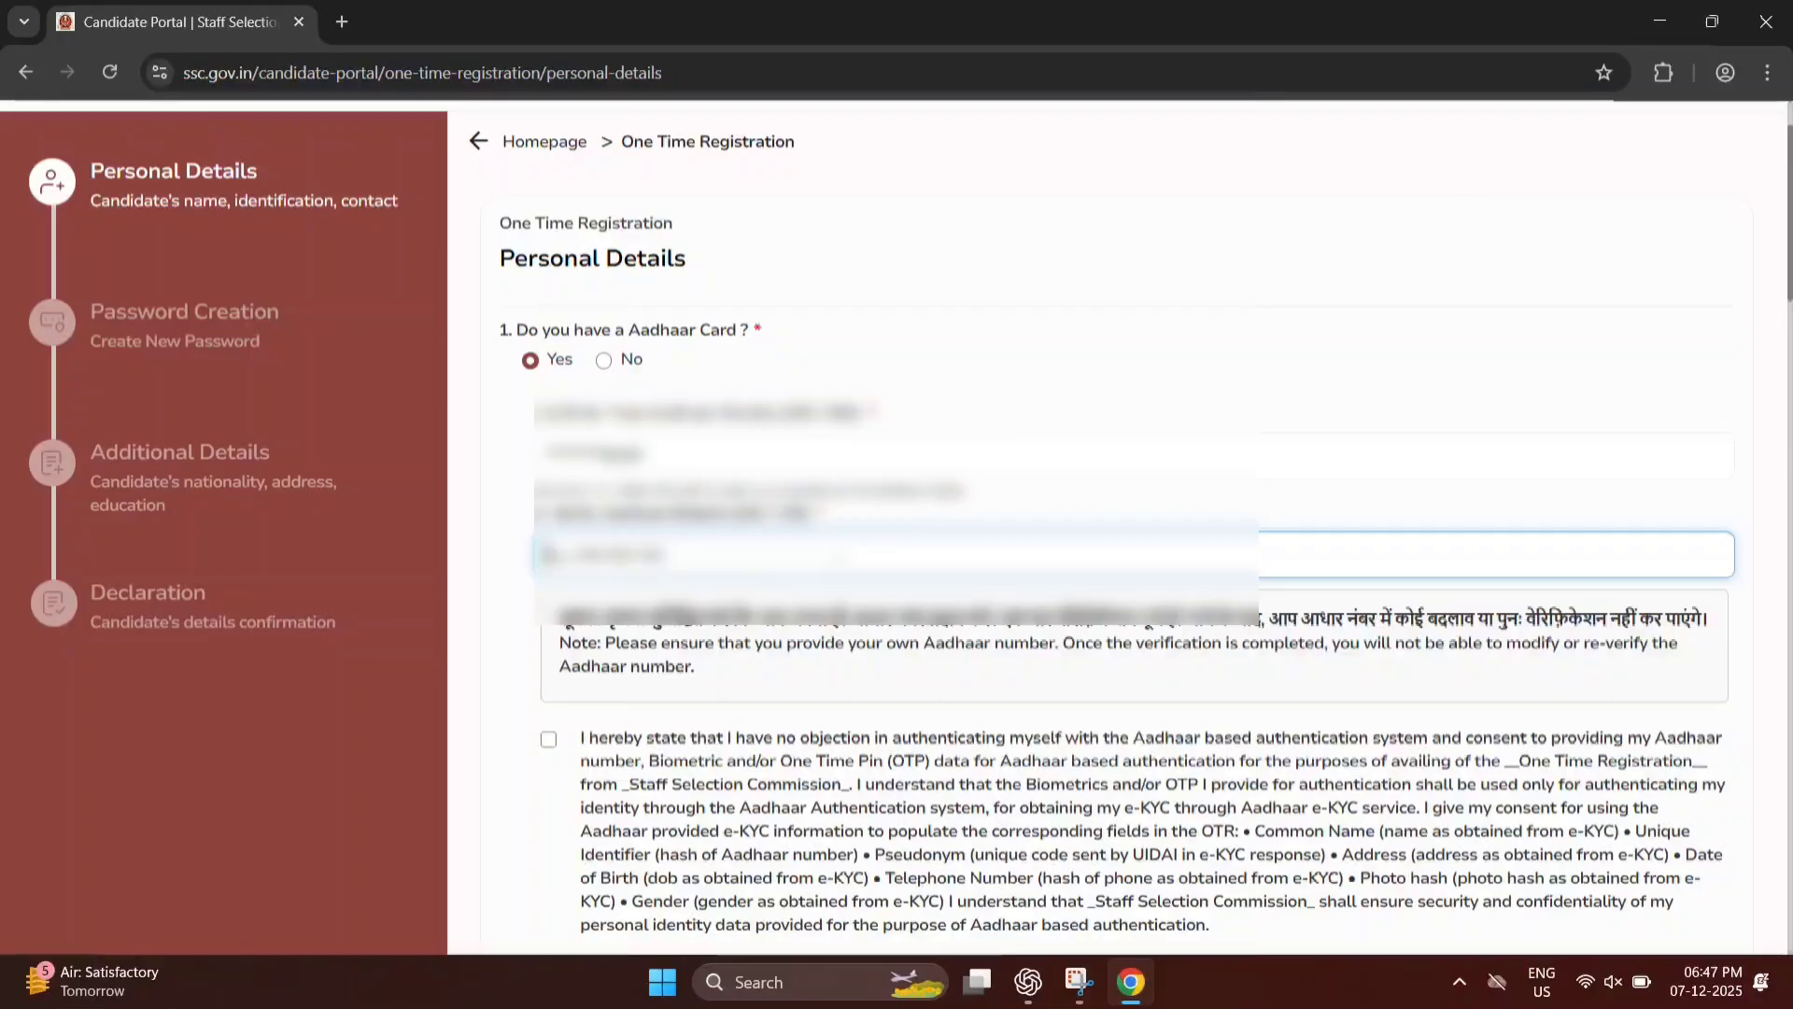
type("78")
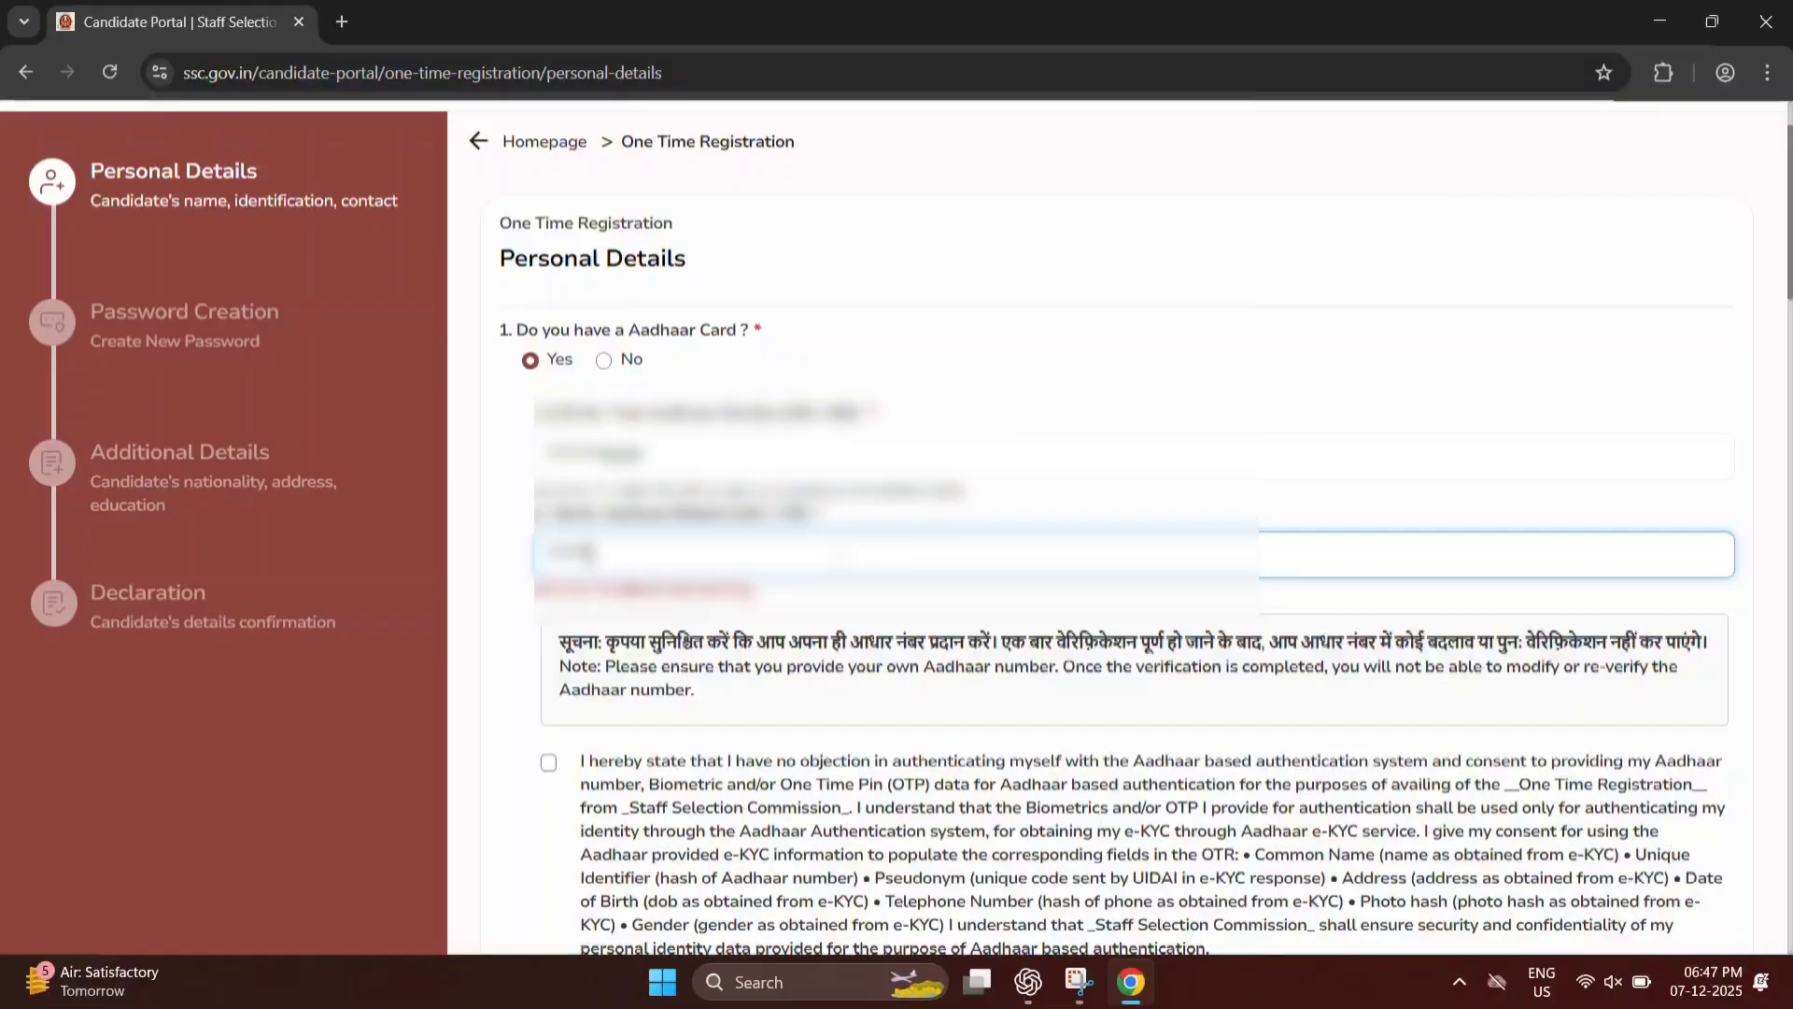
type("*****")
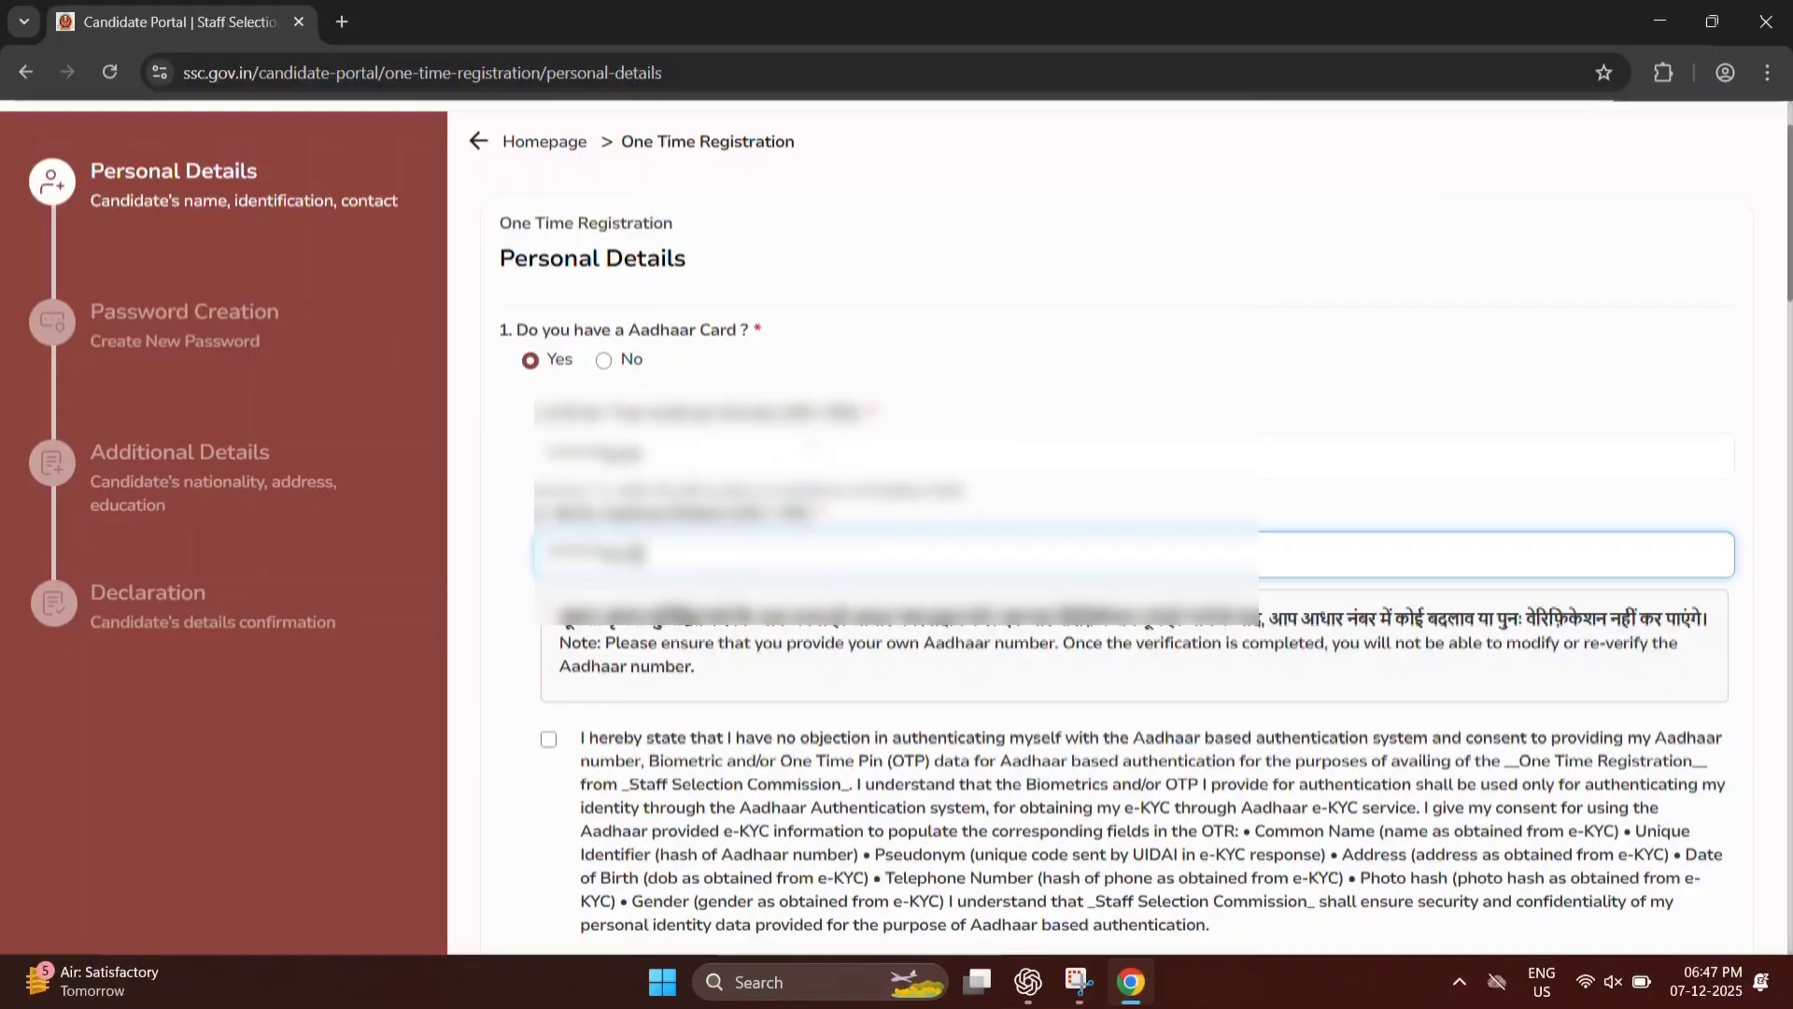
Step: Give Aadhaar authentication consent, request an OTP, and verify it with the received code
scroll(790, 475, "down", 1)
scroll(790, 474, "down", 1)
left_click(550, 505)
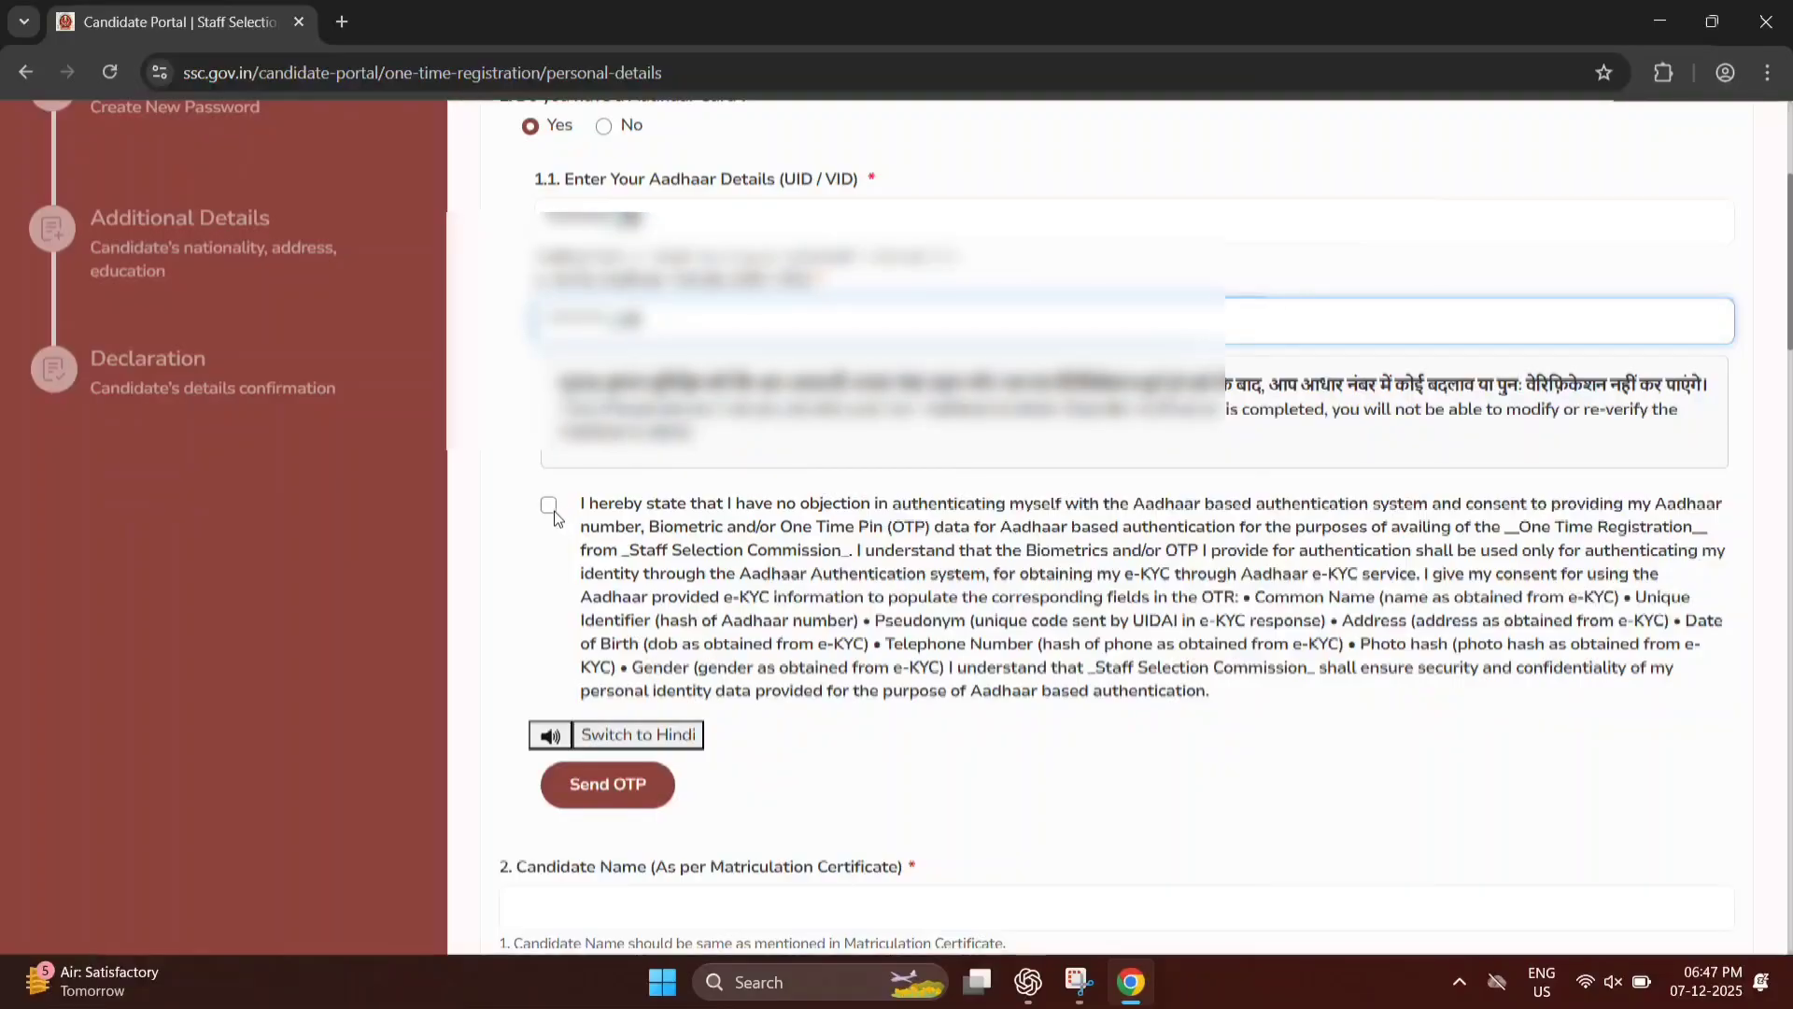
scroll(631, 570, "down", 2)
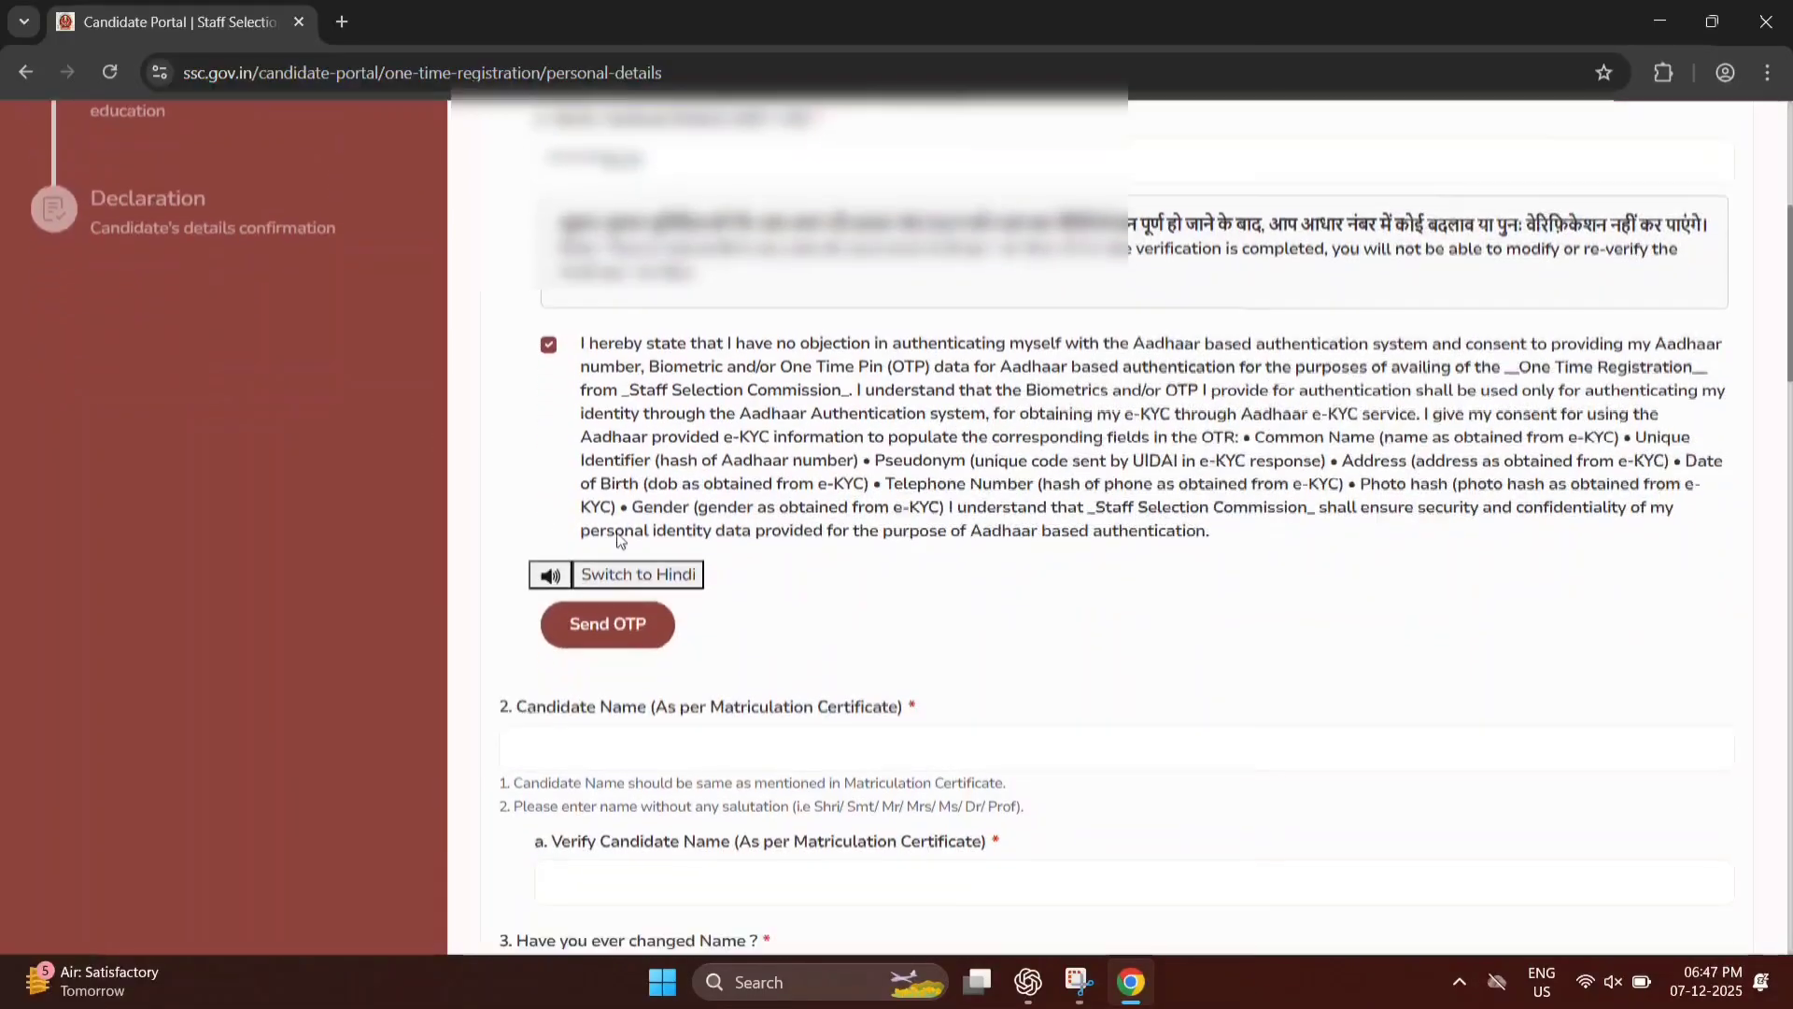
left_click(631, 566)
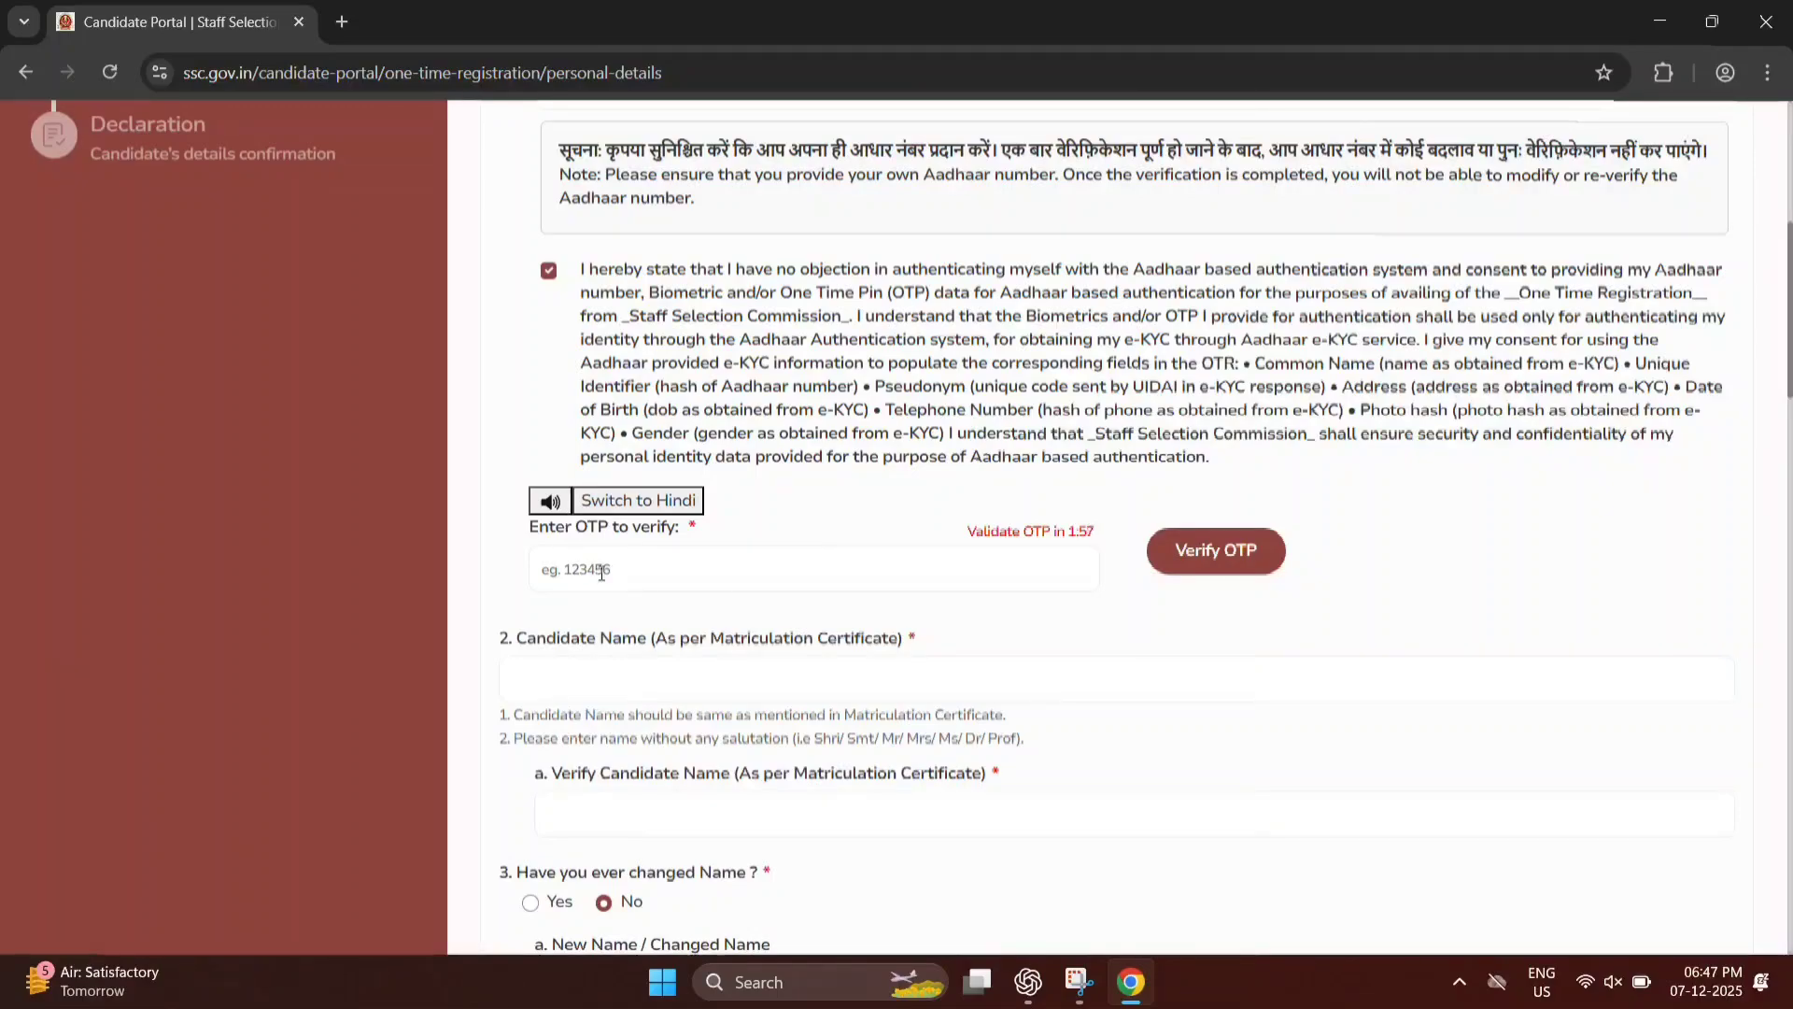
left_click(601, 573)
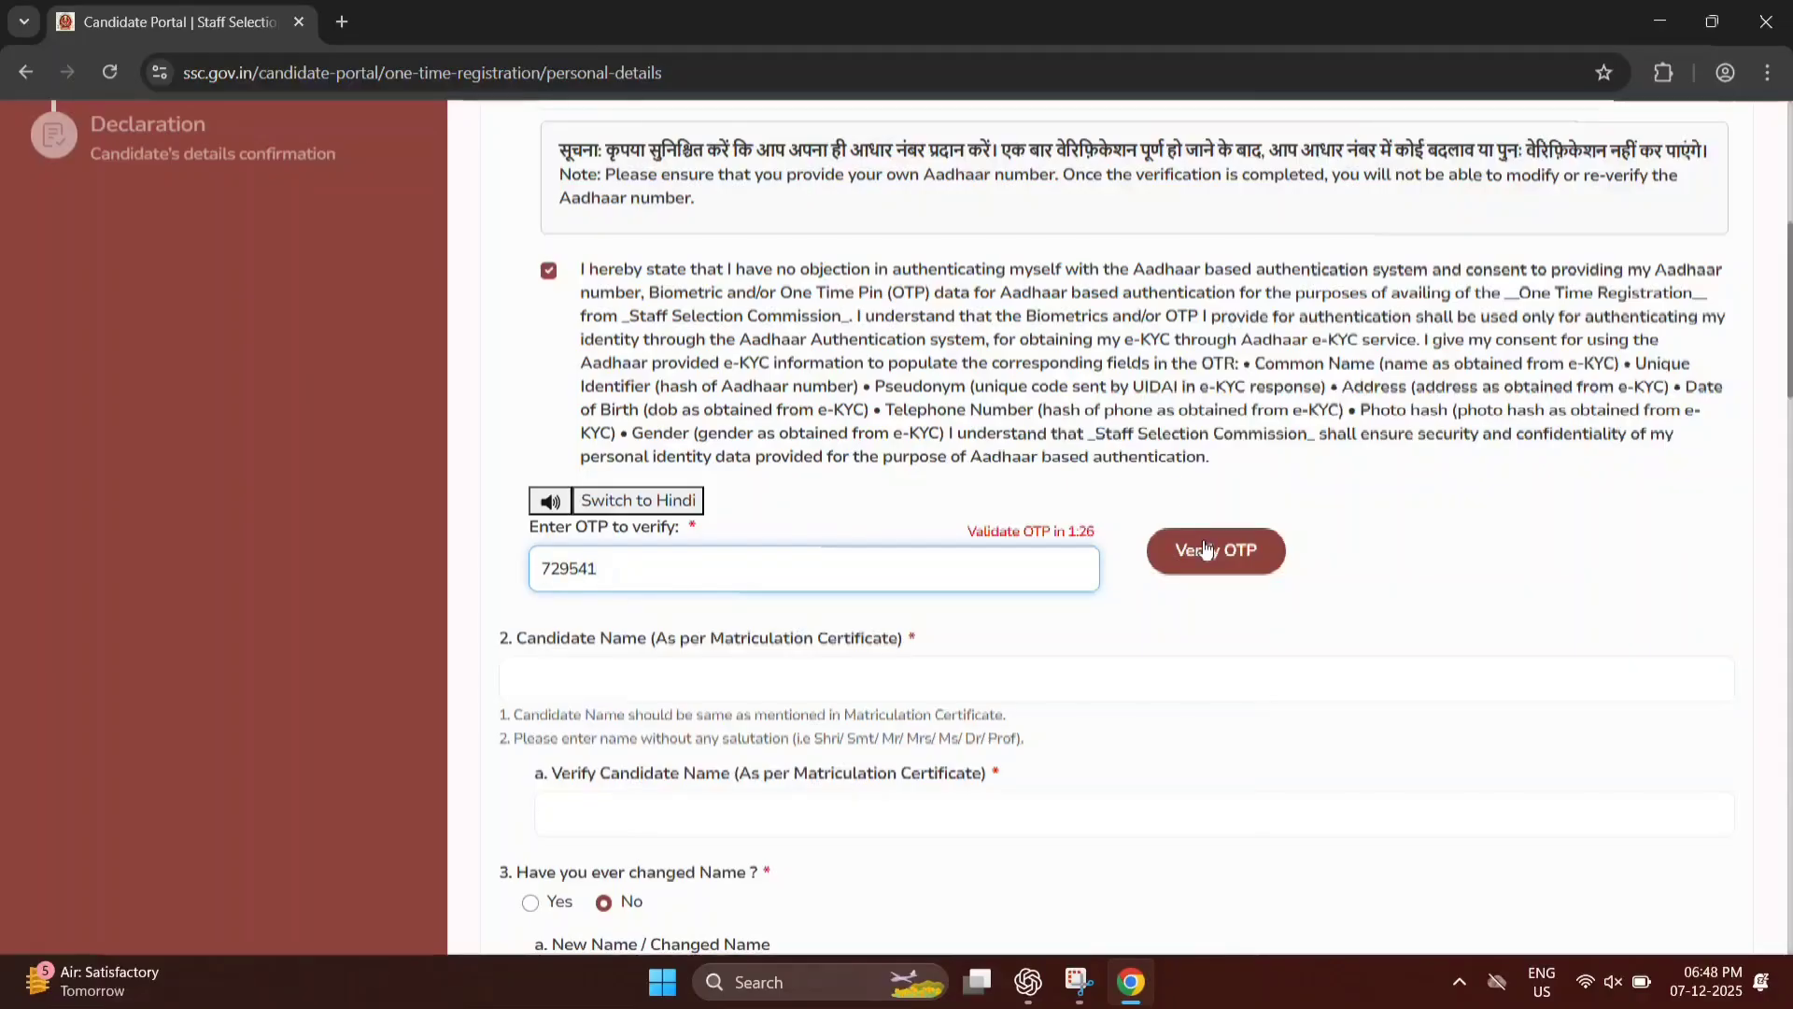
left_click(1206, 549)
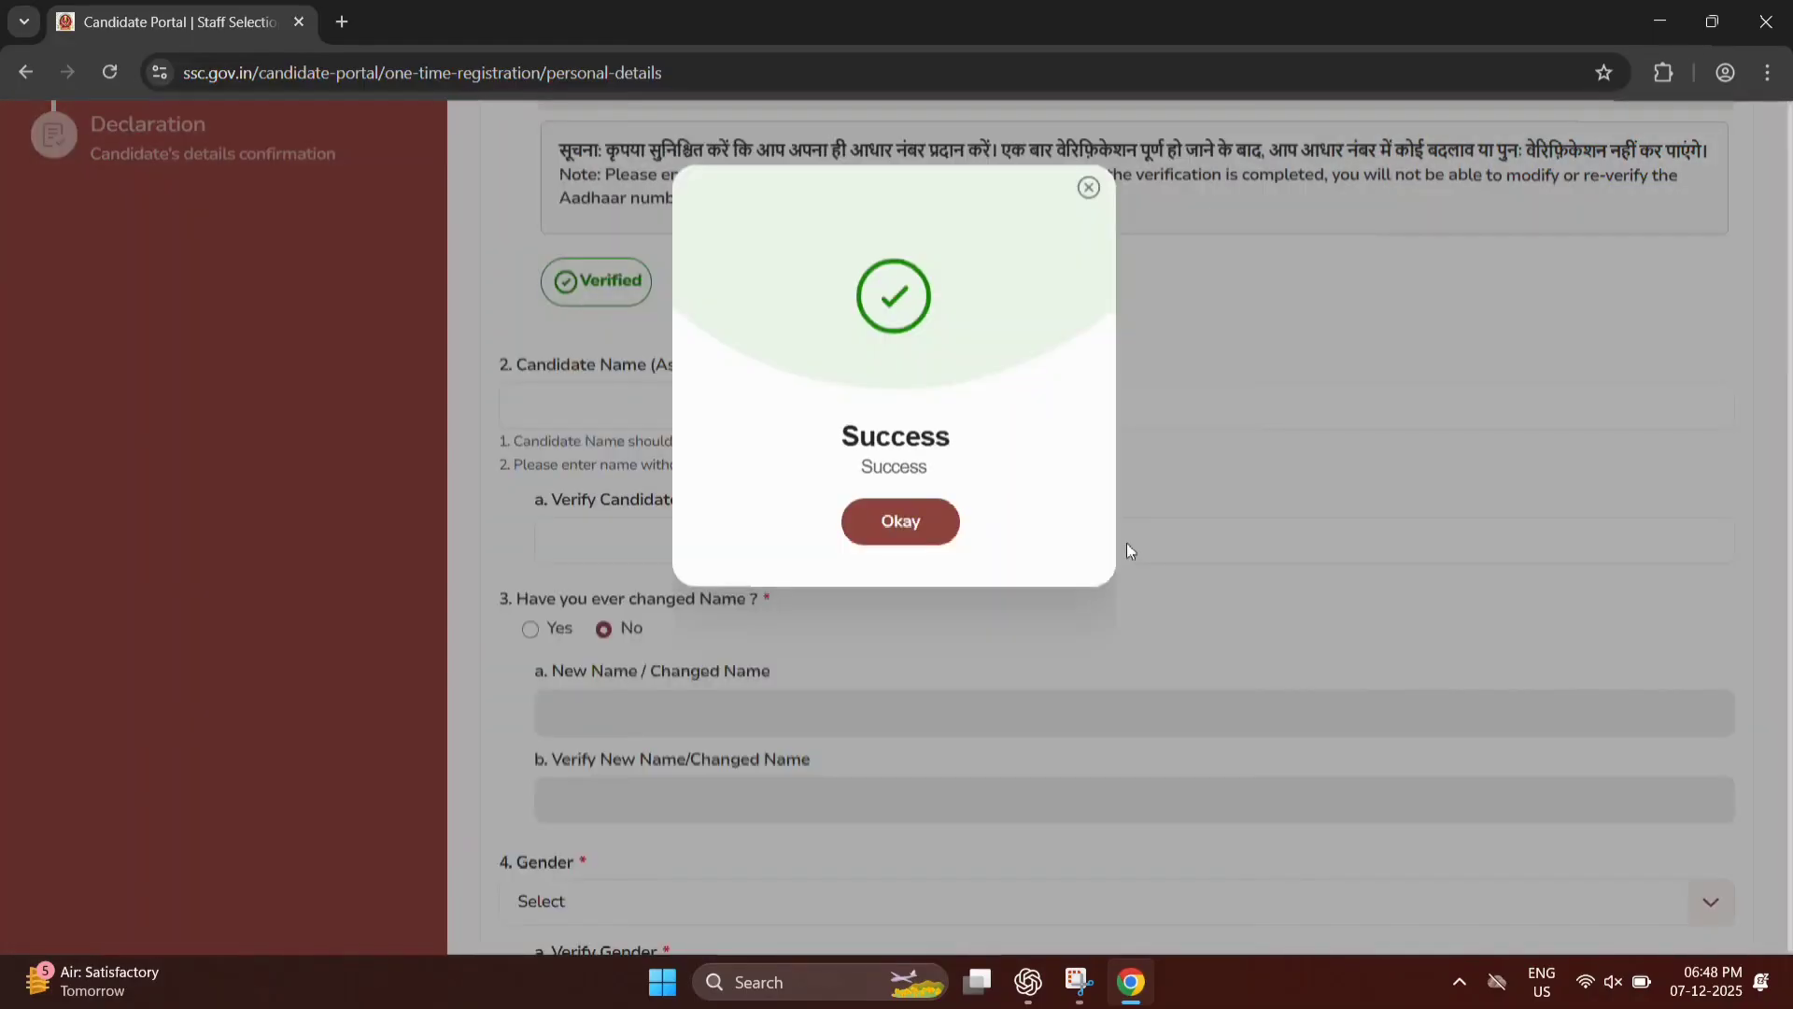
Step: Dismiss the Success message, enter the candidate's name, and retype it in Verify Candidate Name
left_click(946, 536)
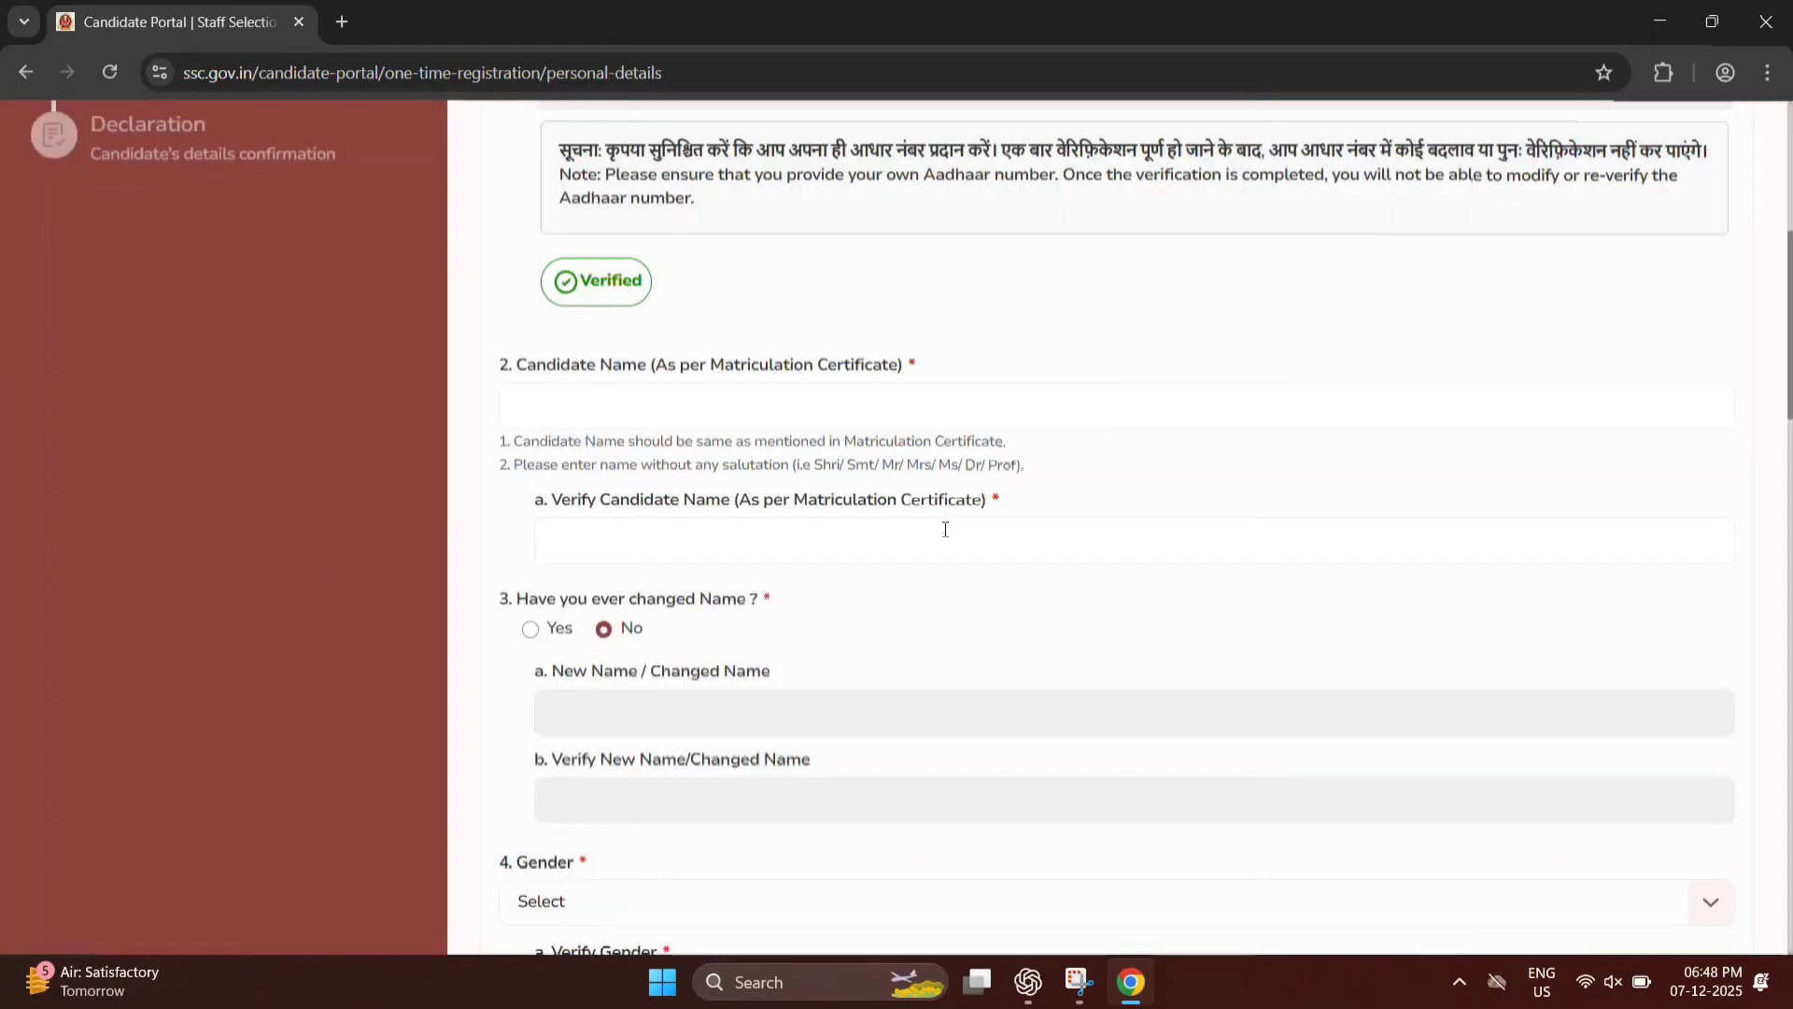
scroll(948, 522, "up", 1)
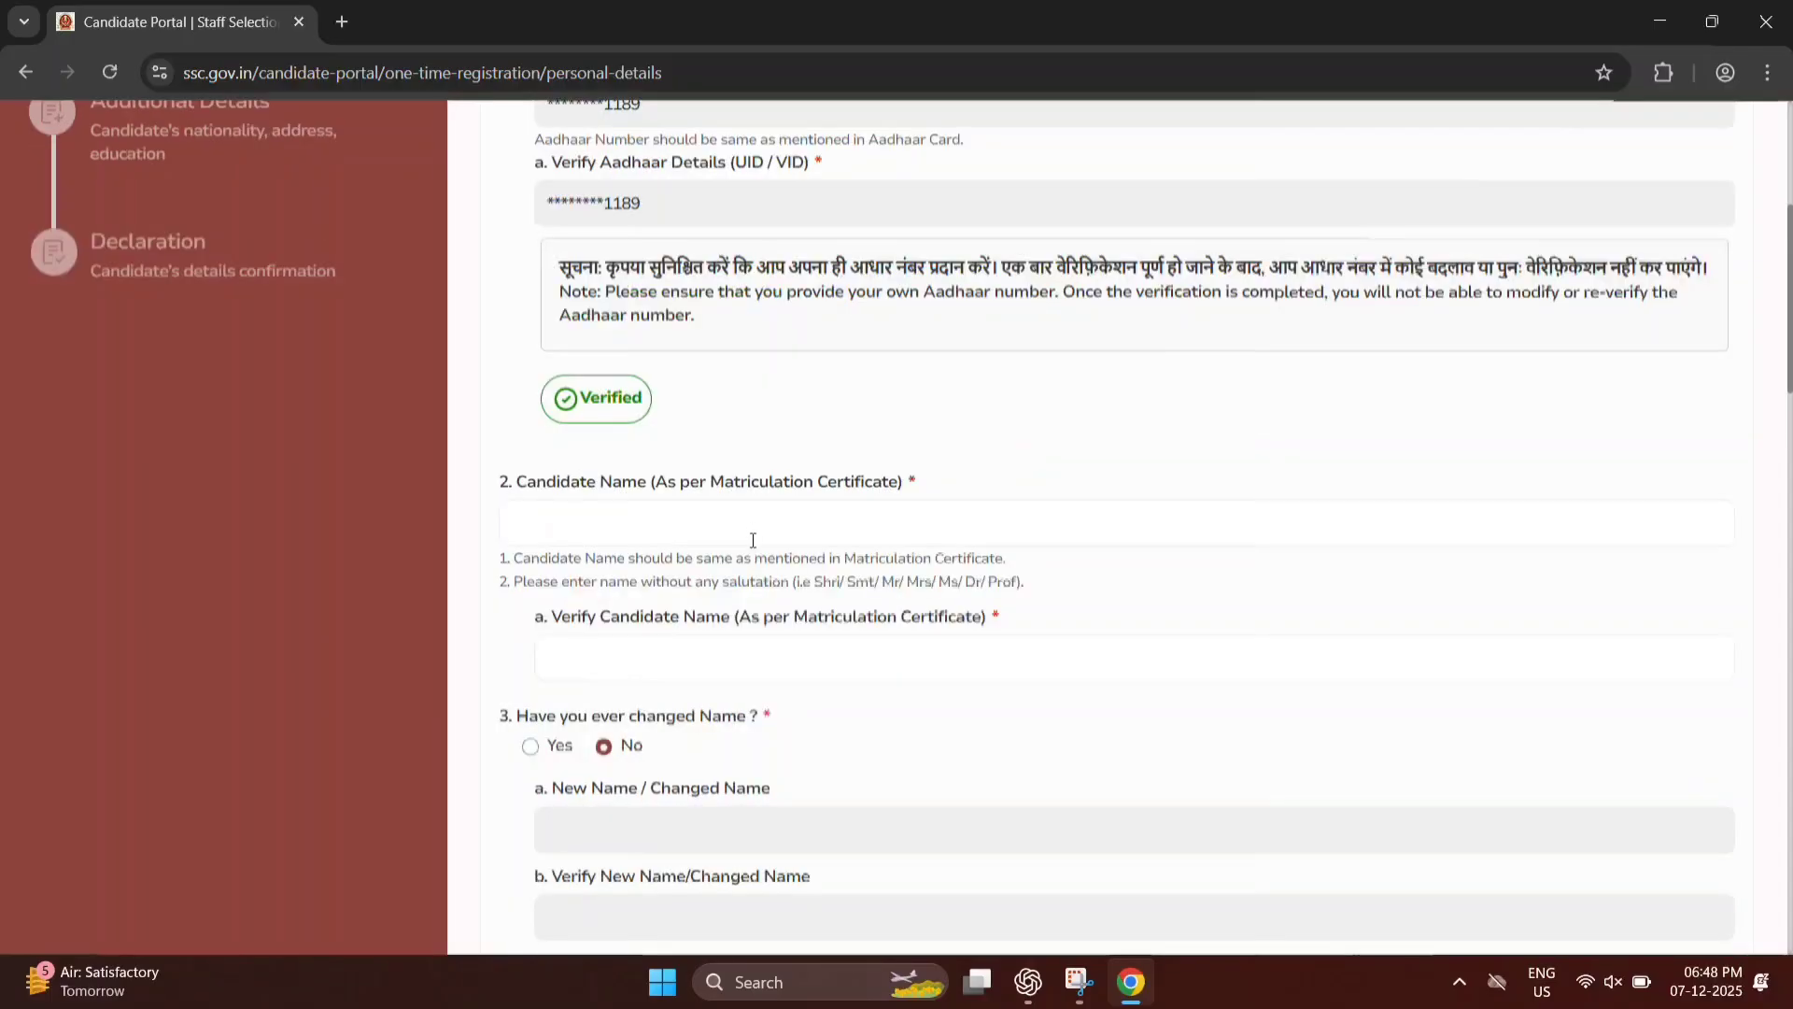
left_click(748, 533)
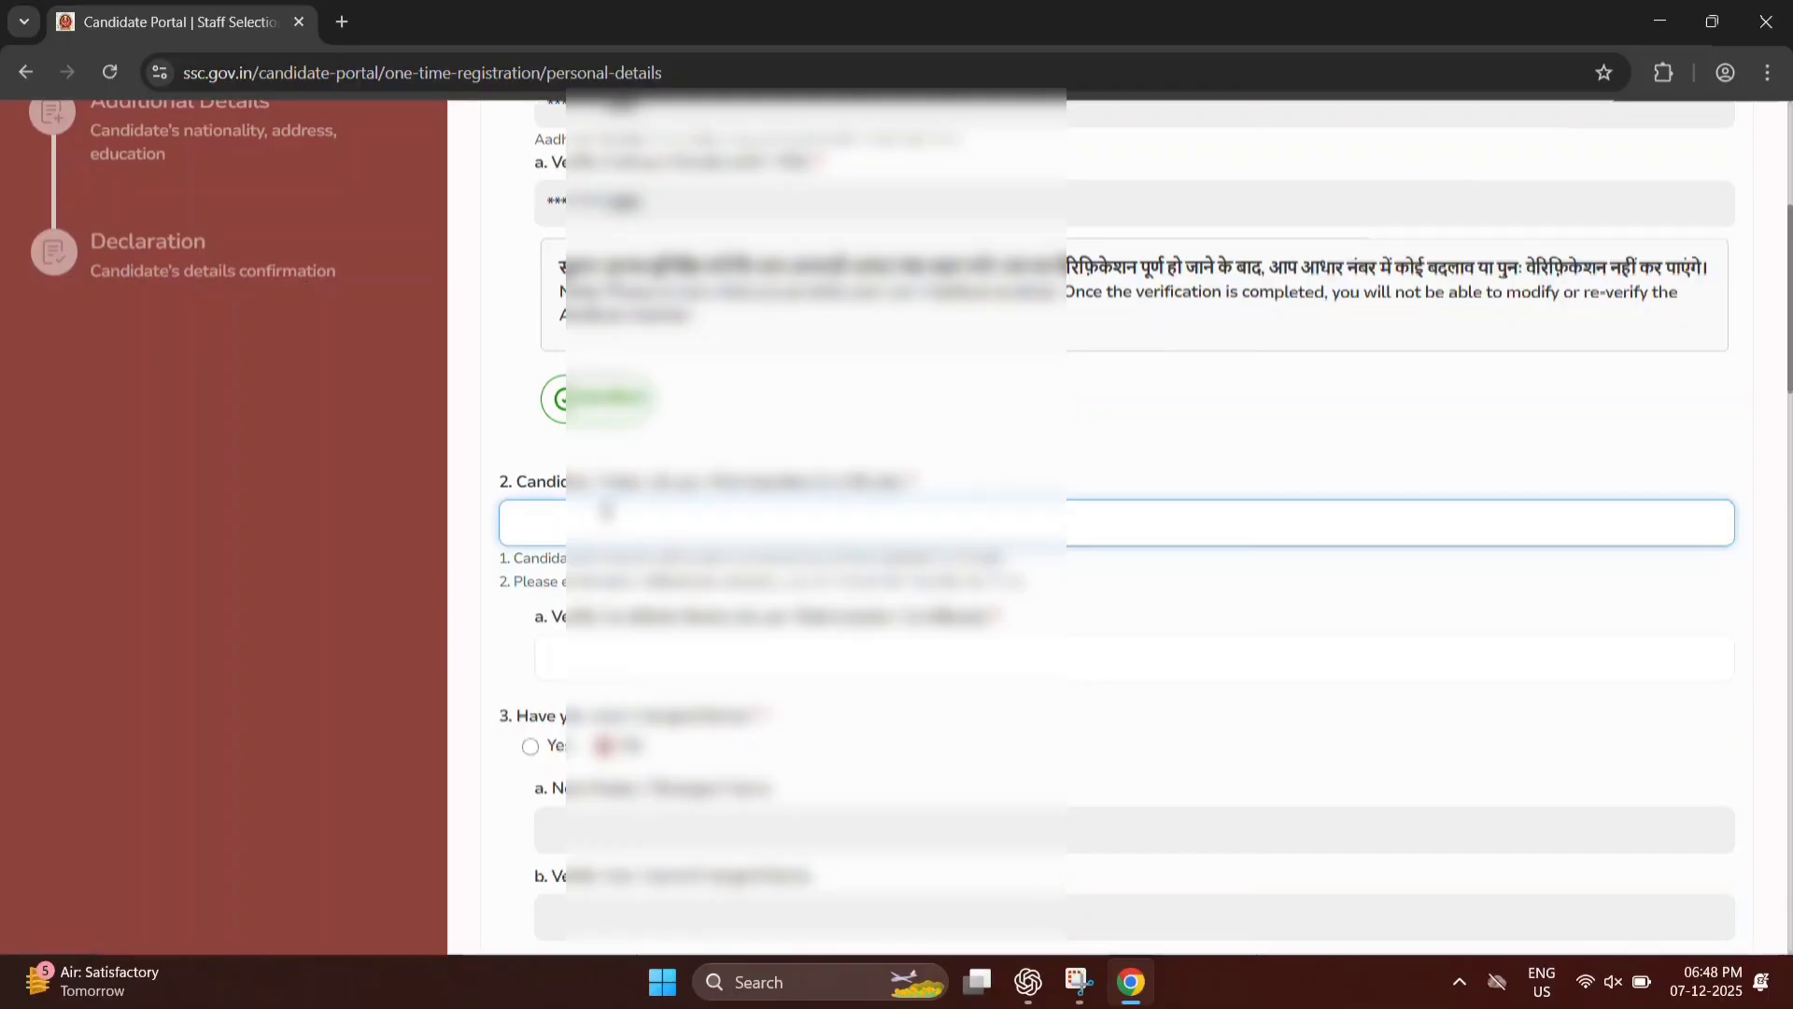
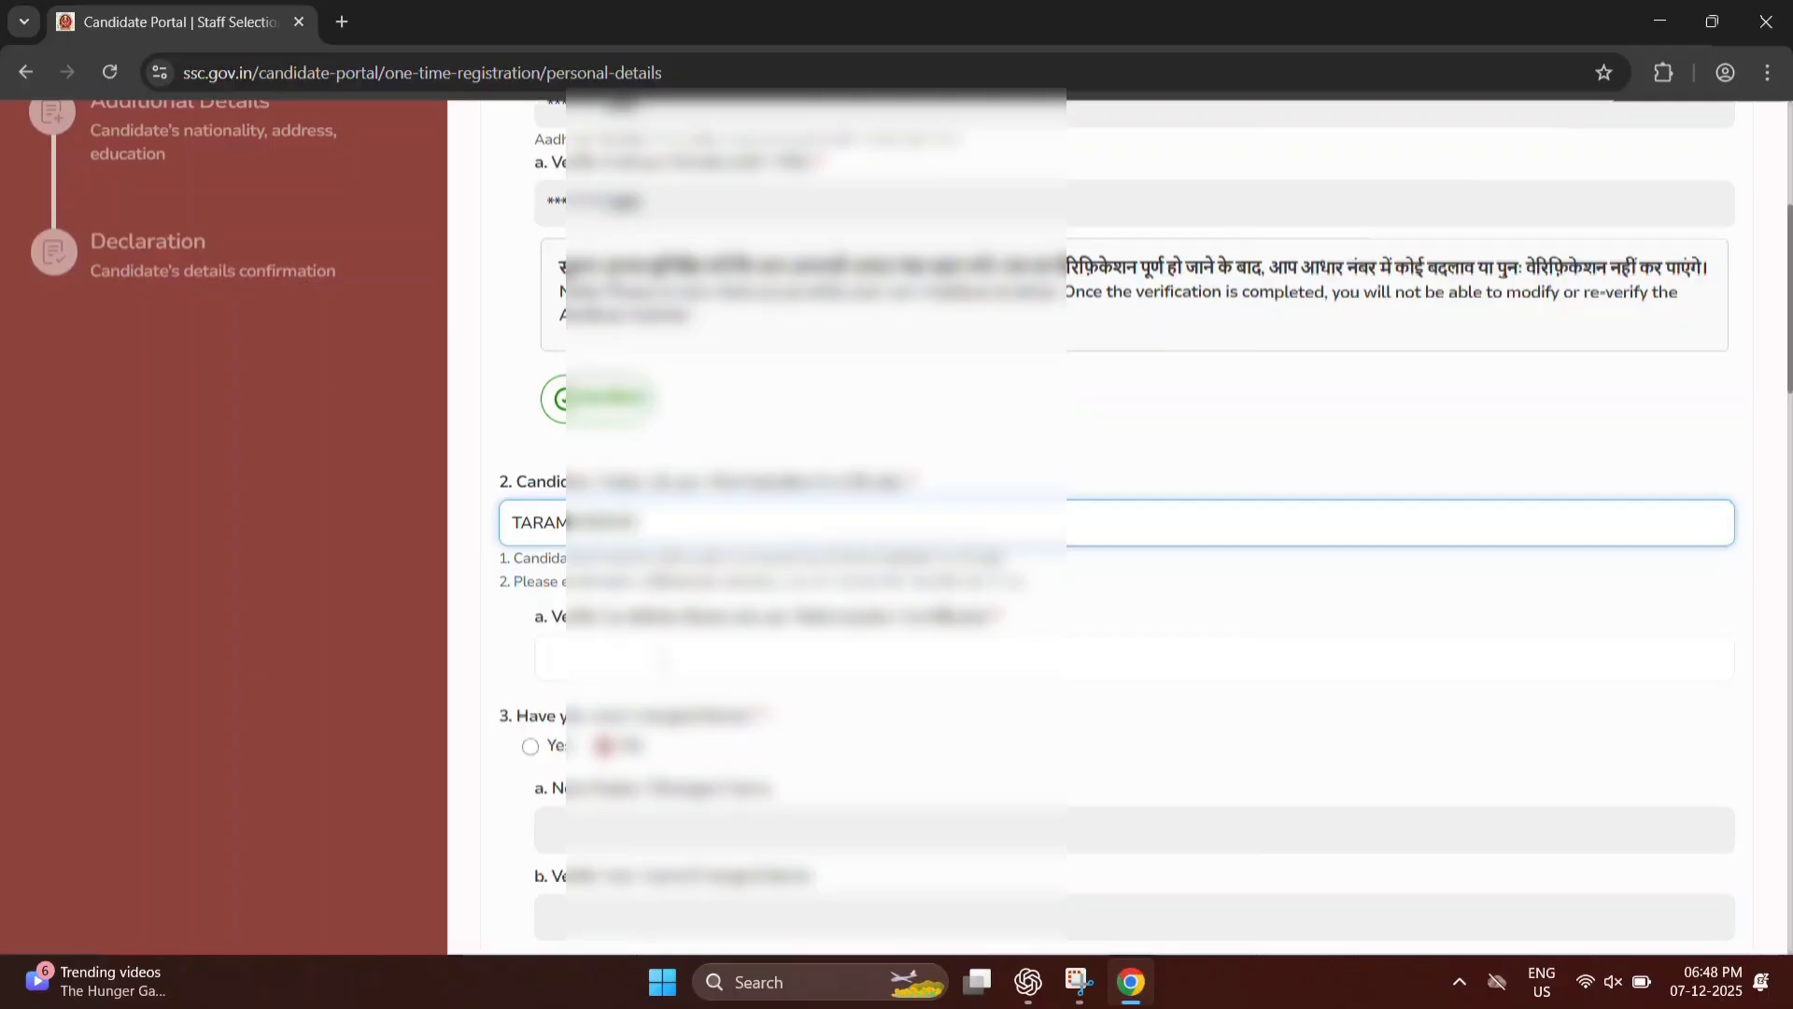
left_click(662, 659)
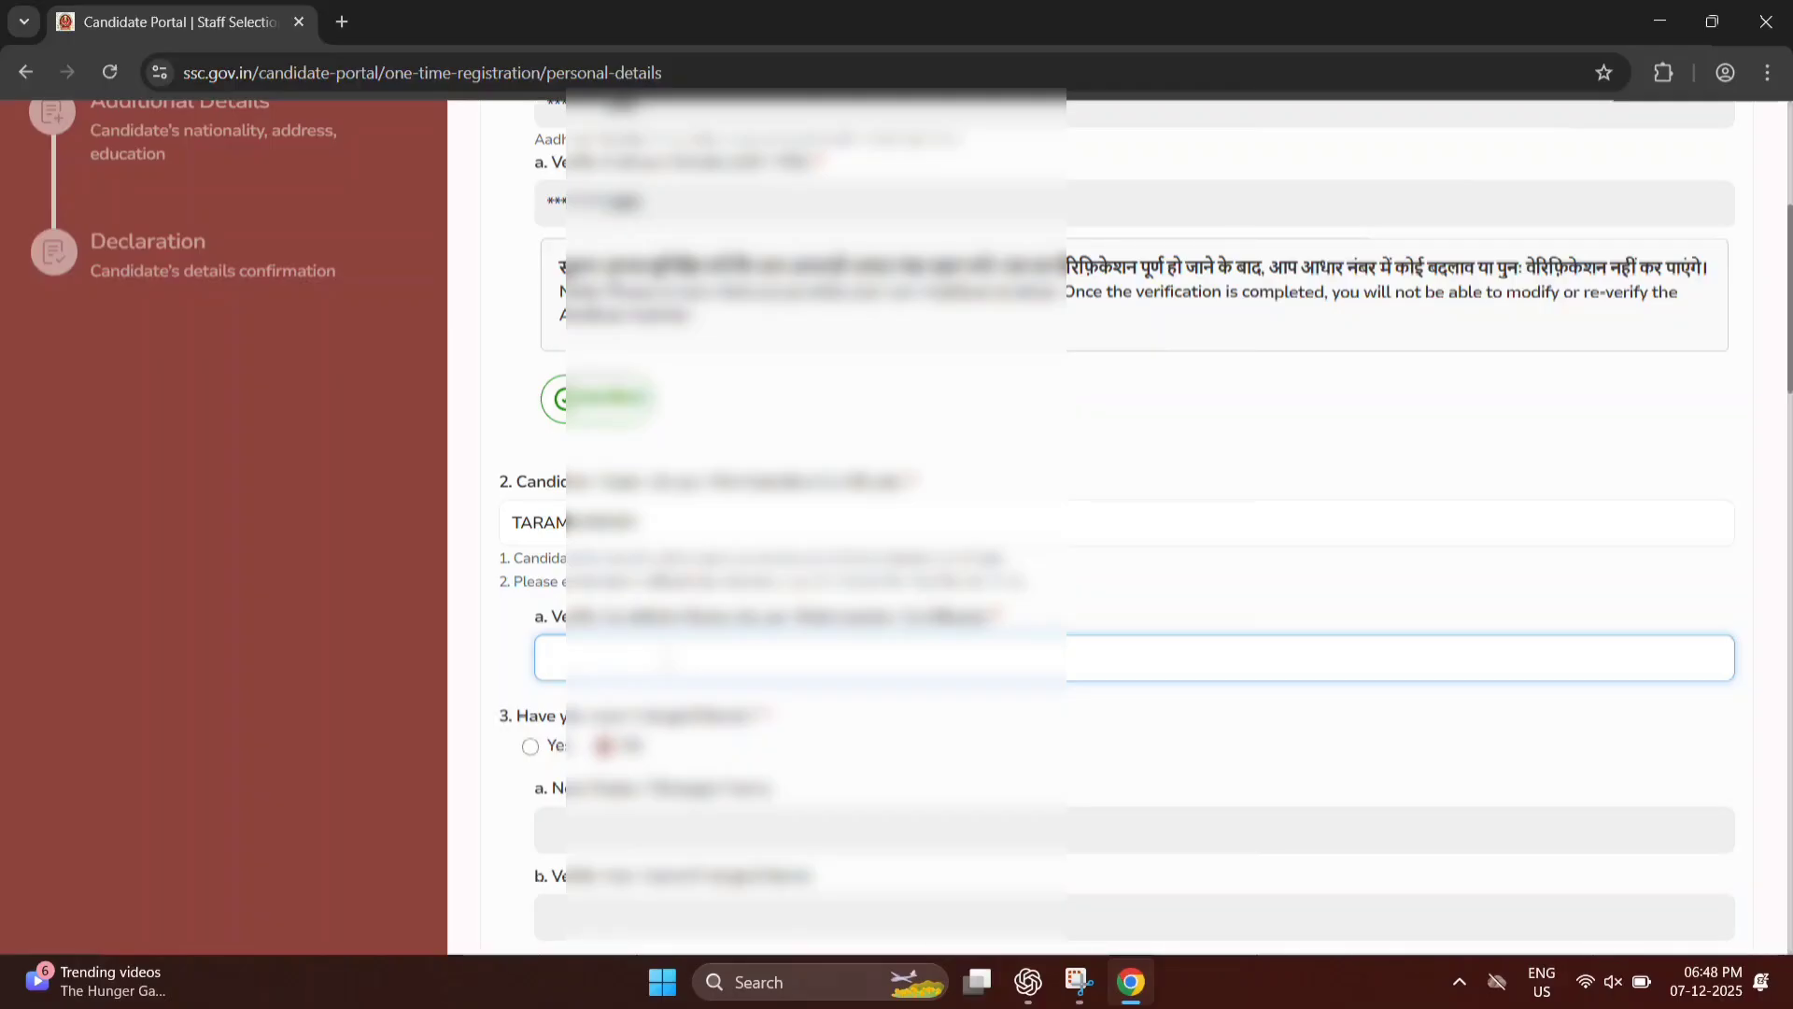
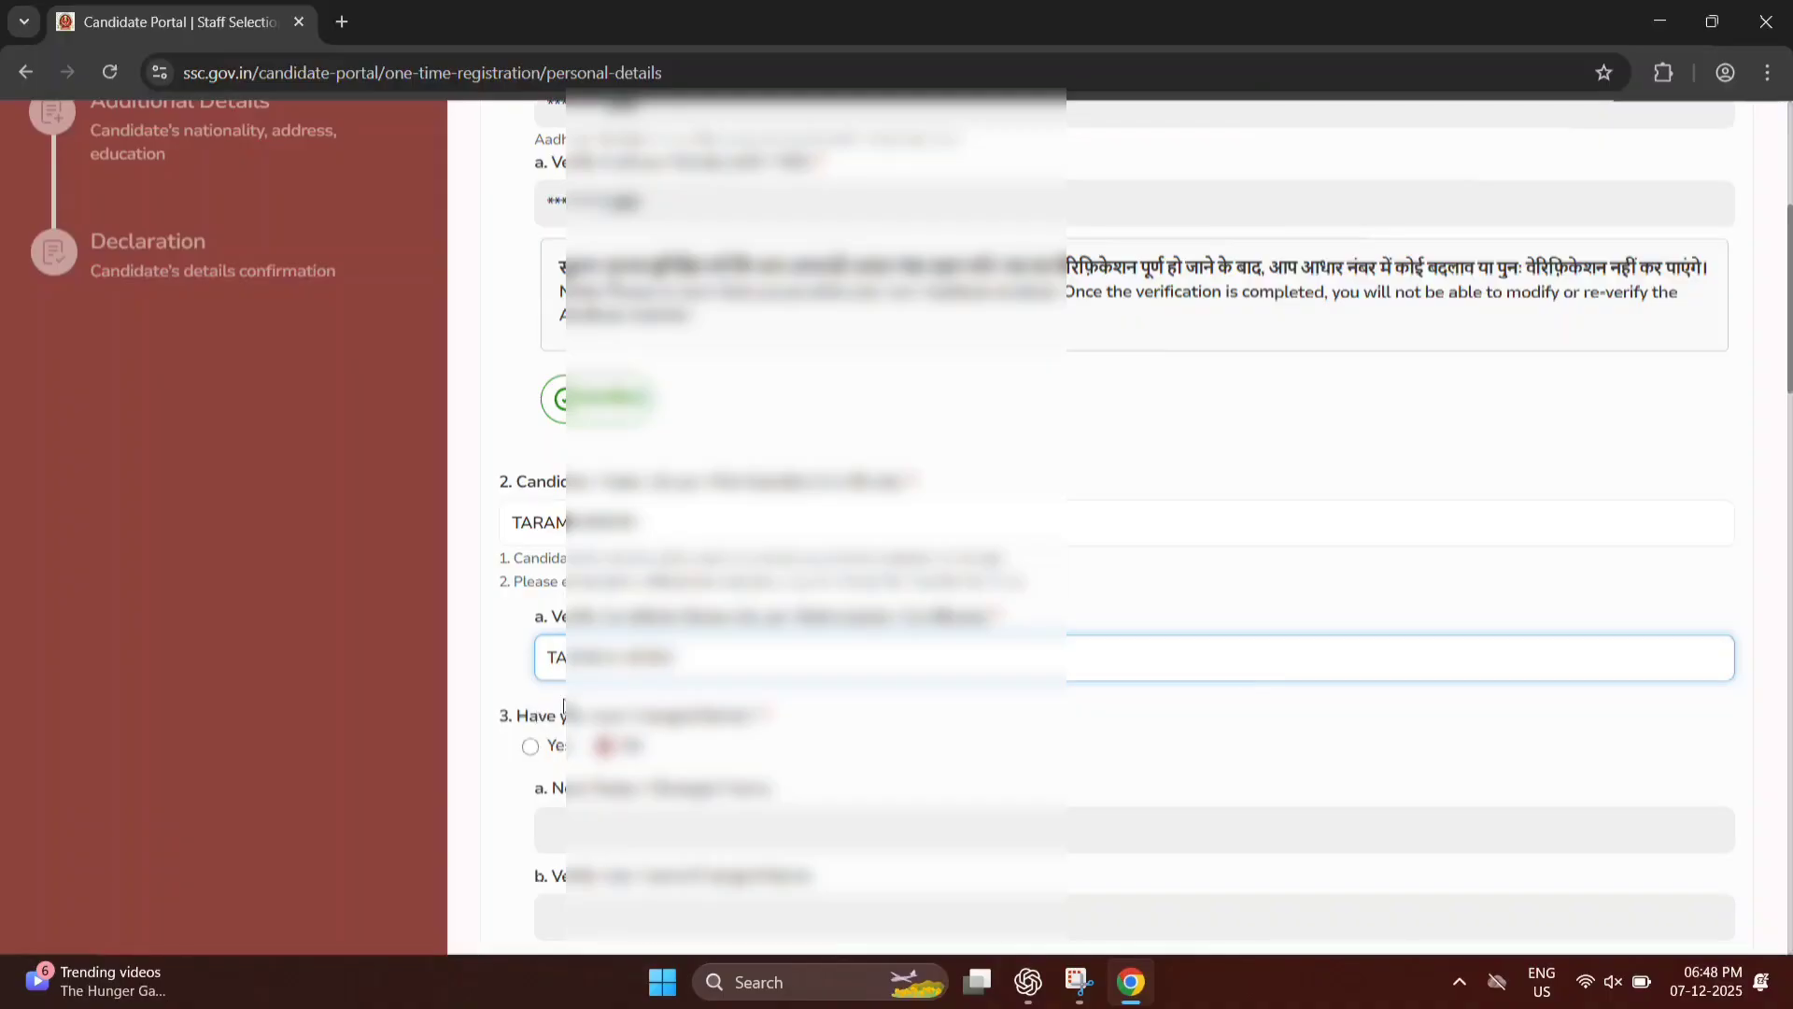
Step: Answer No to changing name, and set both Gender and Verify Gender to Female
scroll(563, 710, "down", 4)
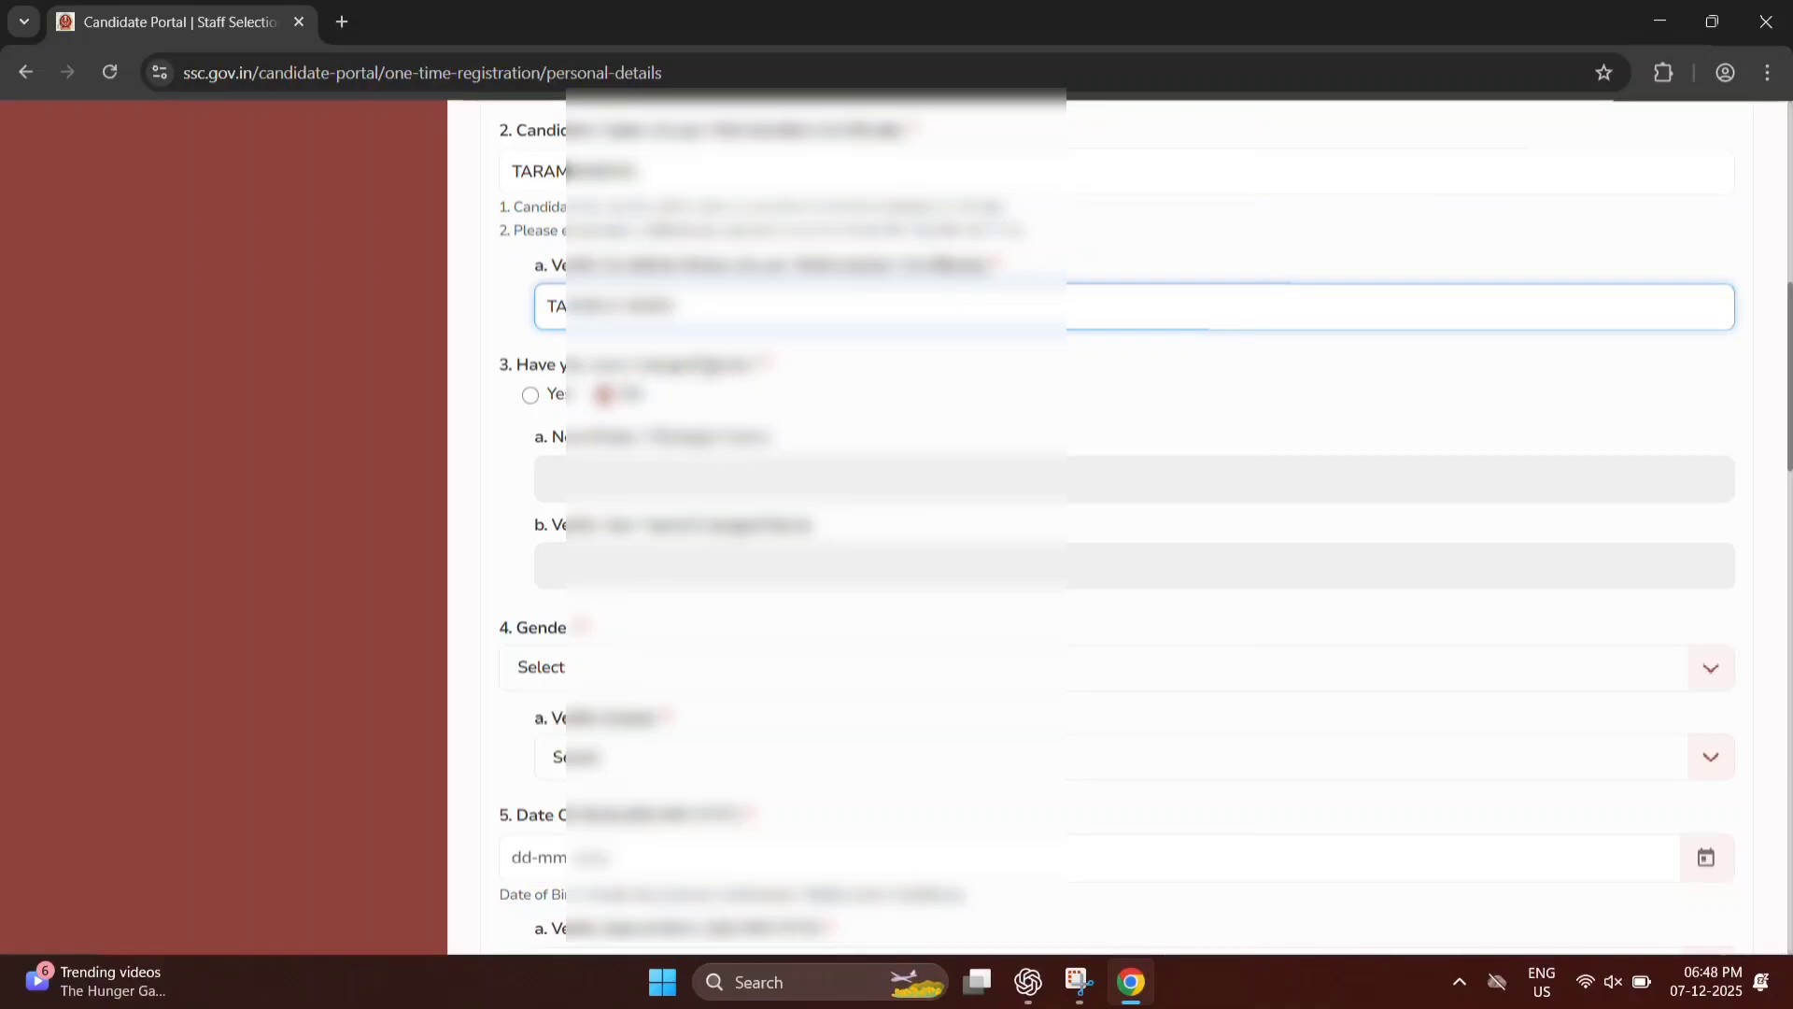
left_click(530, 397)
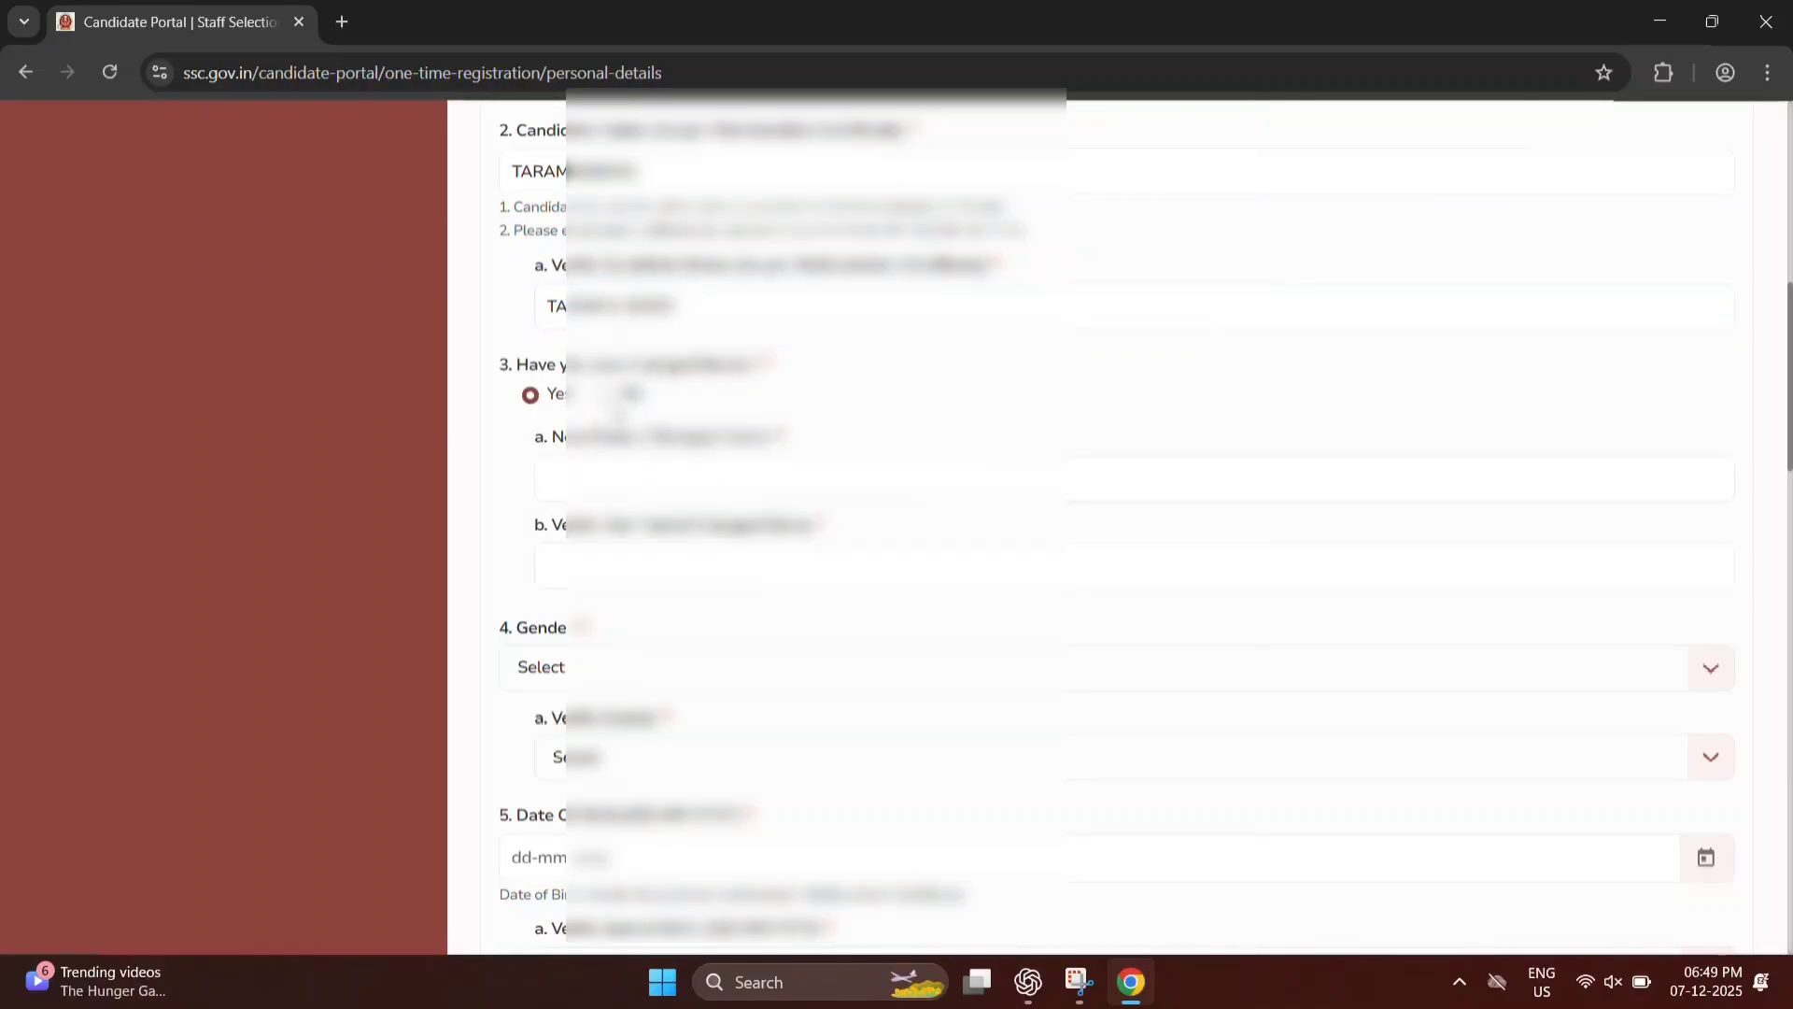
left_click(603, 394)
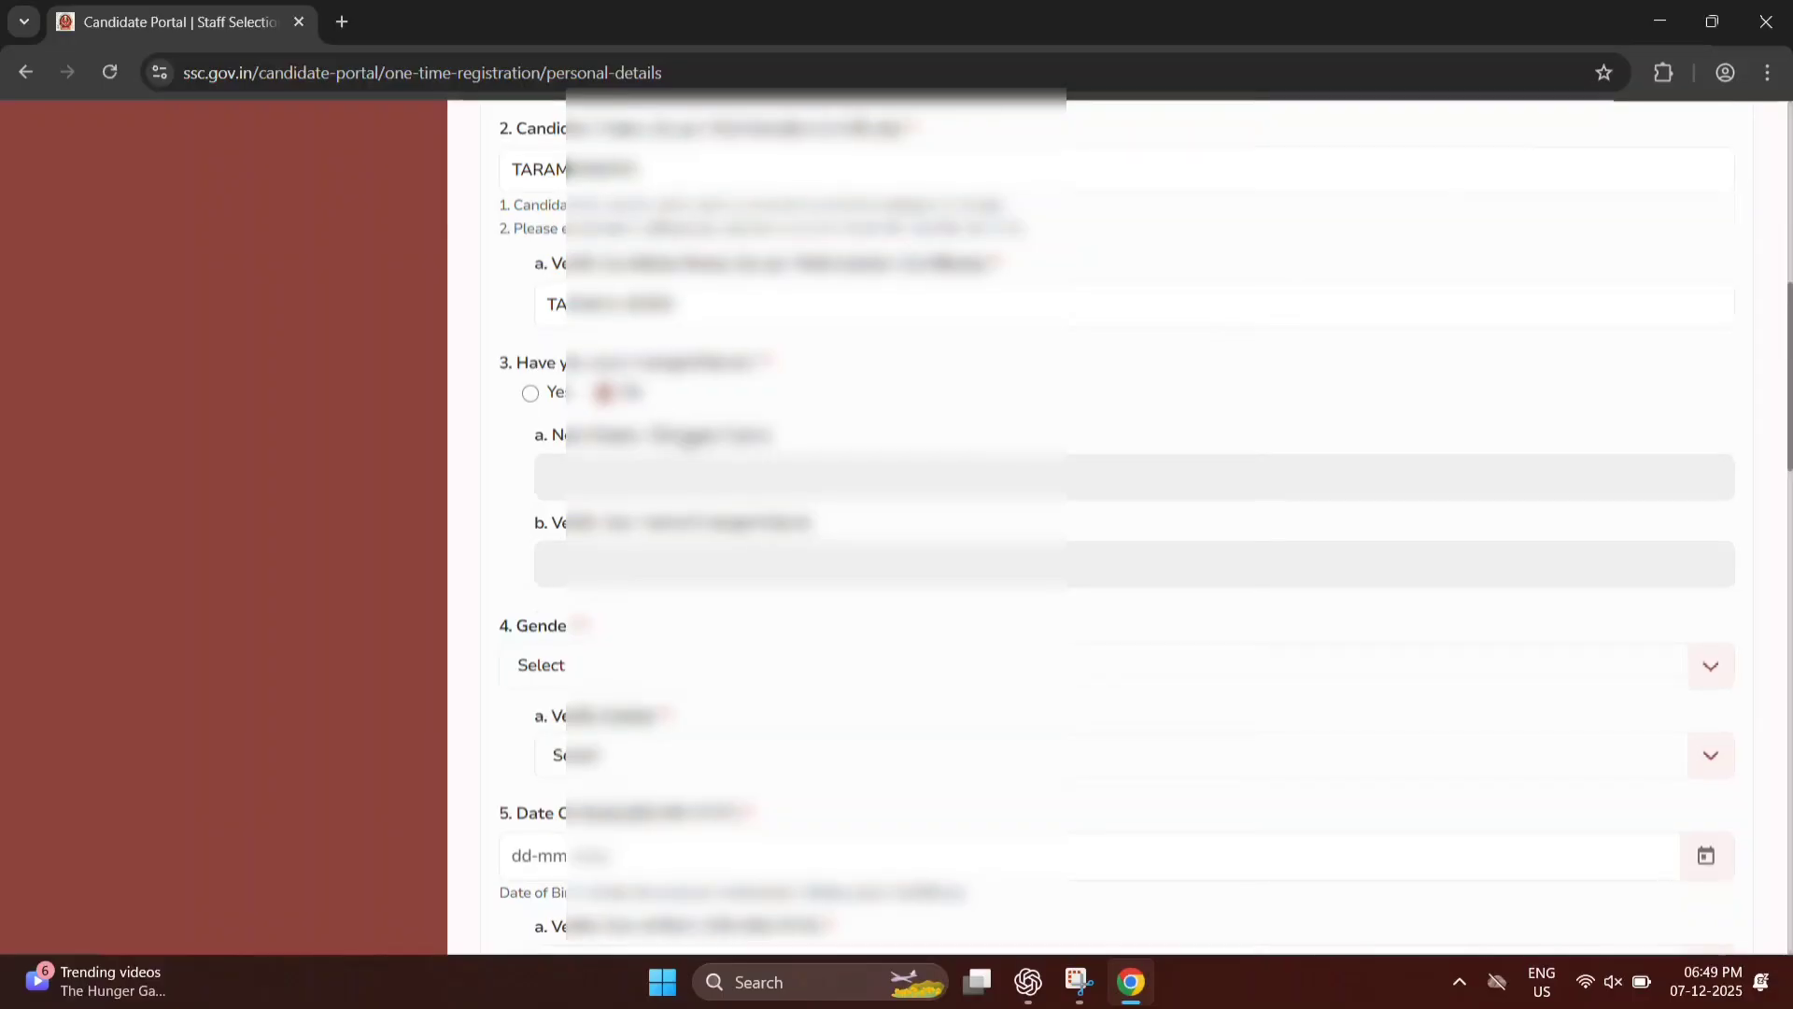
scroll(669, 438, "down", 2)
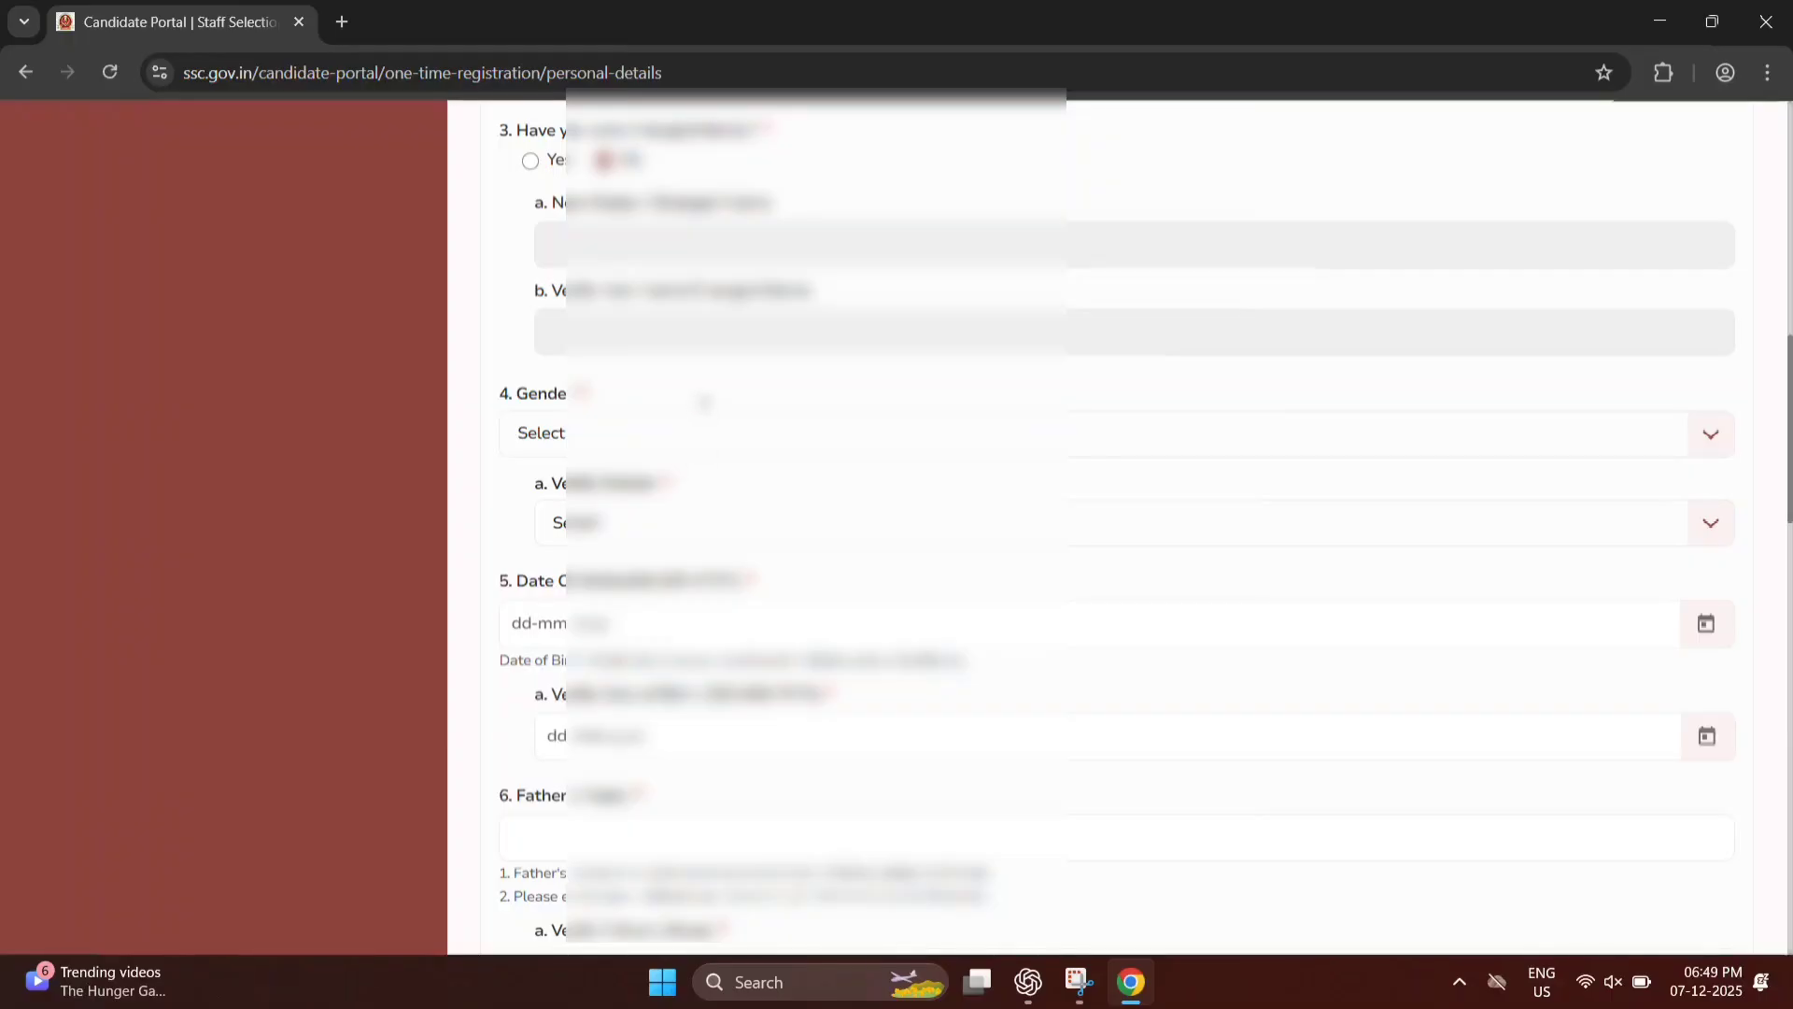
left_click(771, 451)
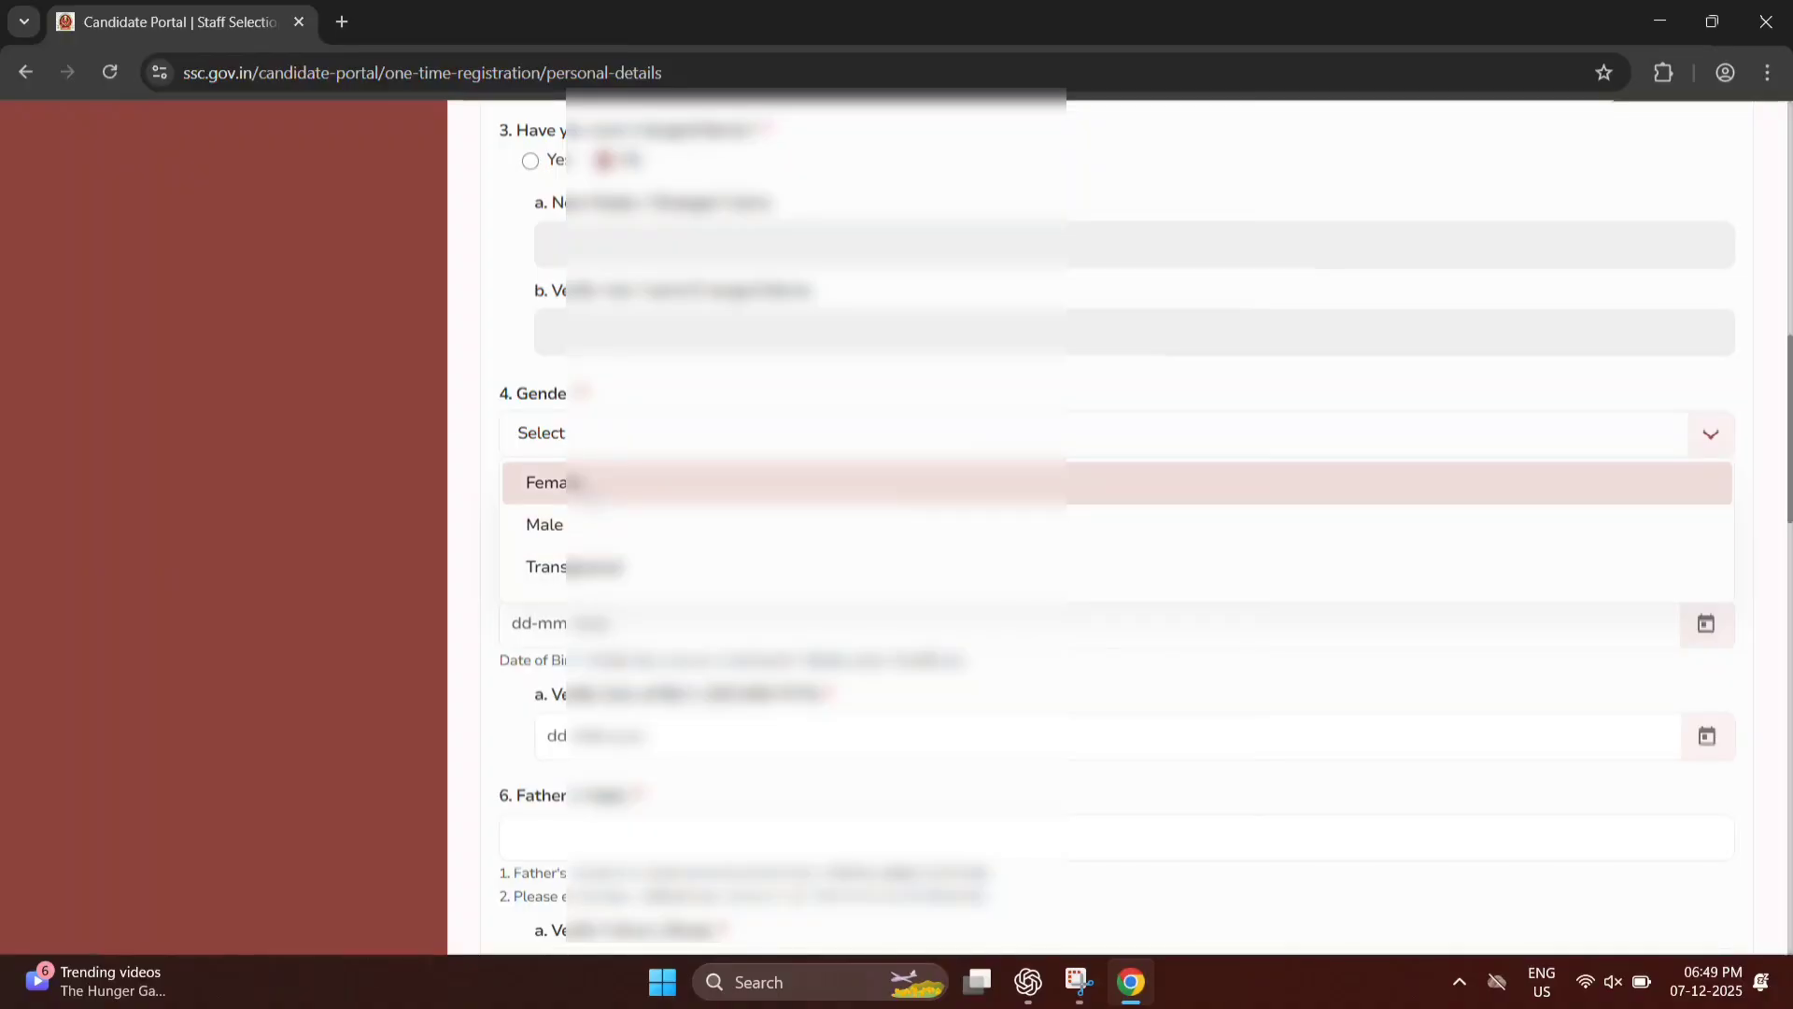
left_click(591, 490)
left_click(596, 525)
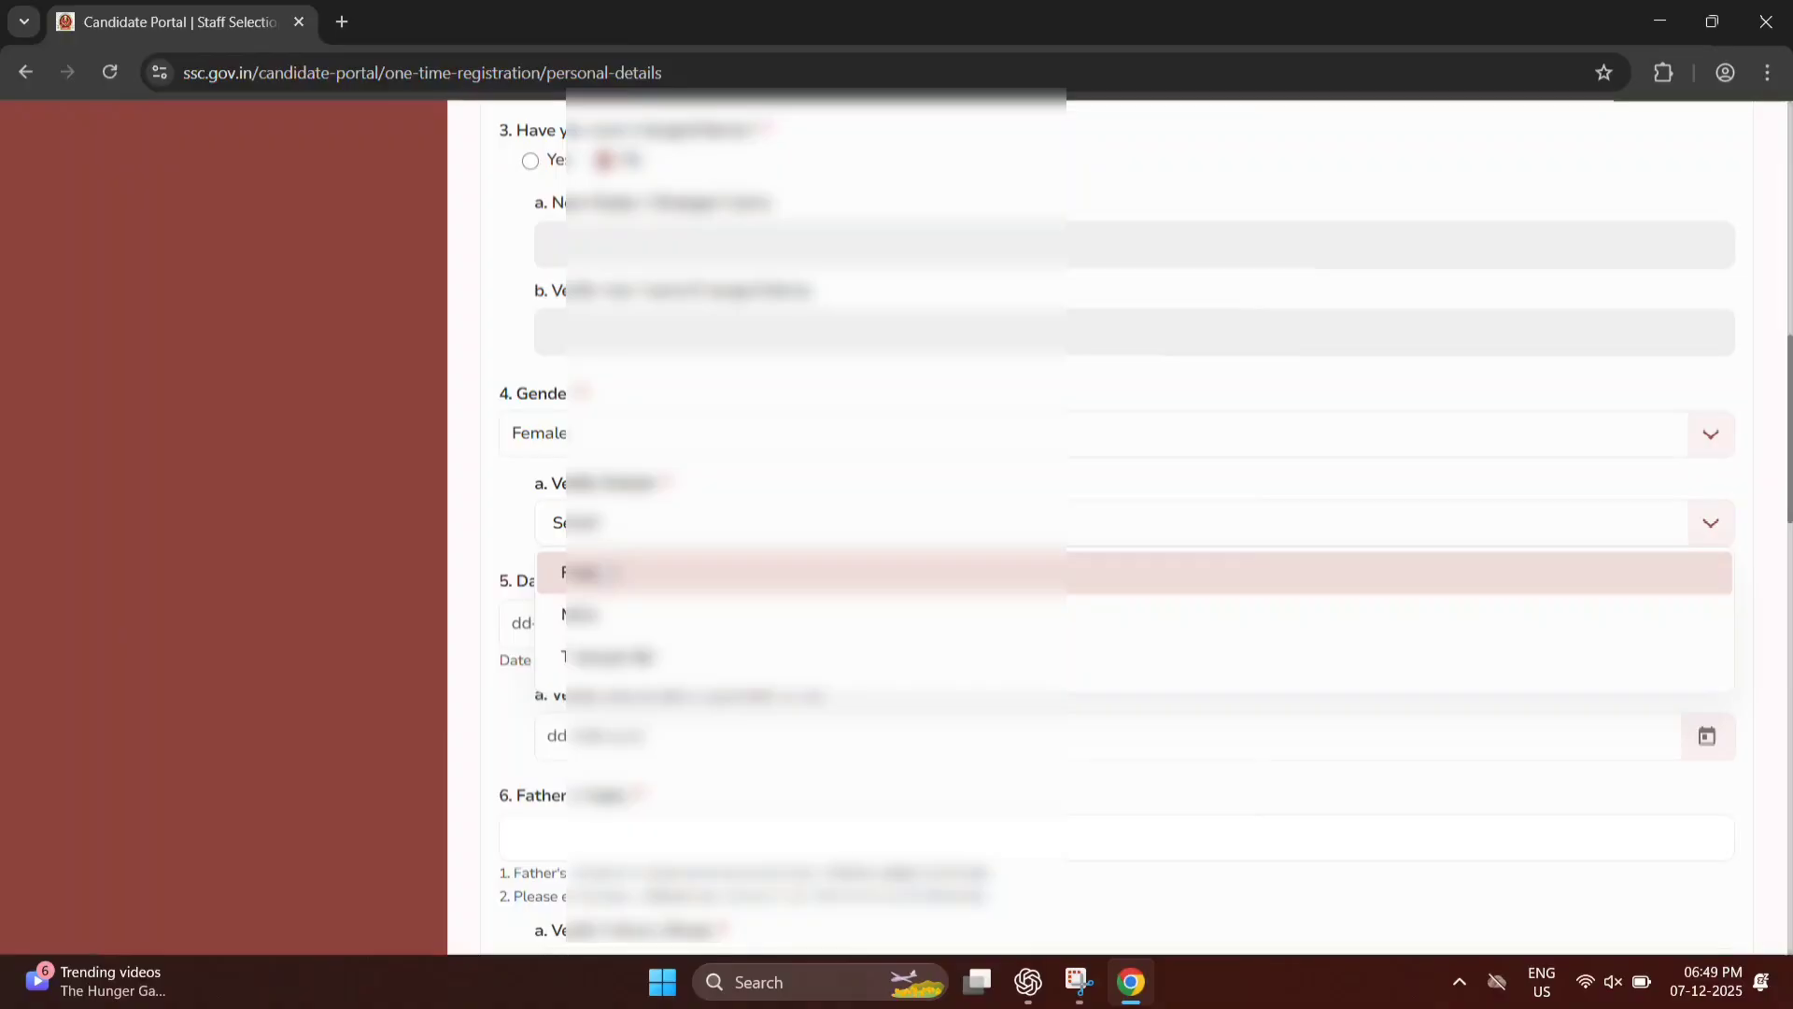
left_click(588, 572)
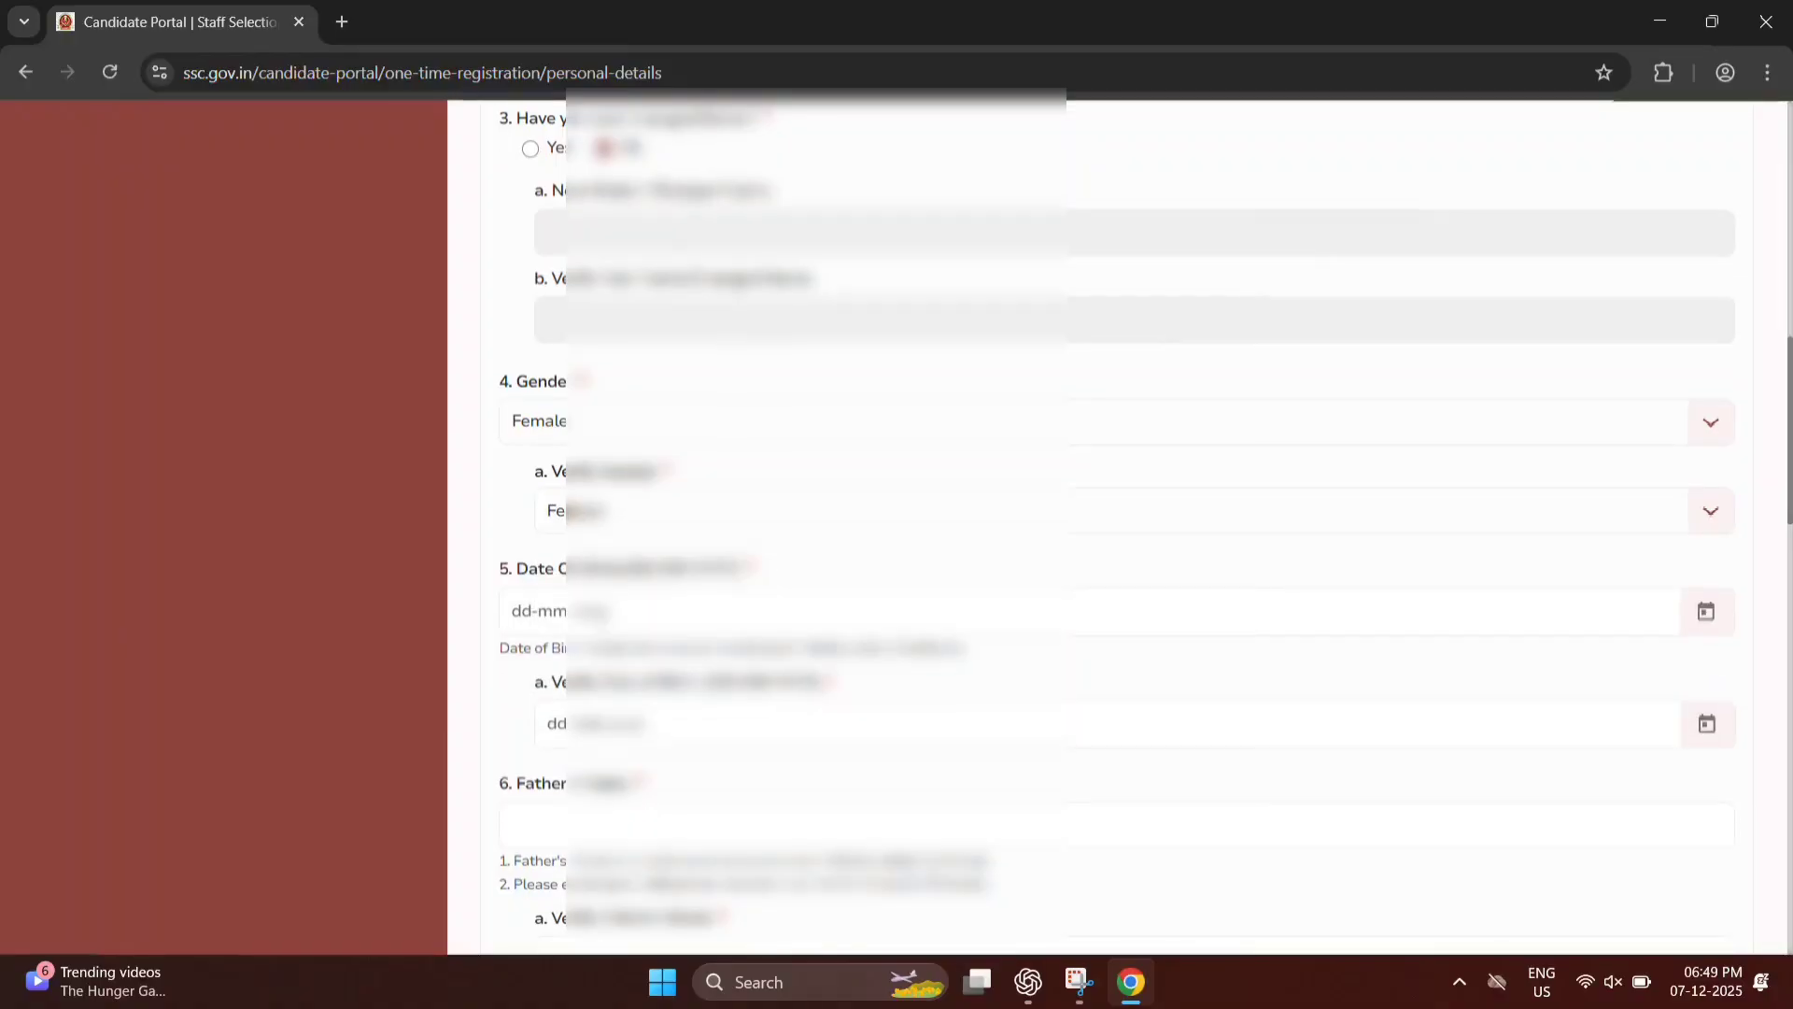
scroll(513, 508, "down", 1)
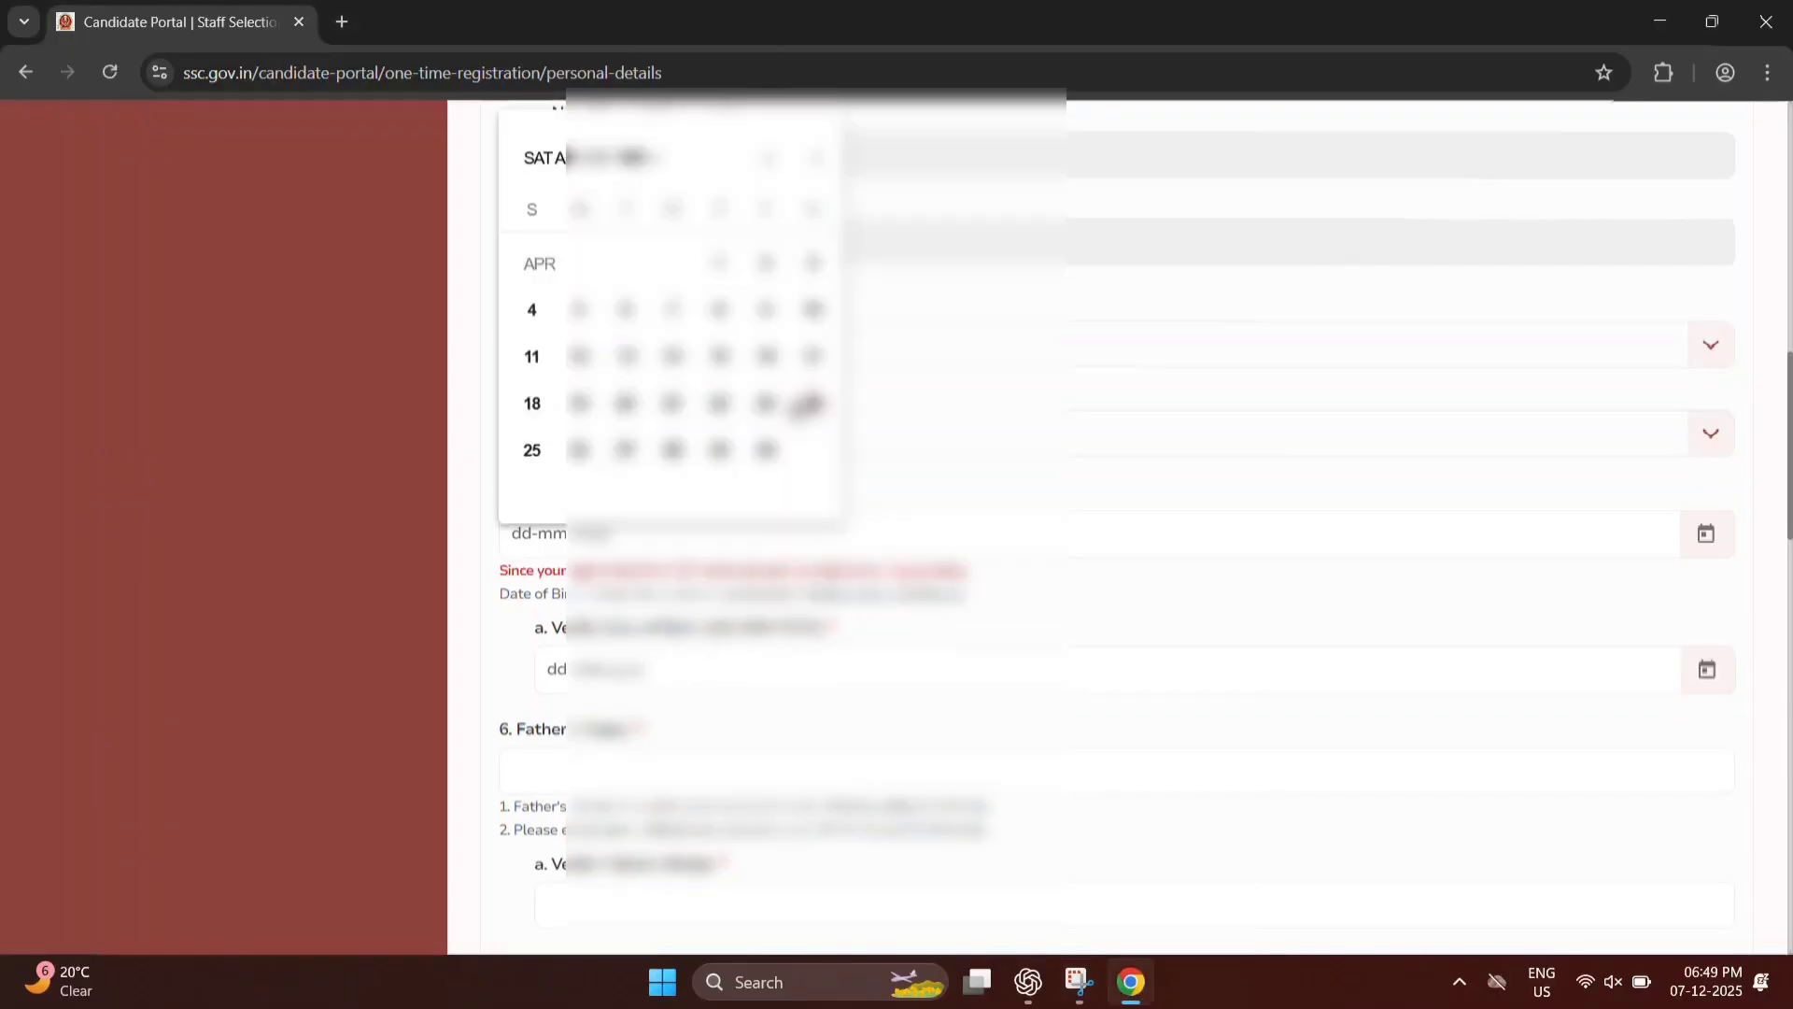
Step: Set Date of Birth to 24 April, then pick the year in the Verify Date of Birth calendar
left_click(801, 404)
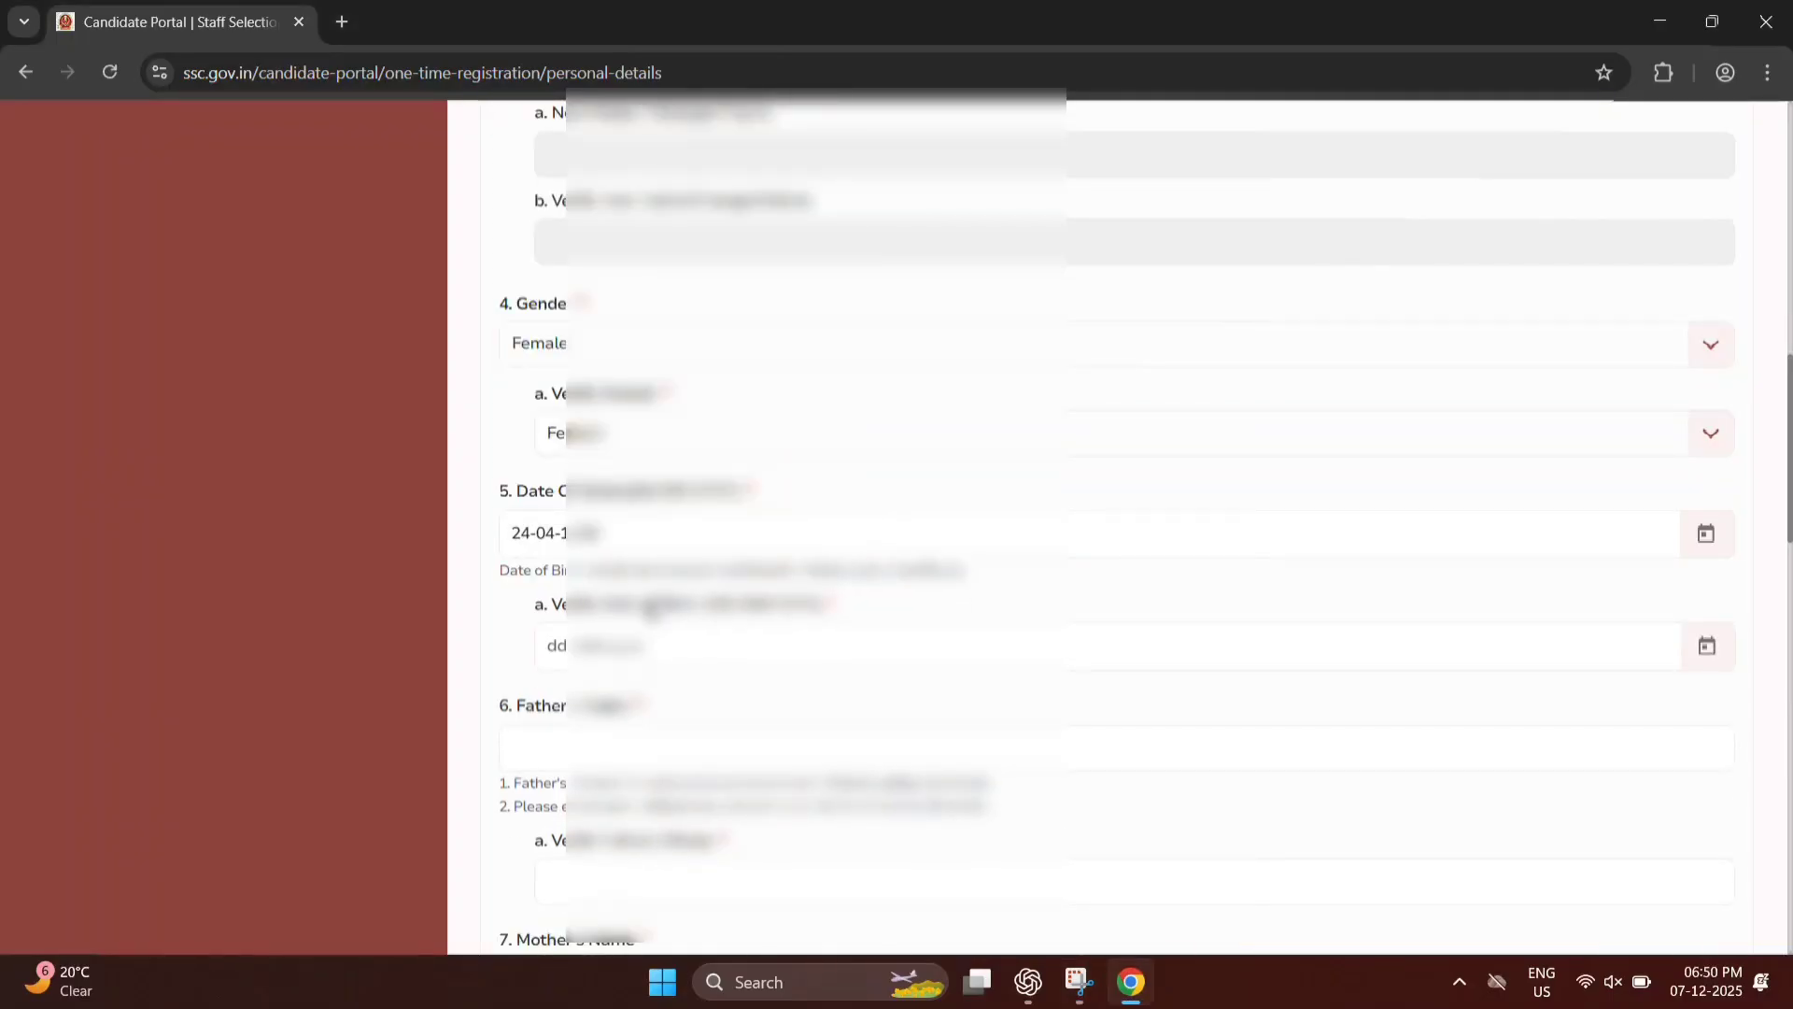
scroll(663, 616, "down", 1)
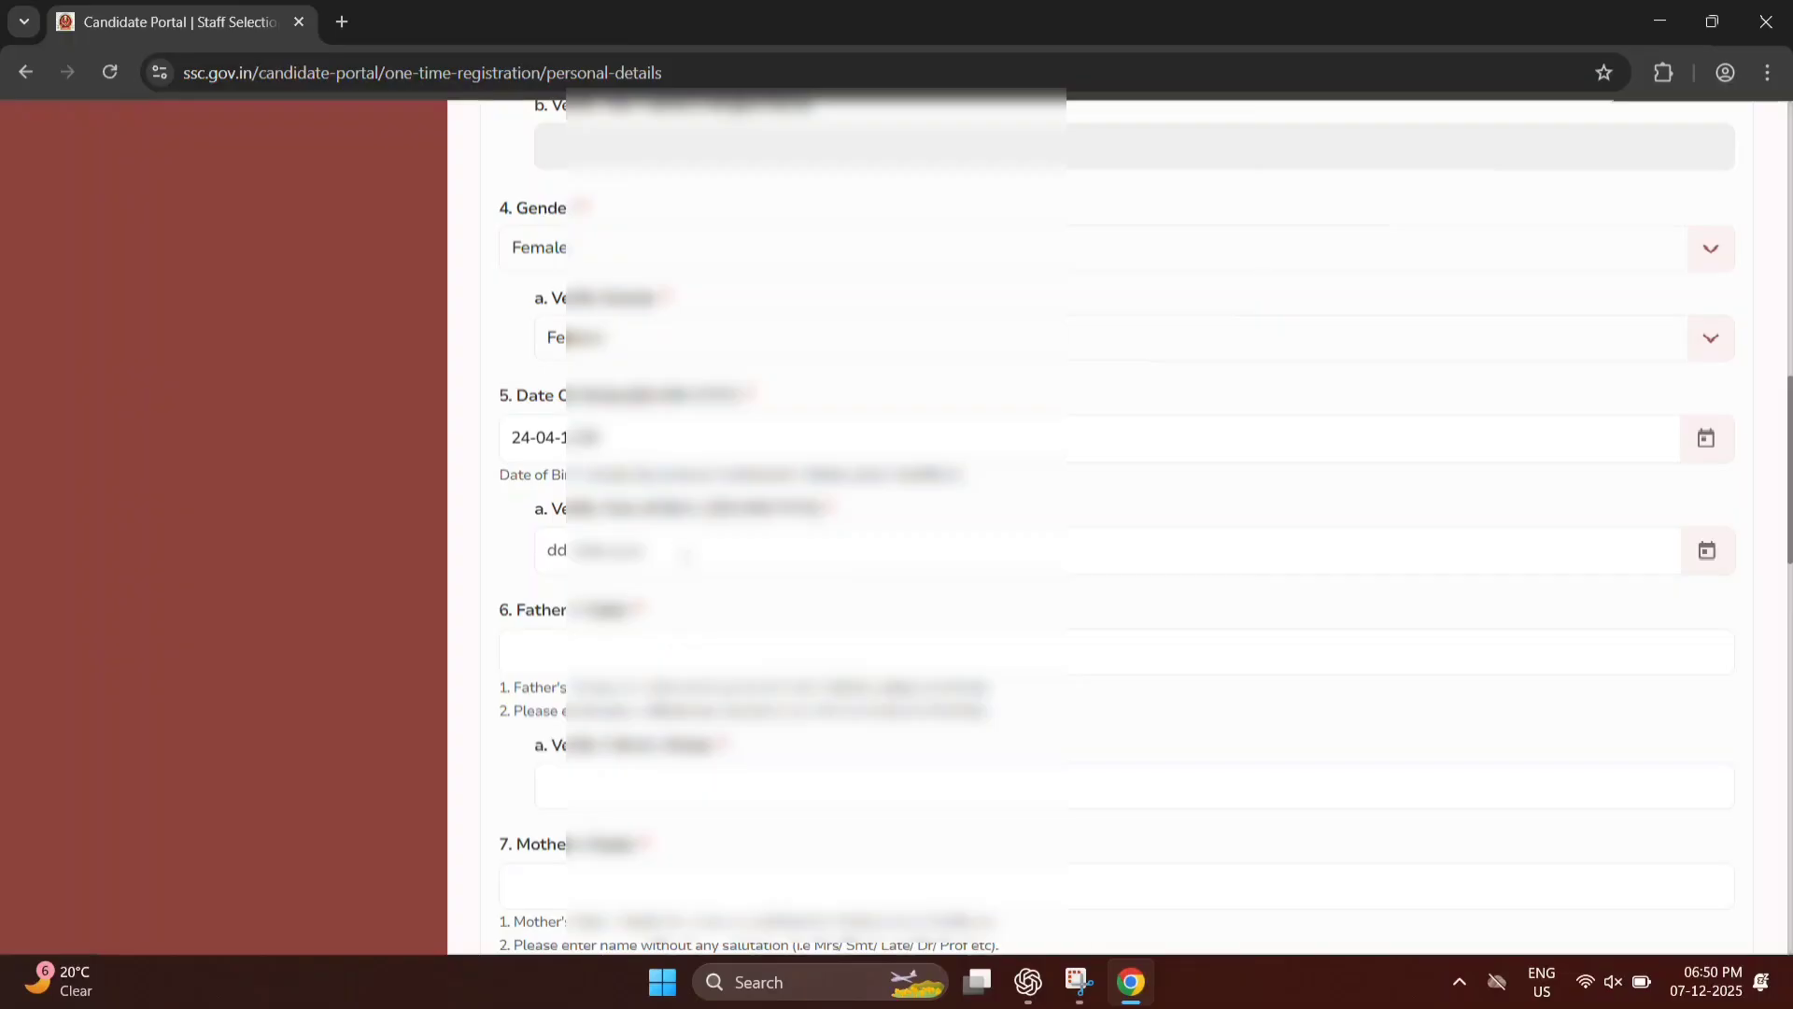
left_click(1701, 559)
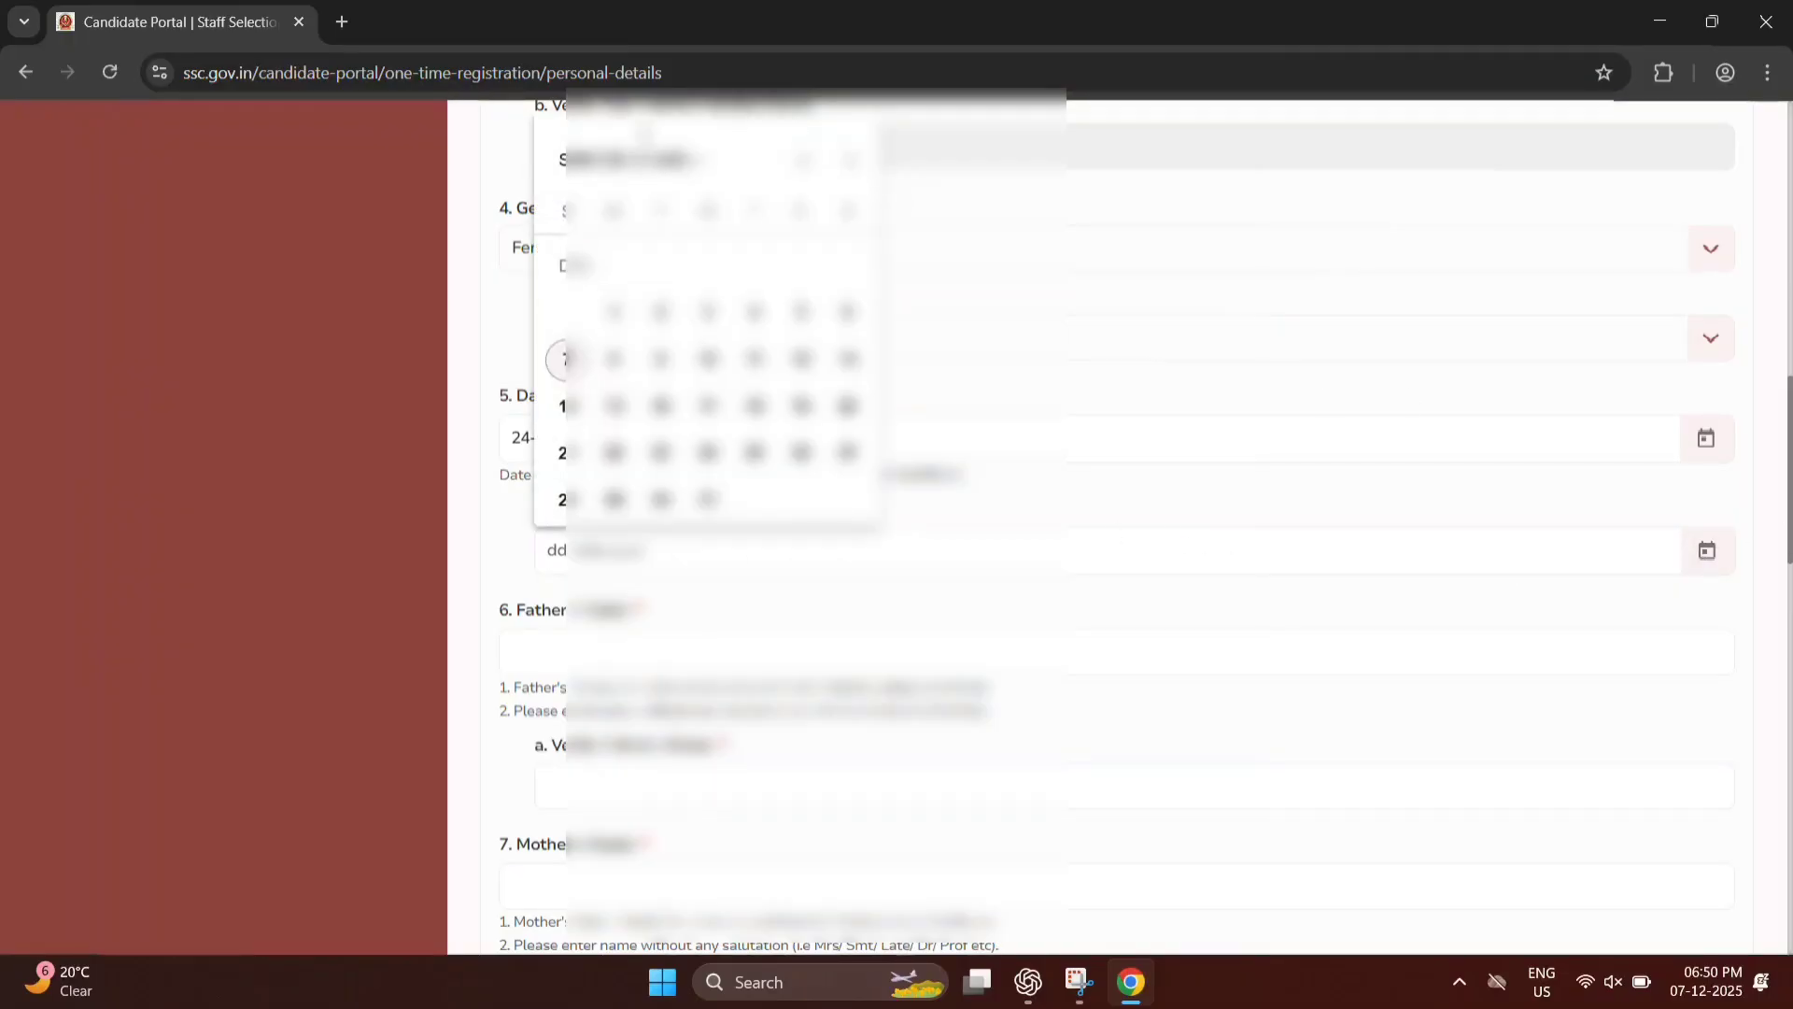
left_click(652, 166)
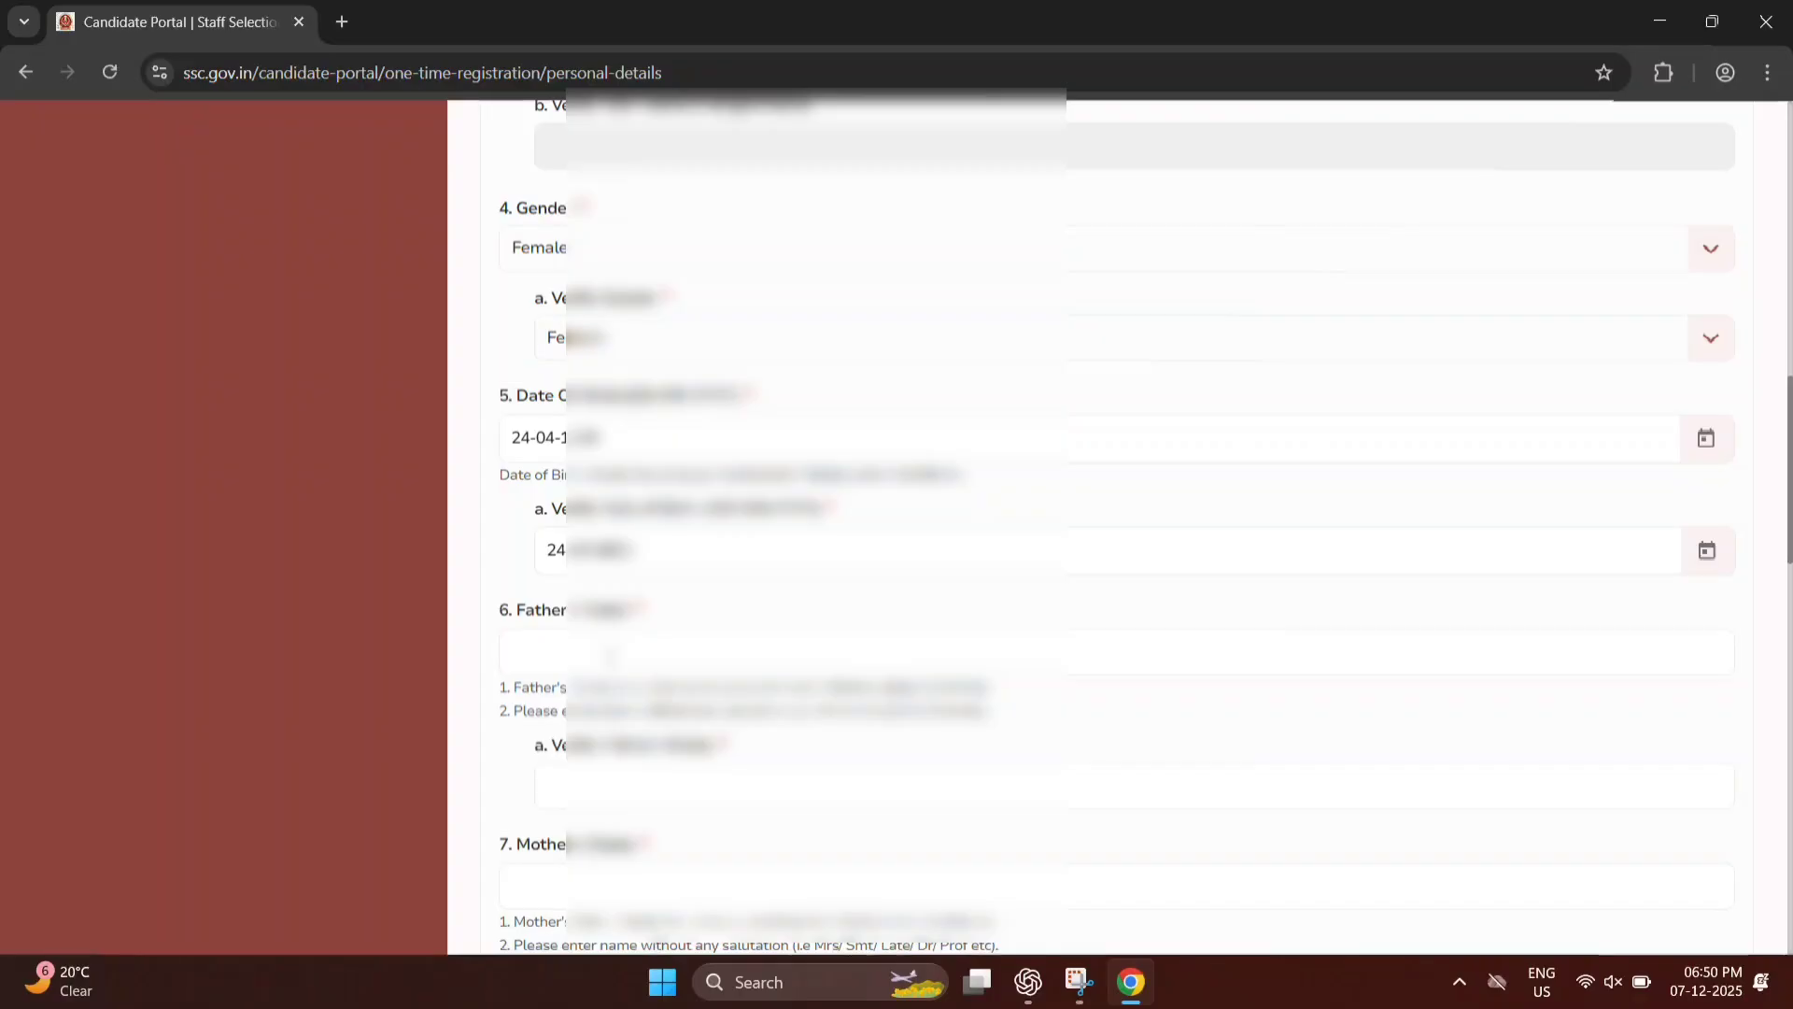
scroll(607, 649, "down", 1)
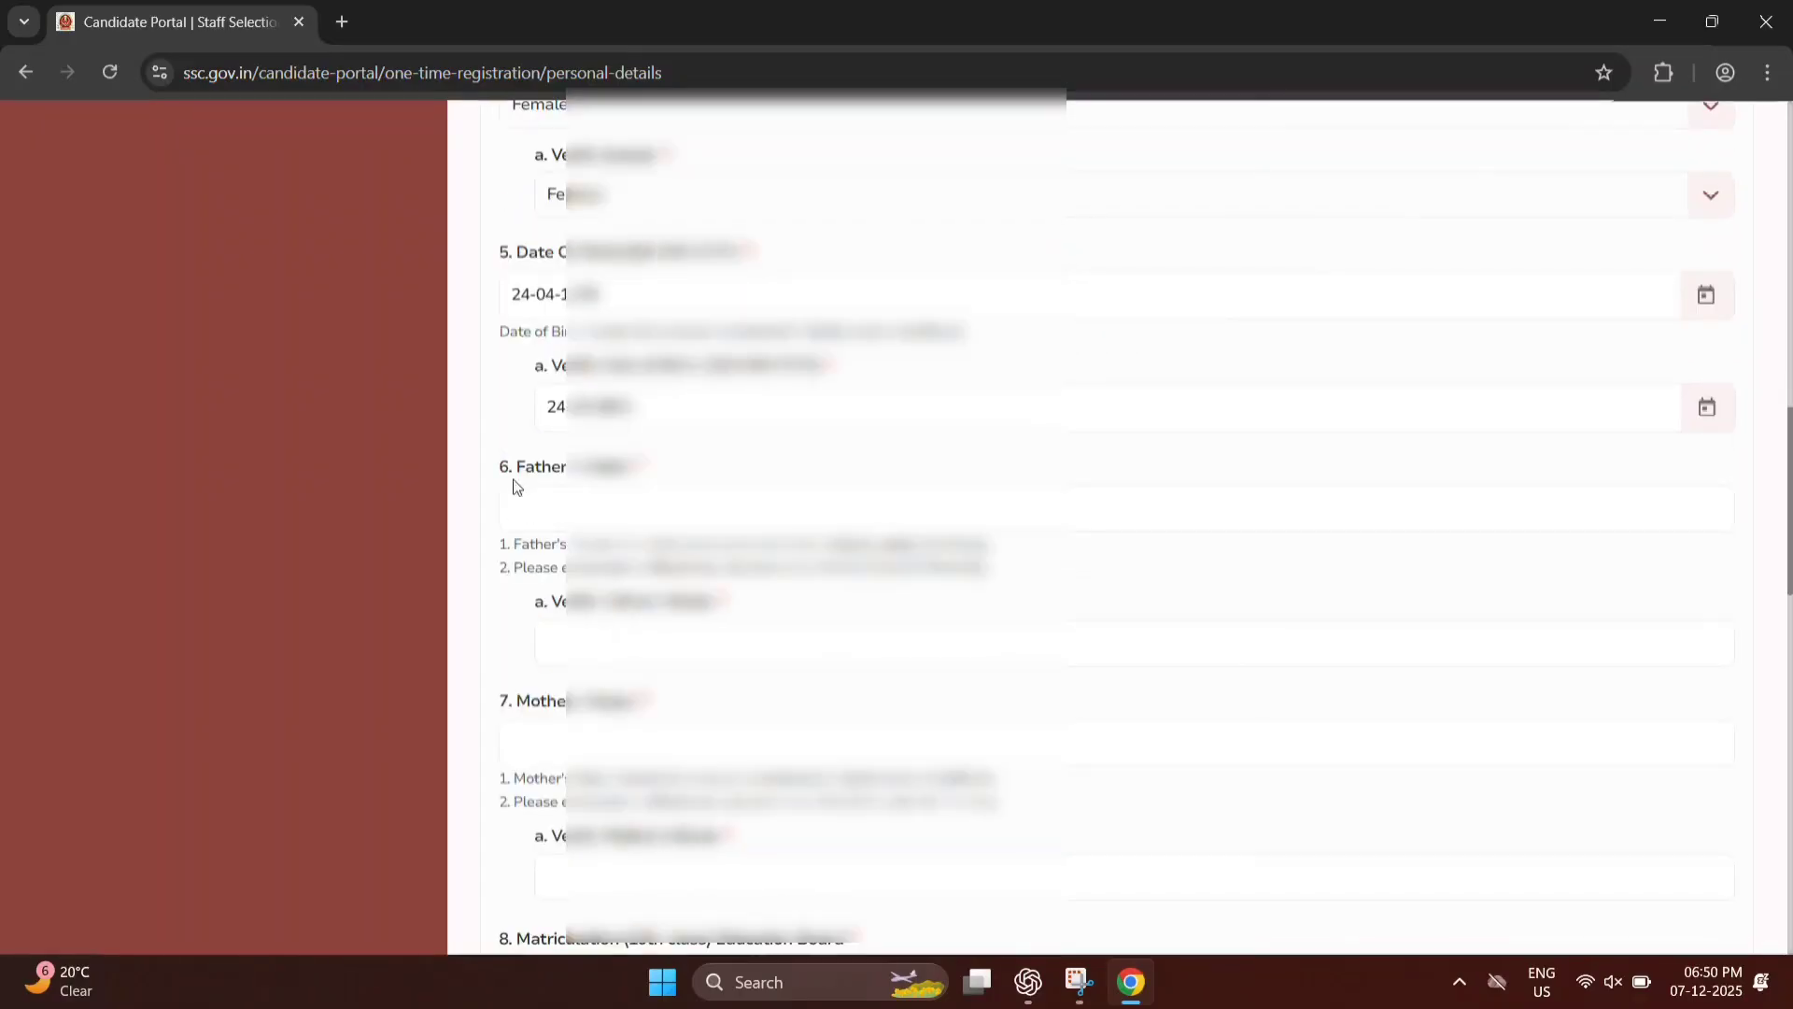
Step: Enter the father's name and retype it in its verification field
left_click(611, 507)
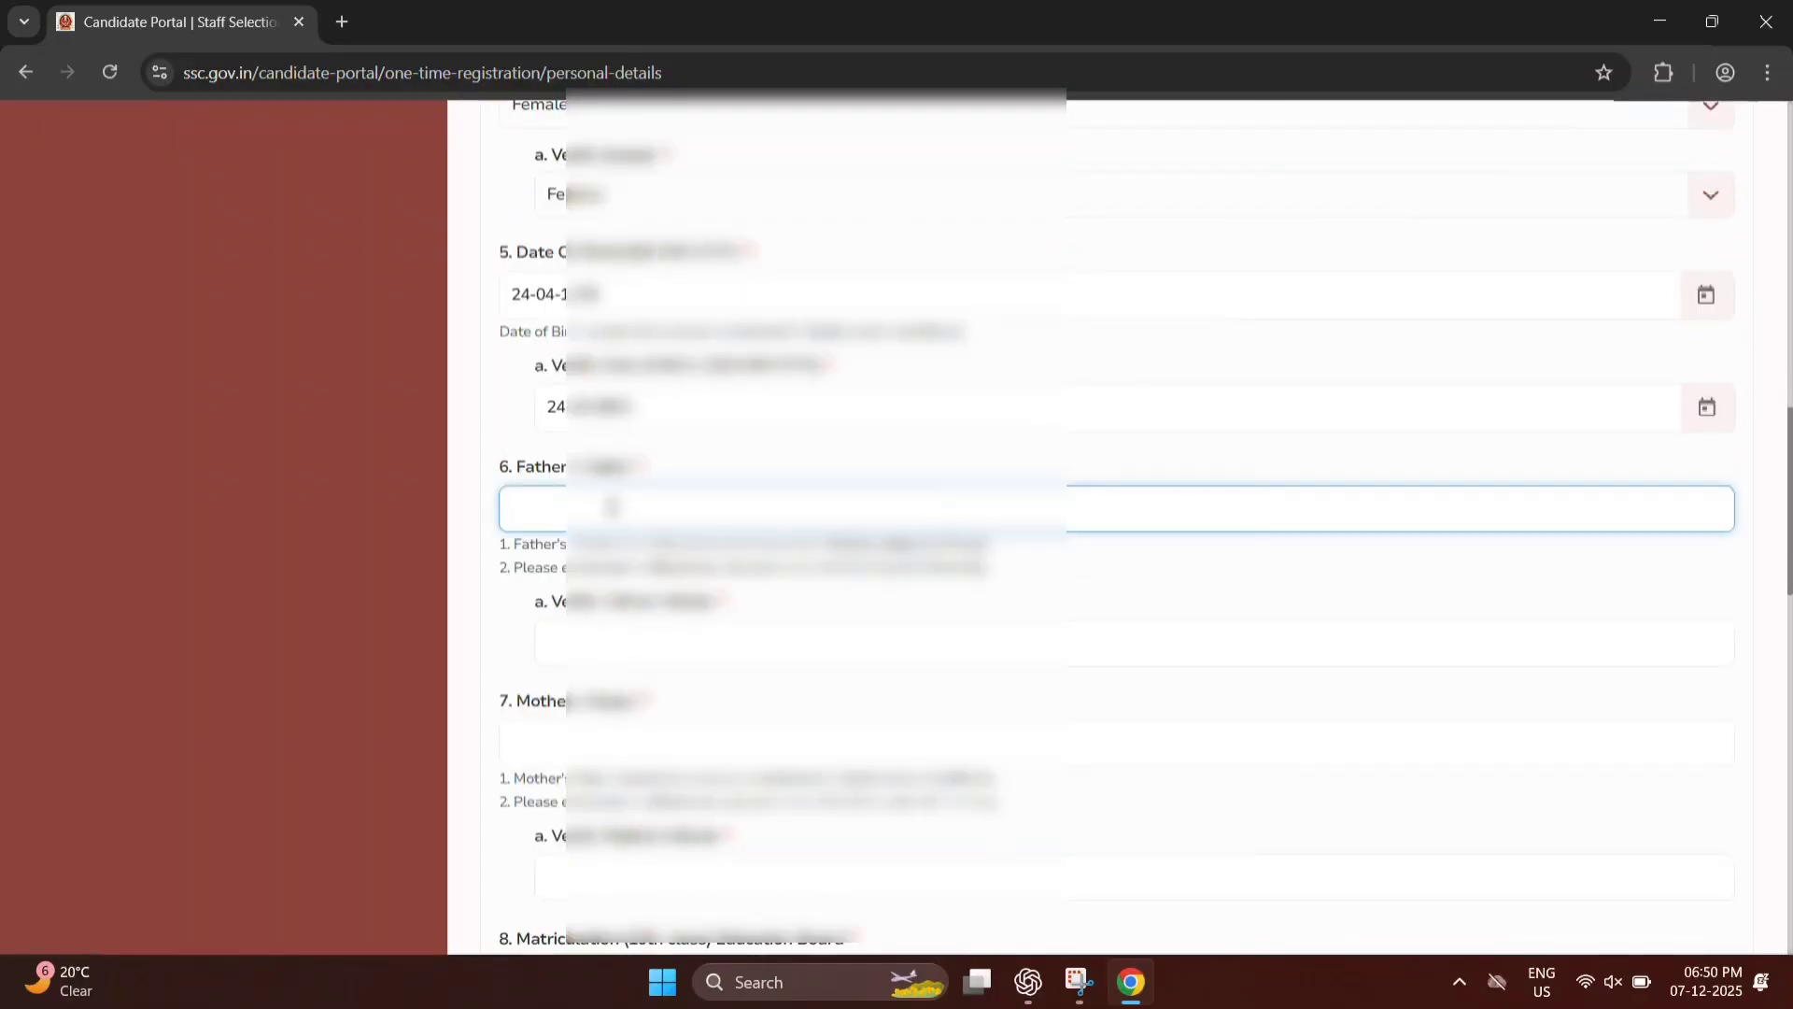
scroll(612, 506, "down", 1)
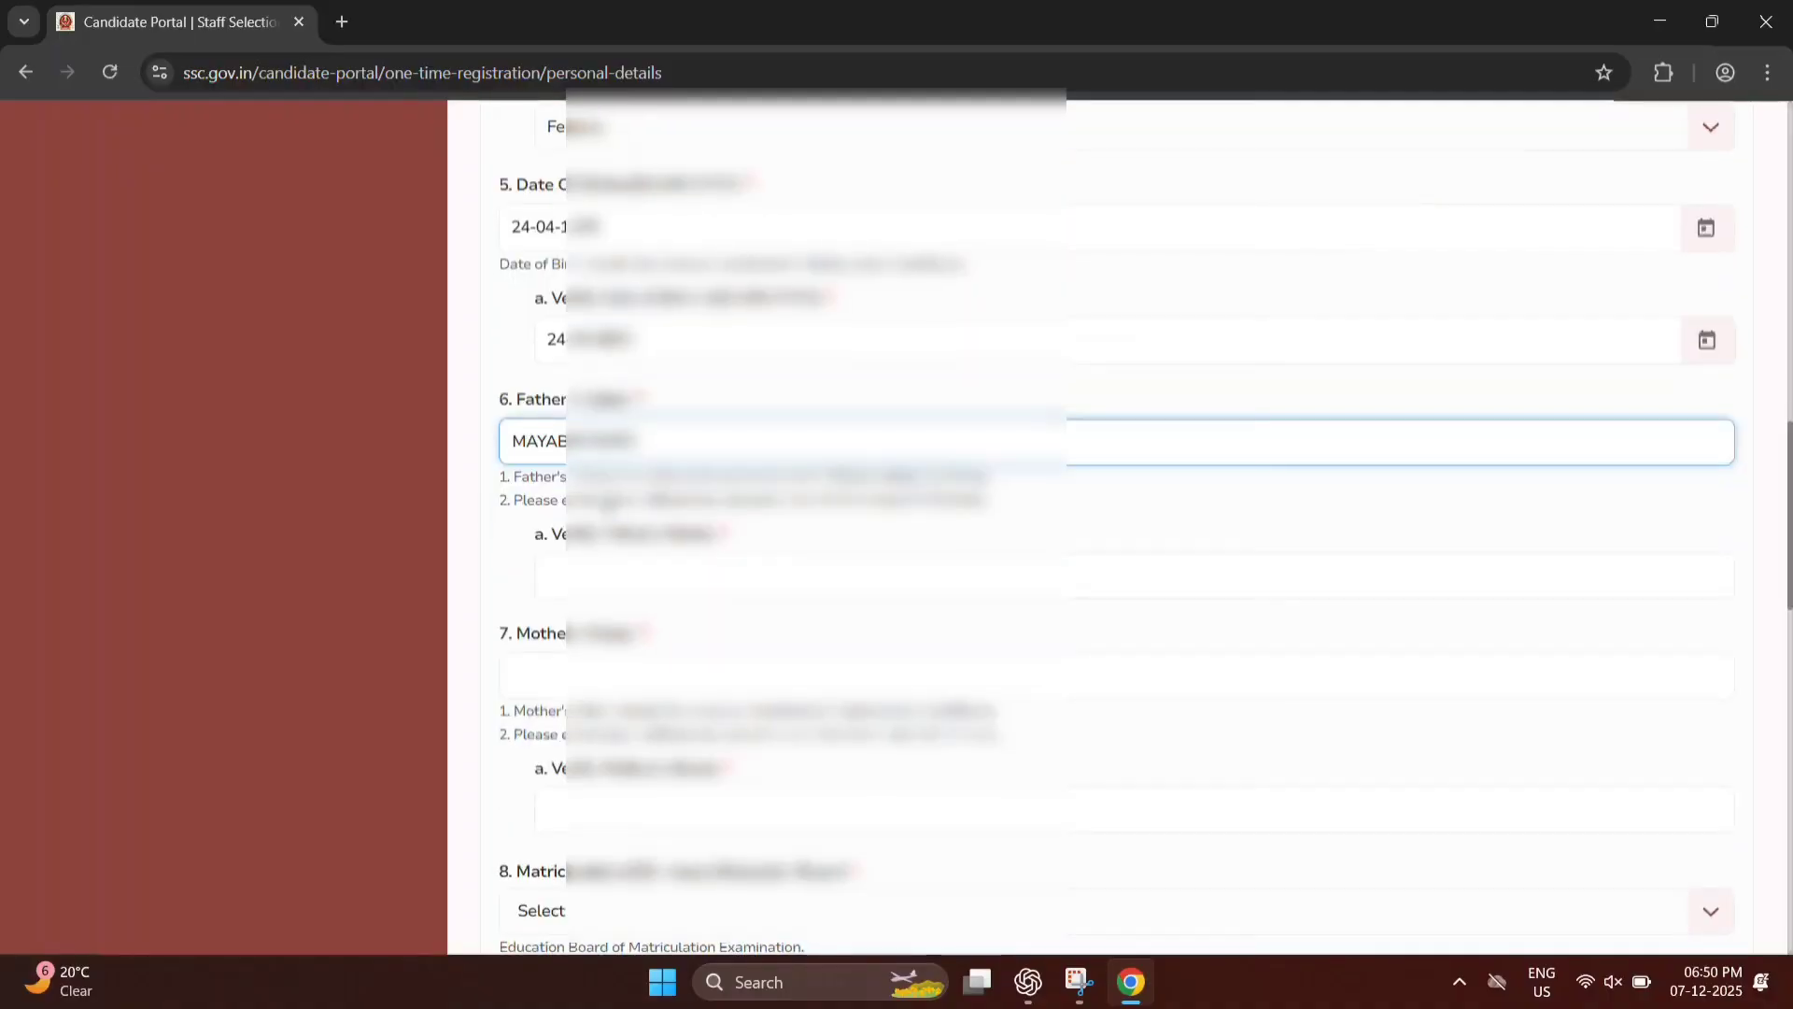
left_click(581, 572)
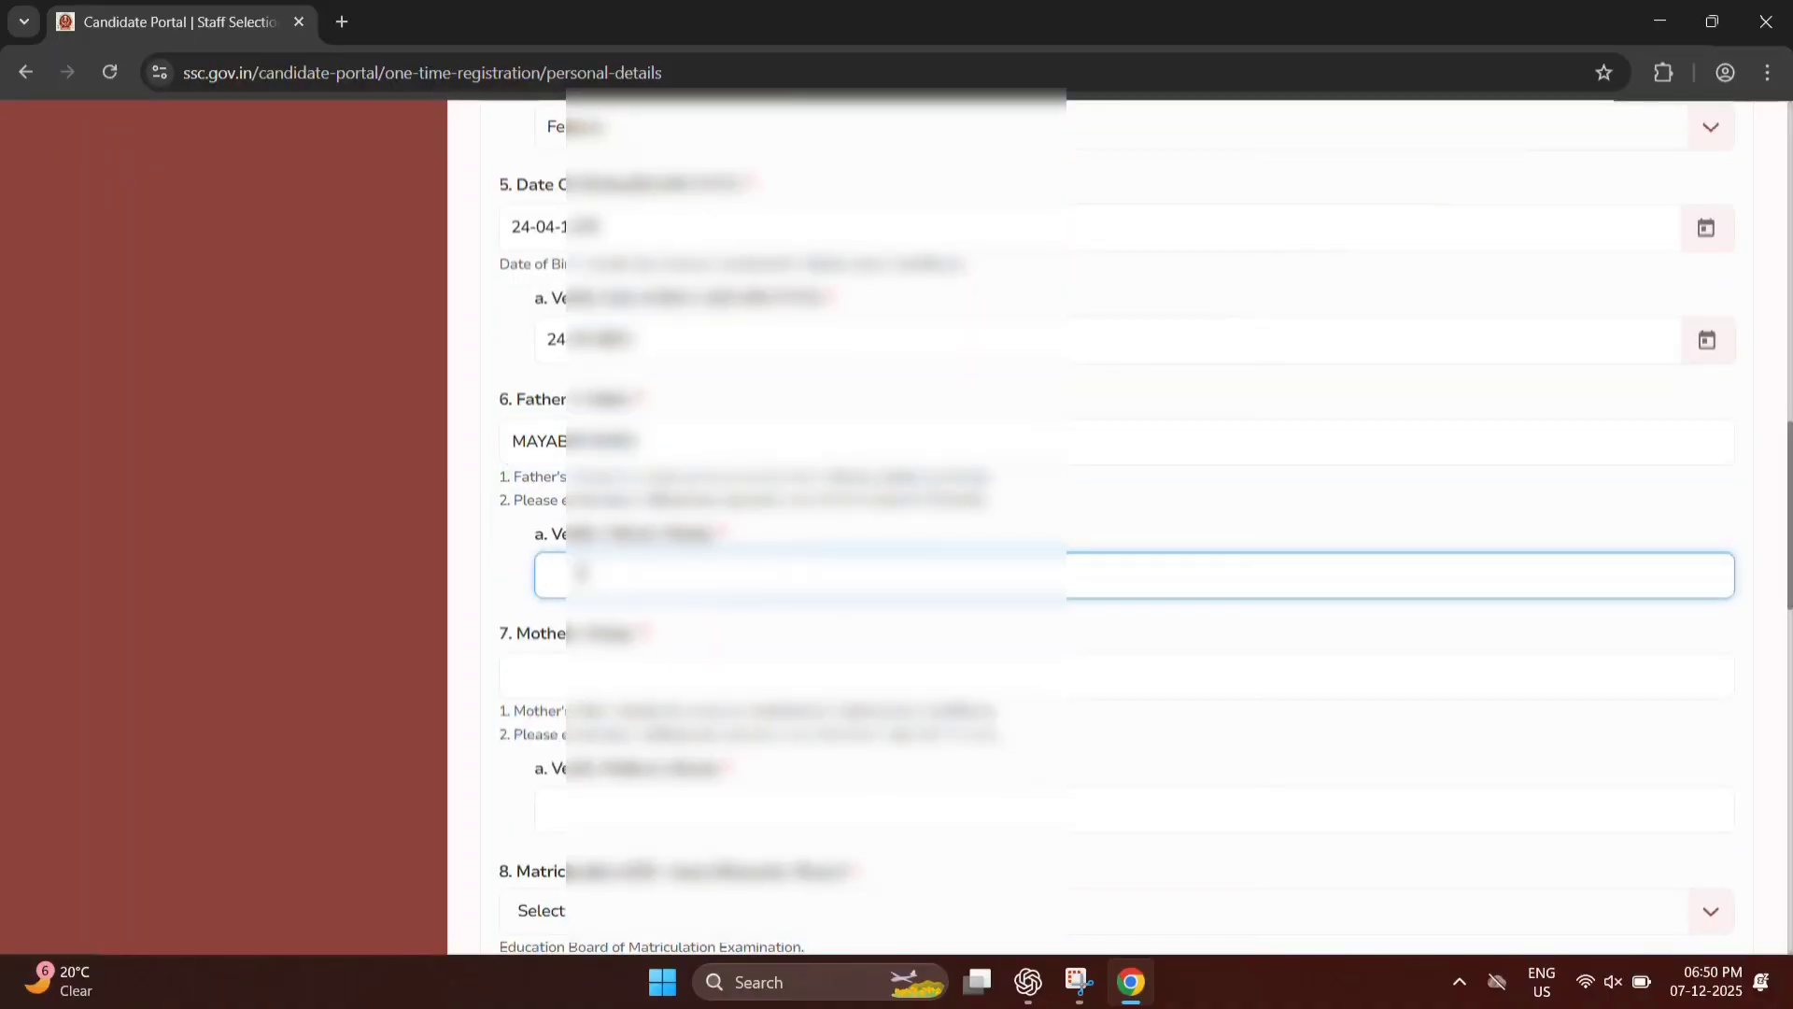
type("MAYAB")
scroll(584, 574, "down", 1)
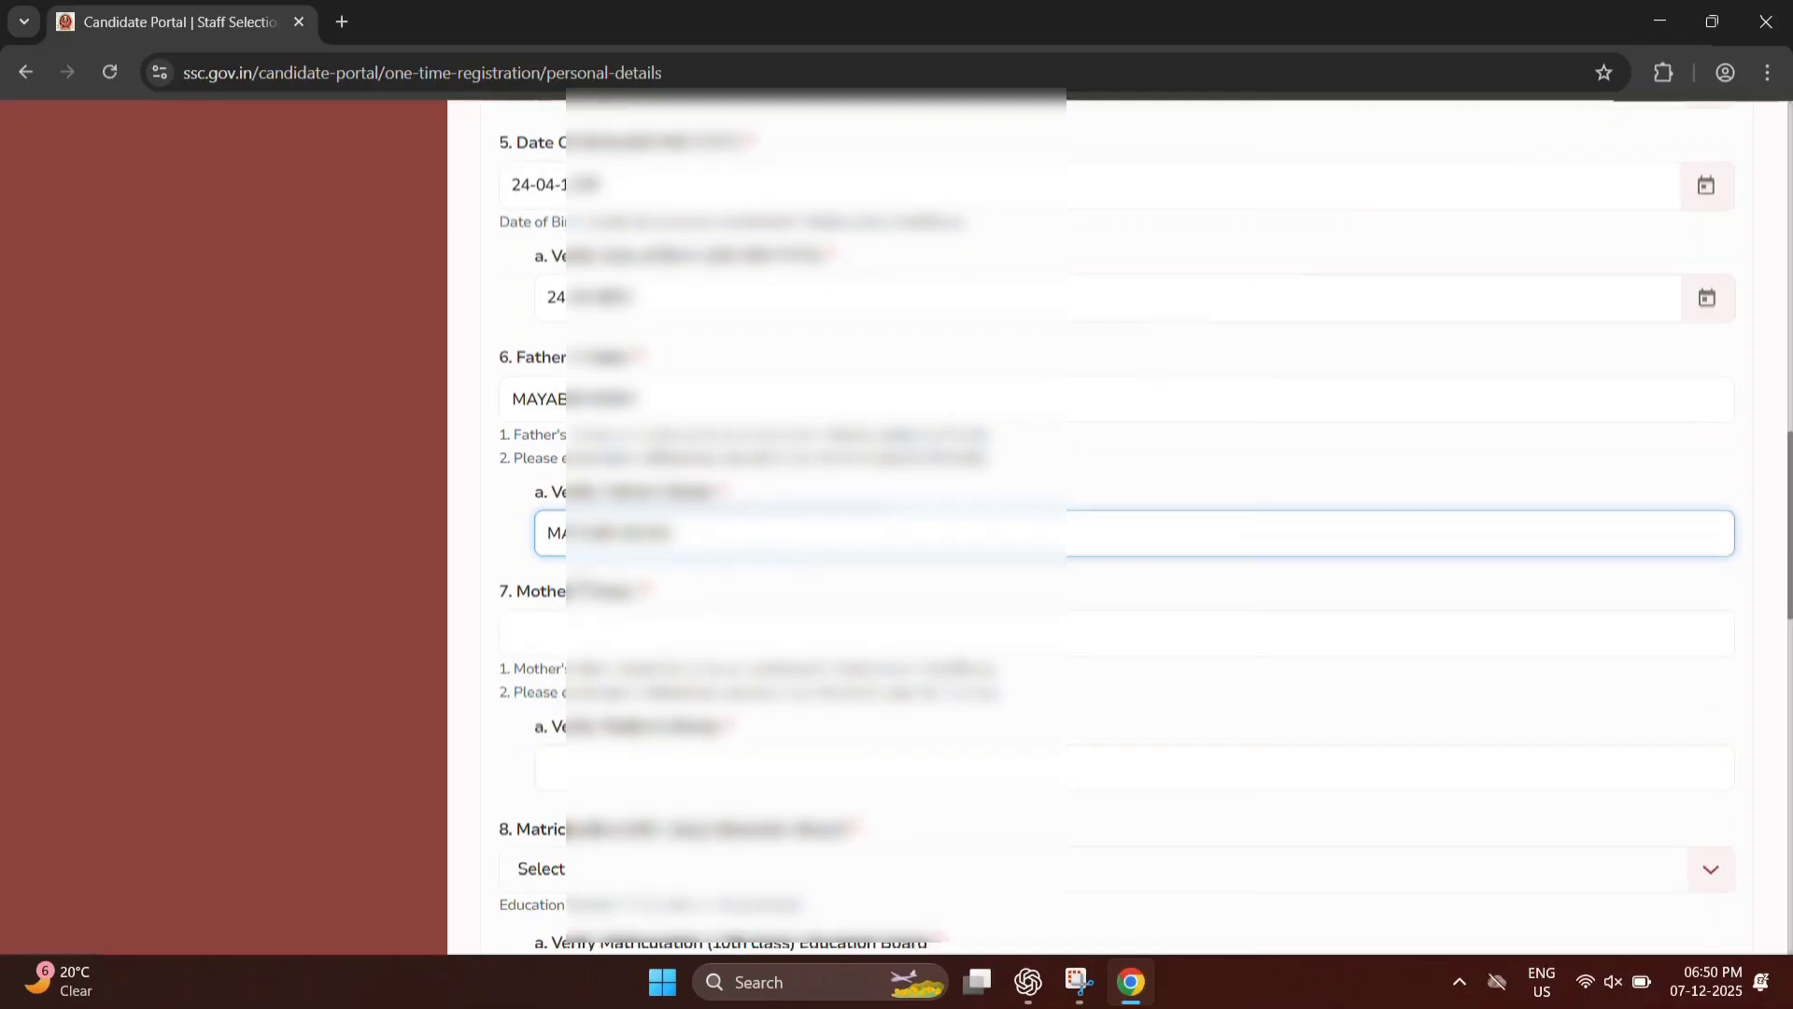
Step: Enter the mother's name and repeat it in Verify Mother's Name
left_click(511, 633)
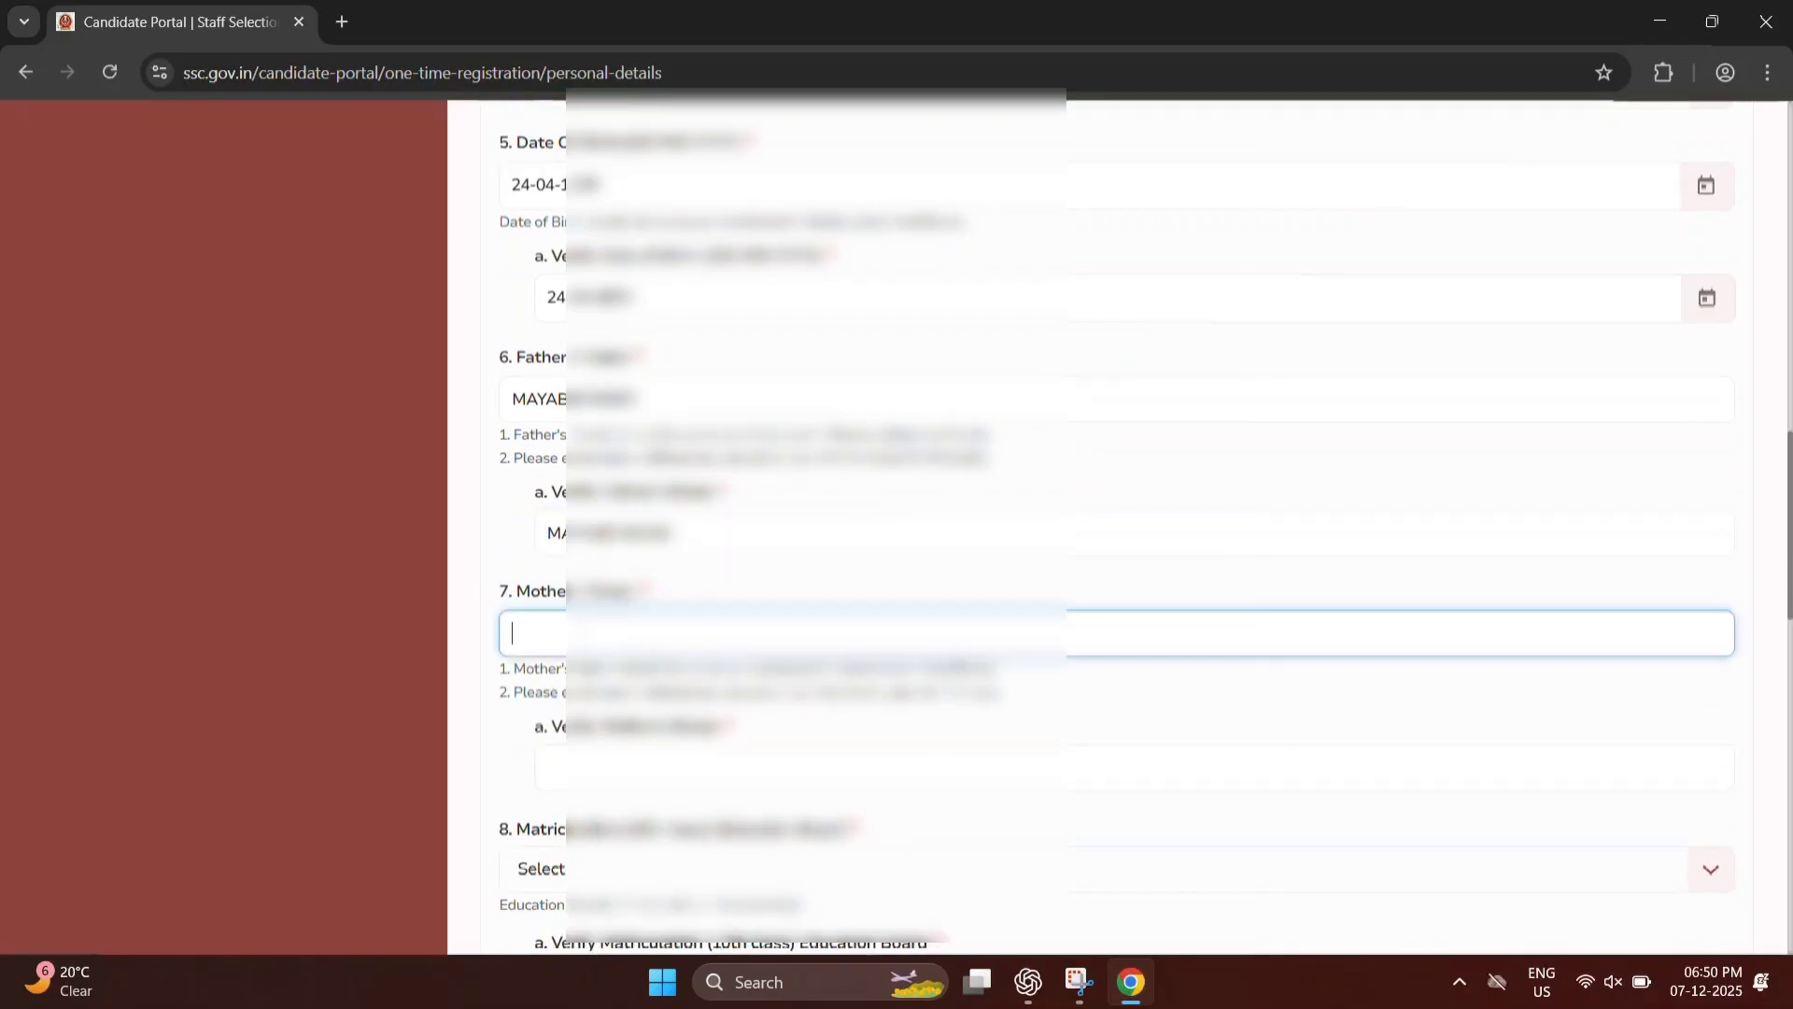
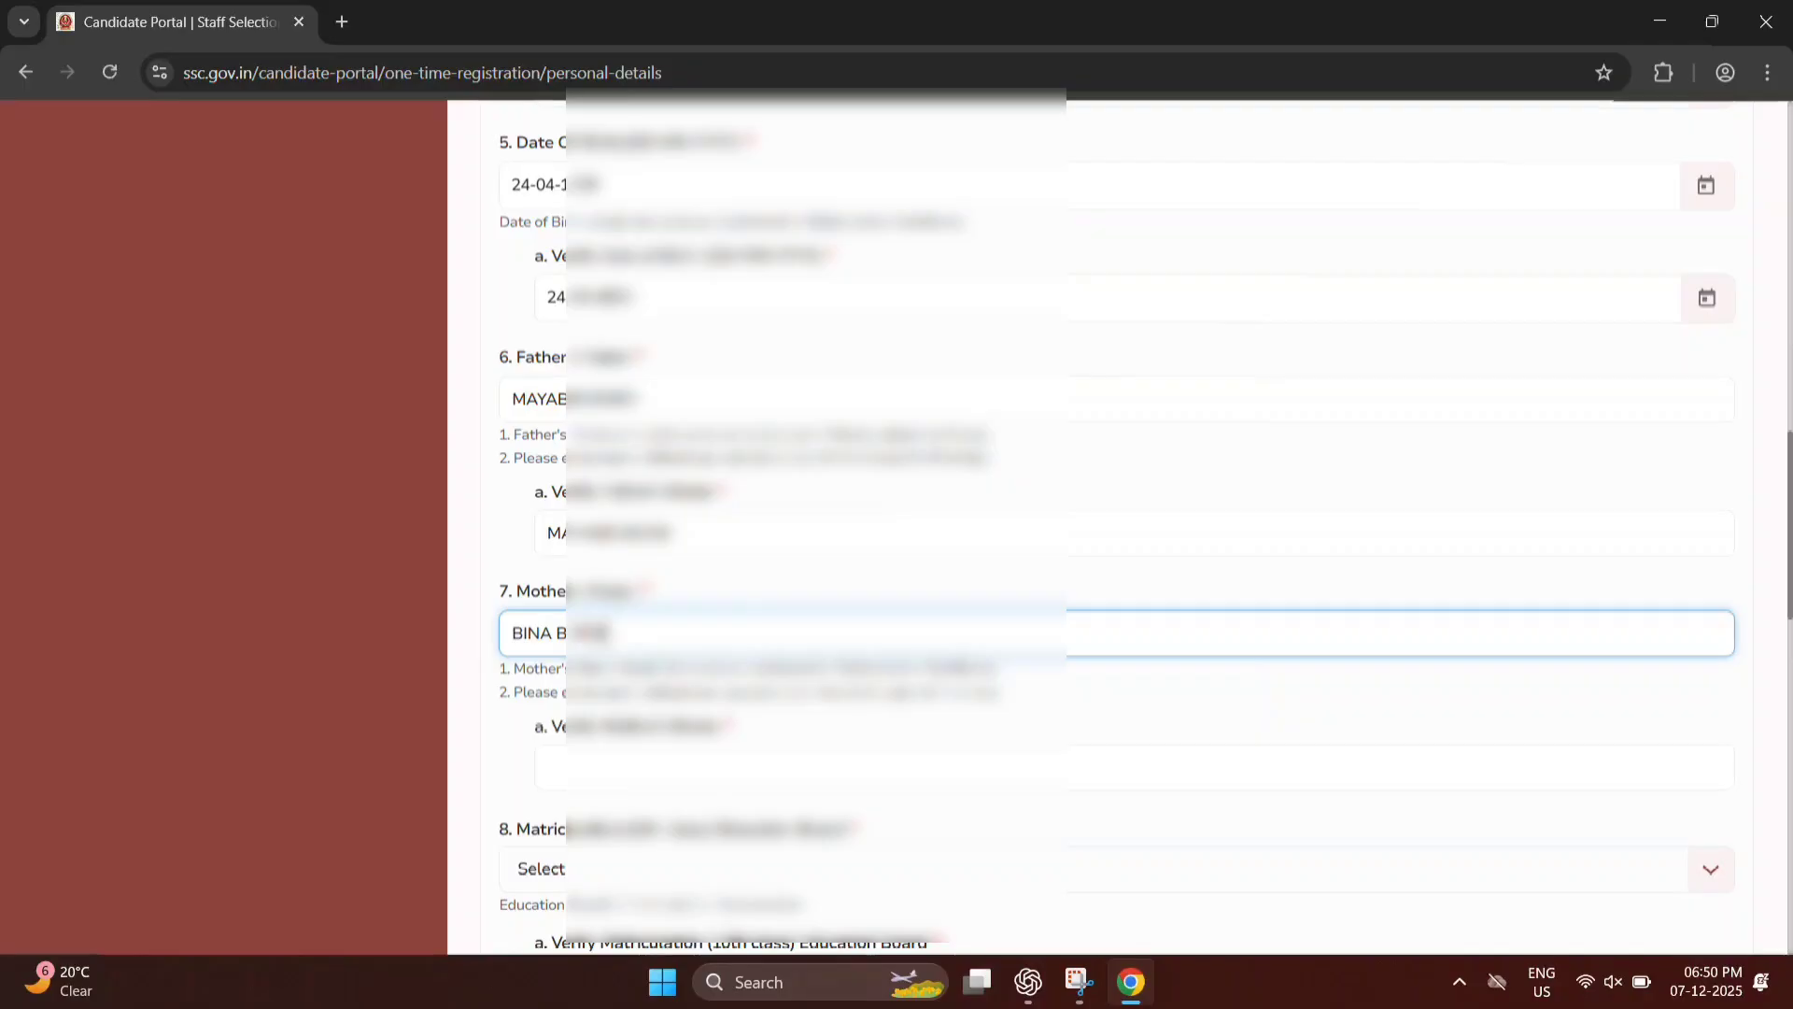
scroll(1118, 528, "down", 2)
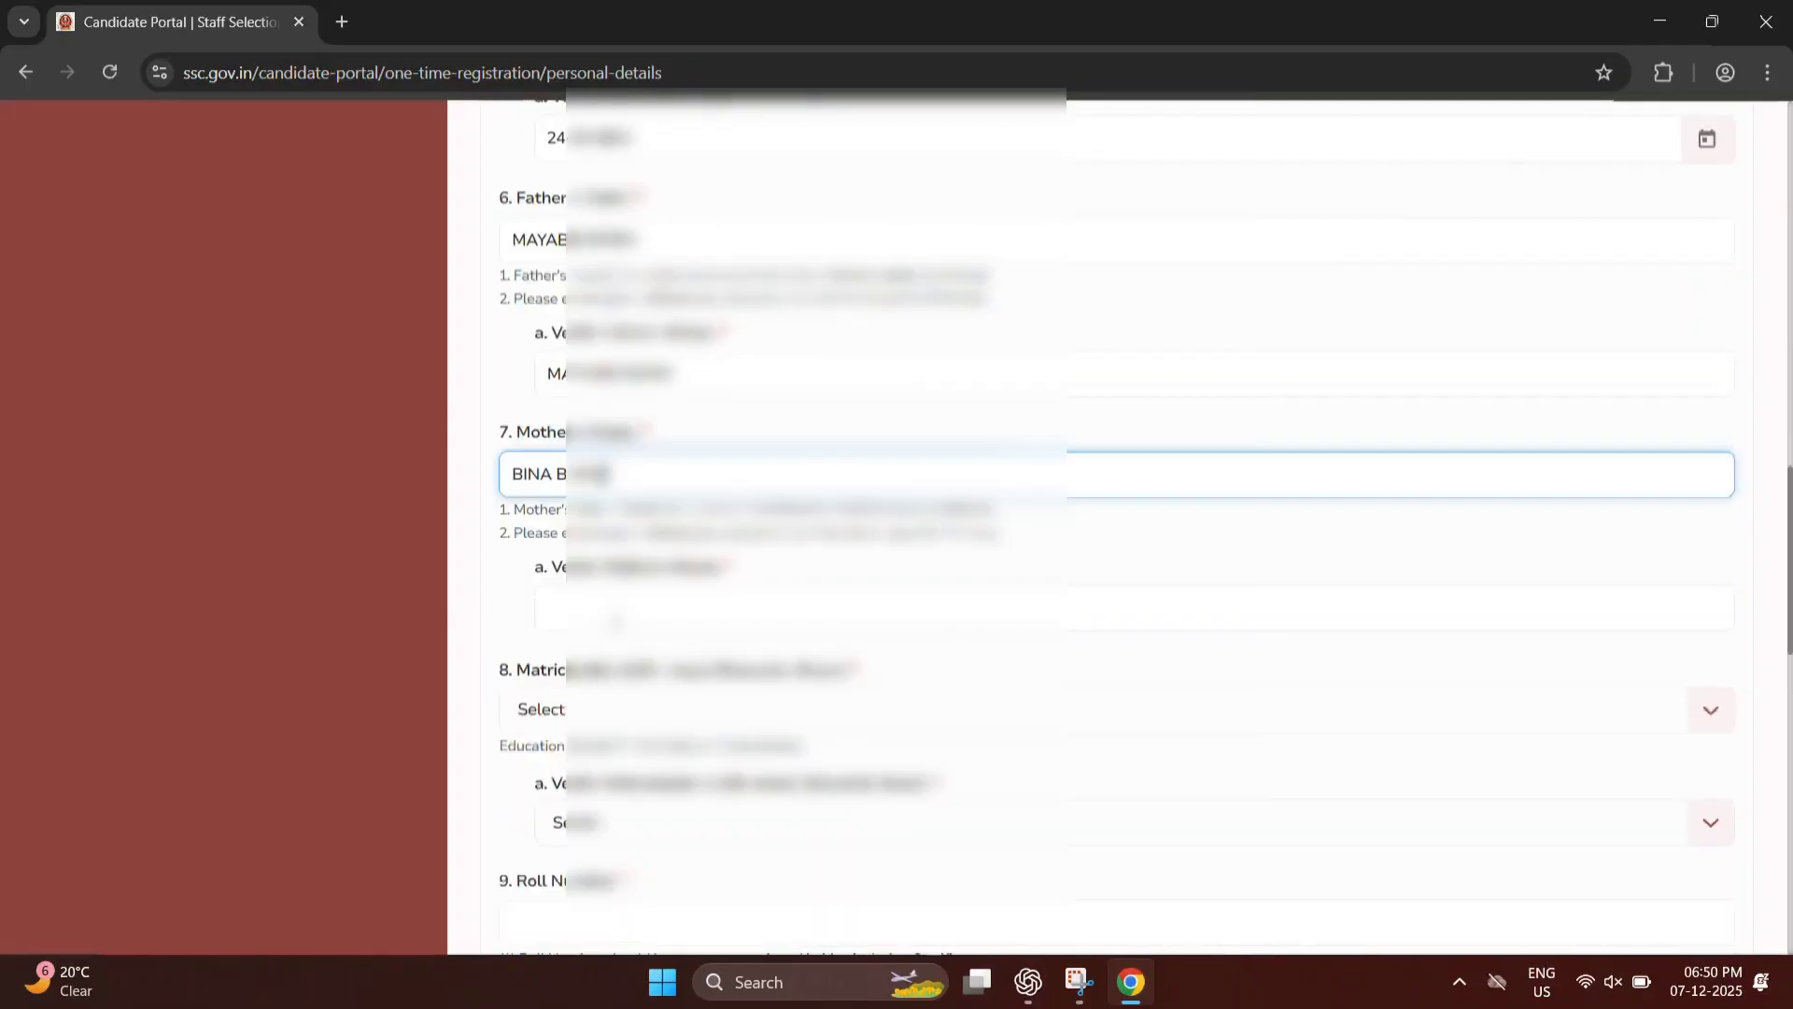
key("Tab")
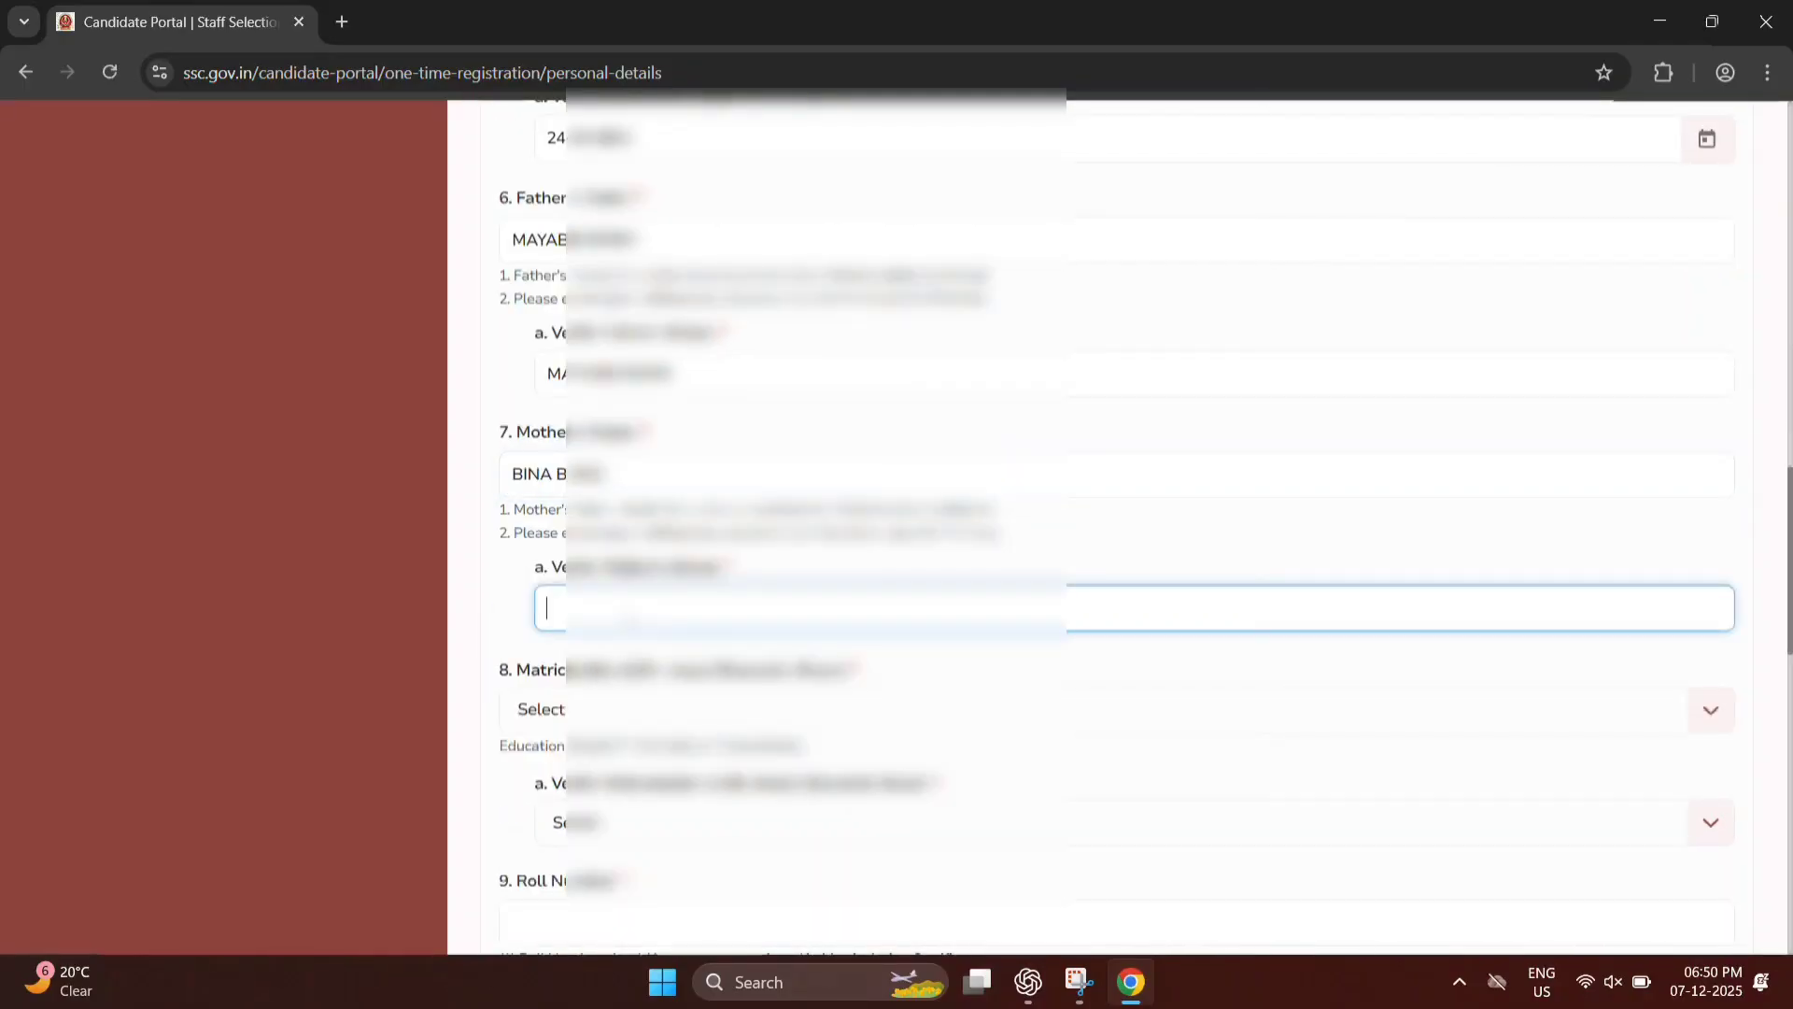
type("BINA")
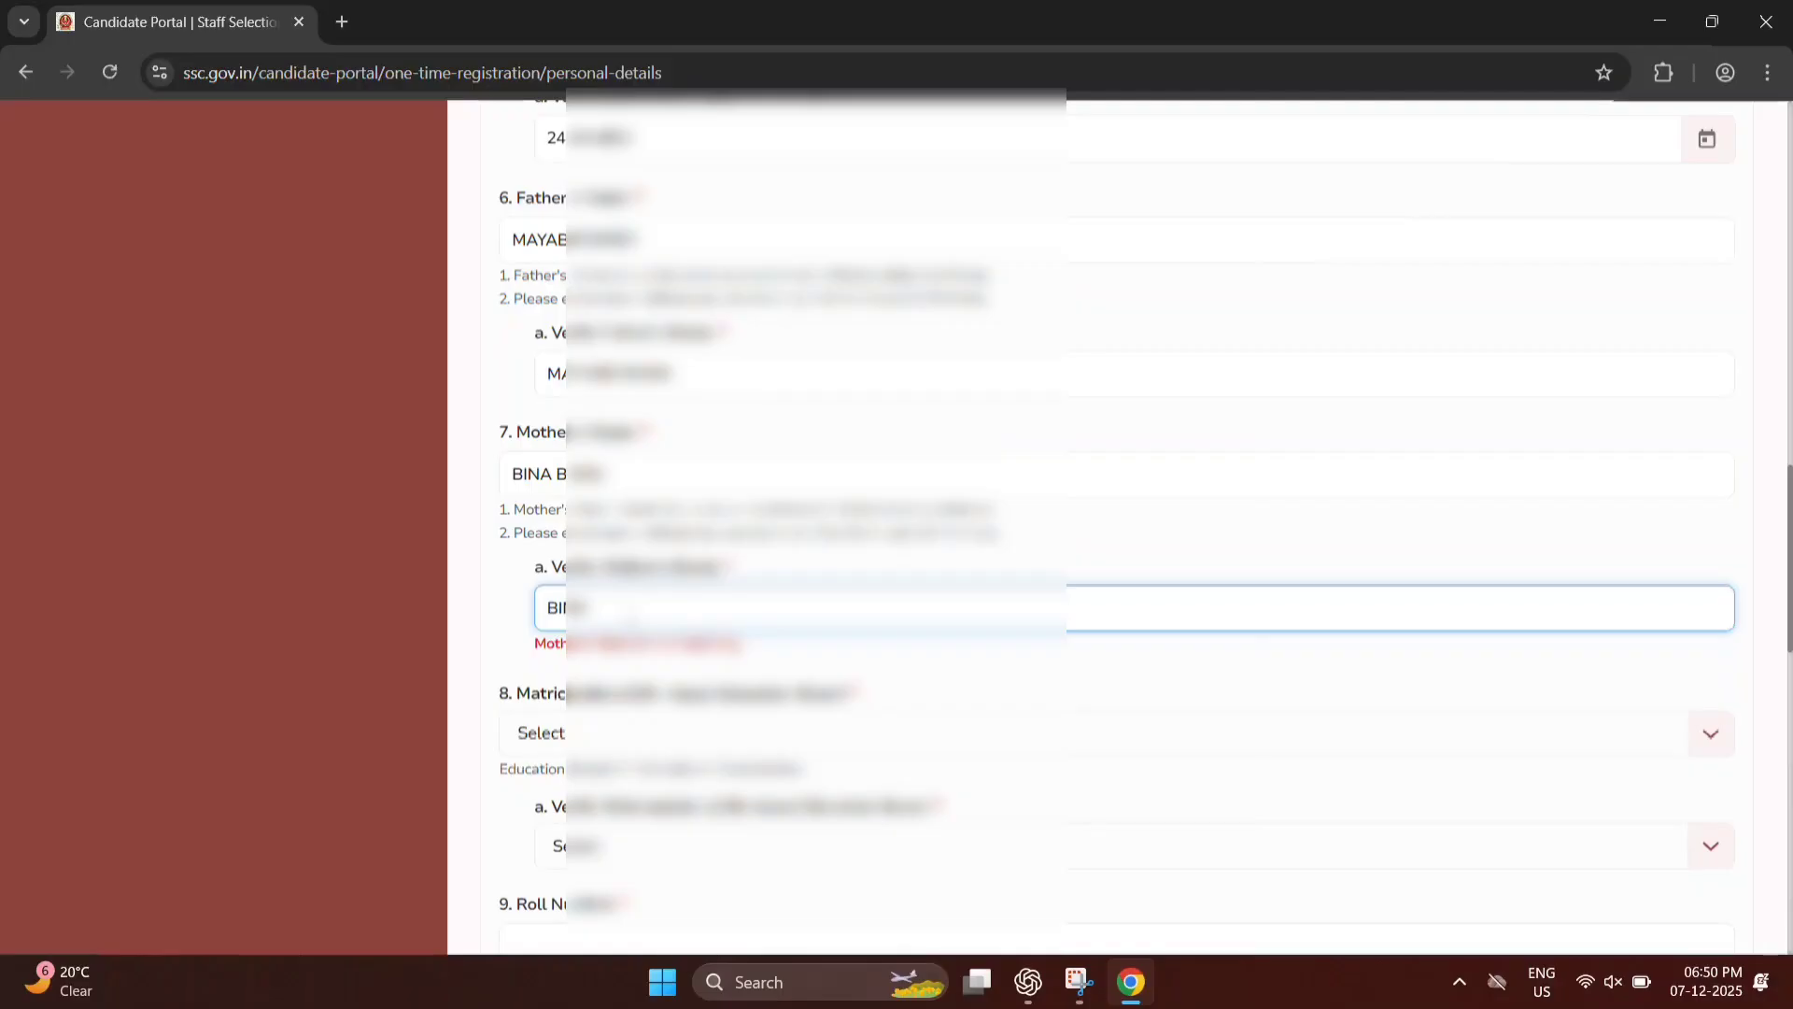
type(" B")
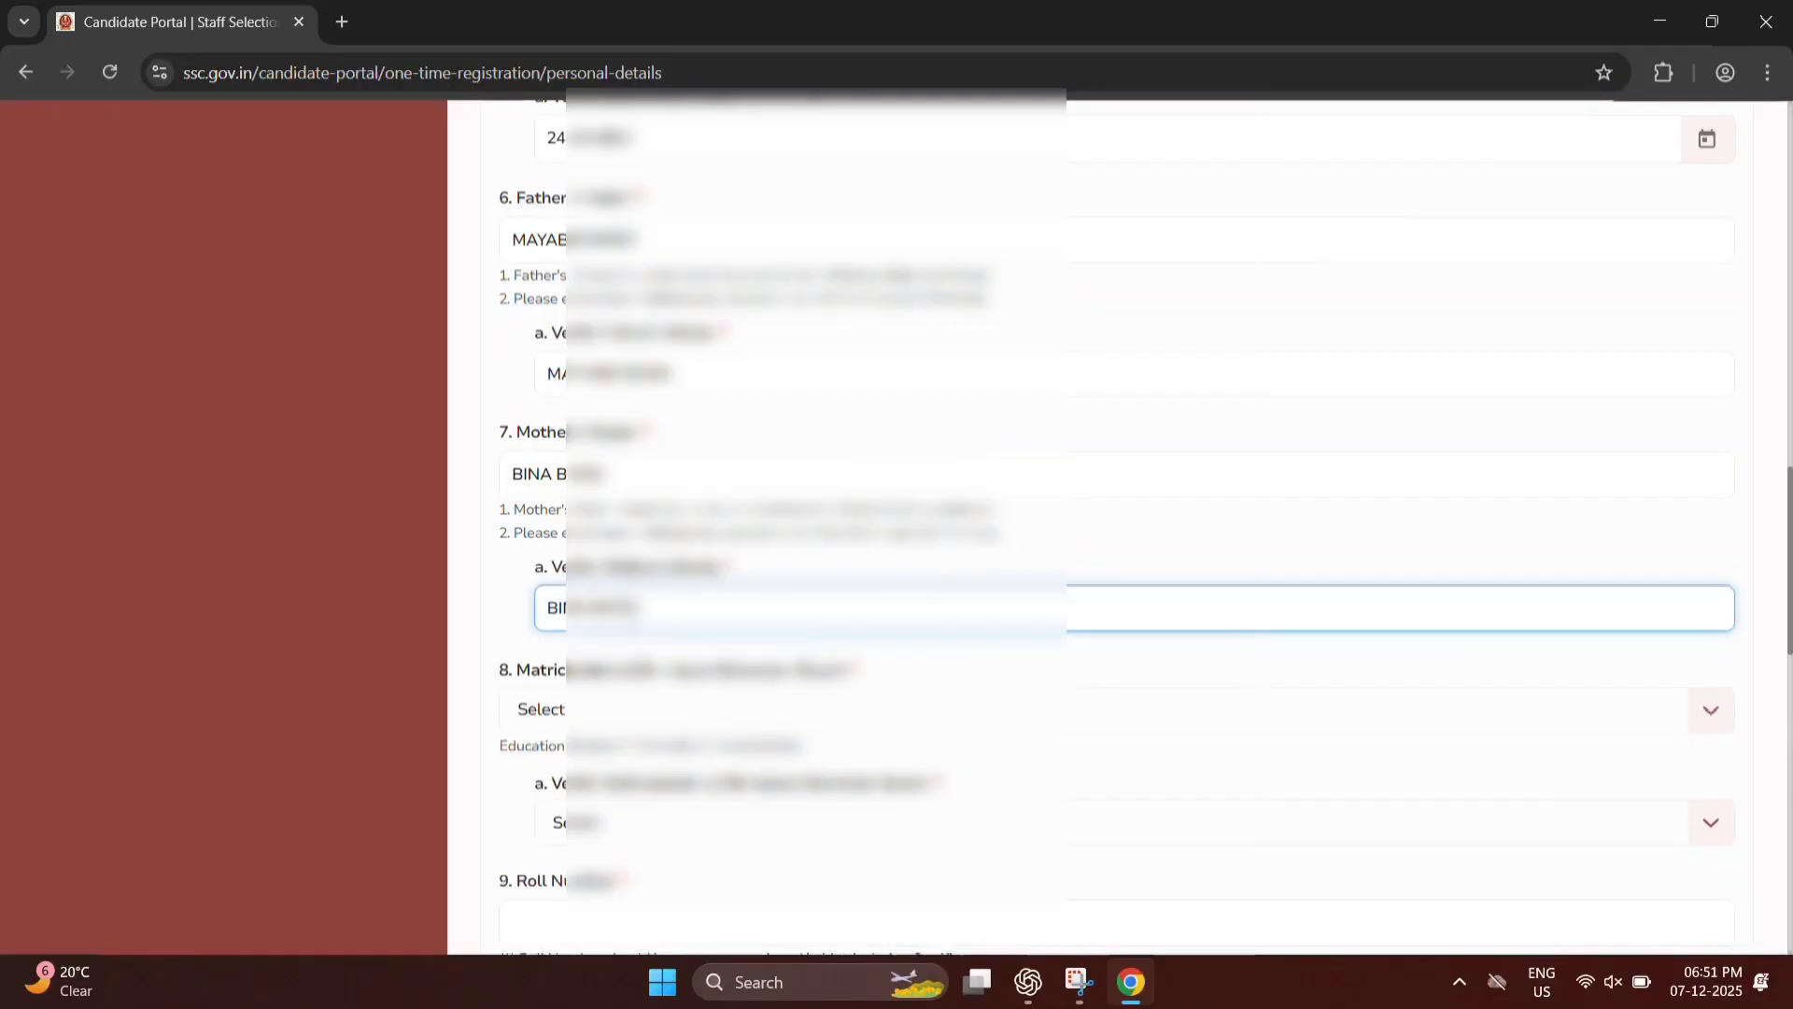
scroll(1119, 523, "down", 2)
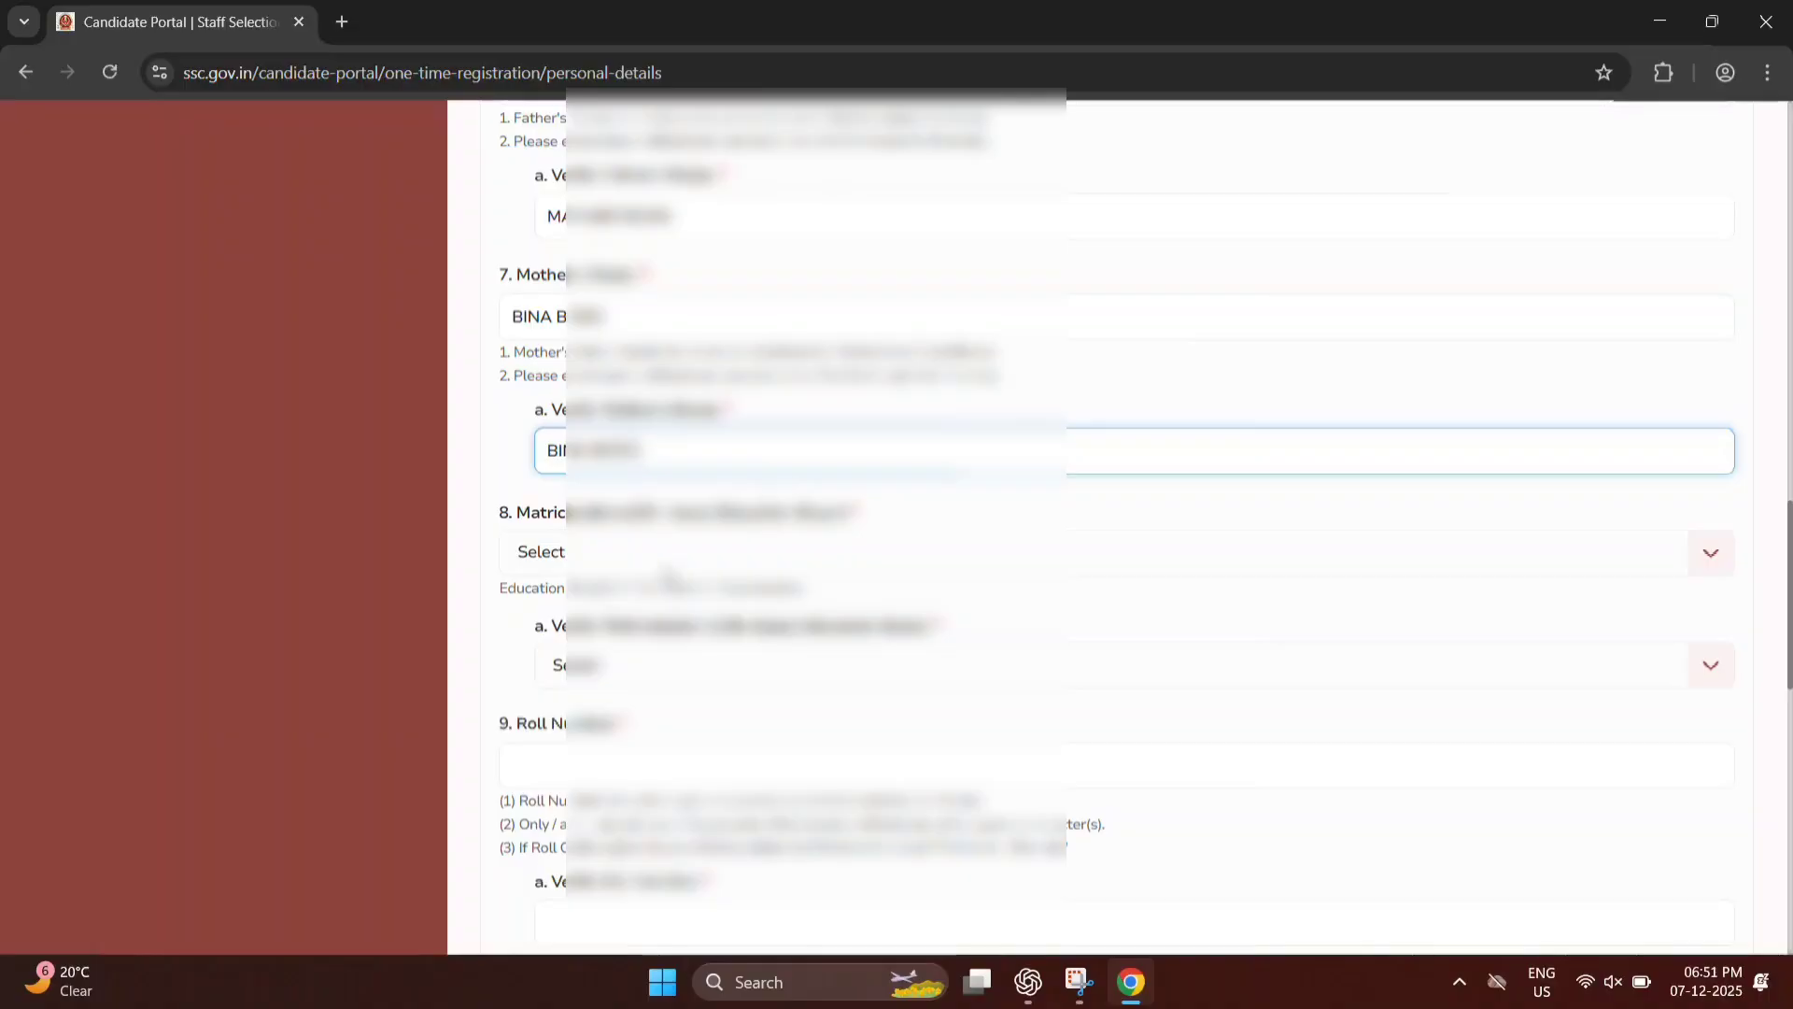
Step: Choose the matriculation education board from the Board dropdown
left_click(666, 574)
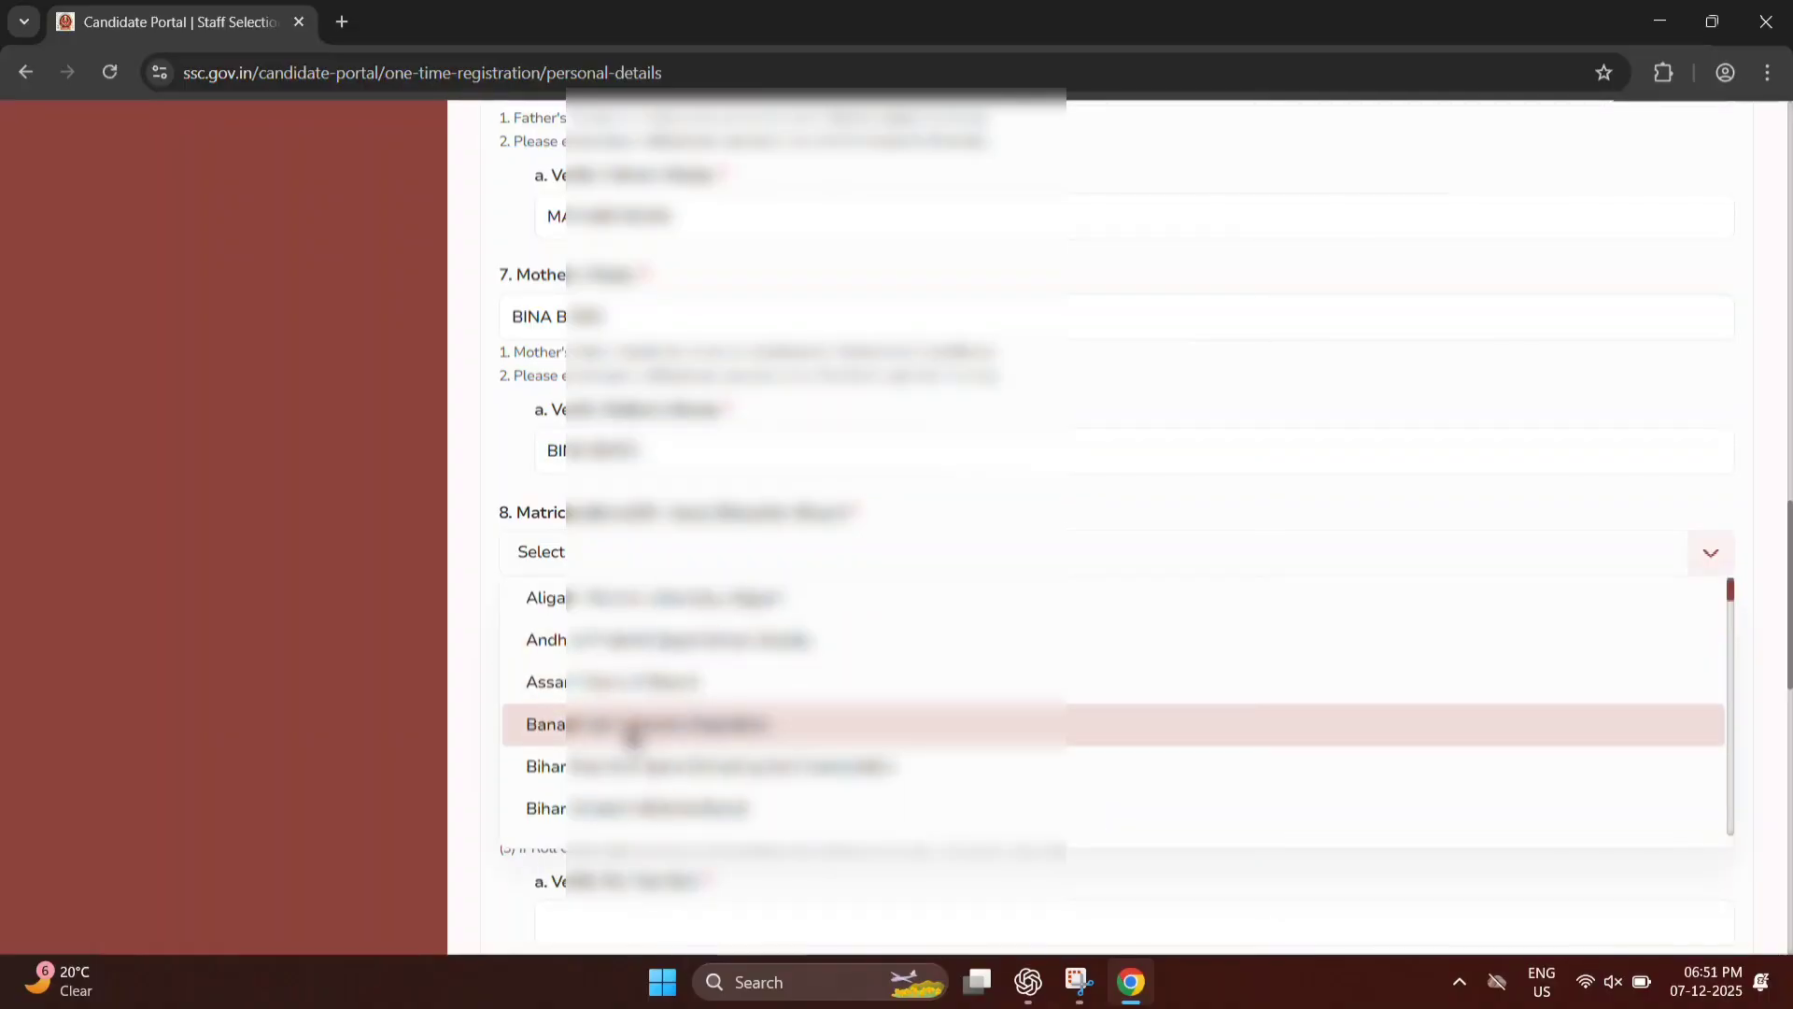
scroll(633, 738, "down", 3)
scroll(633, 740, "down", 3)
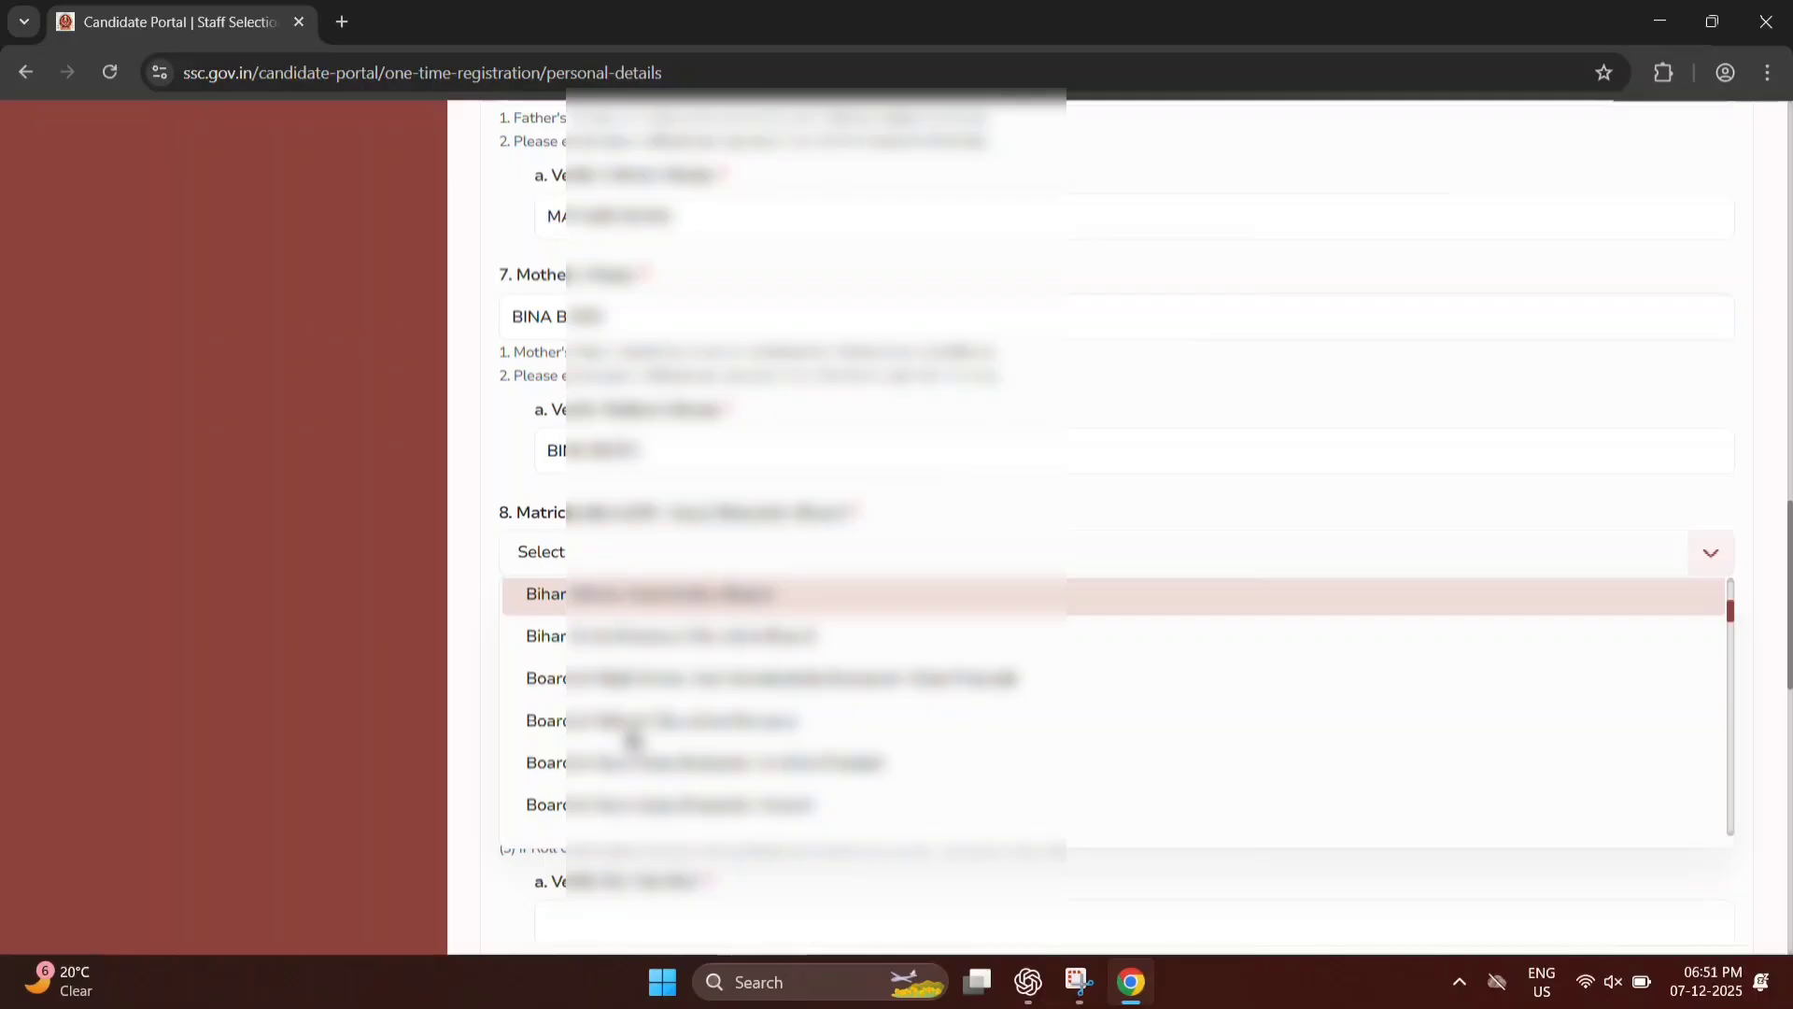
scroll(633, 741, "down", 2)
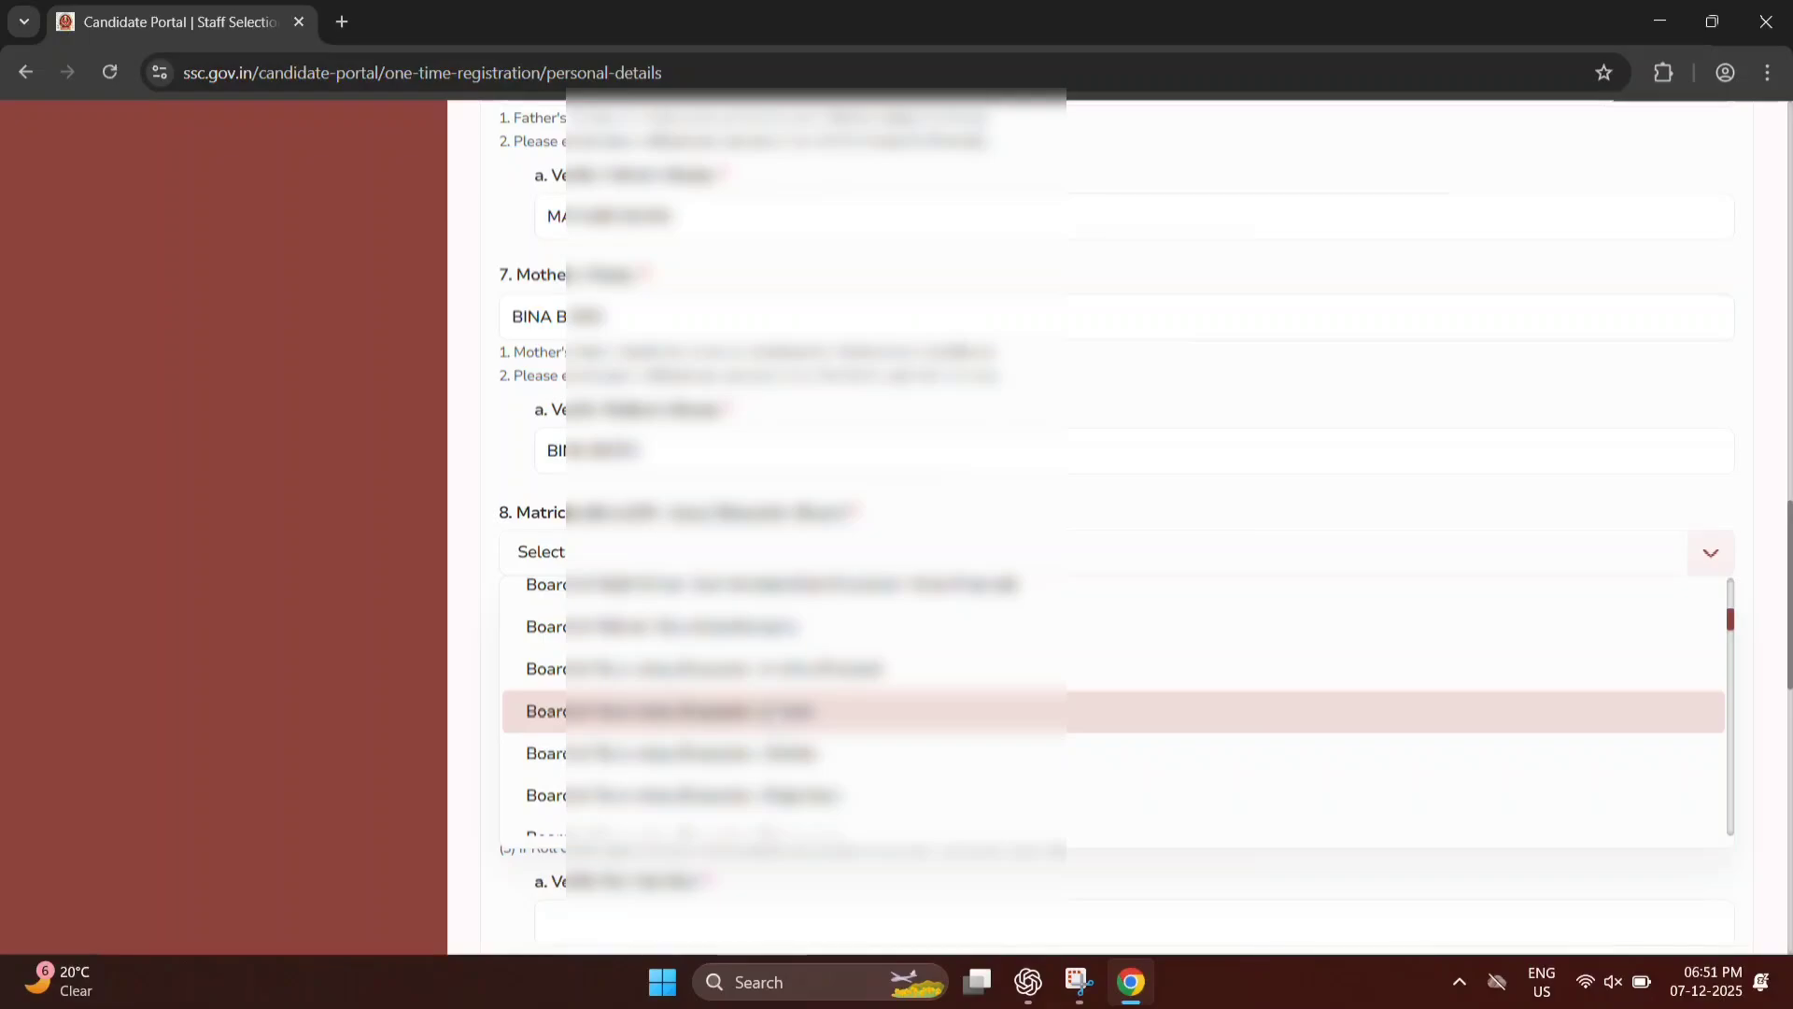
left_click(636, 711)
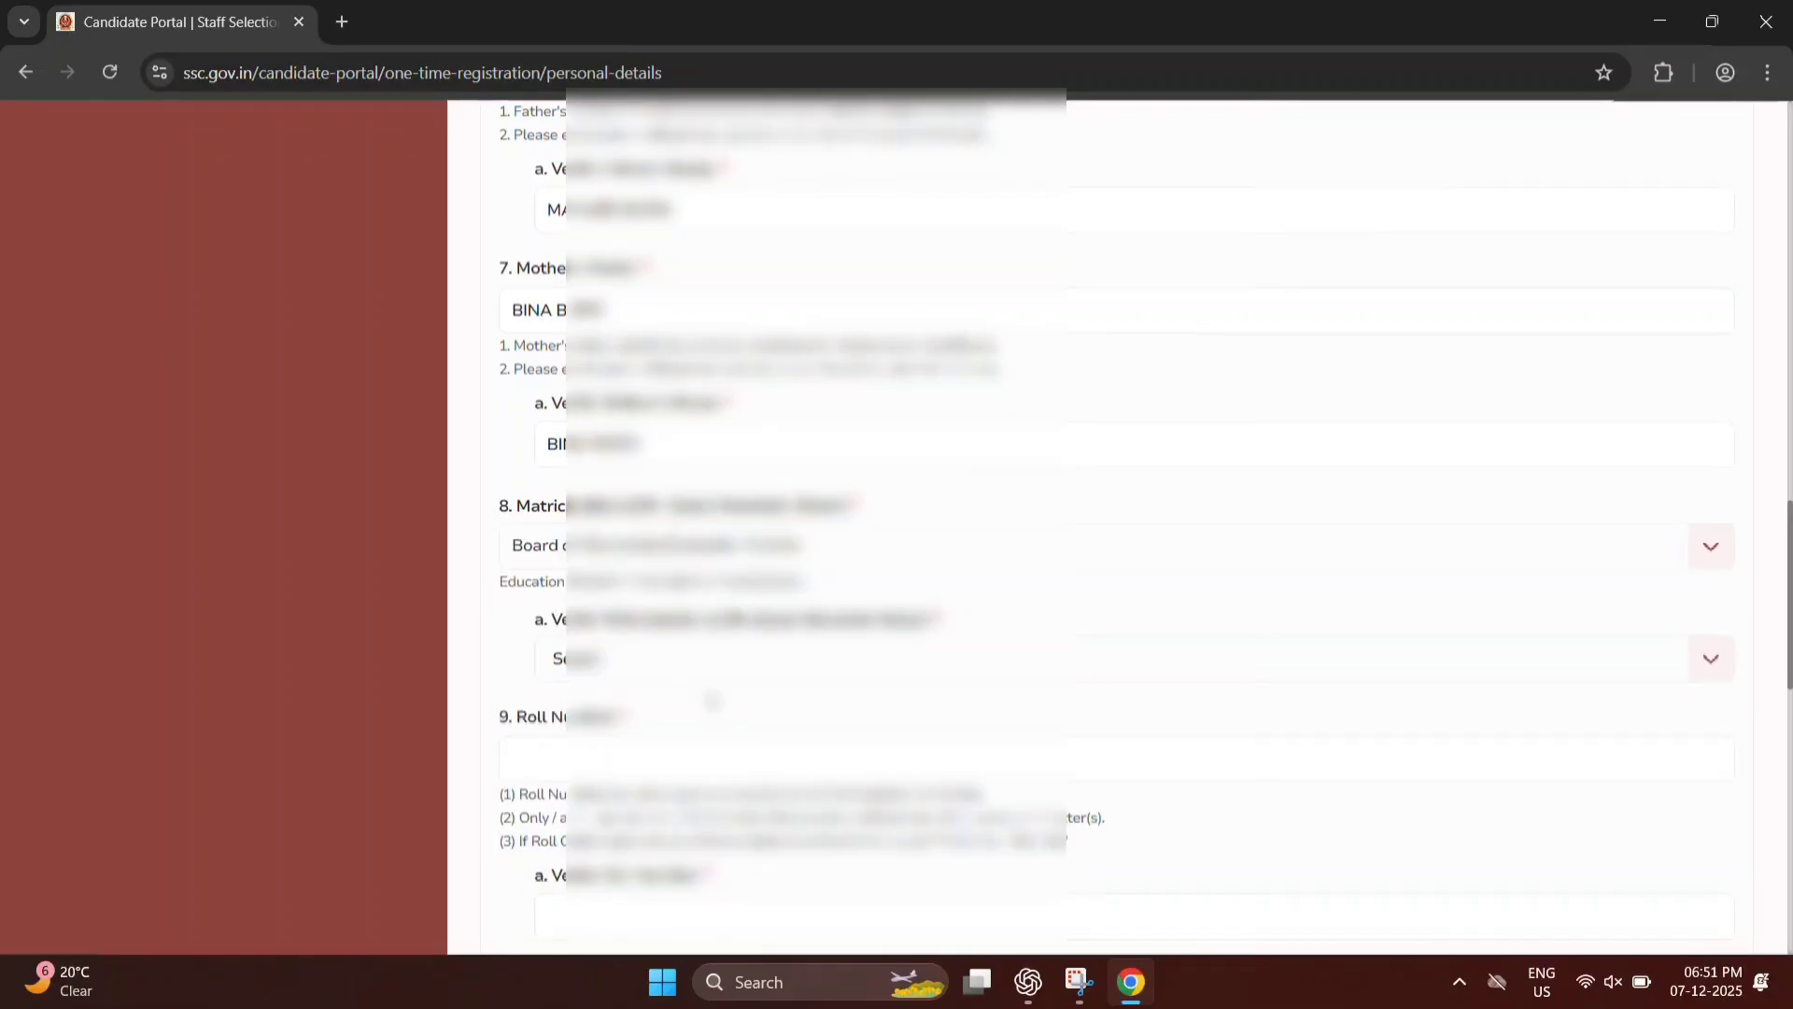
scroll(636, 660, "down", 1)
Step: Select the same board in the Verify Board dropdown
left_click(636, 654)
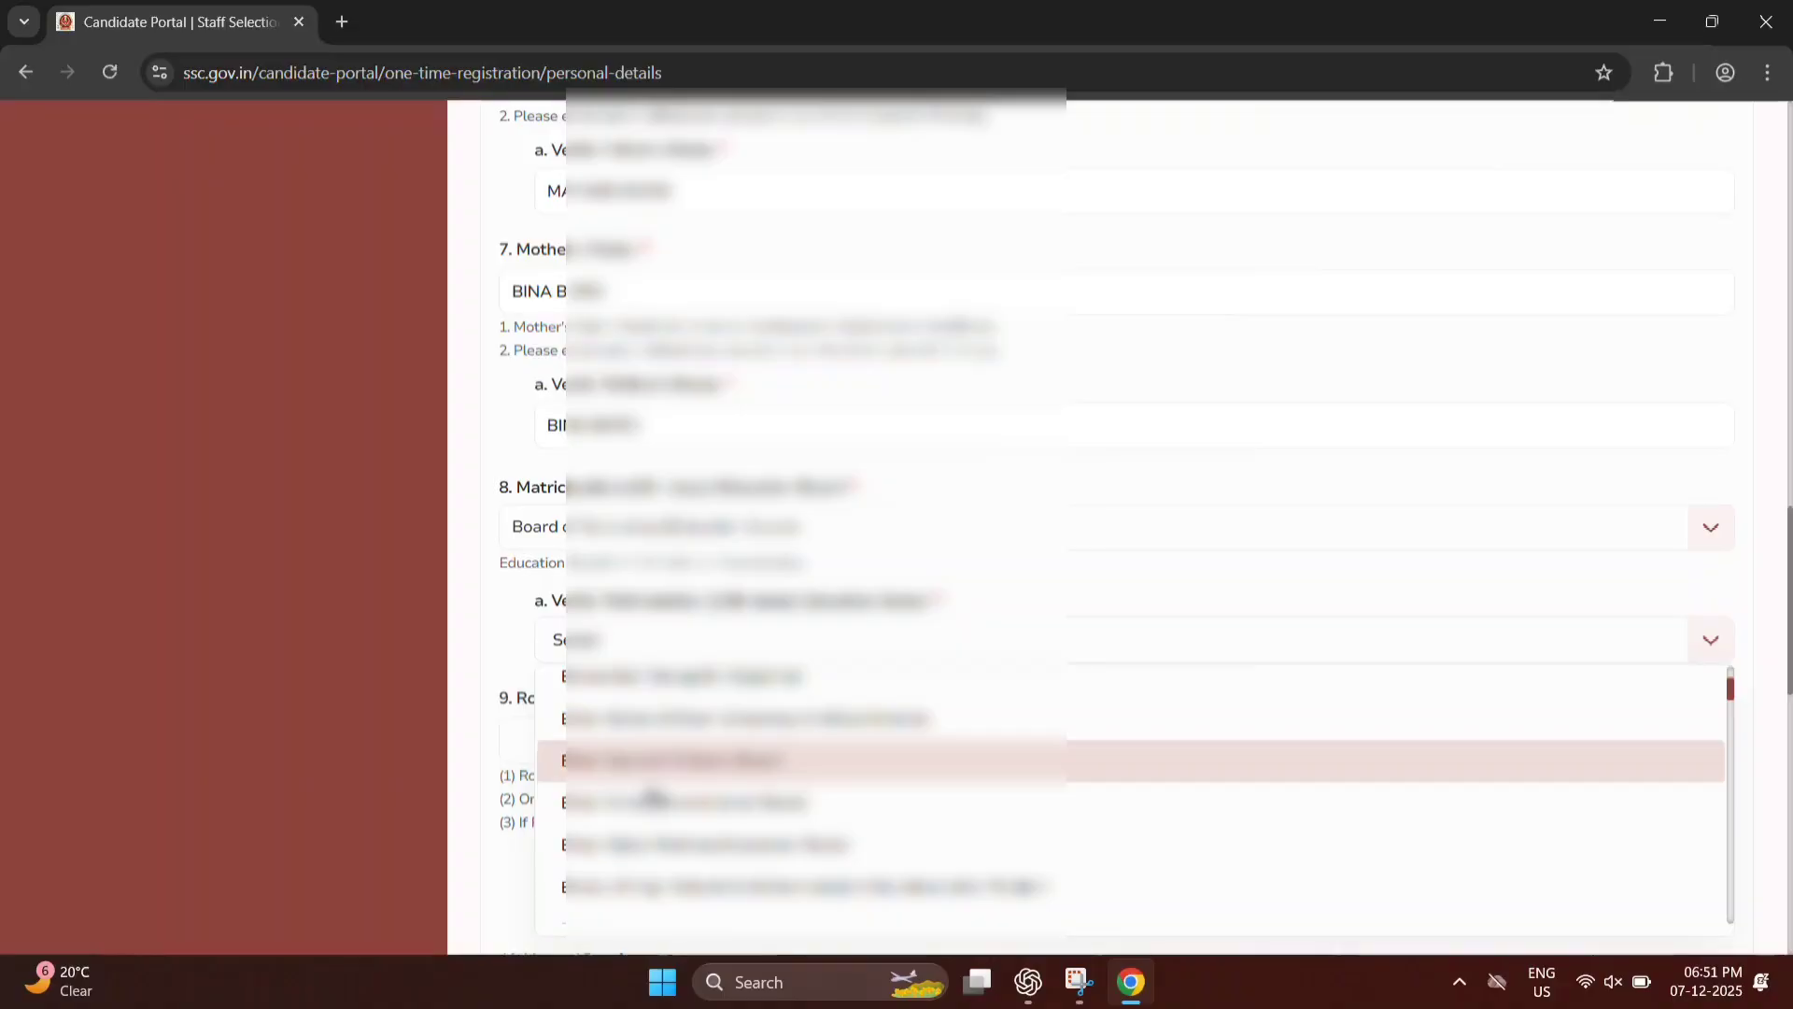
scroll(652, 797, "down", 3)
scroll(652, 797, "down", 1)
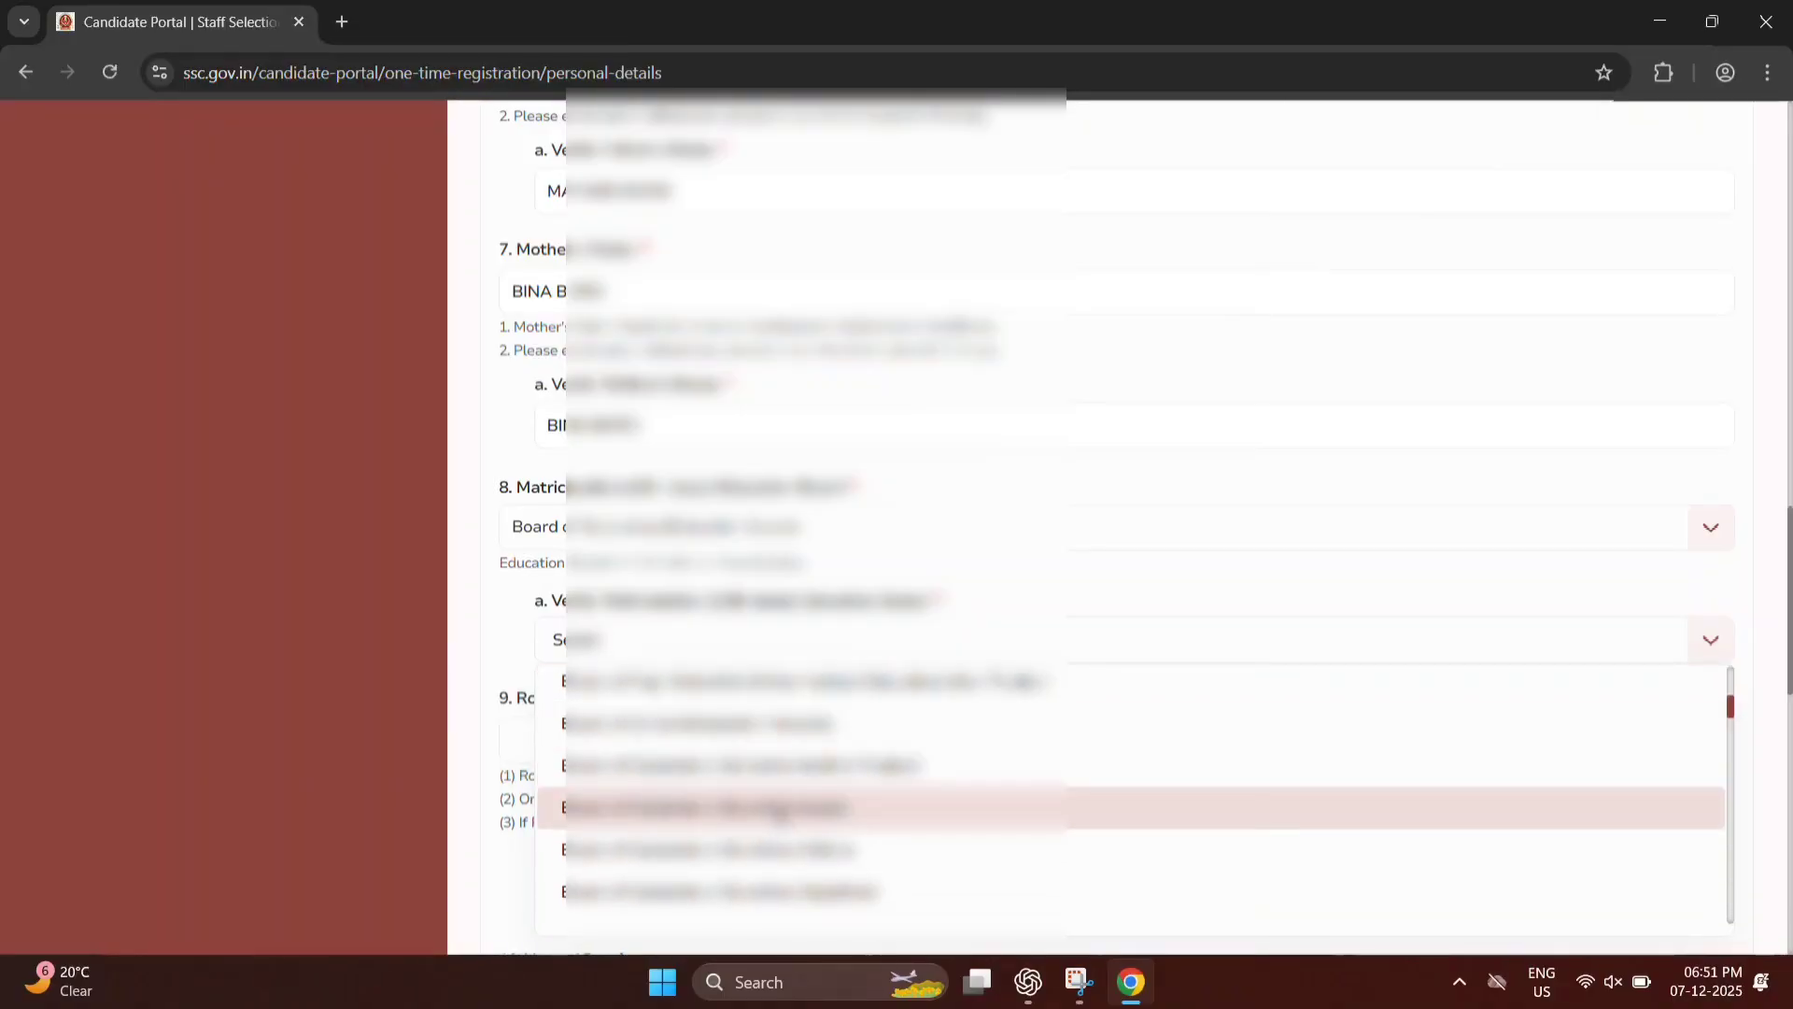
left_click(778, 809)
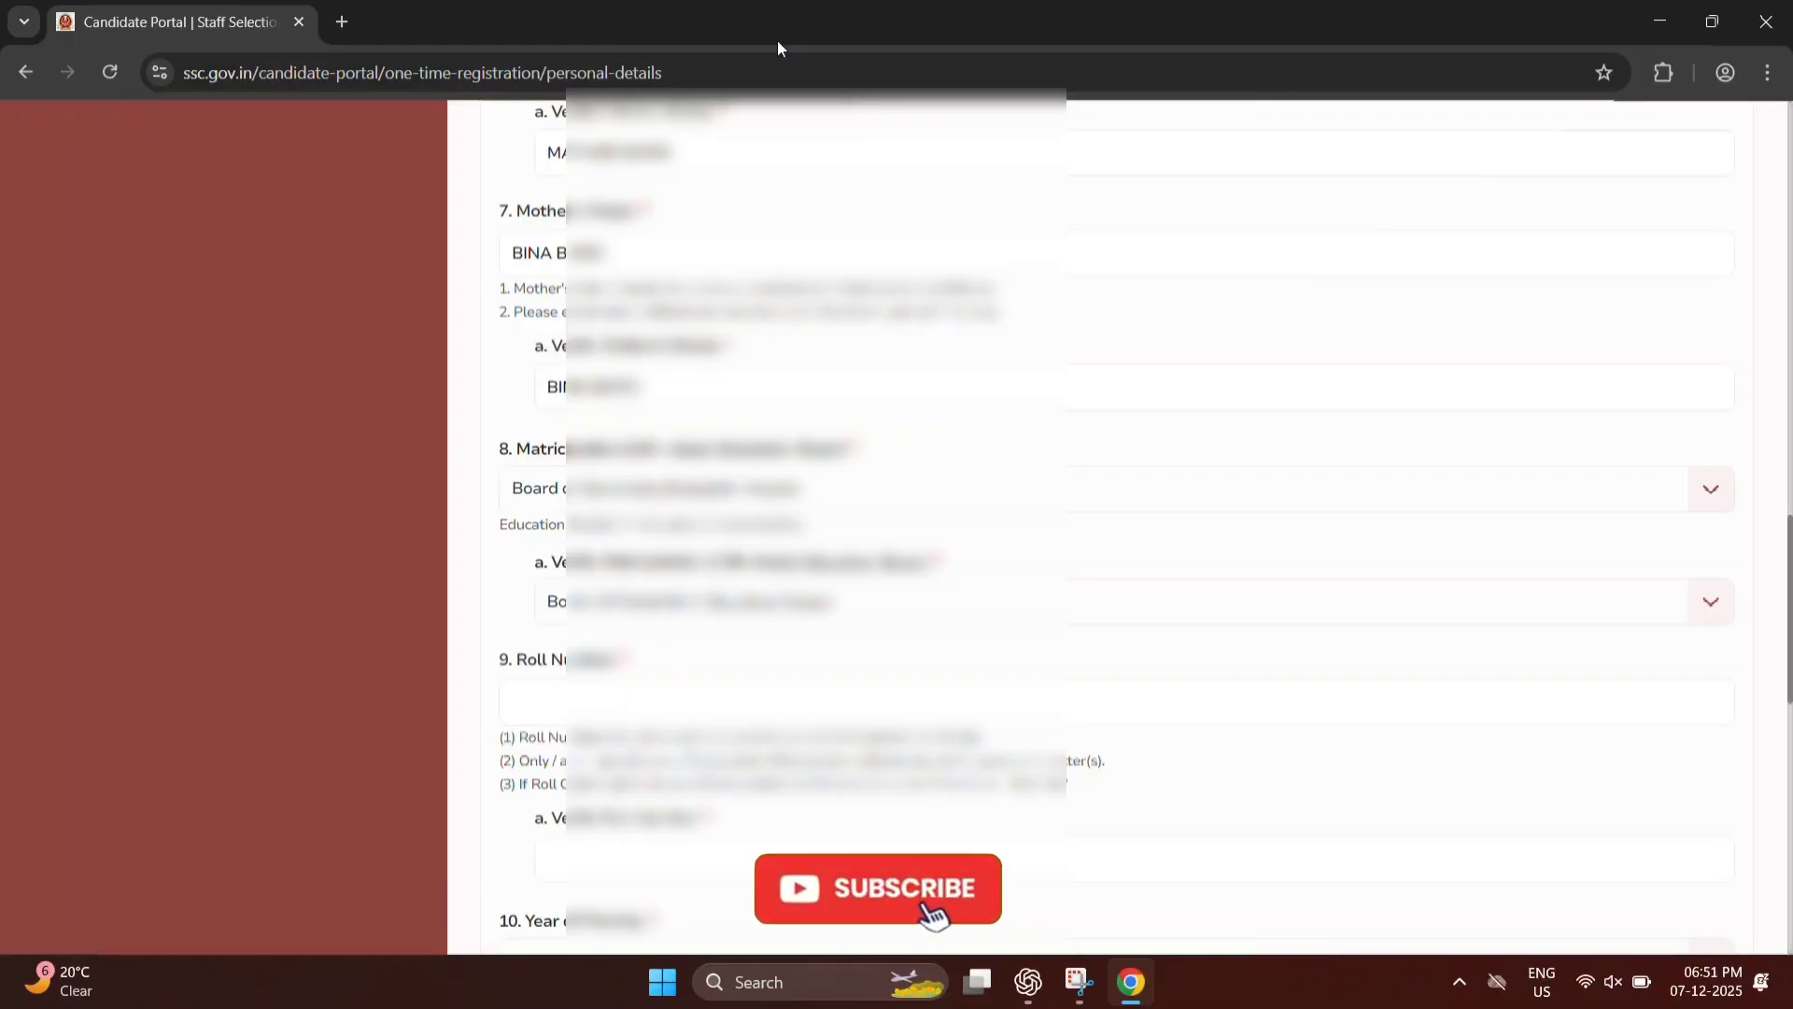
left_click(777, 41)
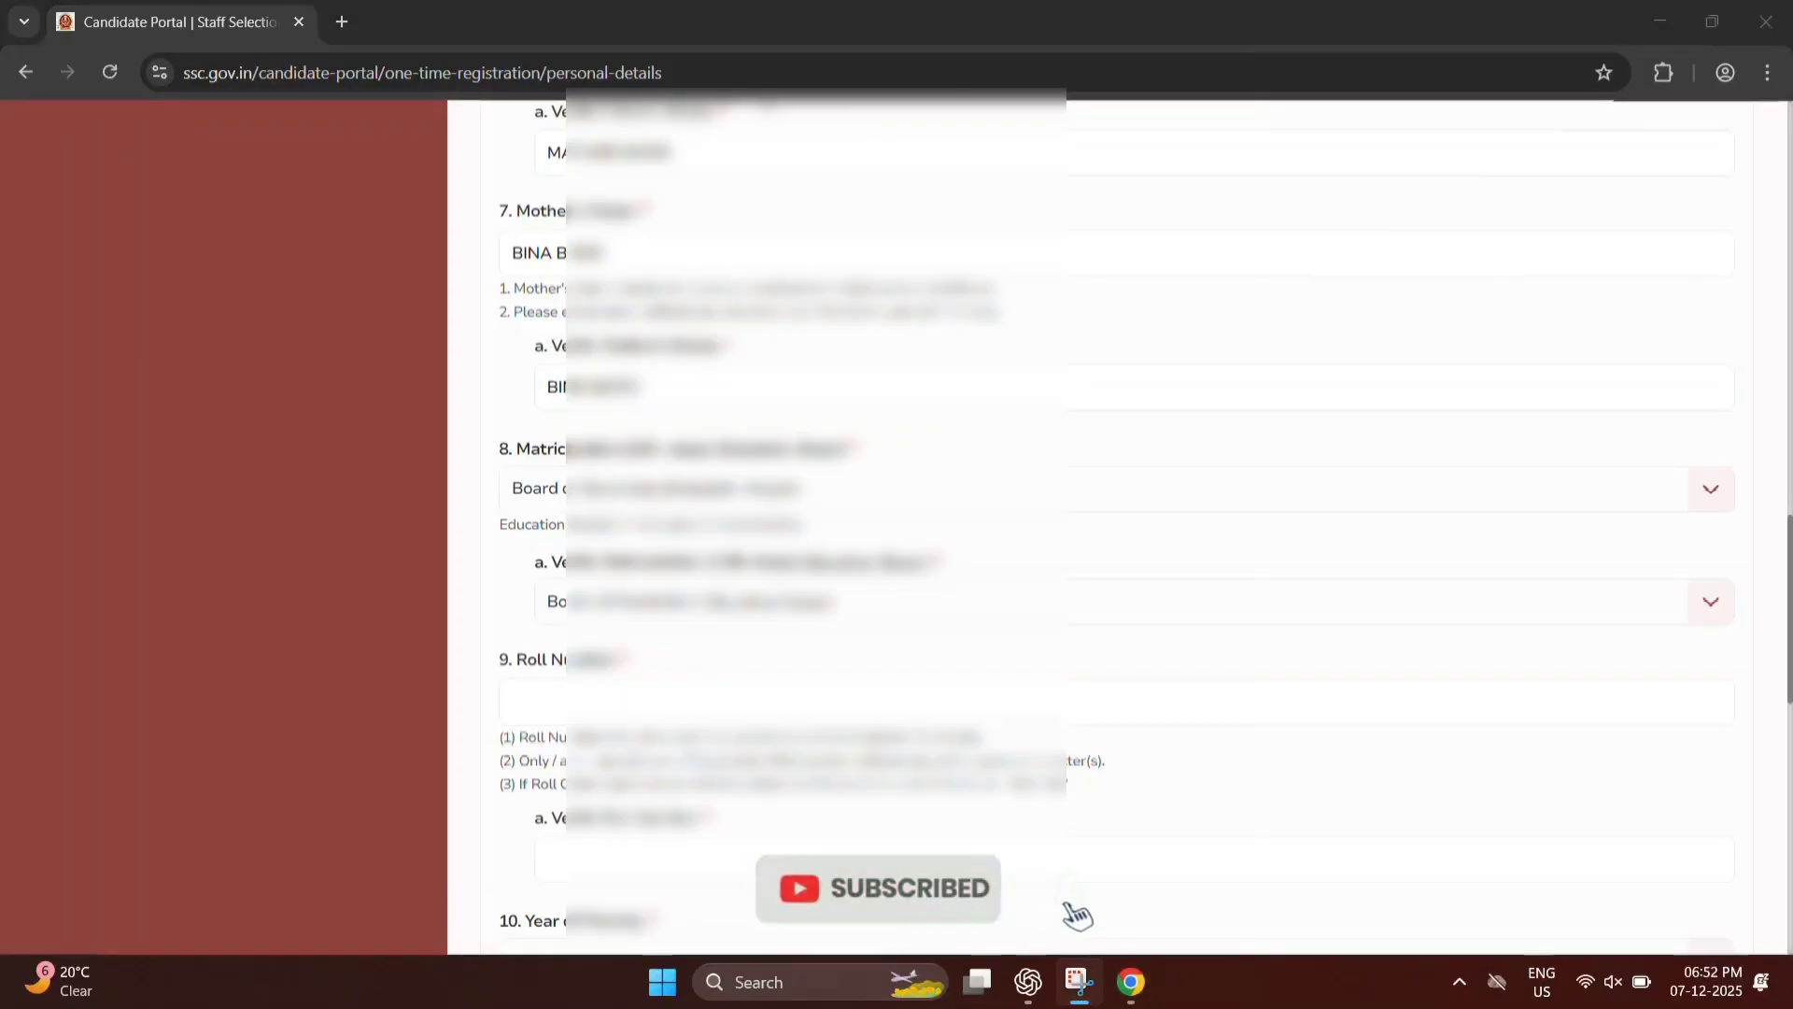
scroll(816, 523, "down", 1)
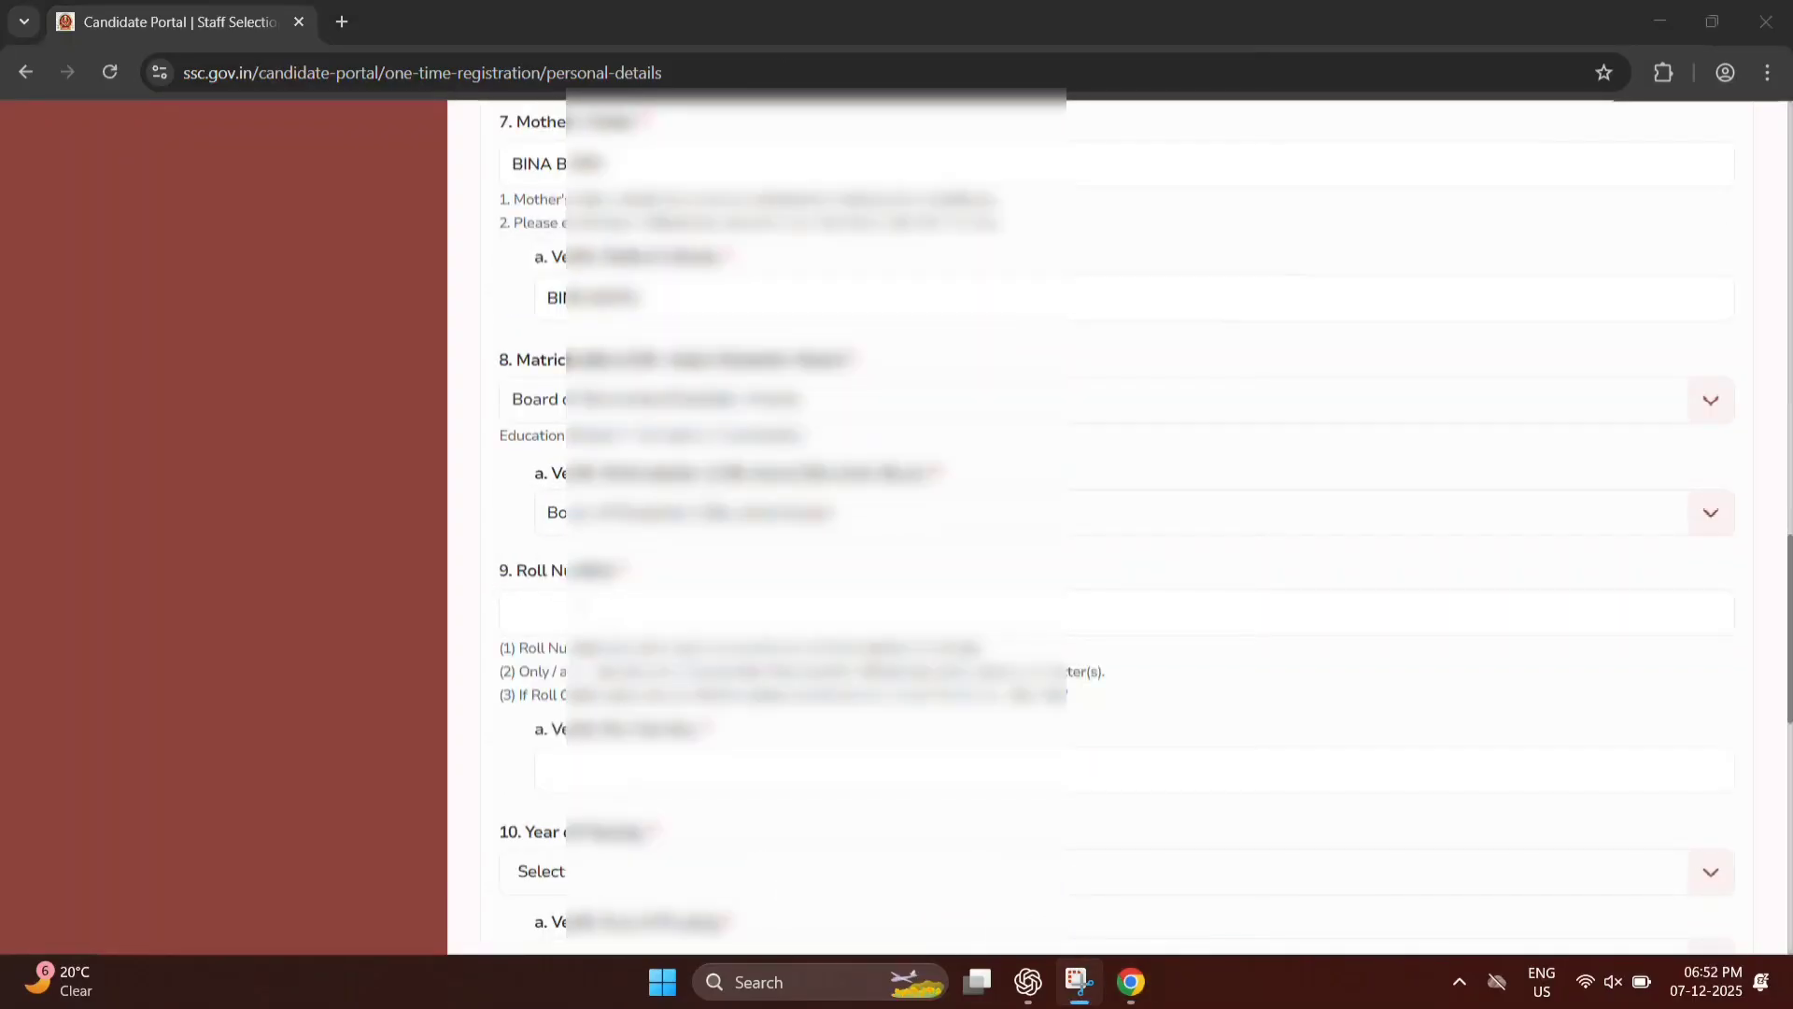
Step: Enter the matriculation roll number and re-enter the same number in the Verify Roll Number field
left_click(591, 609)
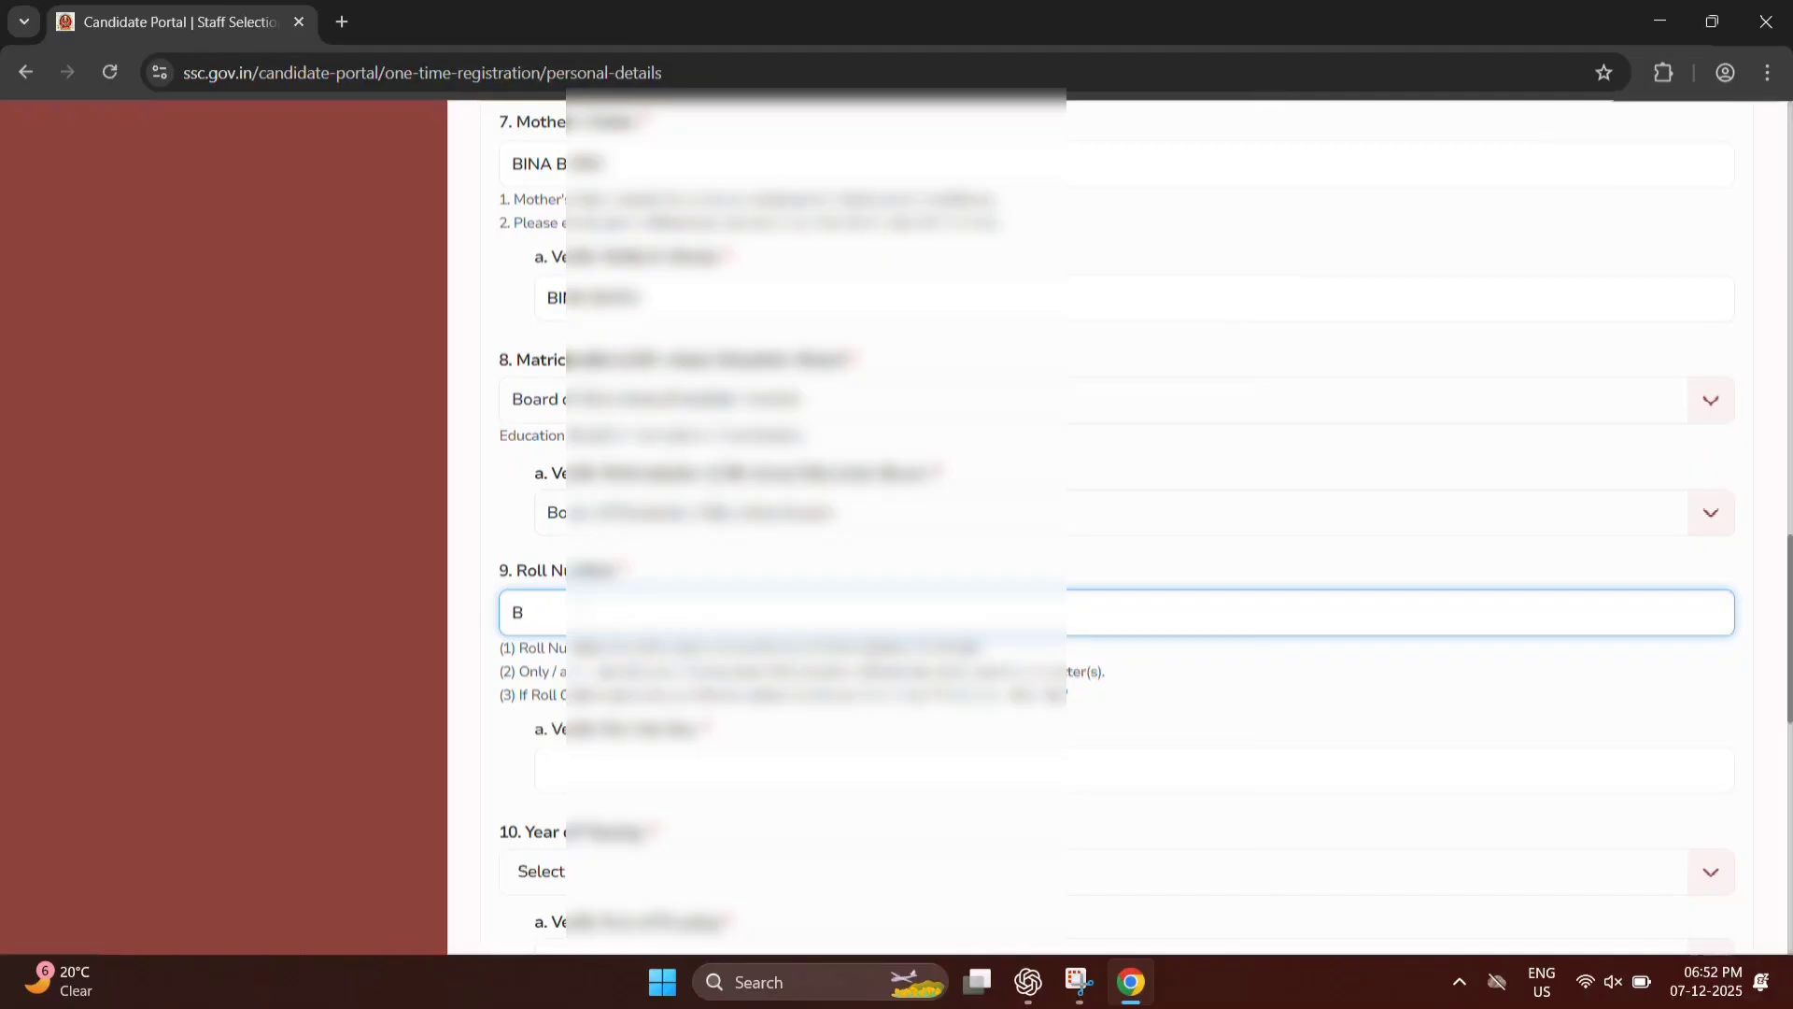
type("27")
left_click(626, 772)
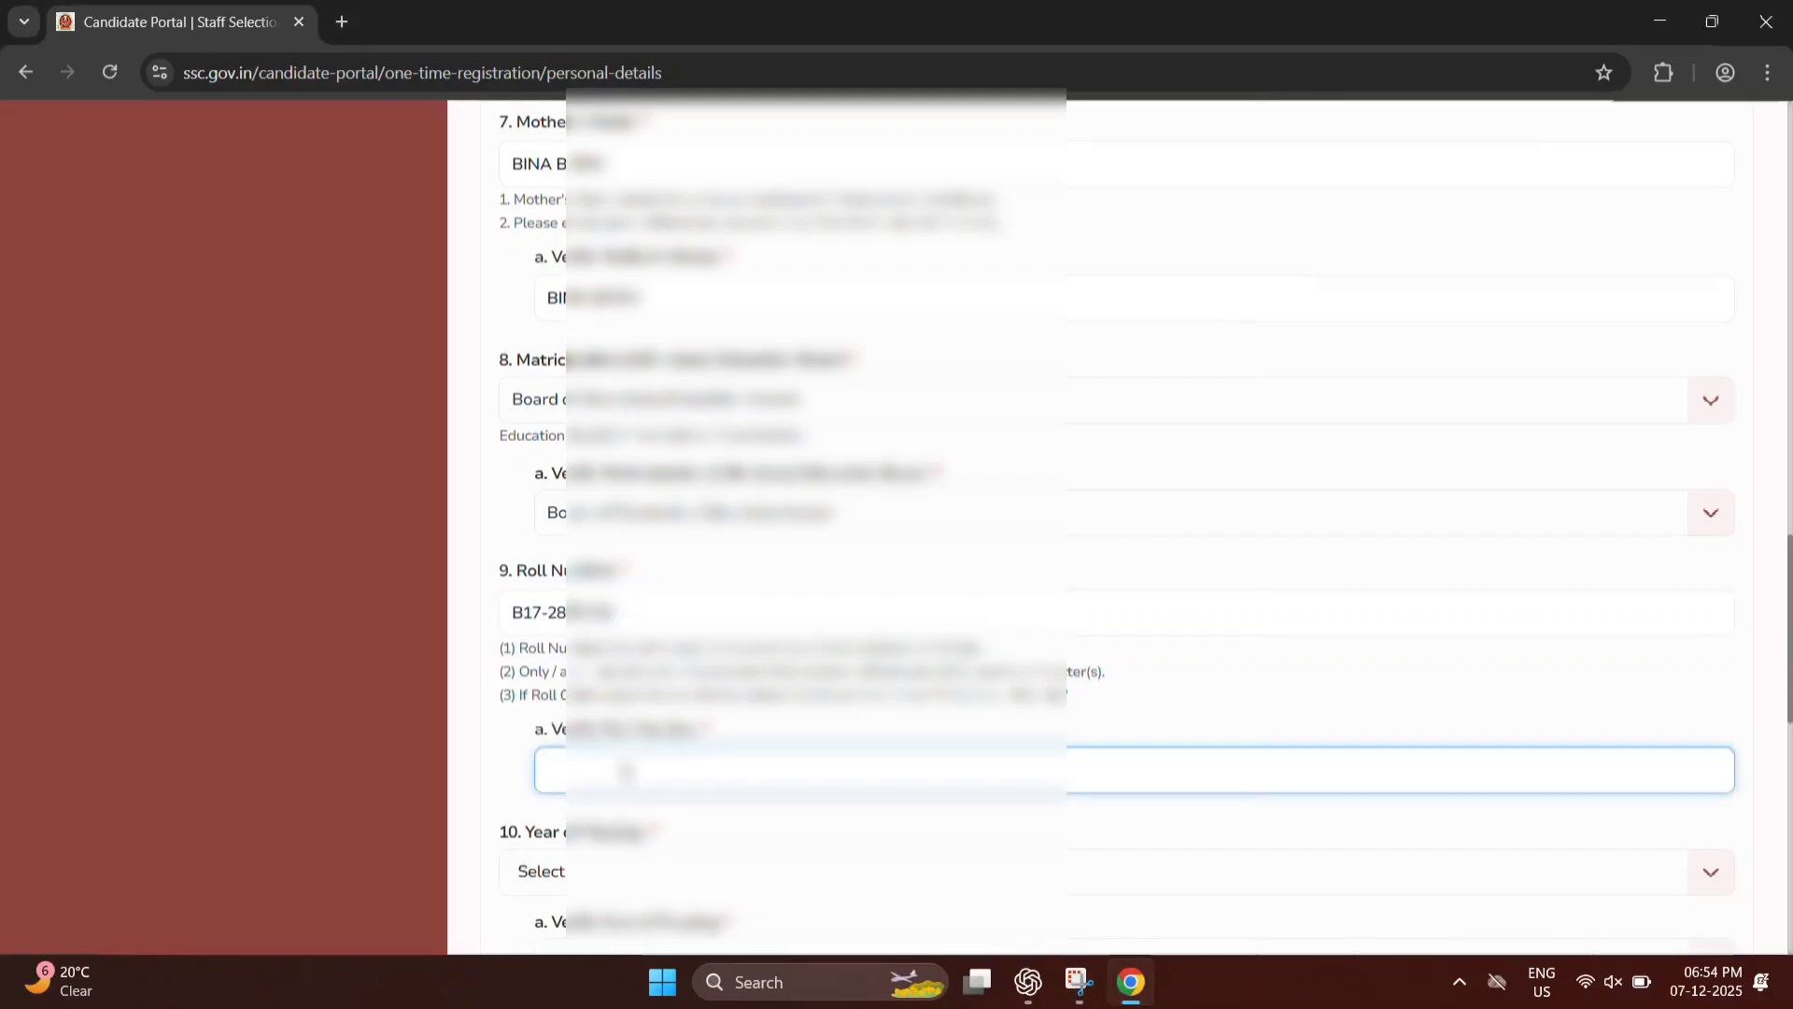
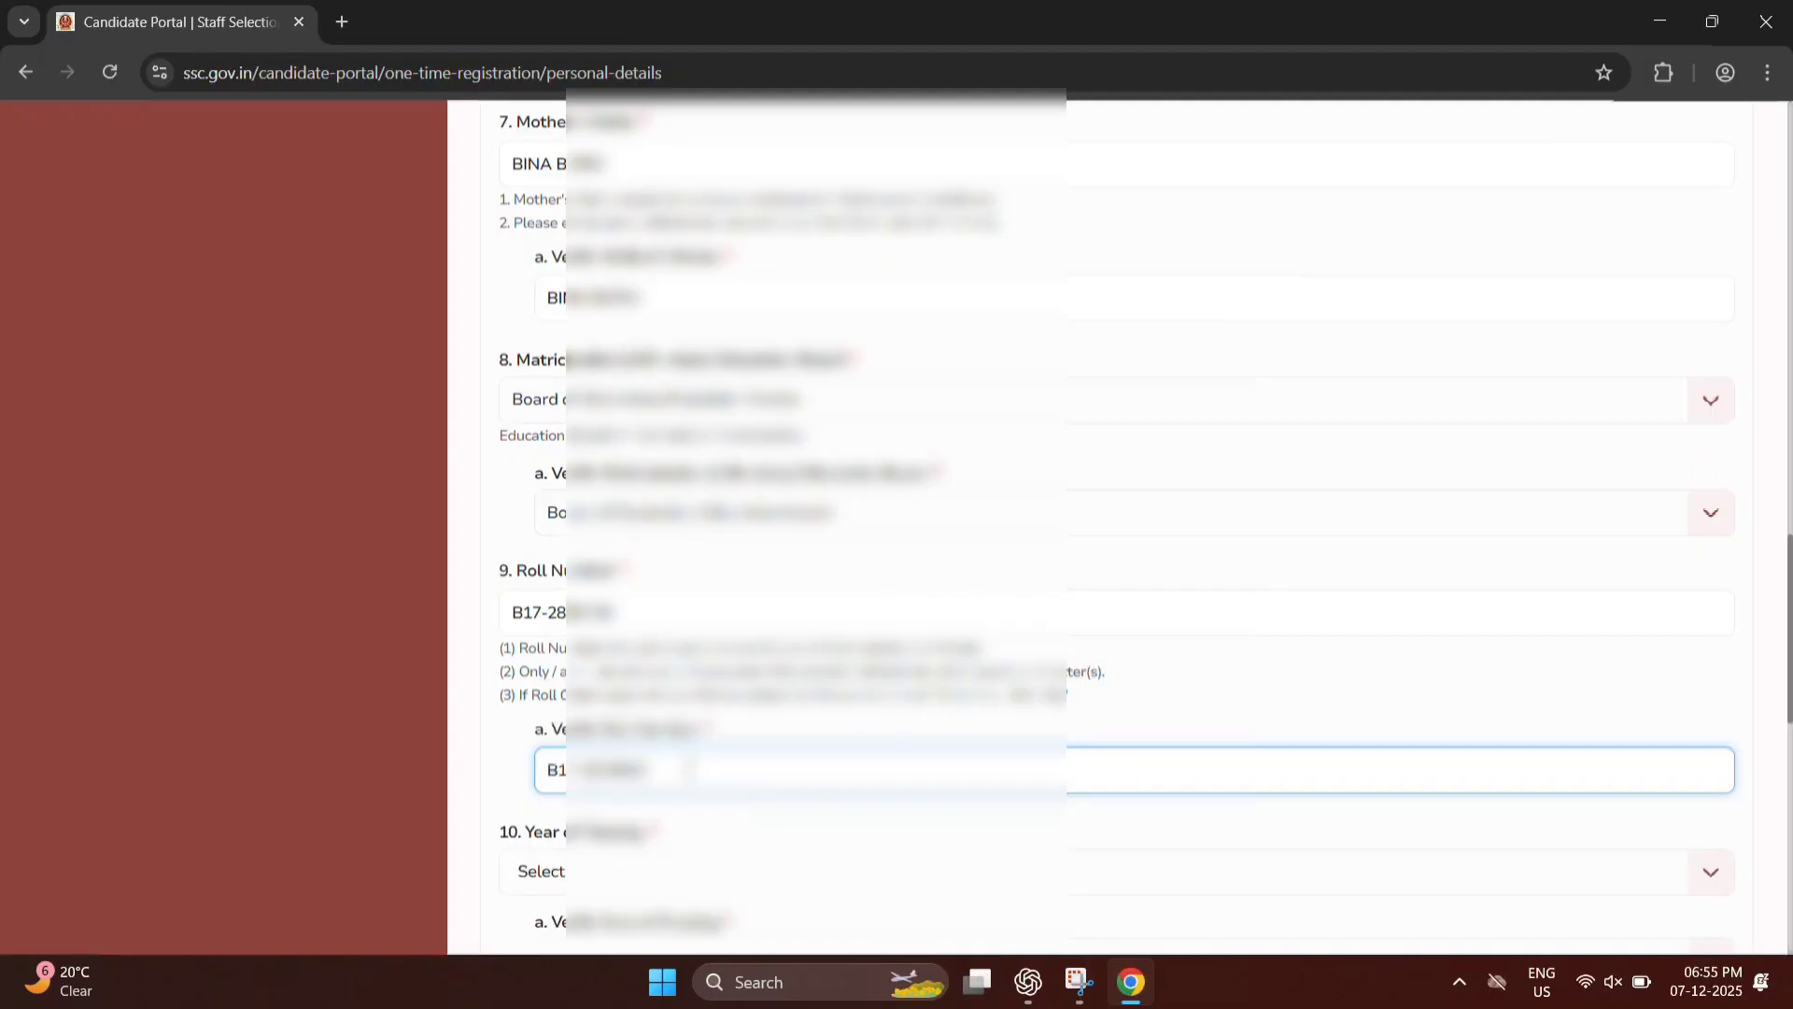
scroll(689, 769, "down", 1)
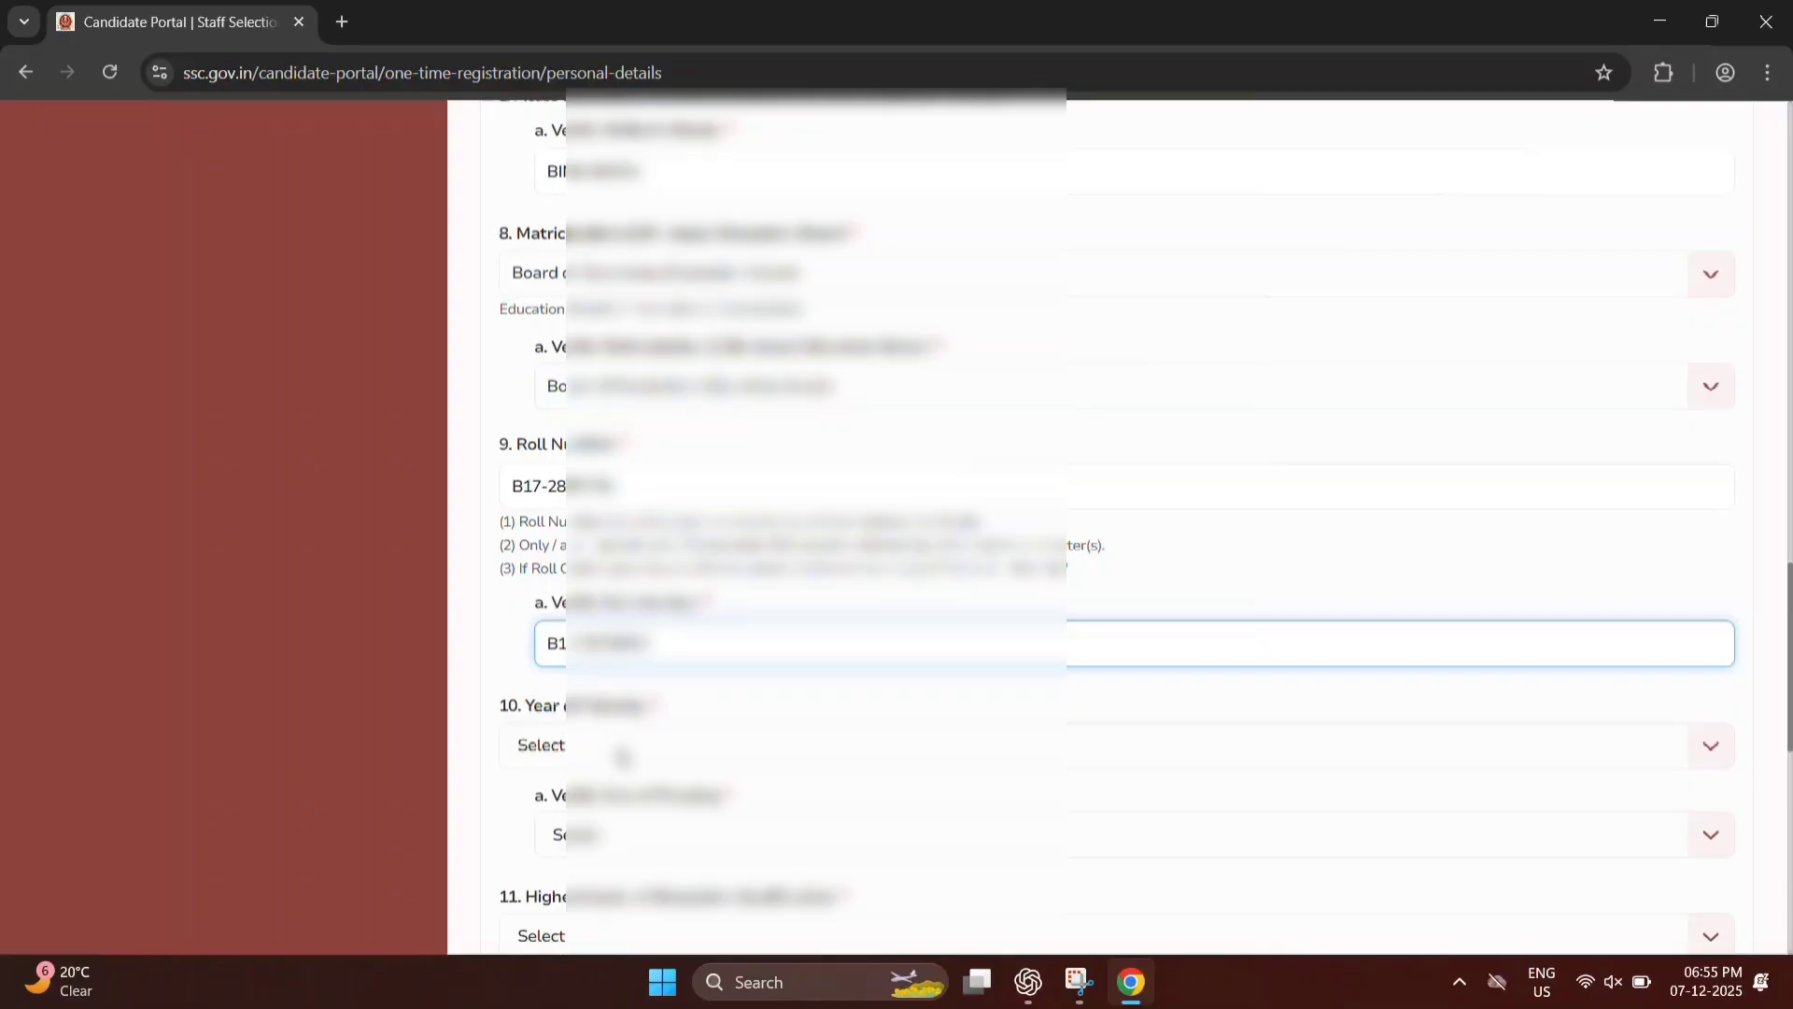
Step: Choose 2017 in both the Year of Passing and Verify Year of Passing dropdowns
left_click(623, 757)
scroll(559, 841, "down", 3)
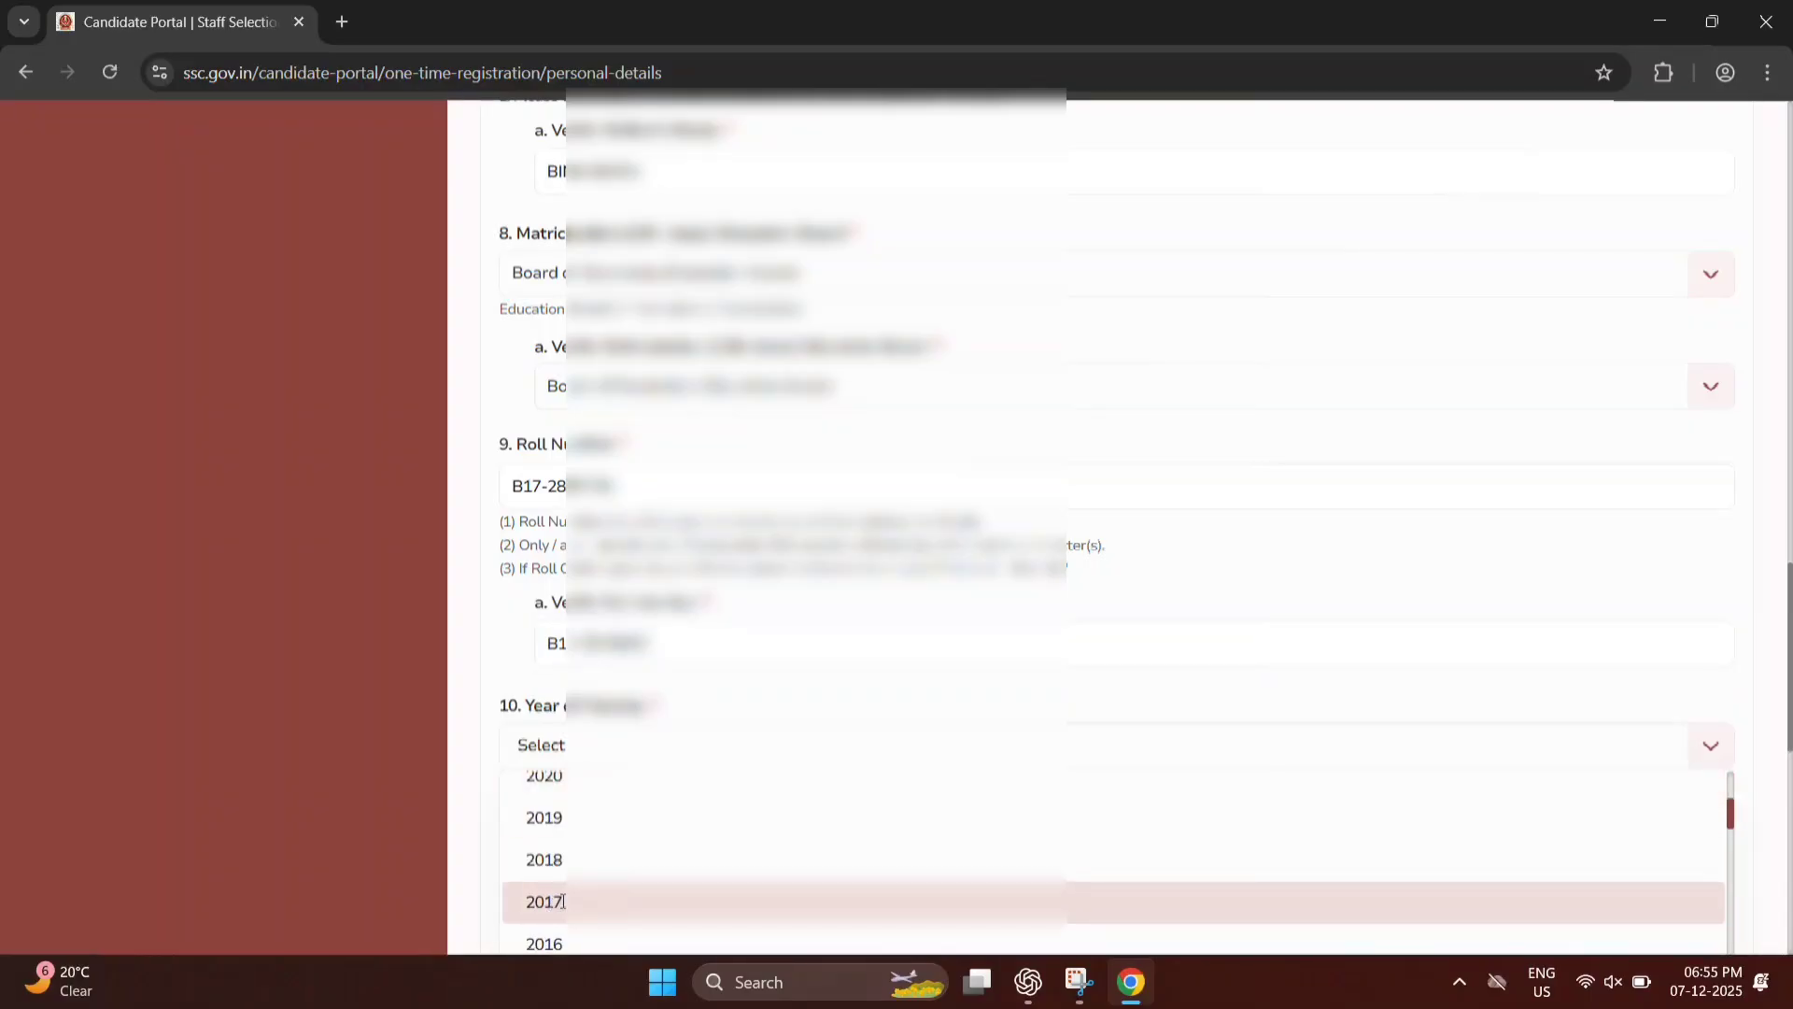
left_click(562, 901)
scroll(788, 654, "down", 1)
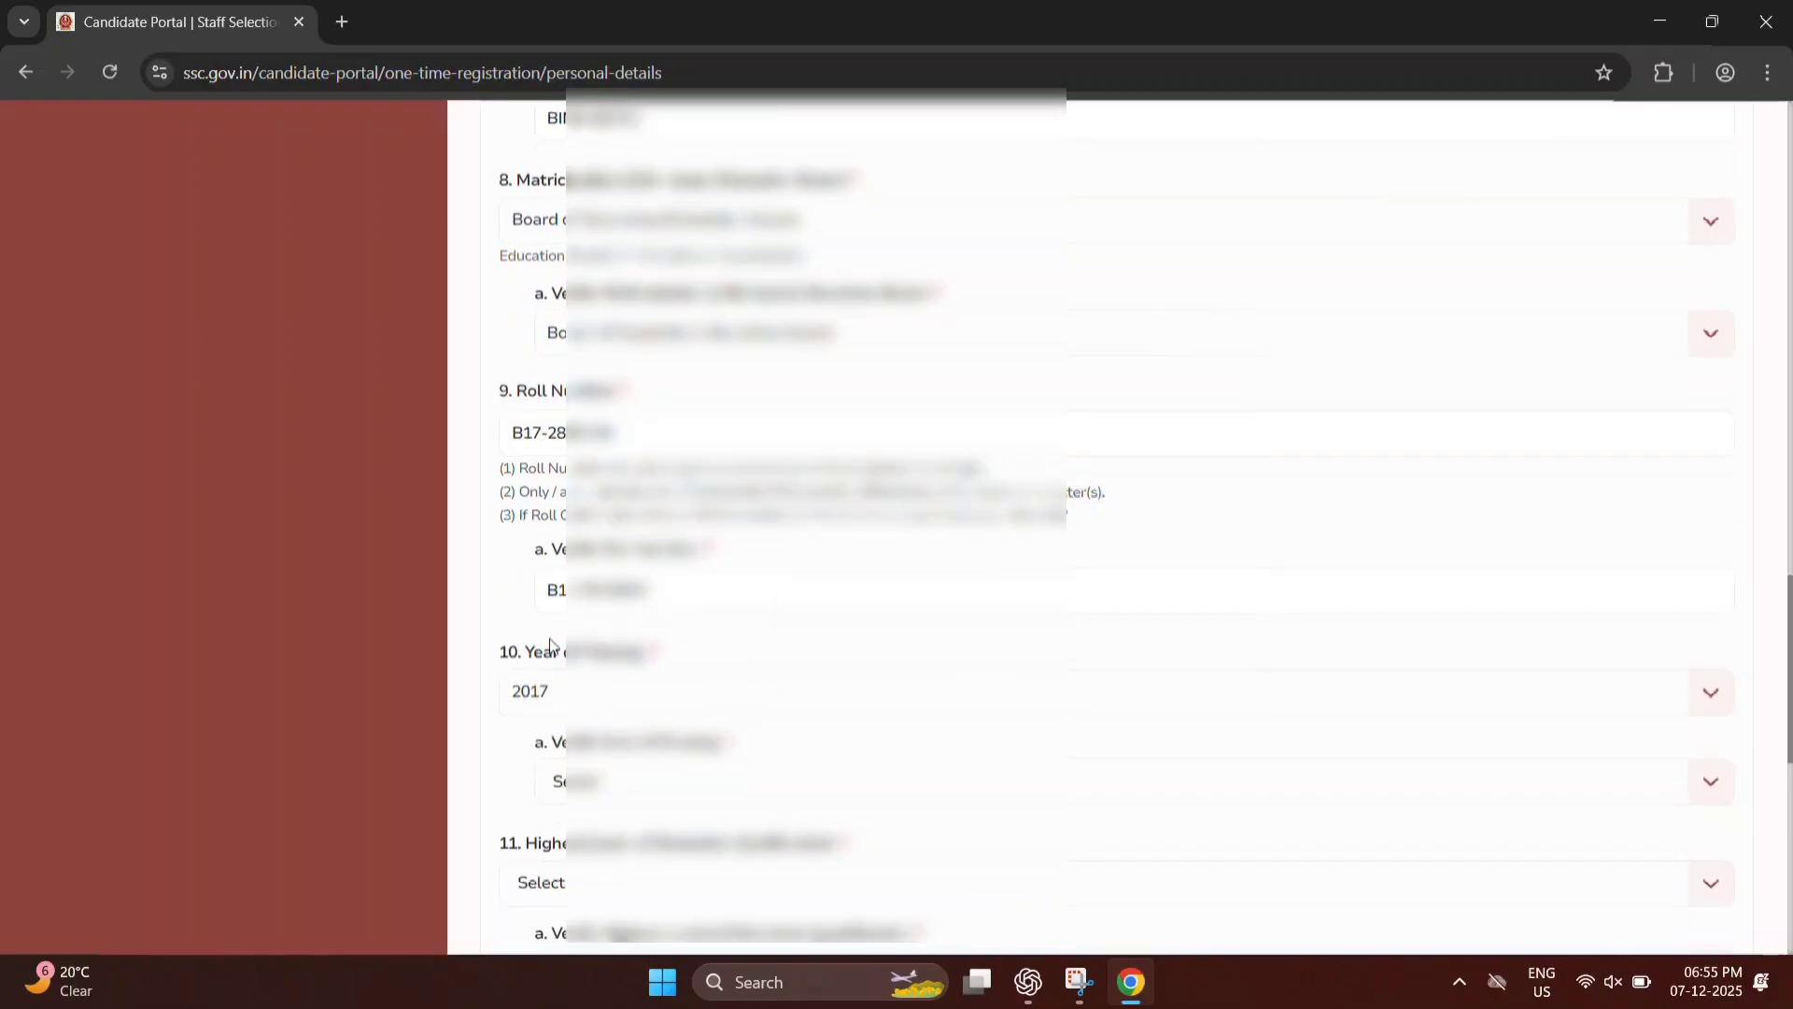
left_click(652, 787)
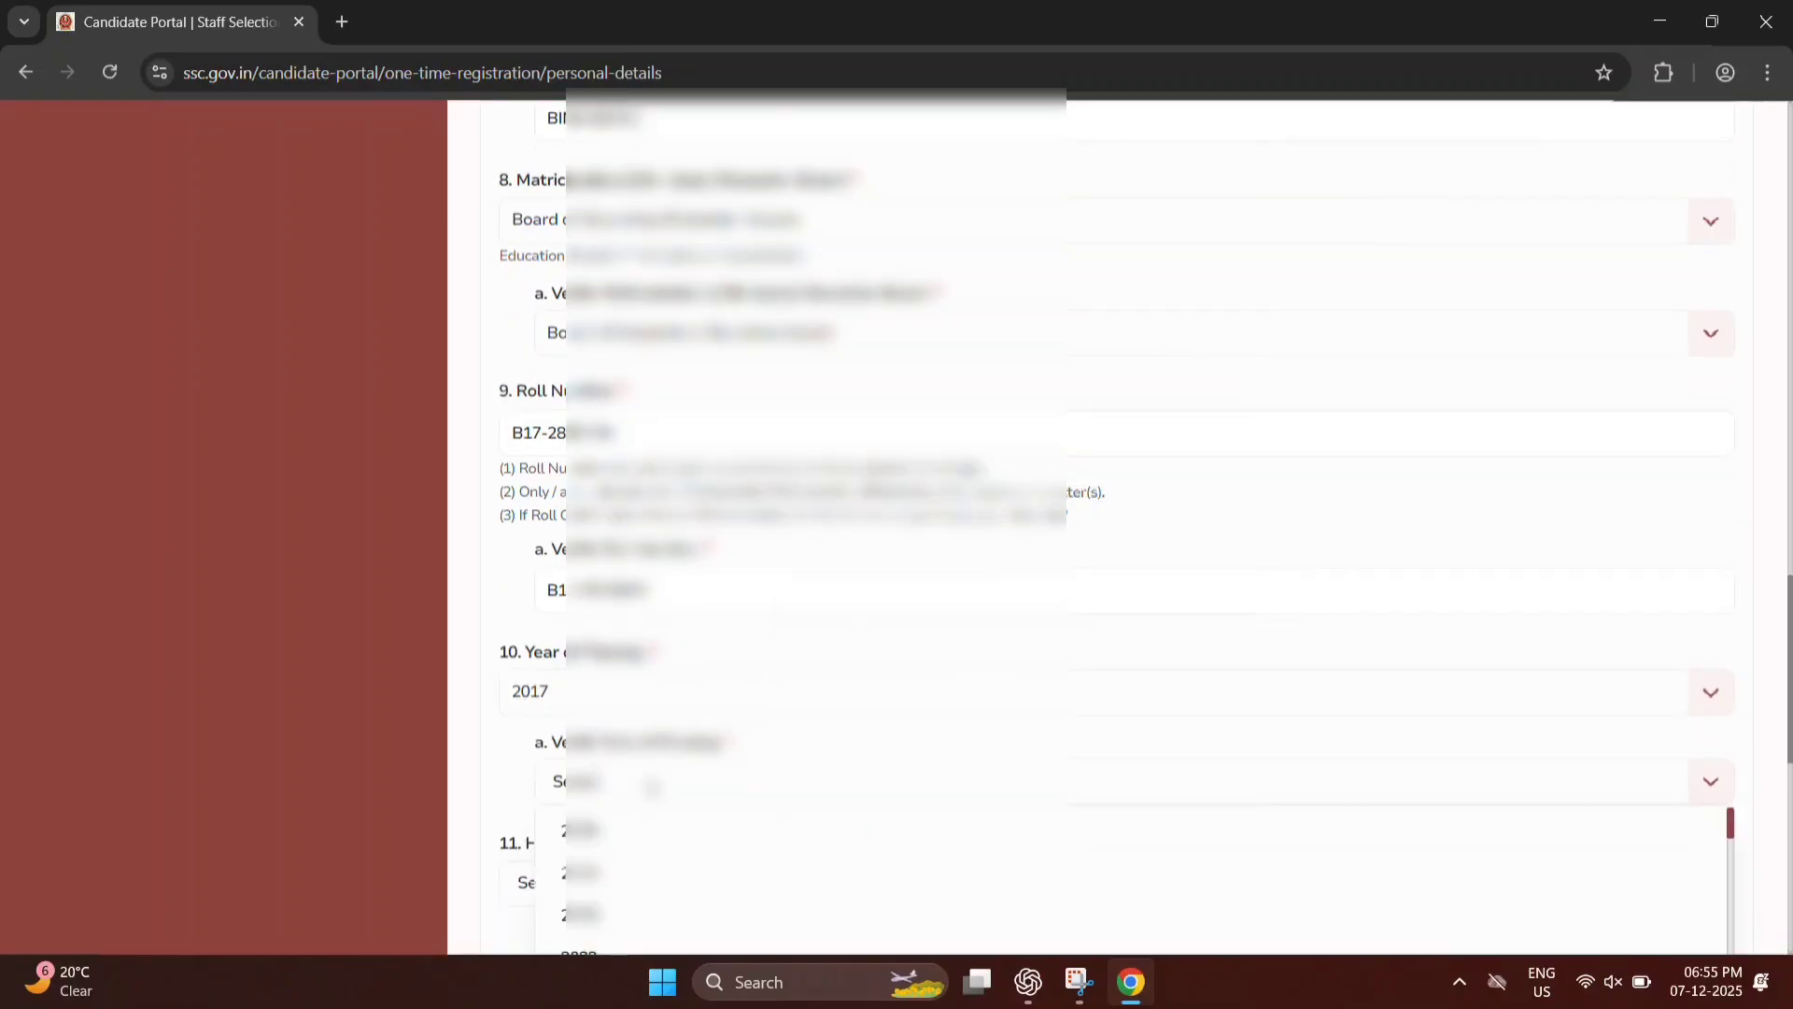
scroll(633, 873, "down", 1)
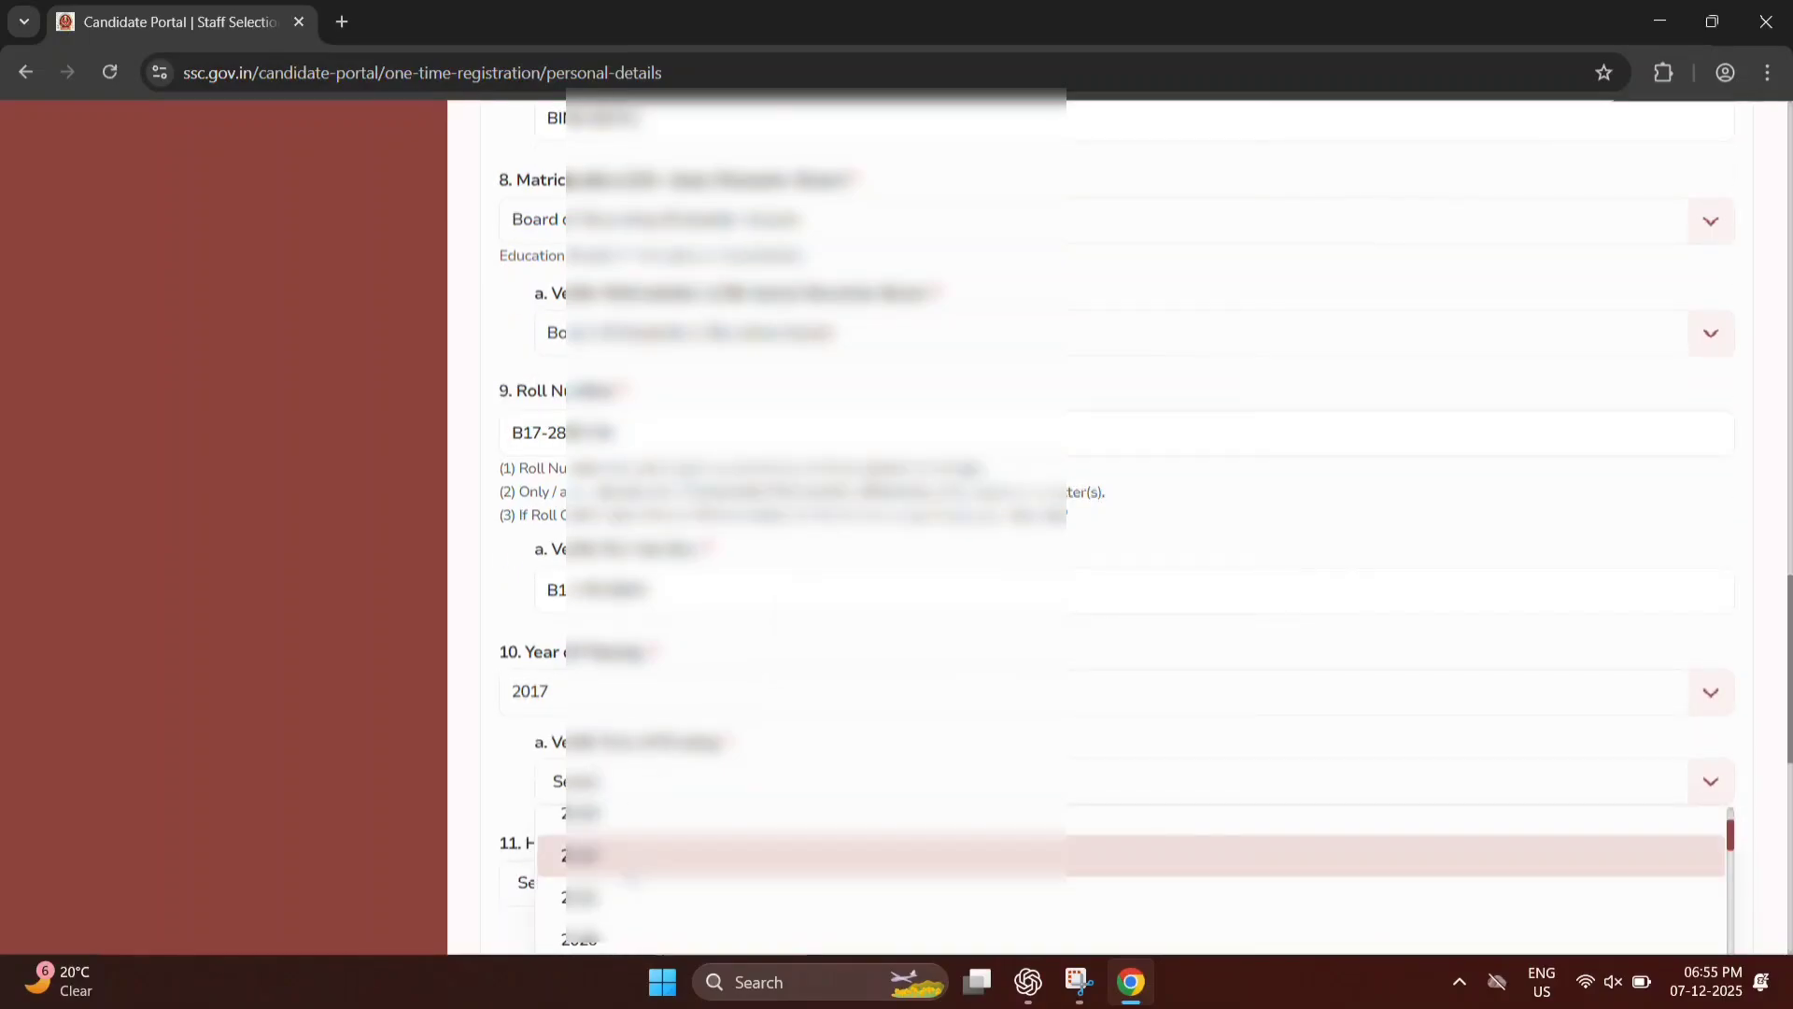
scroll(632, 873, "down", 1)
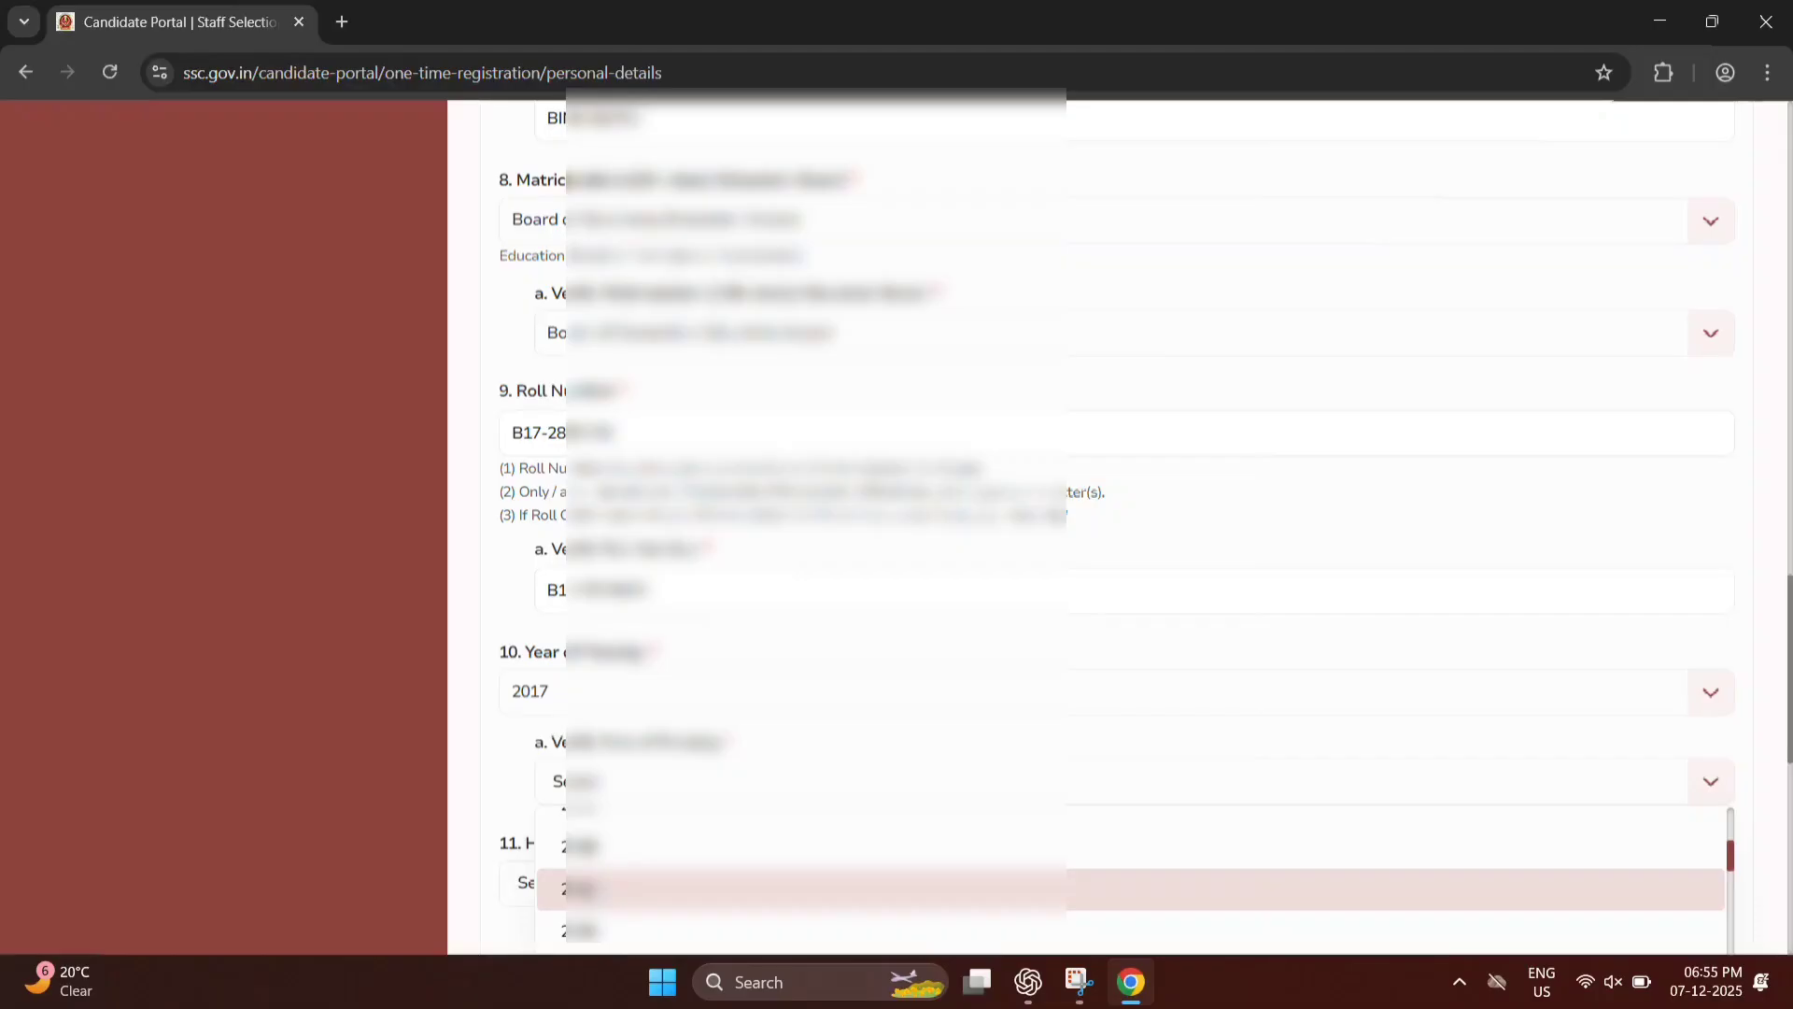
left_click(632, 888)
scroll(834, 521, "down", 3)
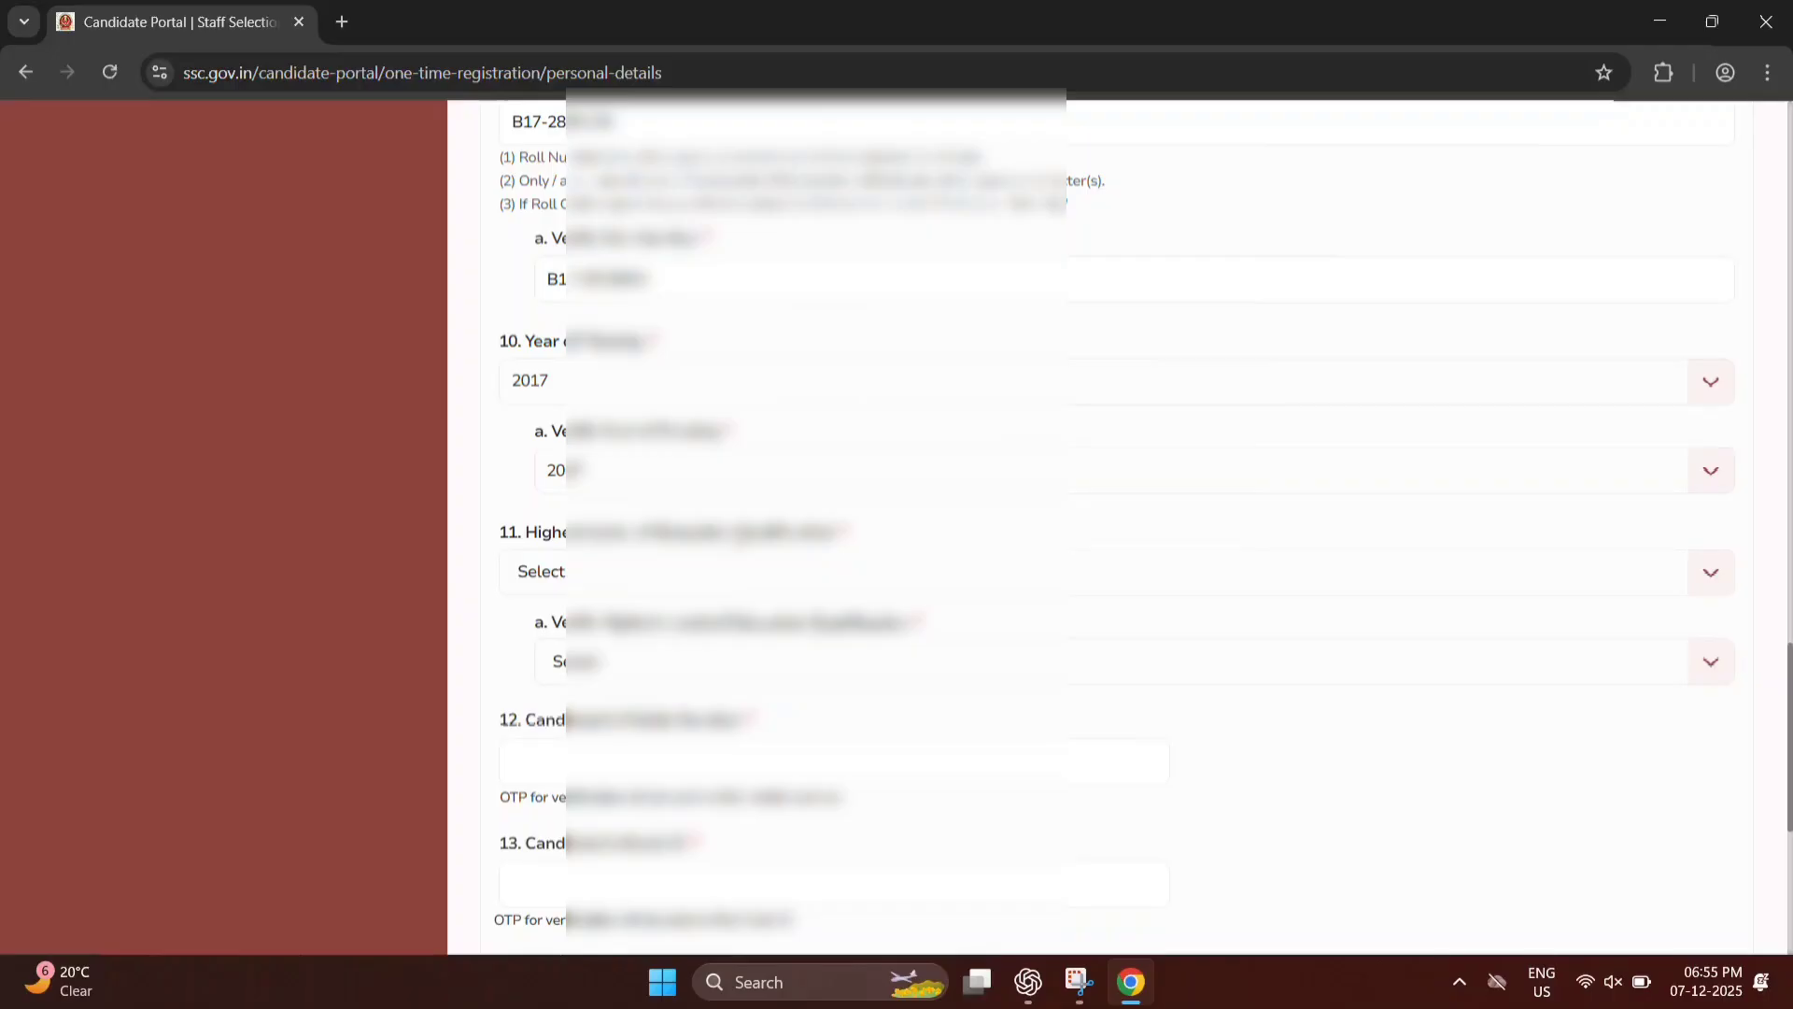
Step: Select Graduation in the Highest Level of Educational Qualification dropdown and its Verify dropdown
left_click(766, 44)
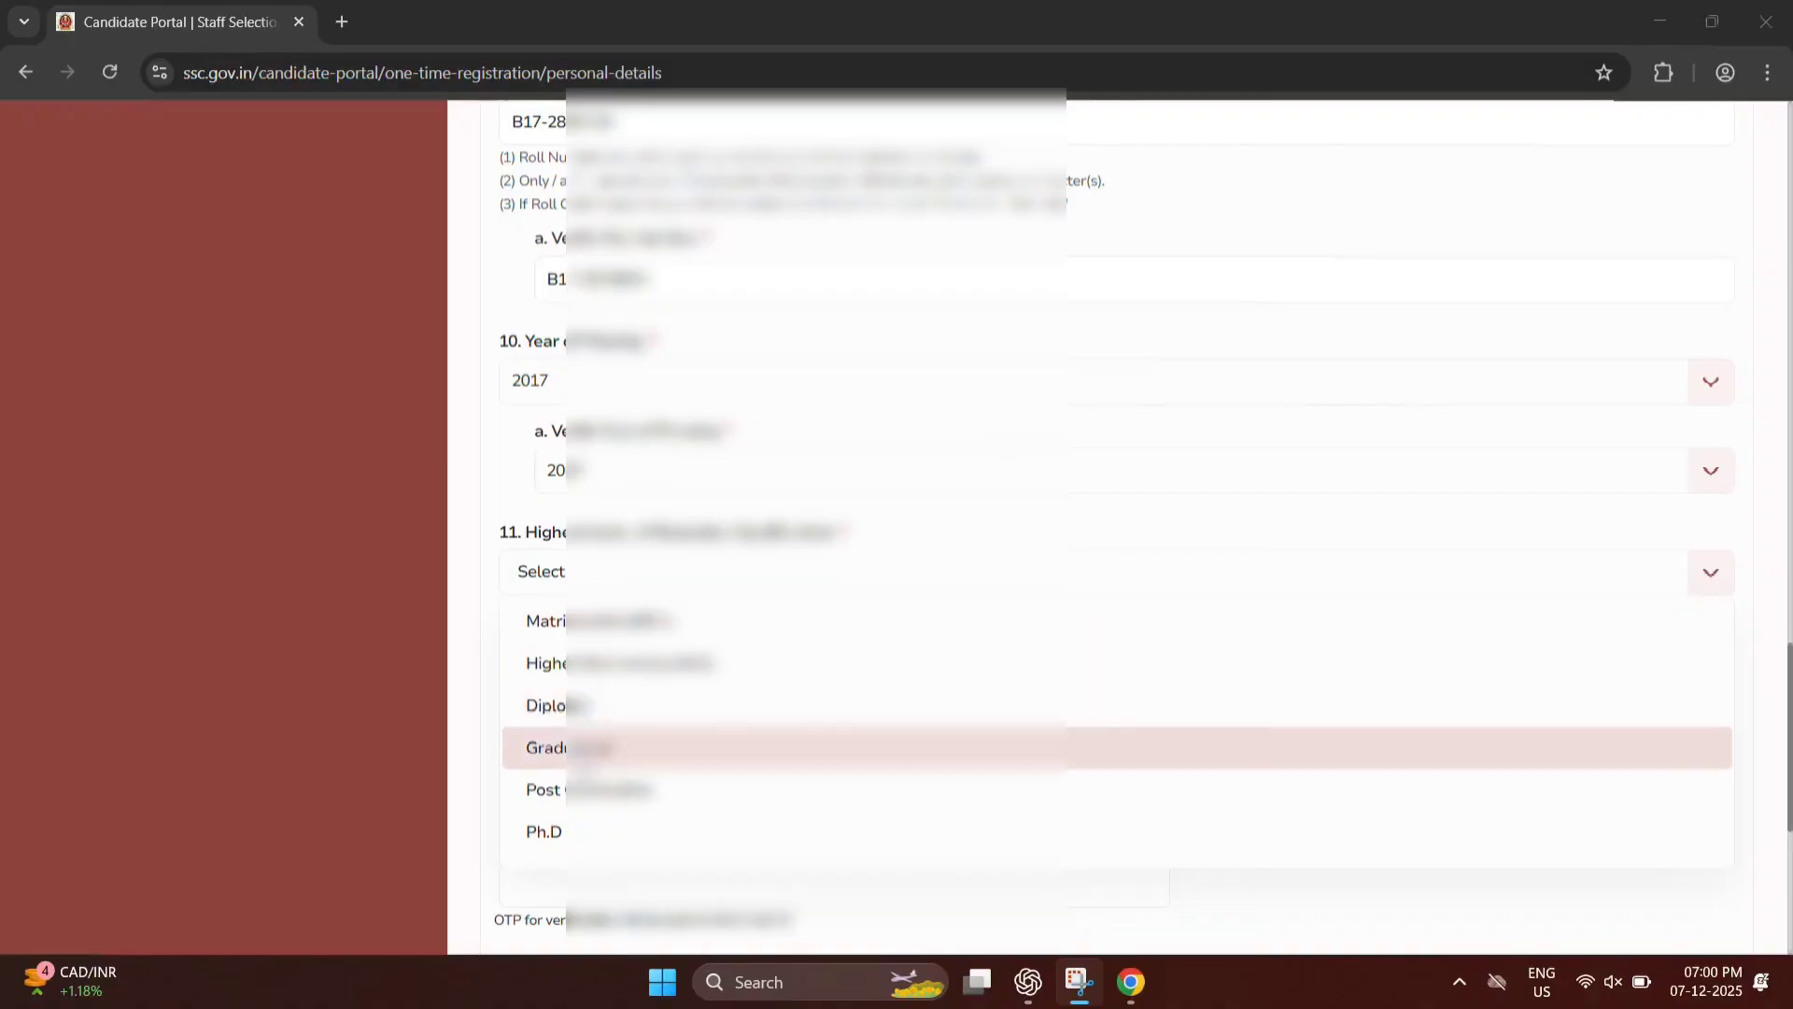
left_click(579, 751)
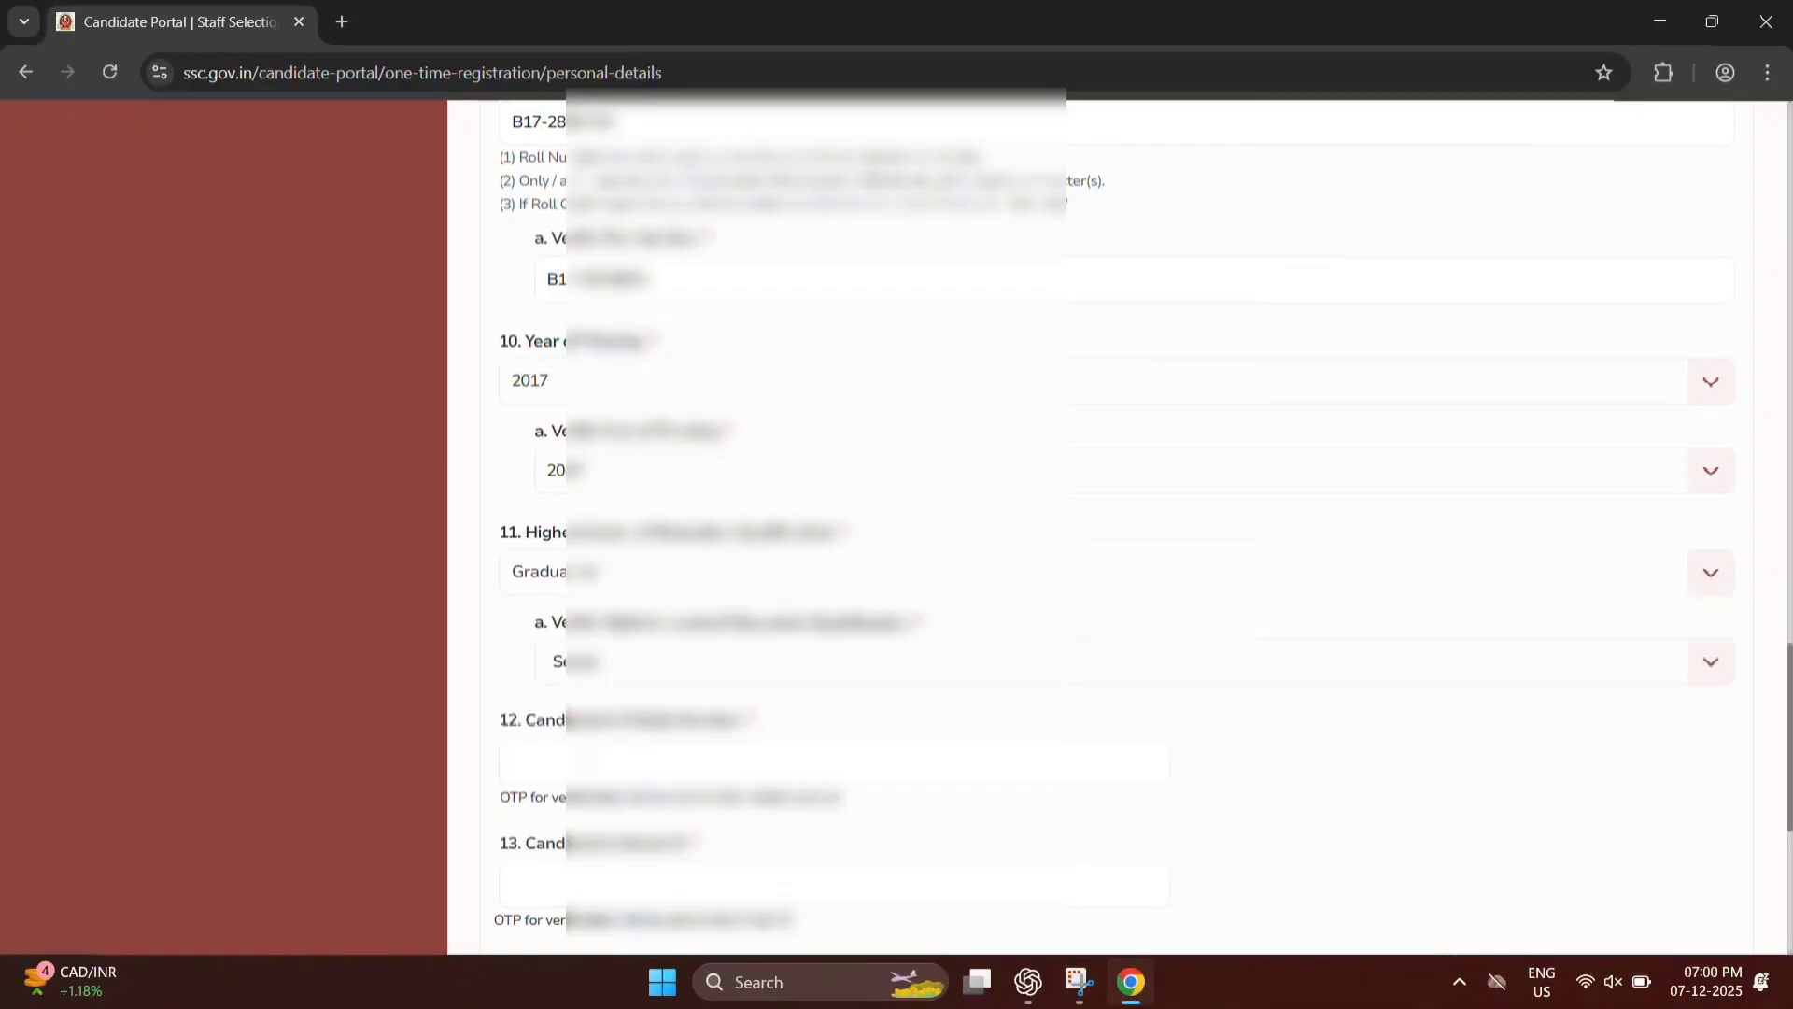
scroll(581, 754, "down", 1)
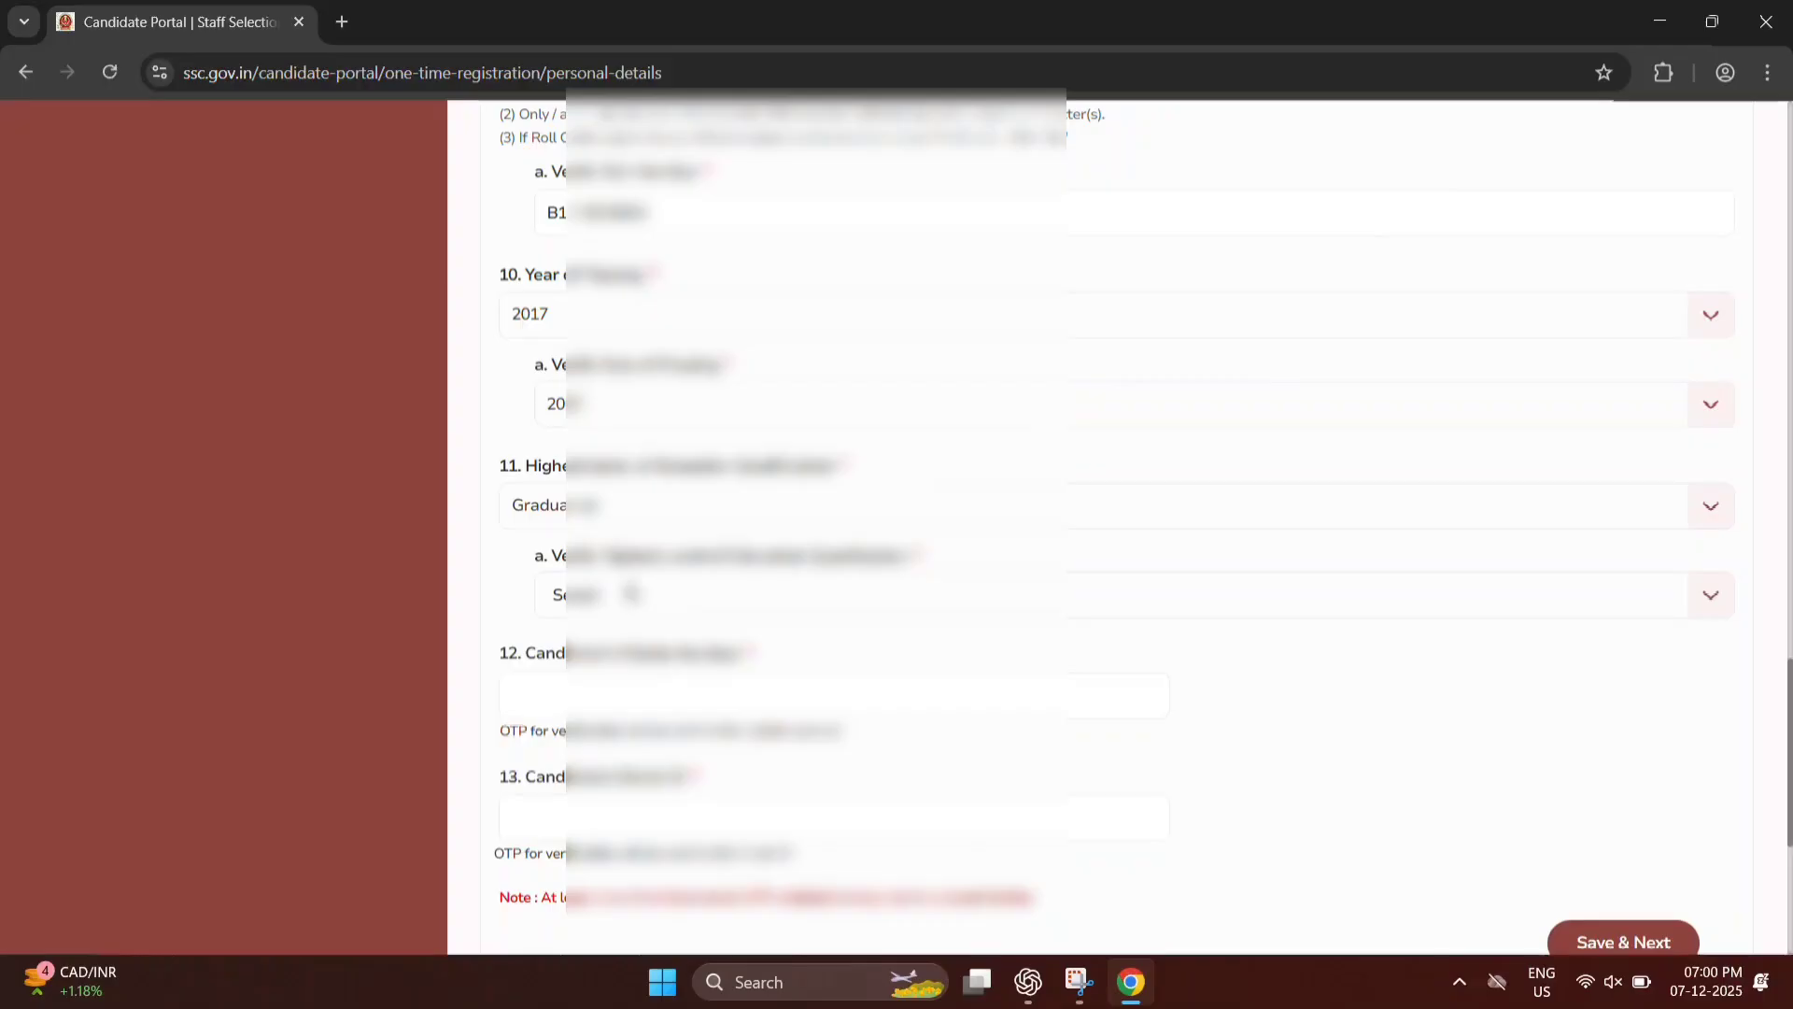
left_click(628, 594)
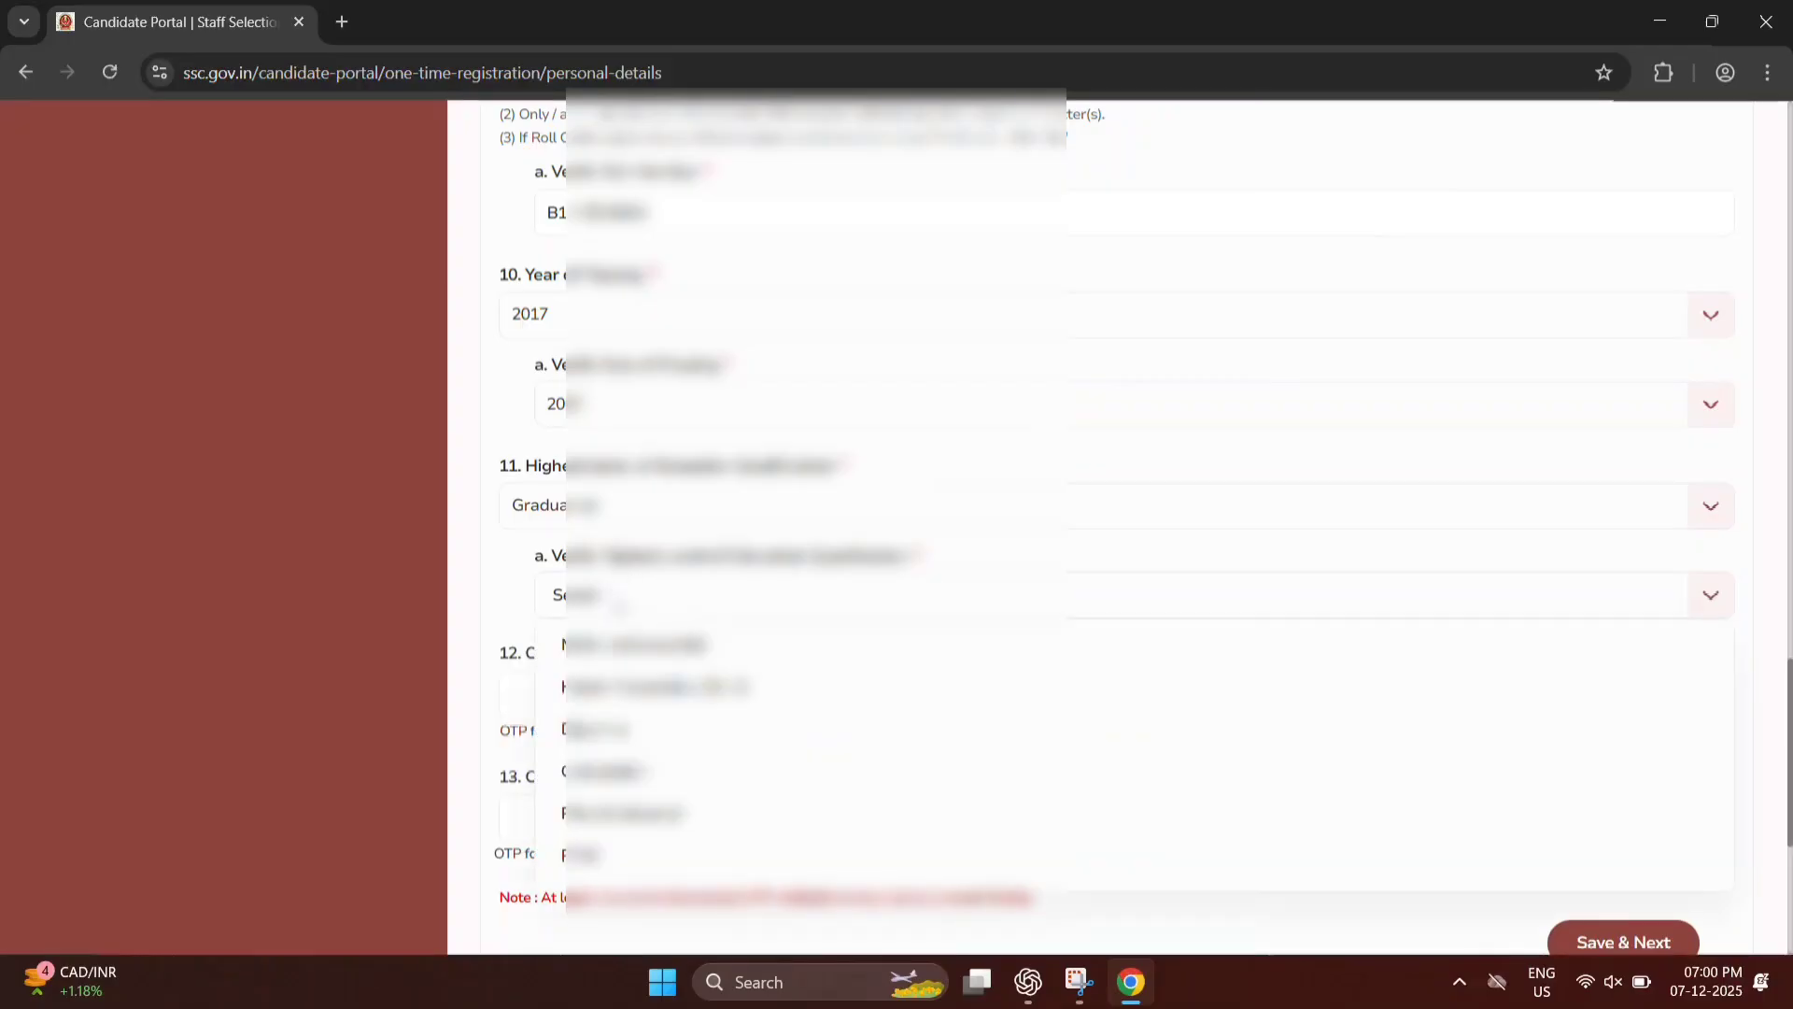
left_click(607, 771)
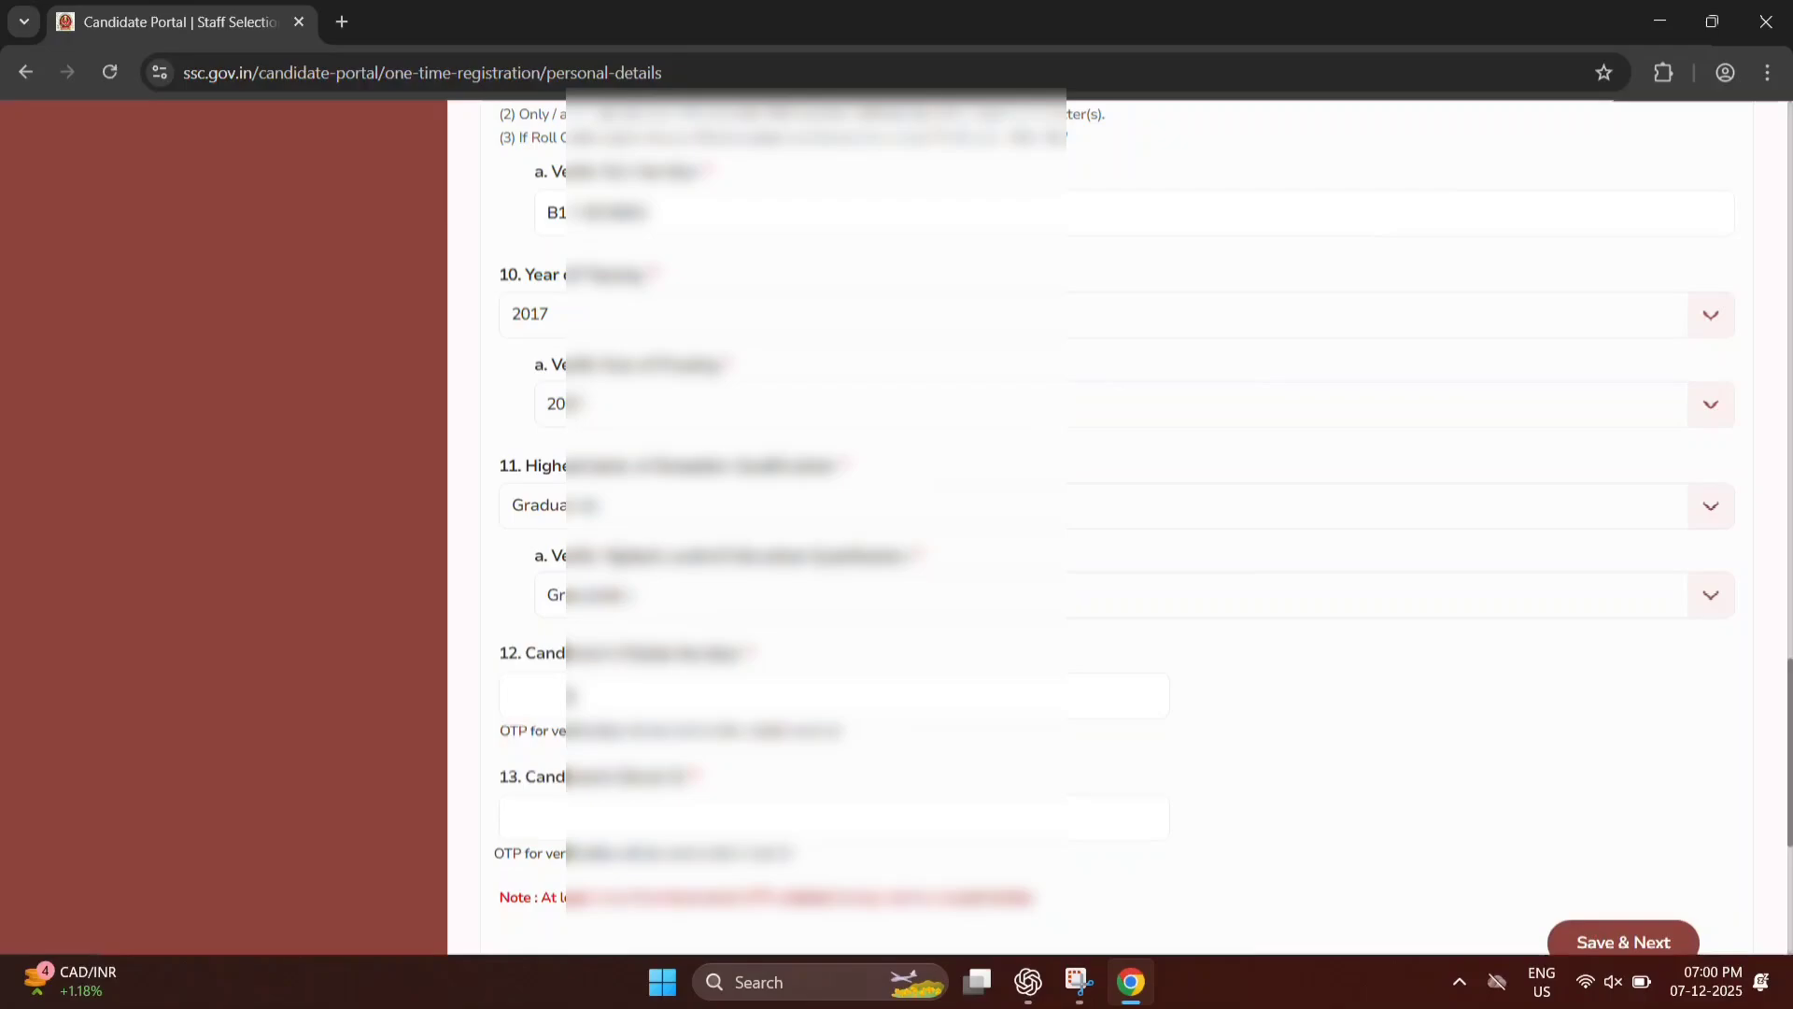
Step: Enter the candidate's mobile number in field 12 and request an OTP for it
left_click(548, 689)
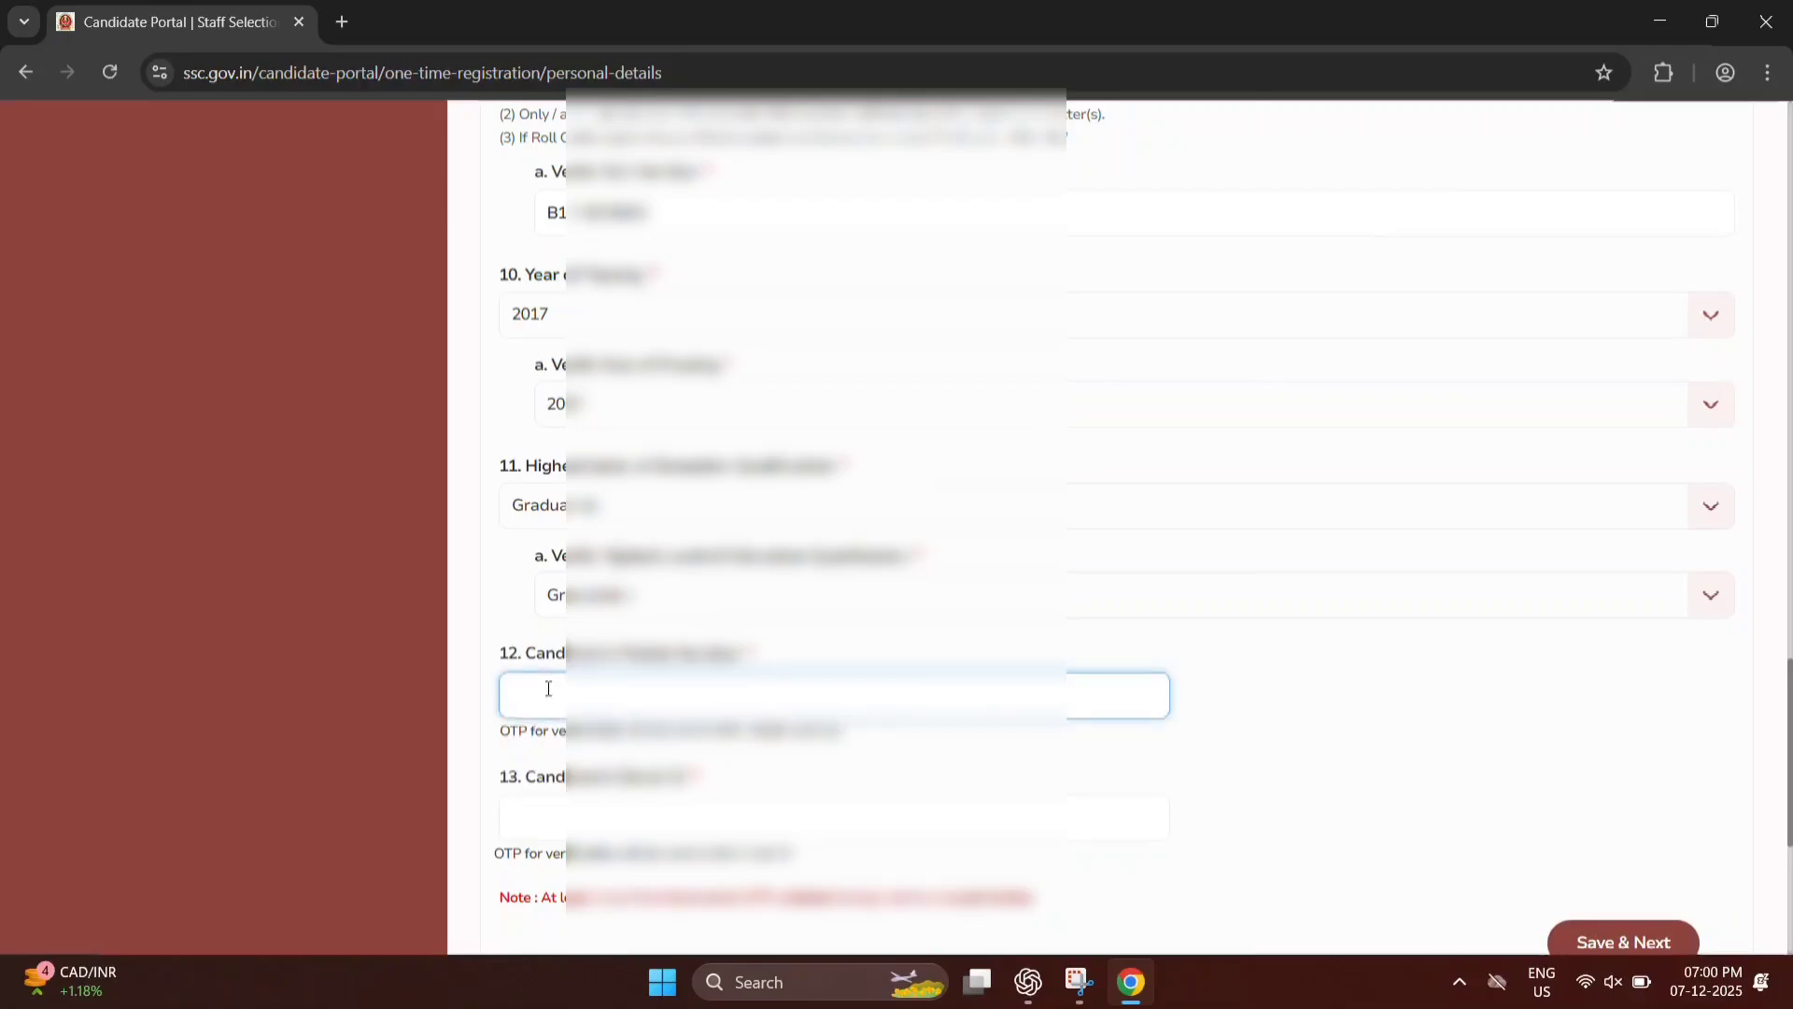
type("600")
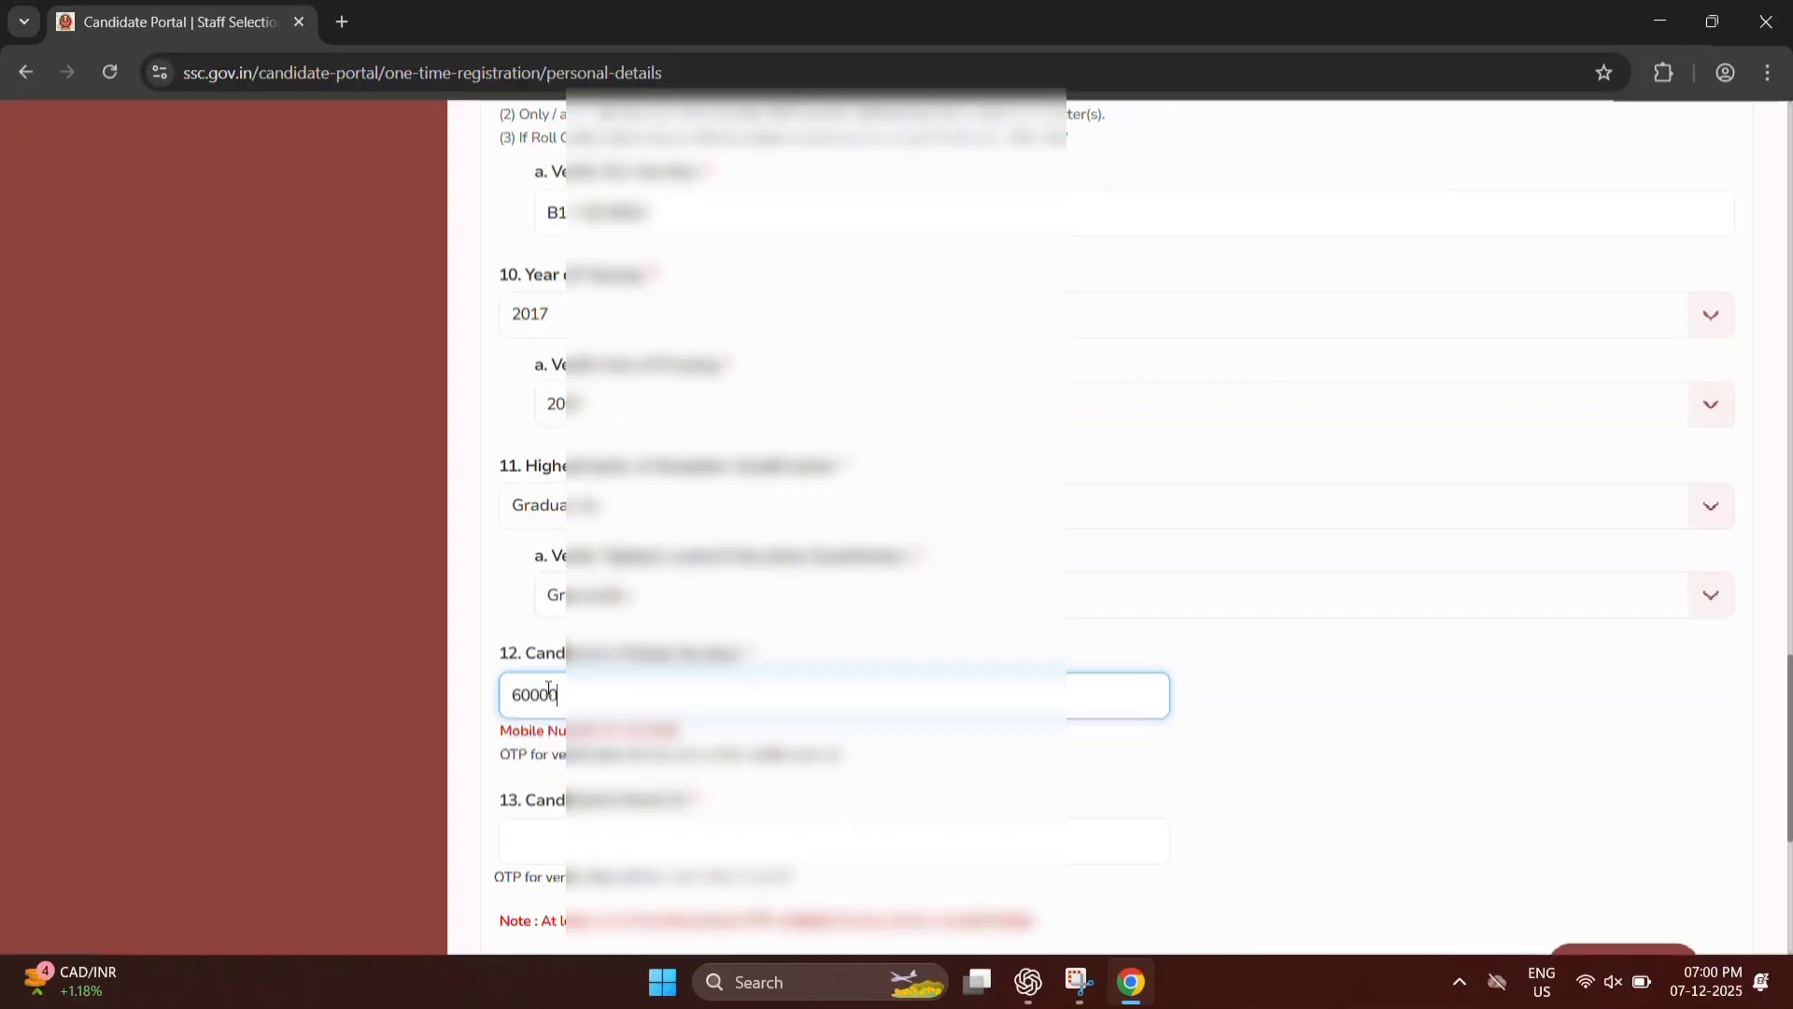
type("009")
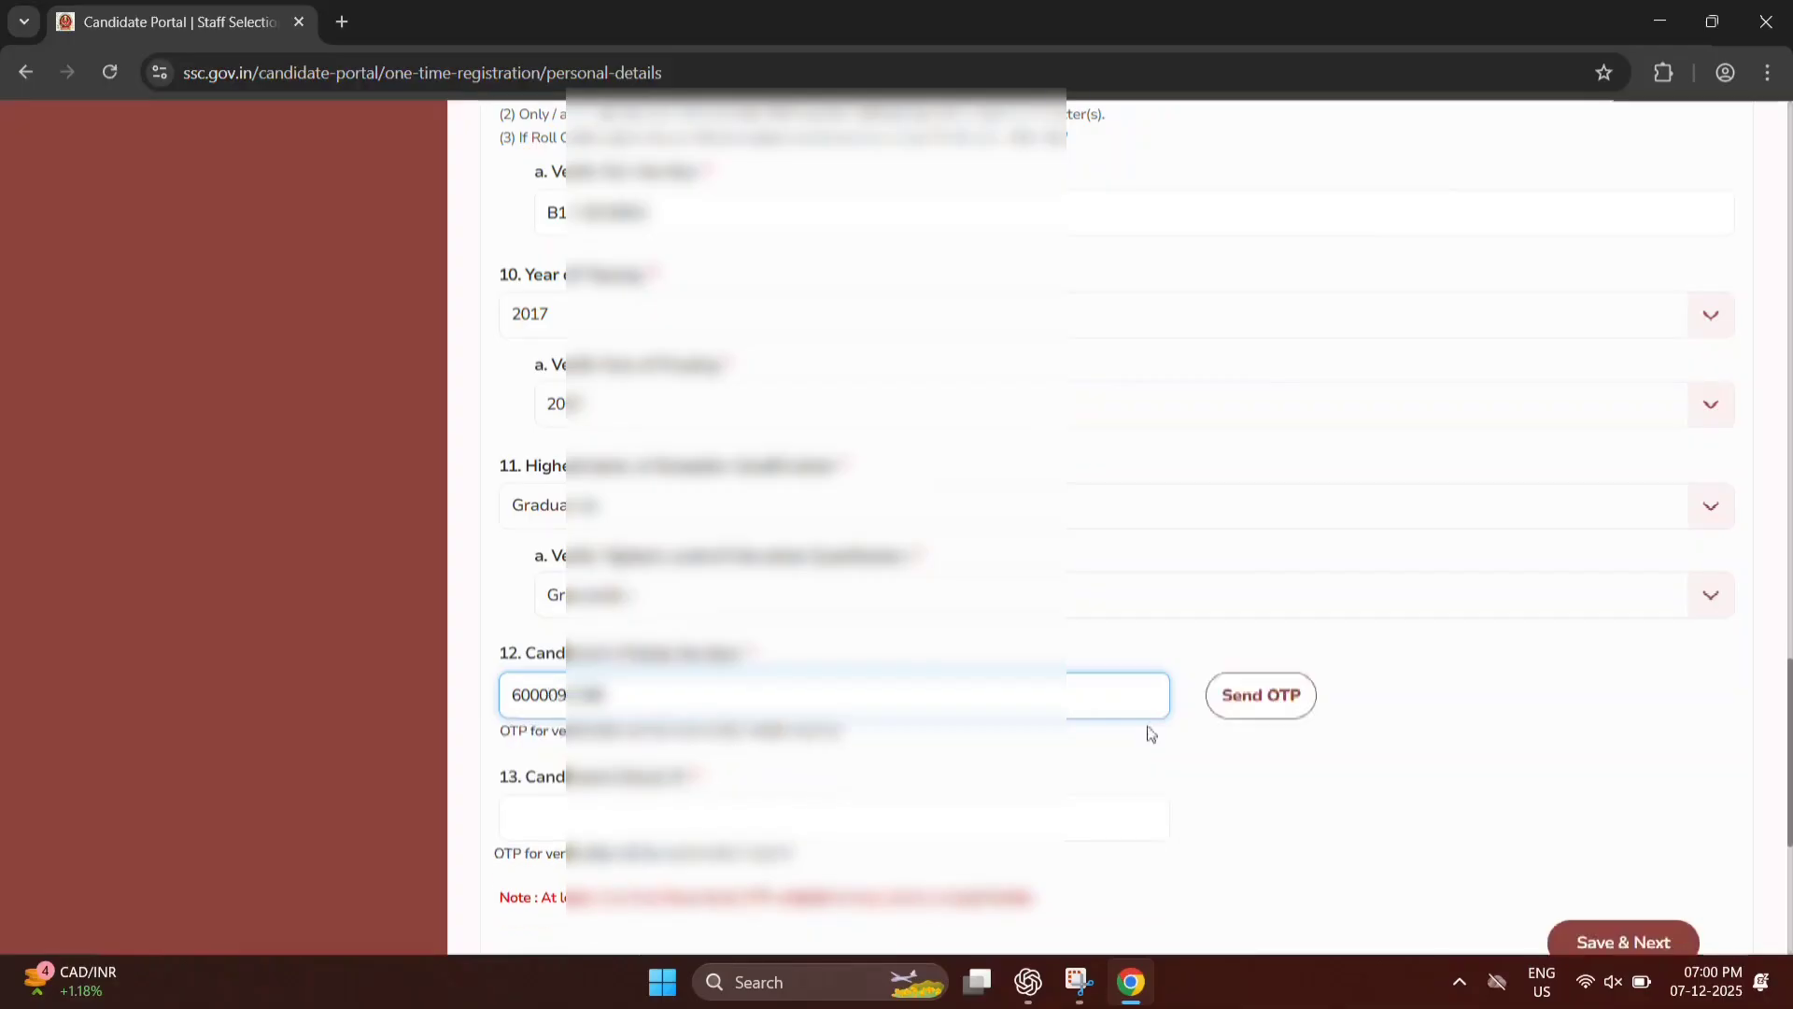
left_click(1278, 714)
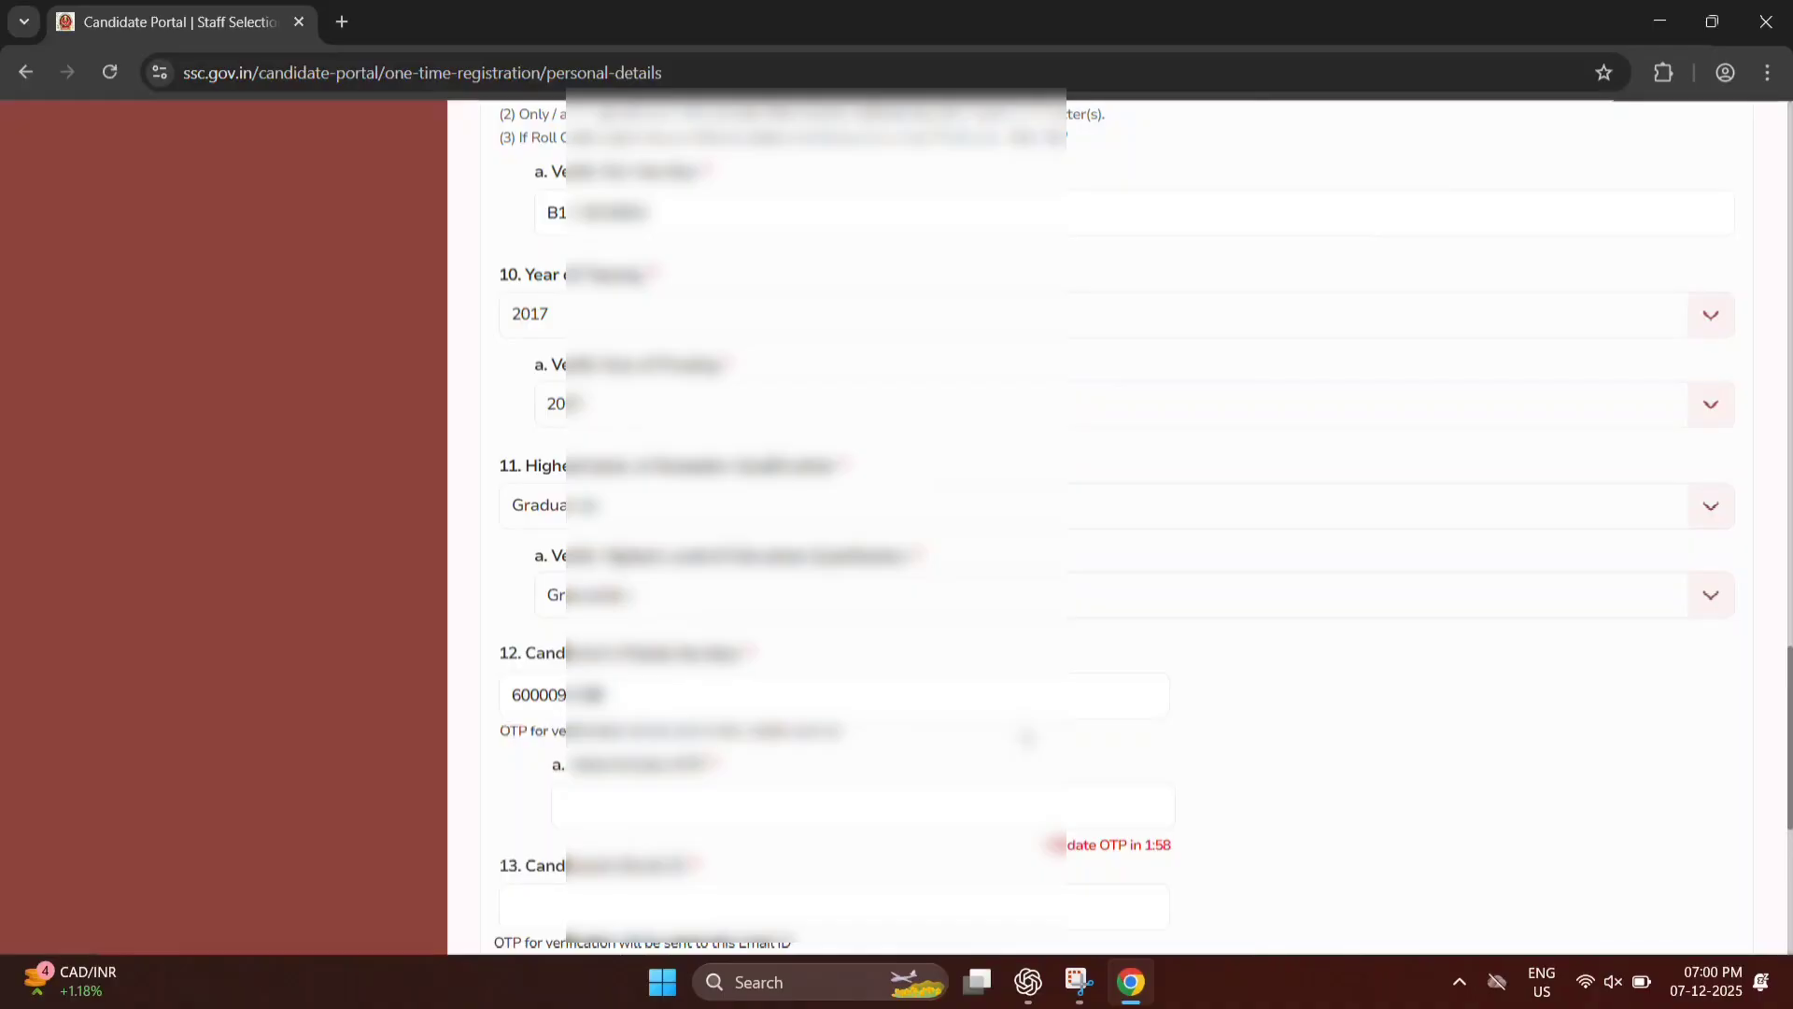
scroll(1049, 741, "down", 1)
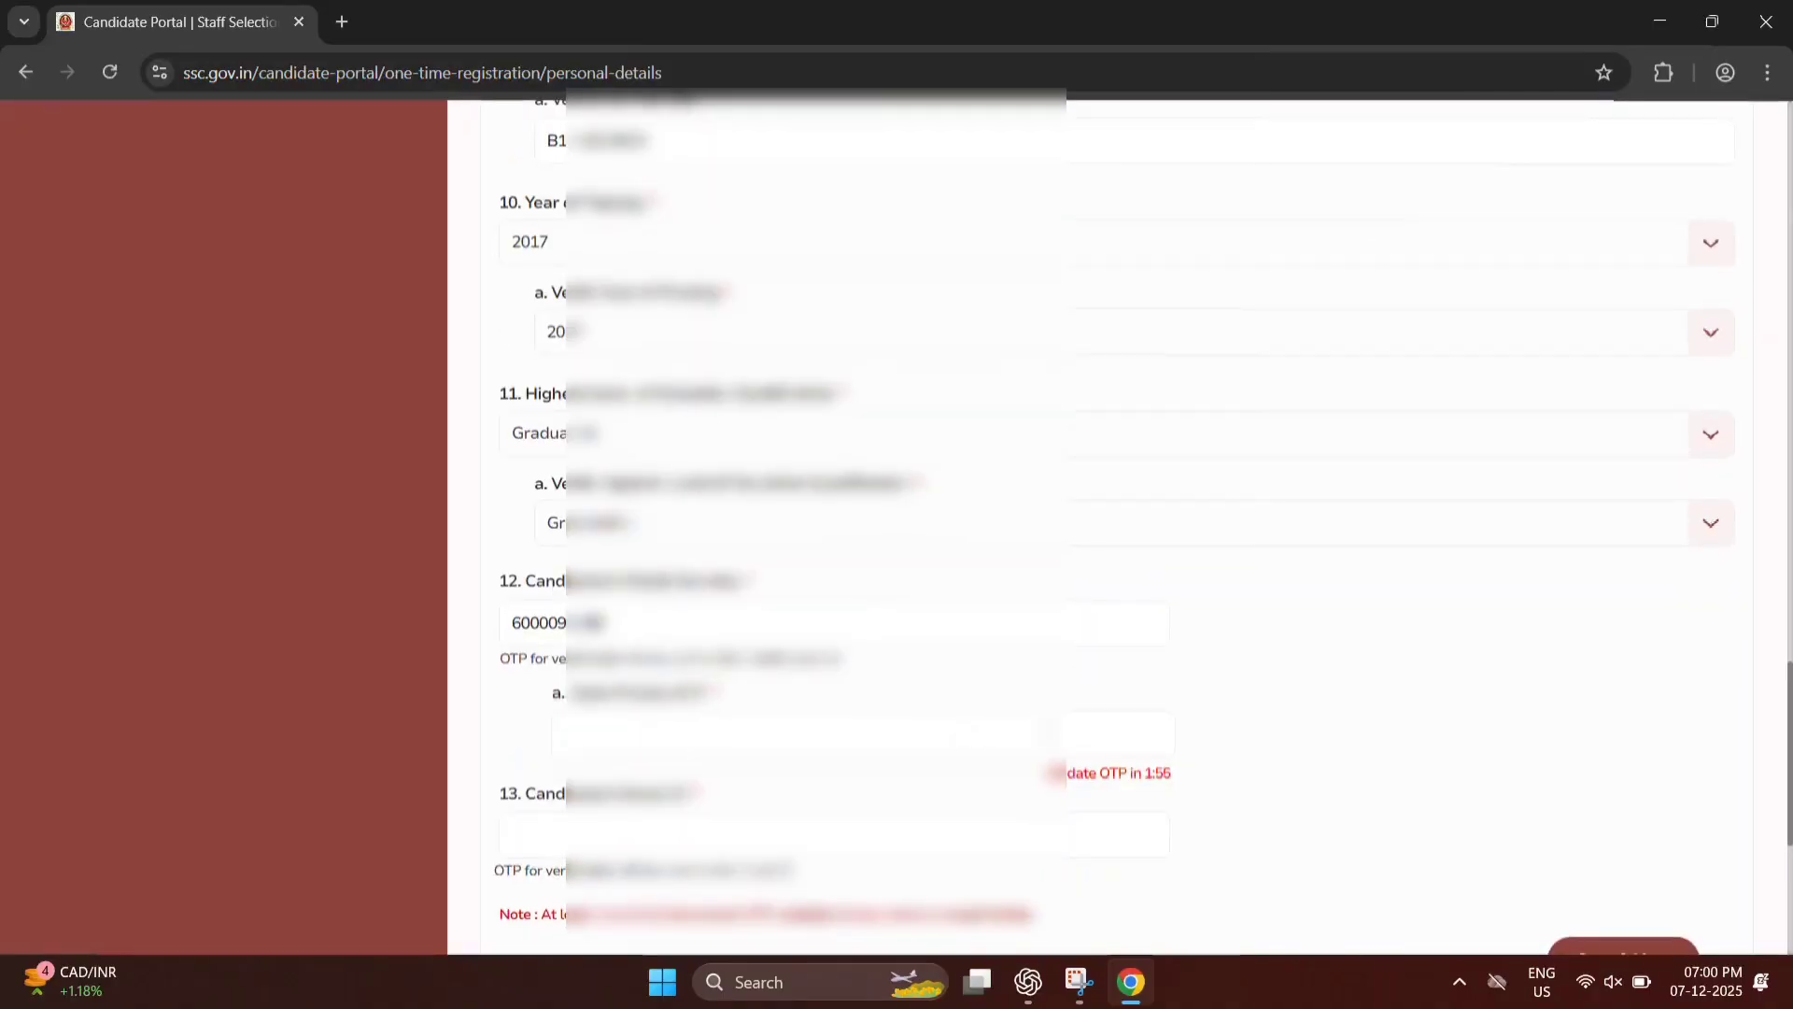
Step: Enter the received mobile OTP and validate it so the number shows Validated
left_click(1049, 738)
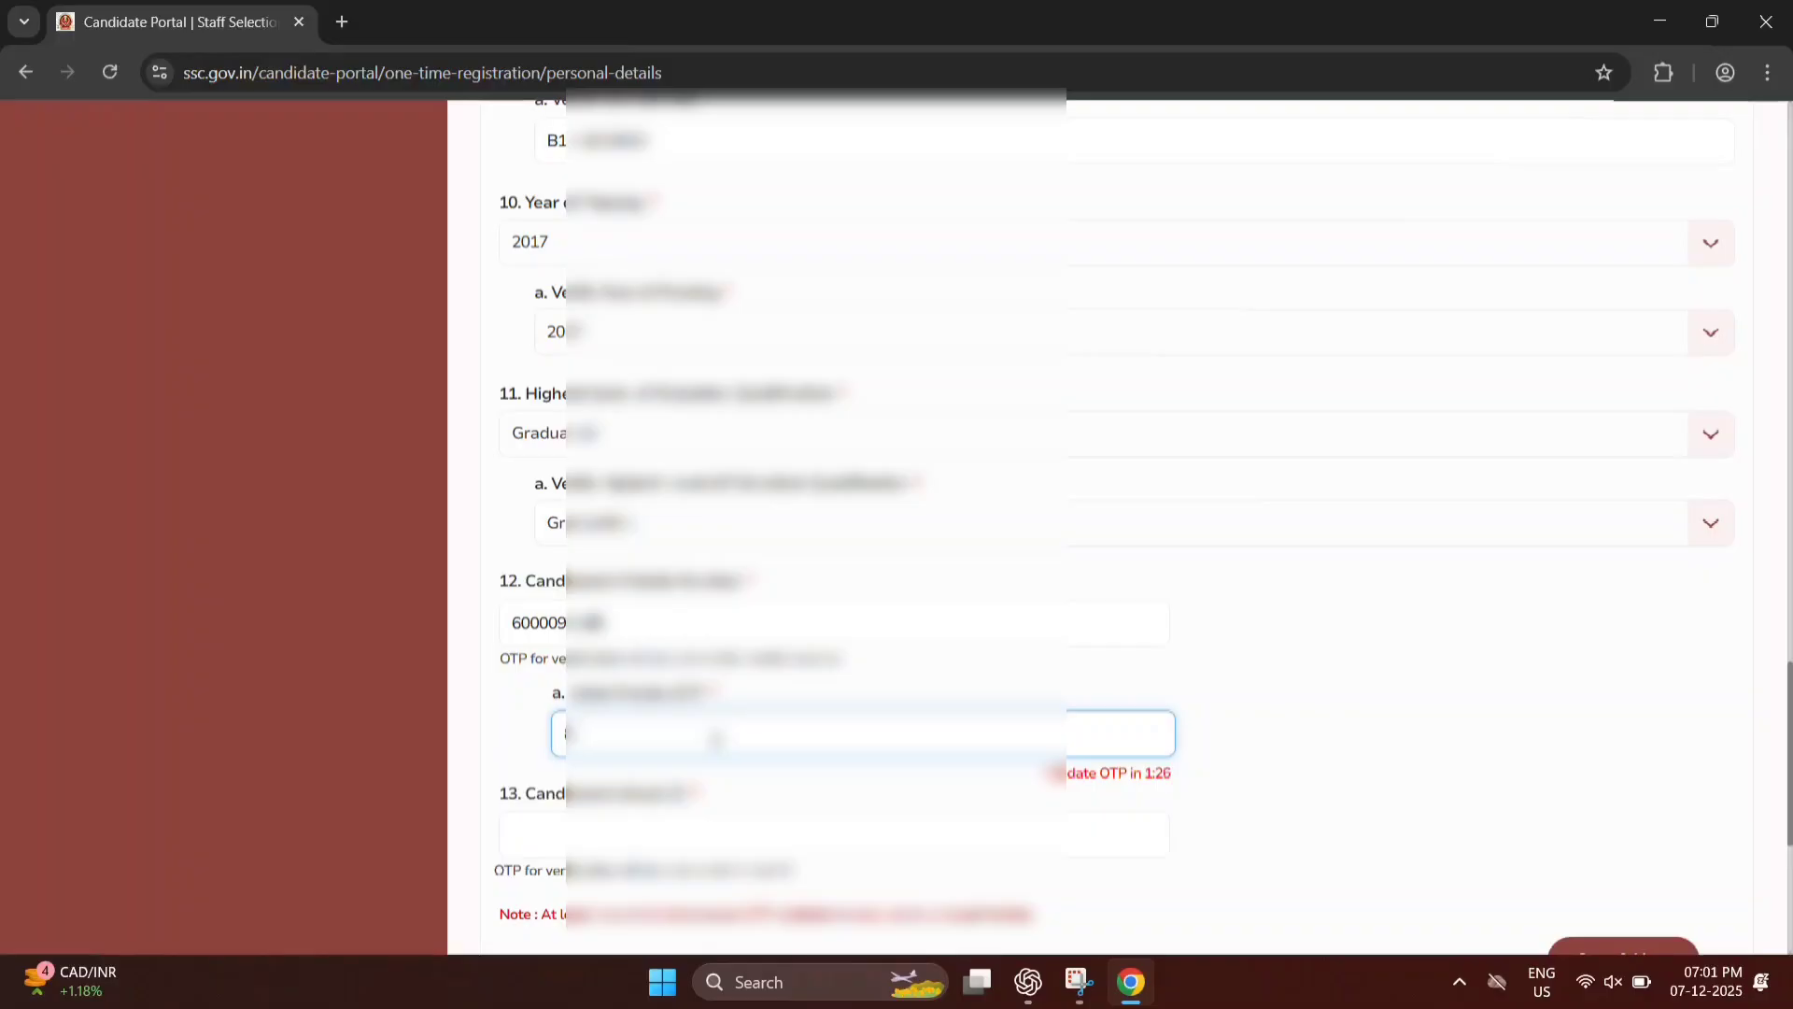
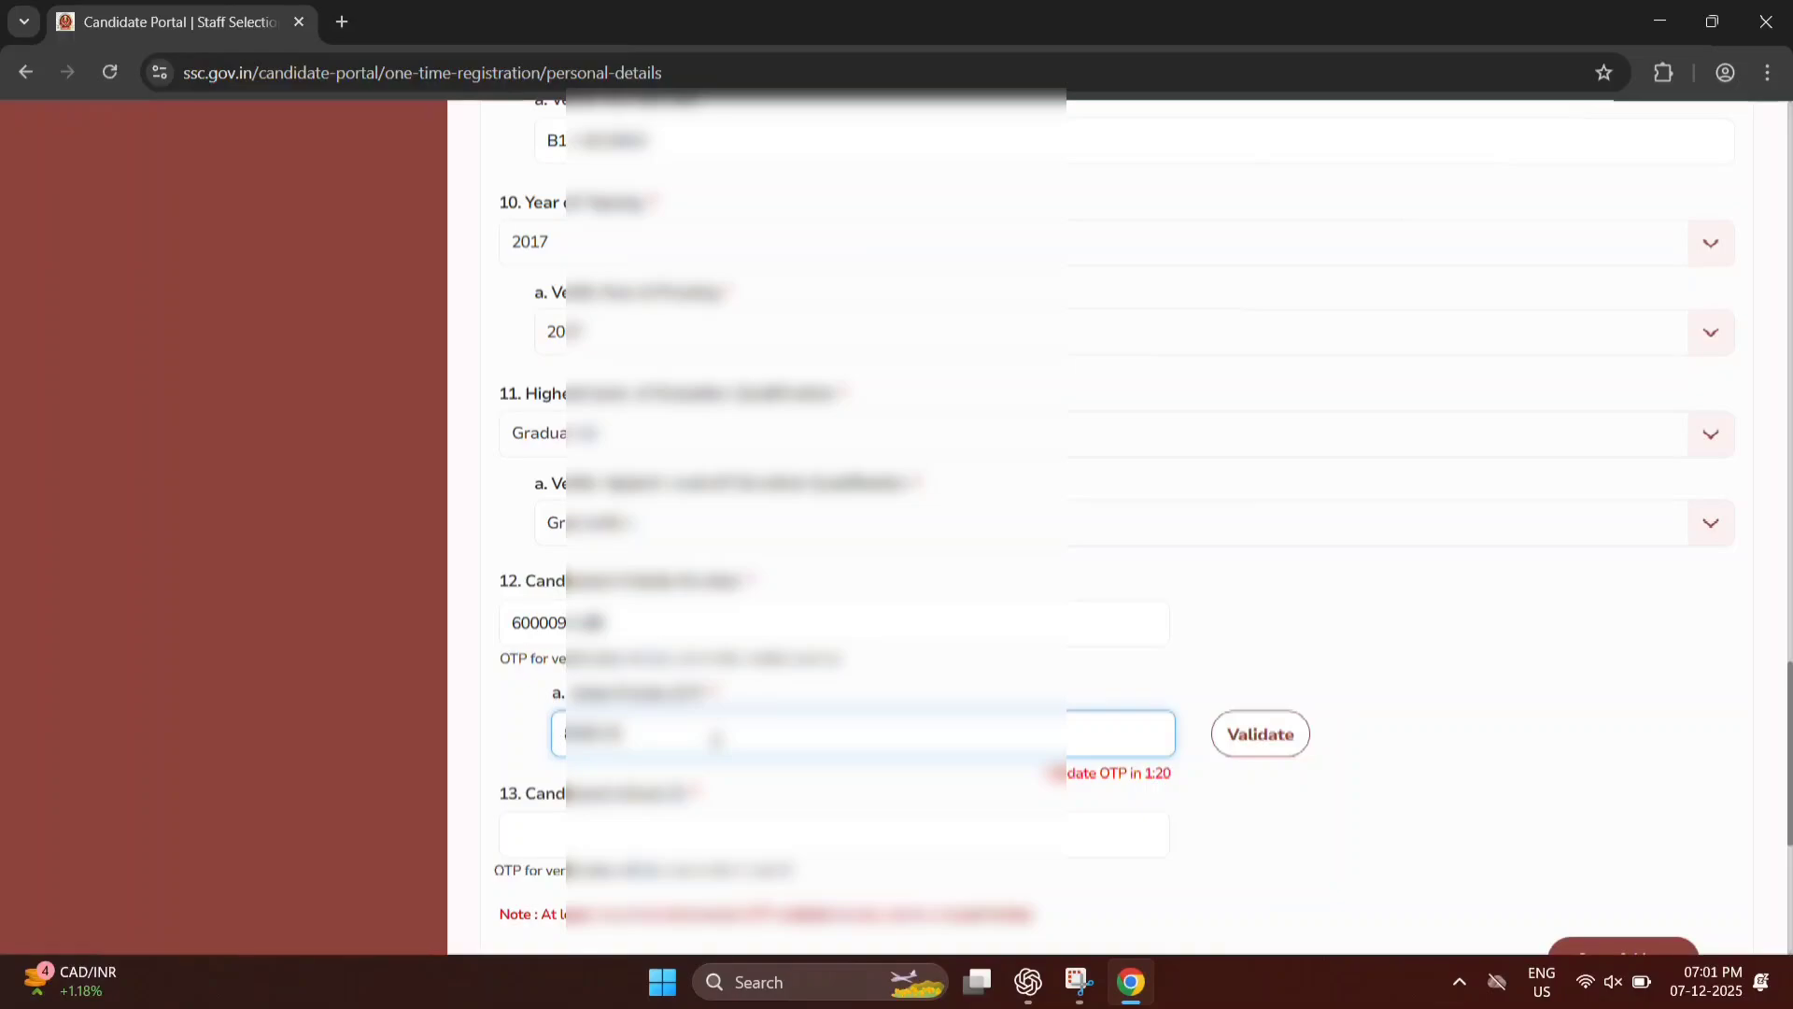
left_click(1238, 740)
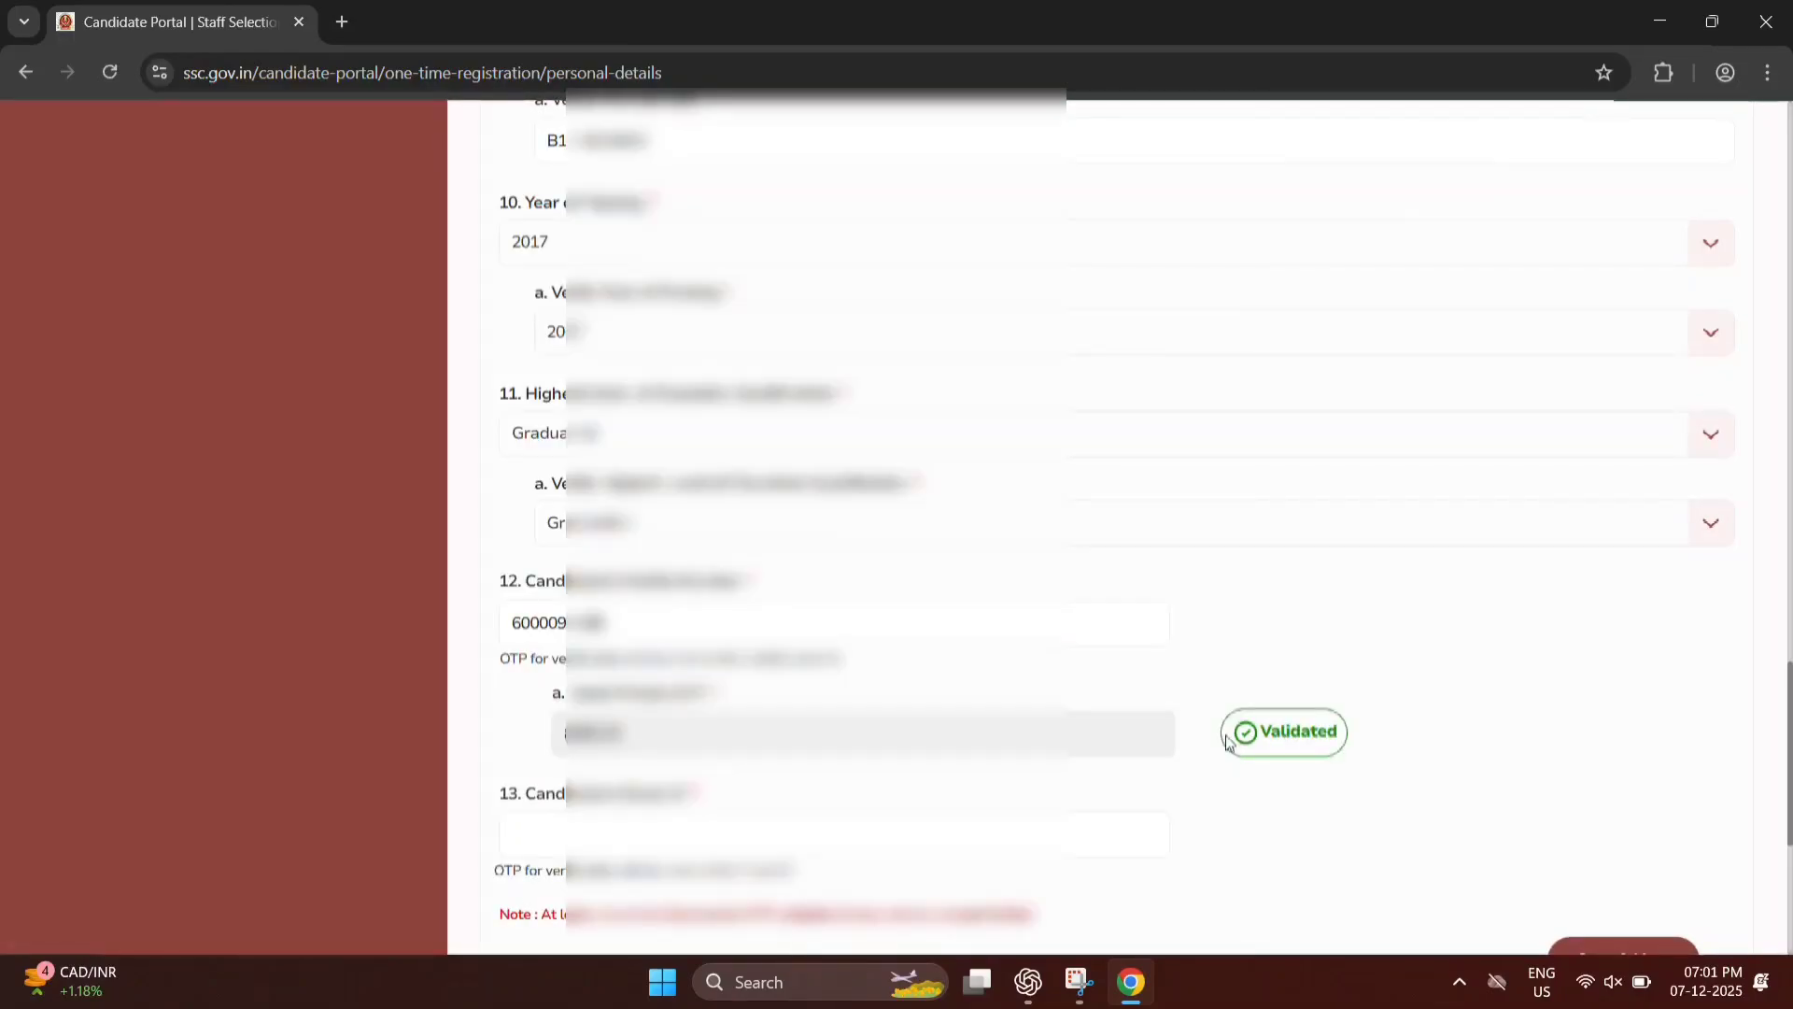
scroll(886, 815, "down", 1)
scroll(886, 816, "down", 1)
left_click(797, 764)
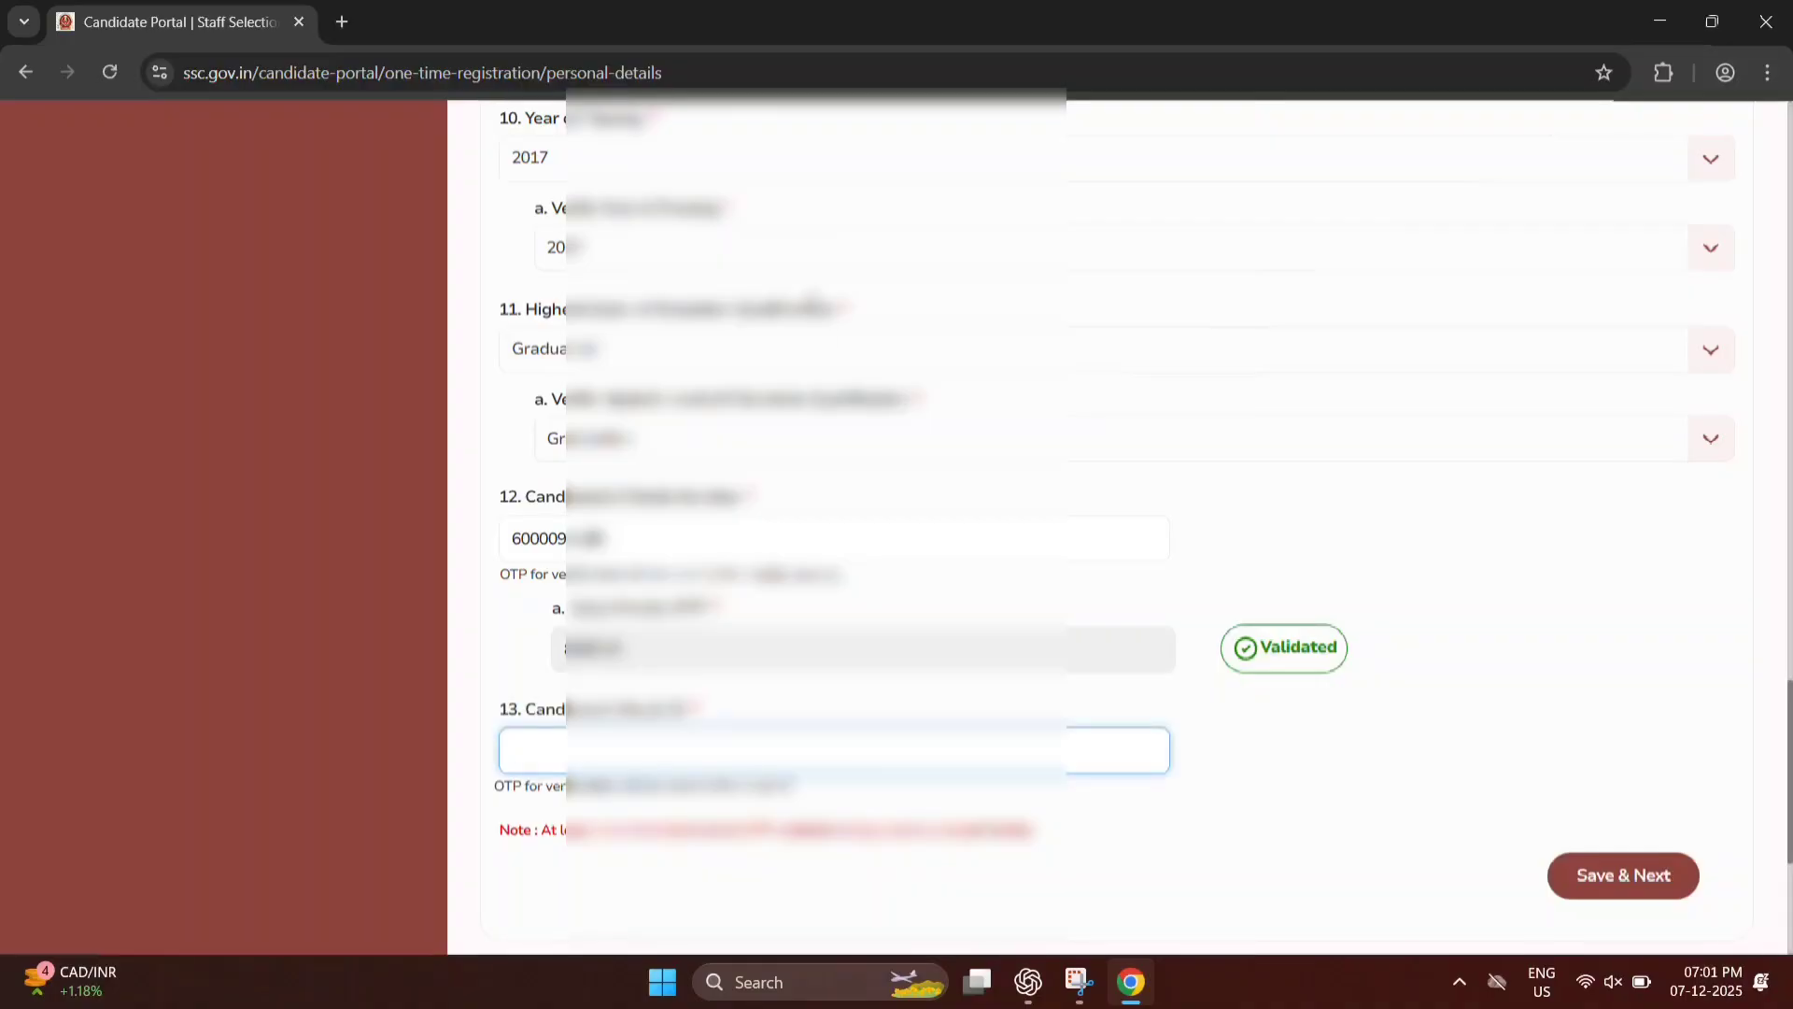
Step: Enter the candidate's Gmail e-mail ID in field 13, send the e-mail OTP and validate it
left_click(766, 43)
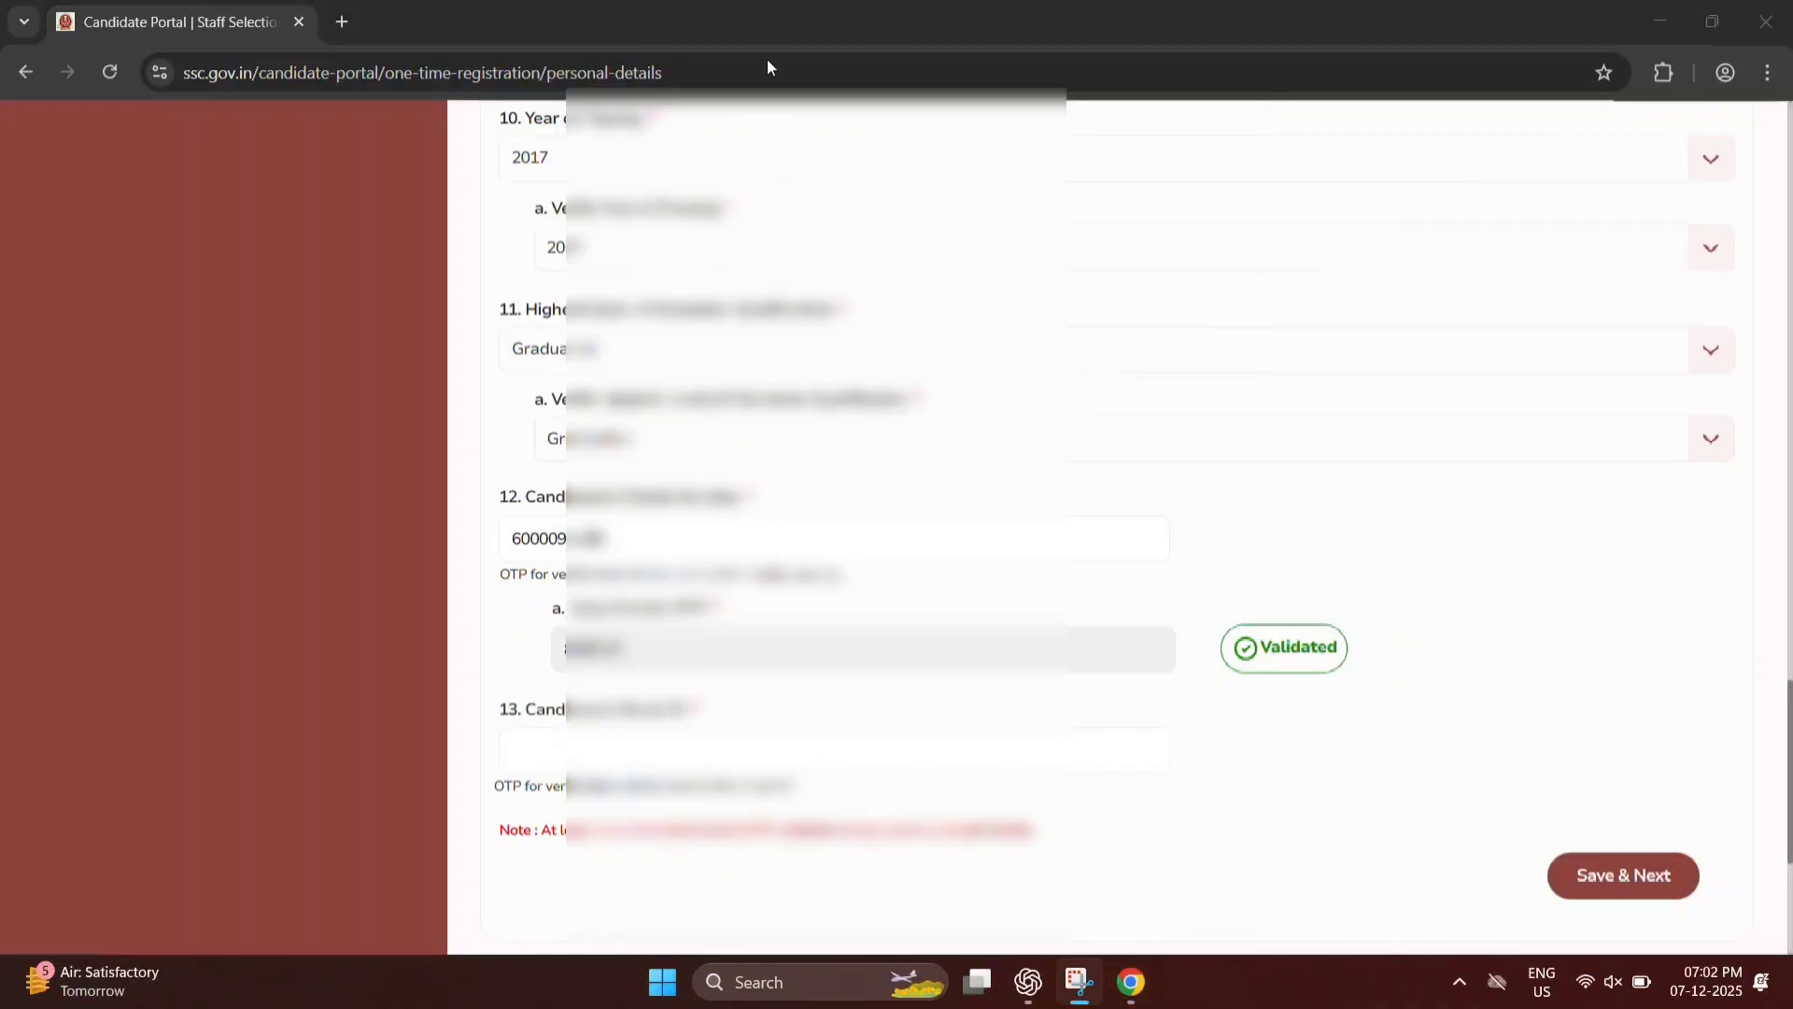
left_click(642, 753)
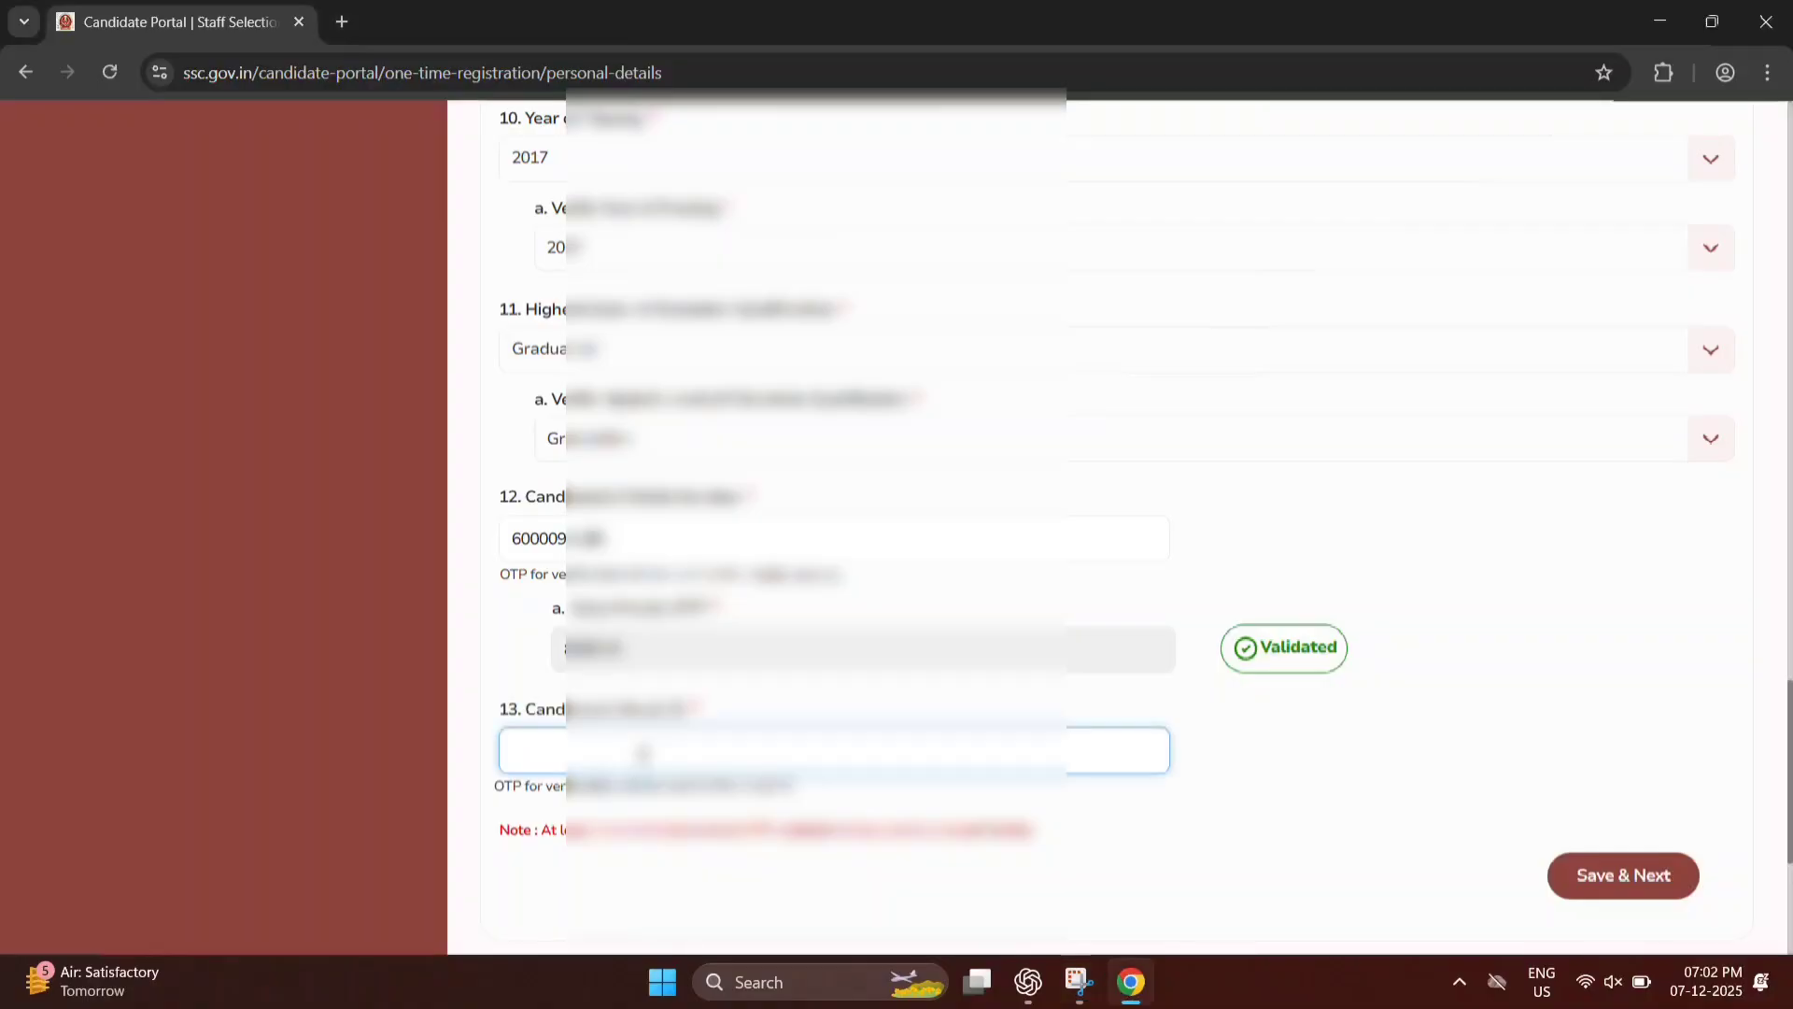
type("tara")
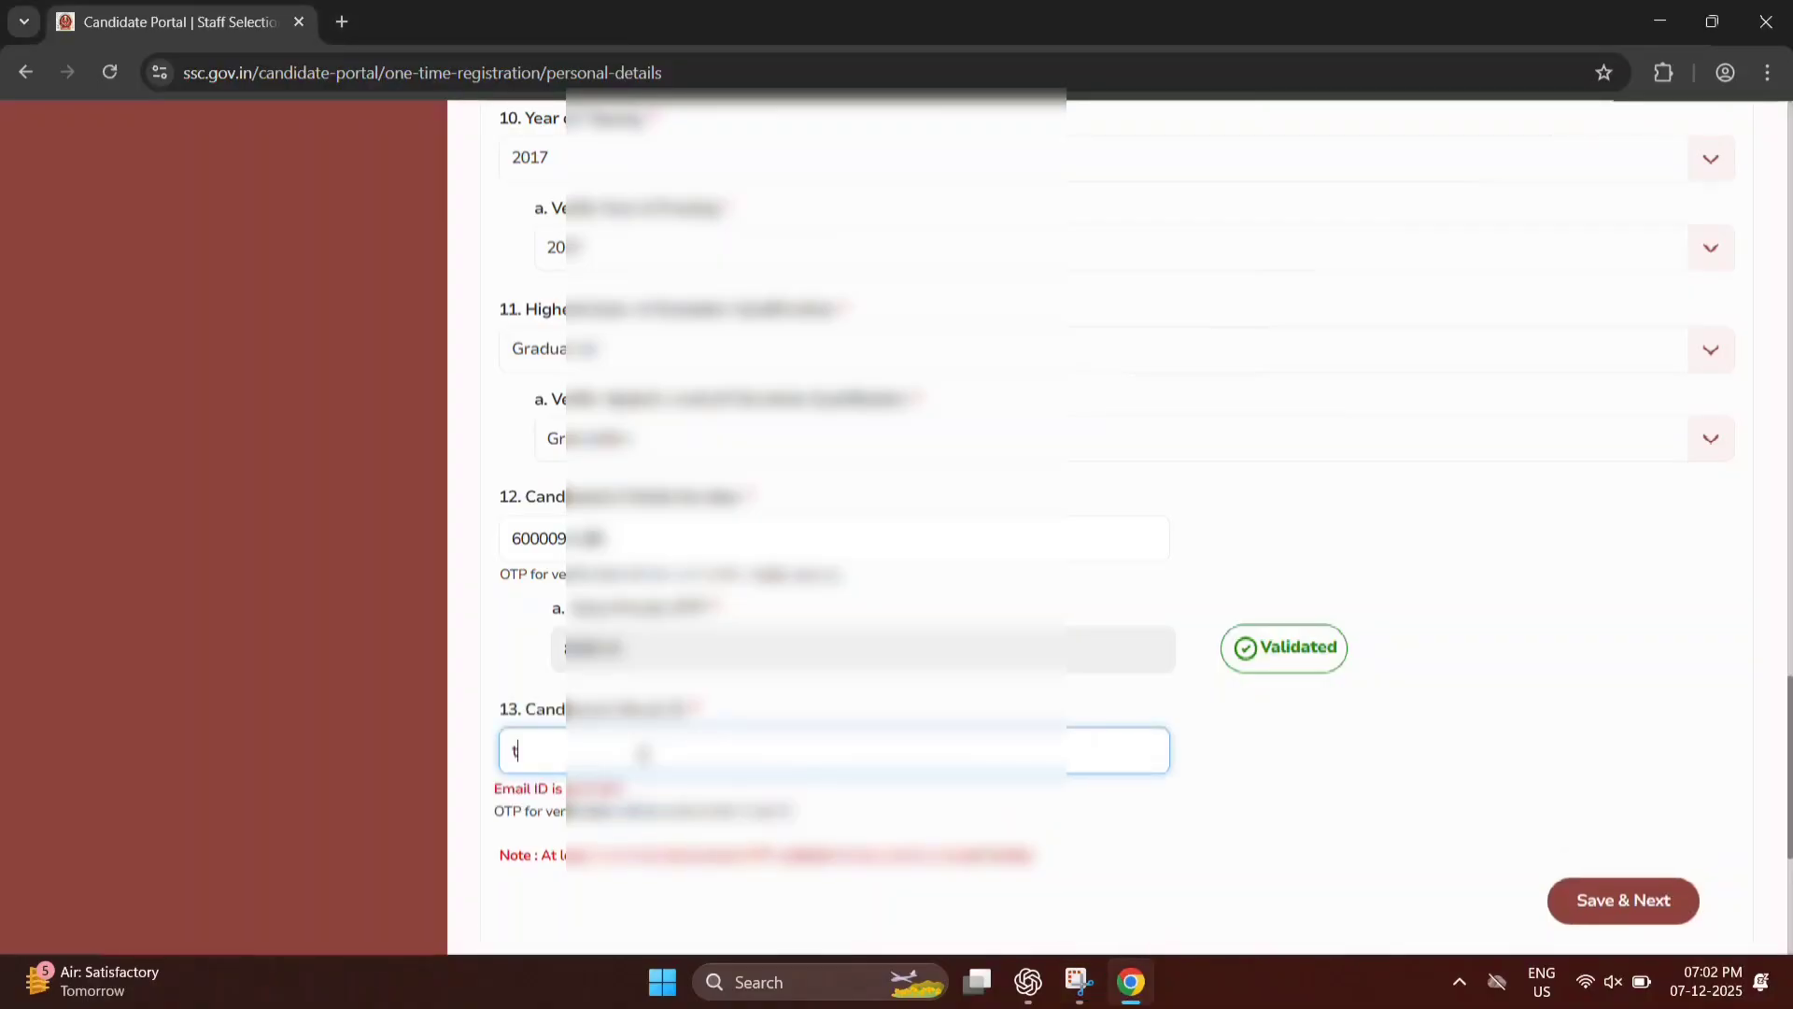
key("BackSpace")
key("BackSpace")
key("BackSpace")
key("BackSpace")
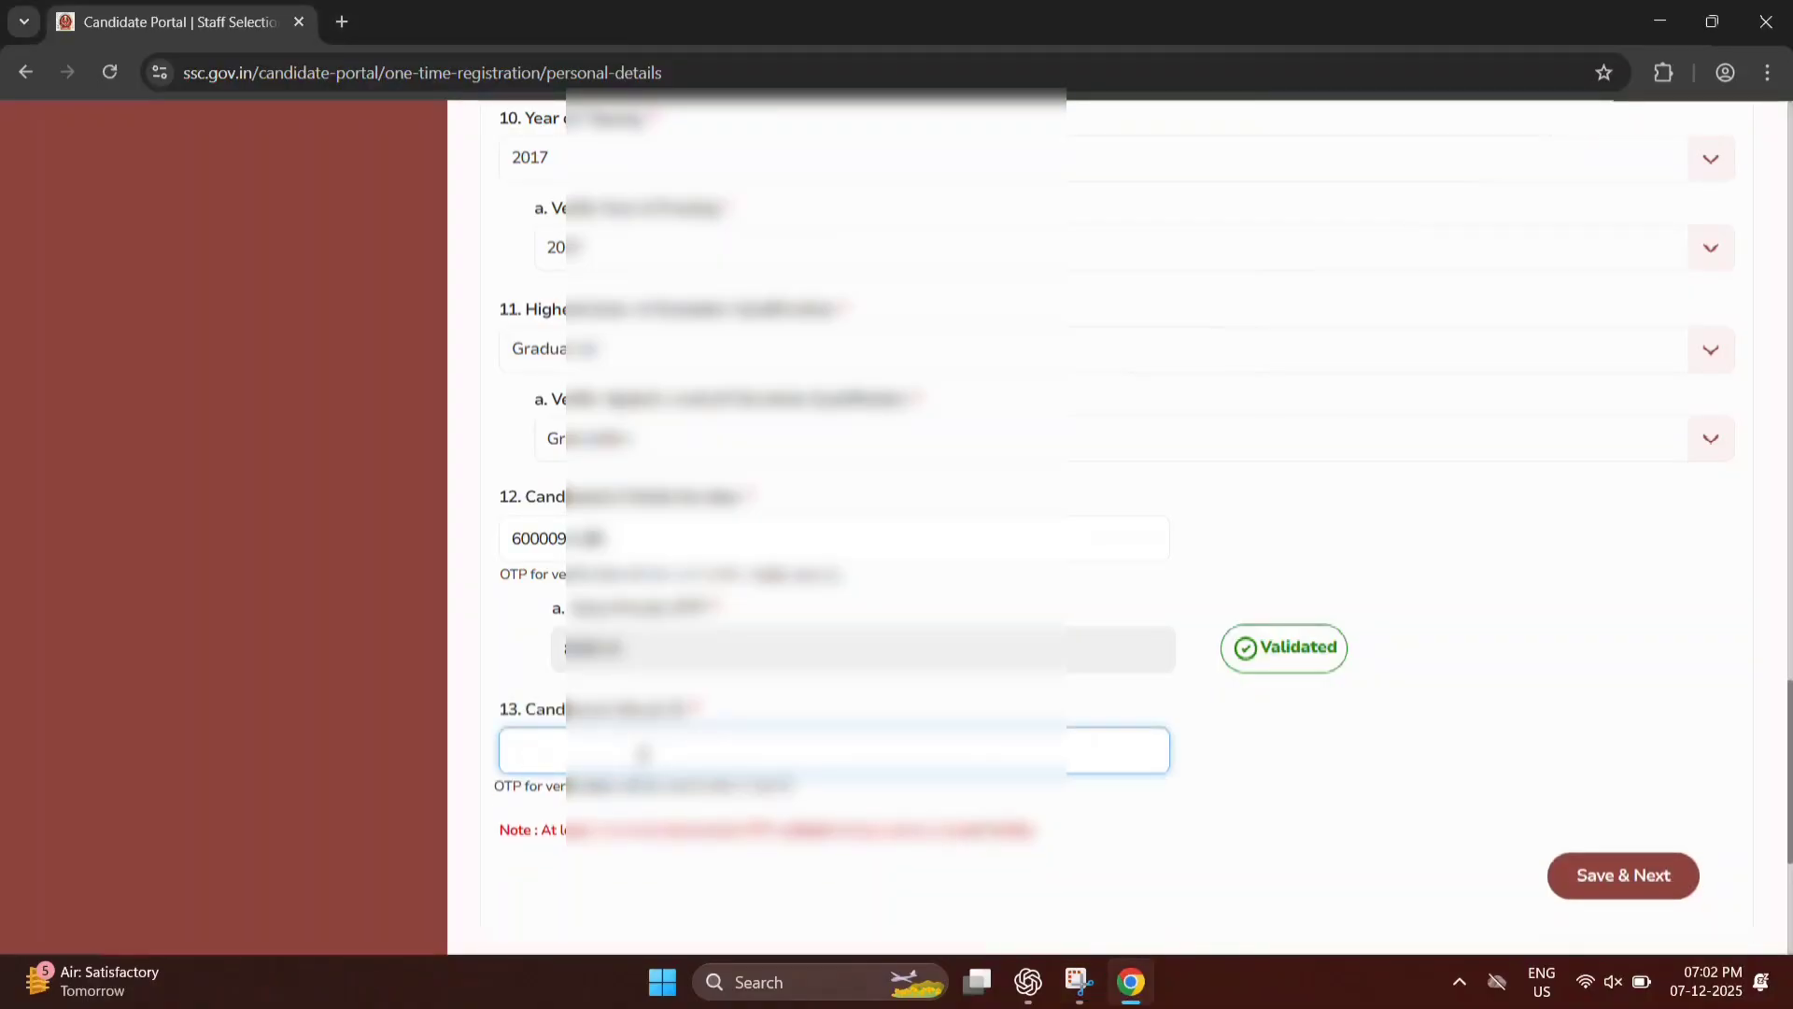
type("t")
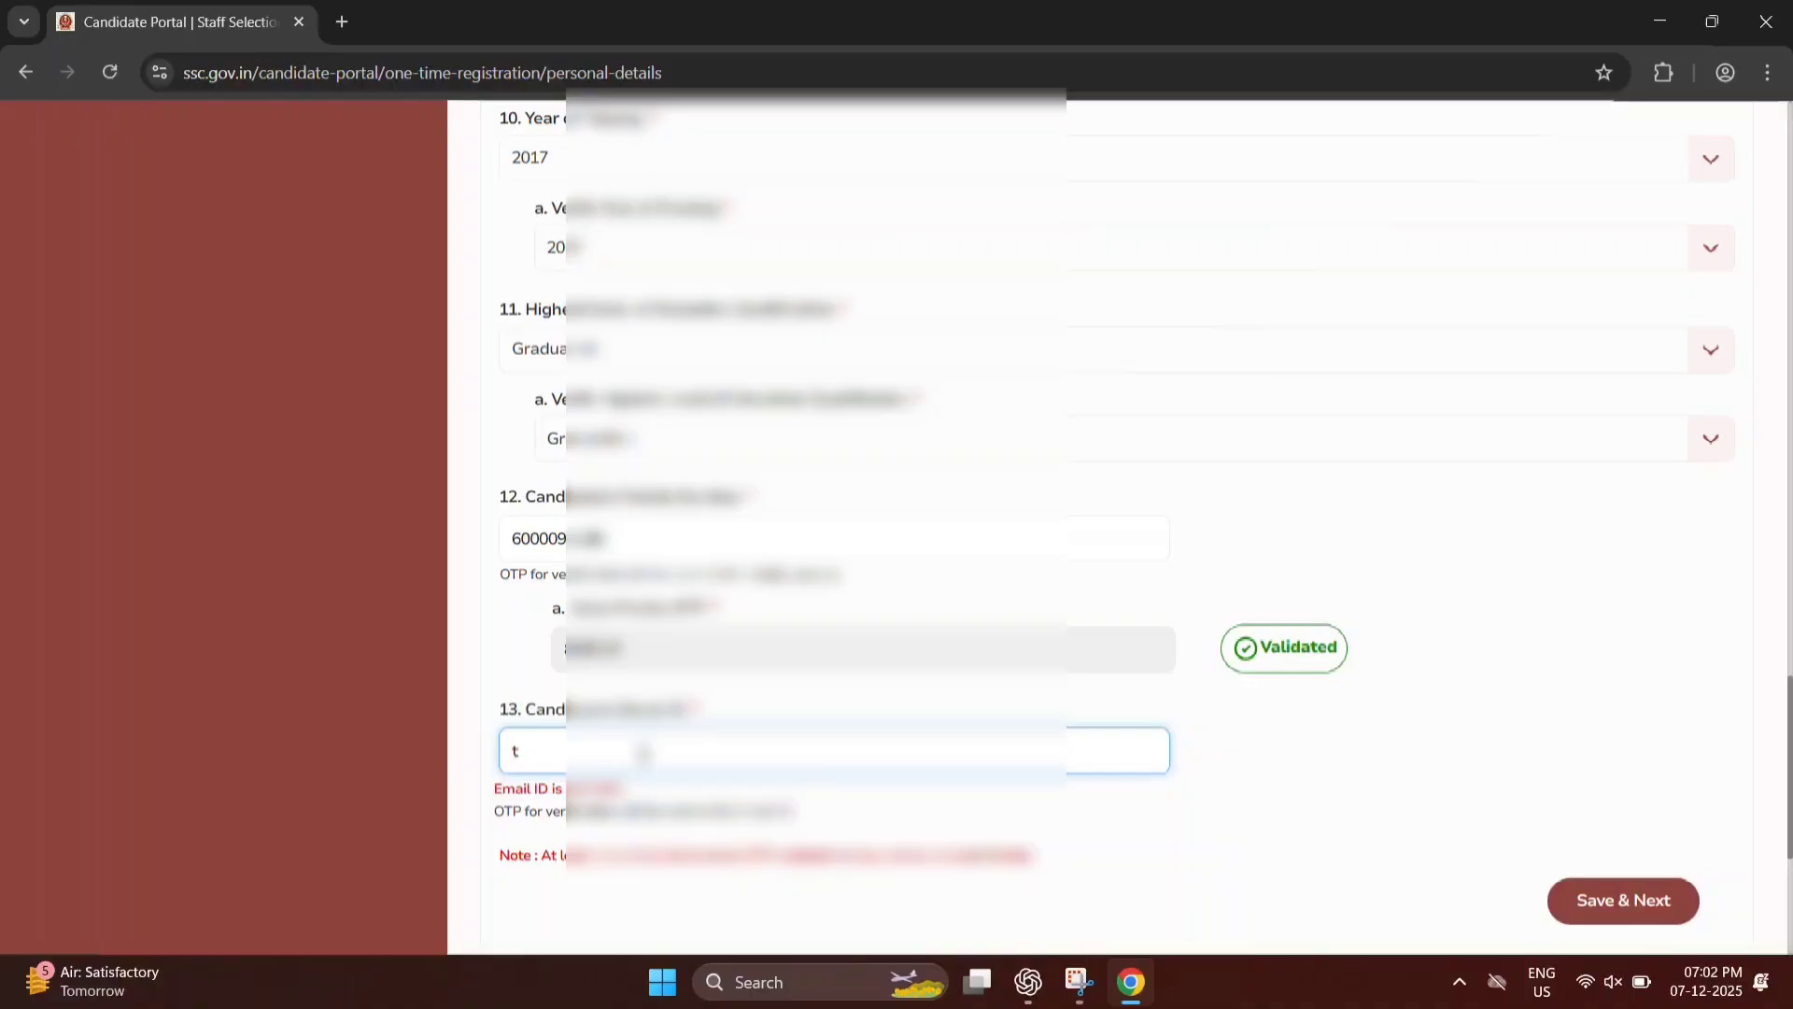
key("BackSpace")
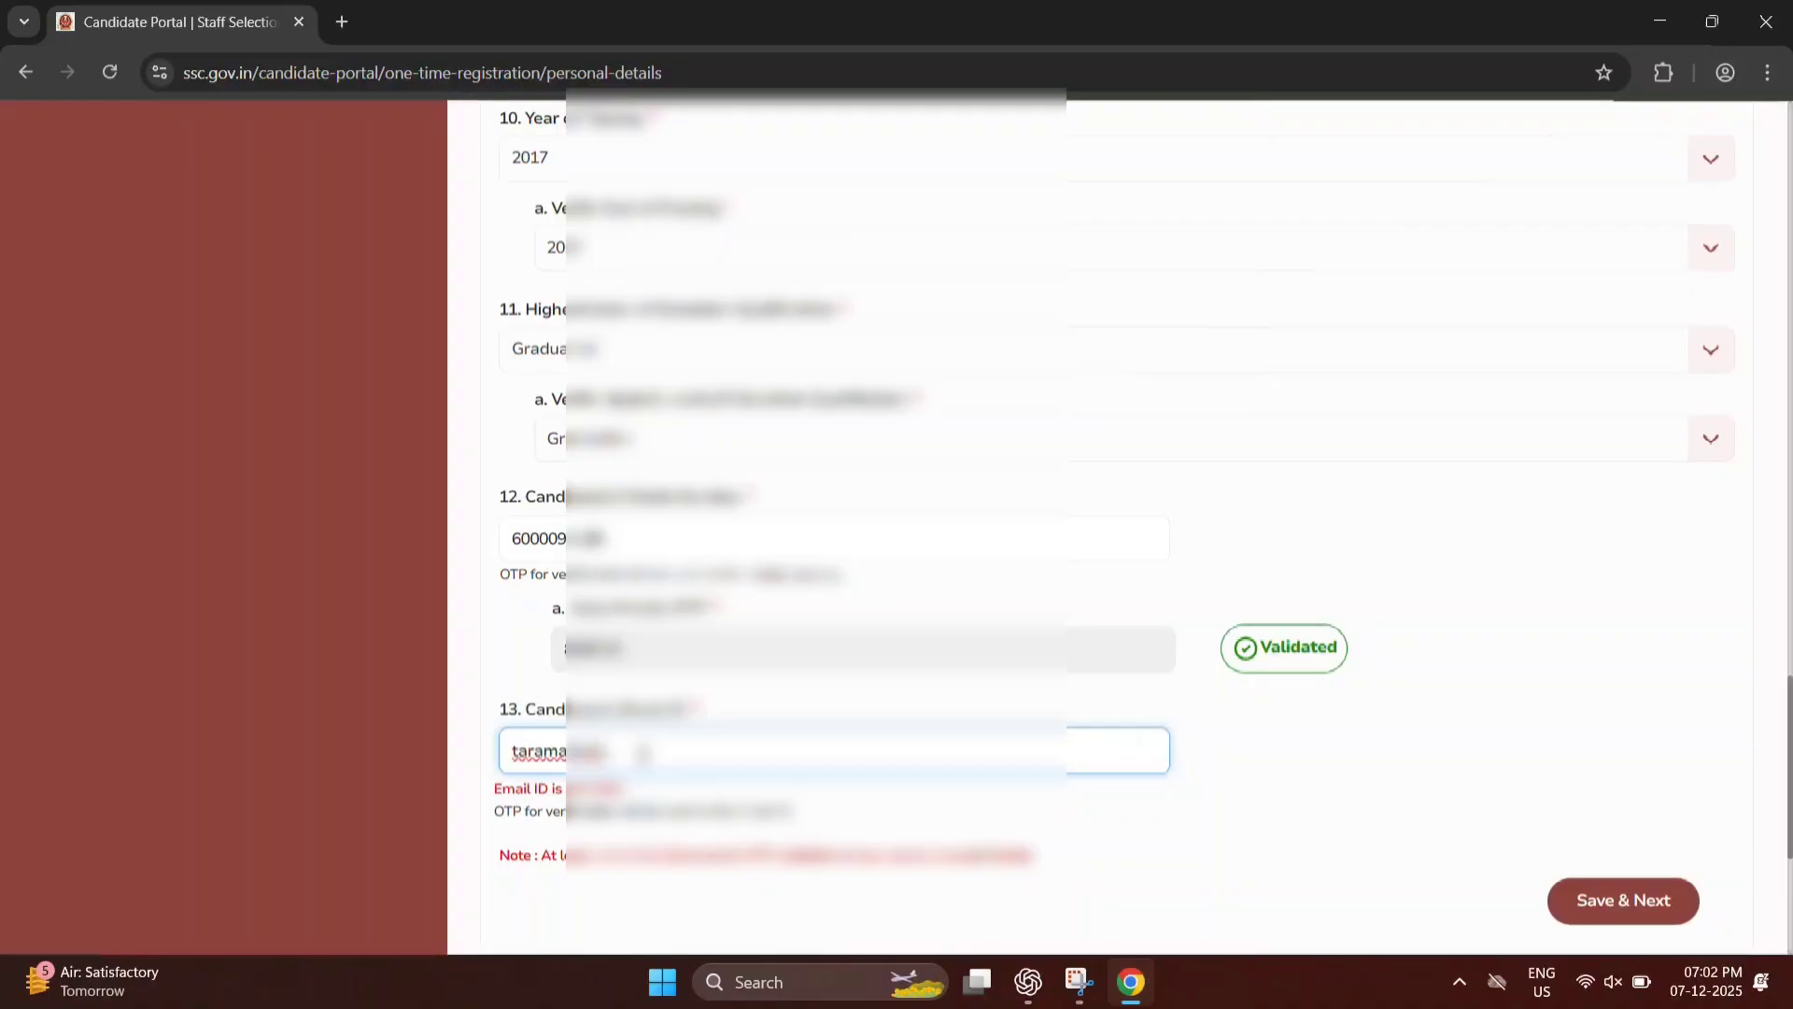
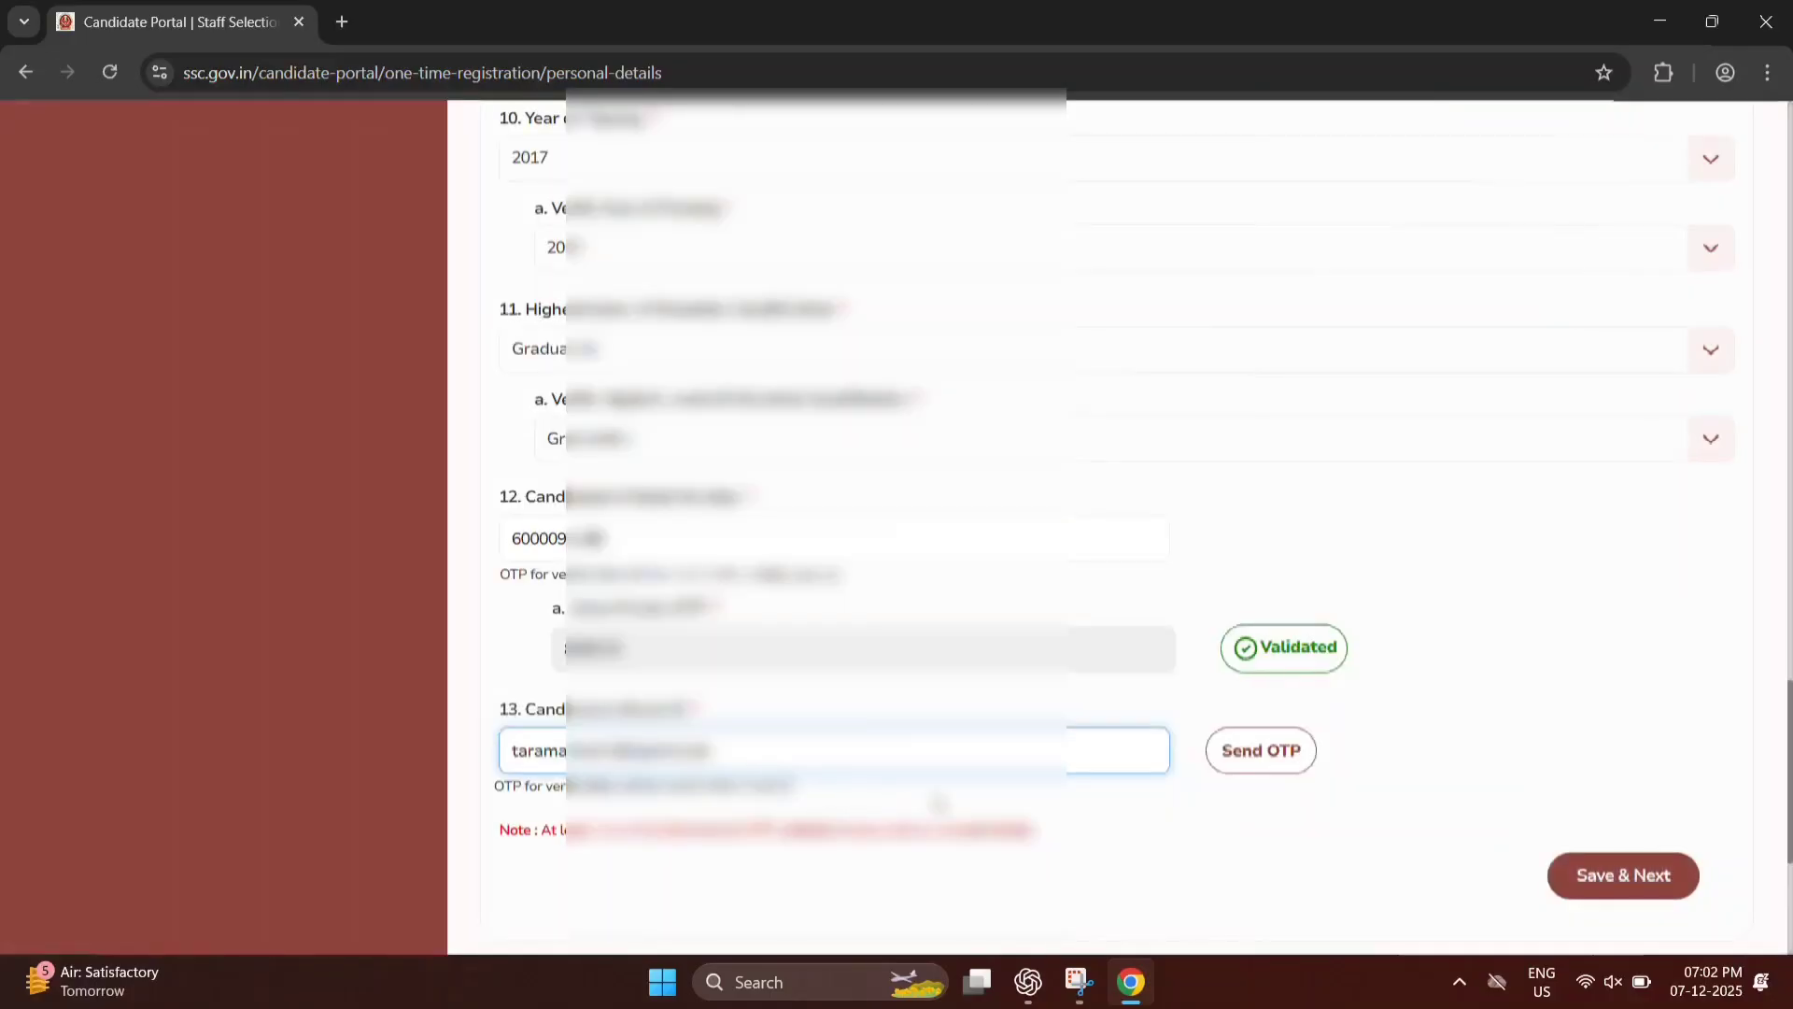
left_click(1244, 754)
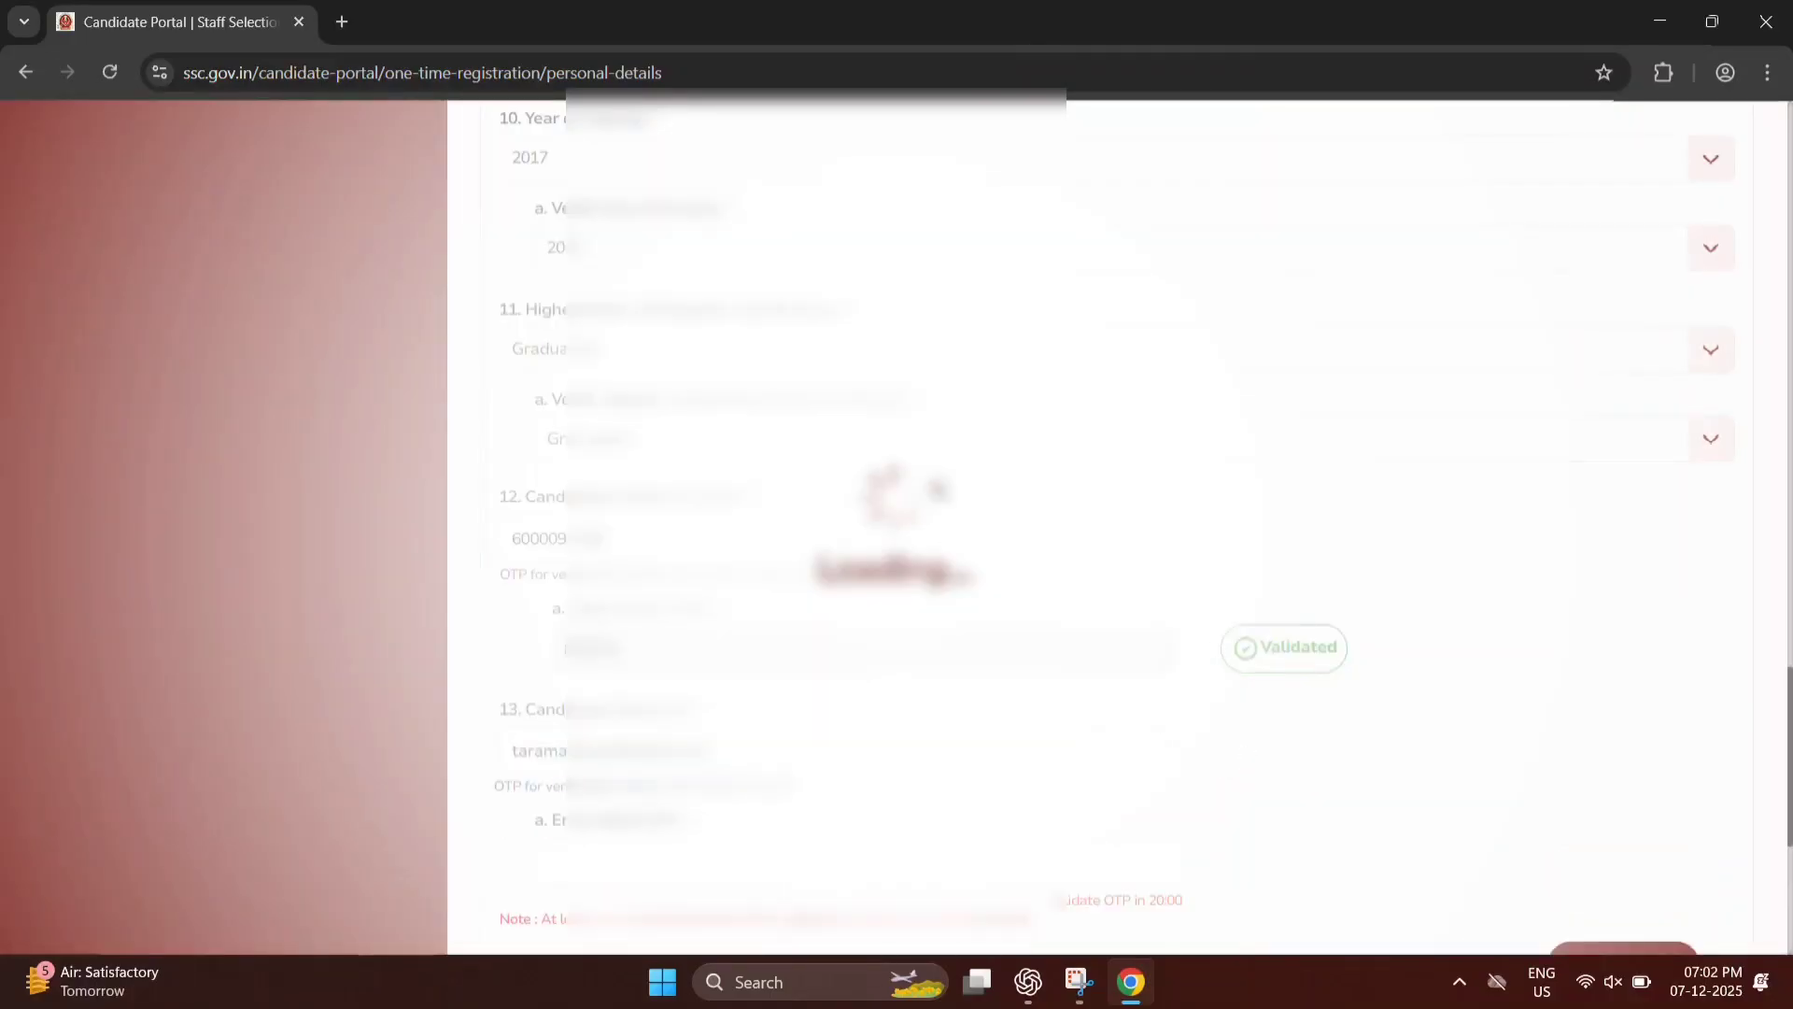
scroll(953, 730, "down", 2)
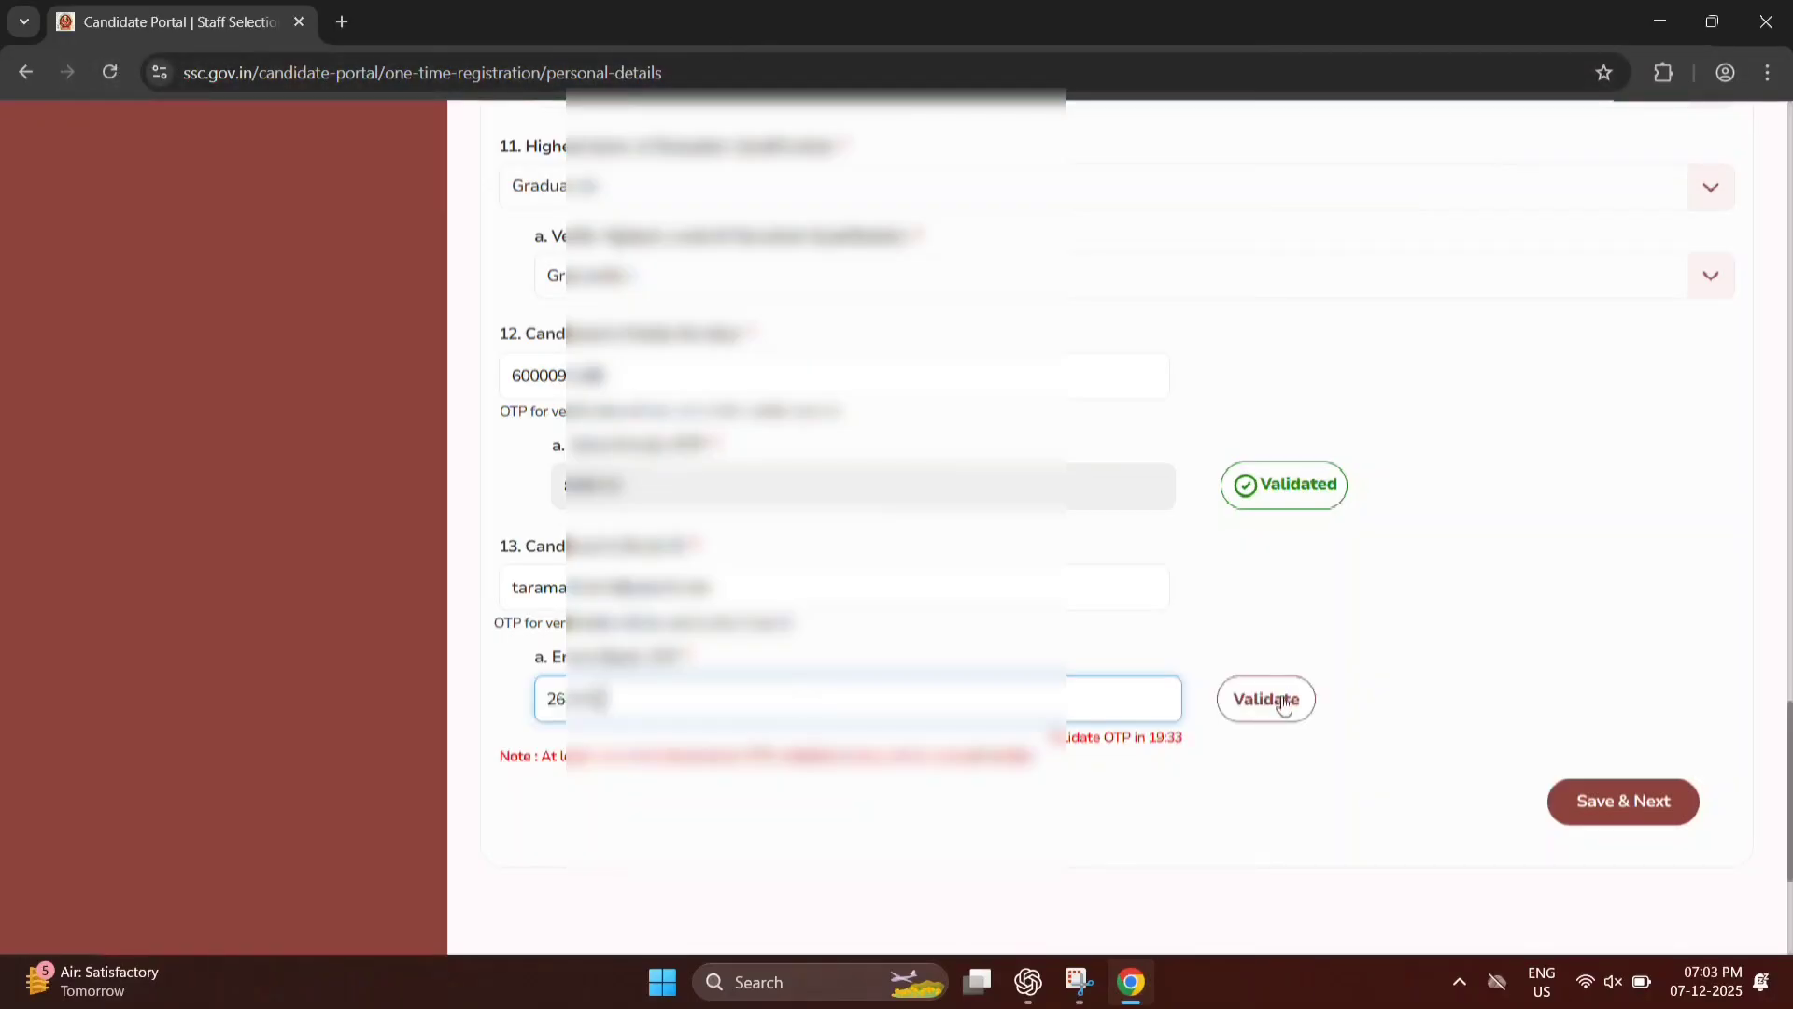
left_click(1283, 699)
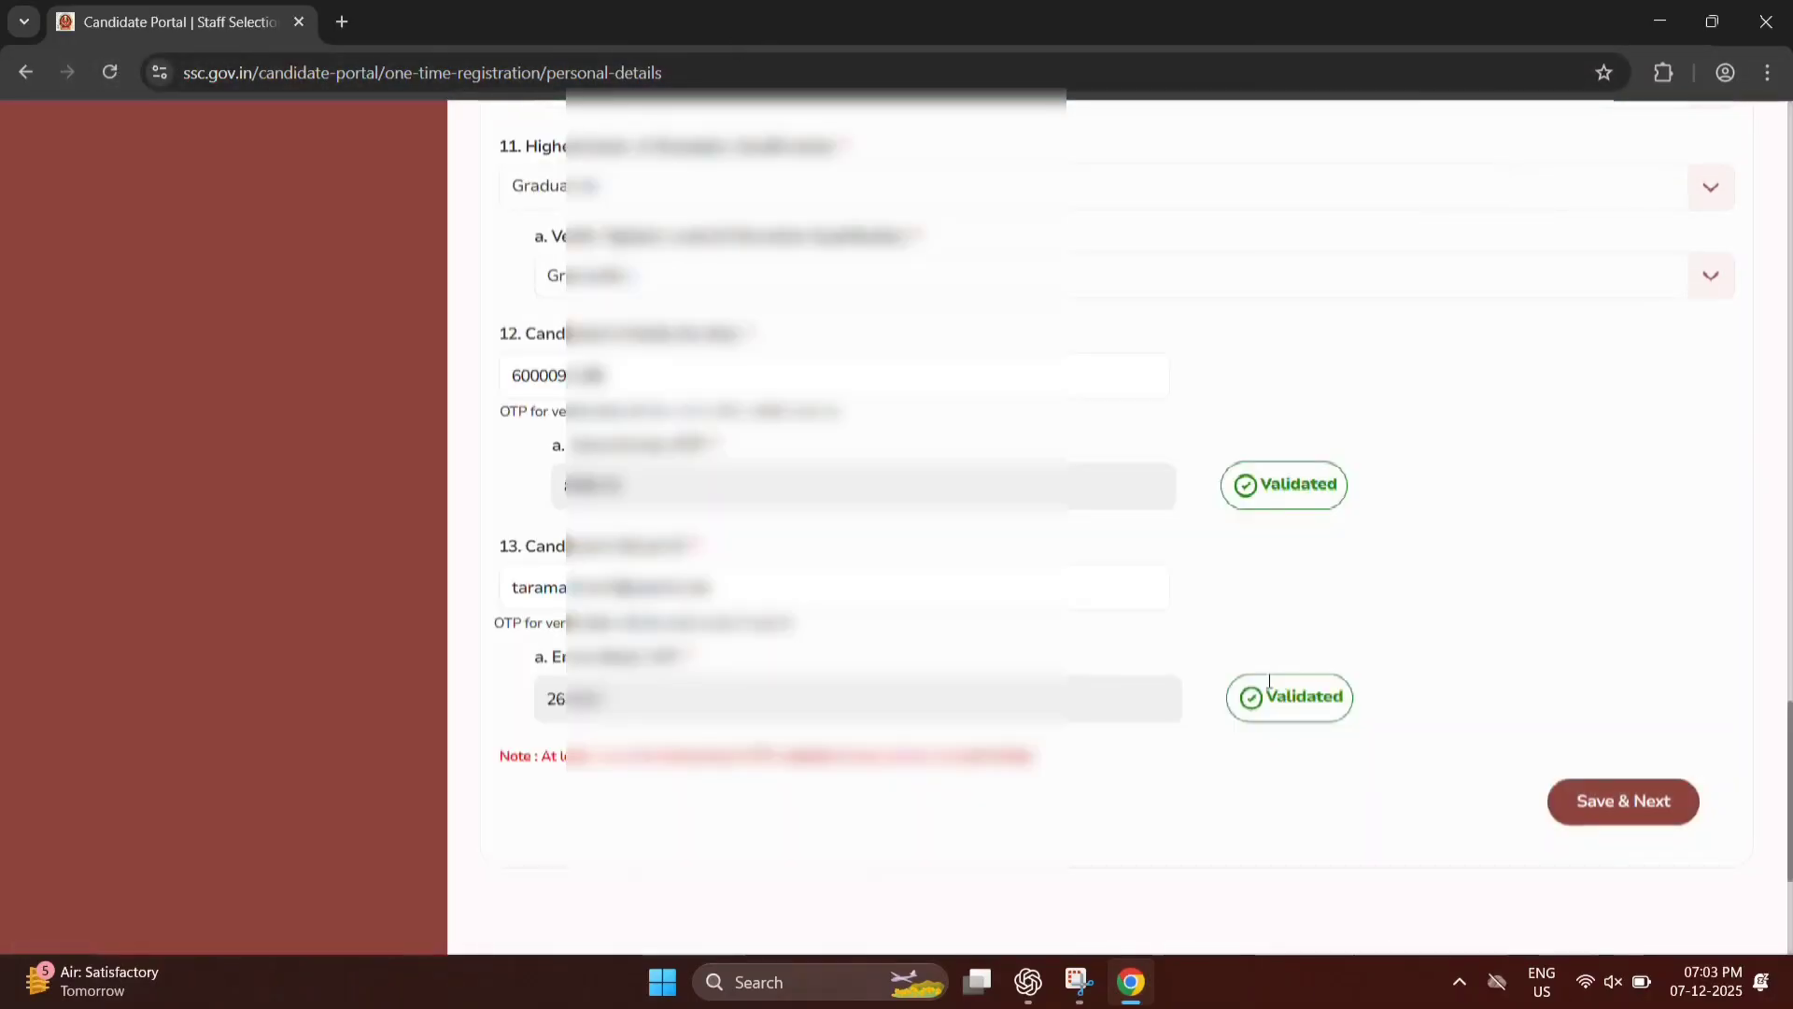
scroll(809, 867, "down", 2)
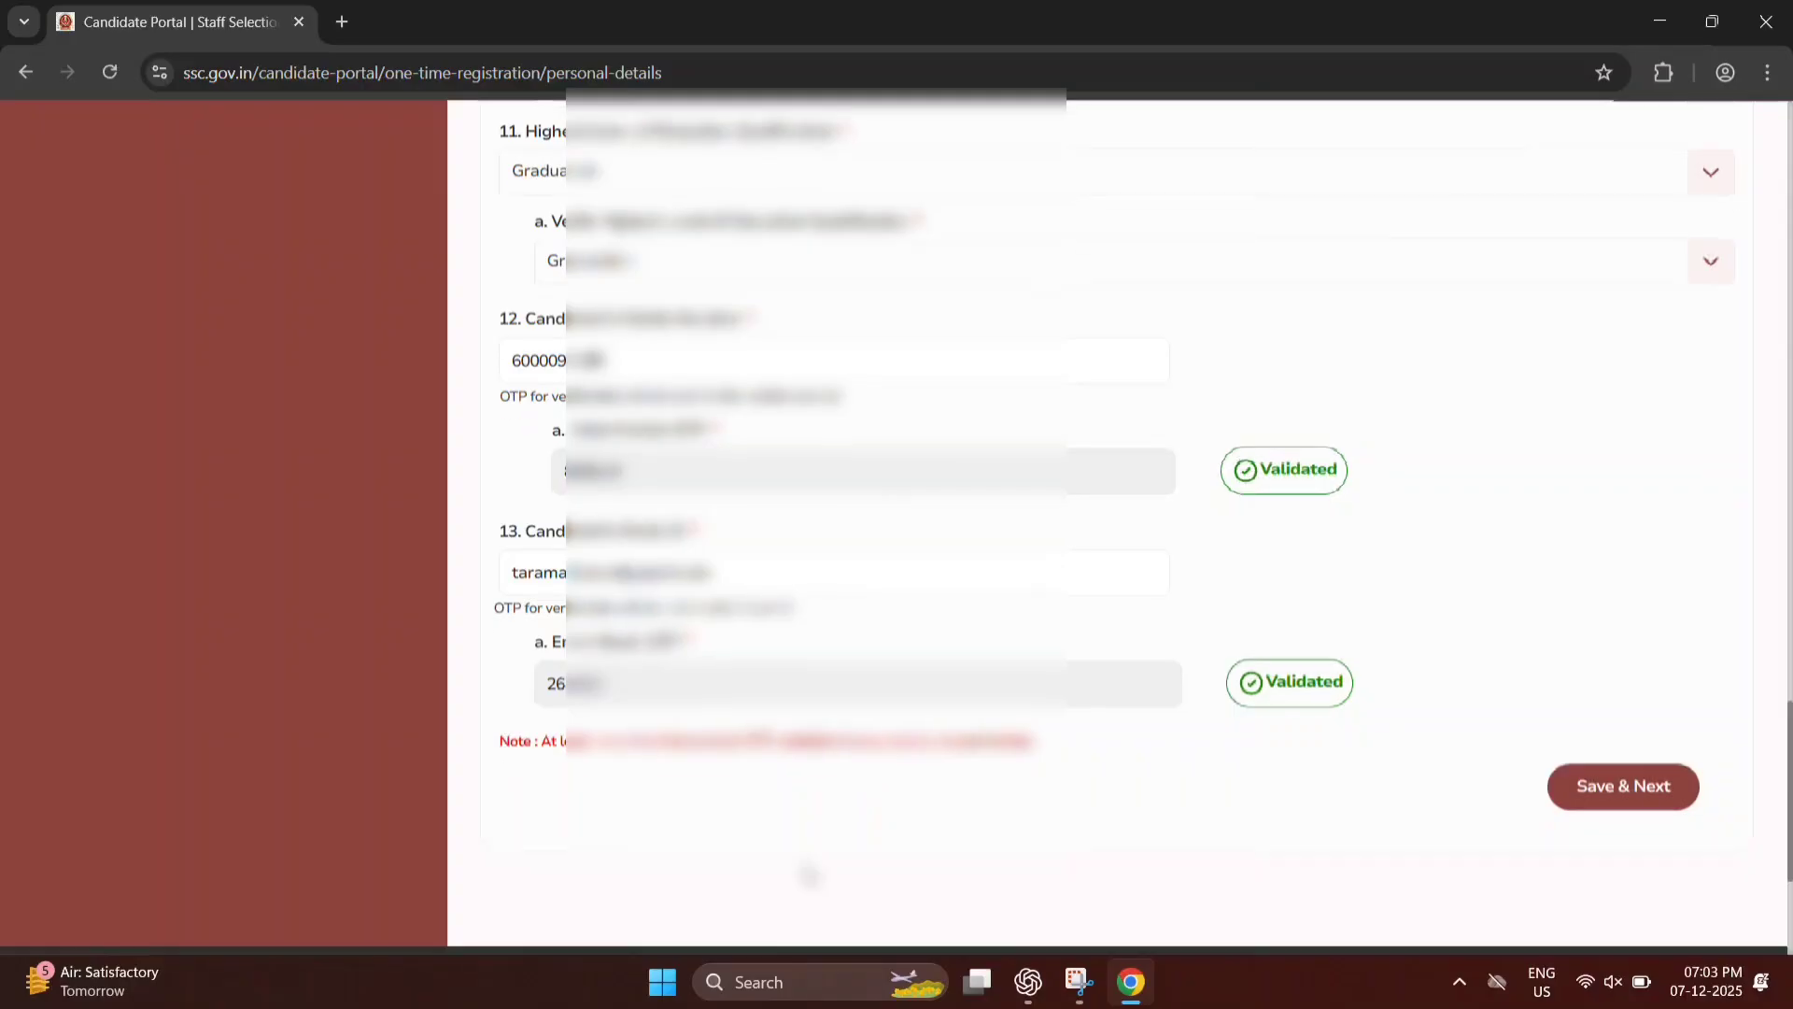
scroll(808, 867, "up", 10)
scroll(809, 867, "up", 14)
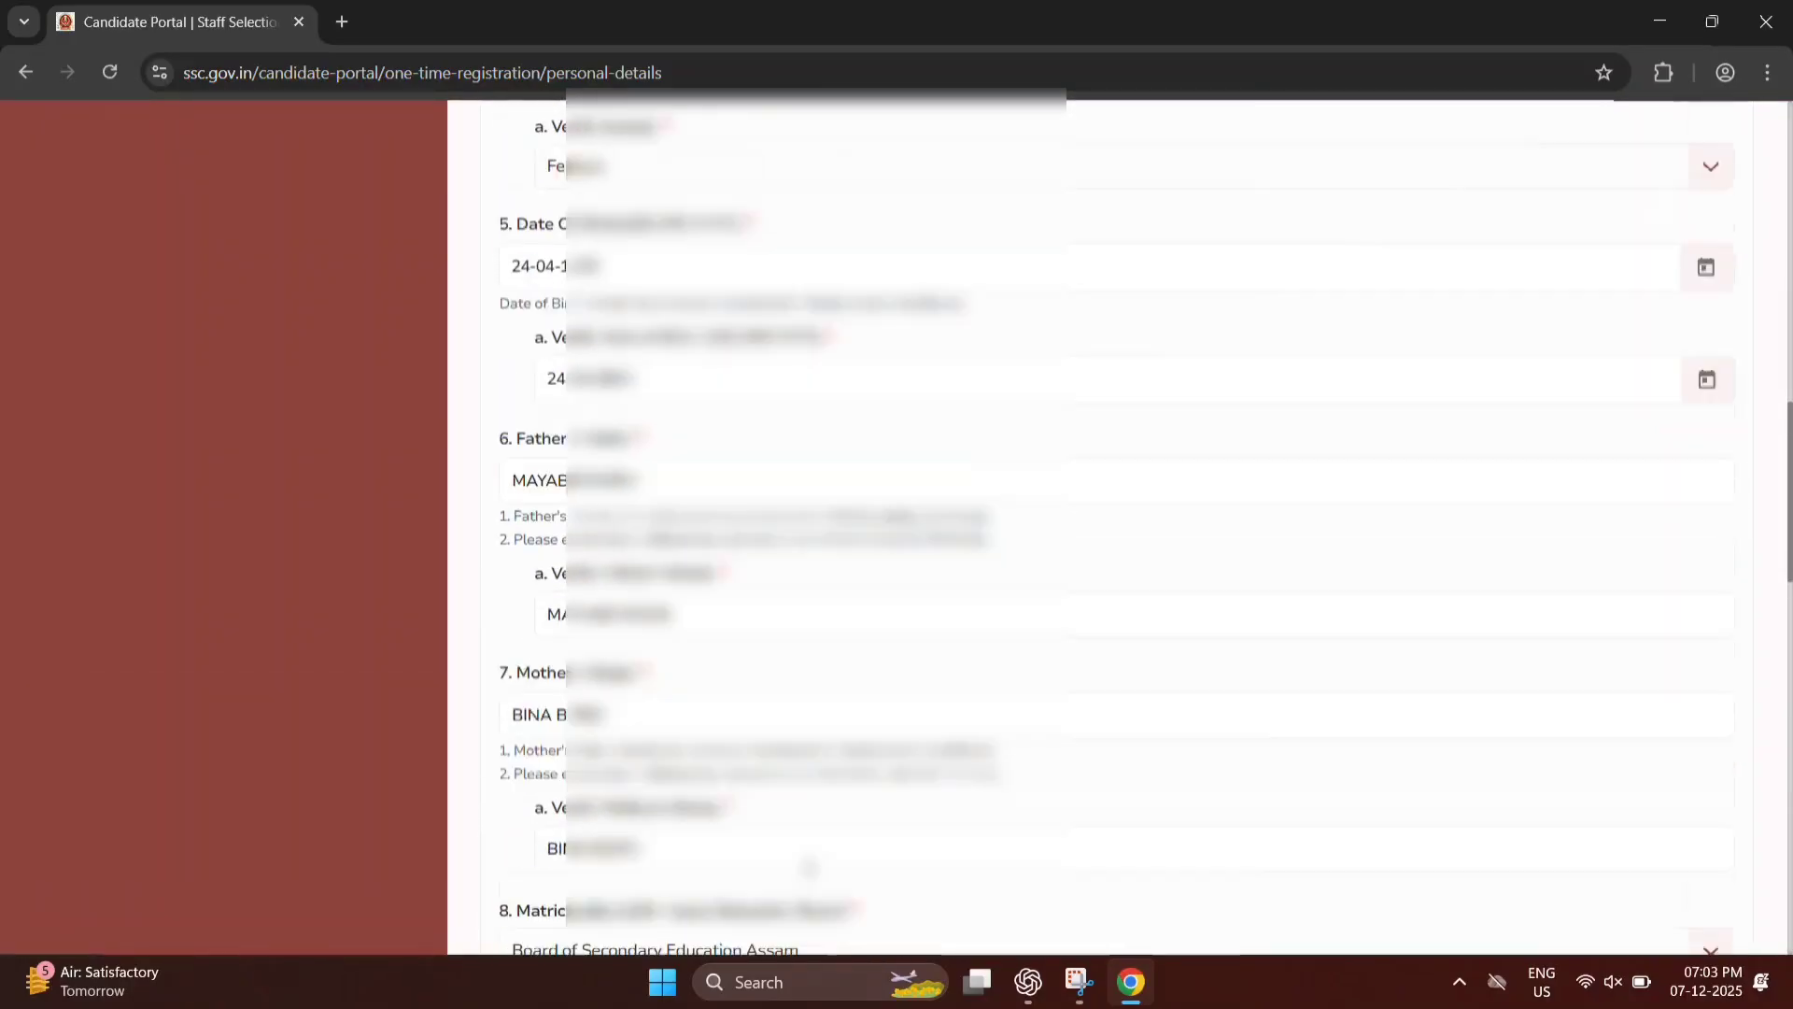
scroll(809, 867, "up", 5)
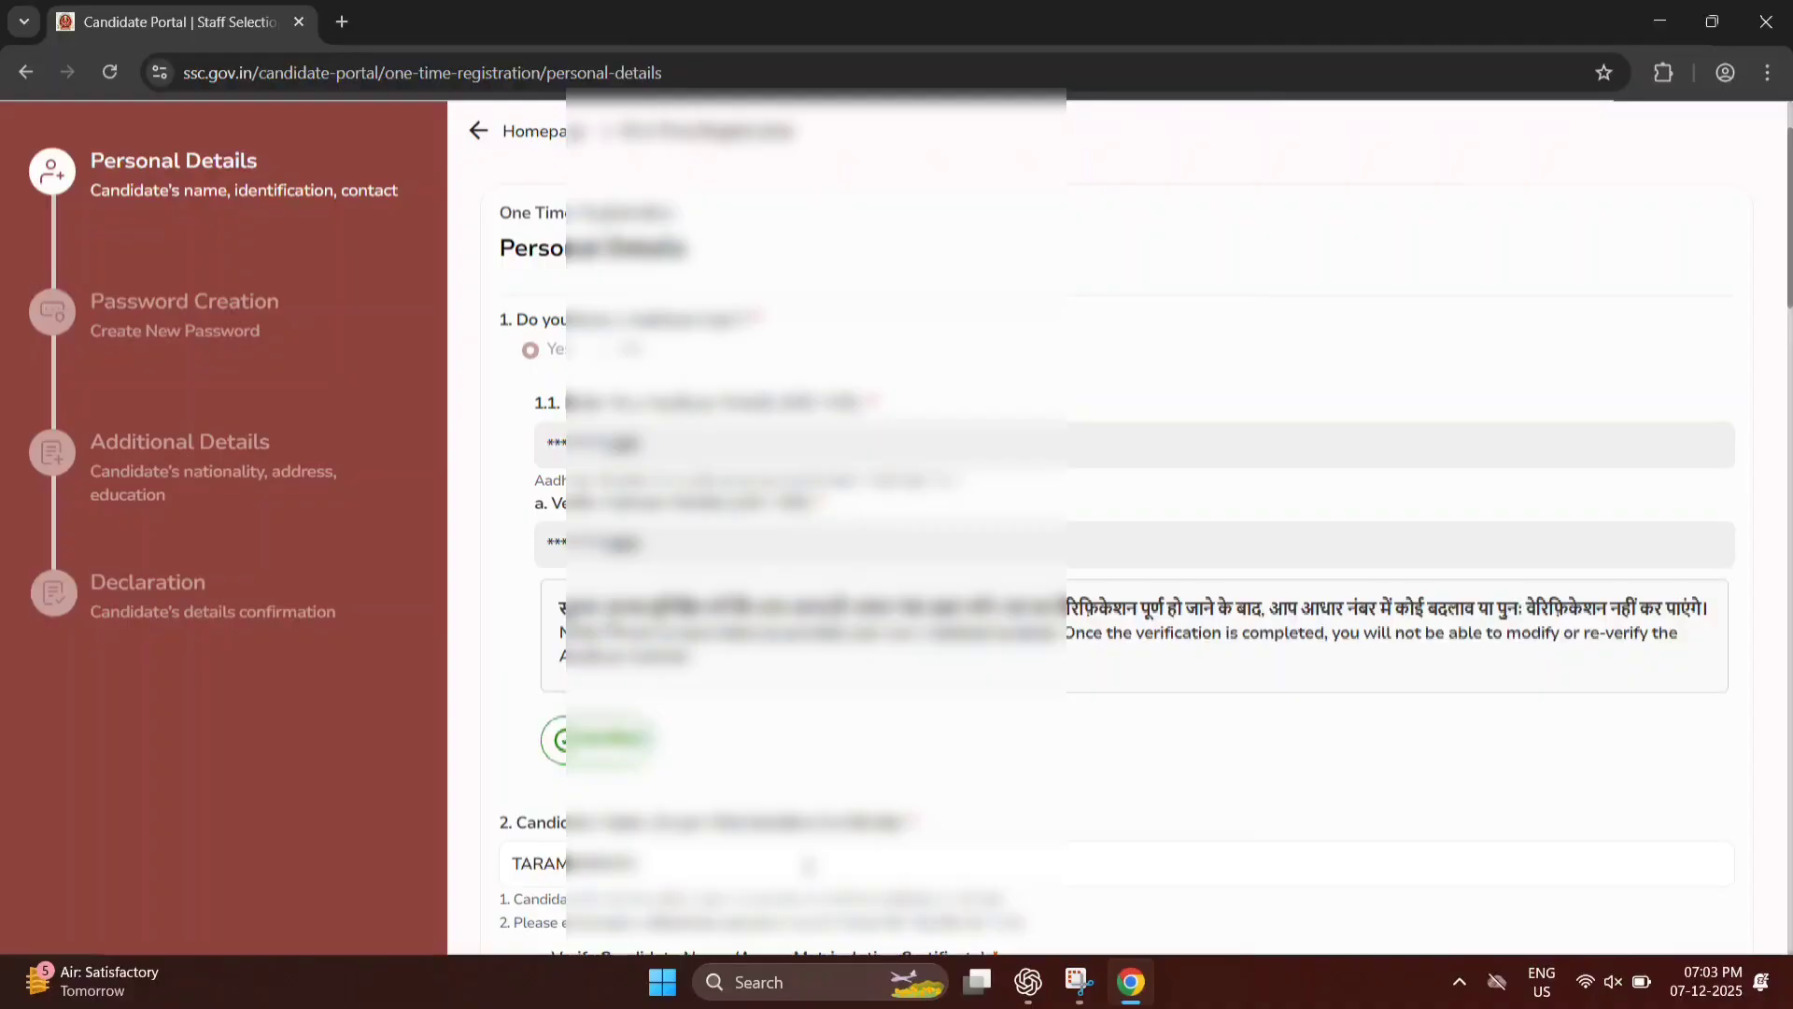
scroll(809, 867, "down", 4)
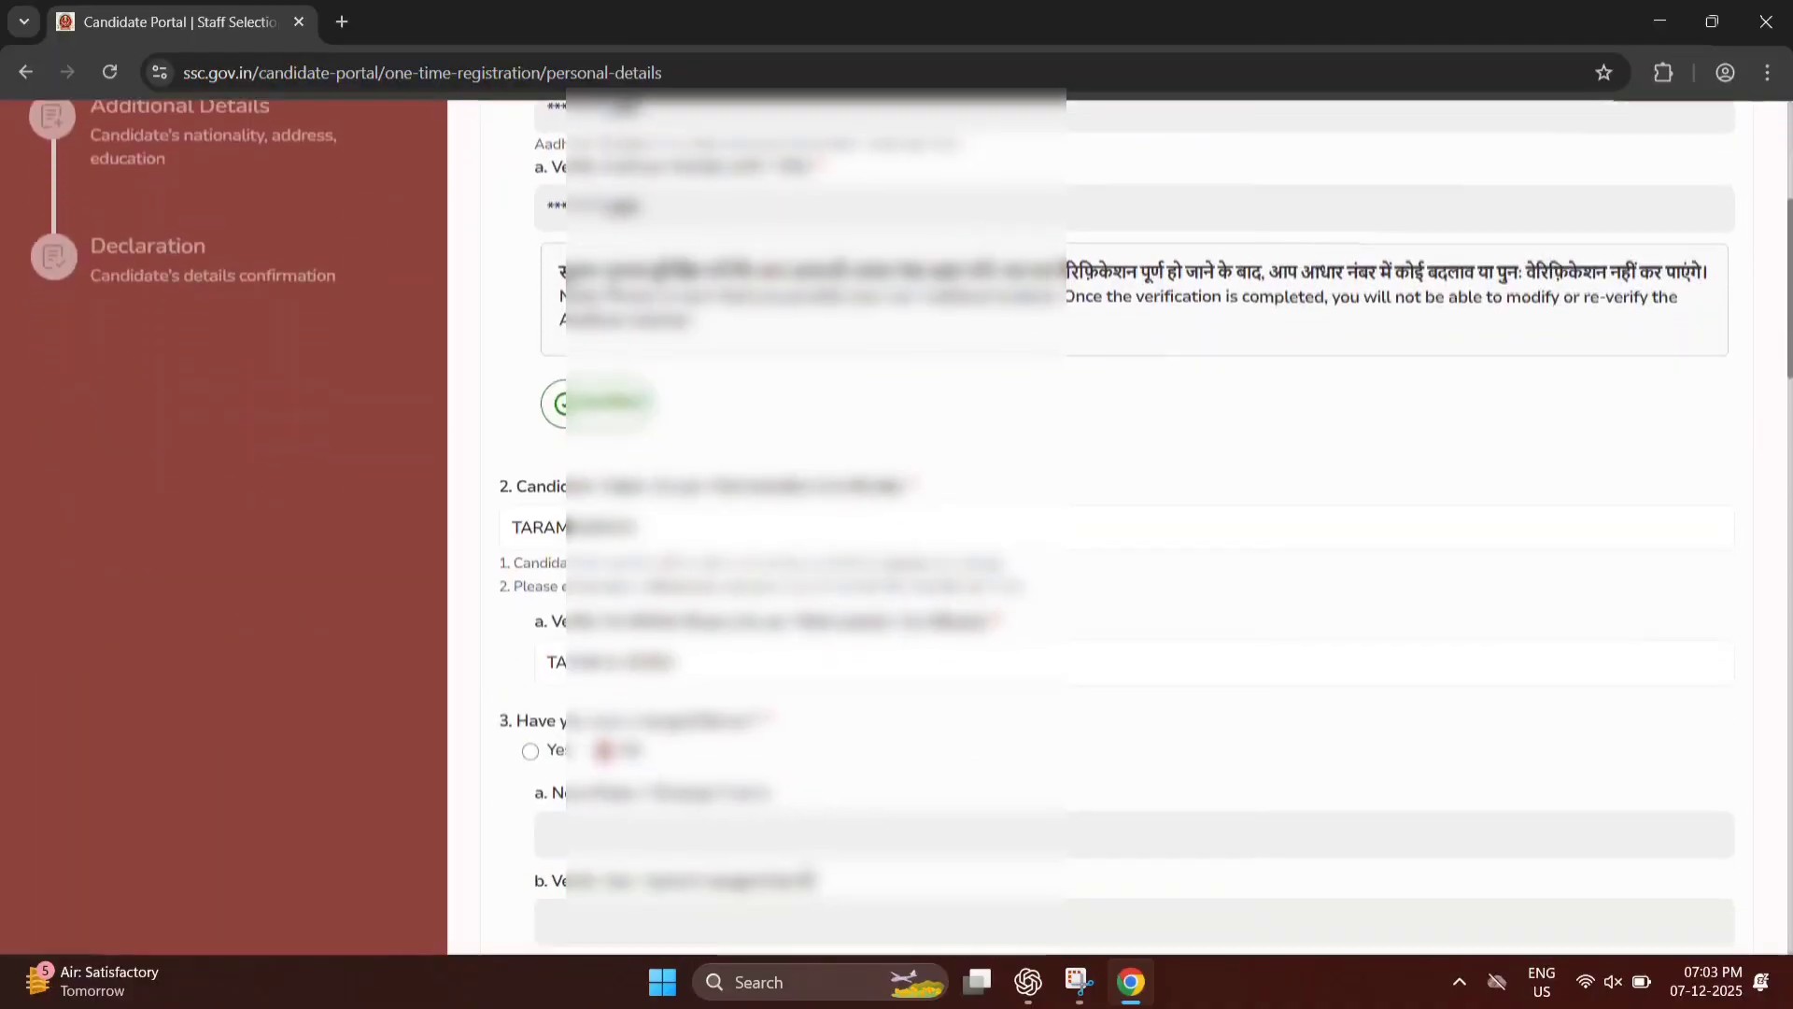
scroll(809, 878, "down", 20)
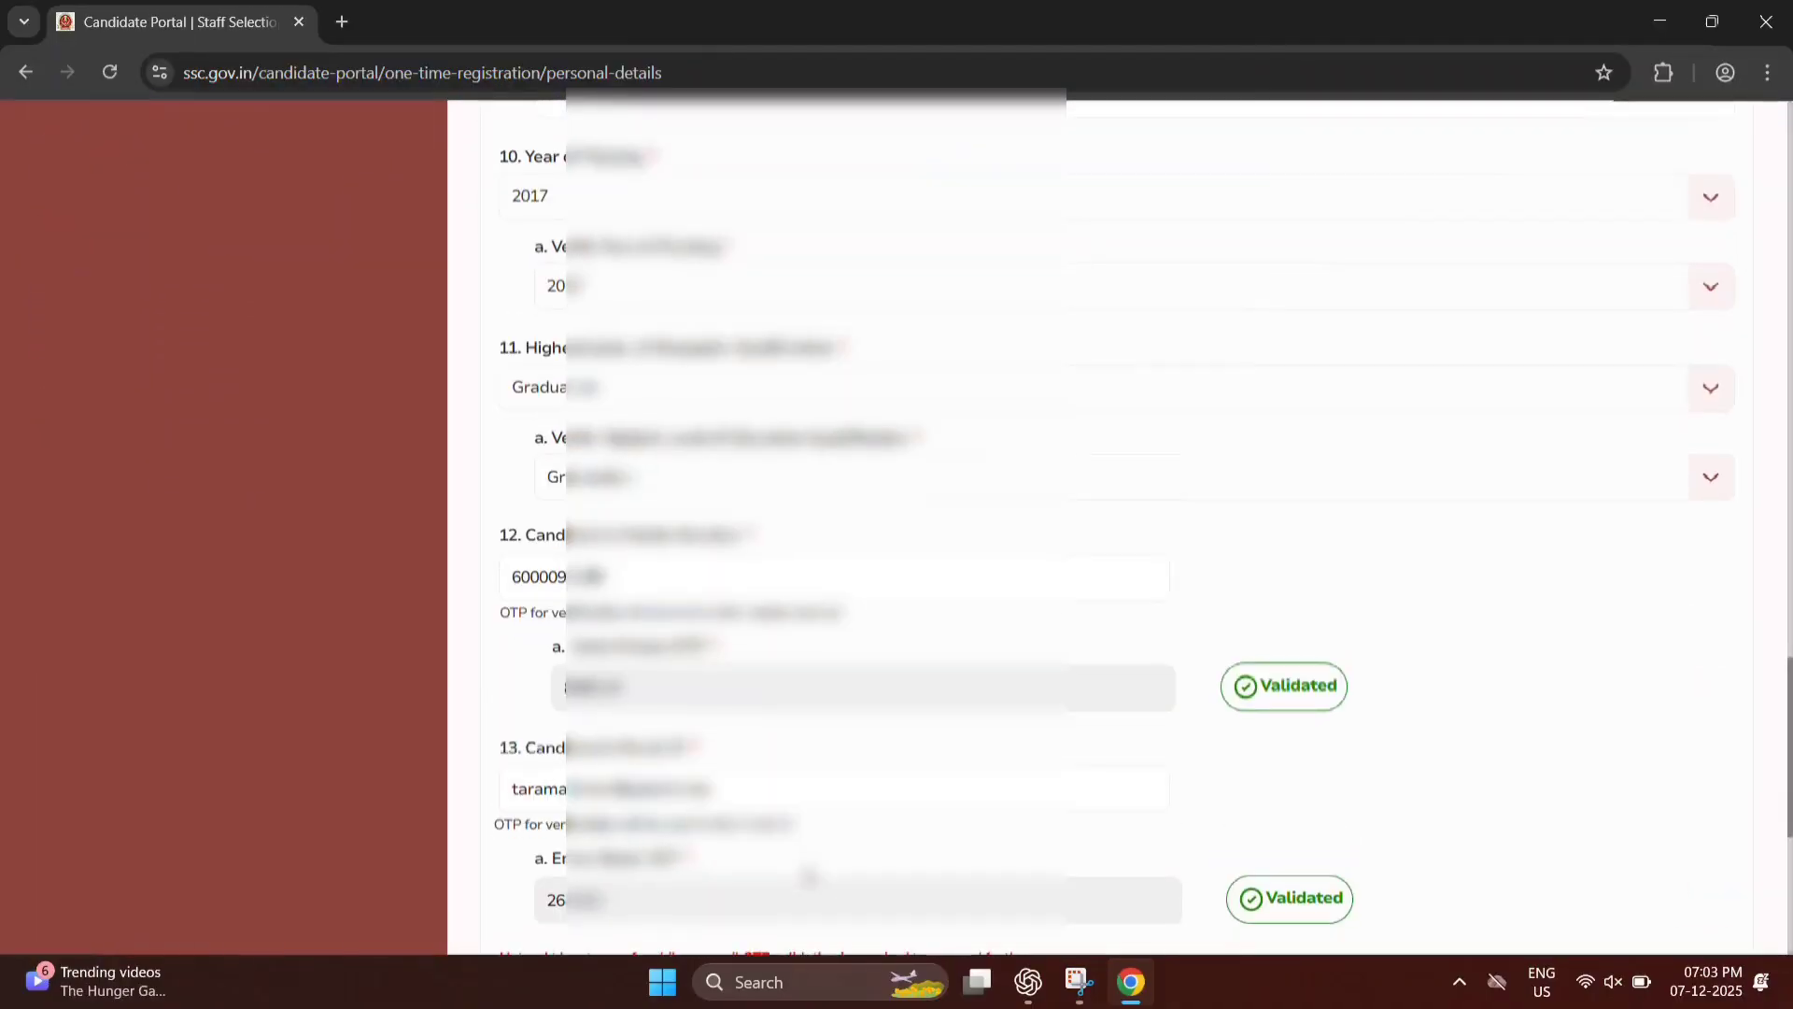
scroll(809, 878, "down", 4)
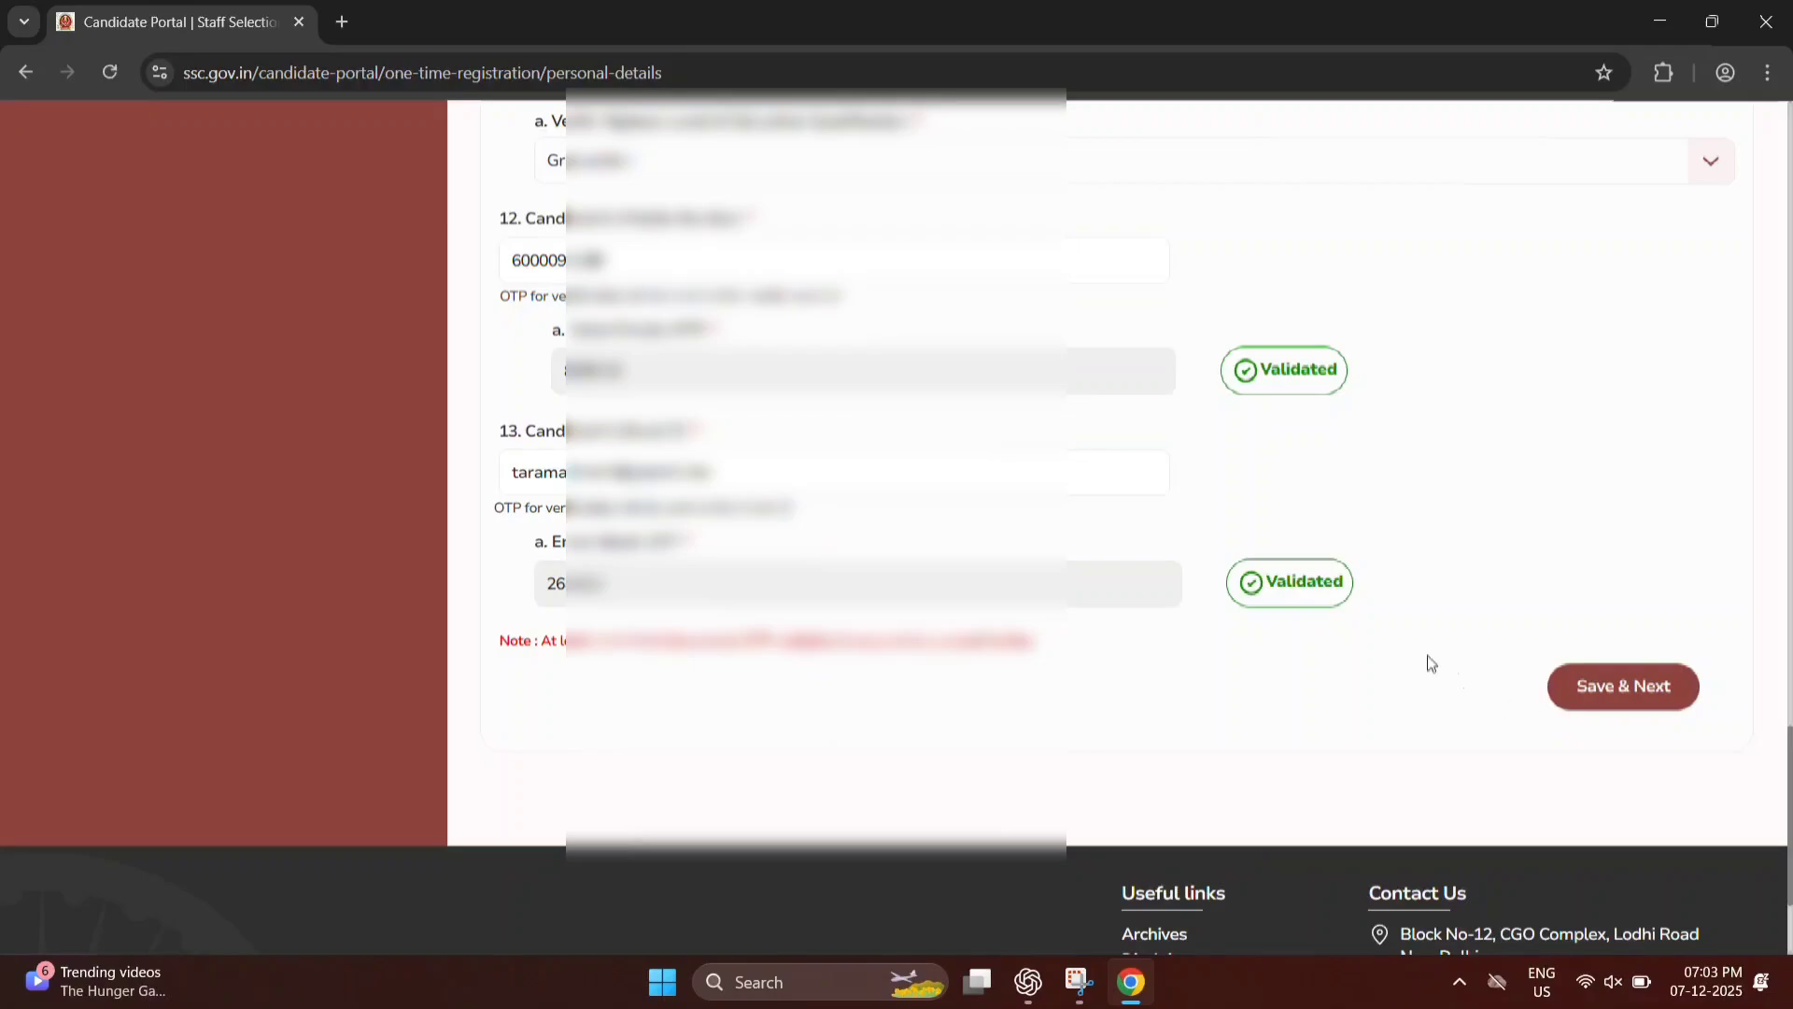
Step: Save the personal details with Save & Next and dismiss the Success dialog
left_click(1623, 686)
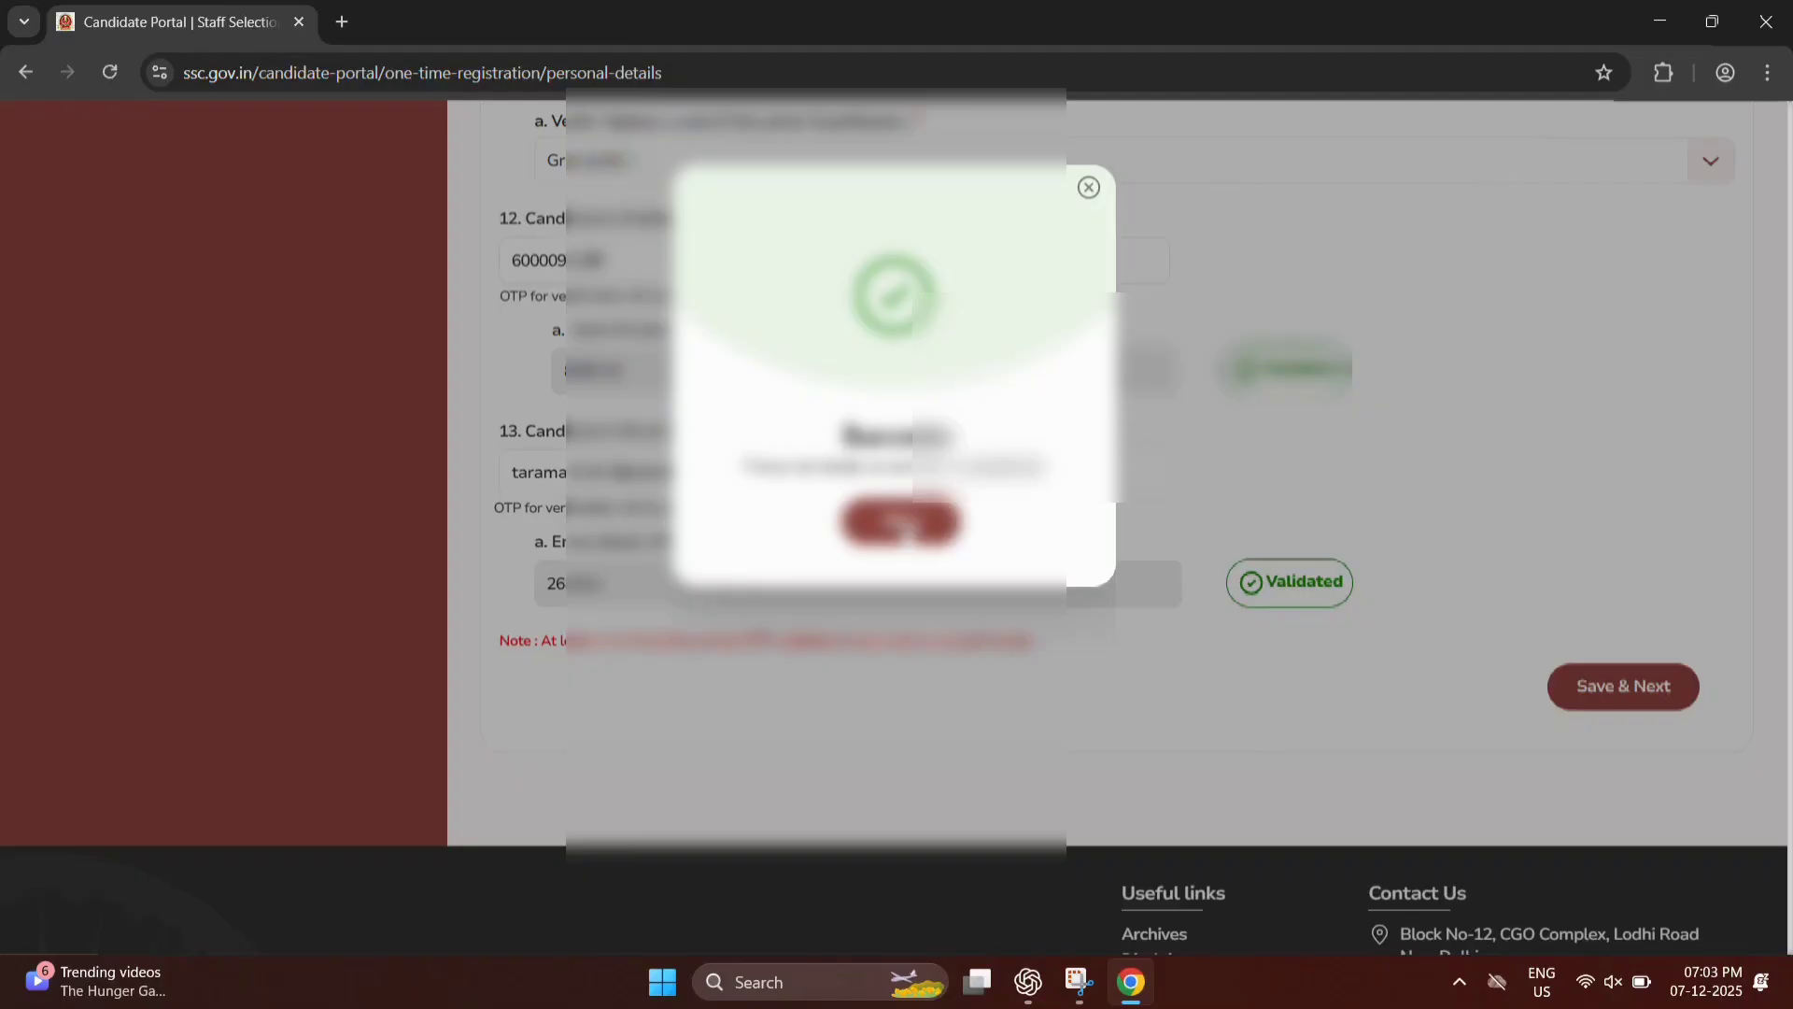
left_click(902, 523)
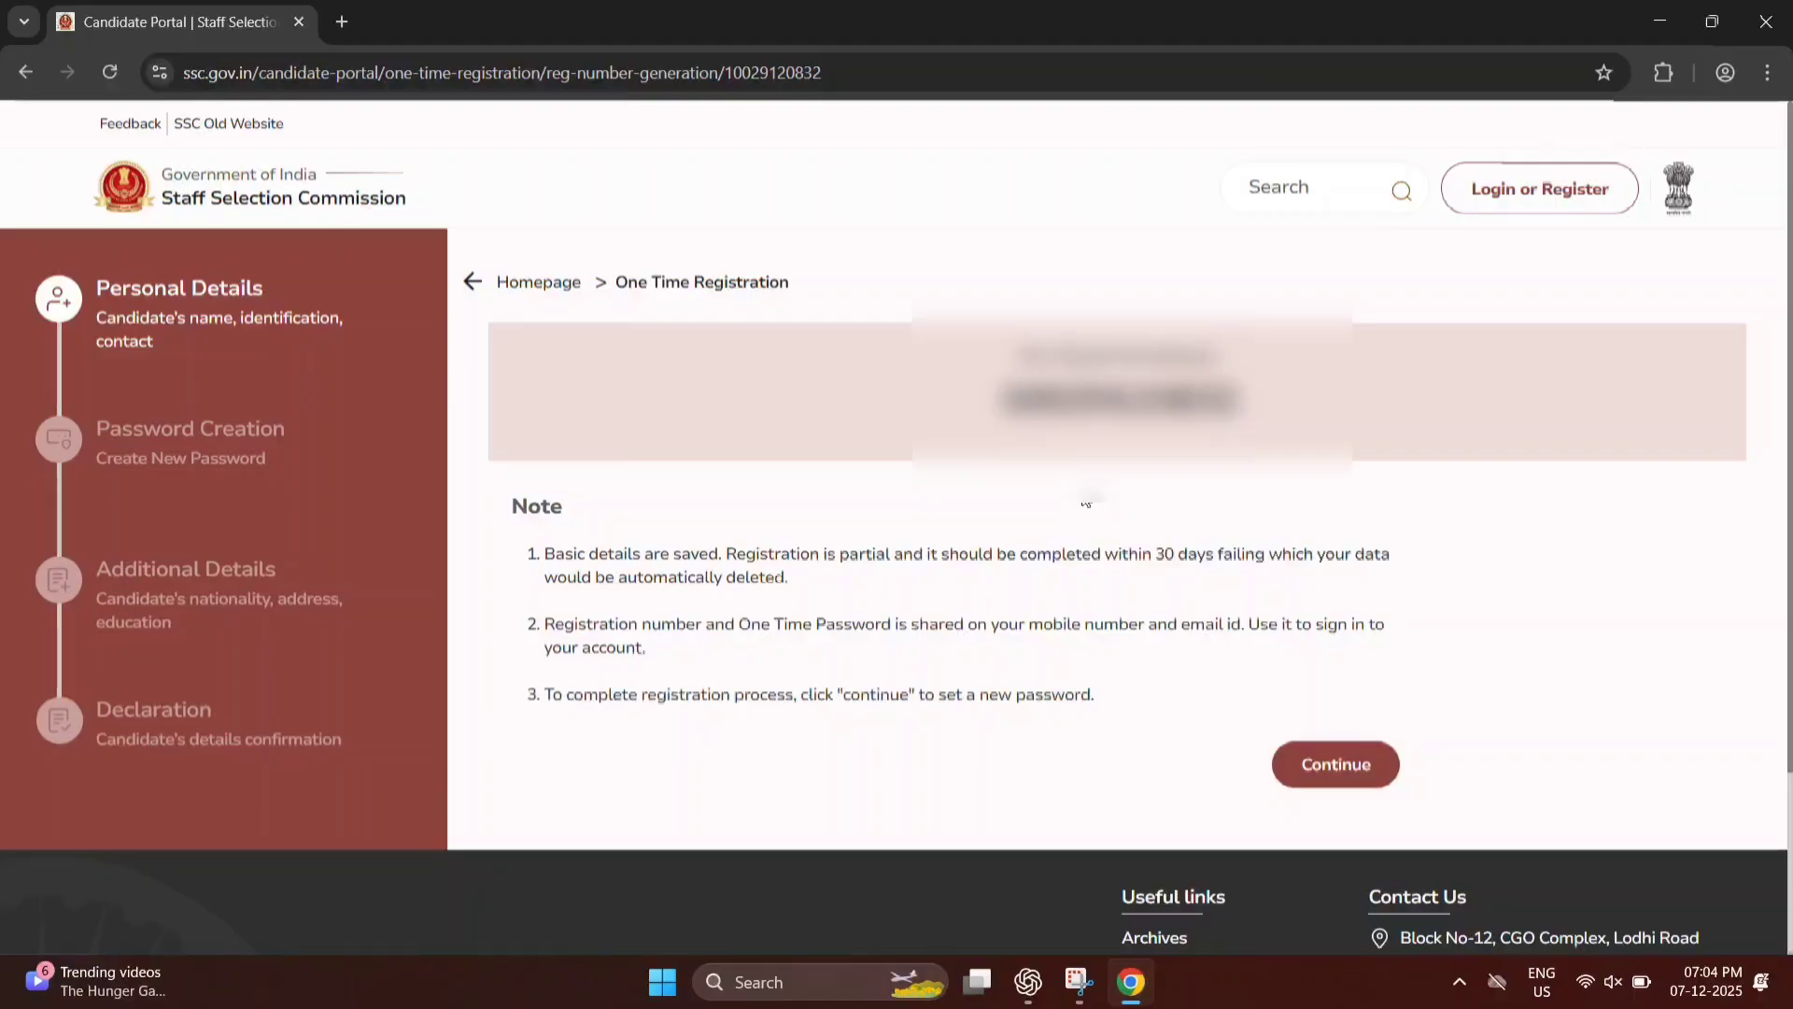
key("super+shift+s")
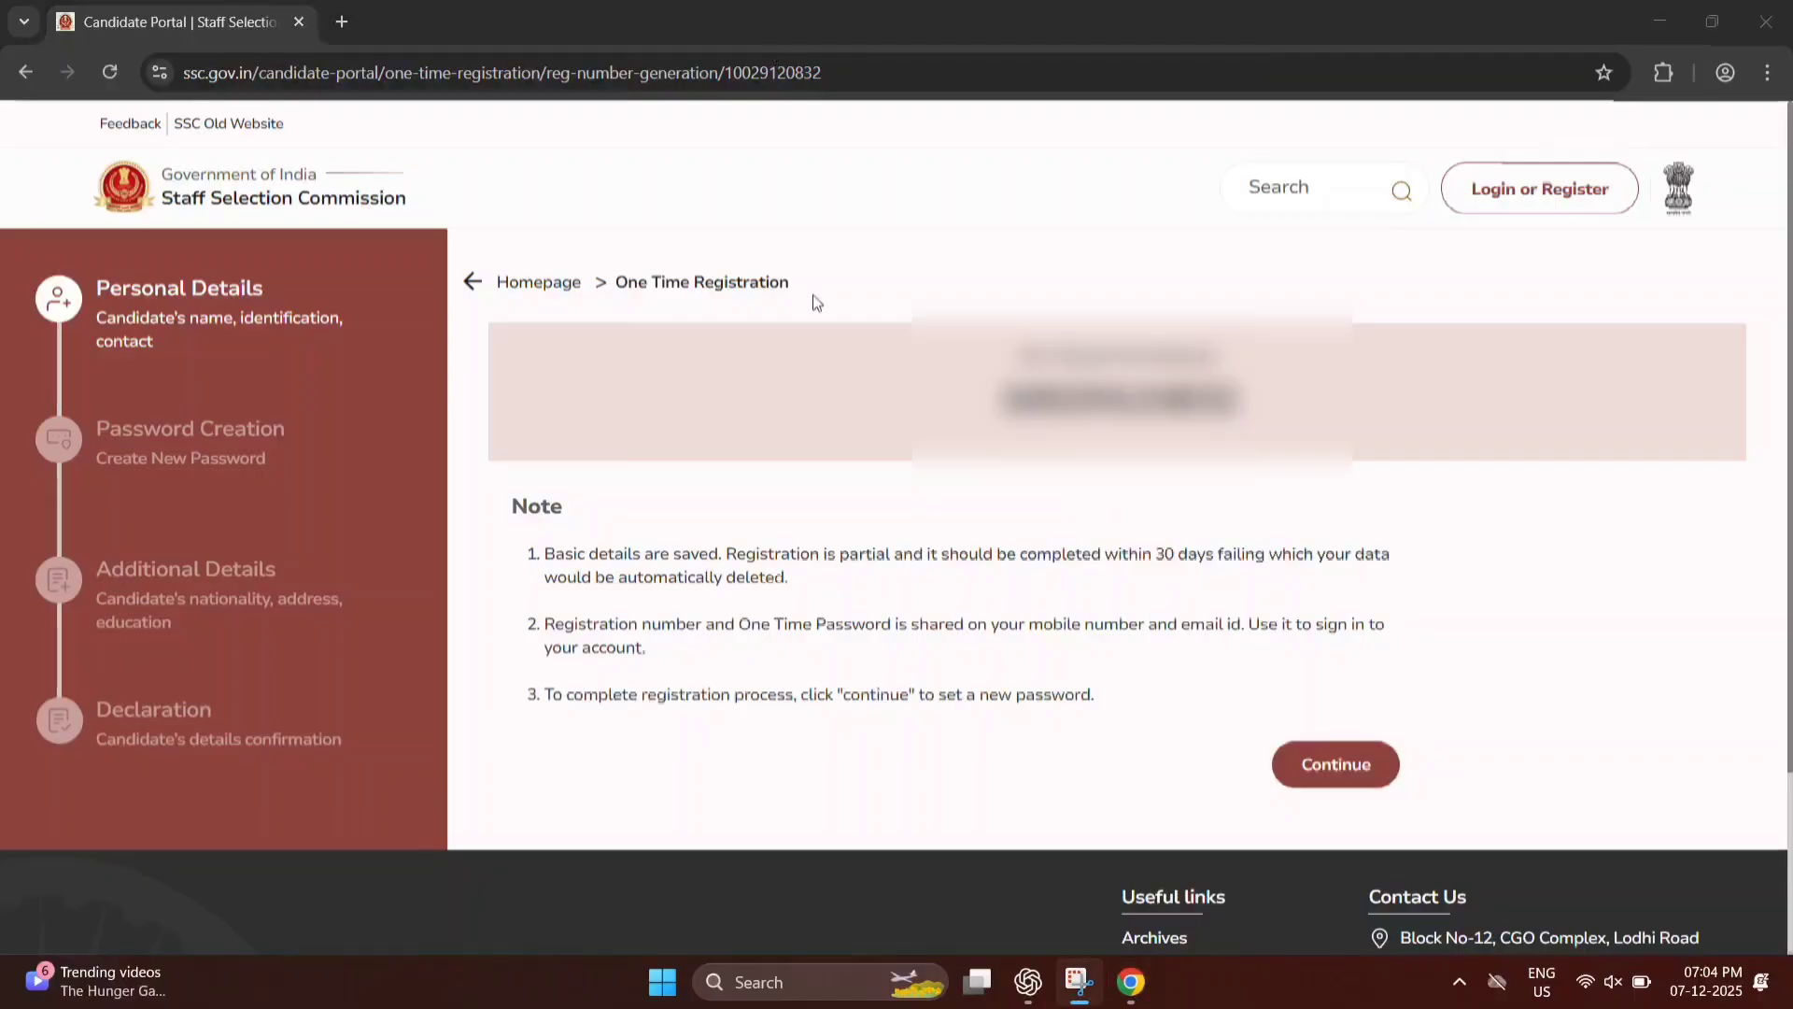
Step: Continue to the sign-in form and enter the registration number
left_click(1325, 775)
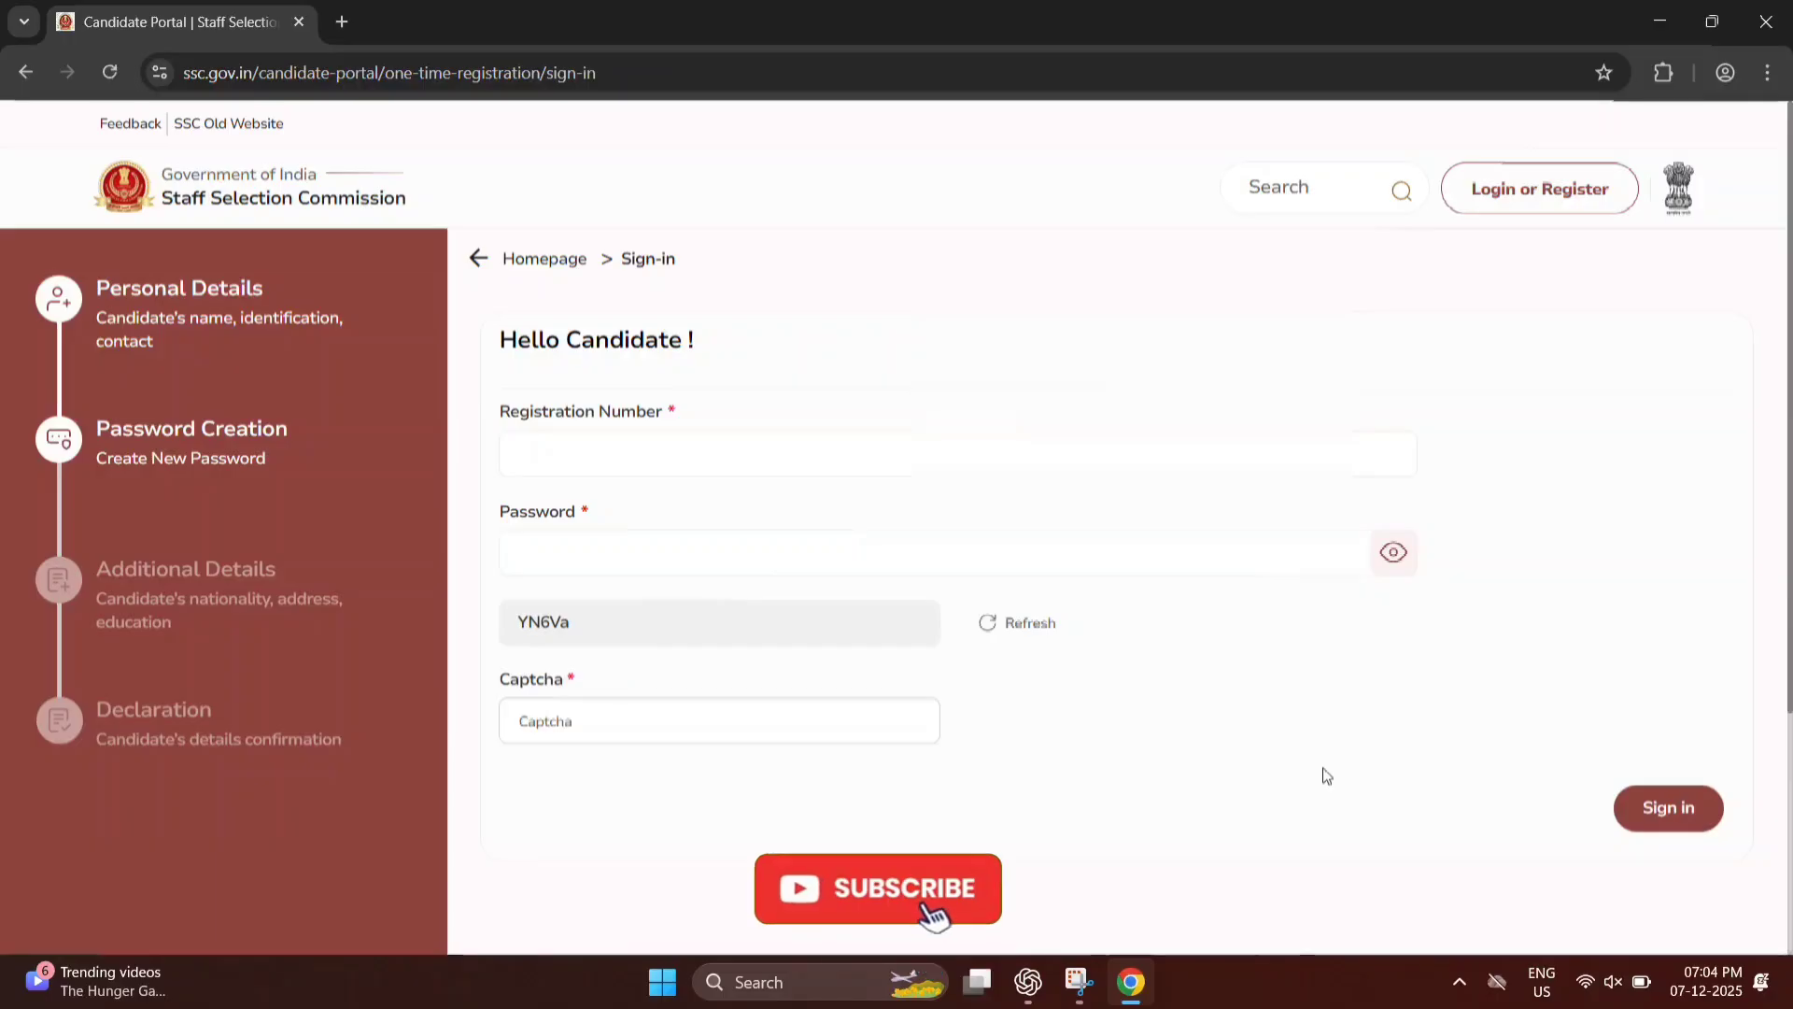
left_click(731, 445)
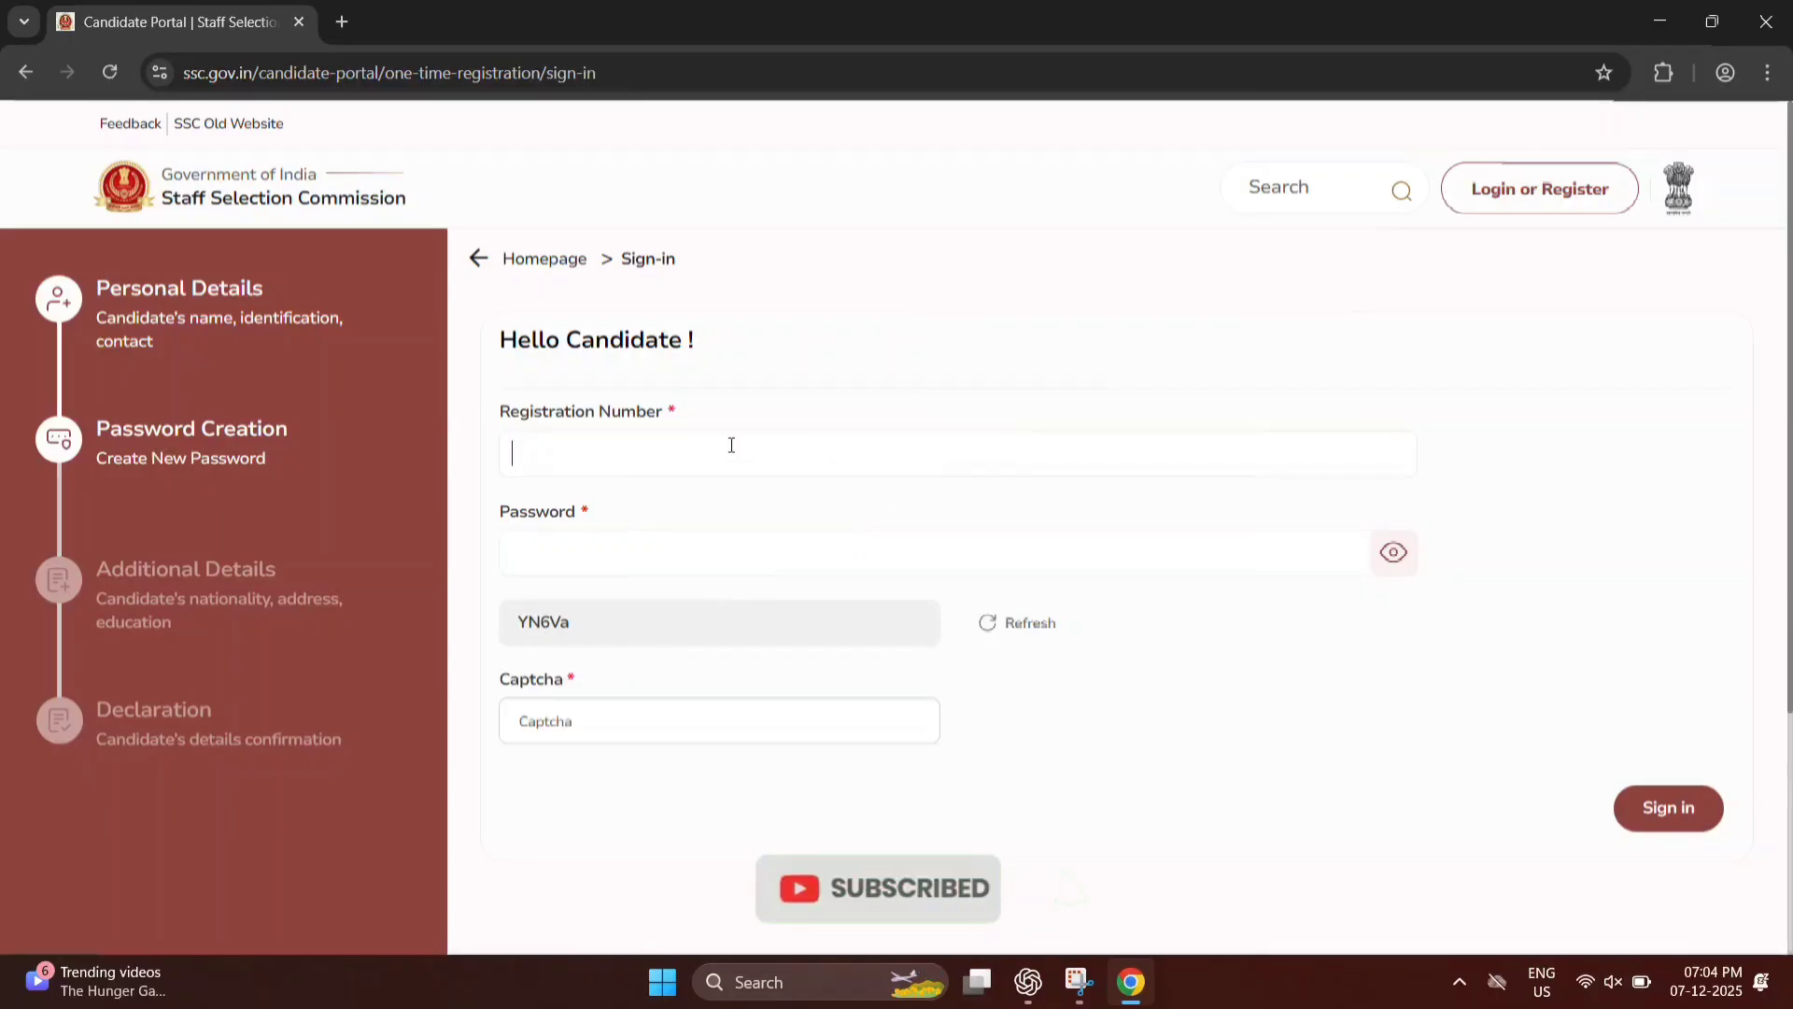
left_click(666, 546)
left_click(664, 453)
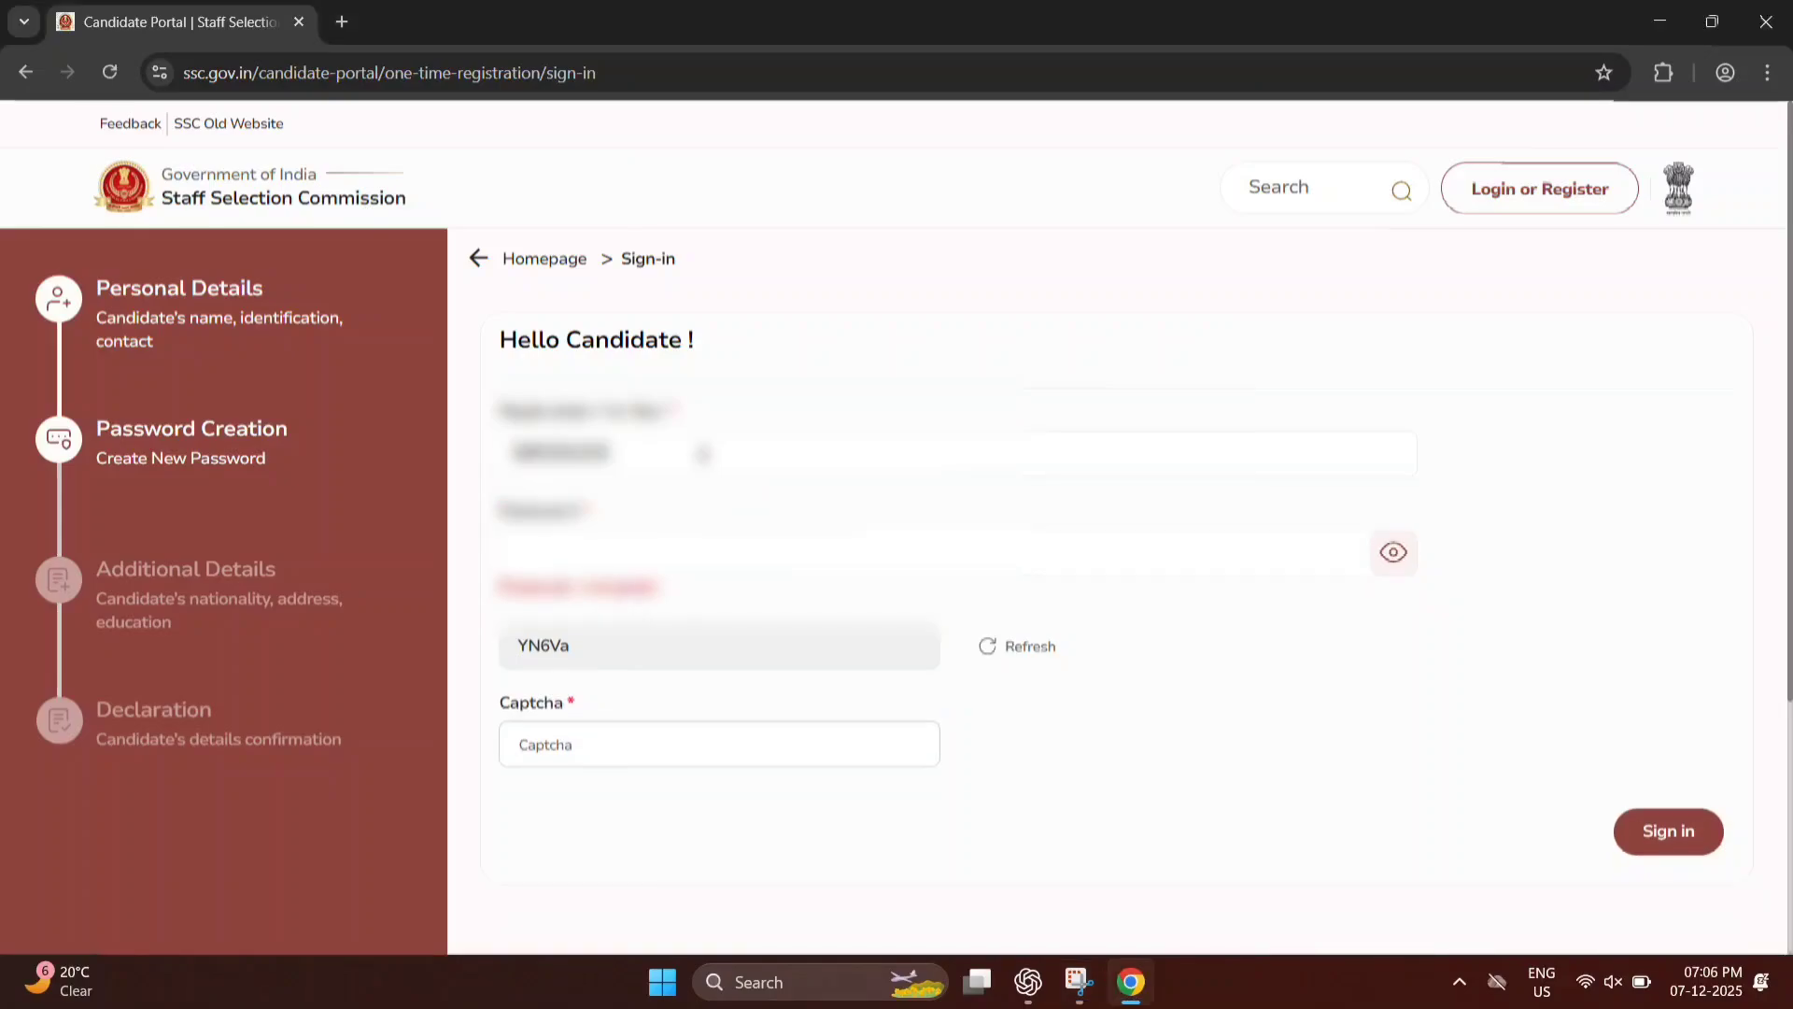
type("00")
Step: Enter the account password and the displayed captcha, then submit the sign-in form
left_click(512, 551)
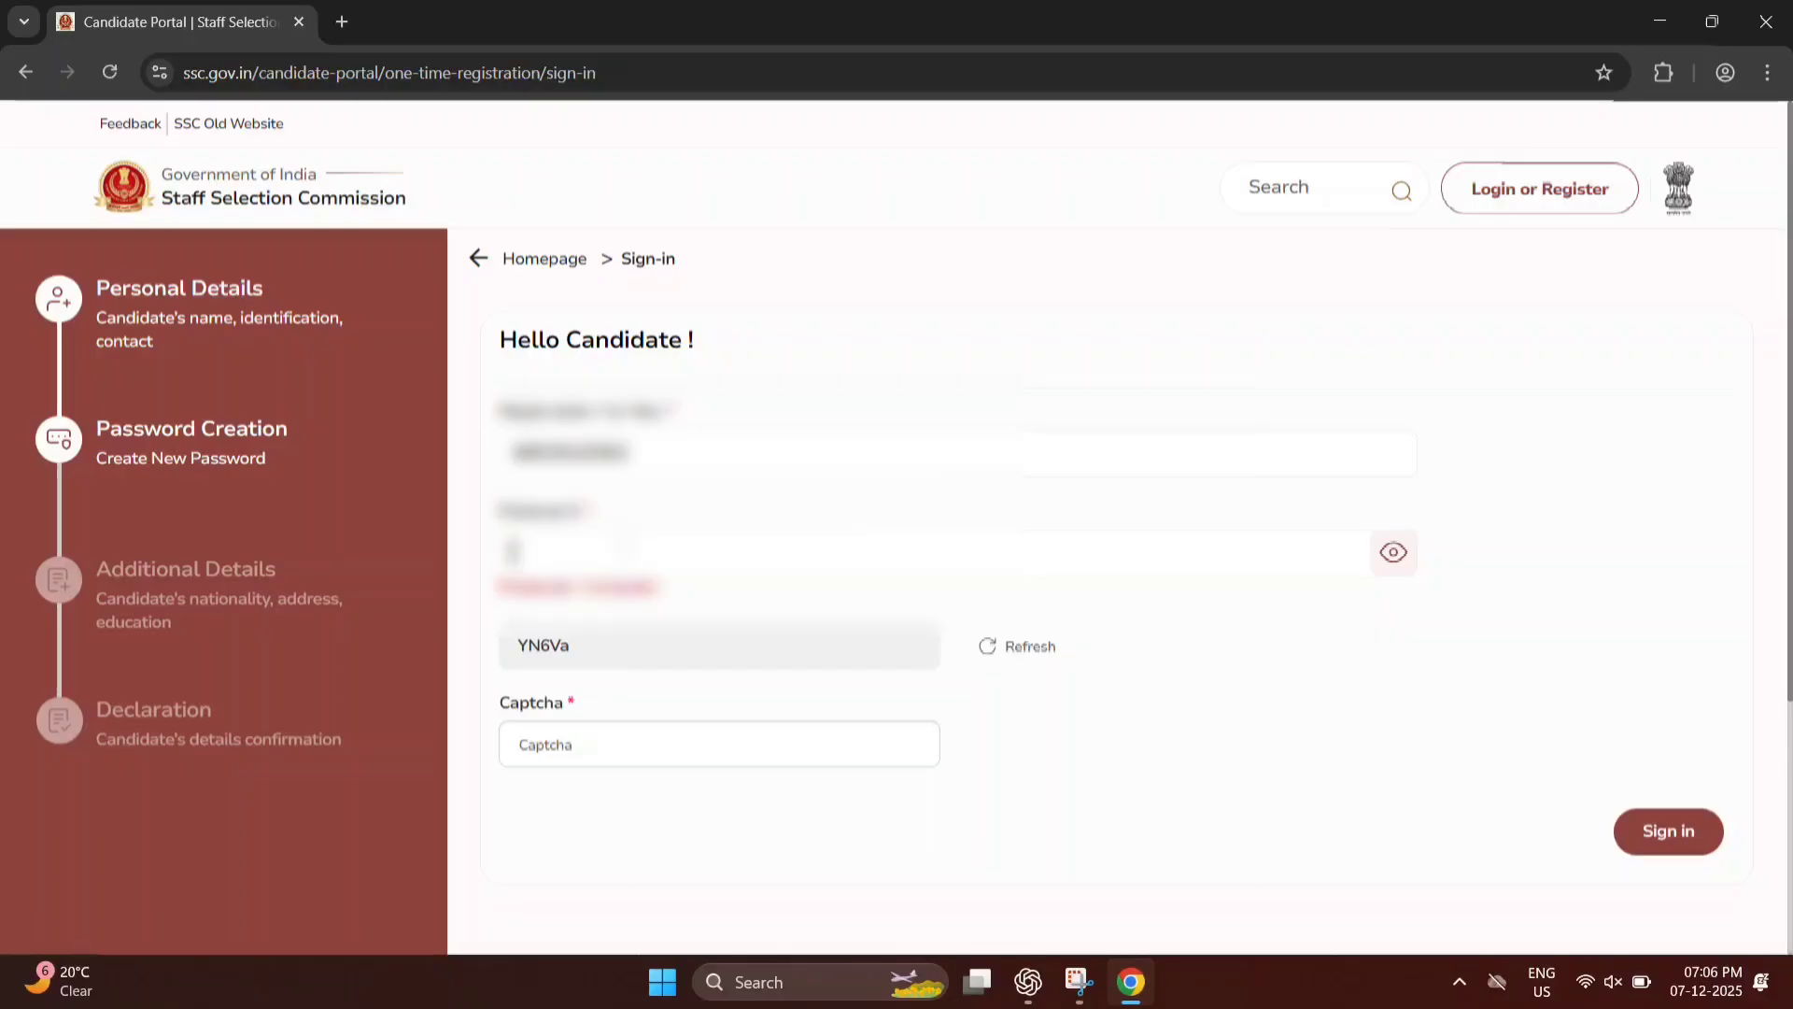
type("••")
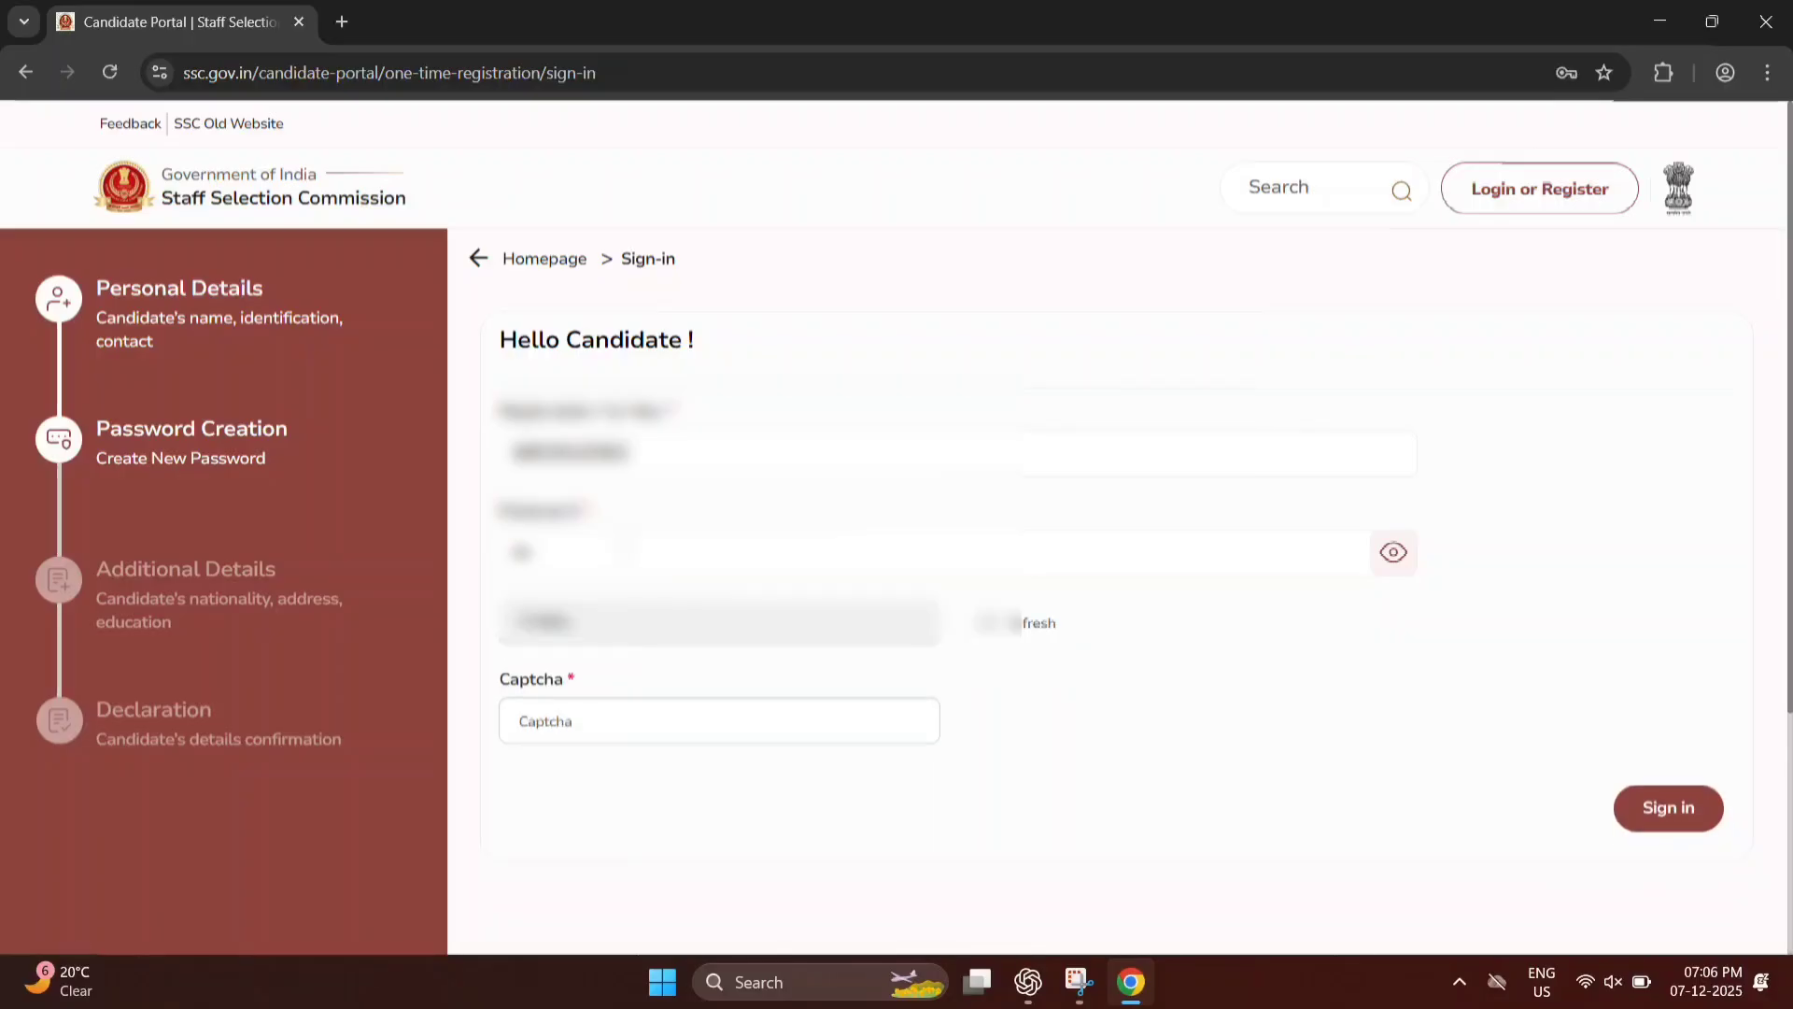
type("•••")
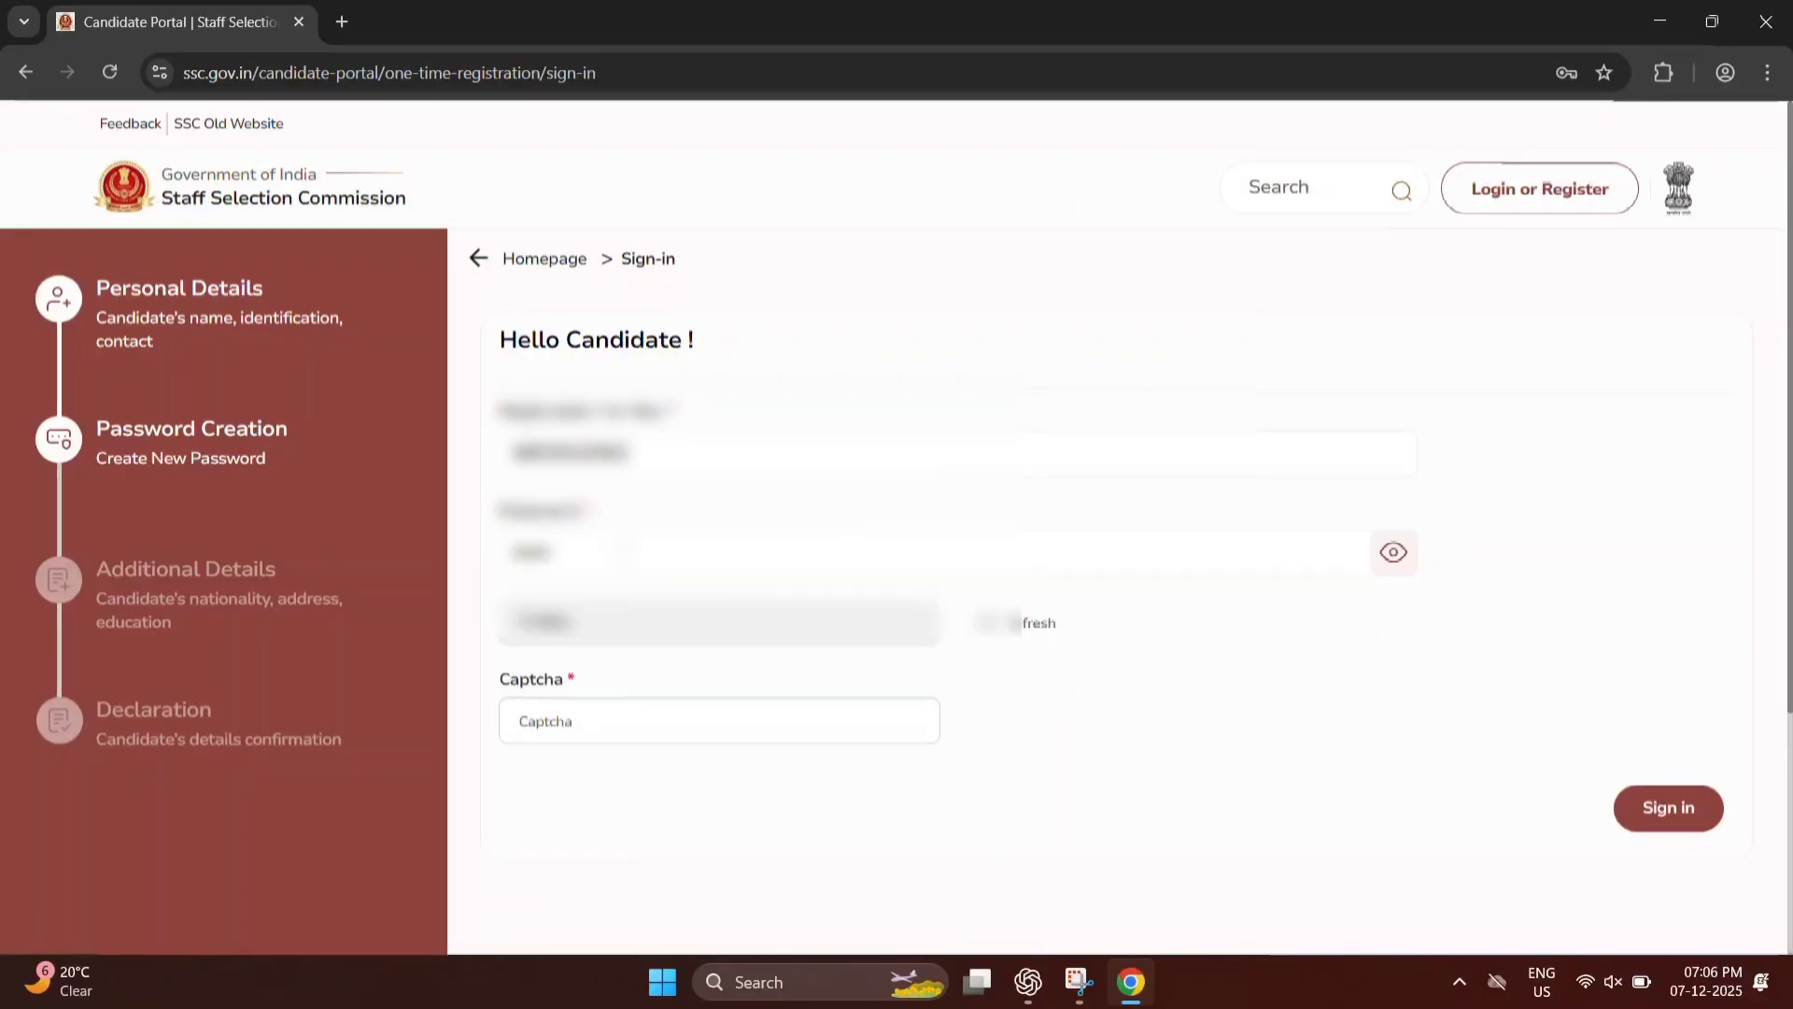
type("••")
left_click(694, 726)
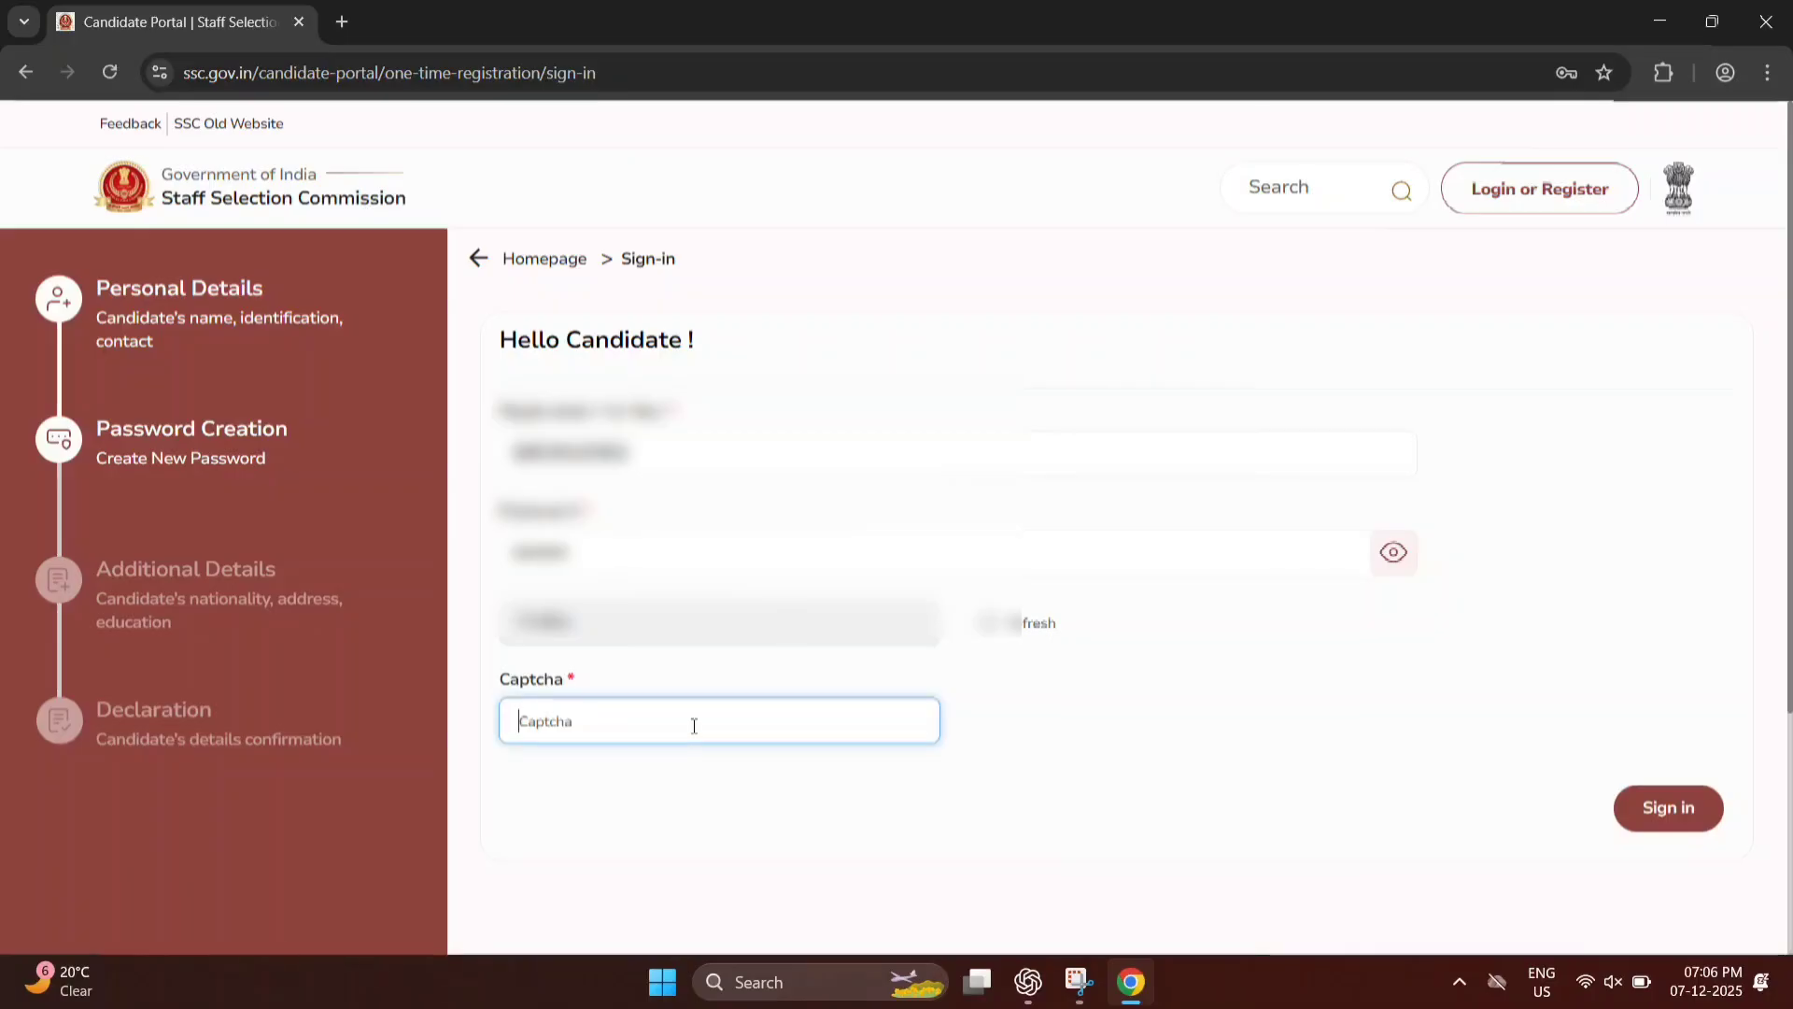
type("YN6Va")
left_click(1679, 805)
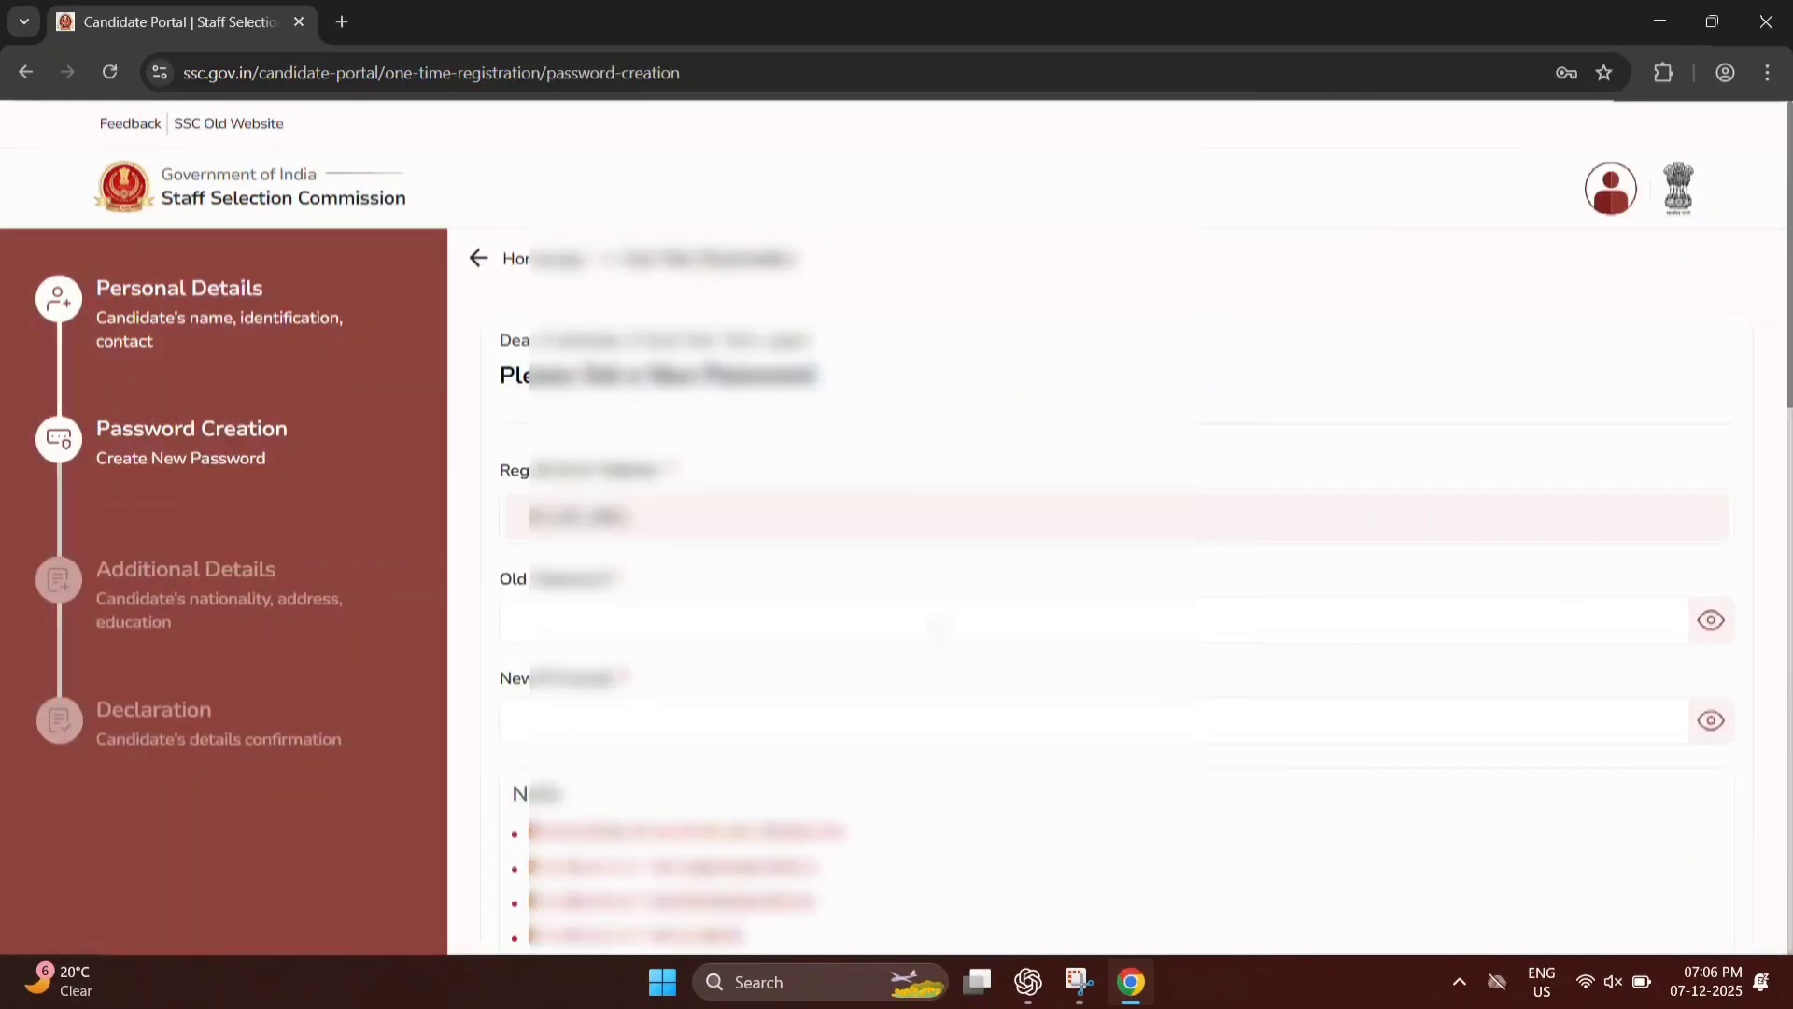
Step: Enter the old password and a new password that meets every listed password rule
left_click(848, 624)
scroll(848, 626, "down", 1)
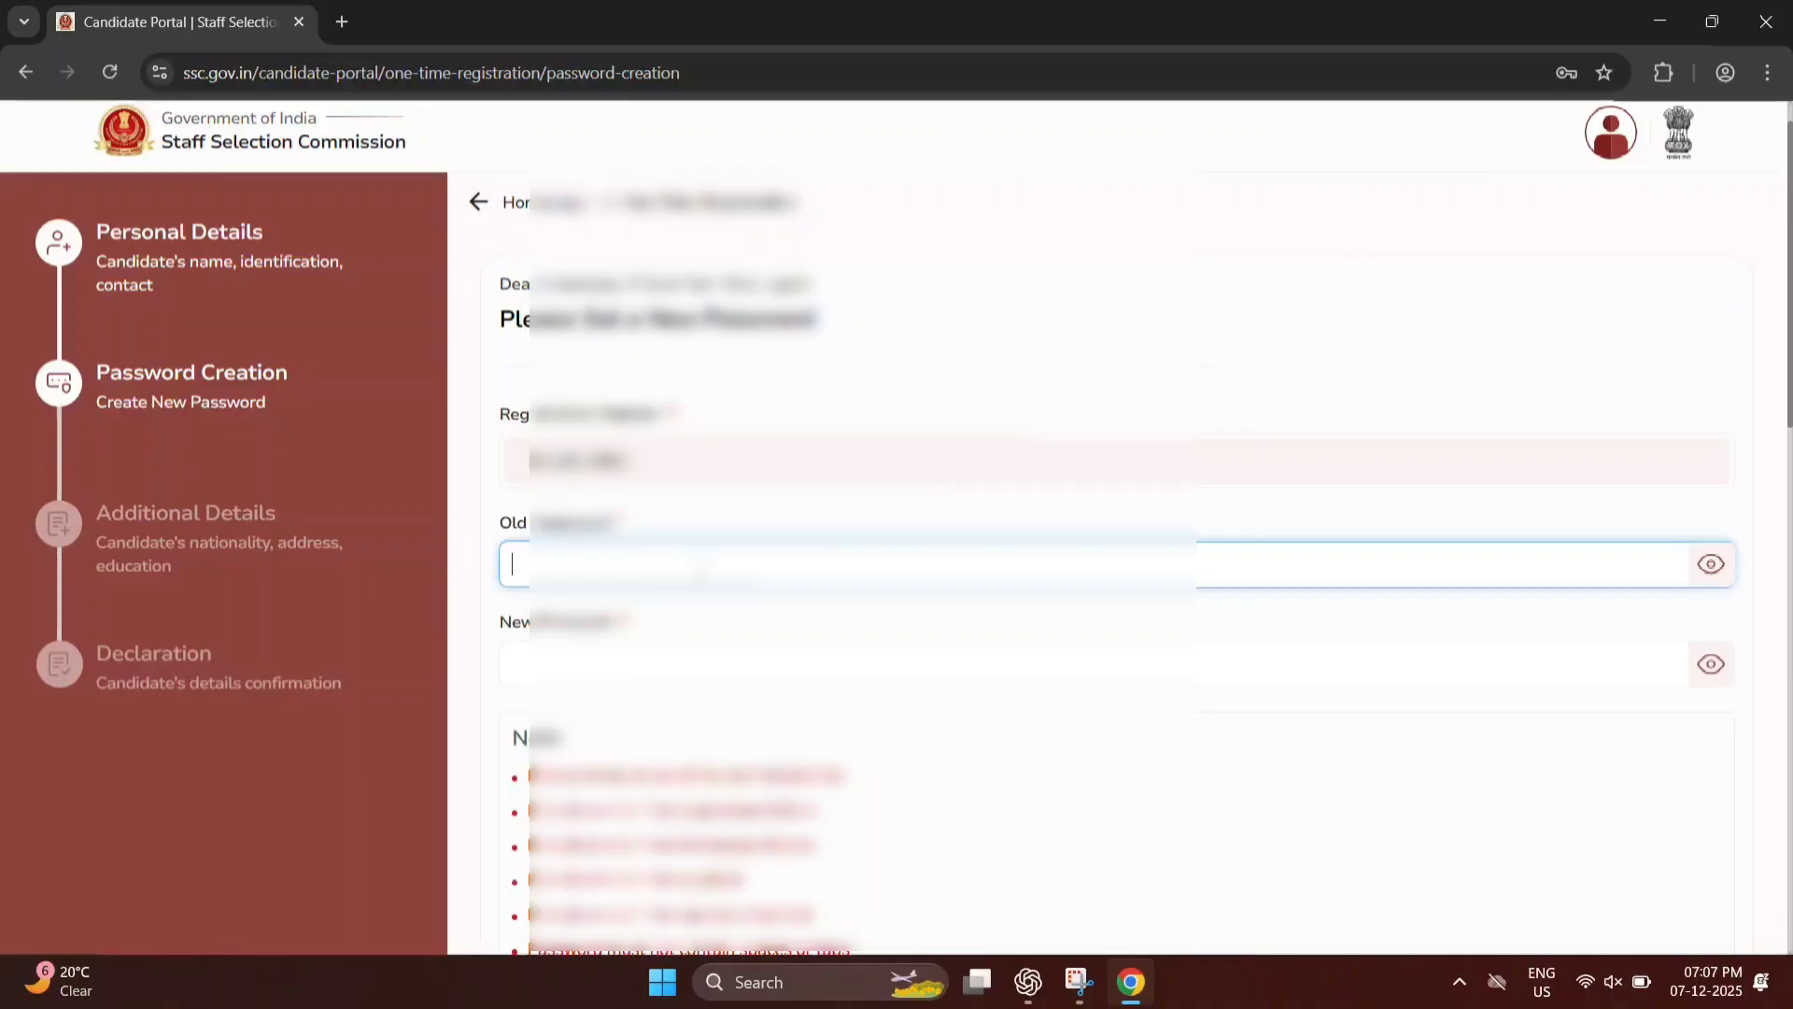
type("******")
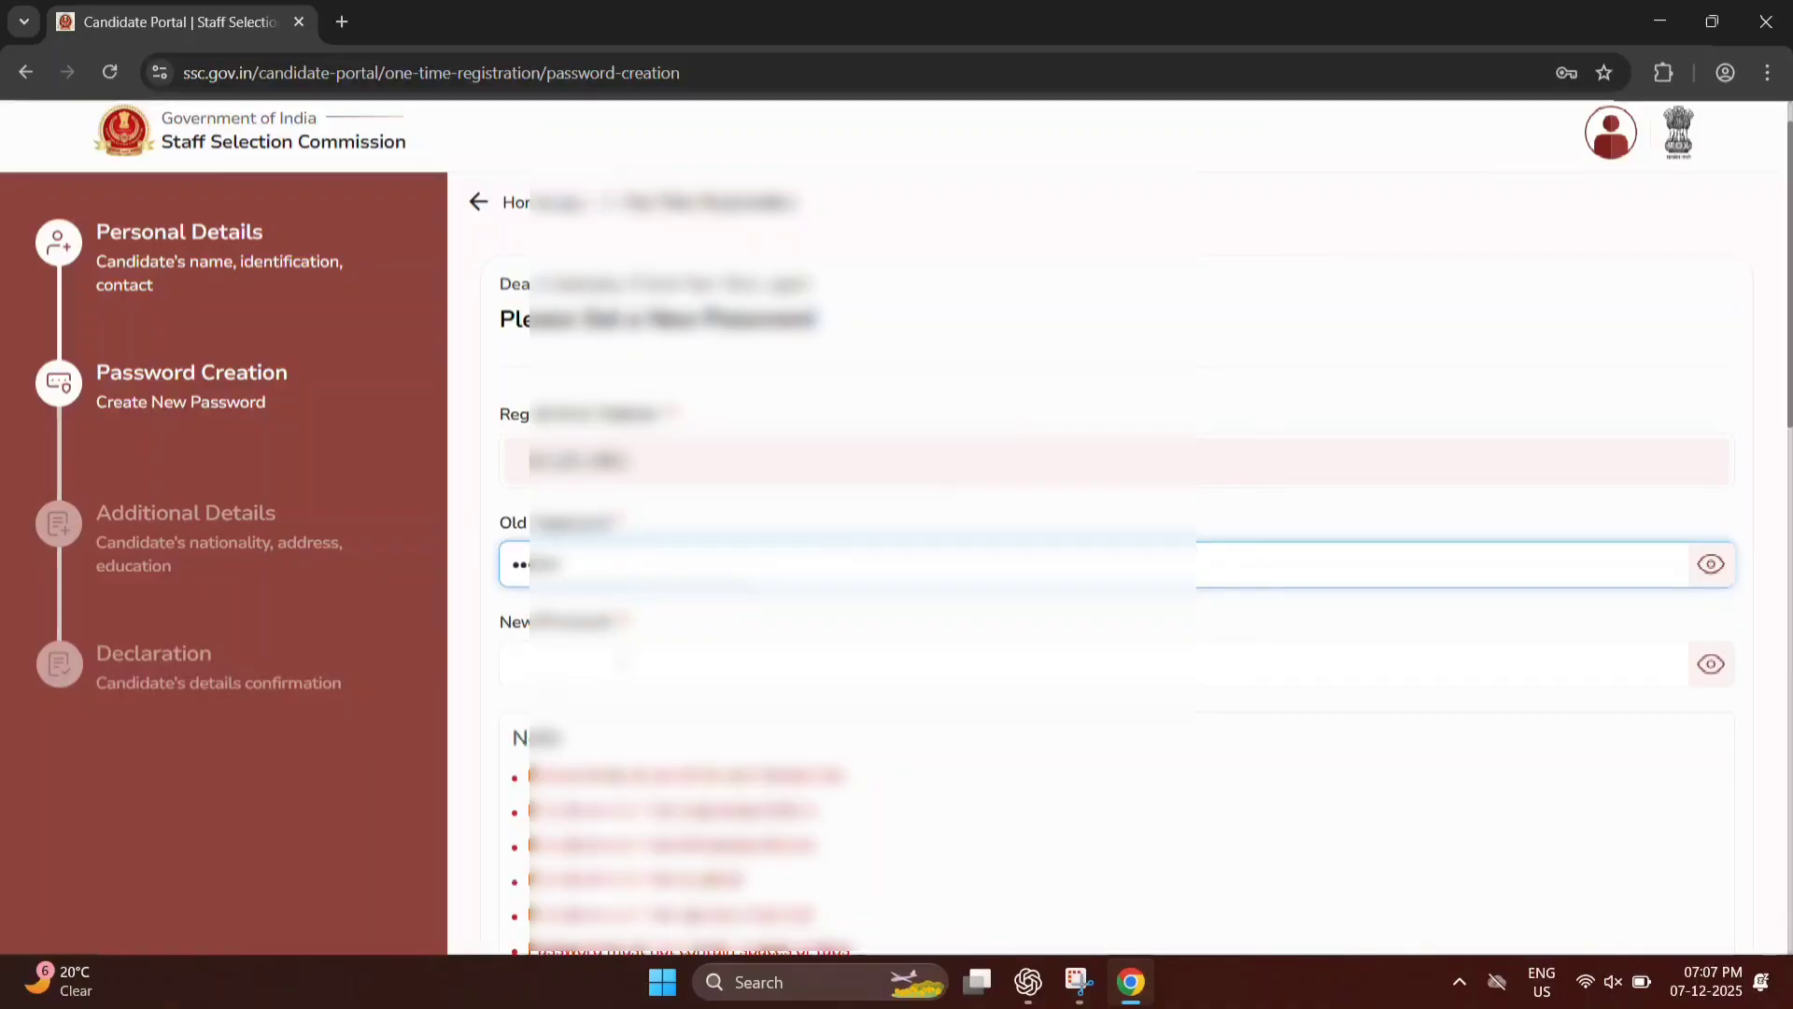
left_click(625, 665)
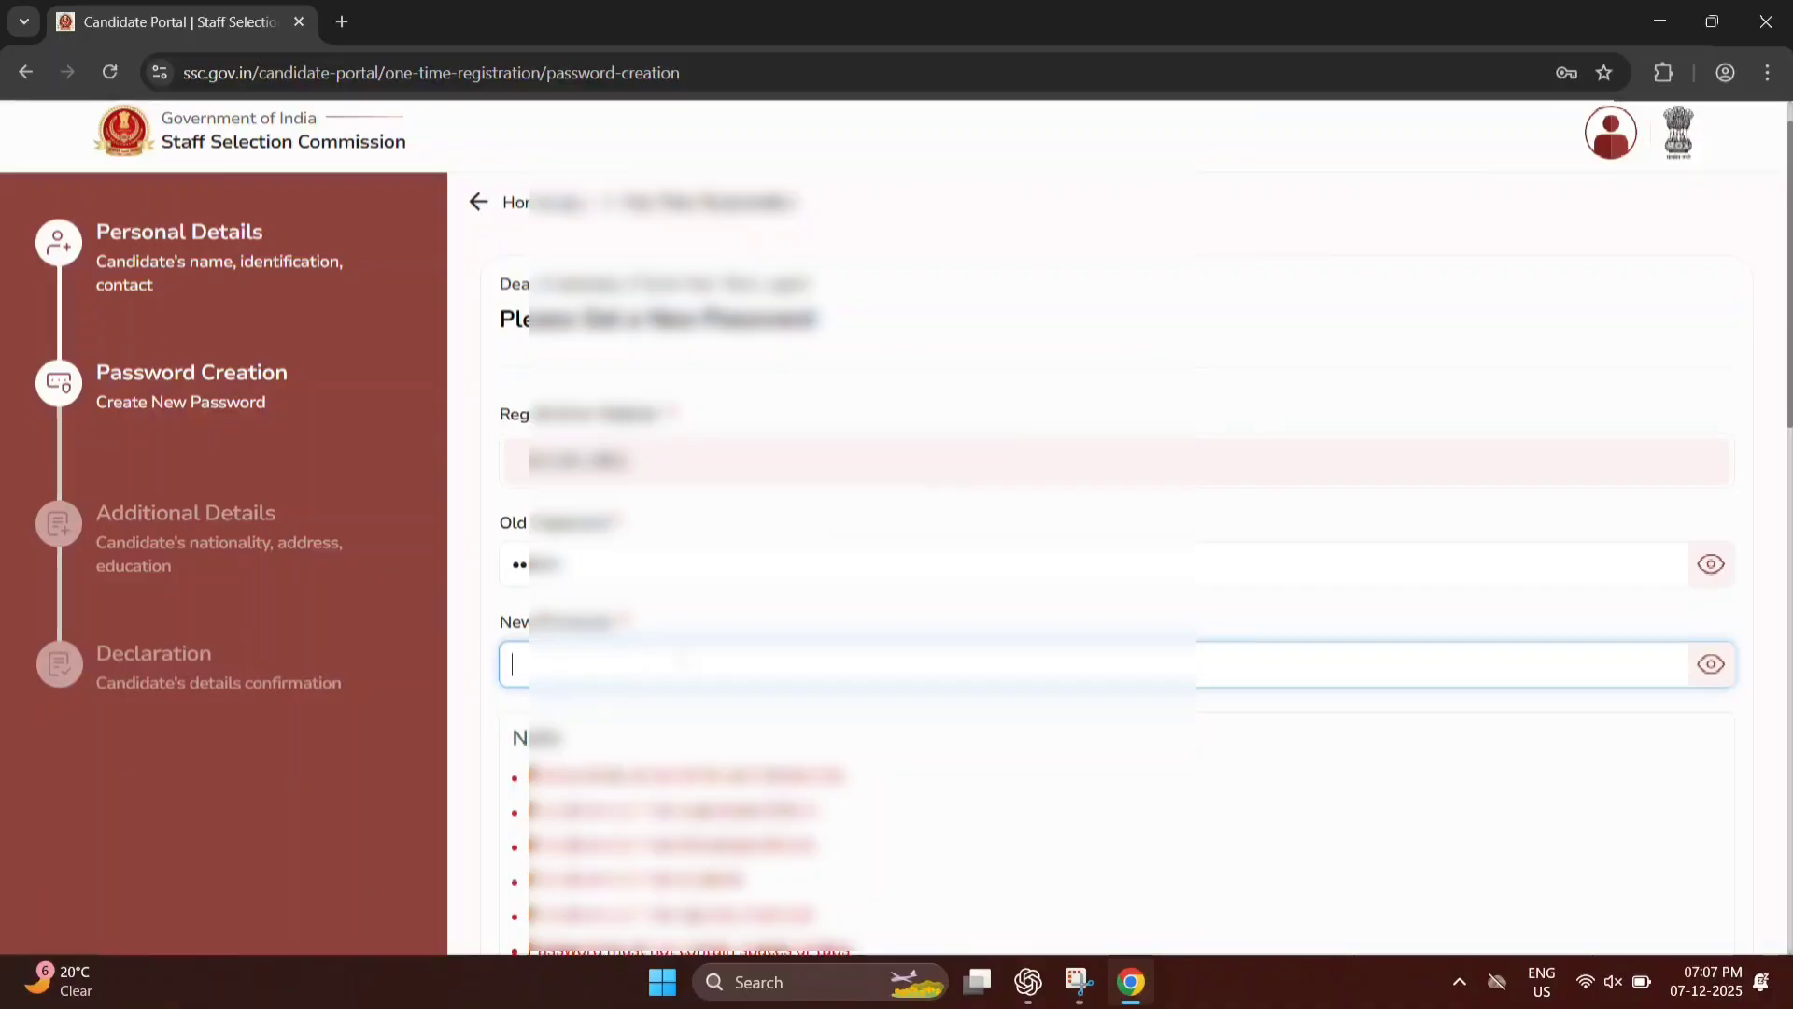
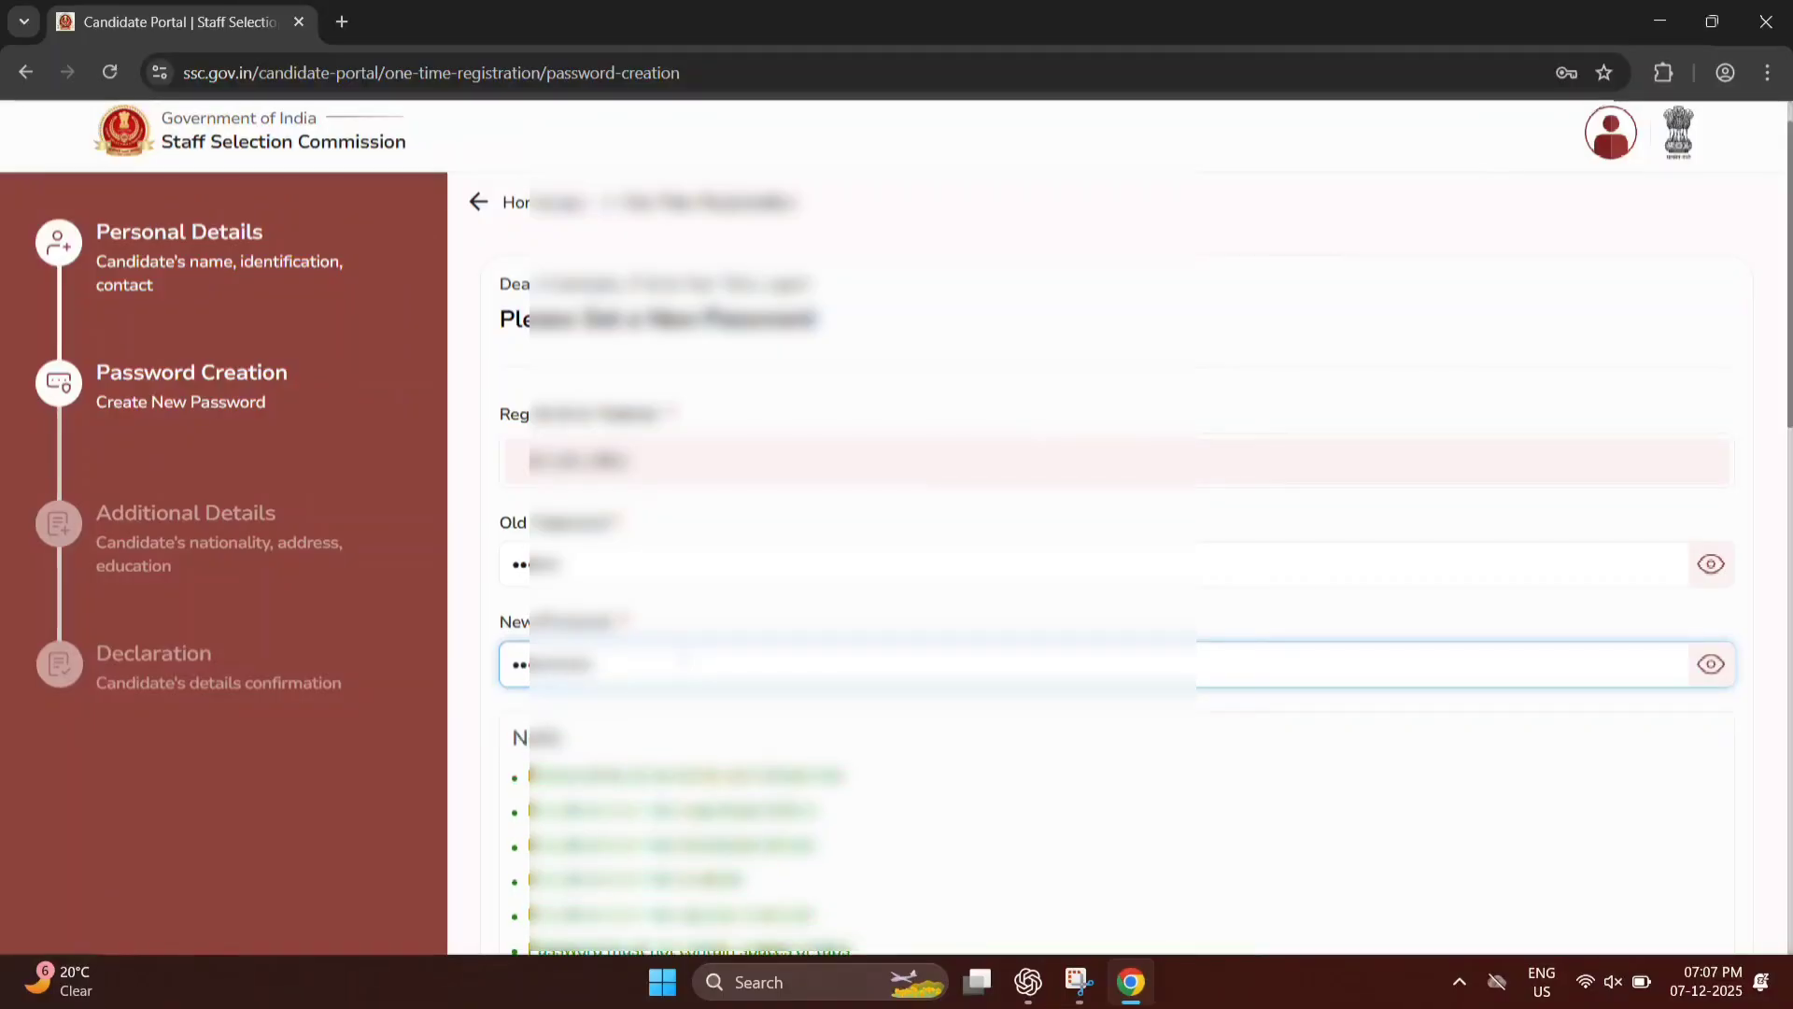
left_click(1632, 565)
scroll(1447, 623, "down", 3)
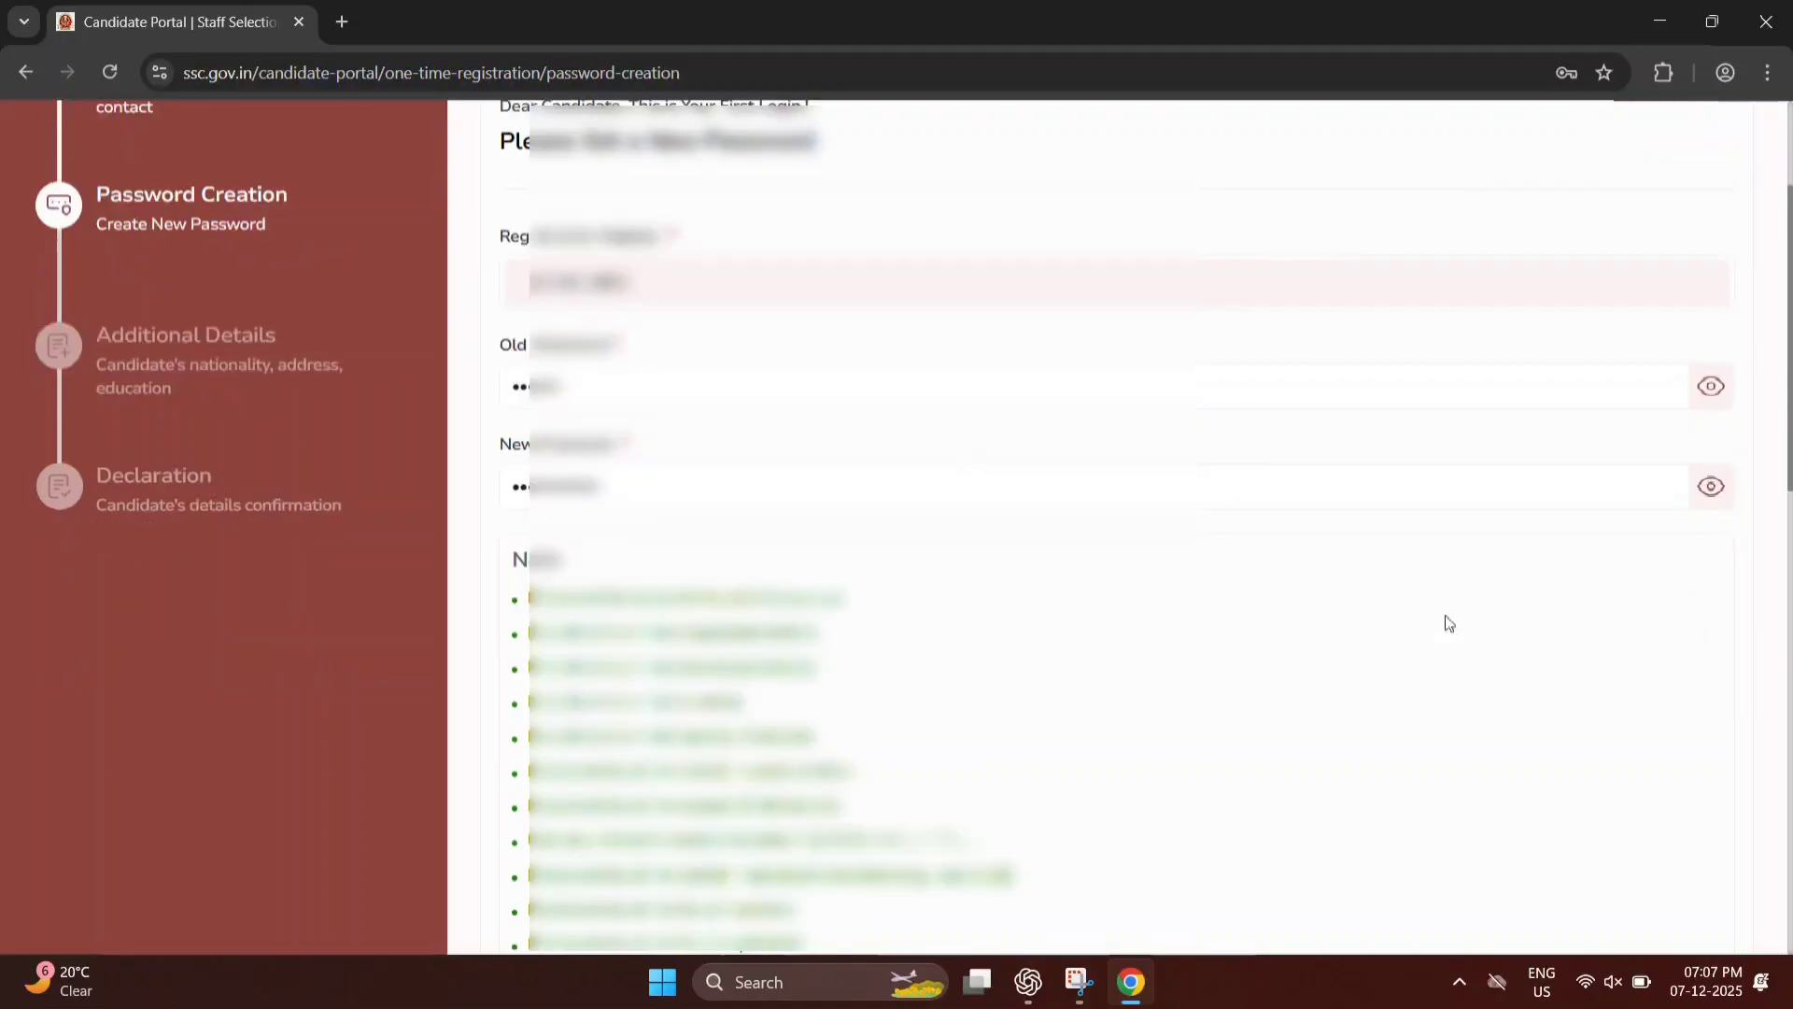
scroll(1447, 623, "down", 1)
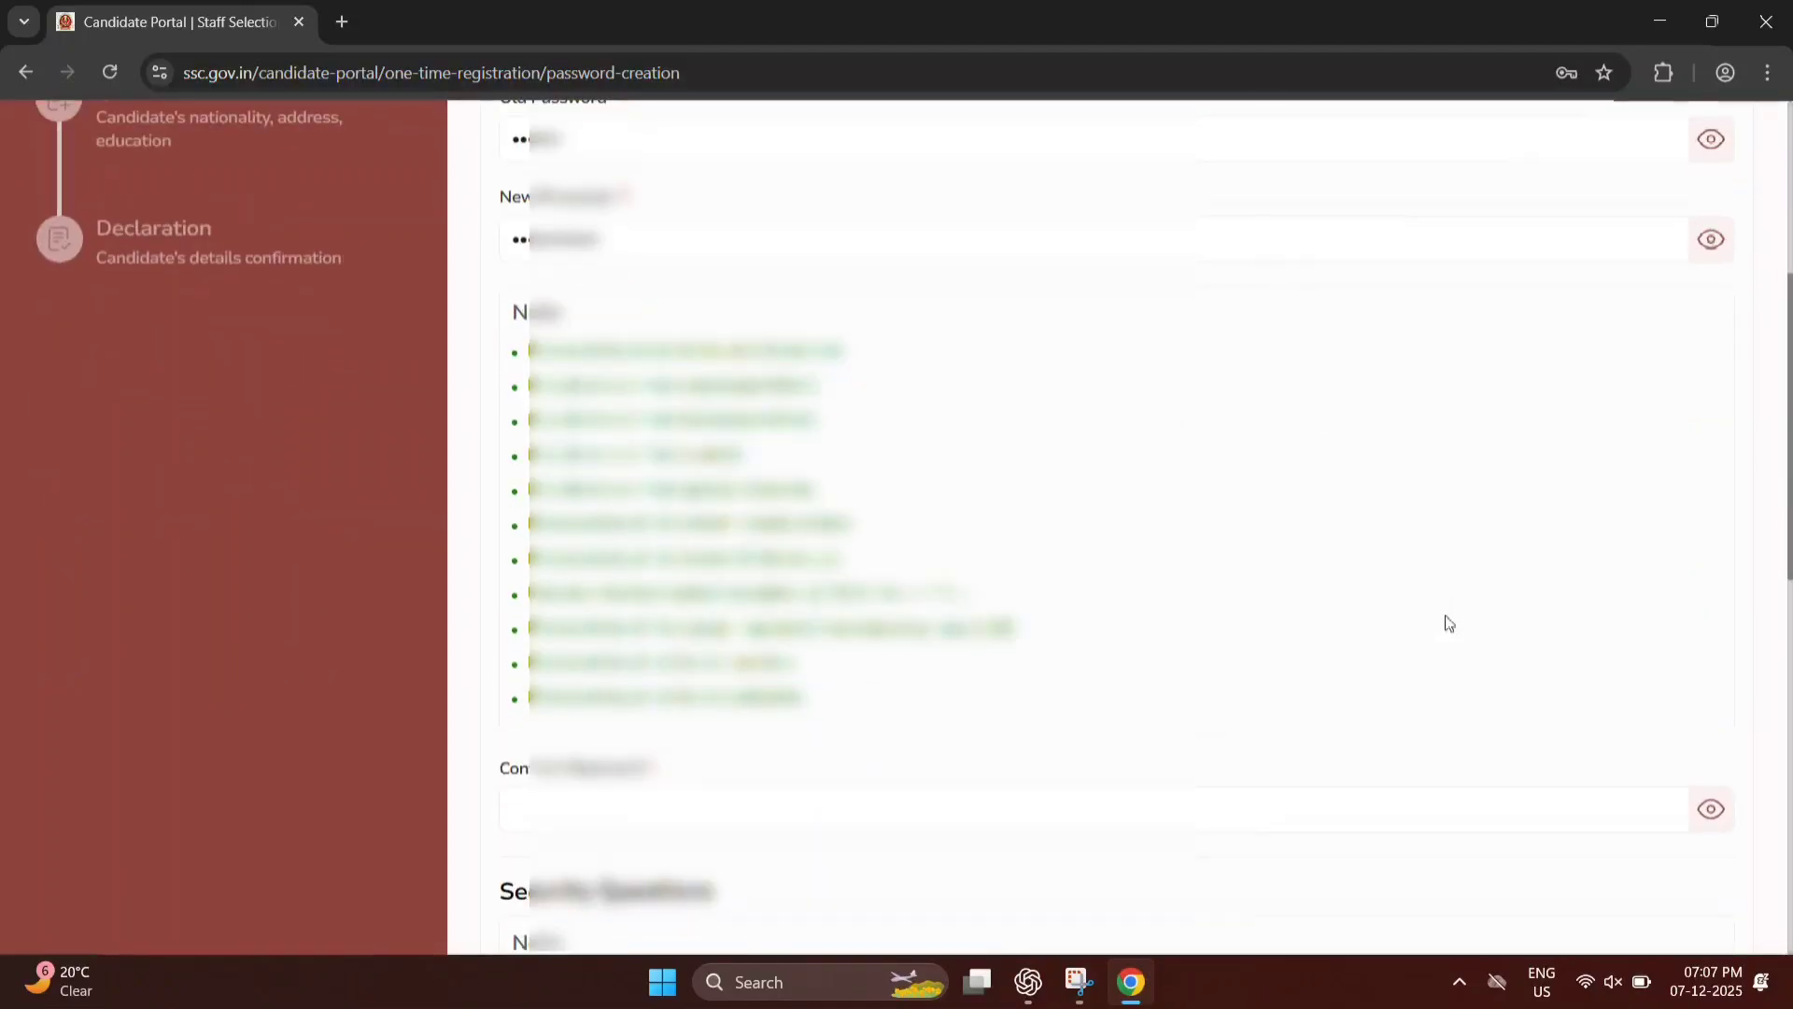
scroll(1429, 621, "down", 1)
Step: Re-enter the new password in the Confirm Password field
left_click(780, 749)
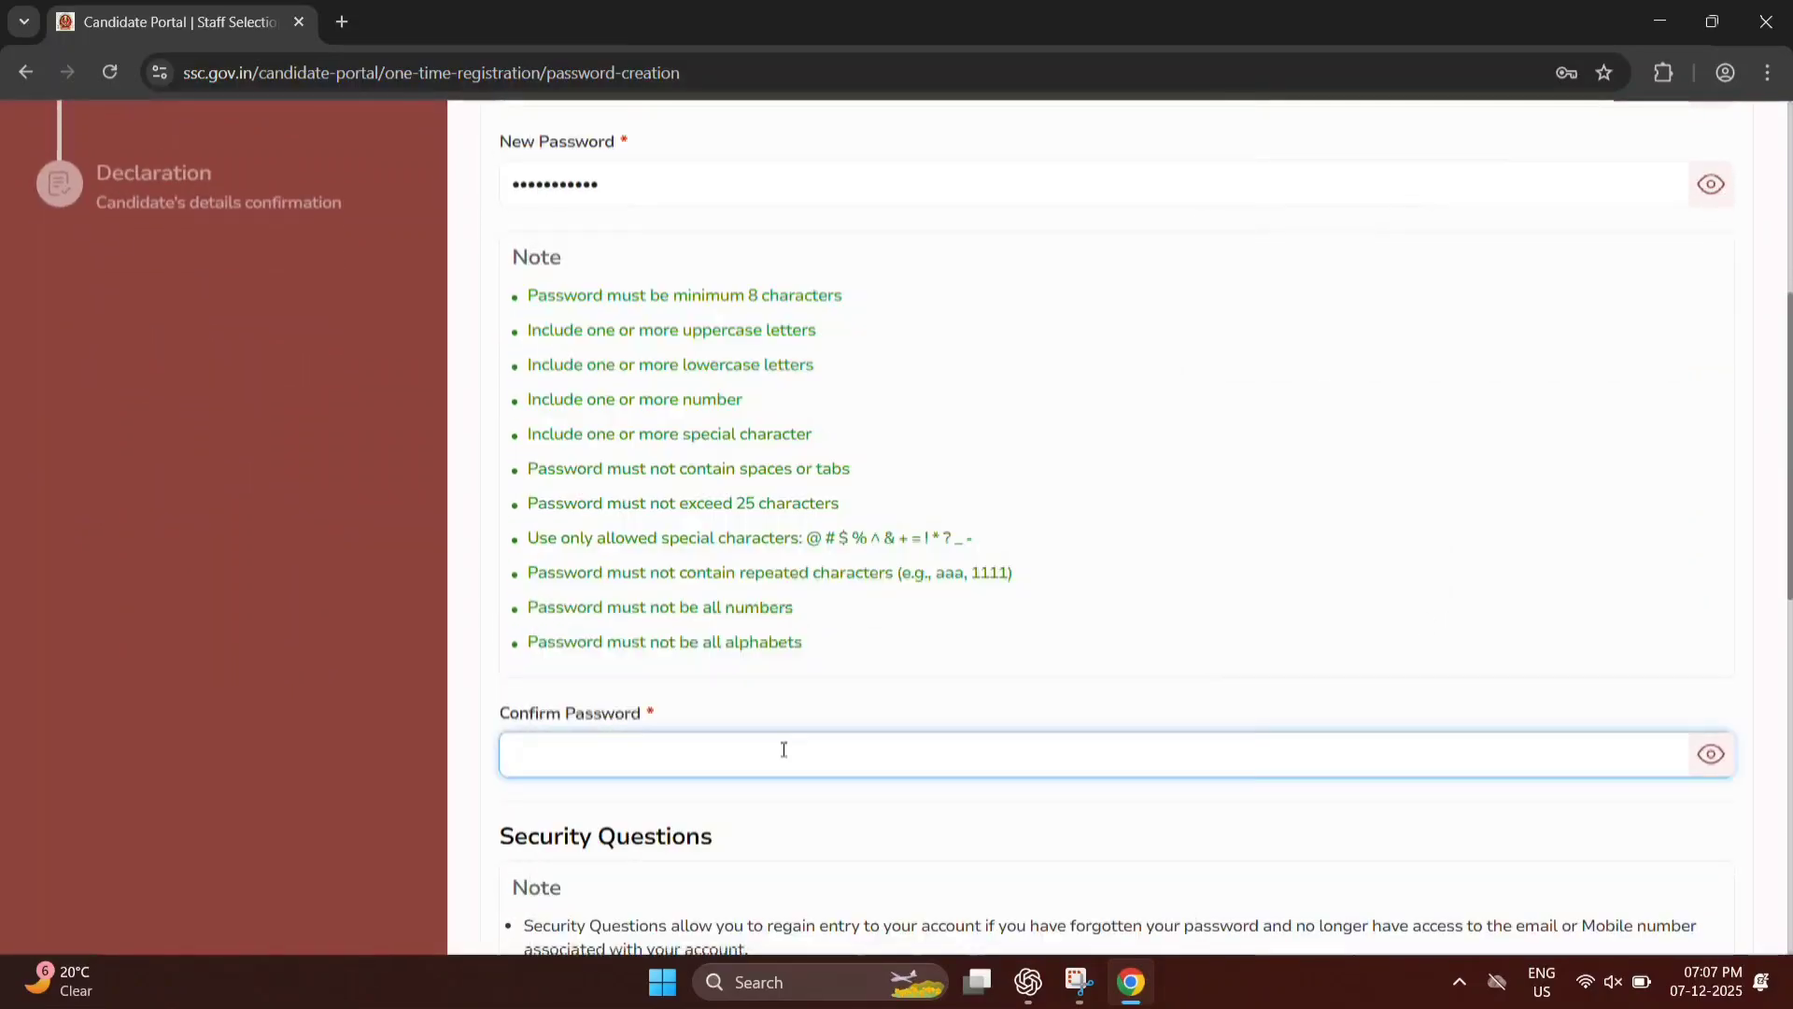
type("•••")
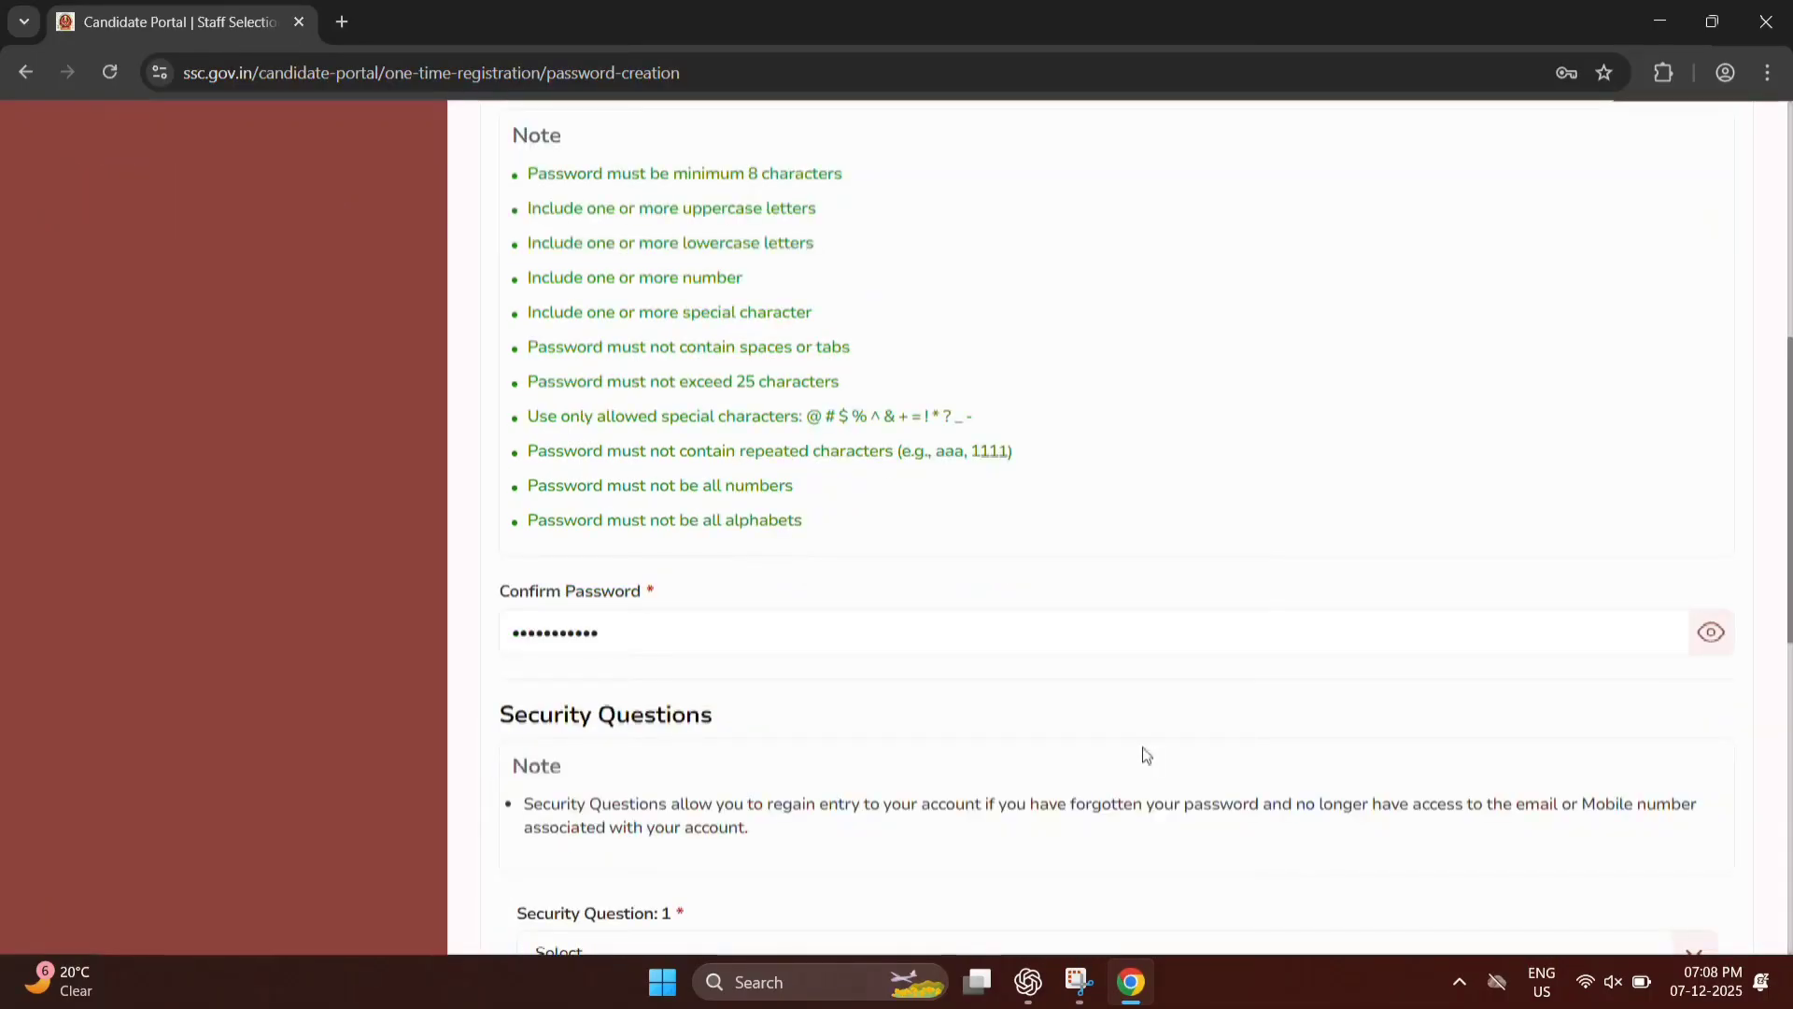
scroll(865, 688, "down", 2)
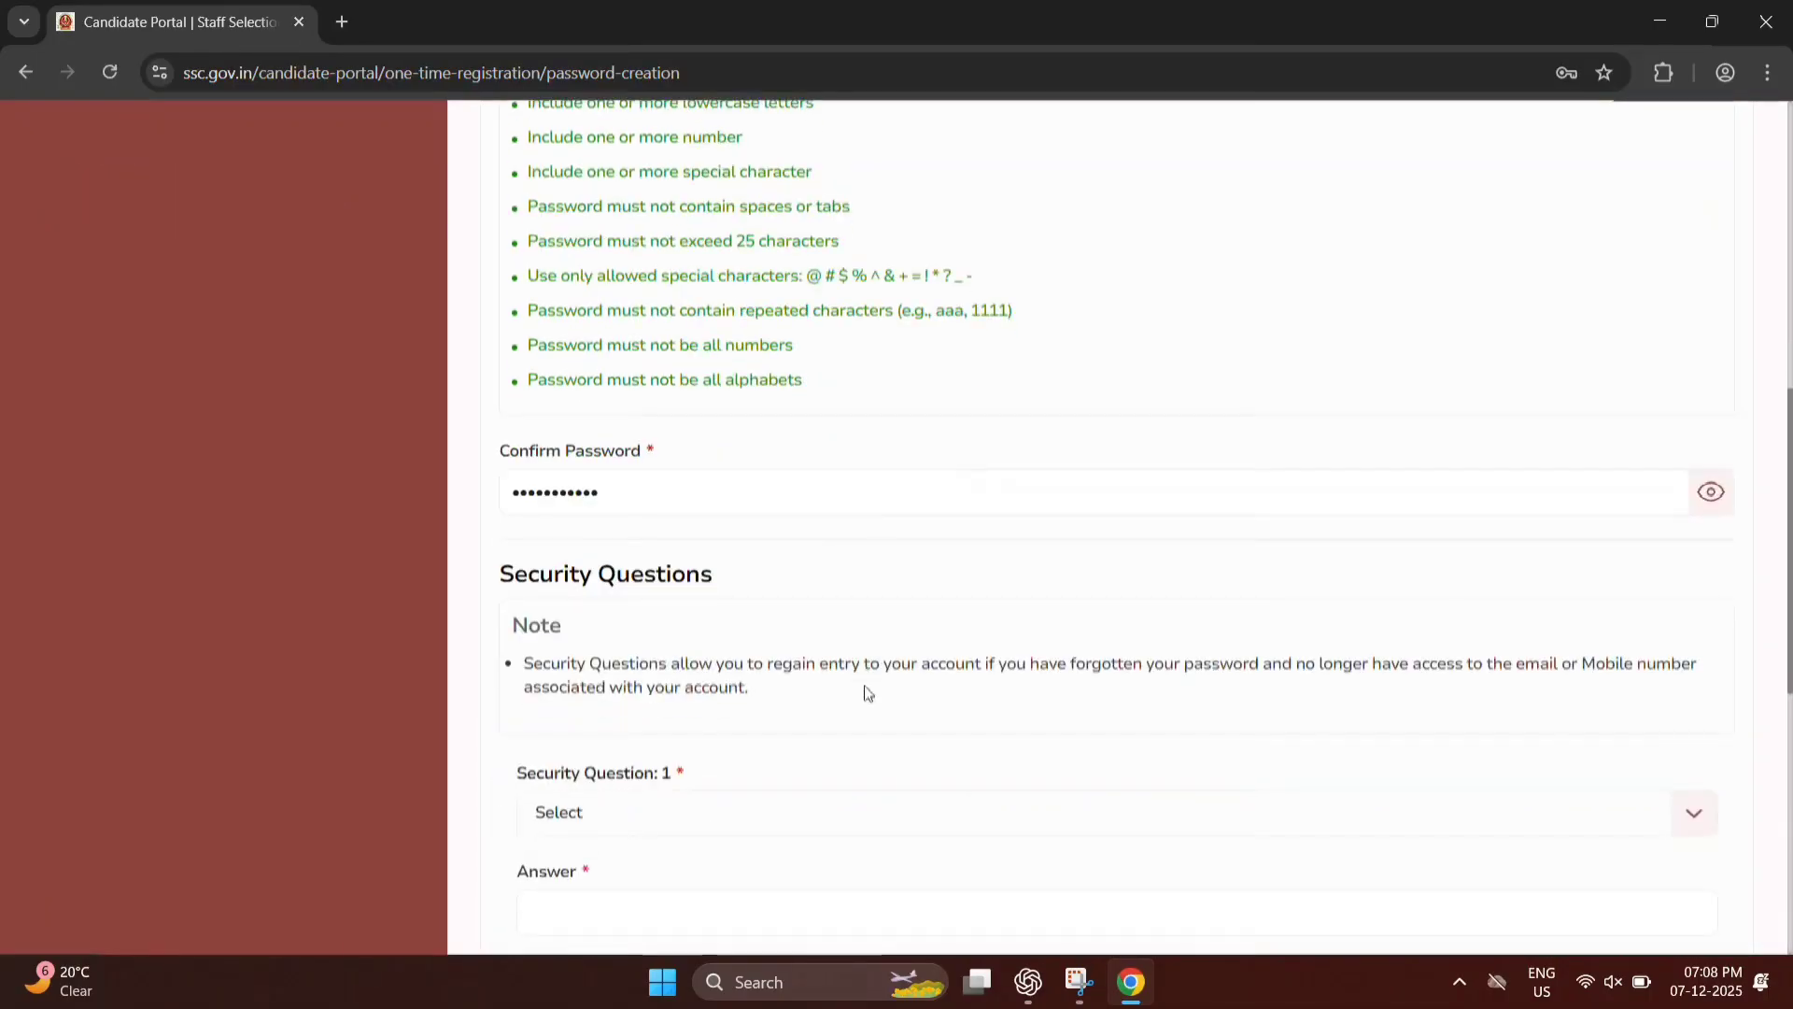
scroll(901, 611, "down", 3)
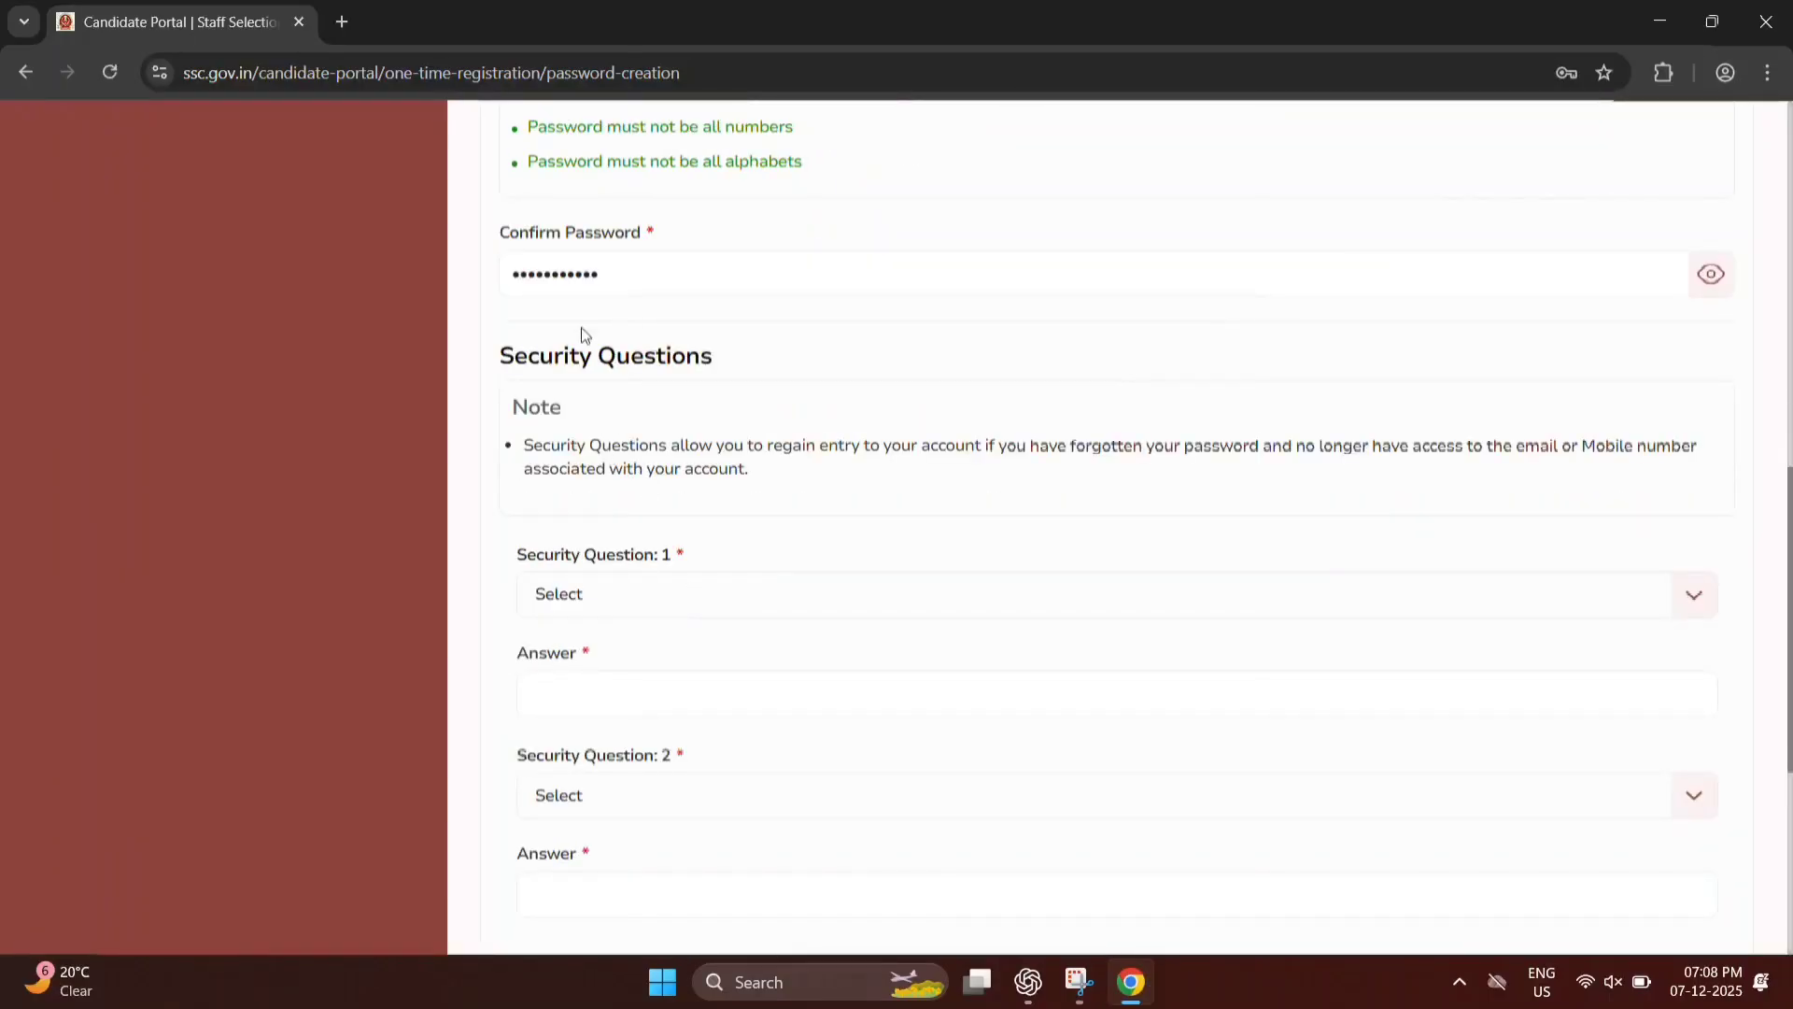
Step: Set Security Question 1 to the birth-city question and type its answer
left_click(665, 596)
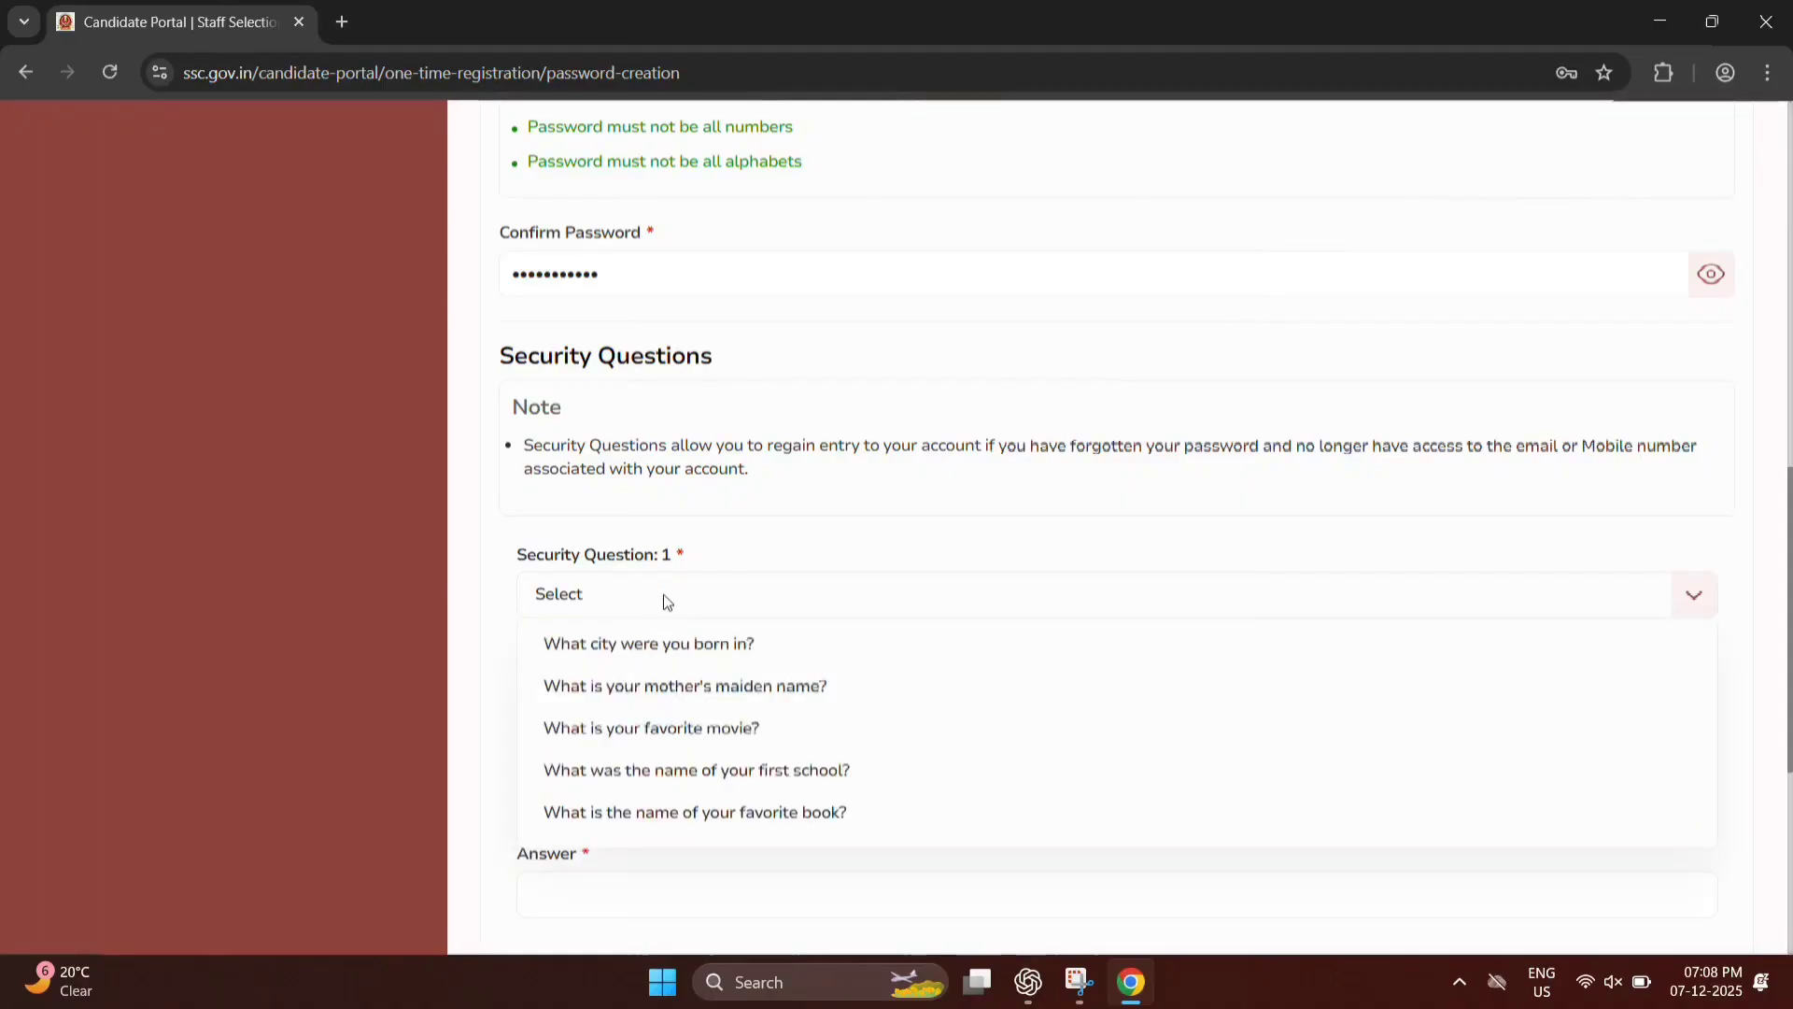
left_click(676, 658)
left_click(612, 705)
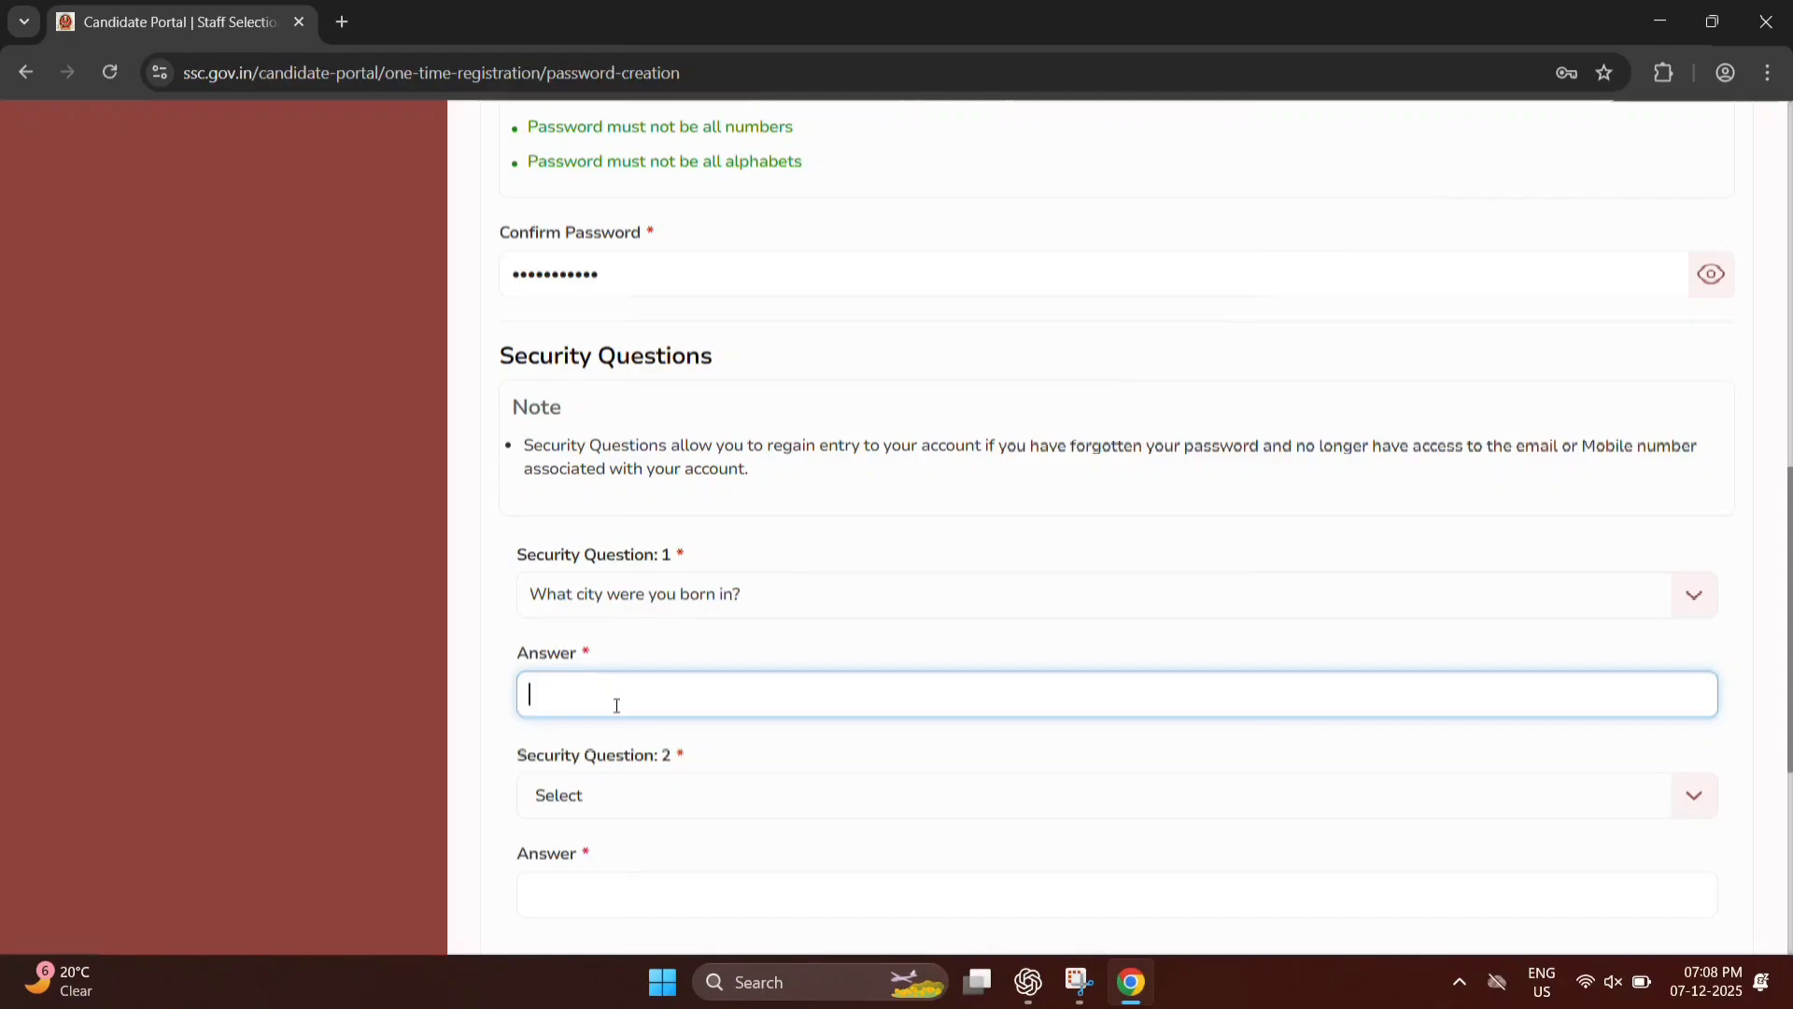
scroll(609, 750, "down", 1)
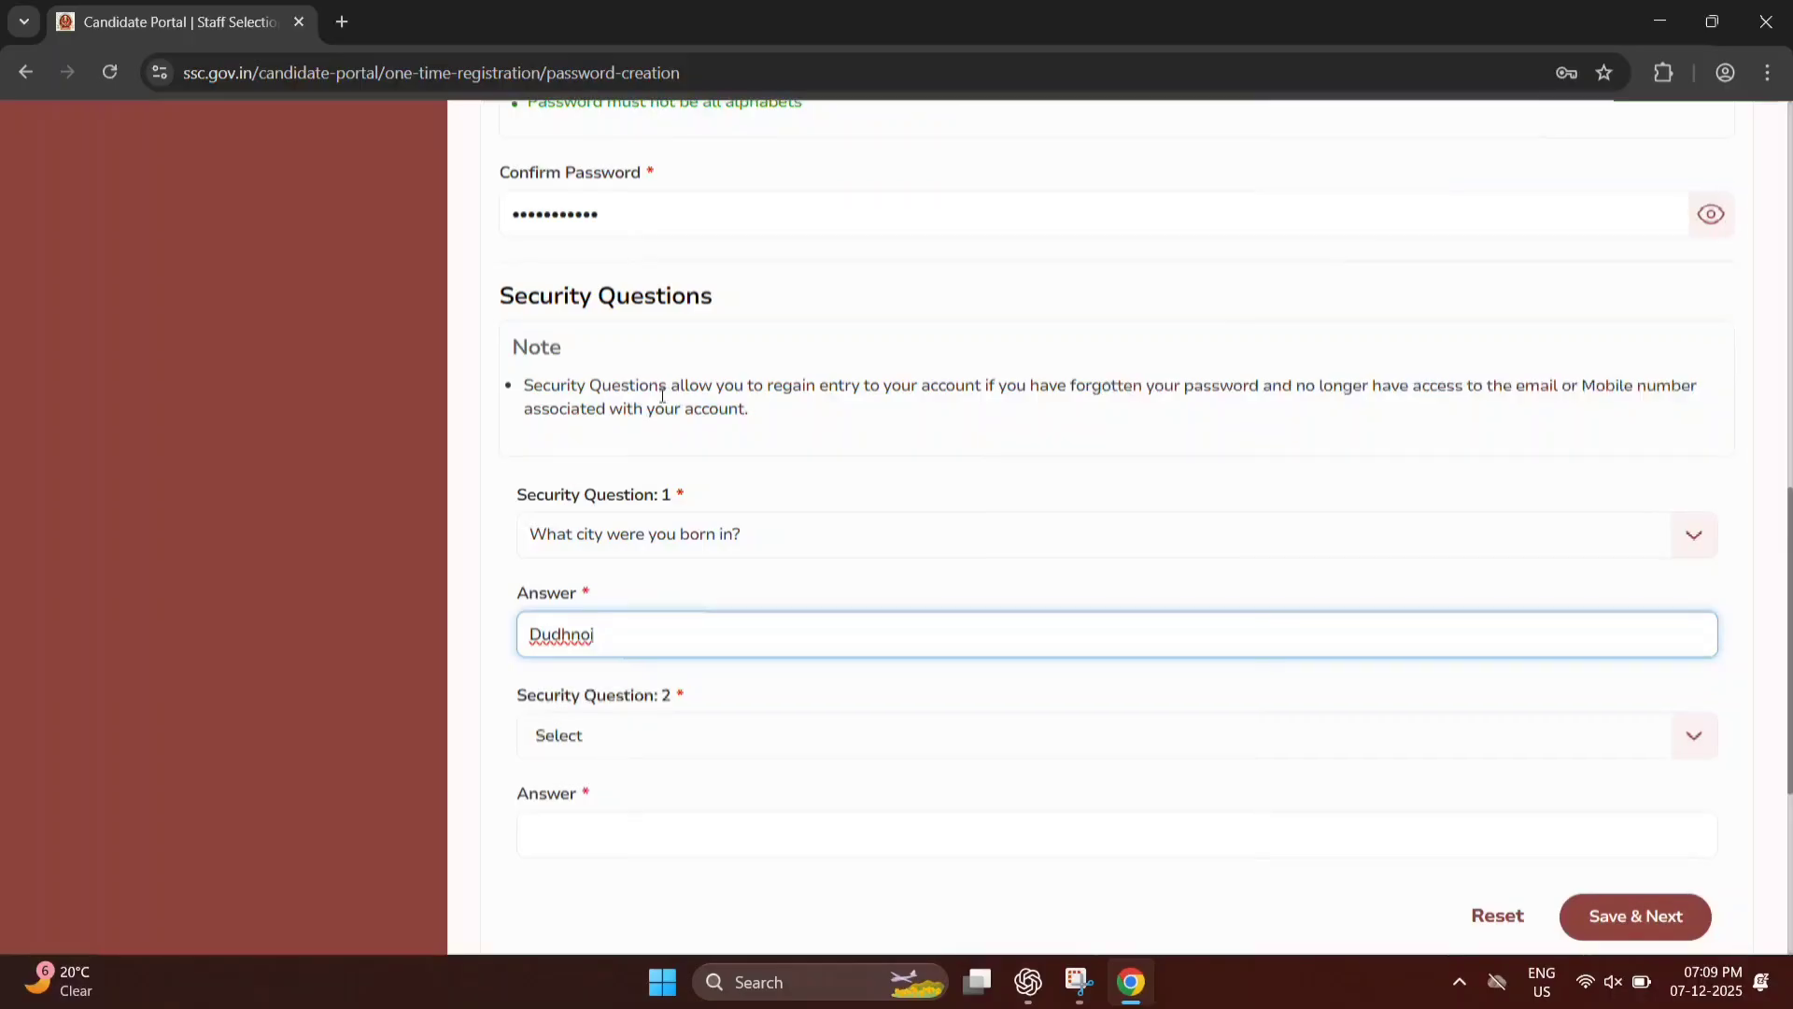
Step: Set Security Question 2 to the mother's maiden name question and type its answer
left_click(617, 741)
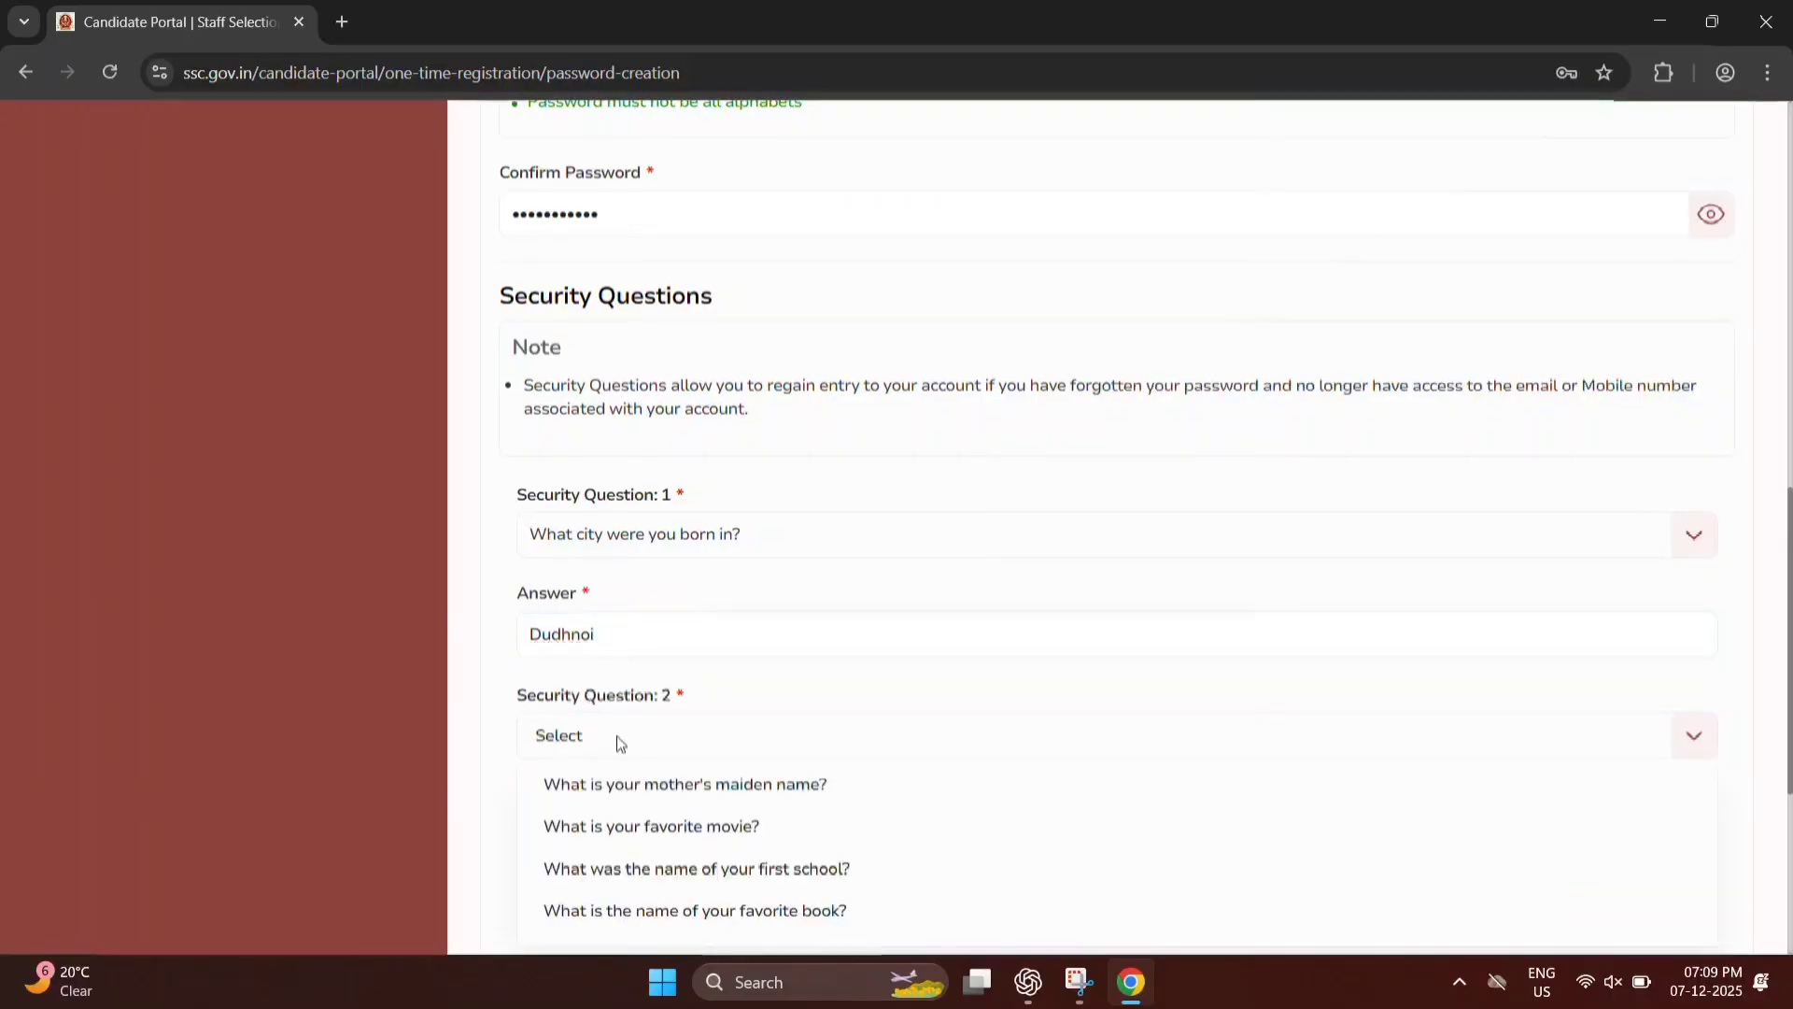
left_click(629, 843)
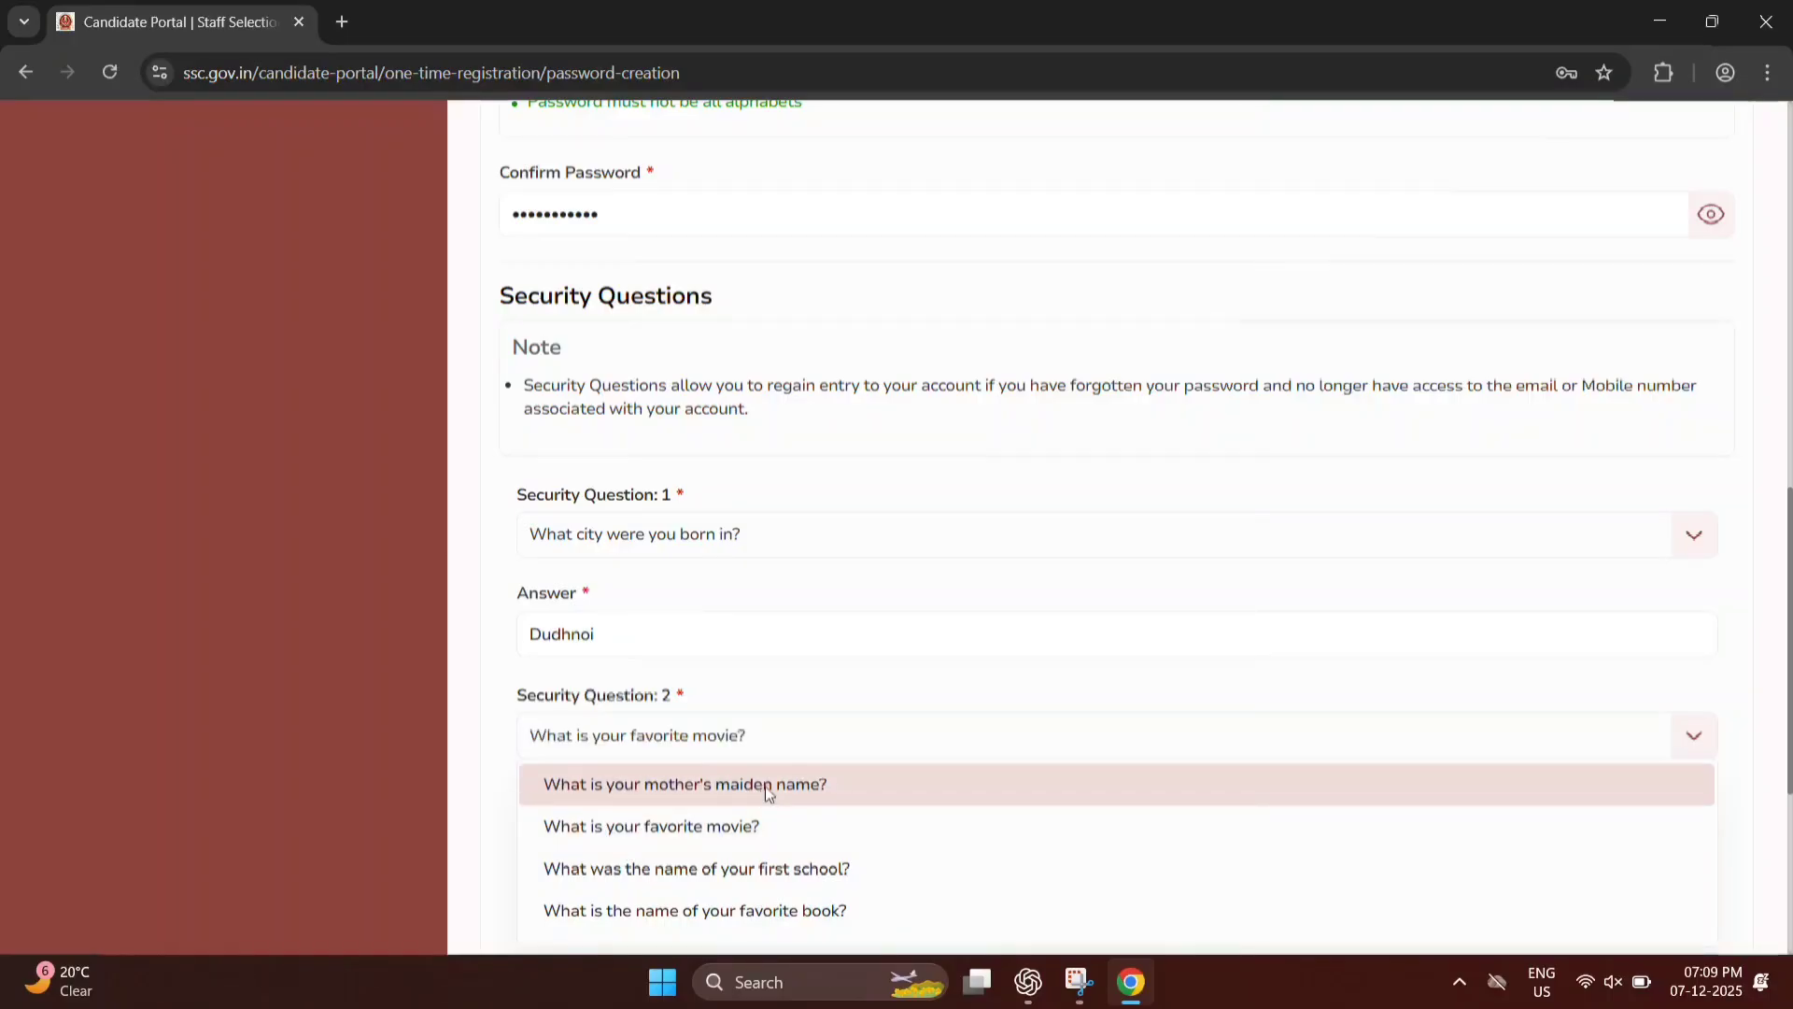
left_click(764, 789)
left_click(530, 835)
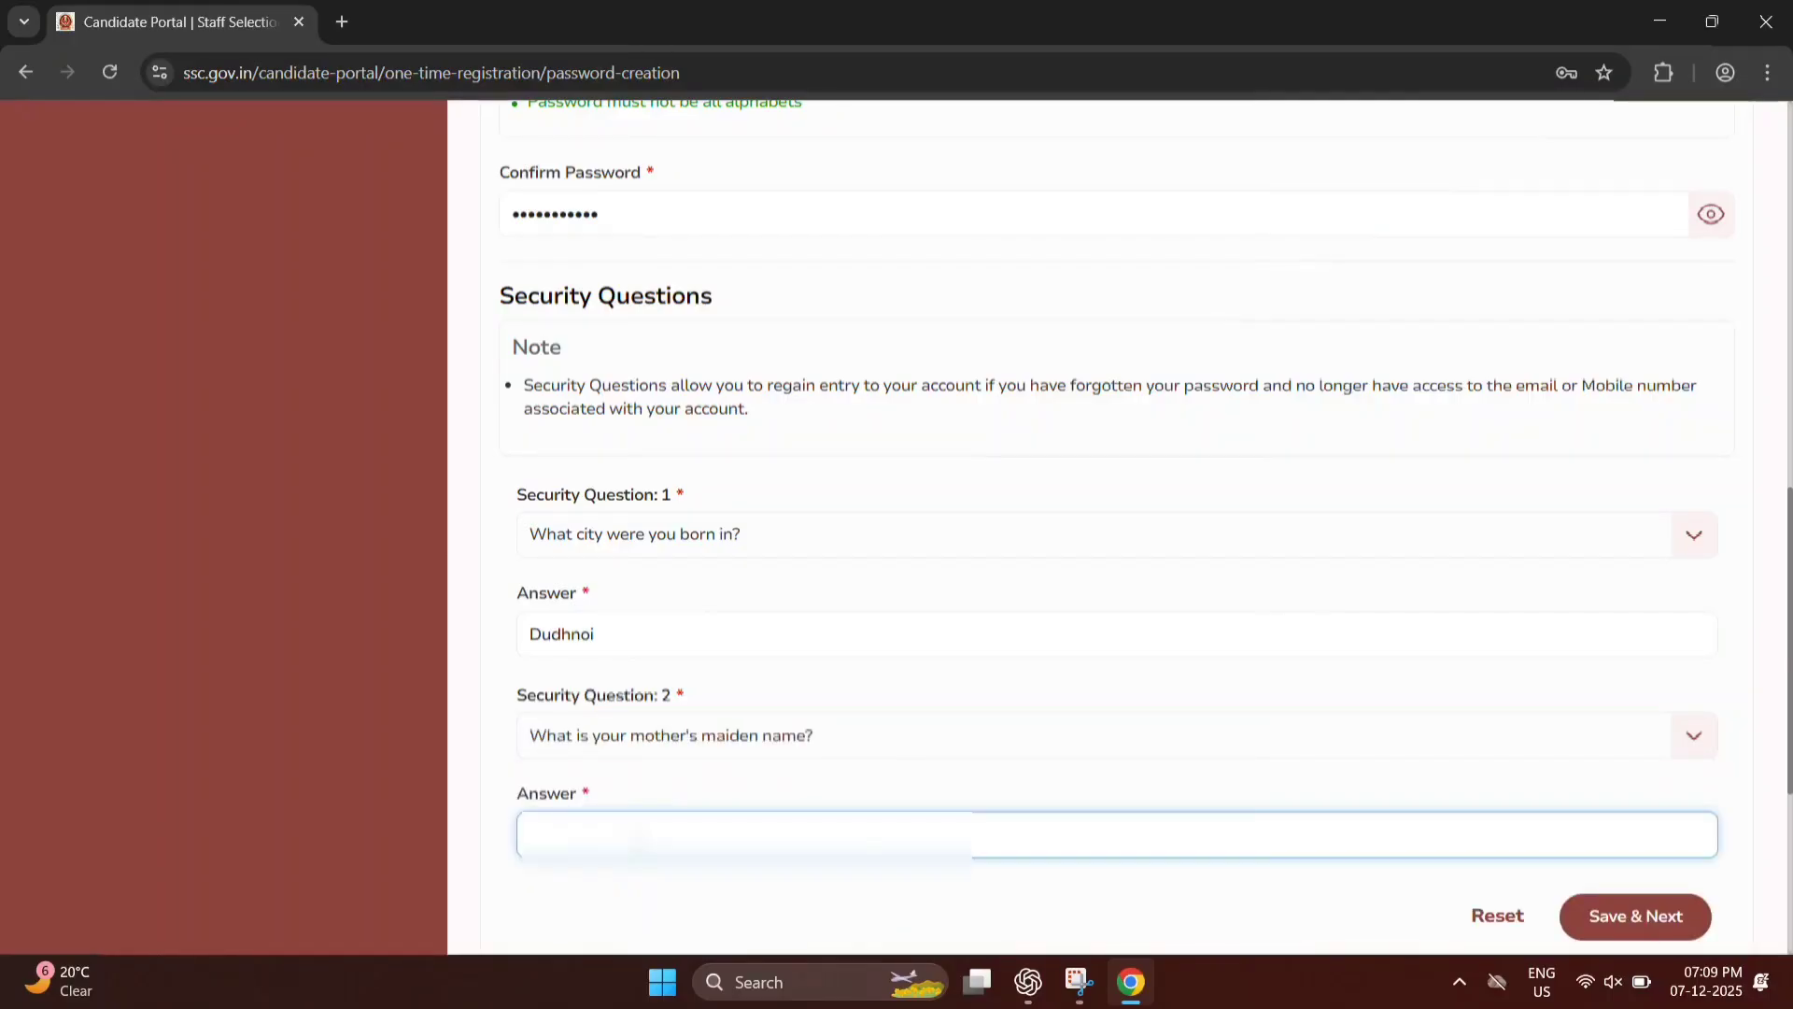
type("R")
key("BackSpace")
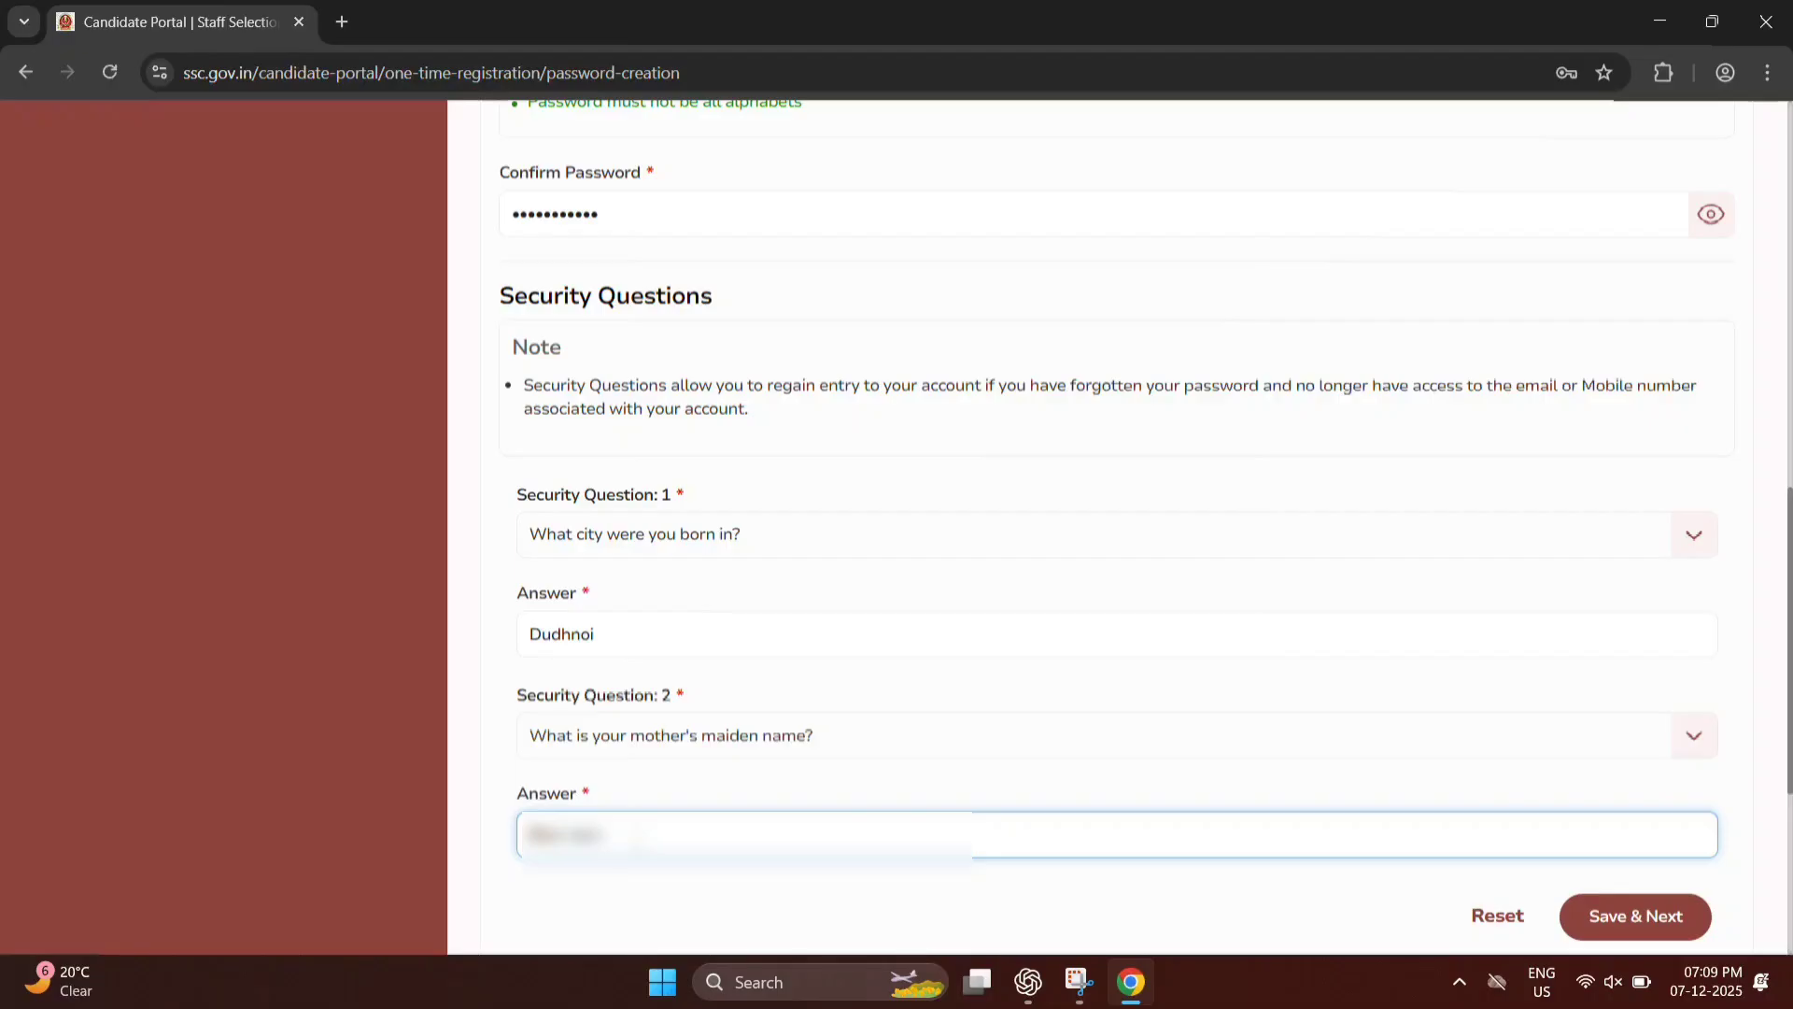
scroll(641, 832, "down", 1)
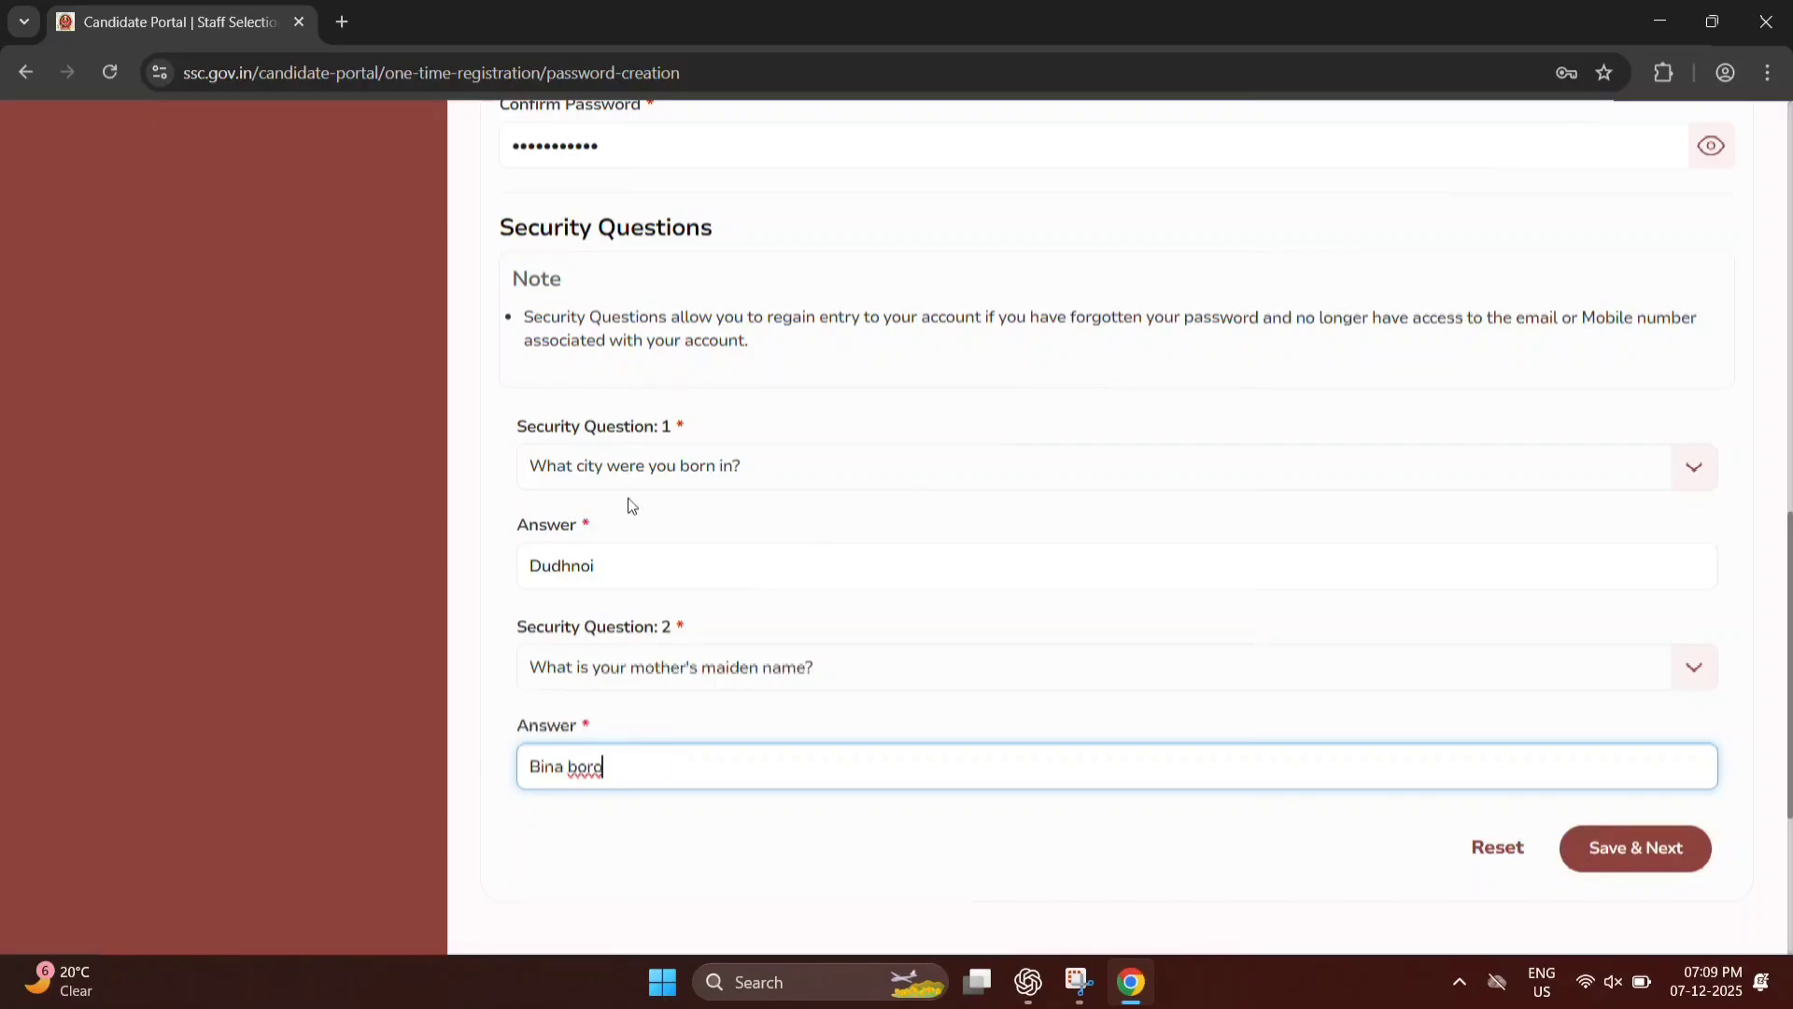
Step: Save the new password and security answers, then fill the login registration number and captcha
left_click(1633, 861)
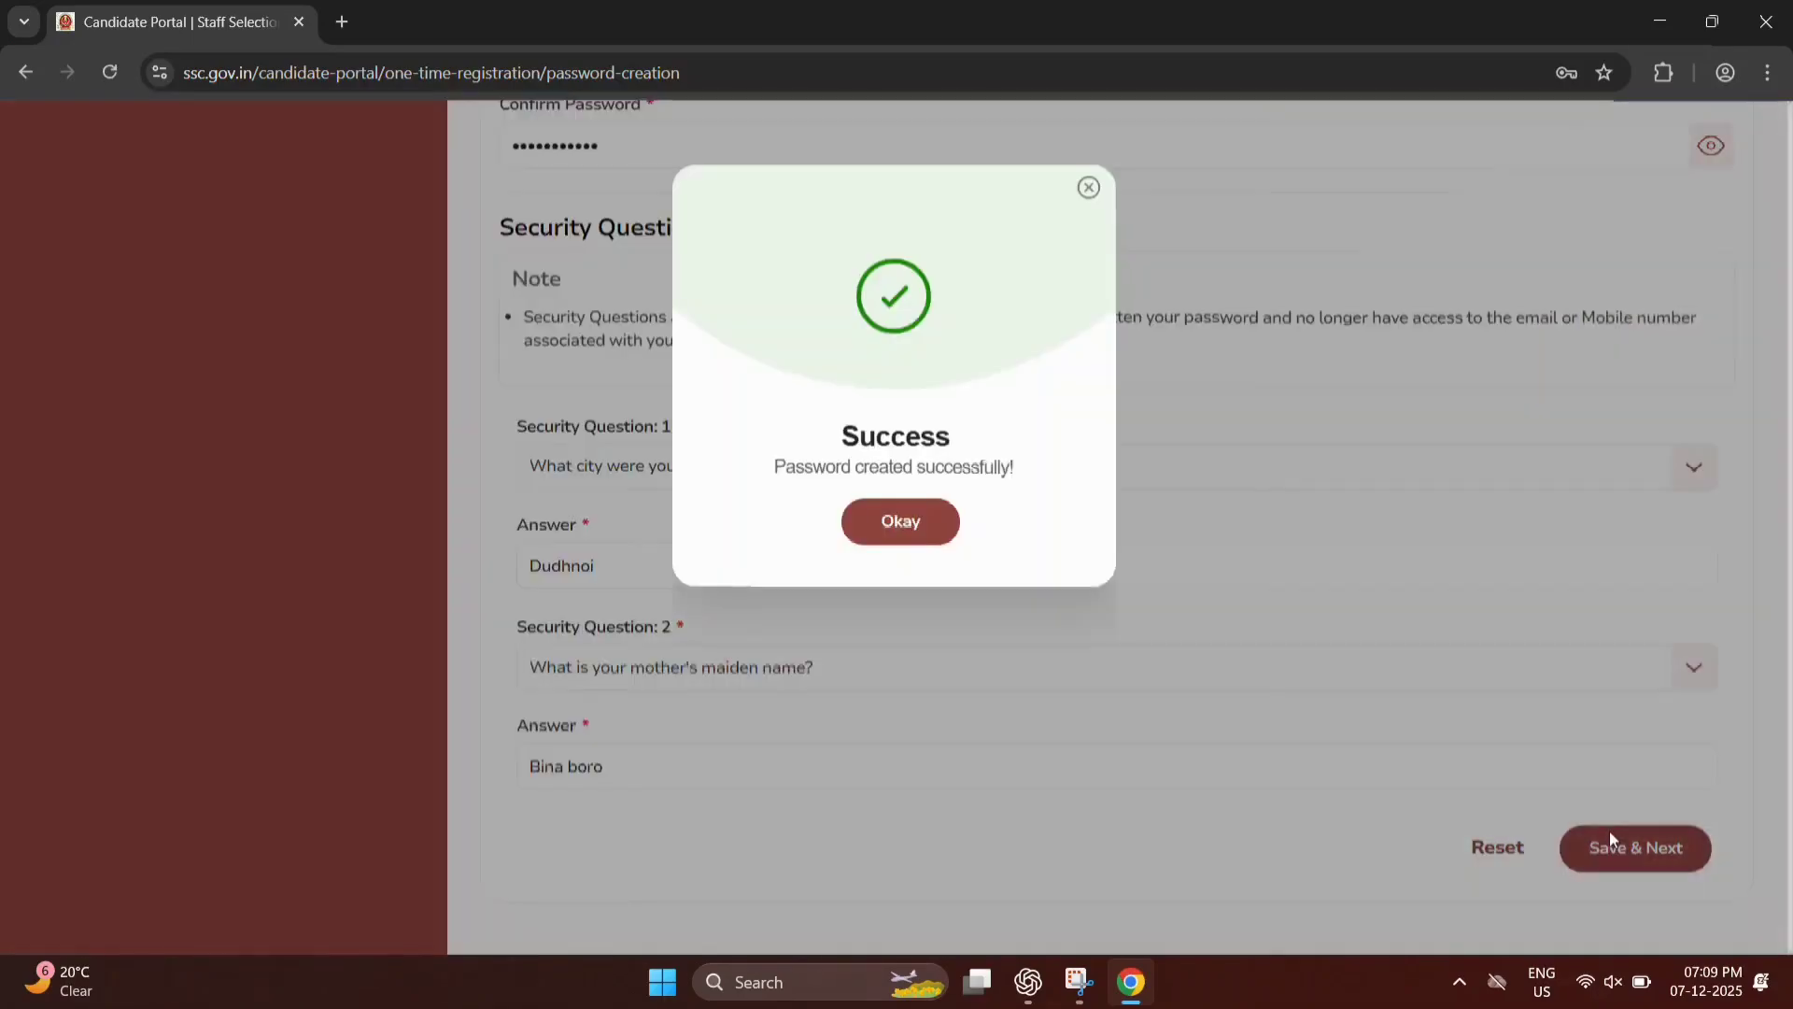
left_click(916, 532)
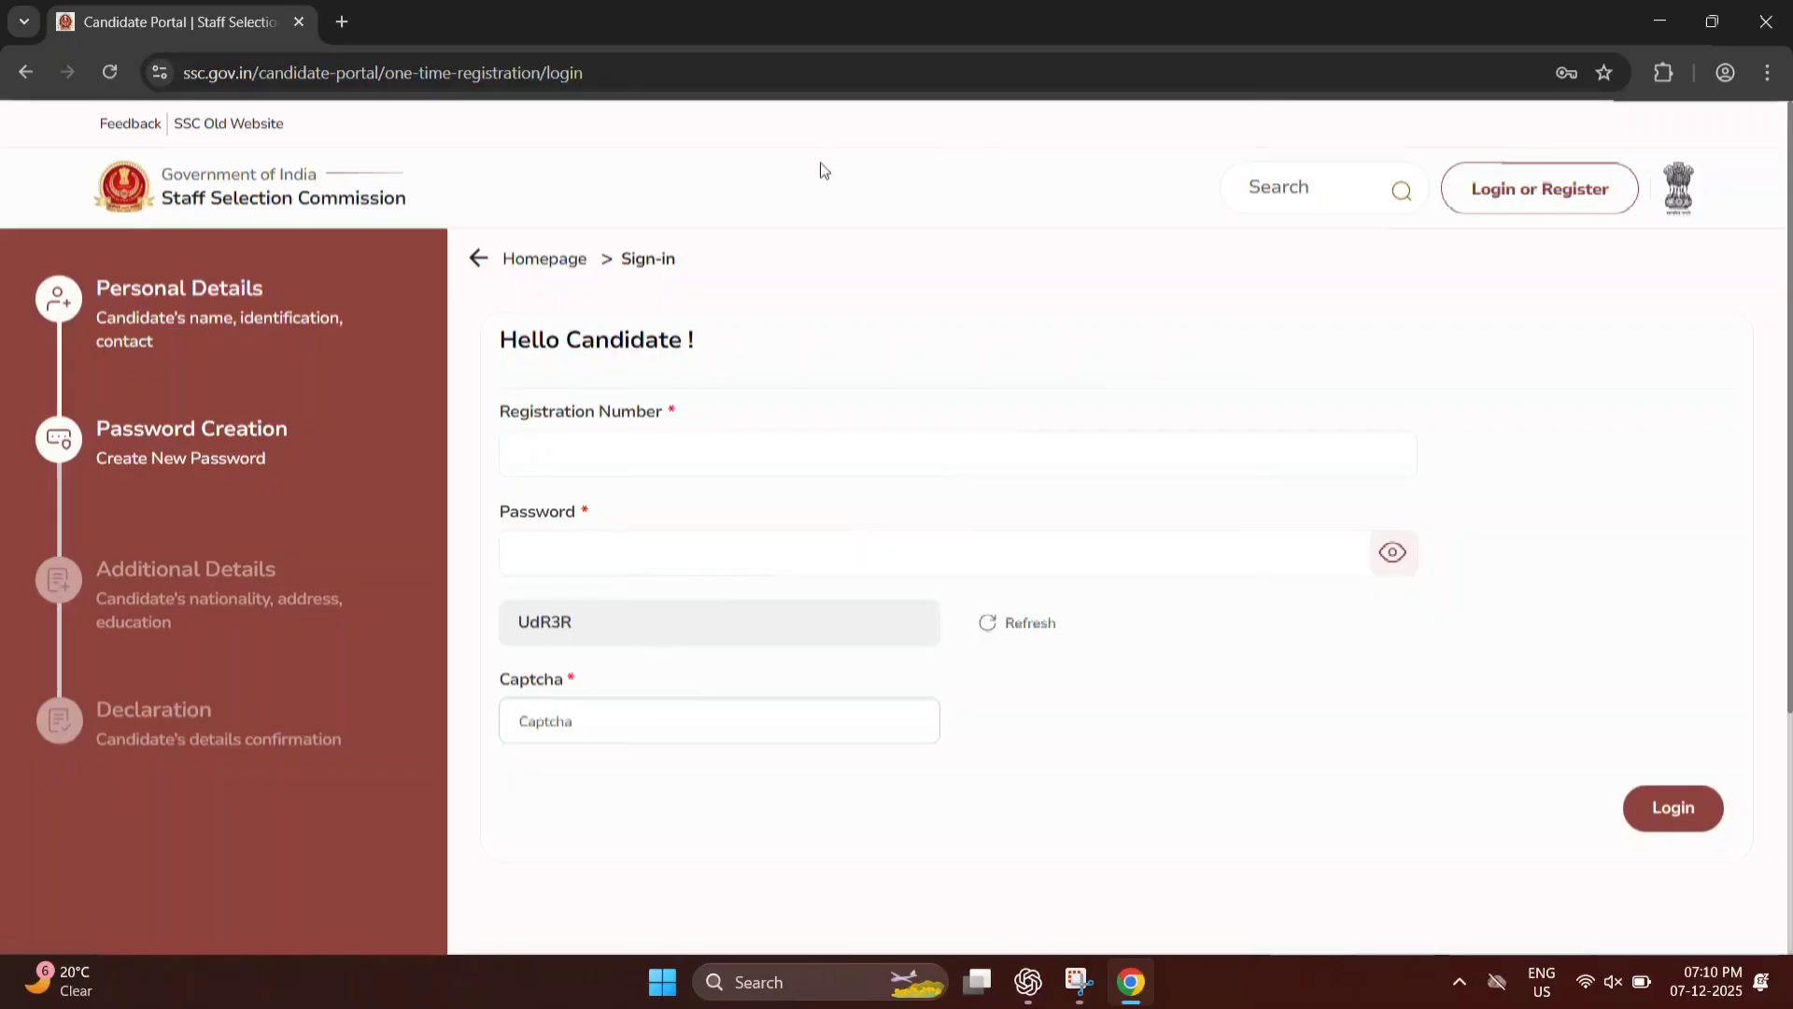
left_click(587, 450)
type("100")
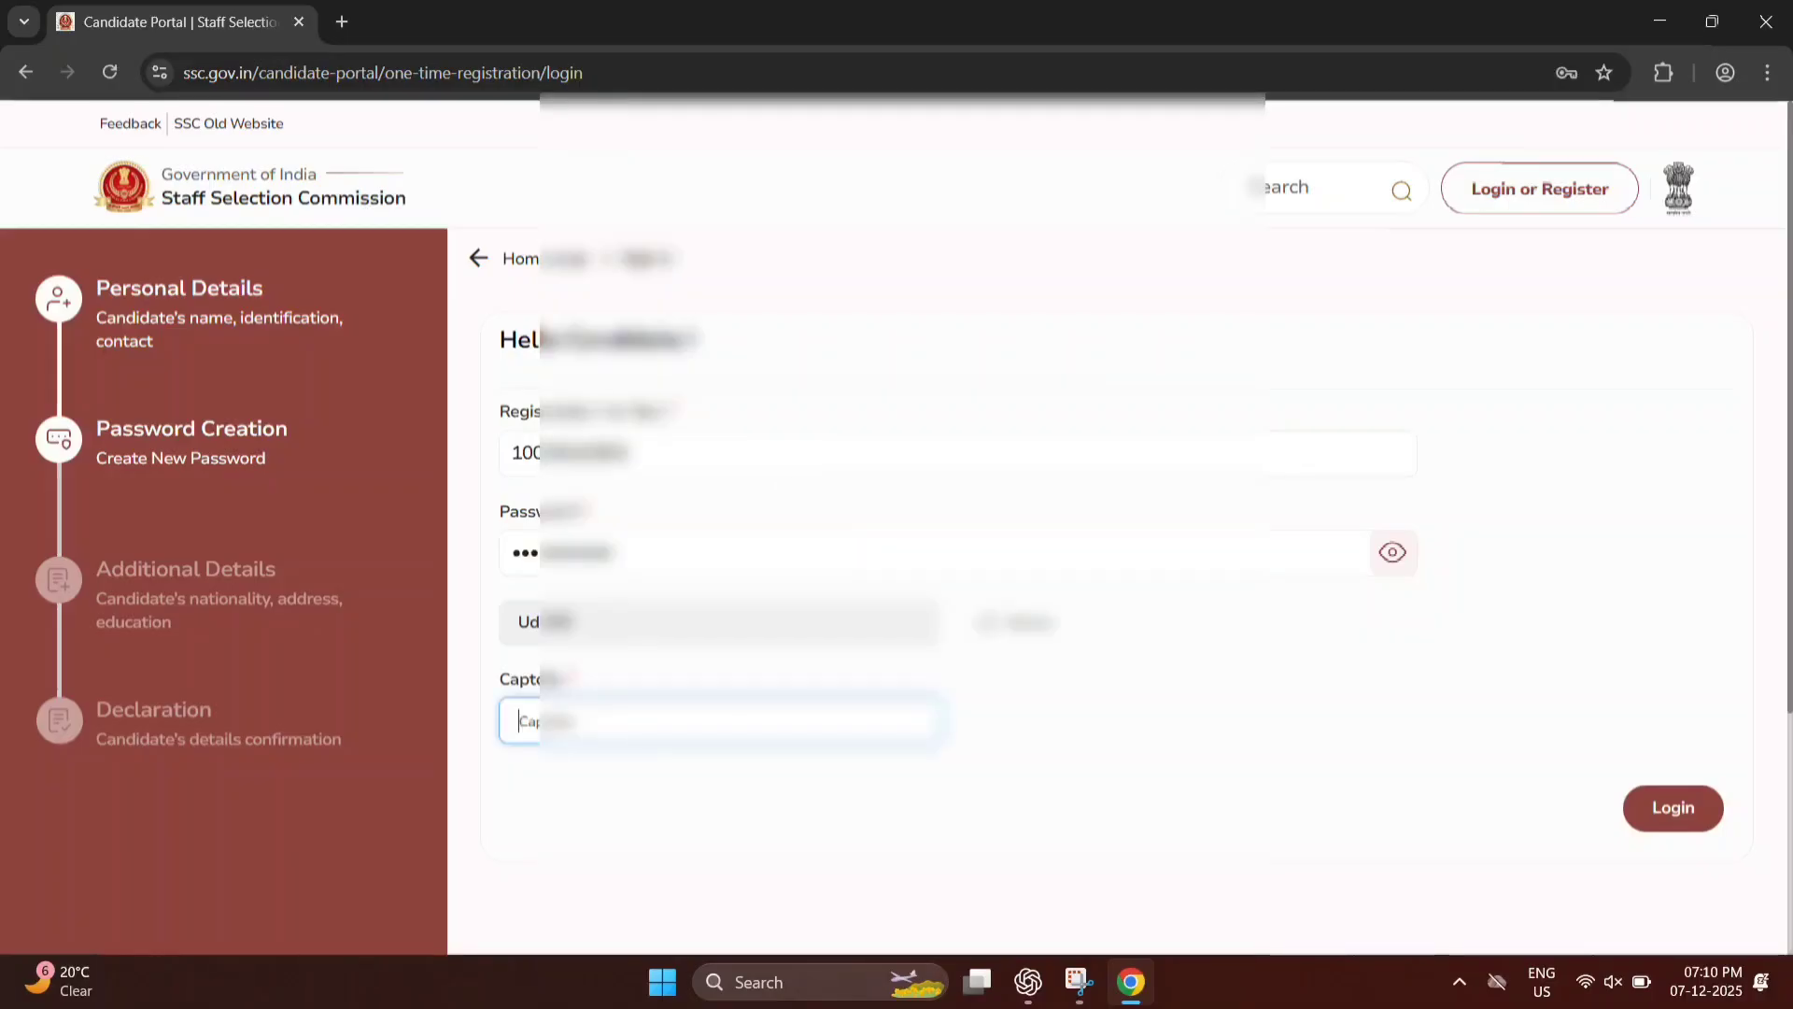
type("UD")
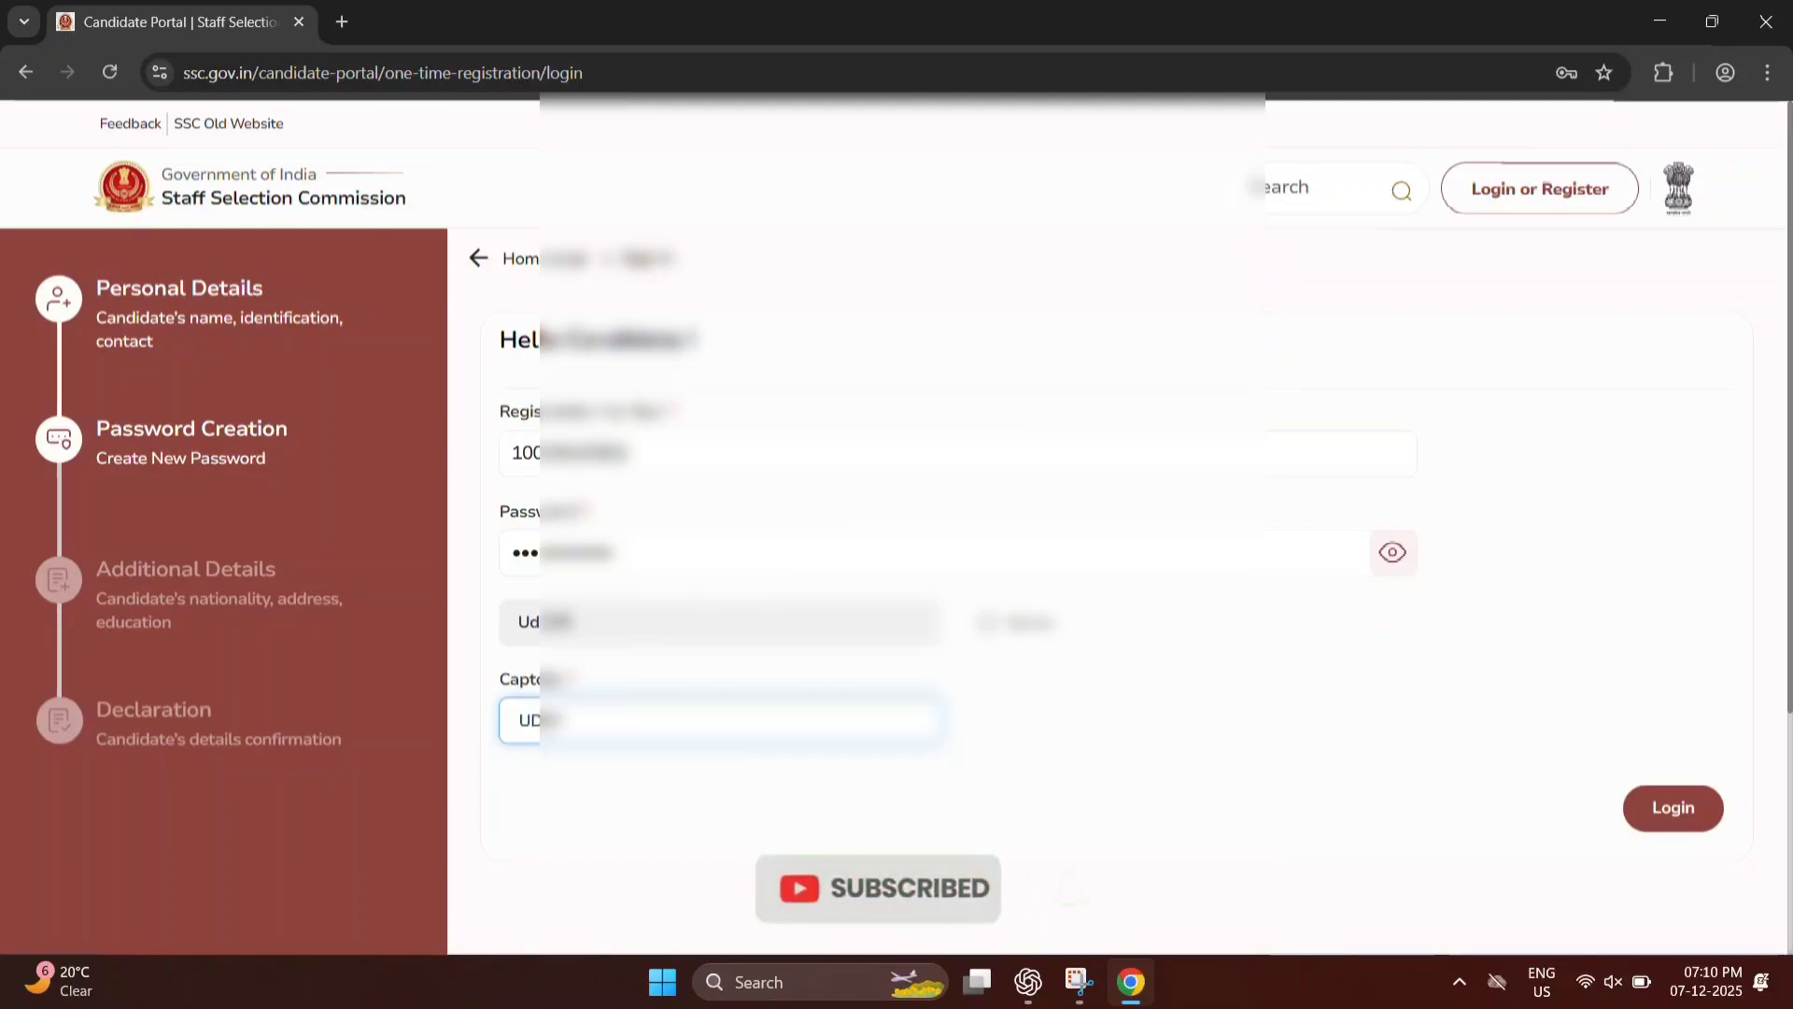
type("R")
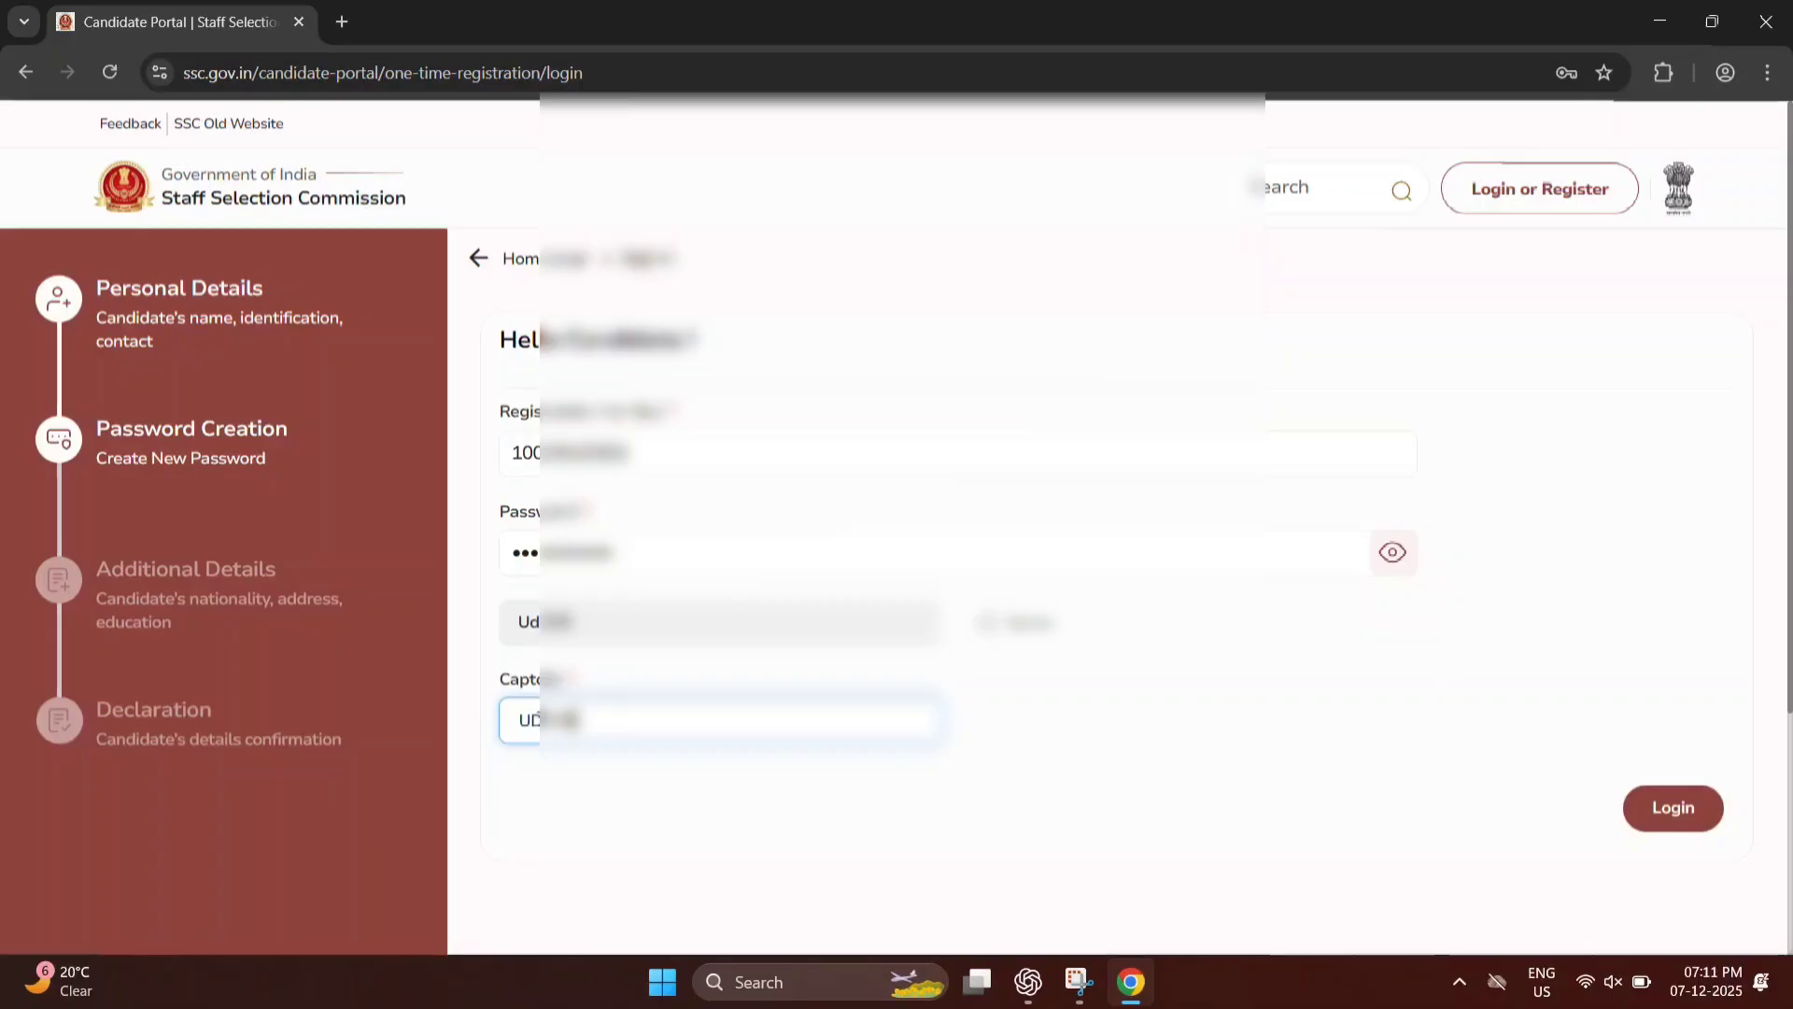
left_click(541, 721)
key("BackSpace")
Step: Log in, select ST as the category and confirm ST in Verify Category
left_click(1675, 809)
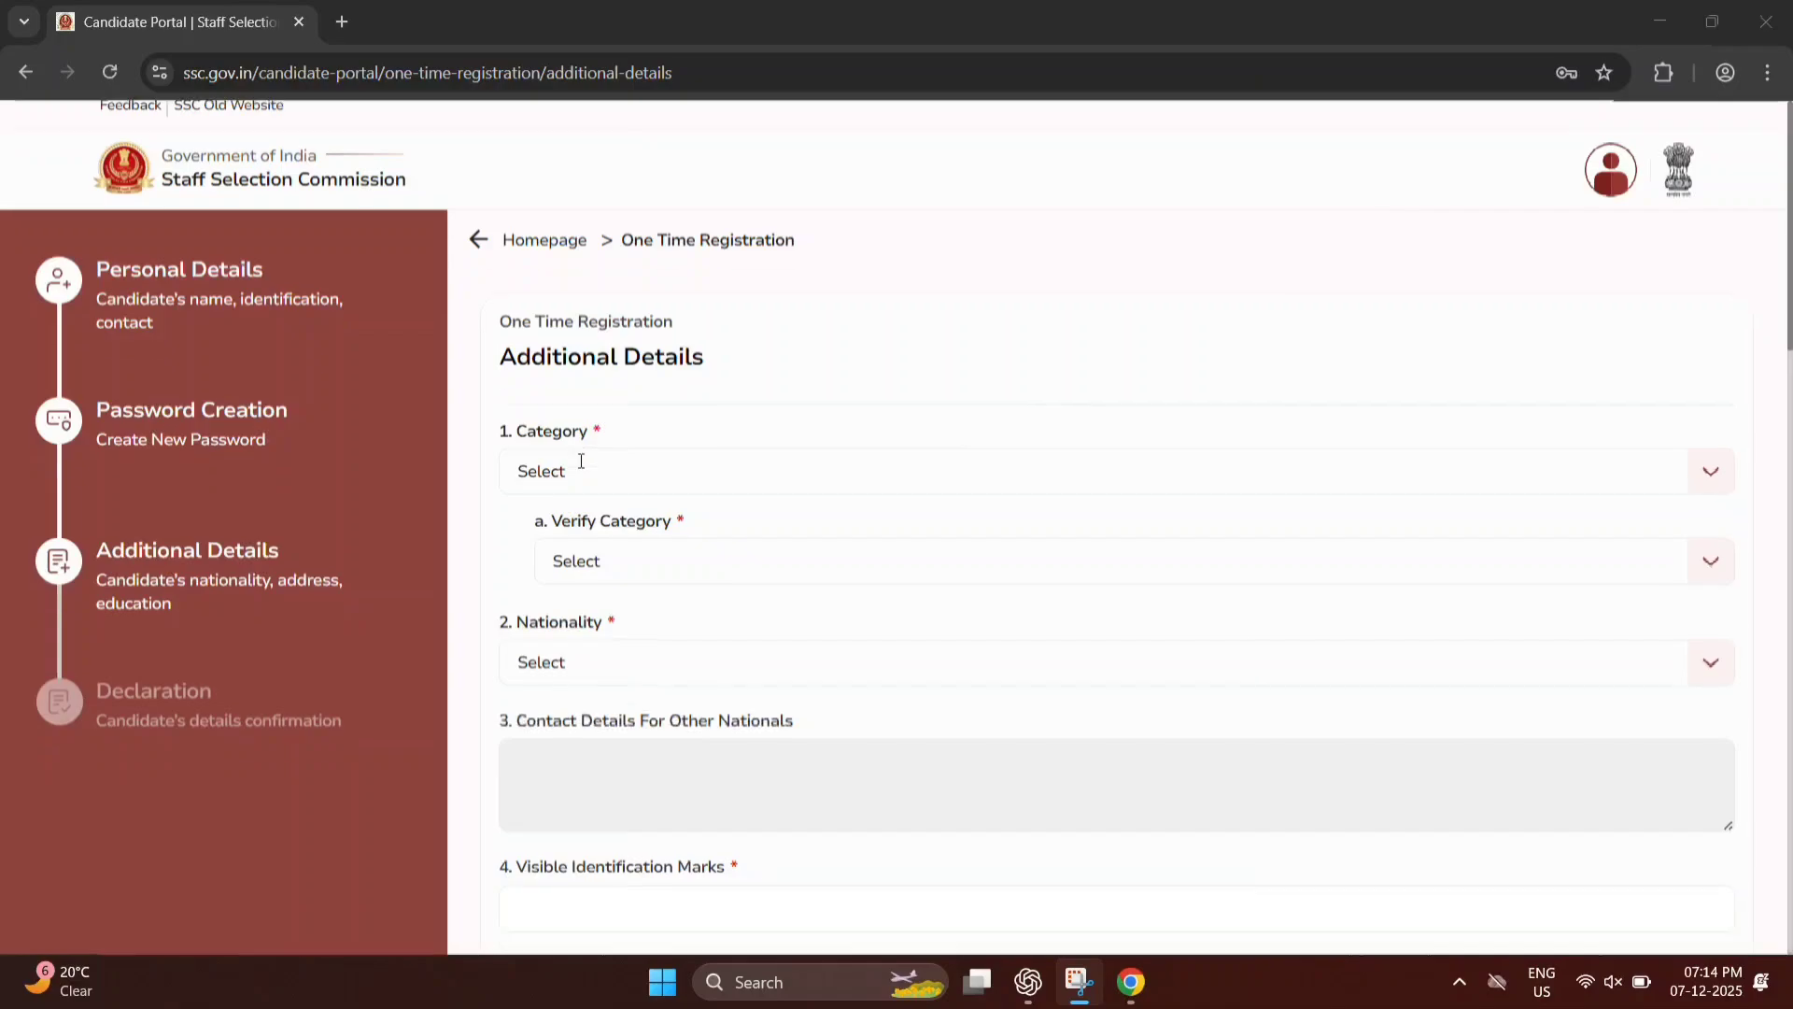
scroll(580, 460, "down", 3)
scroll(581, 460, "up", 3)
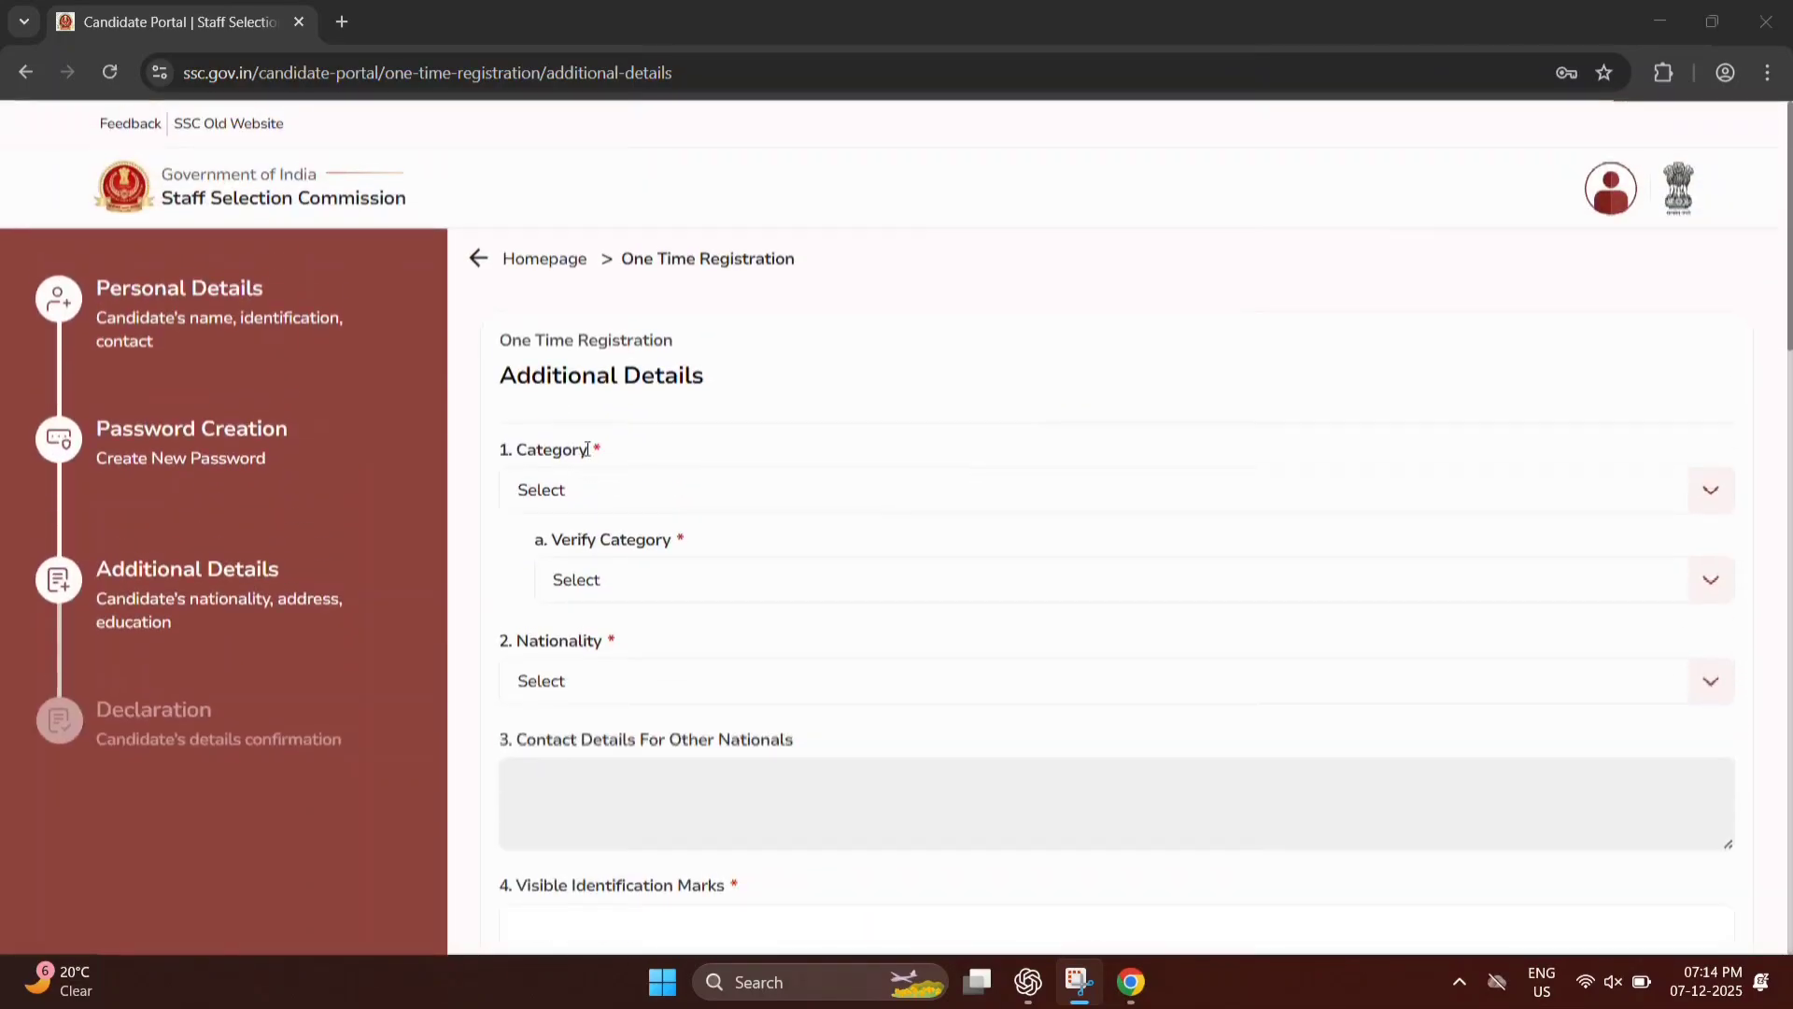
left_click(617, 499)
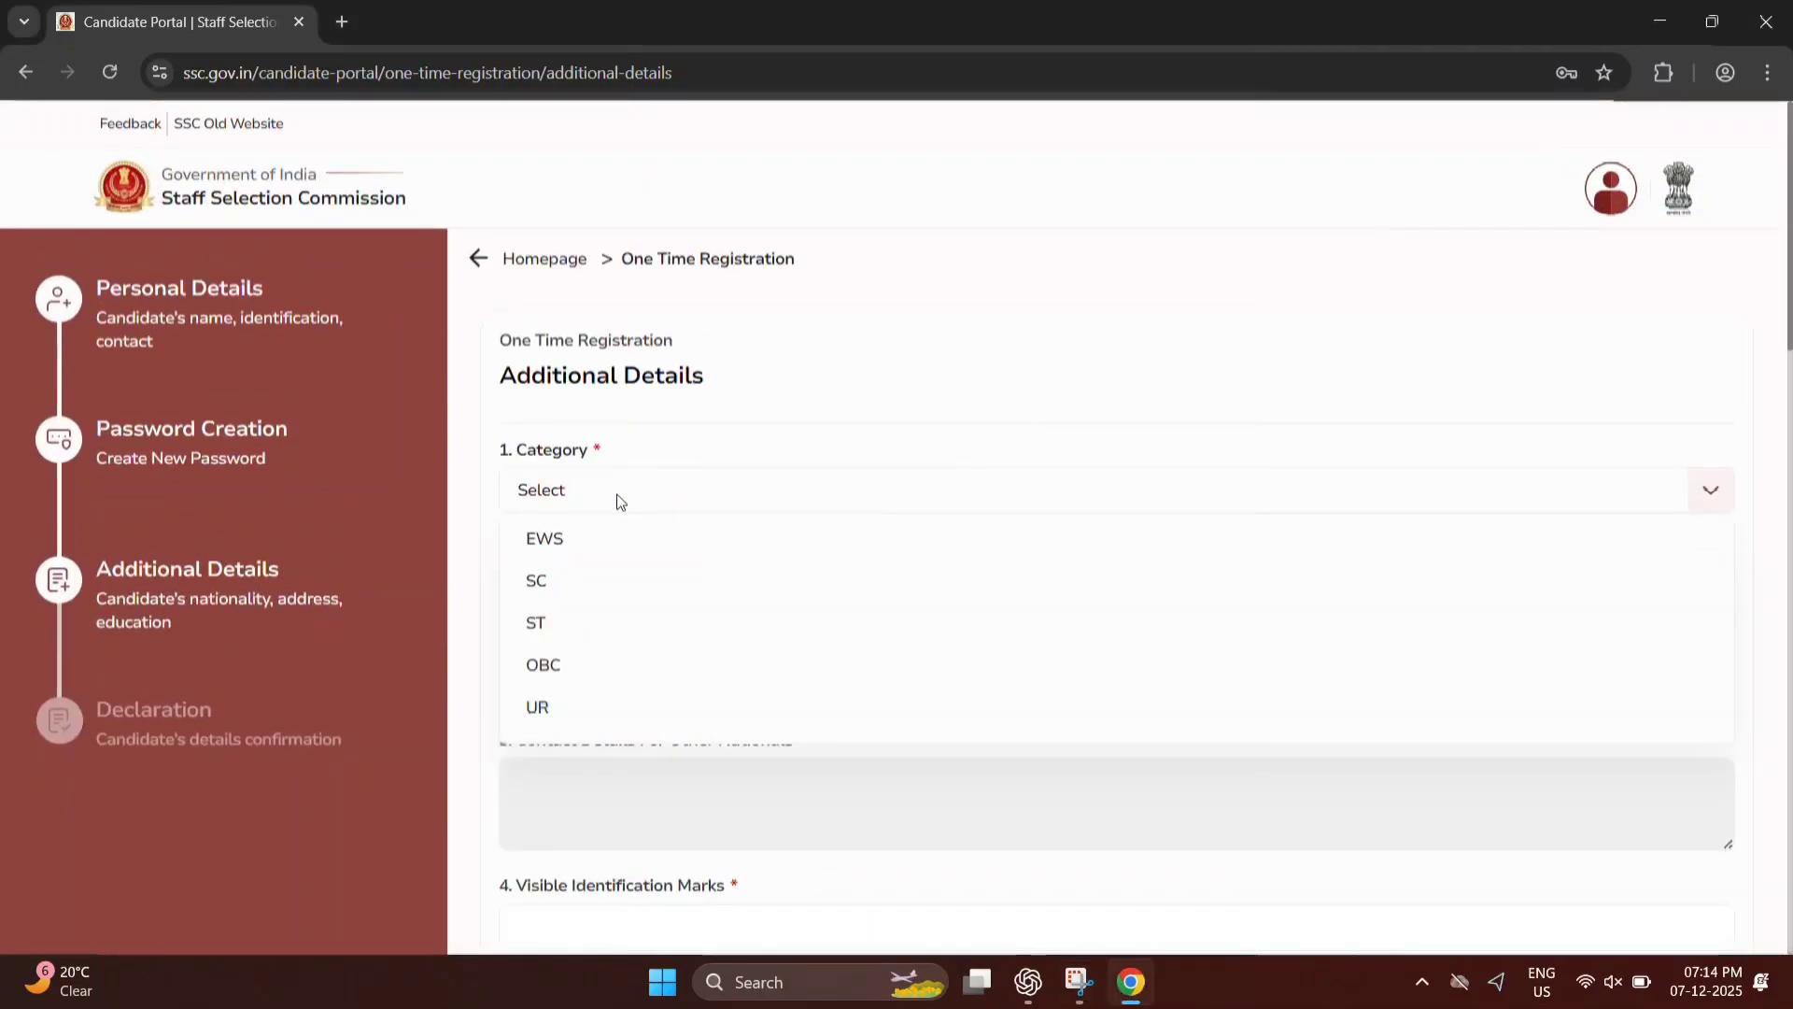
left_click(550, 632)
left_click(608, 592)
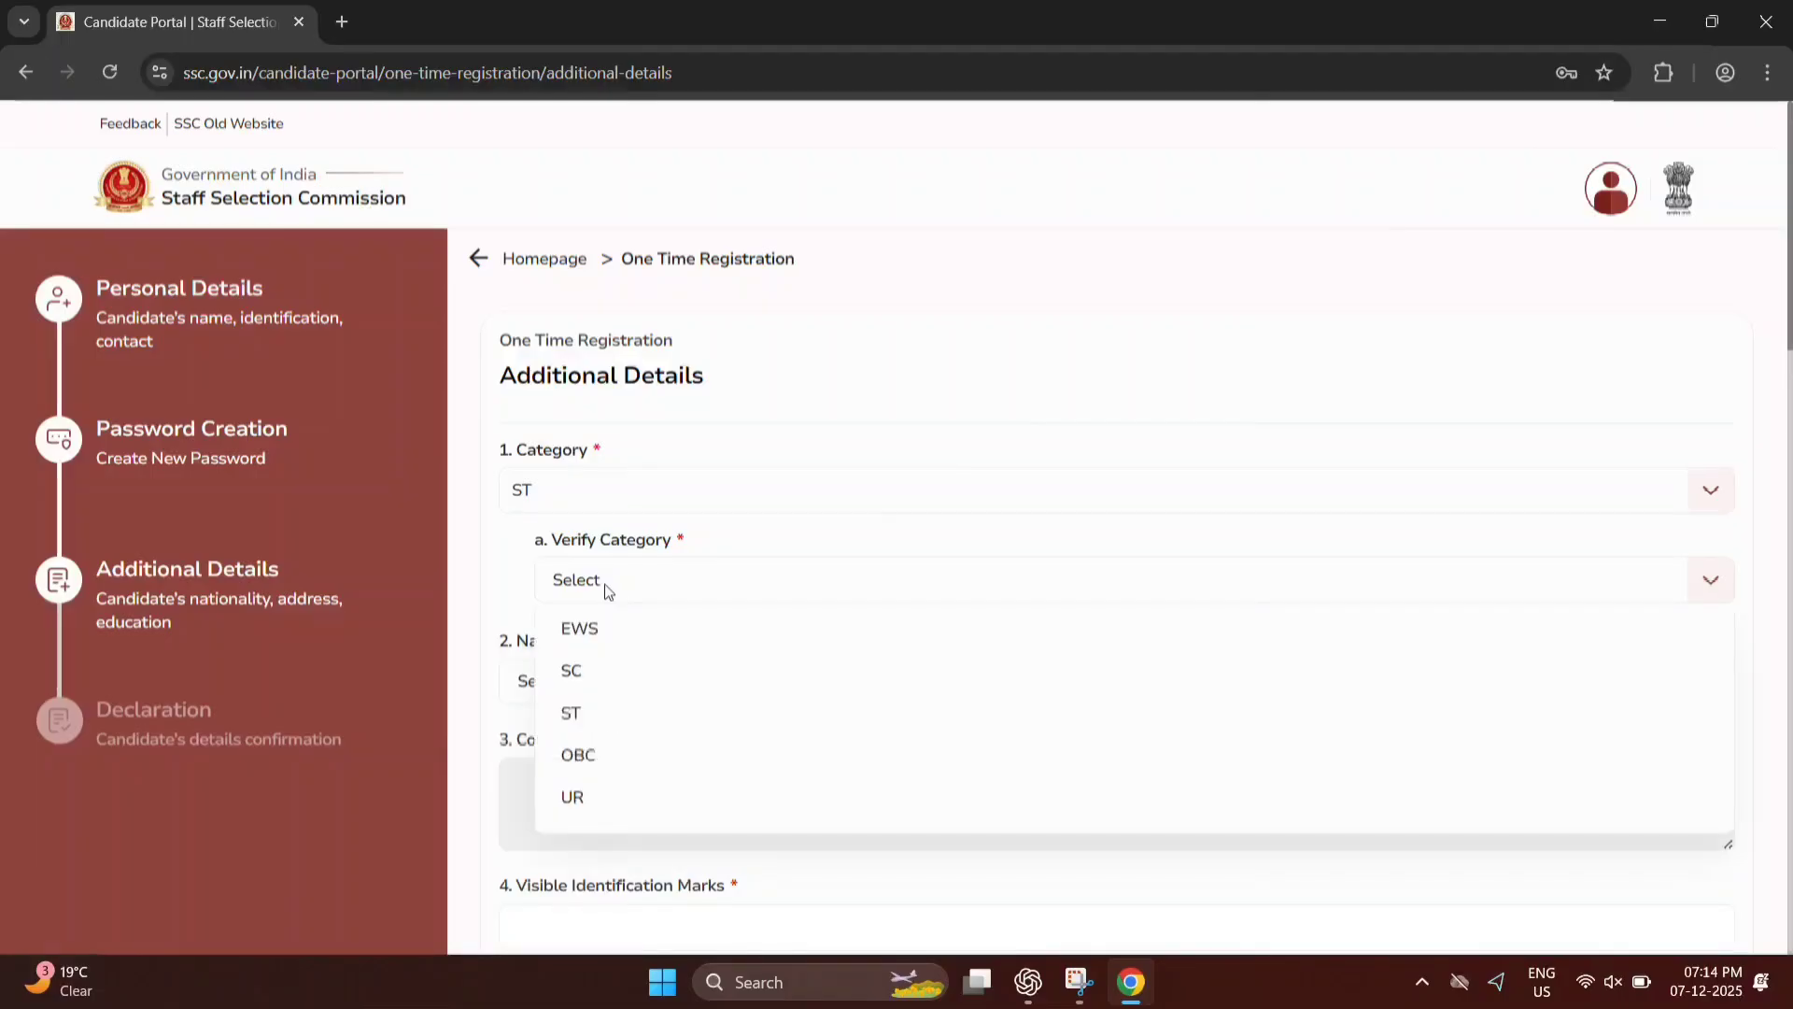
left_click(581, 713)
Step: Set nationality to Citizen of India and enter identification mark 'MOLE IN LEFT CHEEK'
scroll(598, 626, "down", 1)
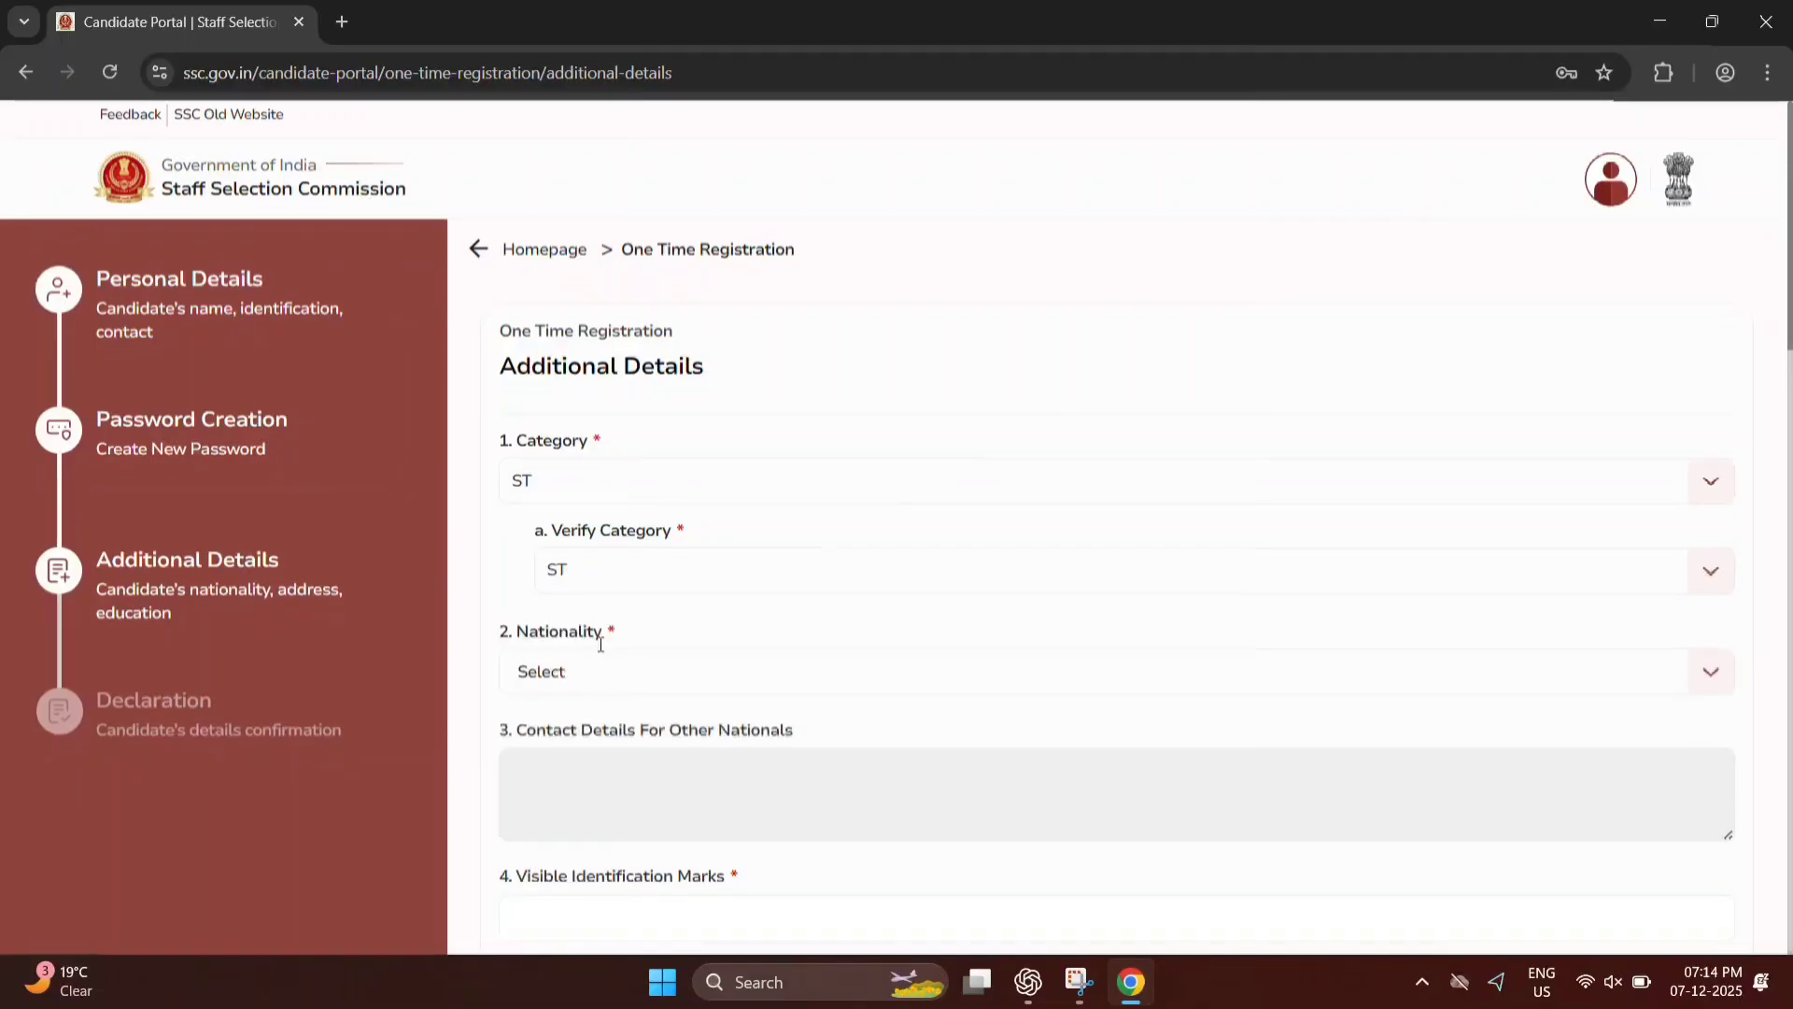
left_click(671, 576)
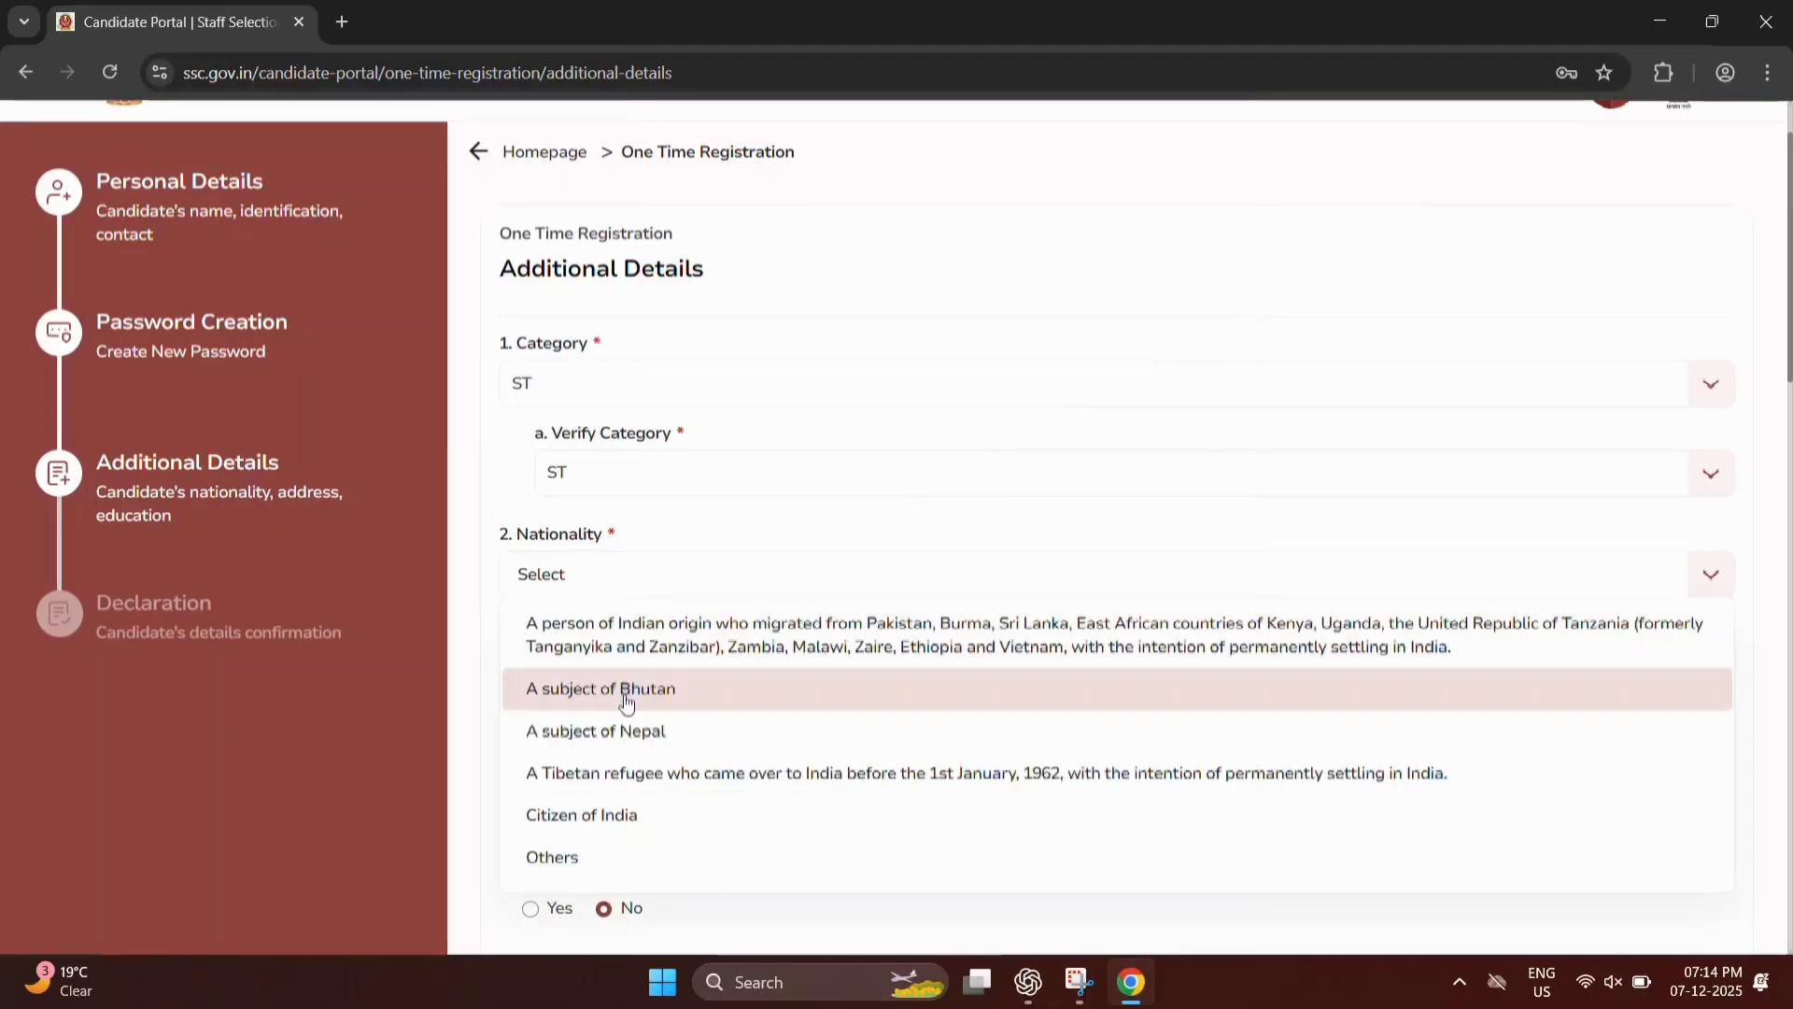
left_click(654, 815)
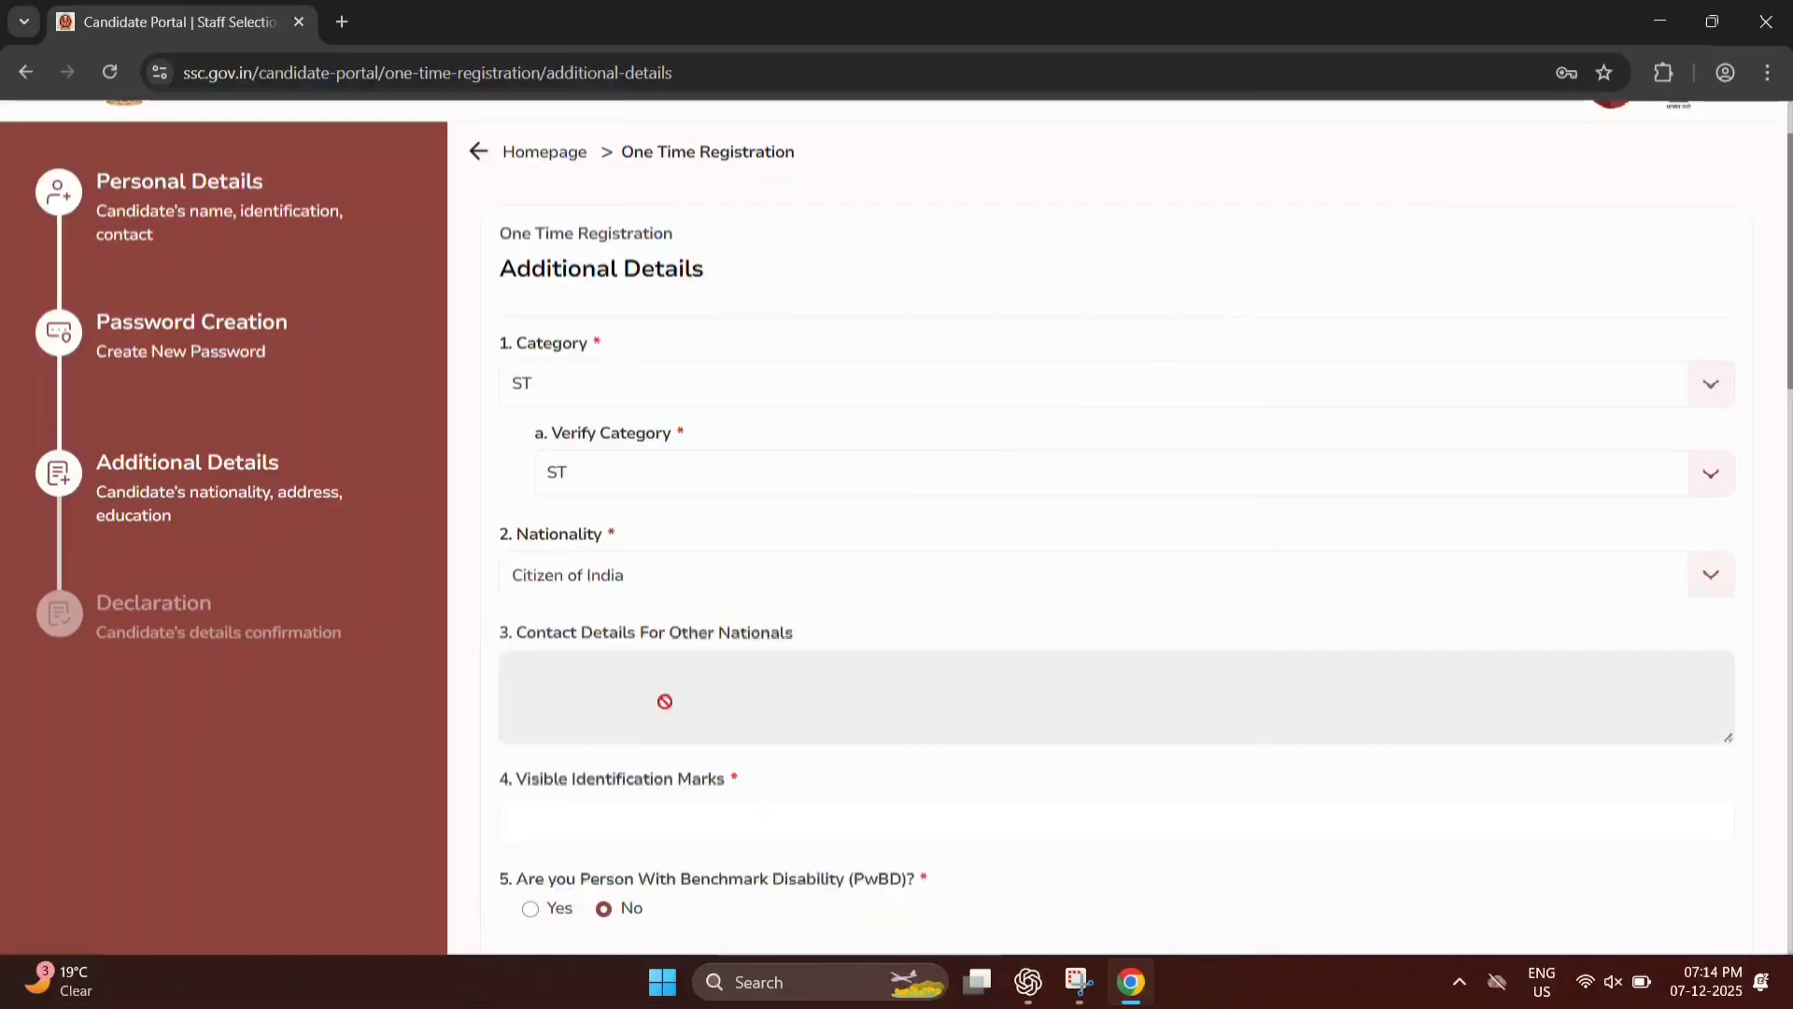
scroll(665, 701, "down", 1)
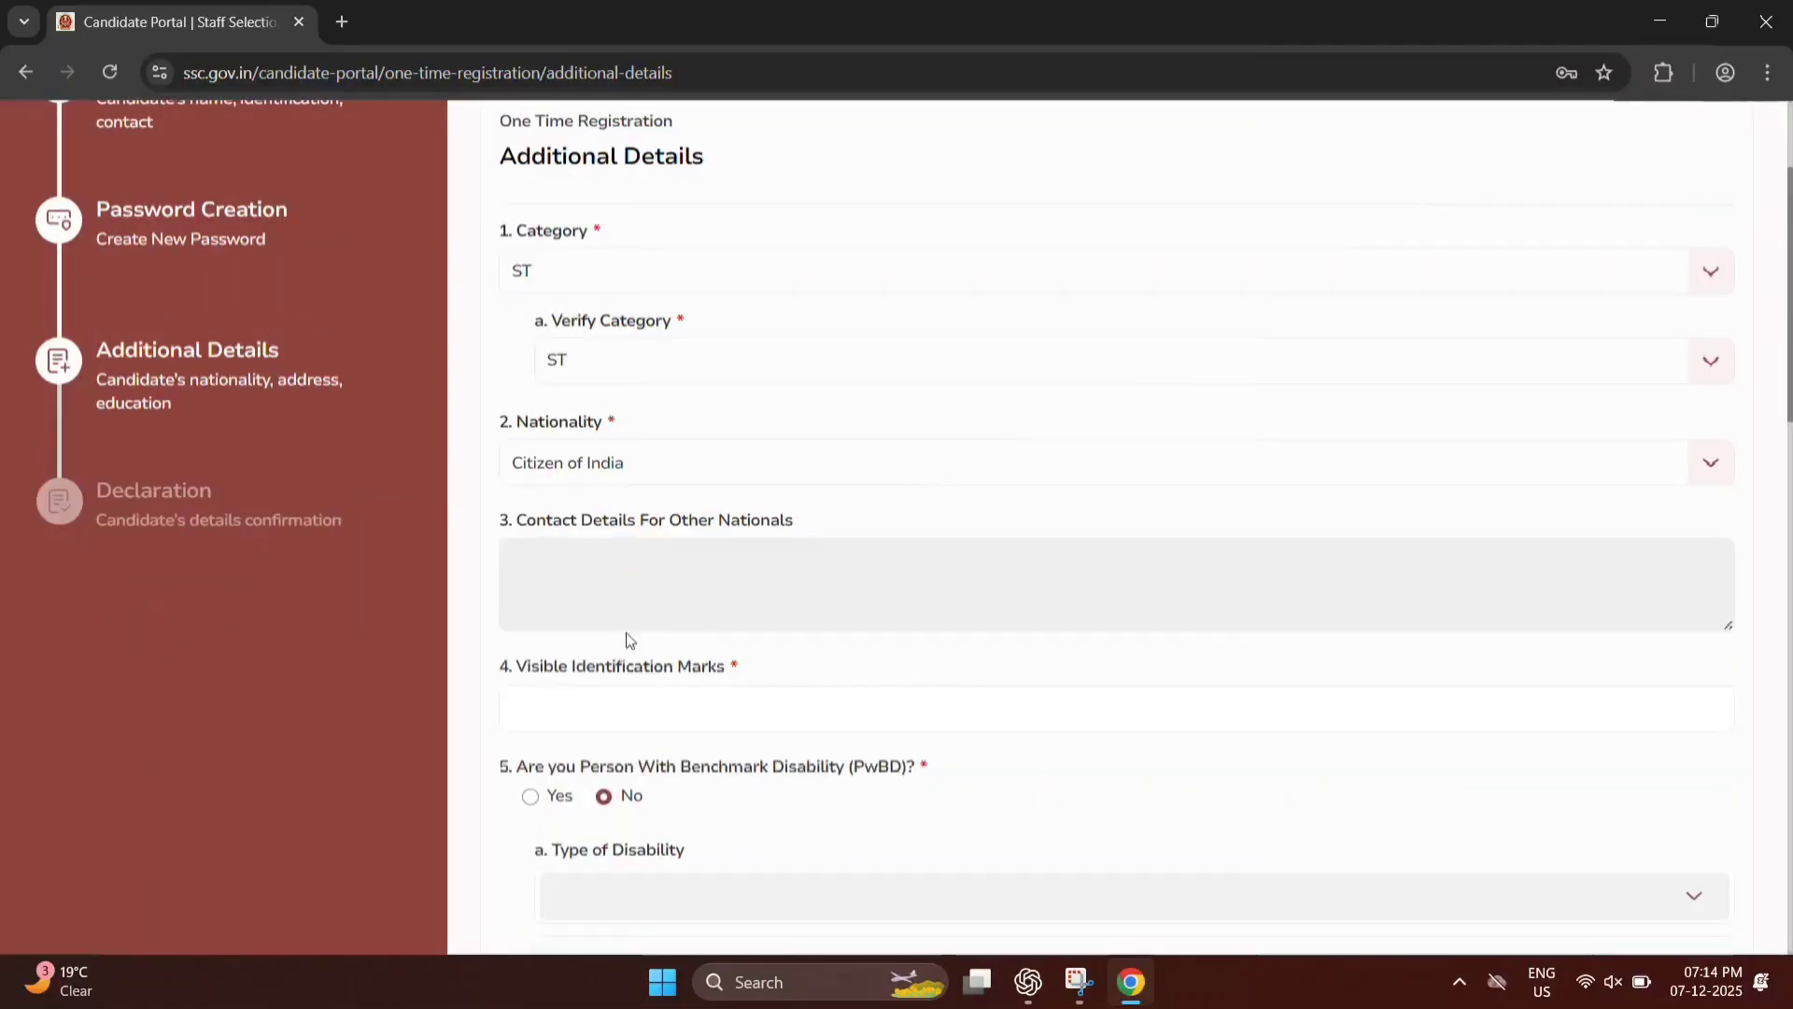
left_click(610, 721)
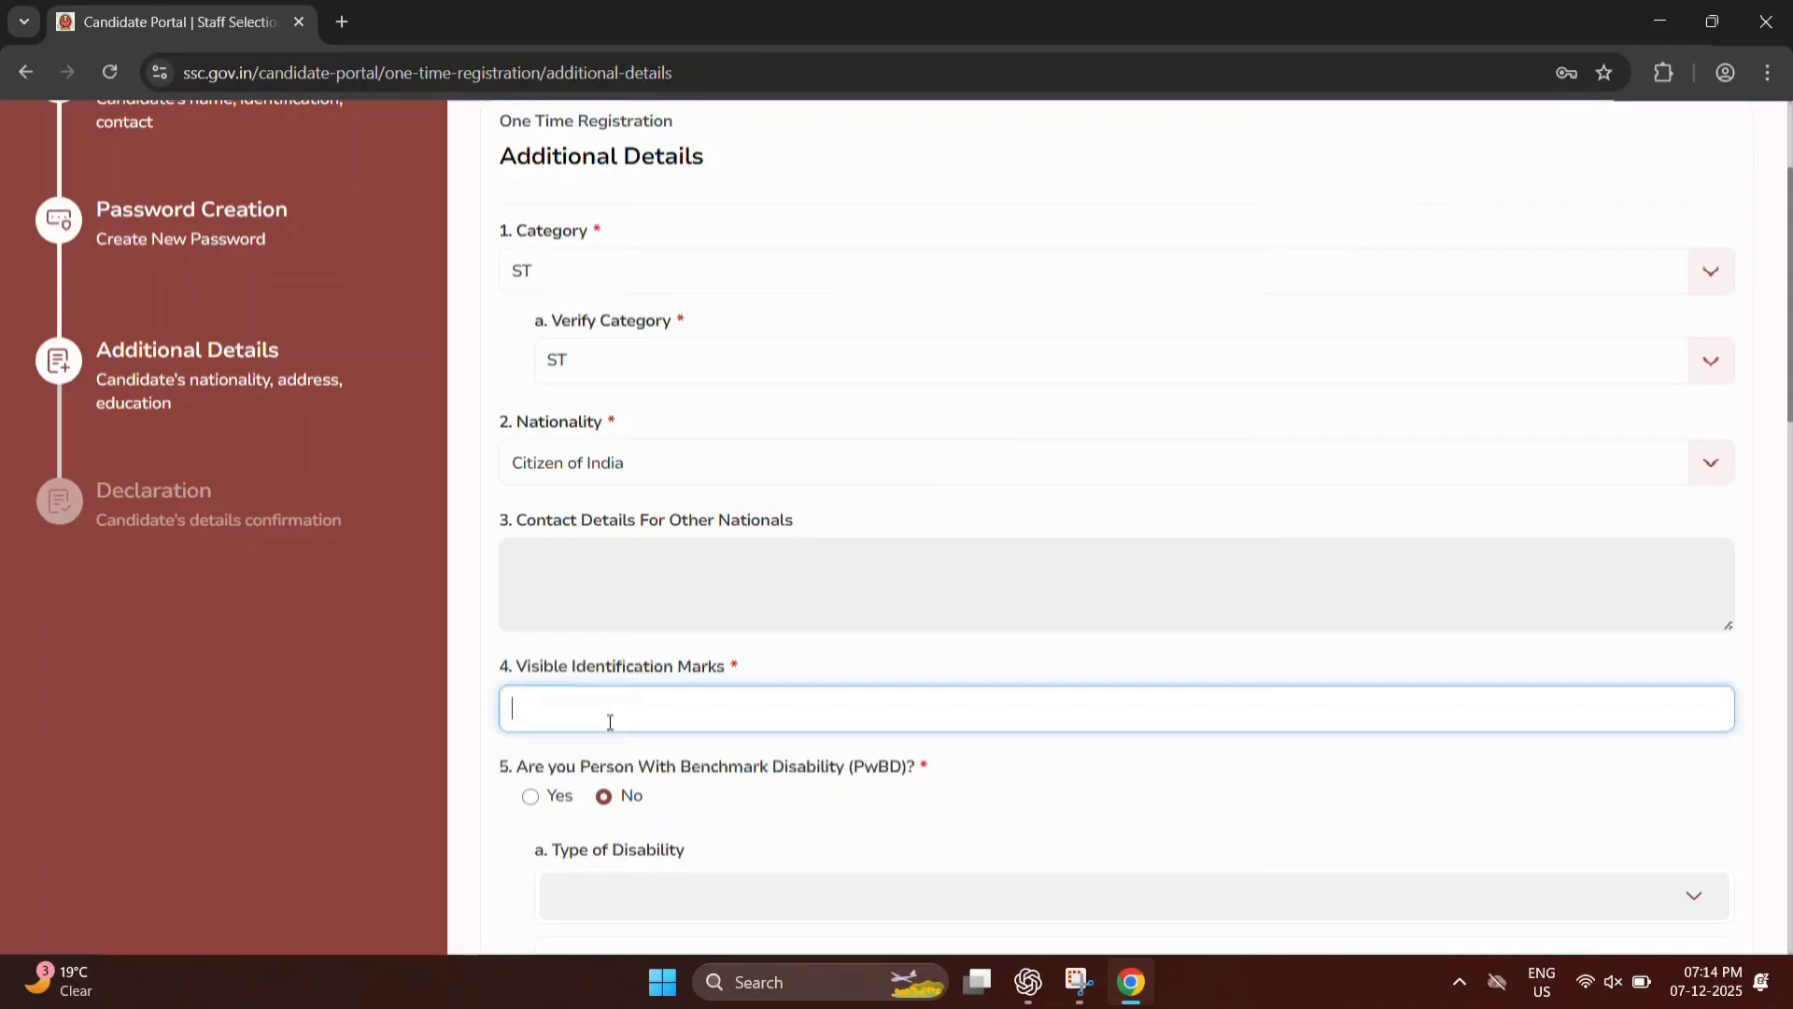
left_click(772, 42)
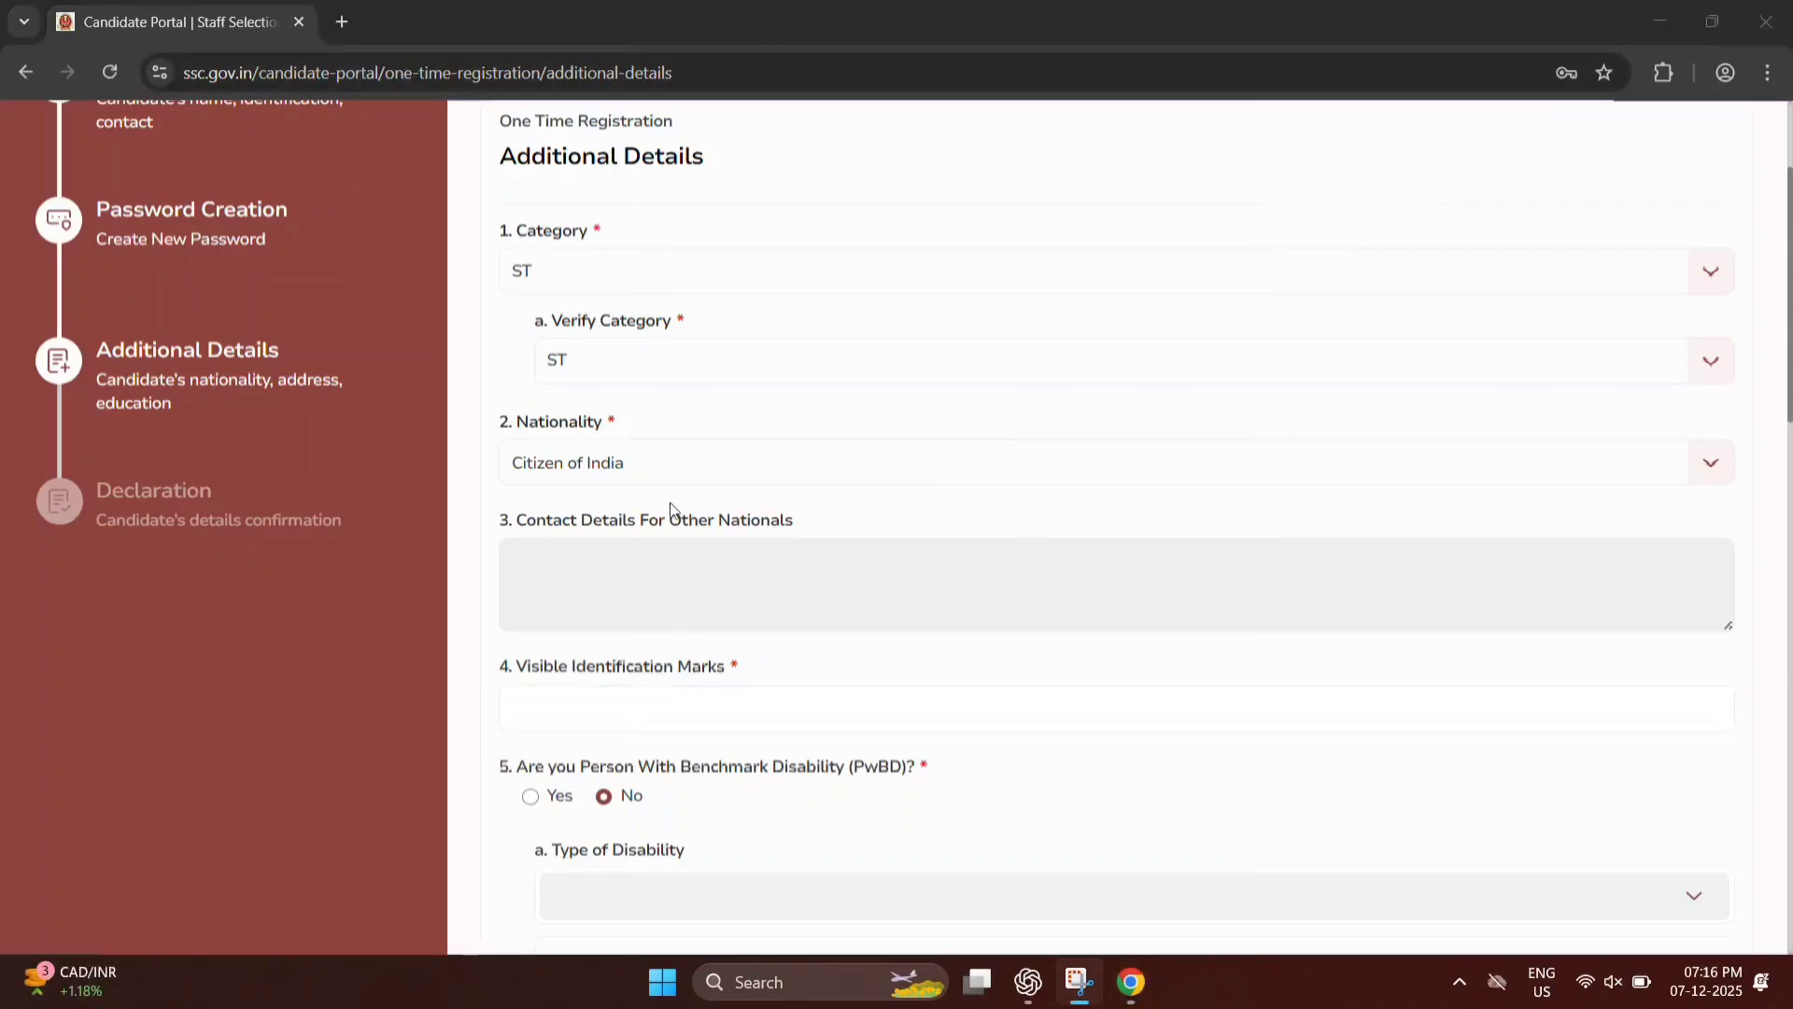
left_click(564, 719)
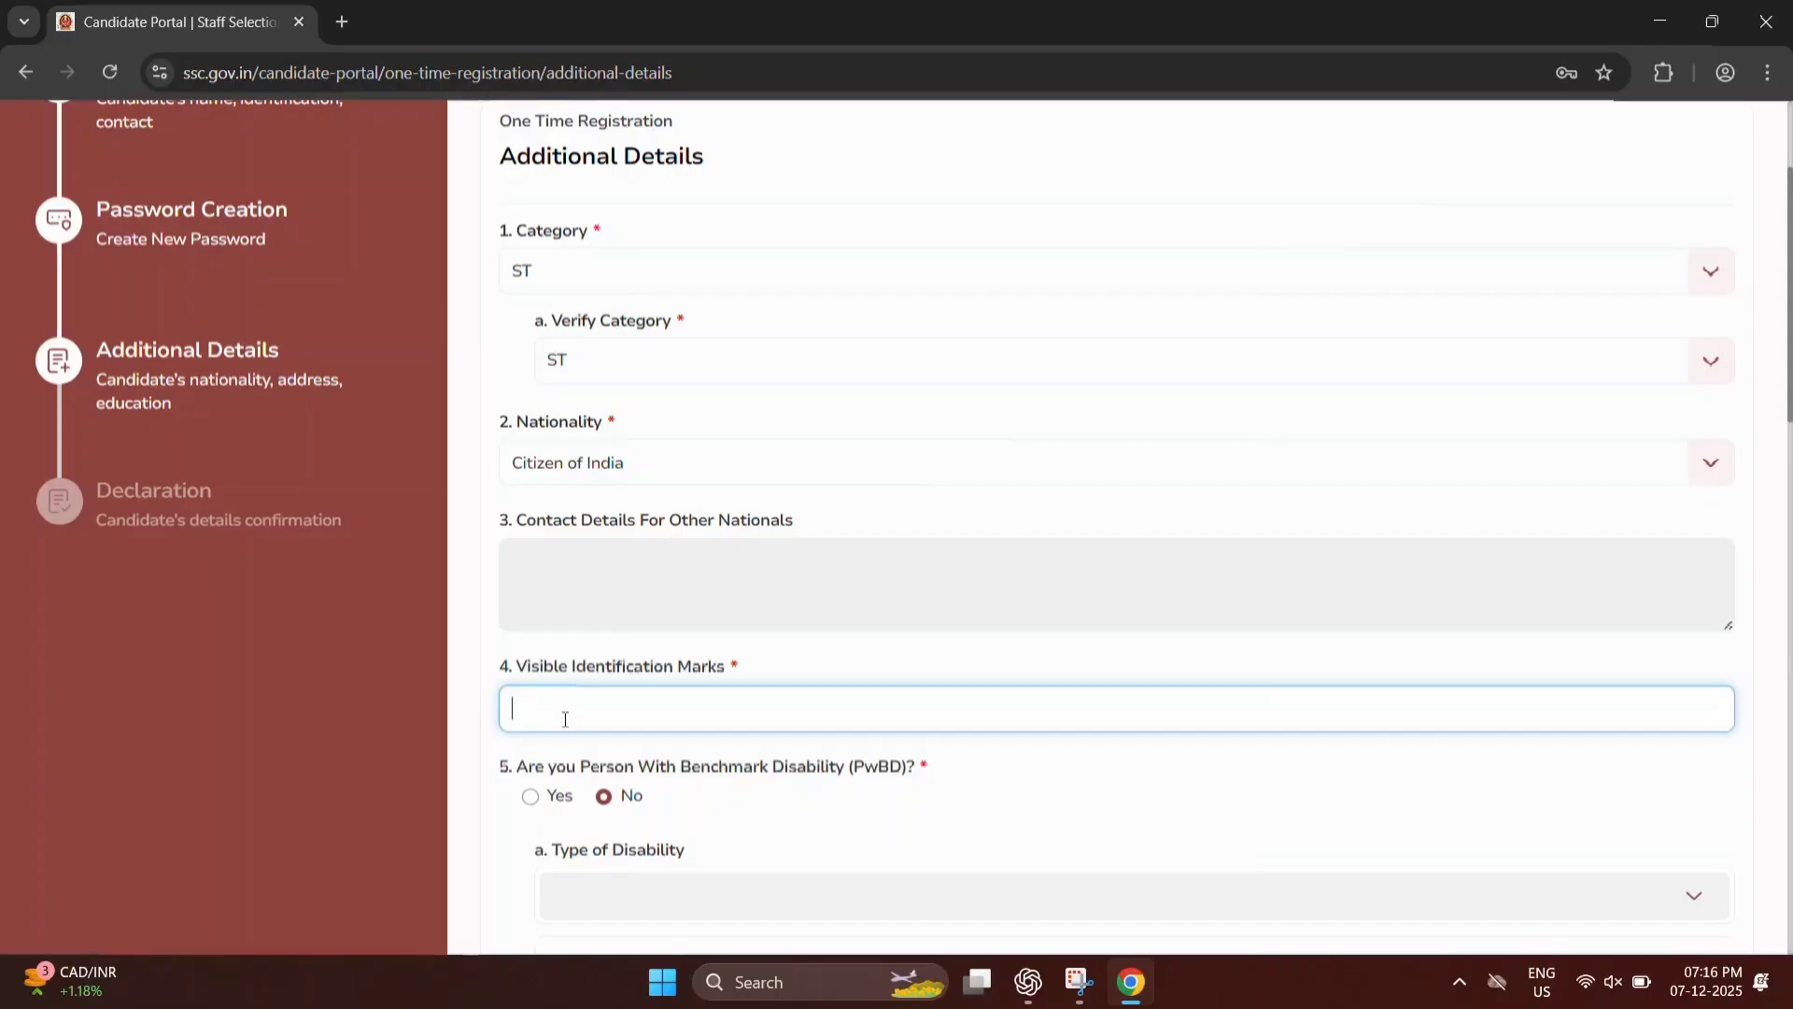
type("MOLE IN LEFT CHEEK")
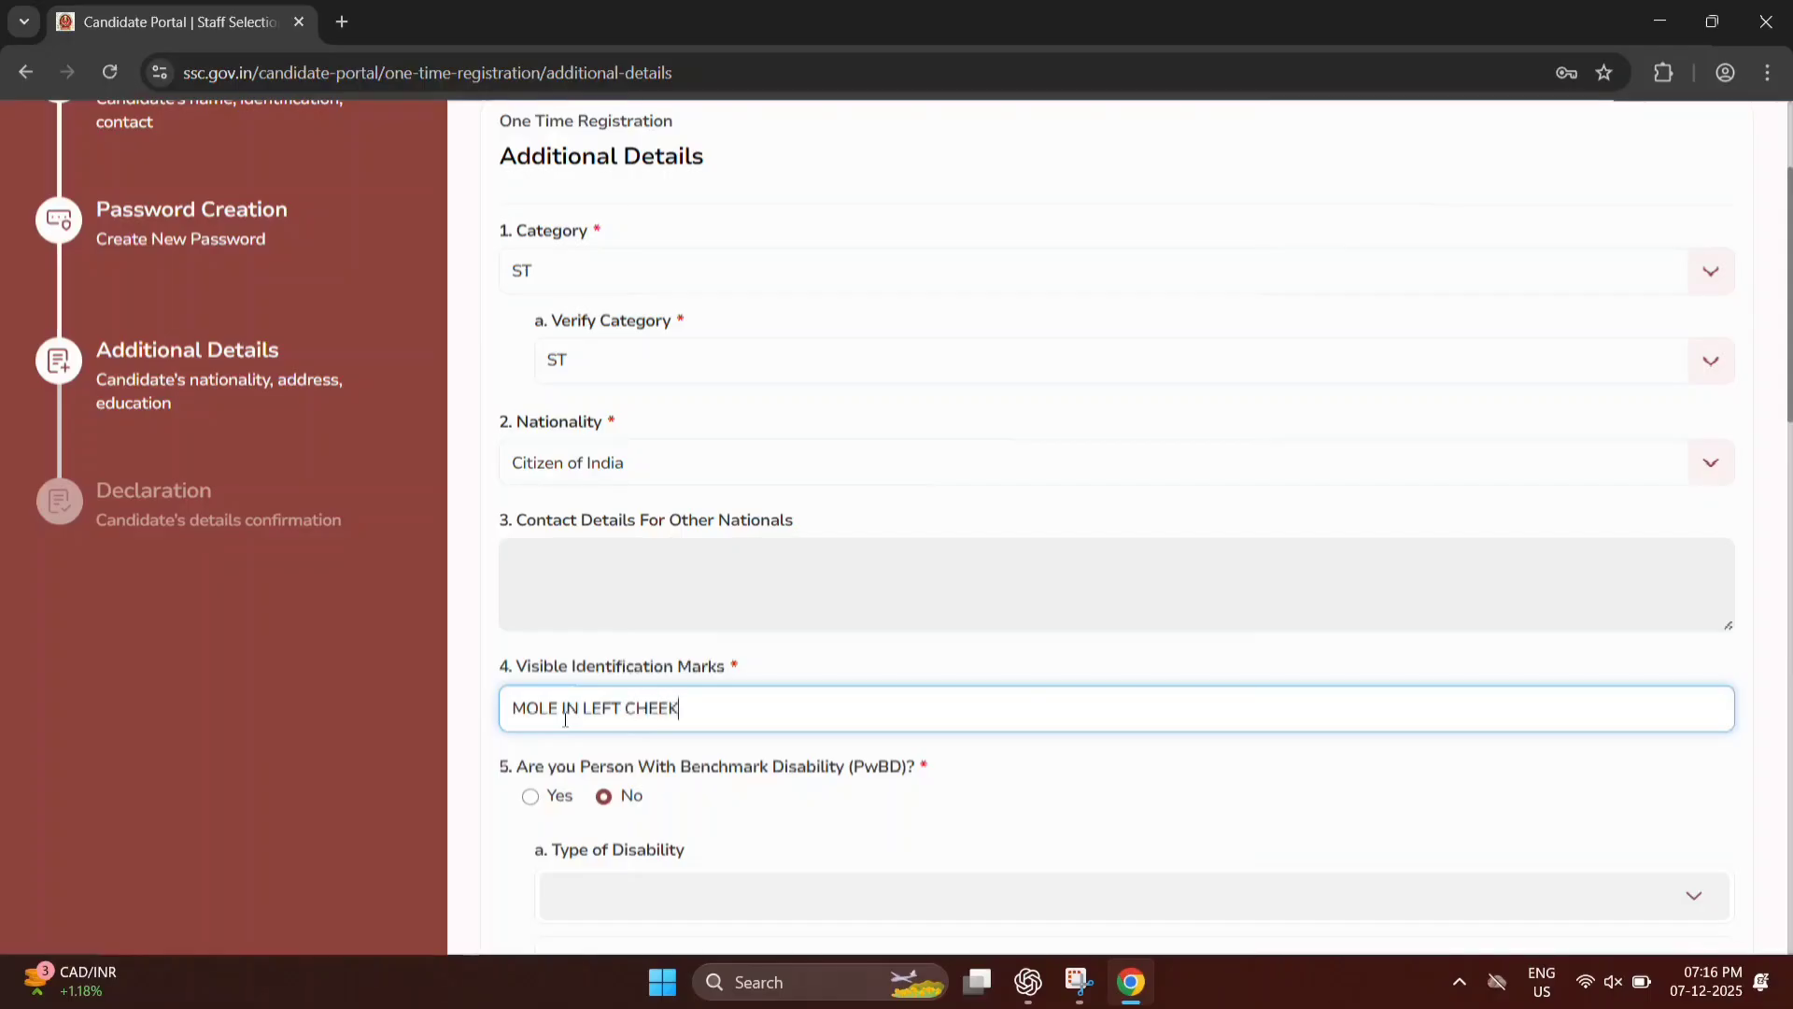
Step: Keep the PwBD (disability) answer as No
scroll(564, 719, "down", 1)
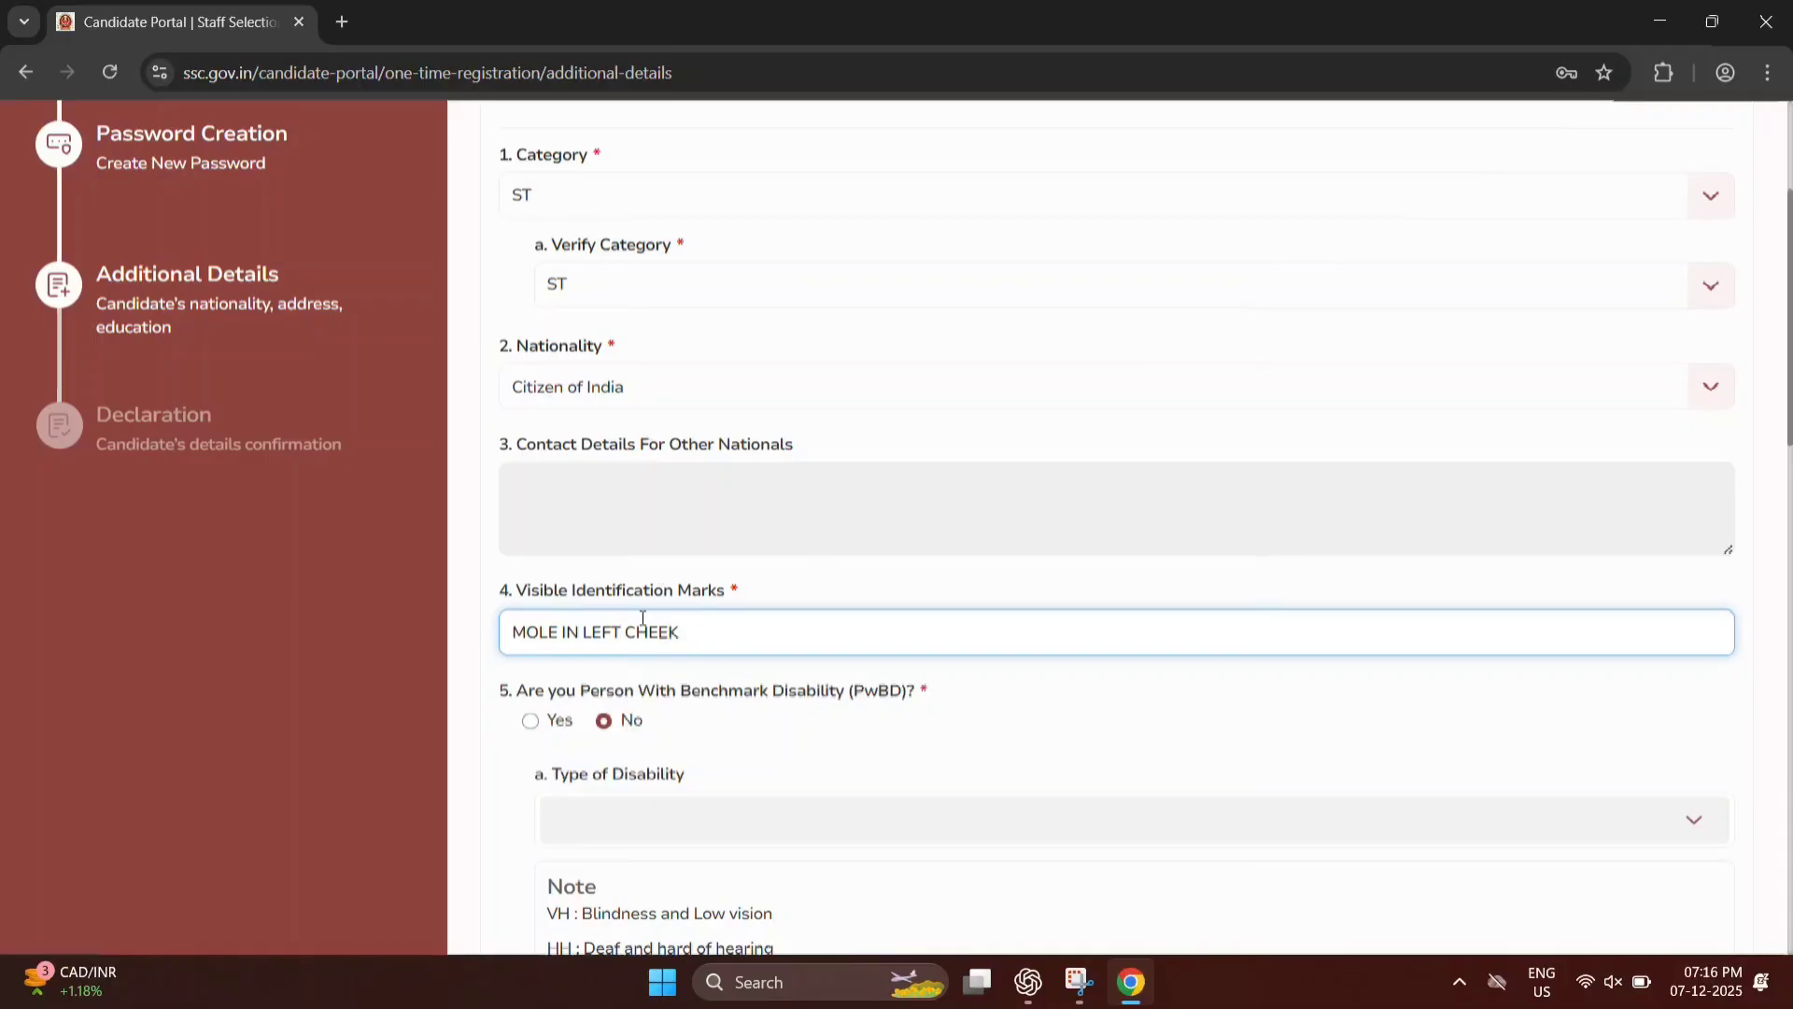
scroll(651, 696, "down", 1)
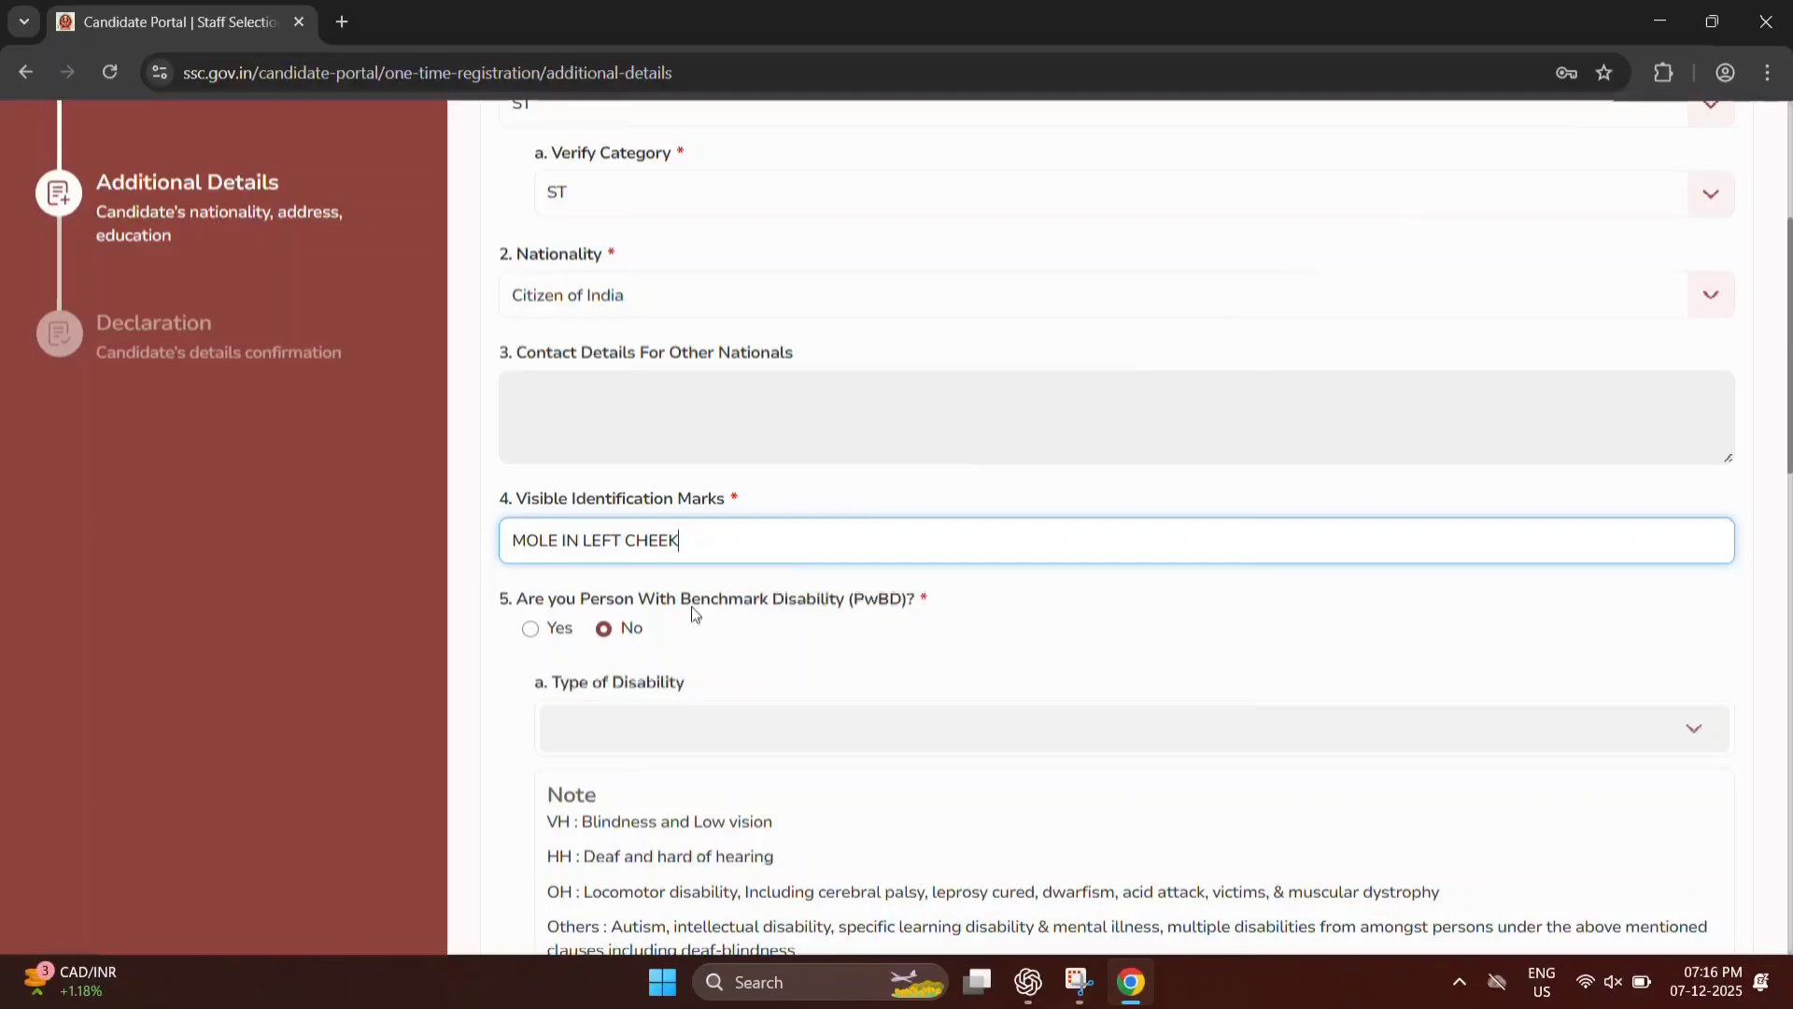
scroll(828, 605, "down", 2)
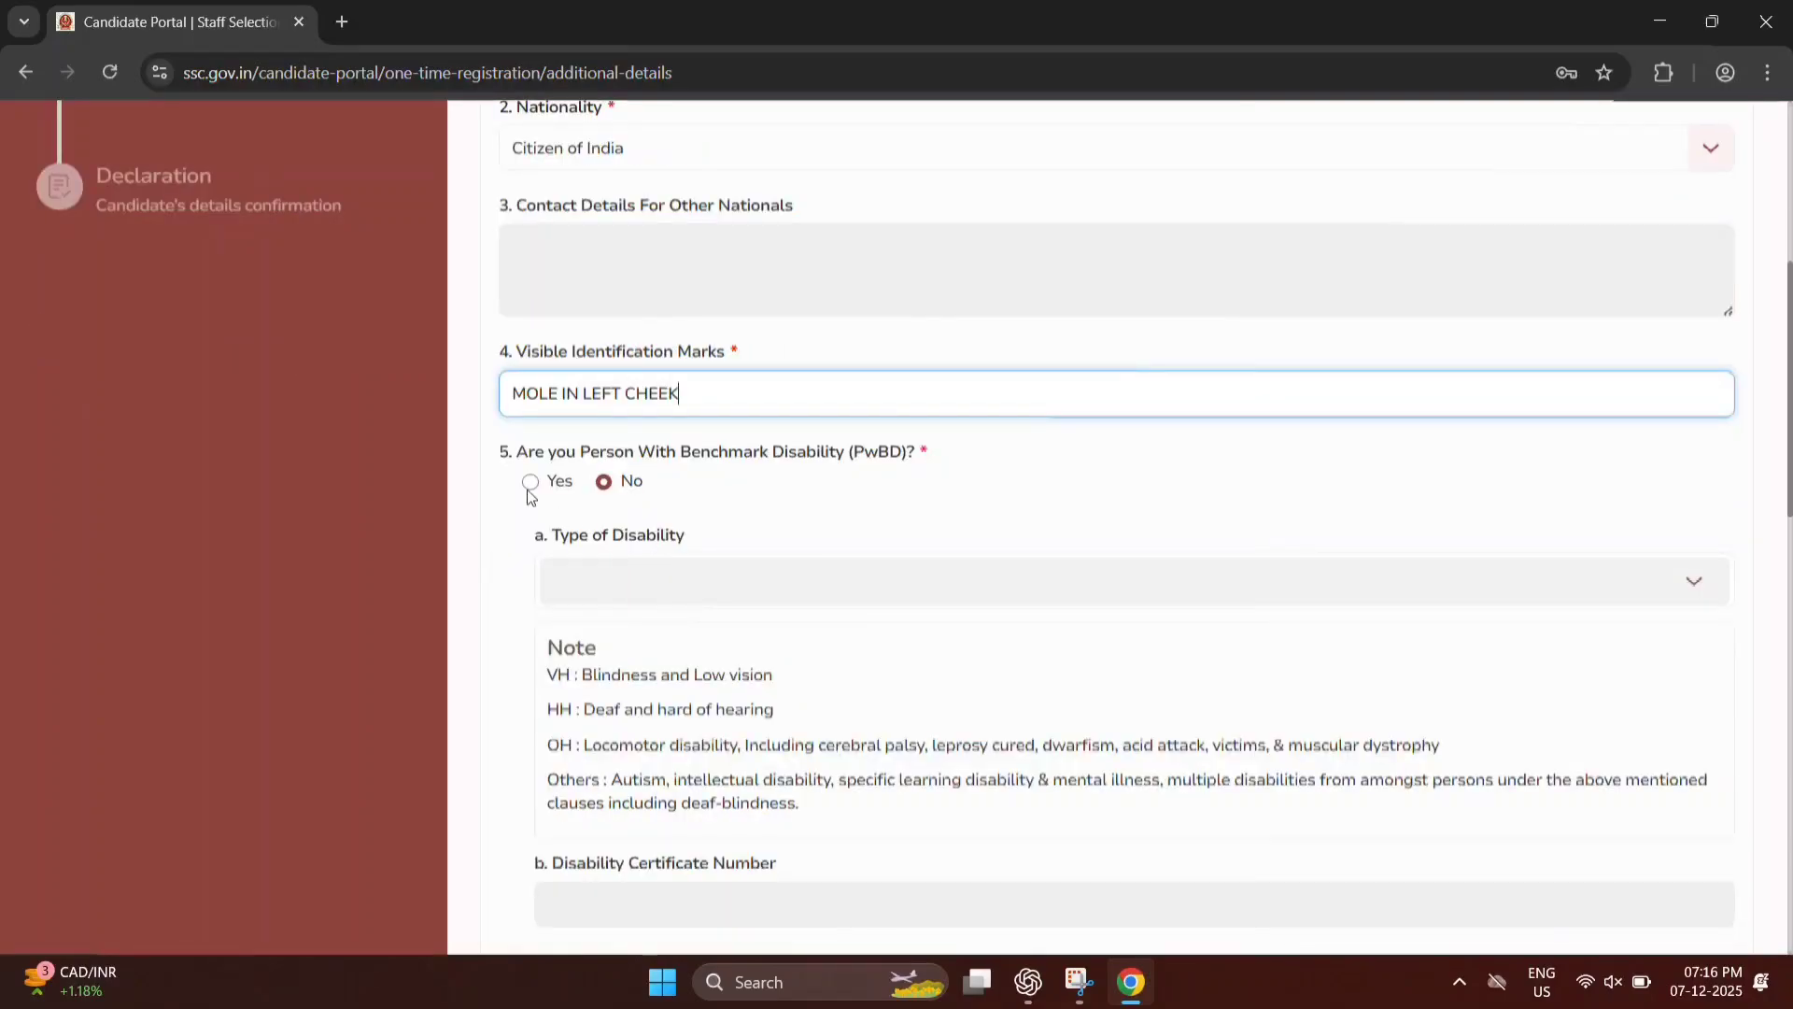
left_click(606, 495)
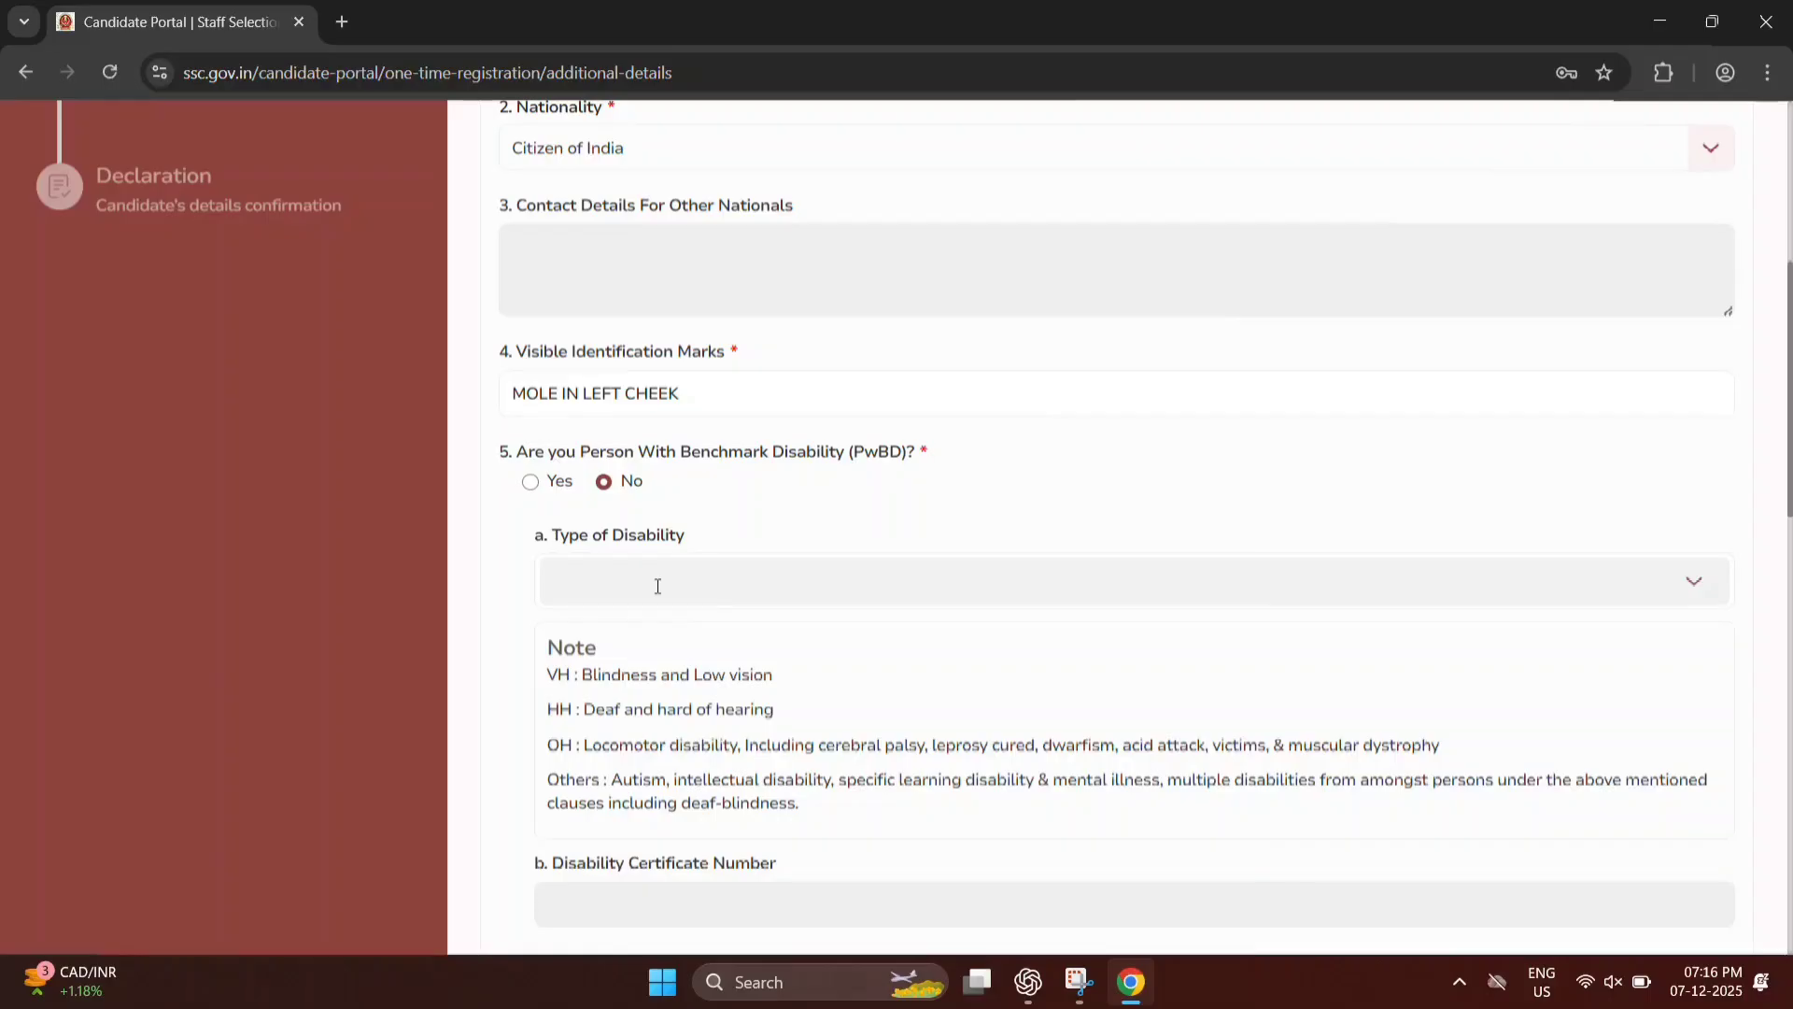
scroll(658, 585, "down", 5)
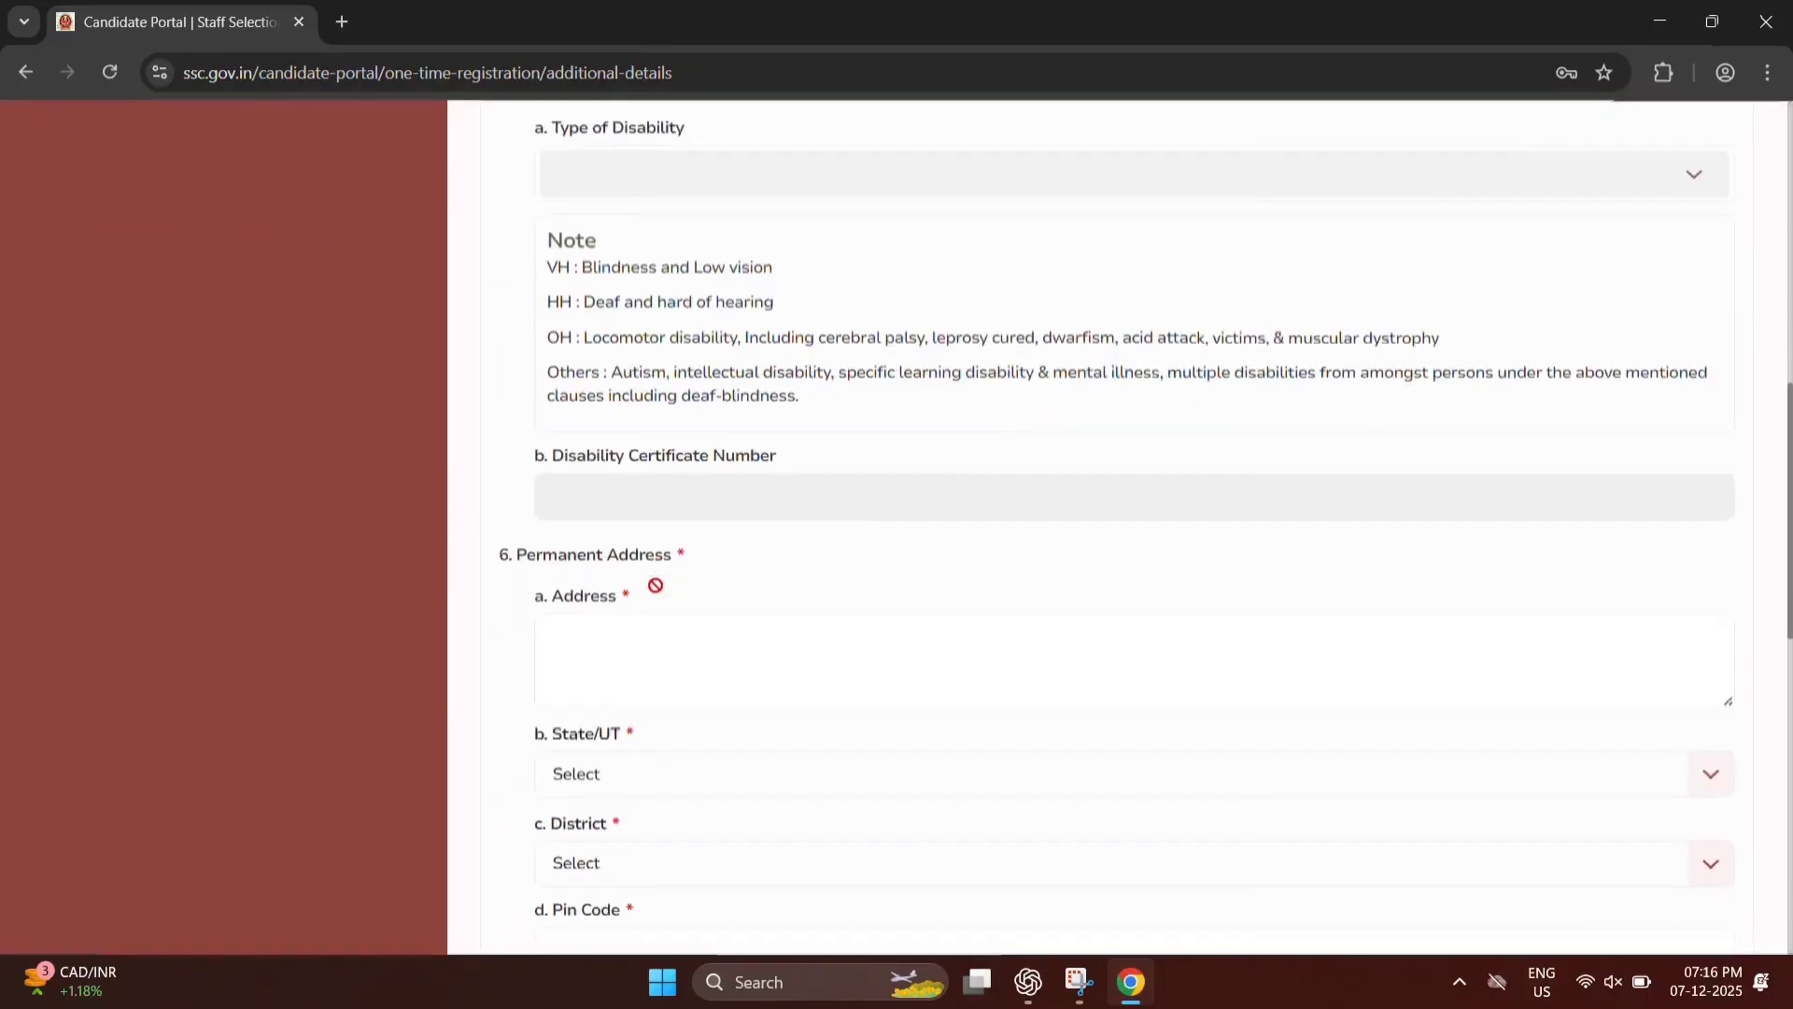
Step: Enter the permanent address, pick its State/UT and District, and type the PIN code
left_click(609, 622)
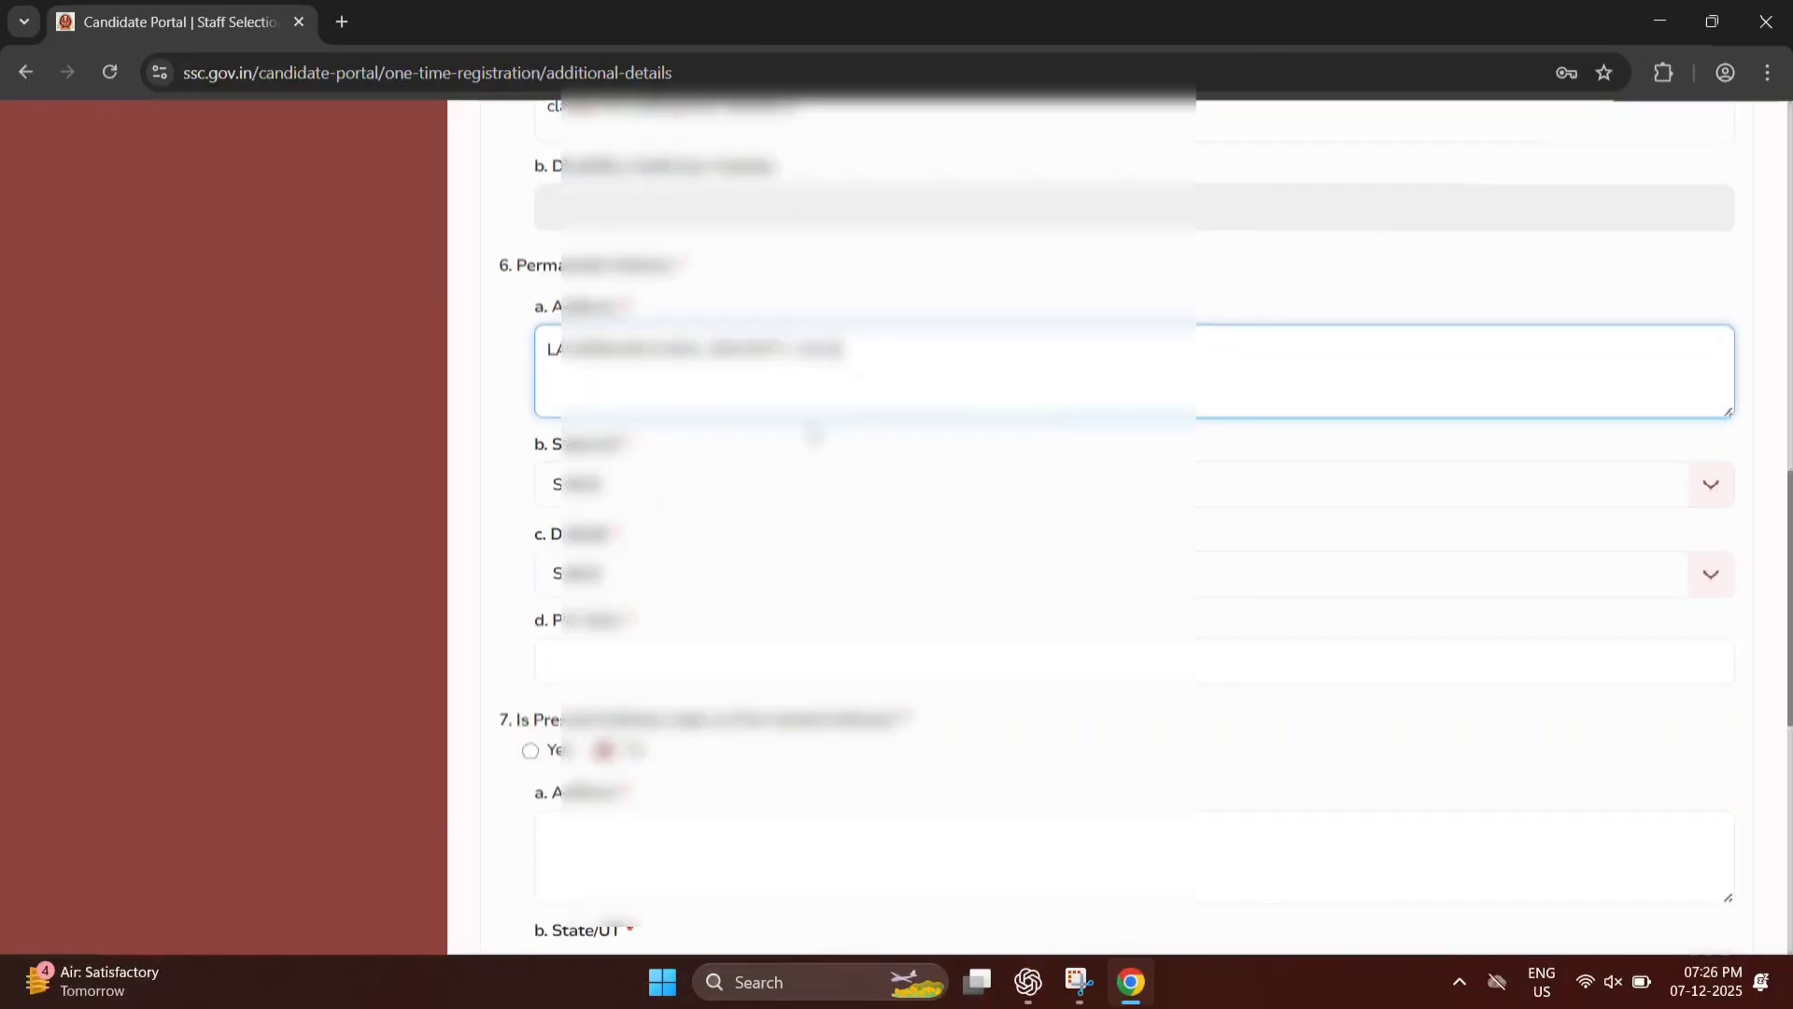
left_click(710, 484)
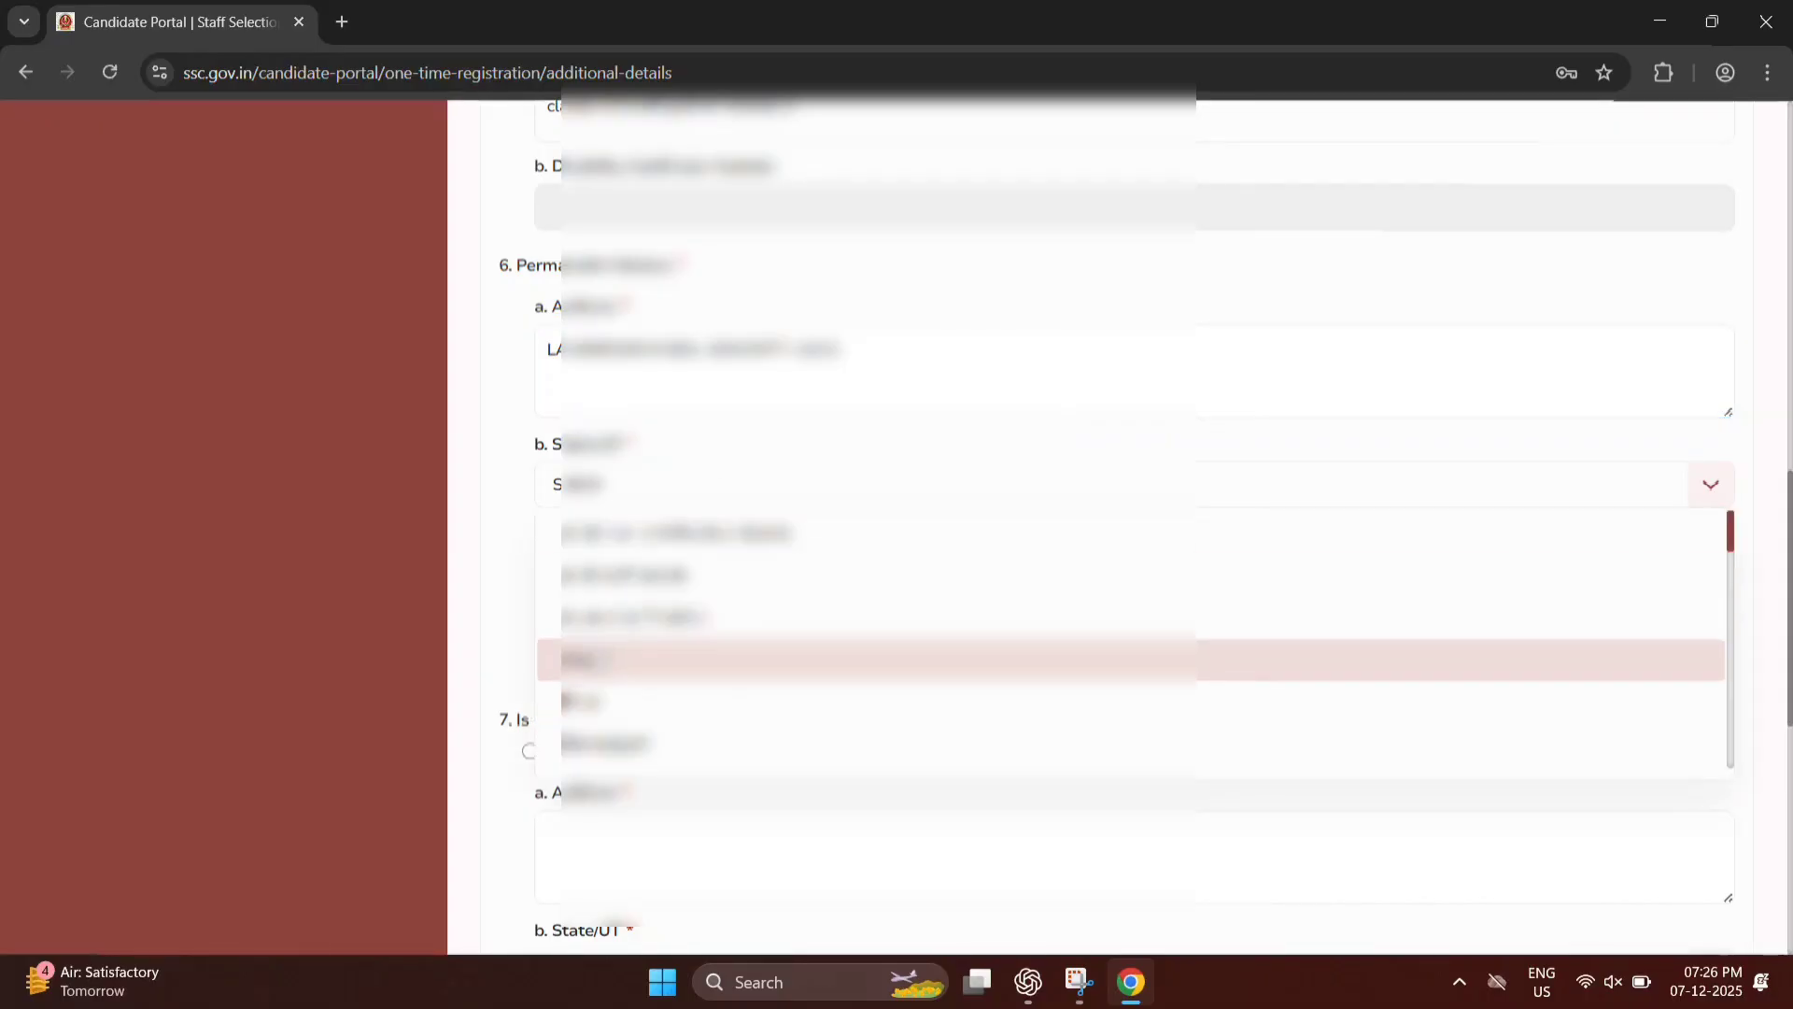
left_click(654, 660)
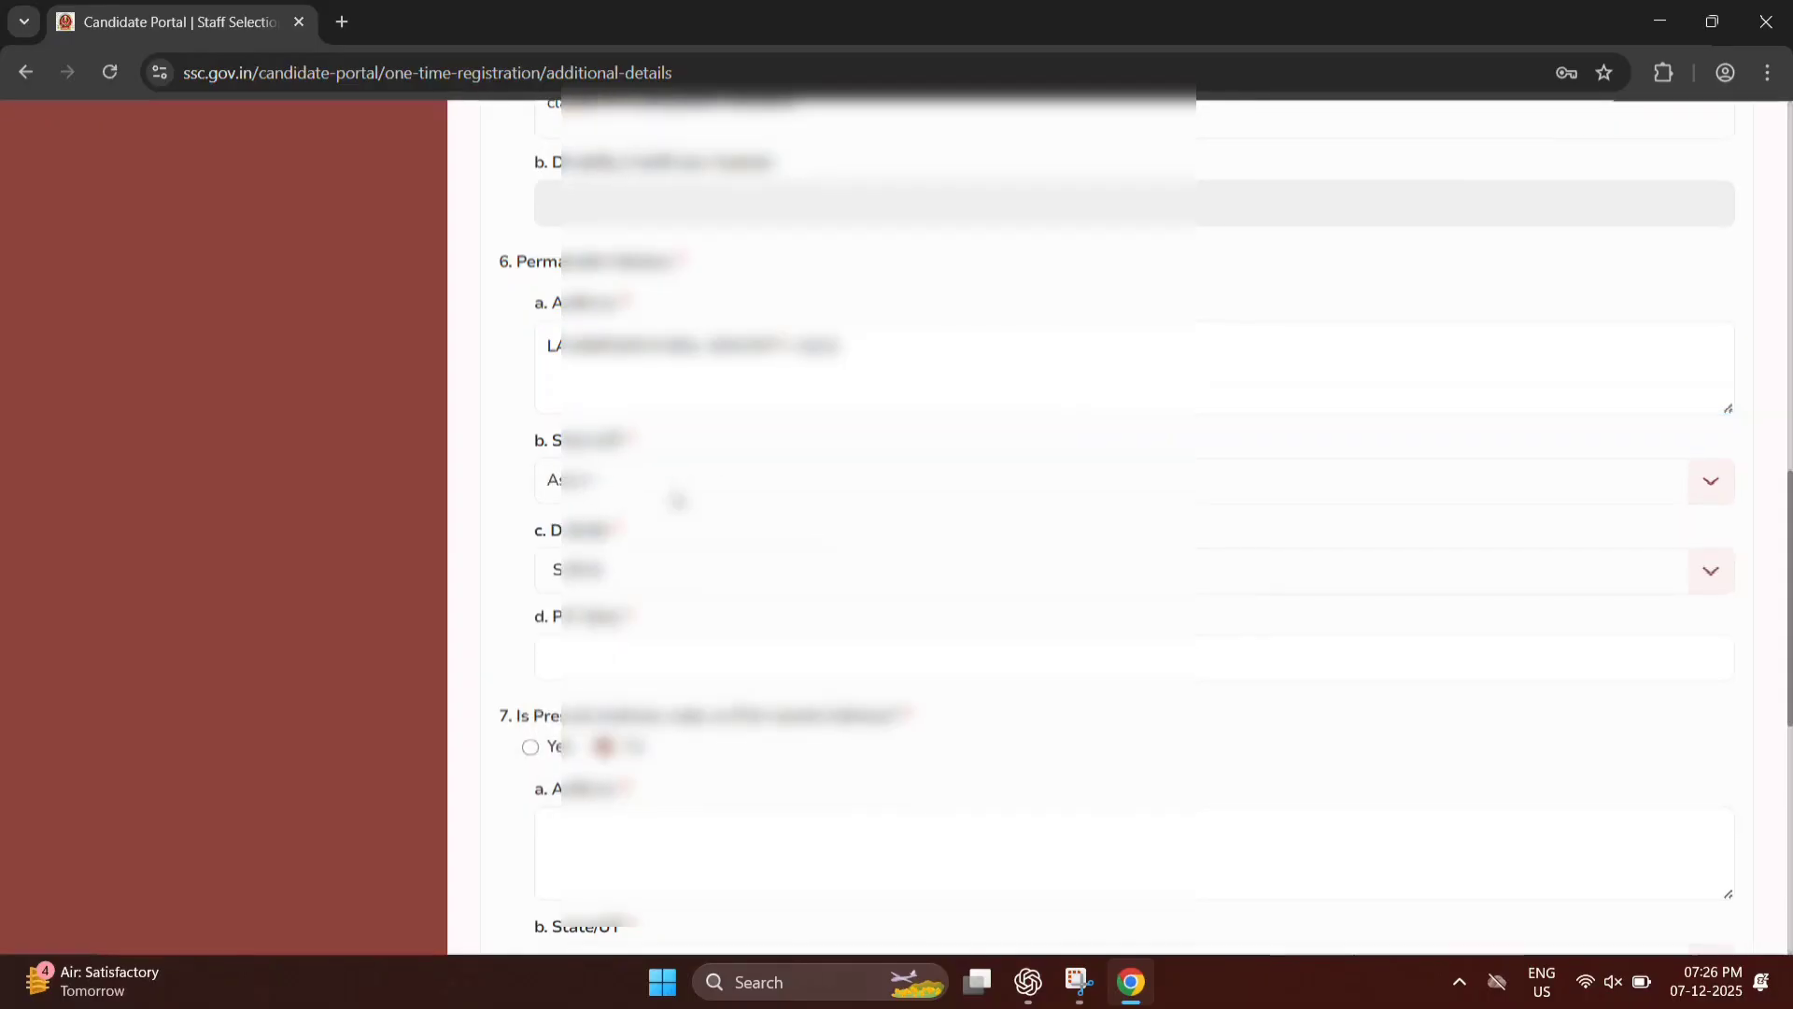
scroll(669, 493, "down", 1)
left_click(643, 459)
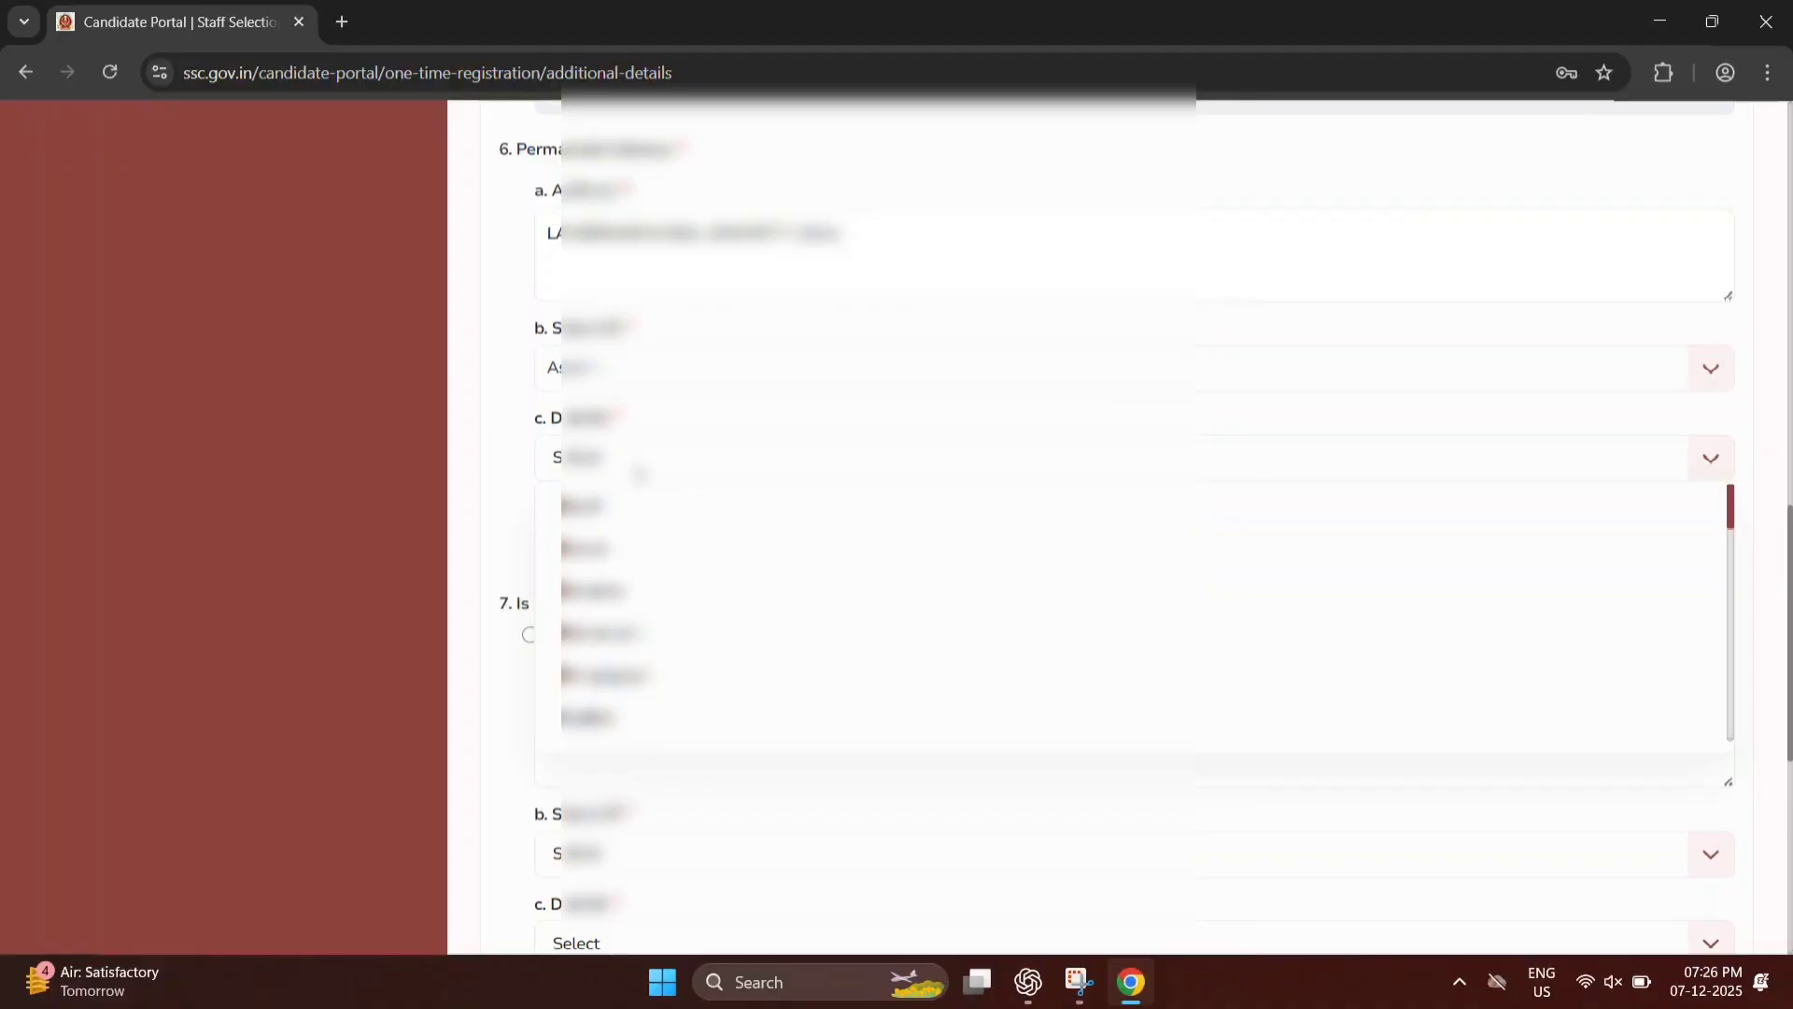
scroll(654, 675, "down", 3)
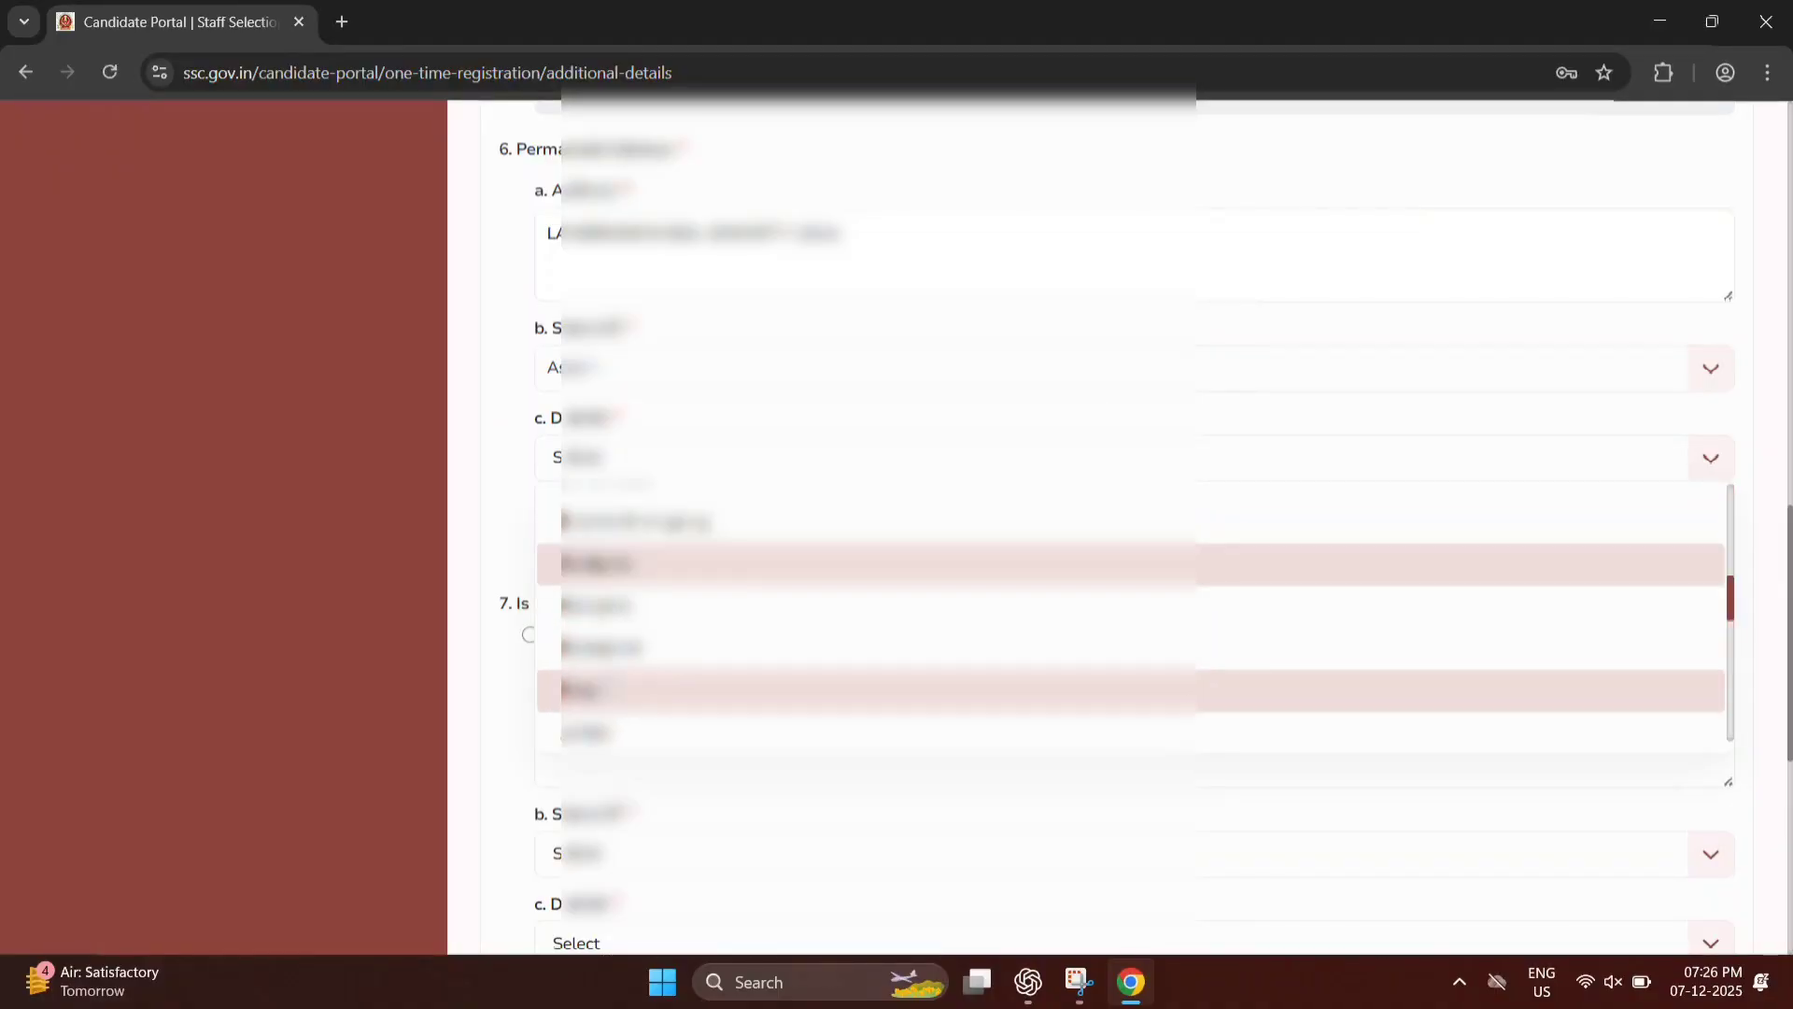
left_click(617, 564)
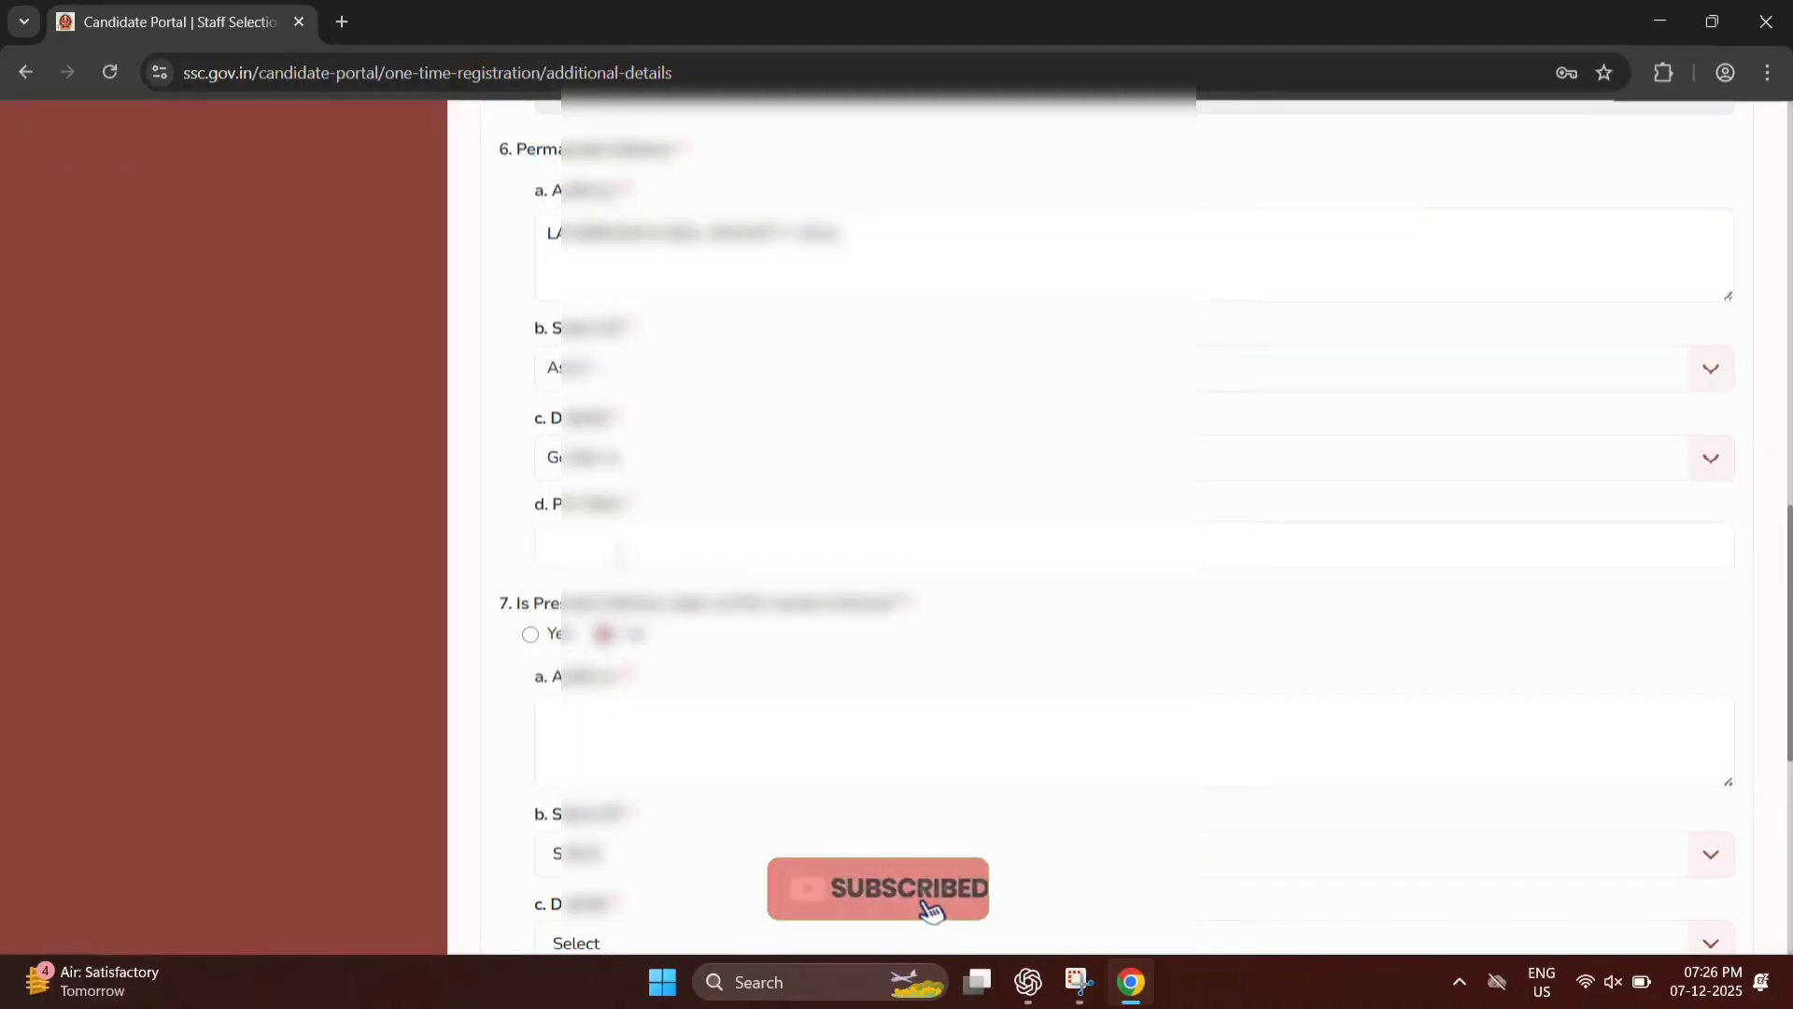
left_click(596, 546)
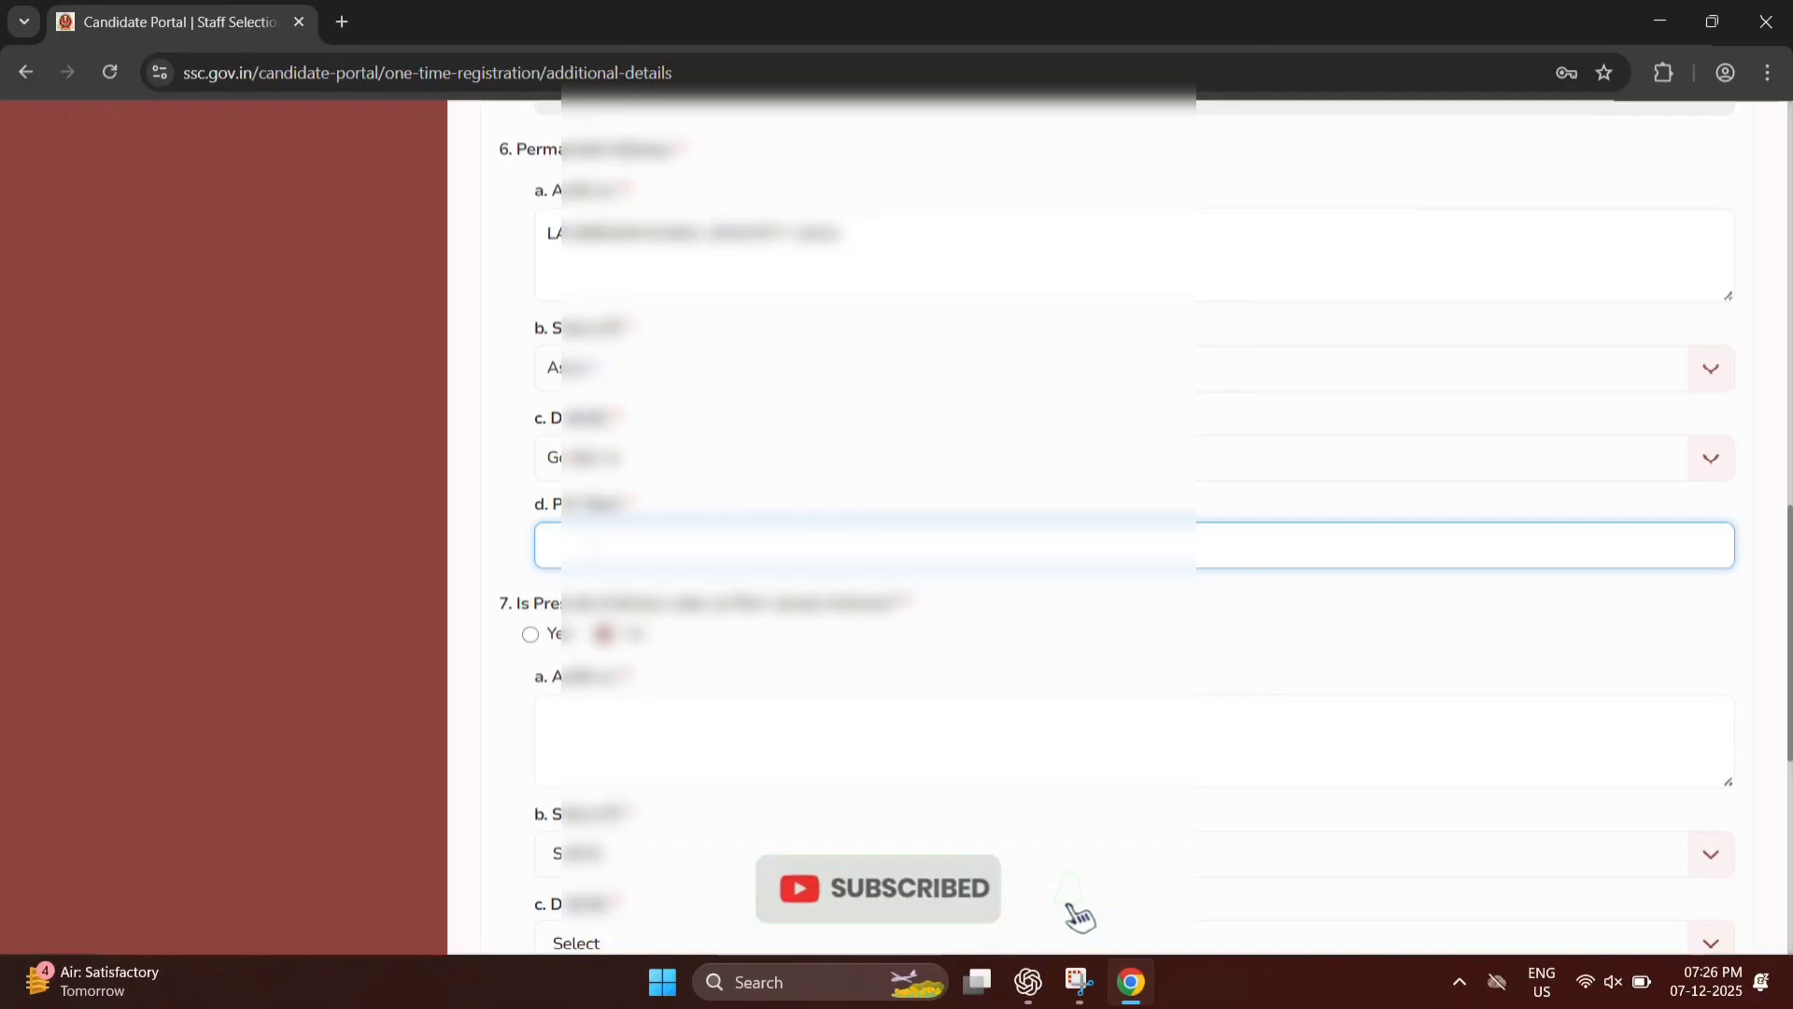
type("78????")
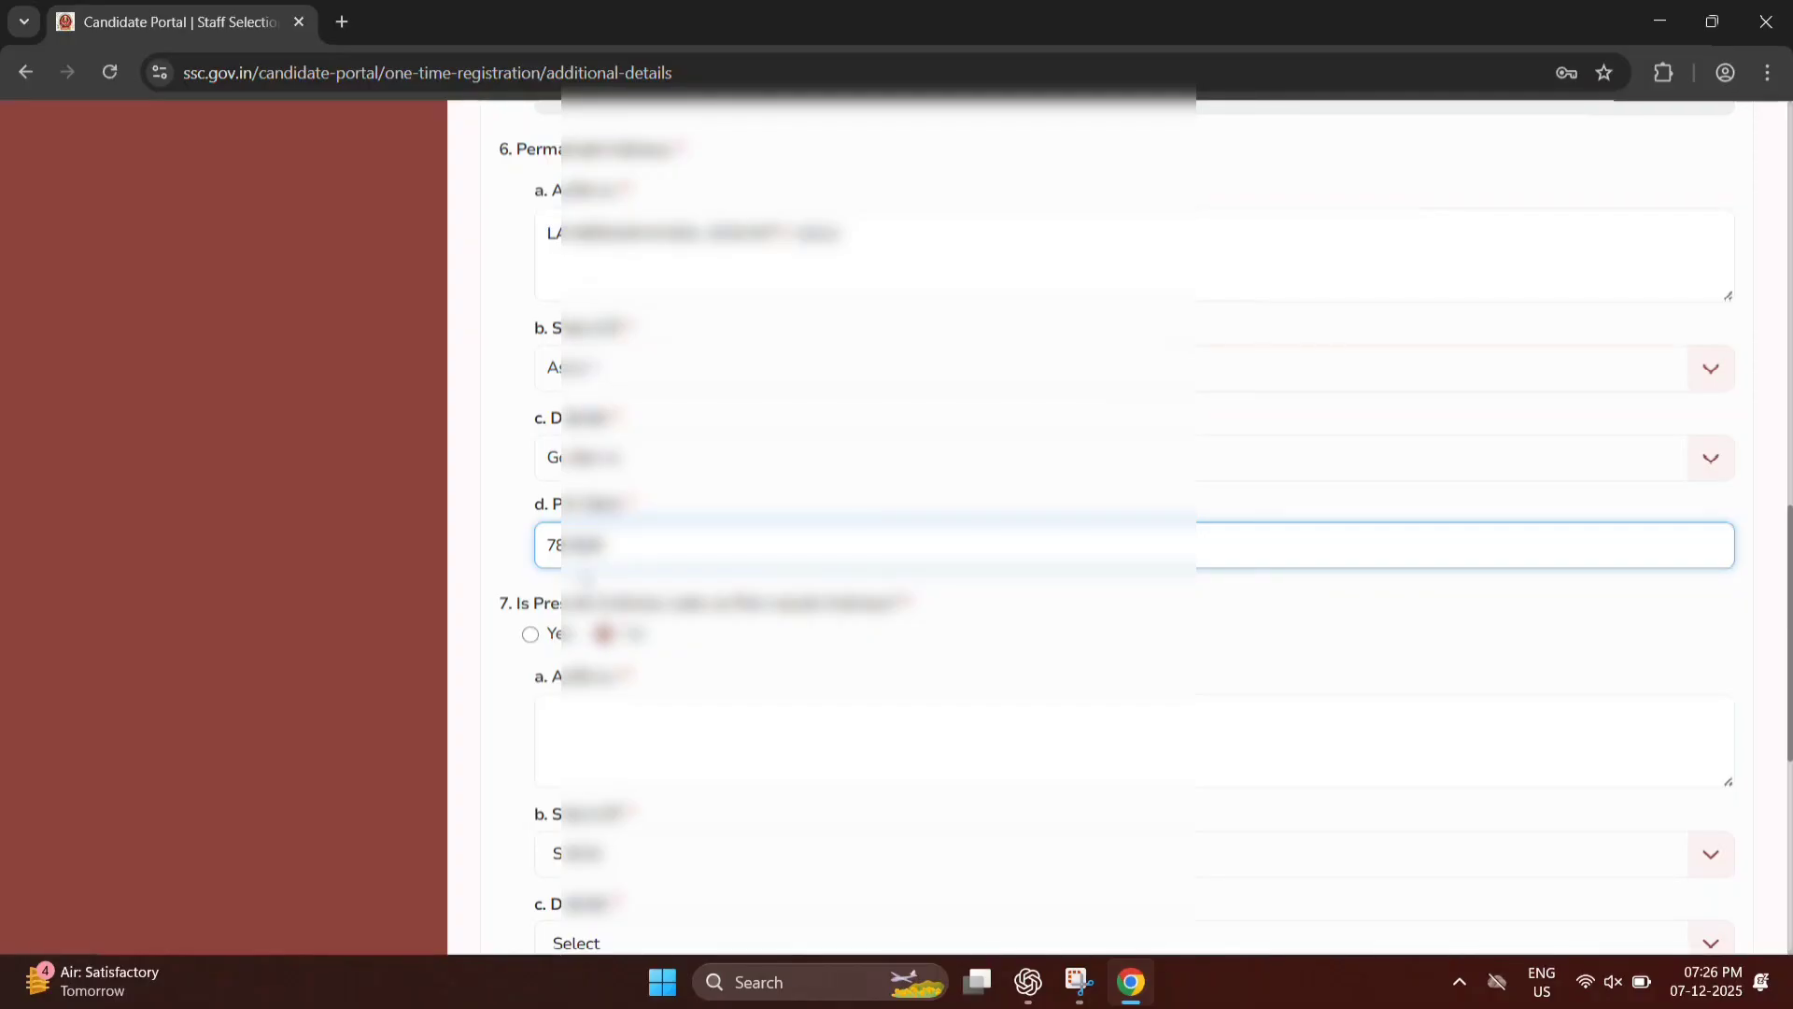
scroll(661, 624, "down", 2)
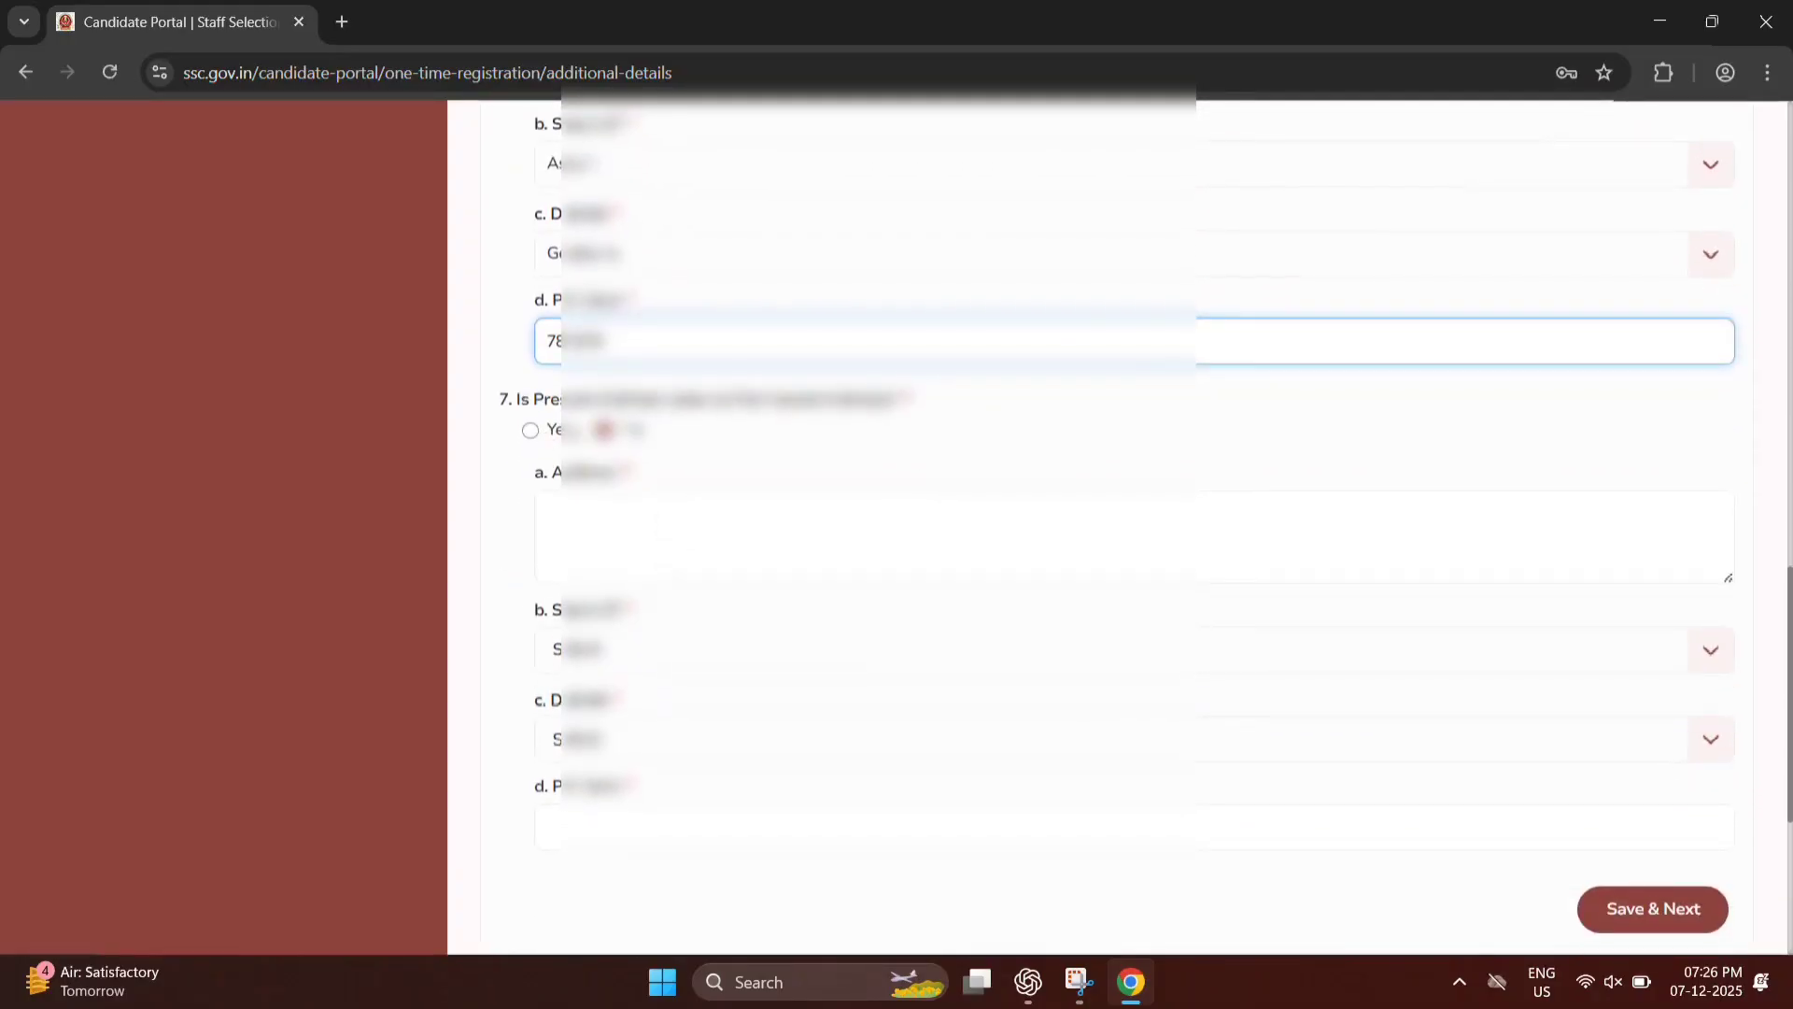
Step: Mark present address same as permanent, then save the additional details and acknowledge success
left_click(530, 431)
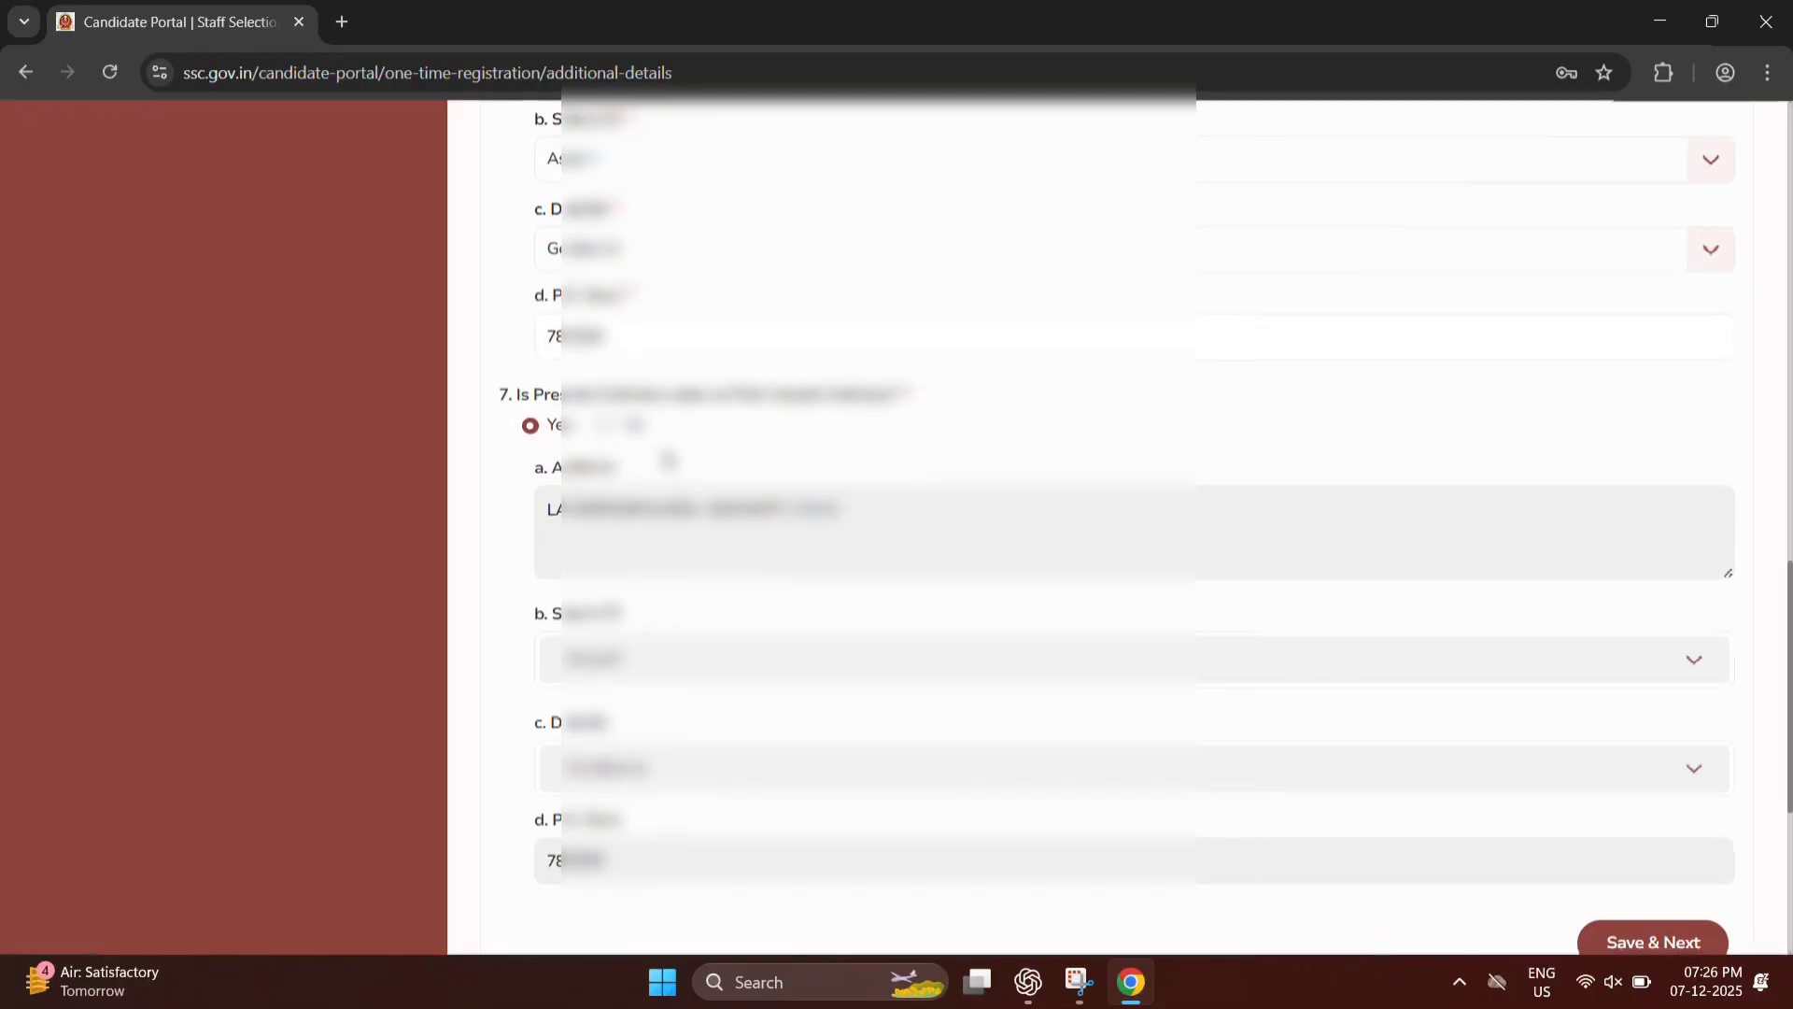
scroll(664, 460, "down", 1)
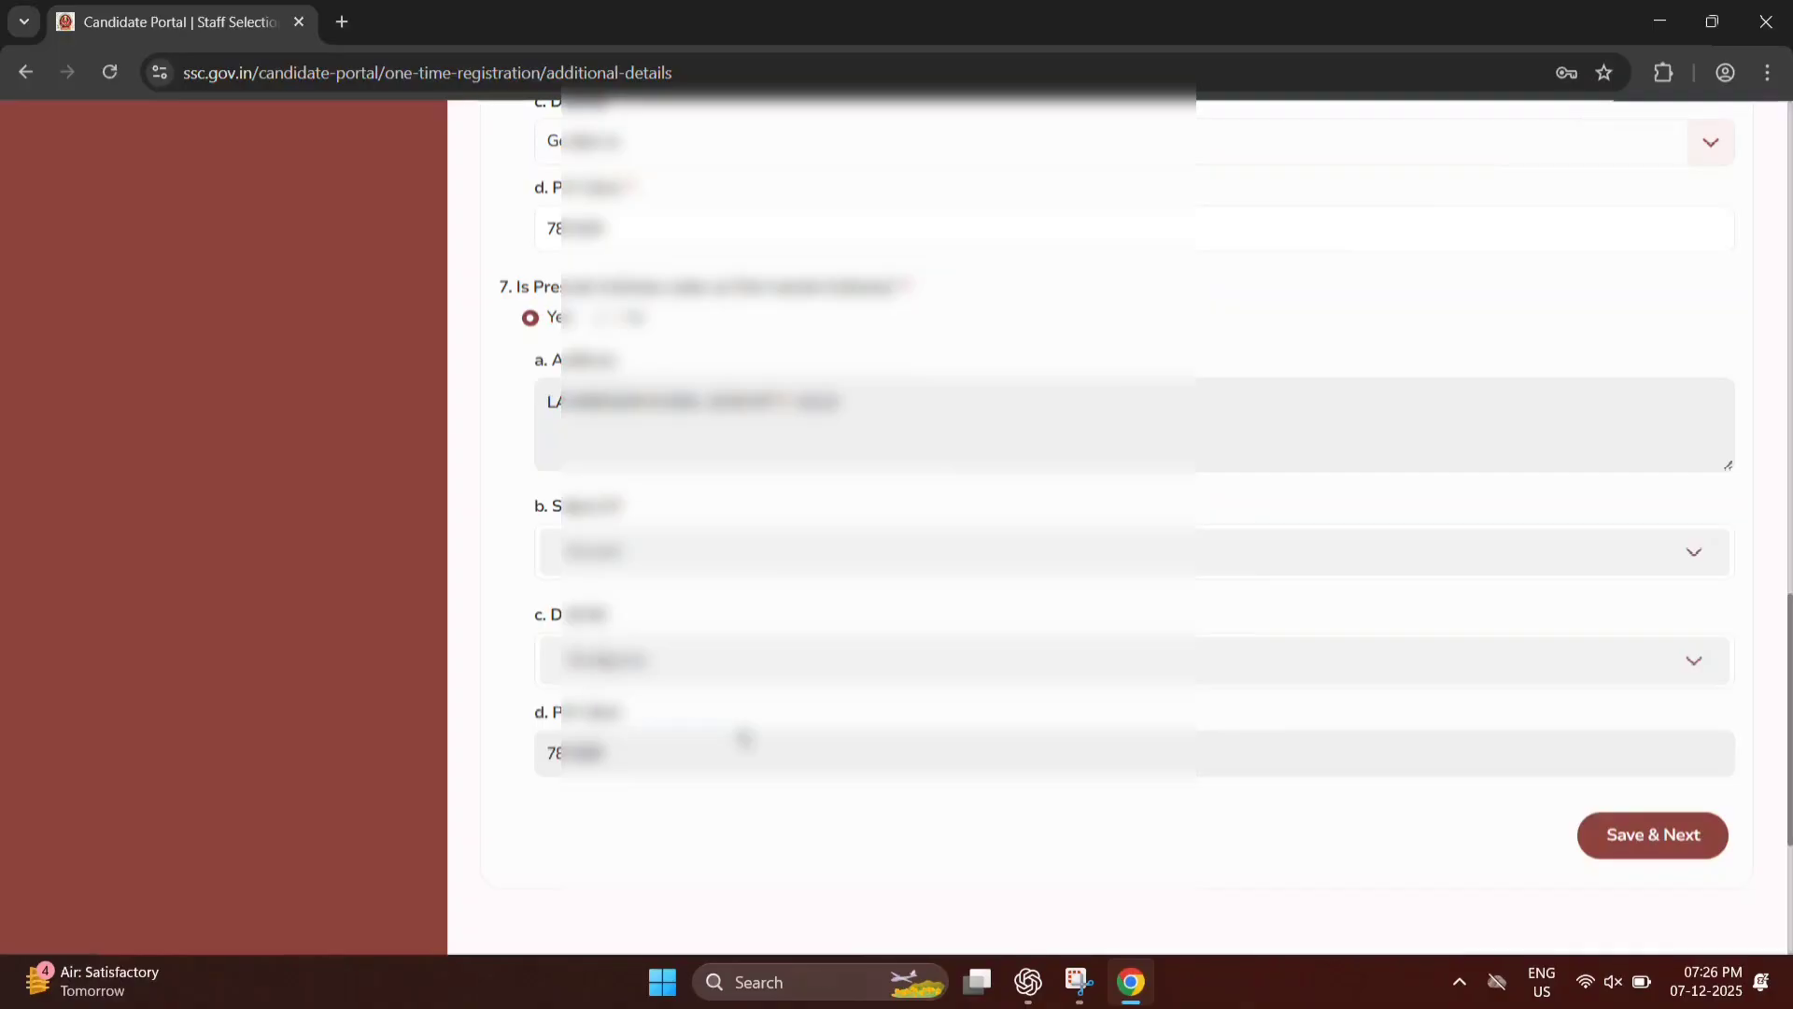
left_click(1655, 840)
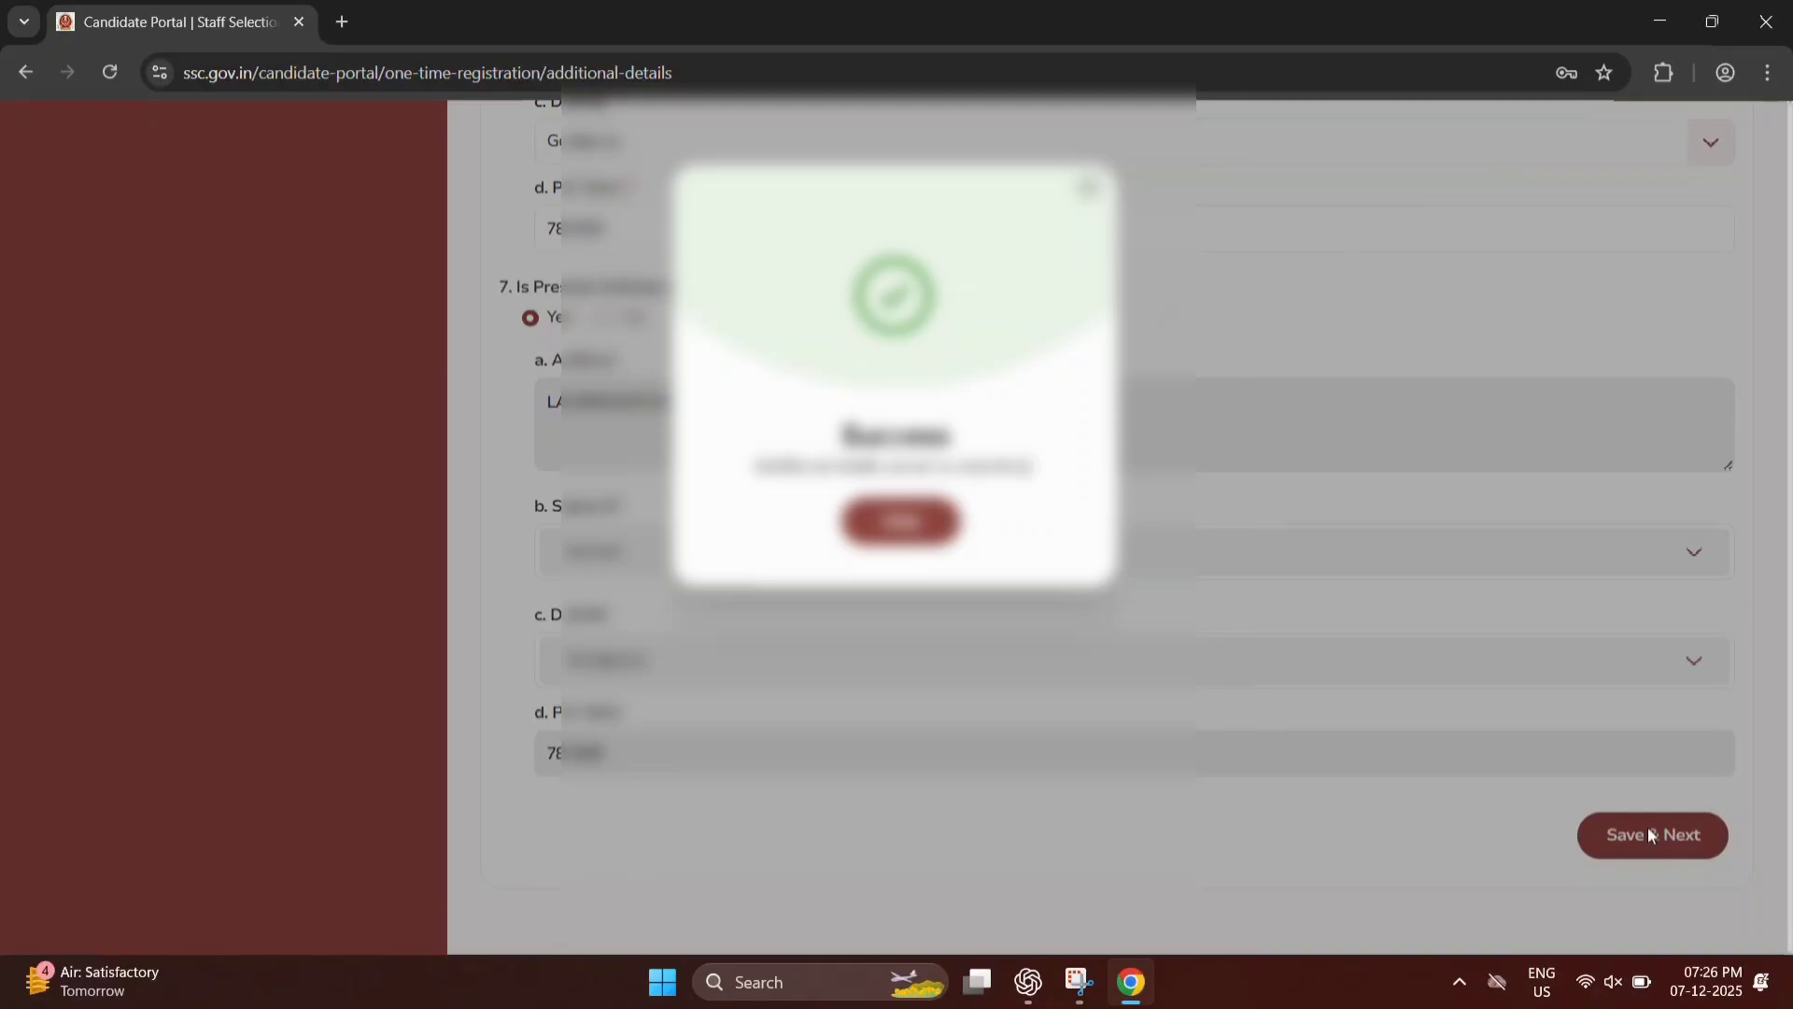
left_click(901, 522)
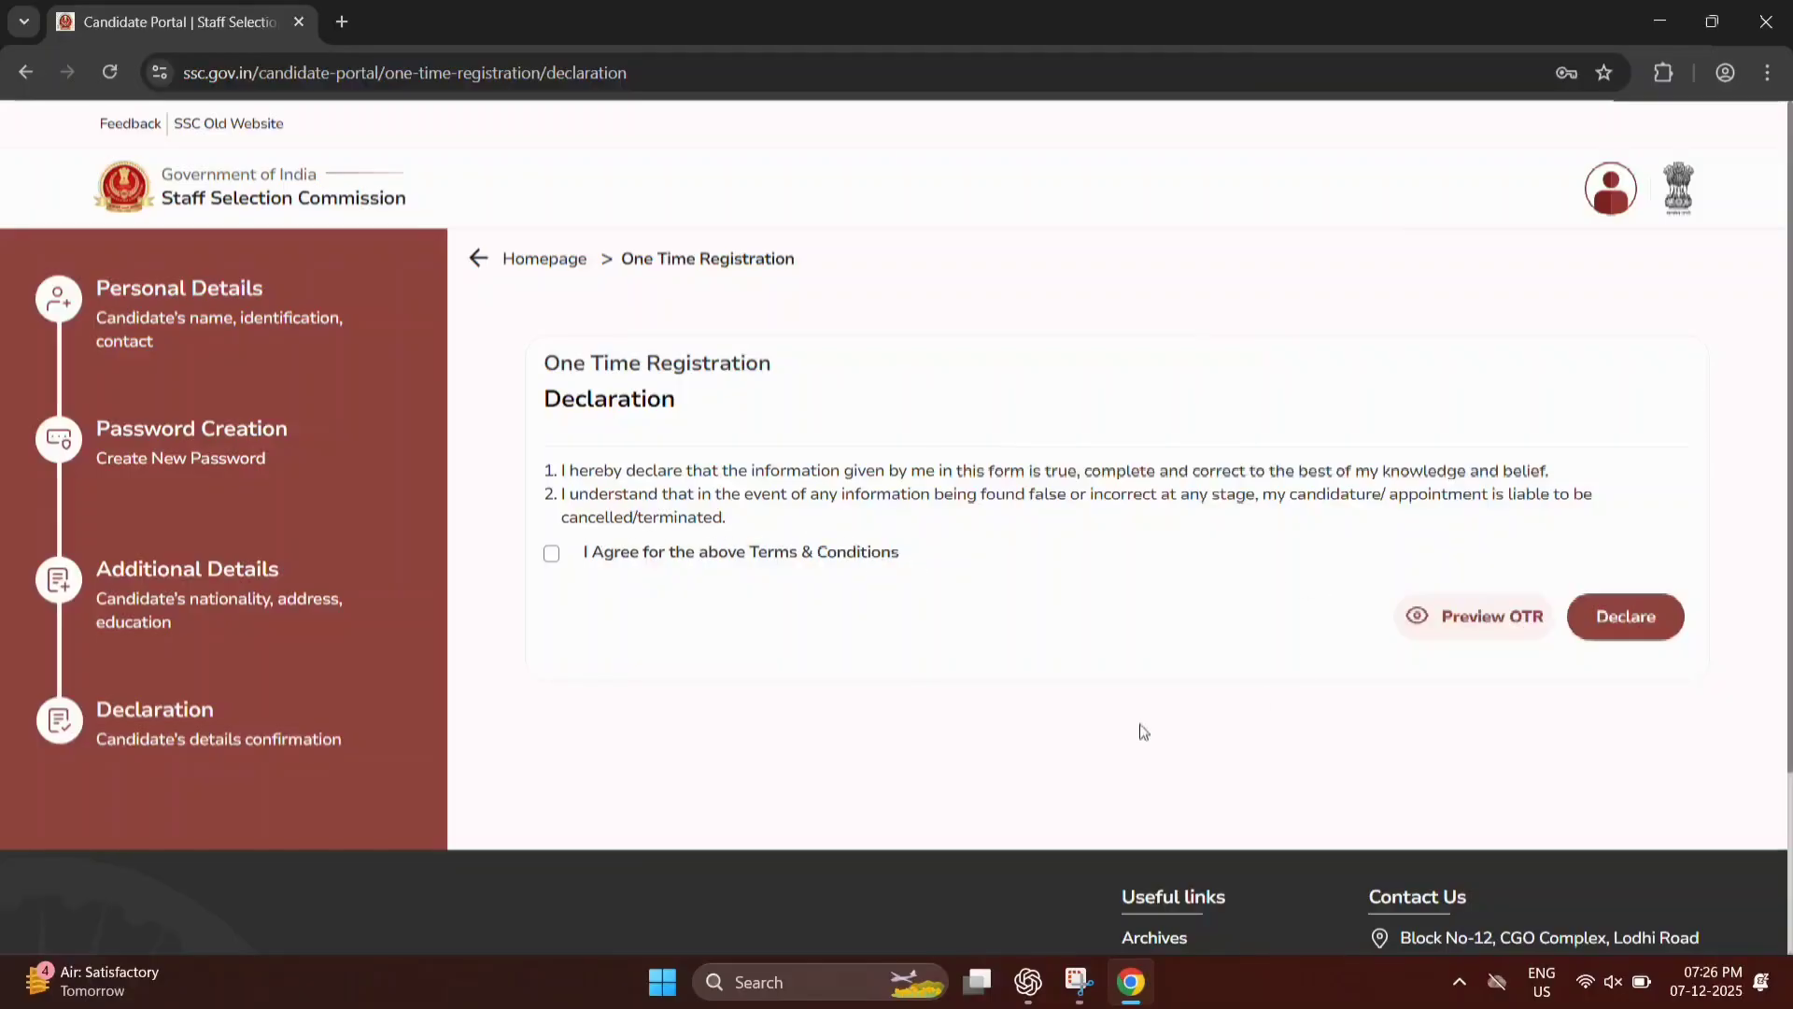
Step: Preview the OTR, tick I Agree, and submit the declaration, acknowledging the success popup
left_click(1471, 619)
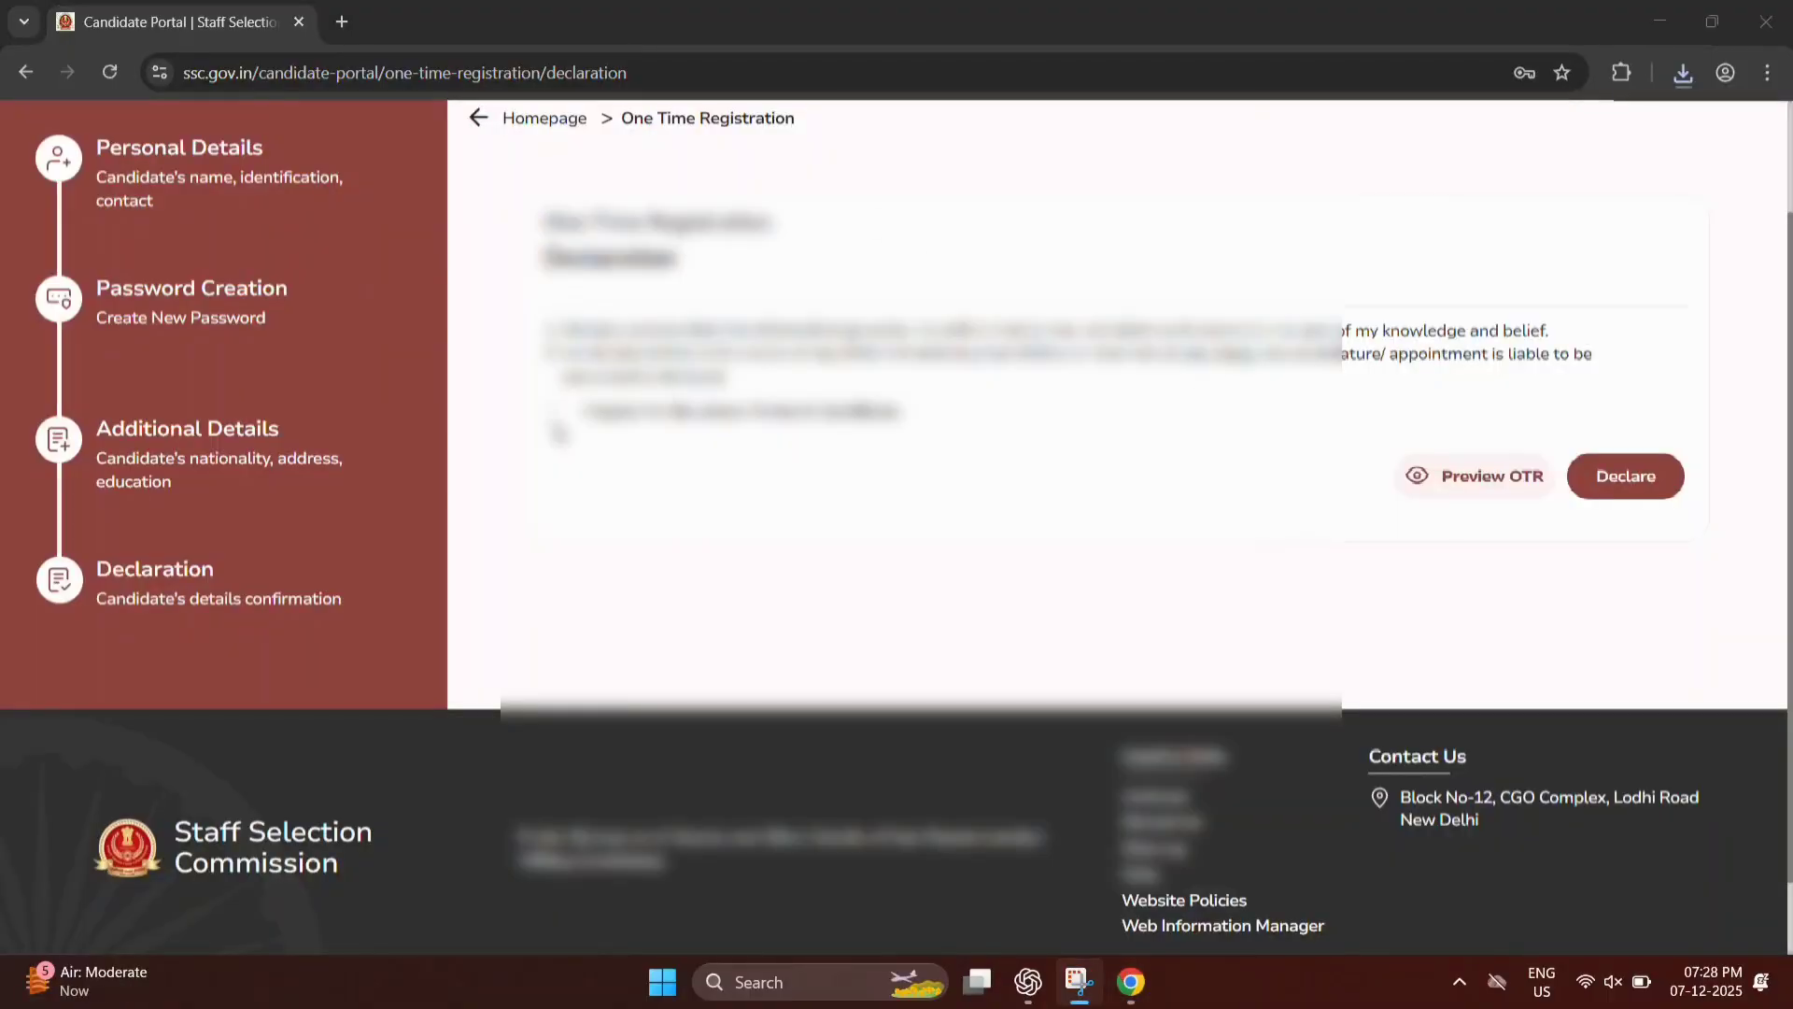
left_click(552, 416)
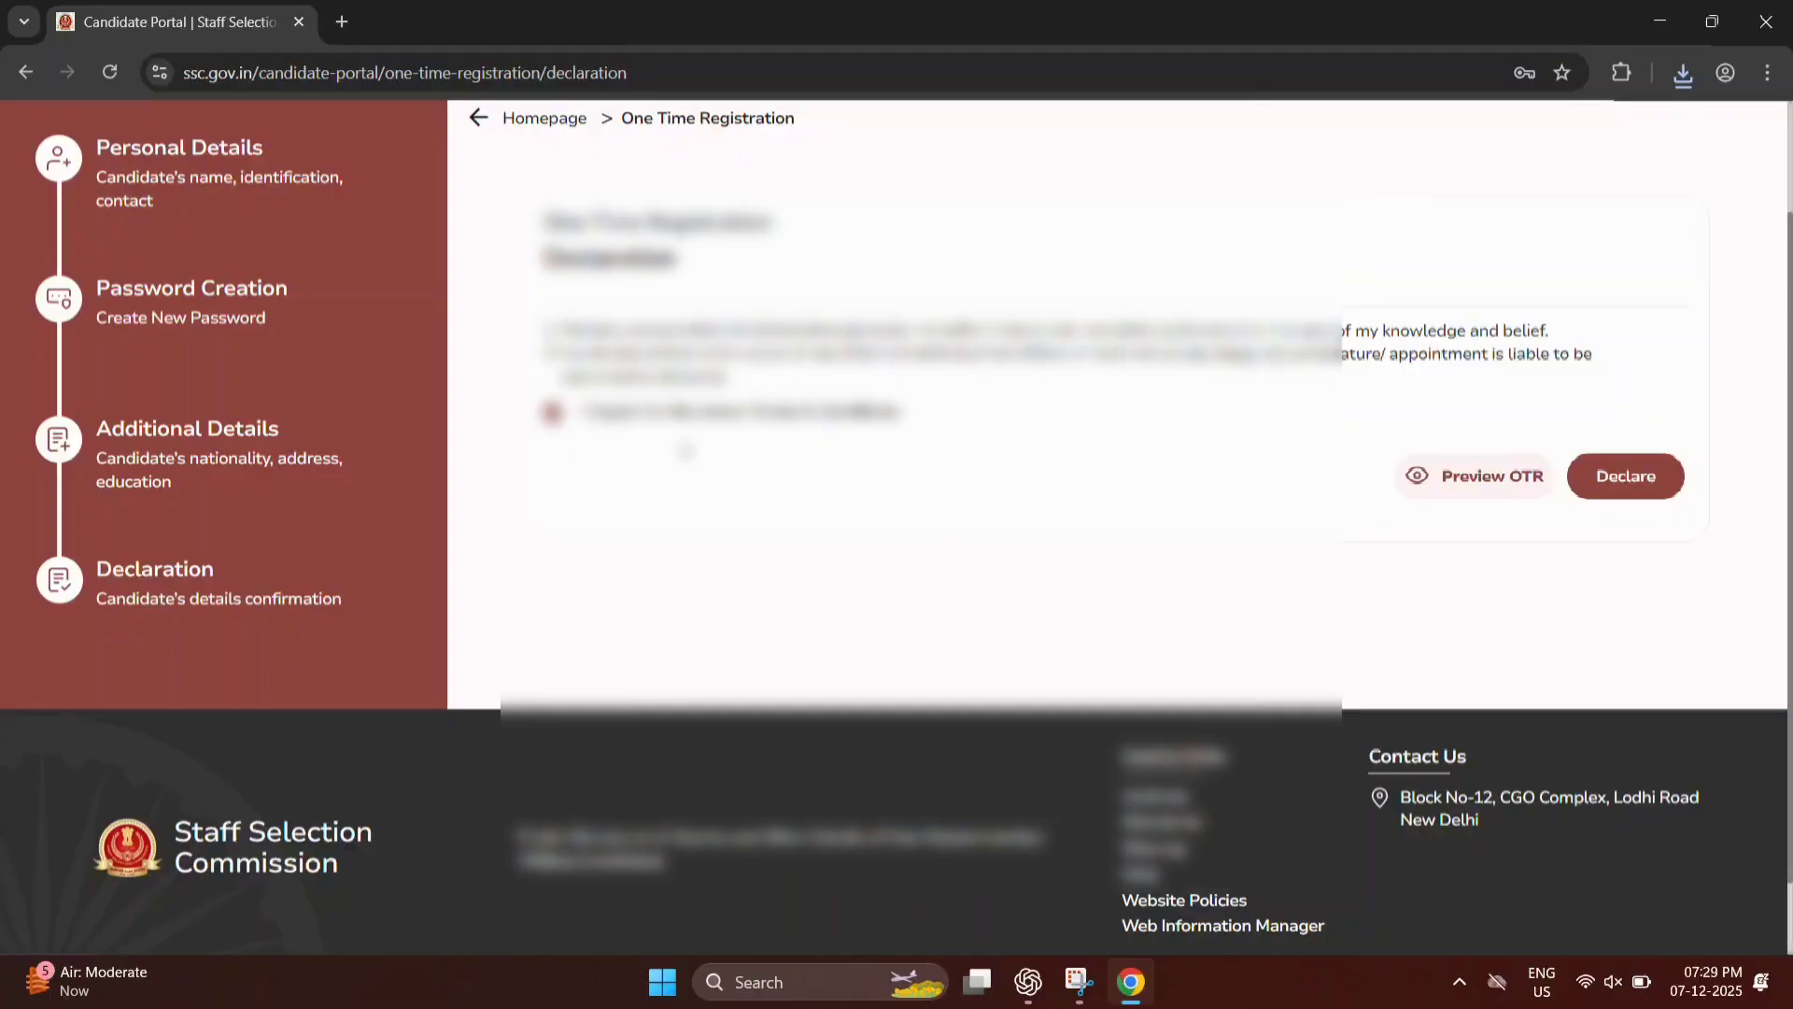
left_click(1646, 478)
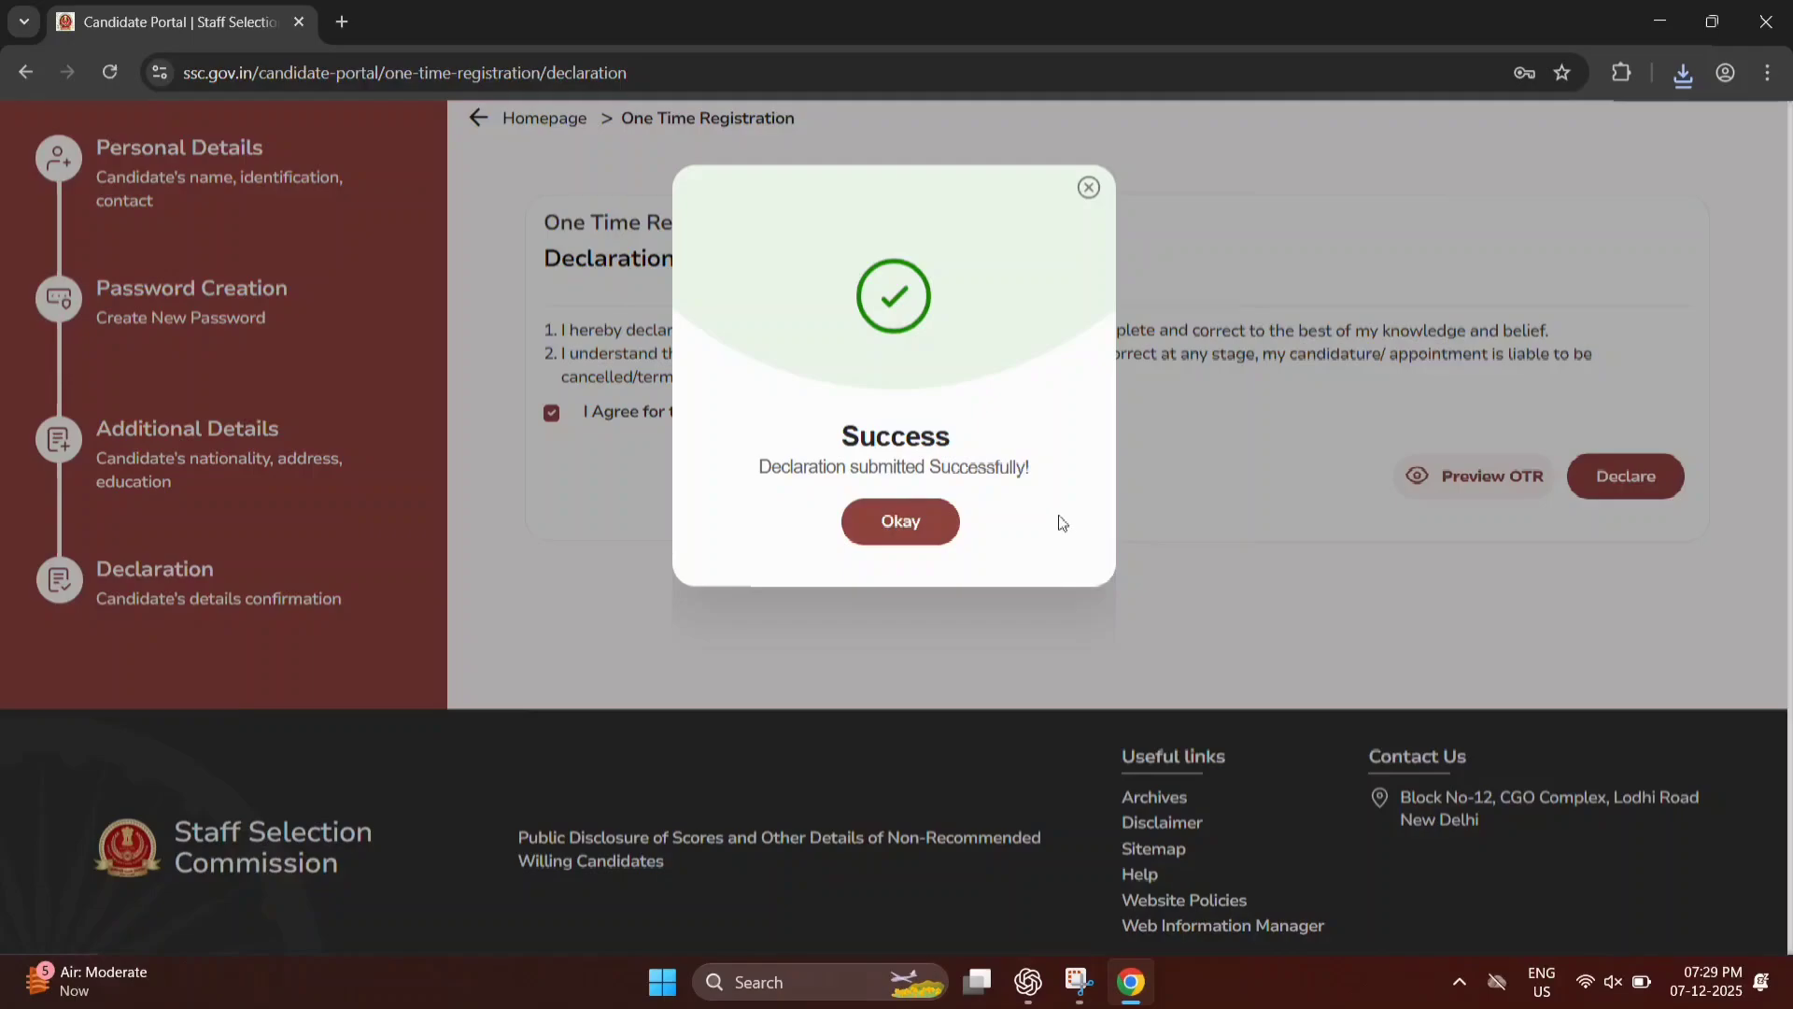
left_click(897, 526)
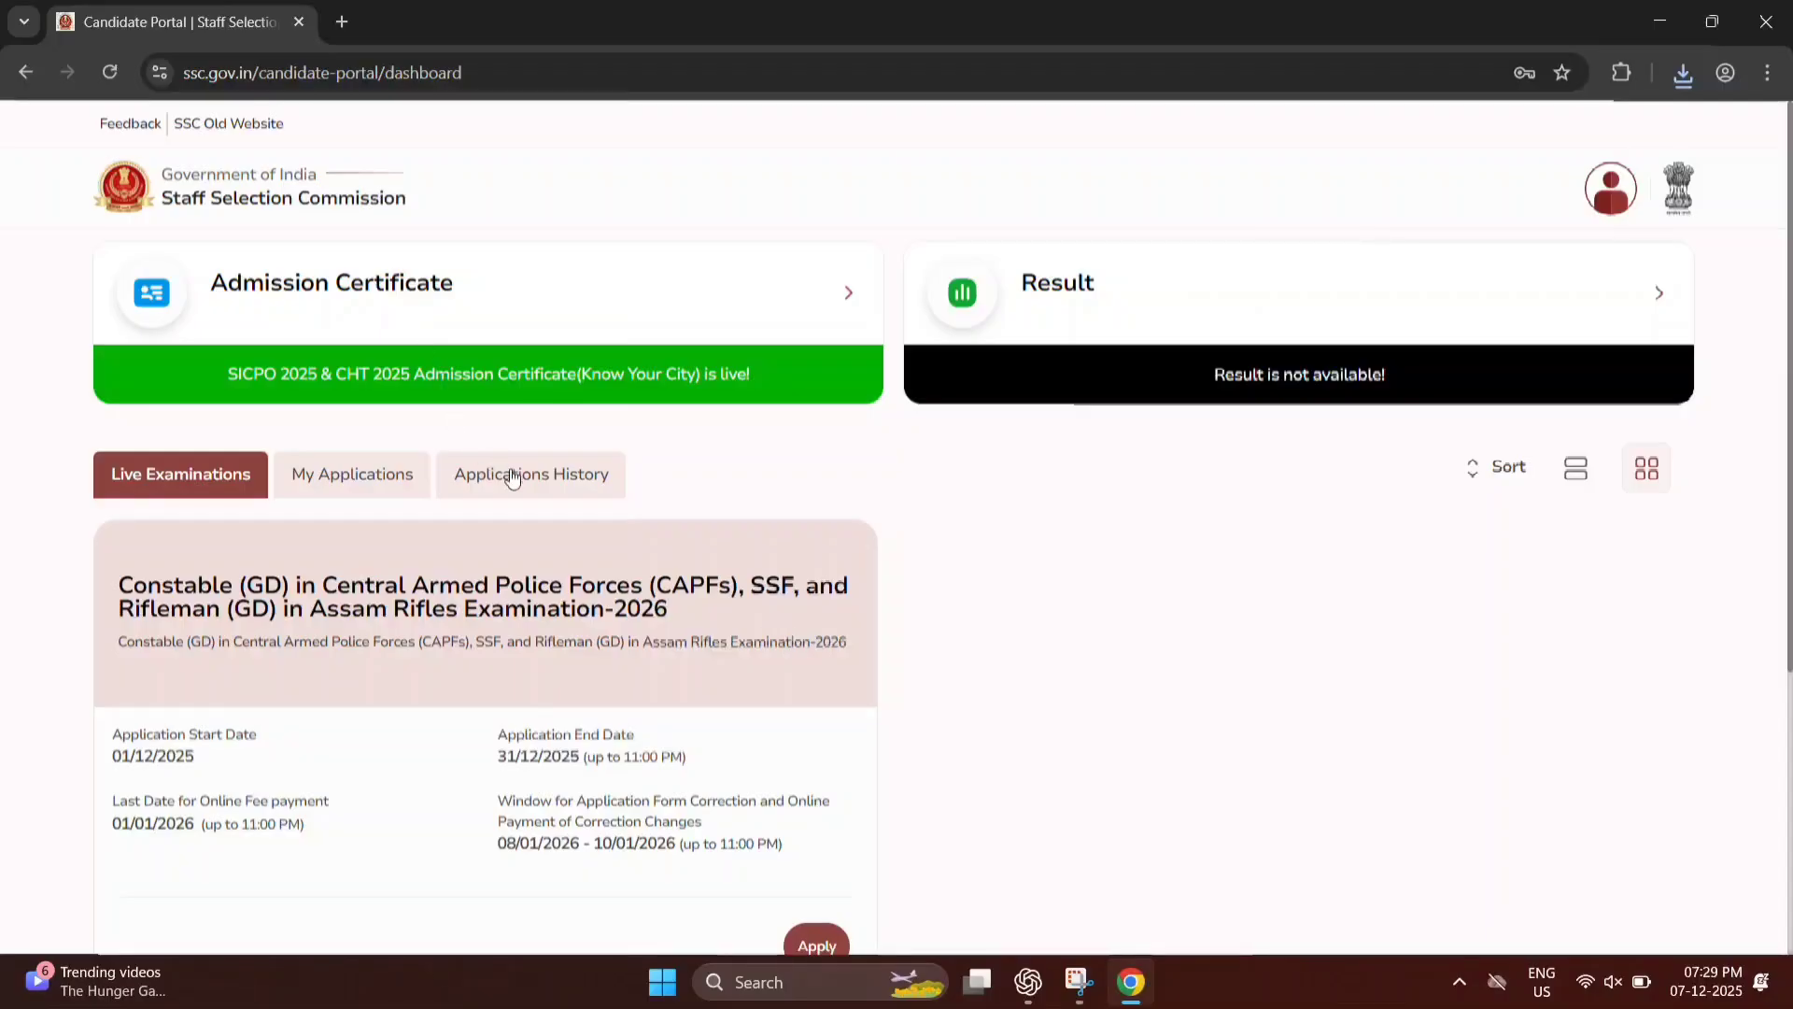
Step: Start the Constable (GD) 2026 application and, after the instructions, open the form via Fill Form
scroll(560, 565, "down", 3)
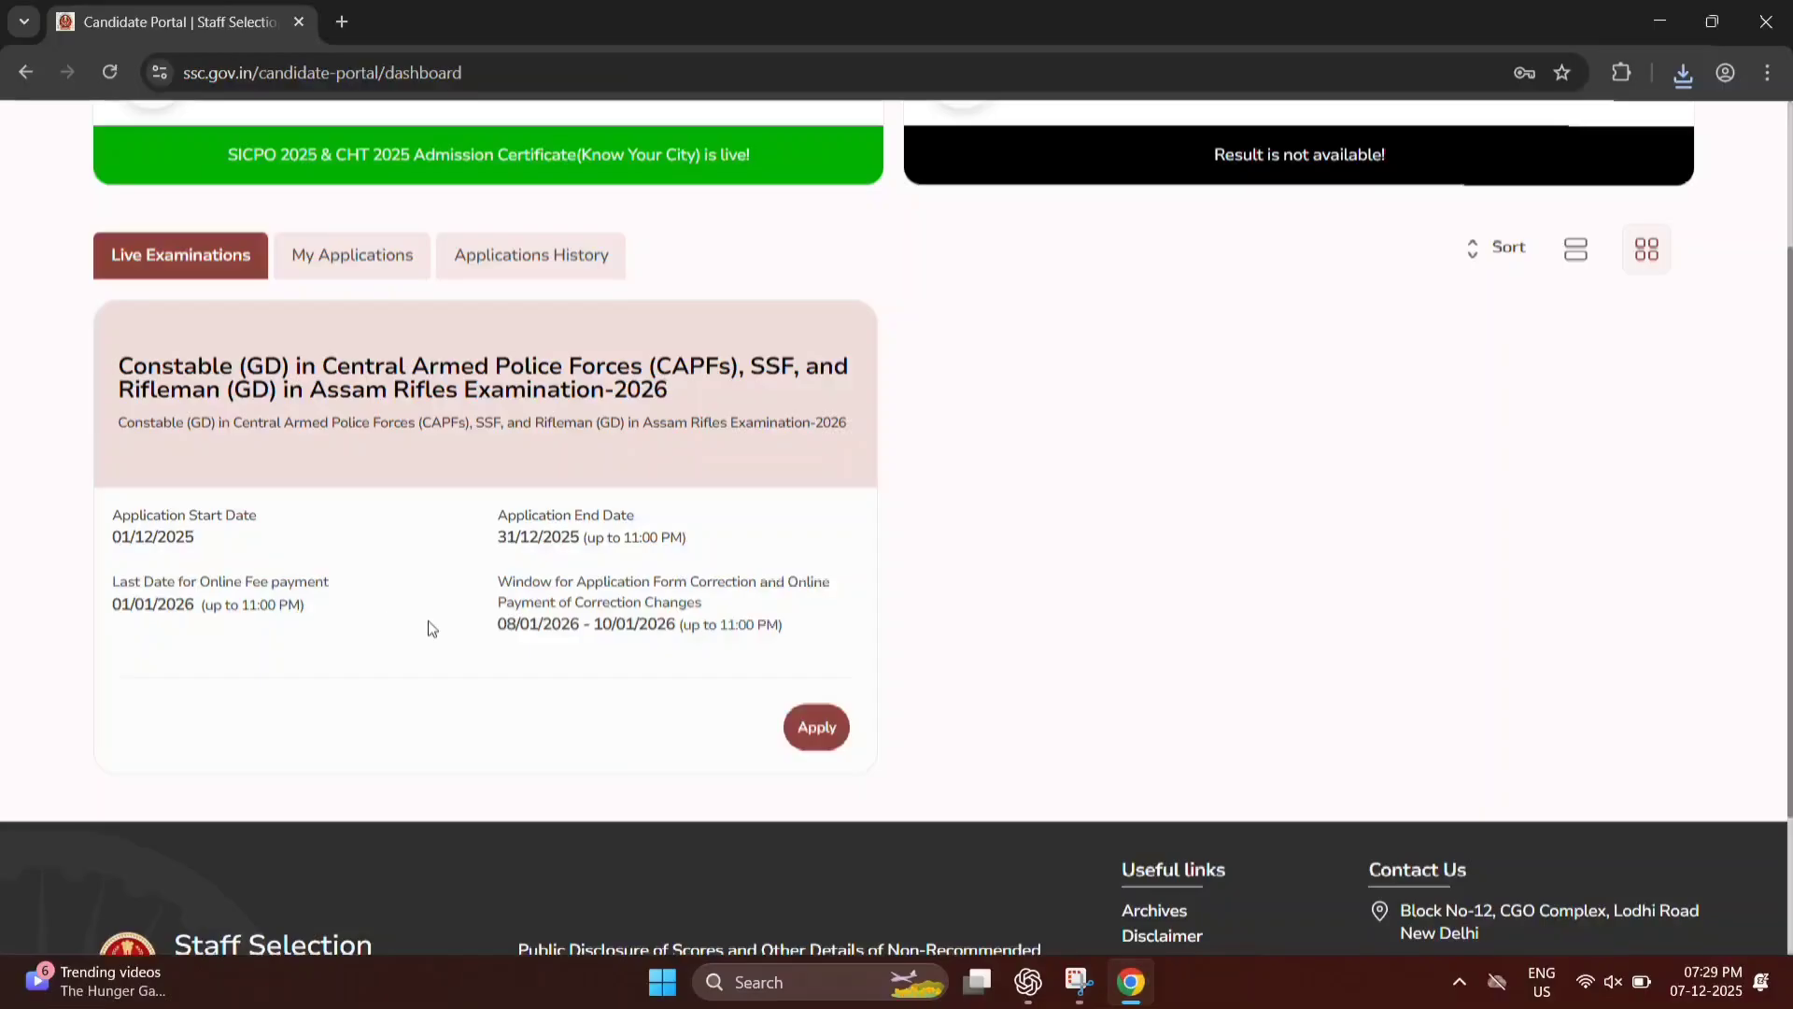
left_click(812, 734)
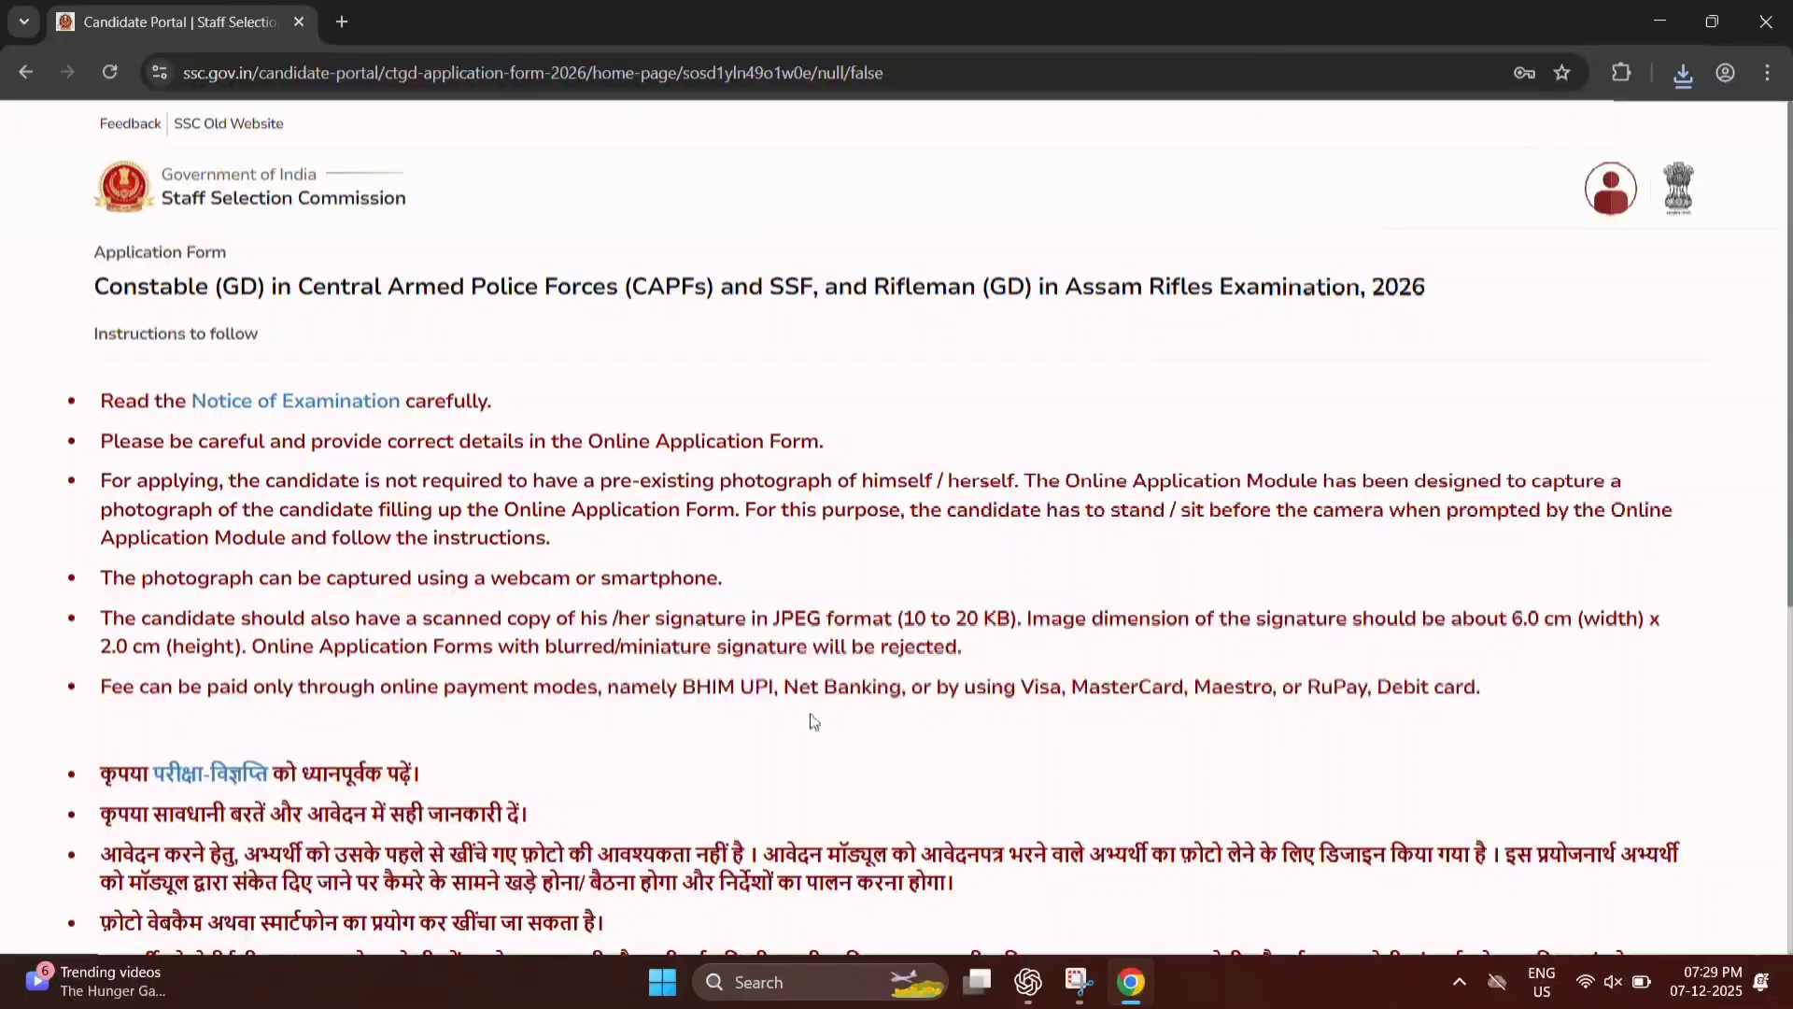
scroll(654, 581, "down", 1)
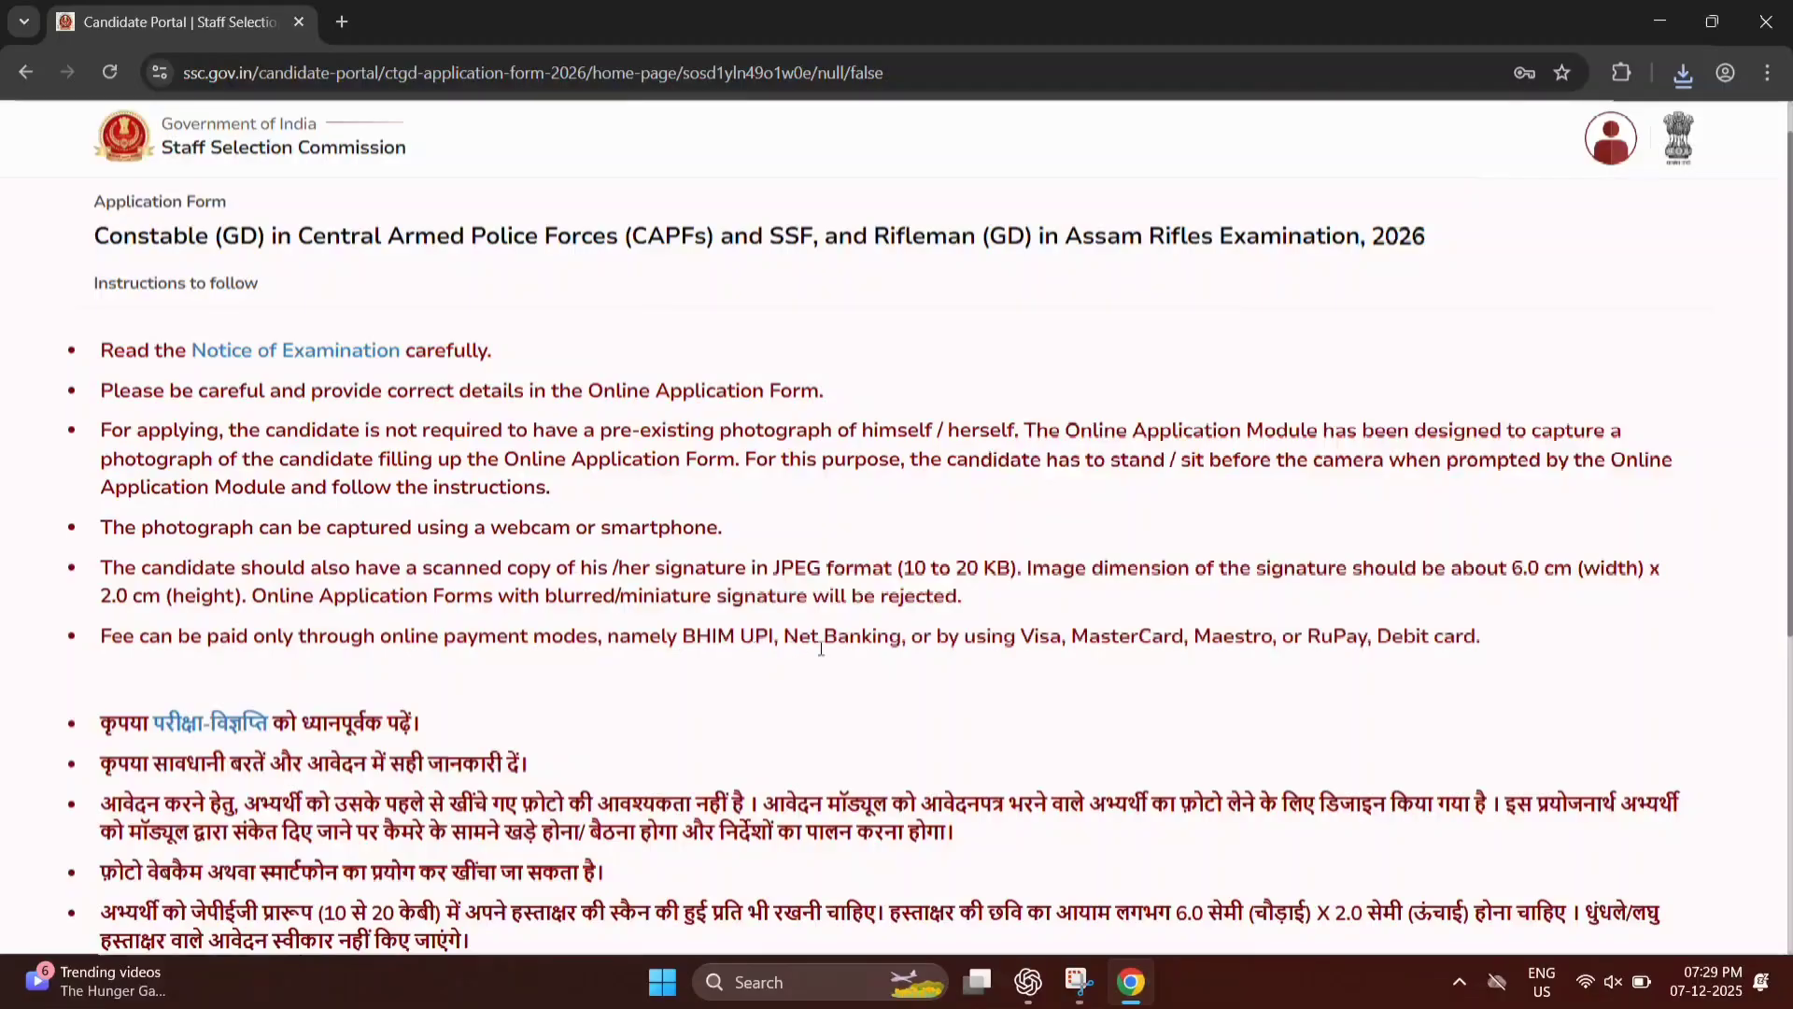
scroll(499, 421, "down", 1)
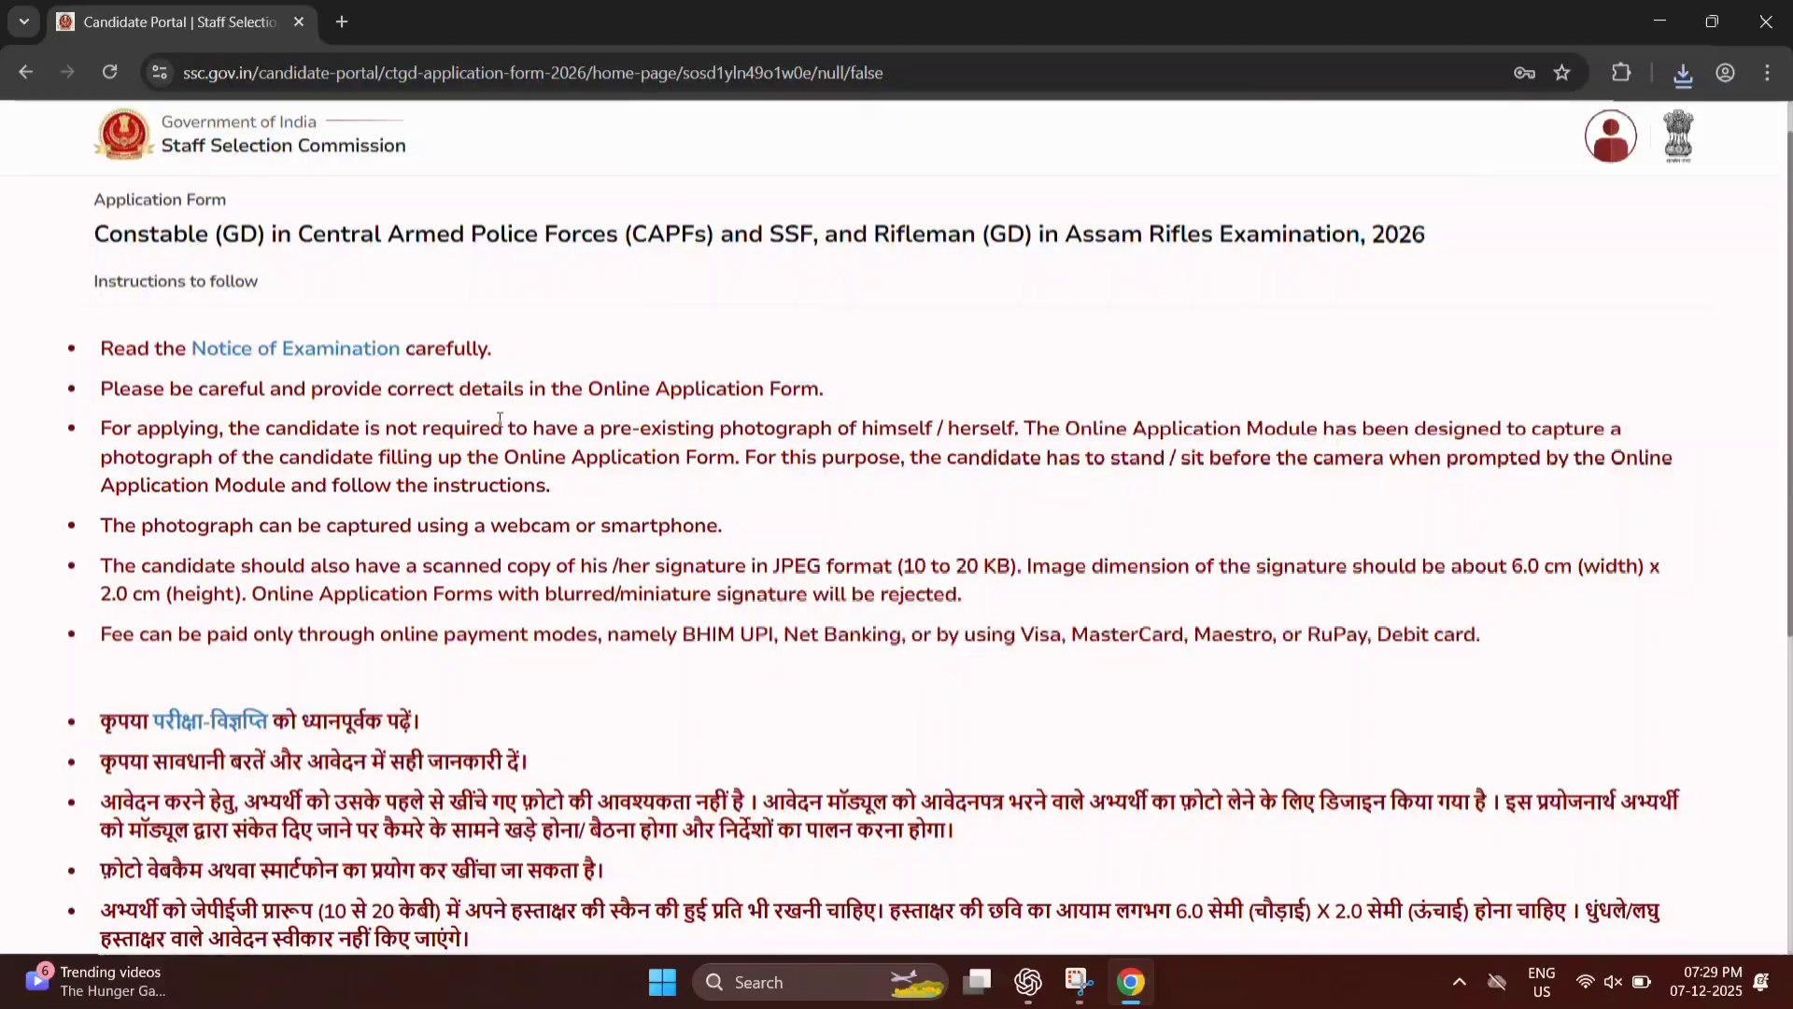
scroll(500, 420, "down", 5)
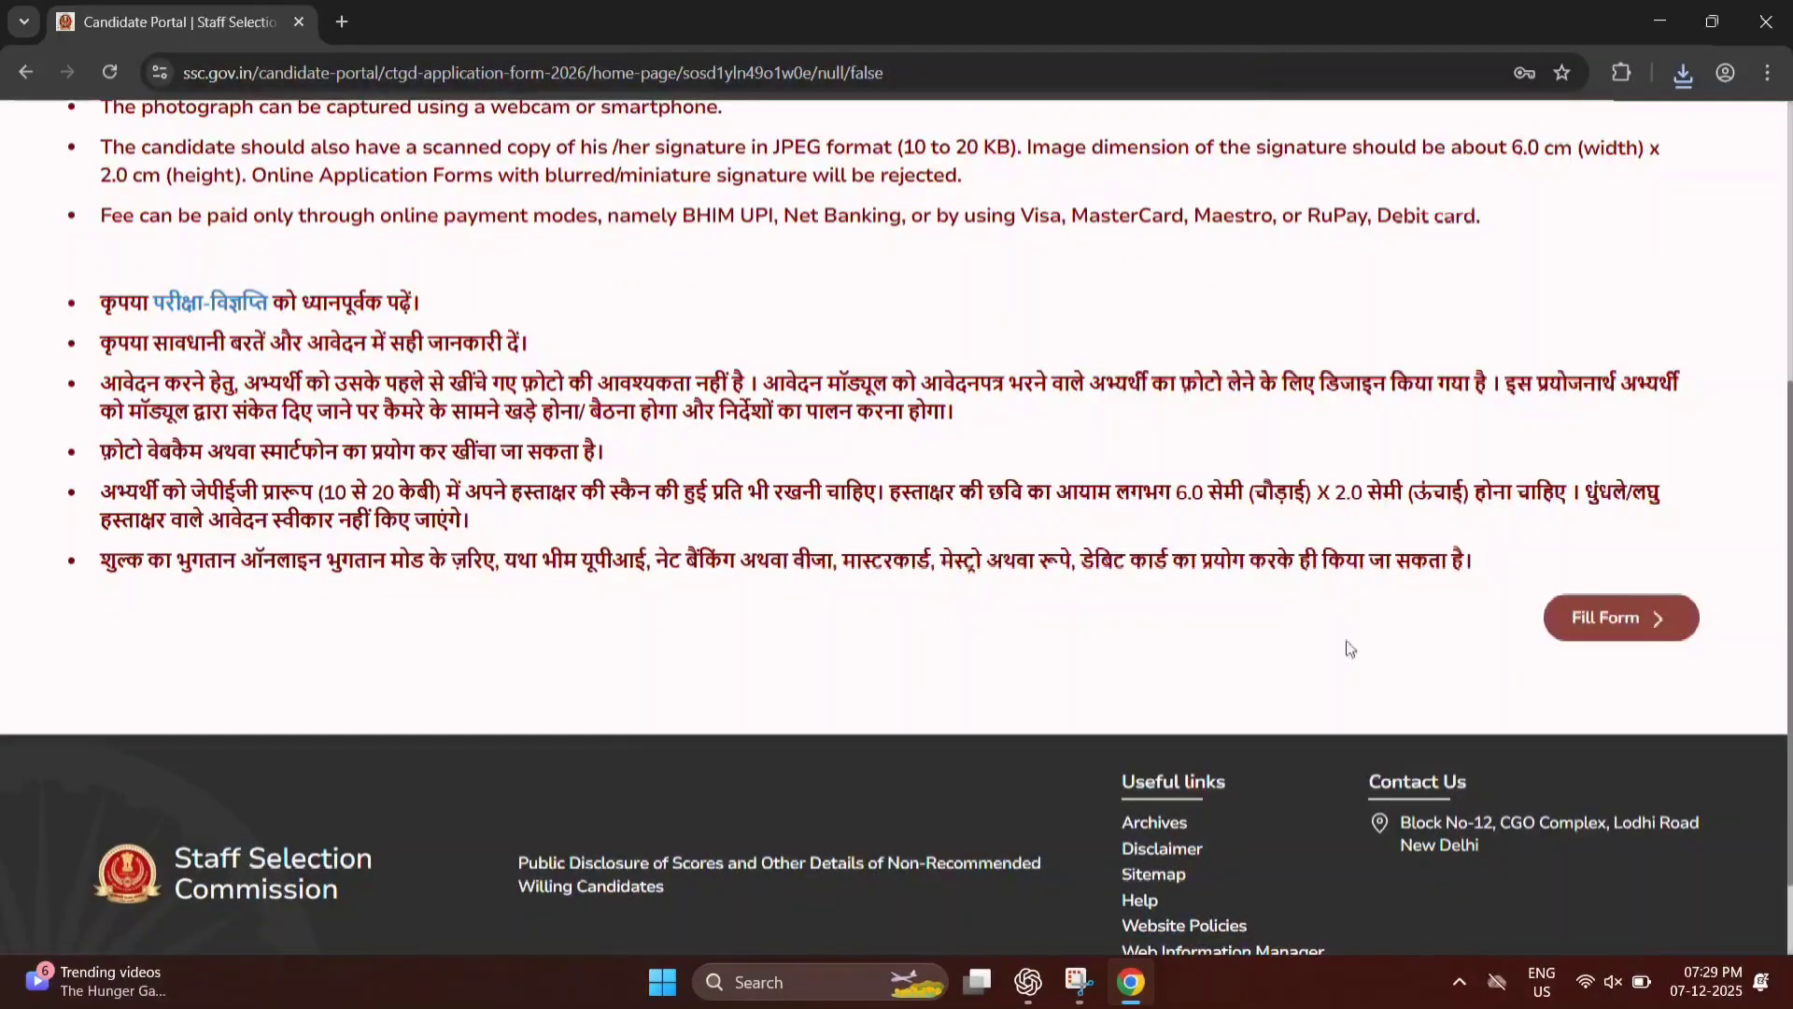
left_click(1620, 618)
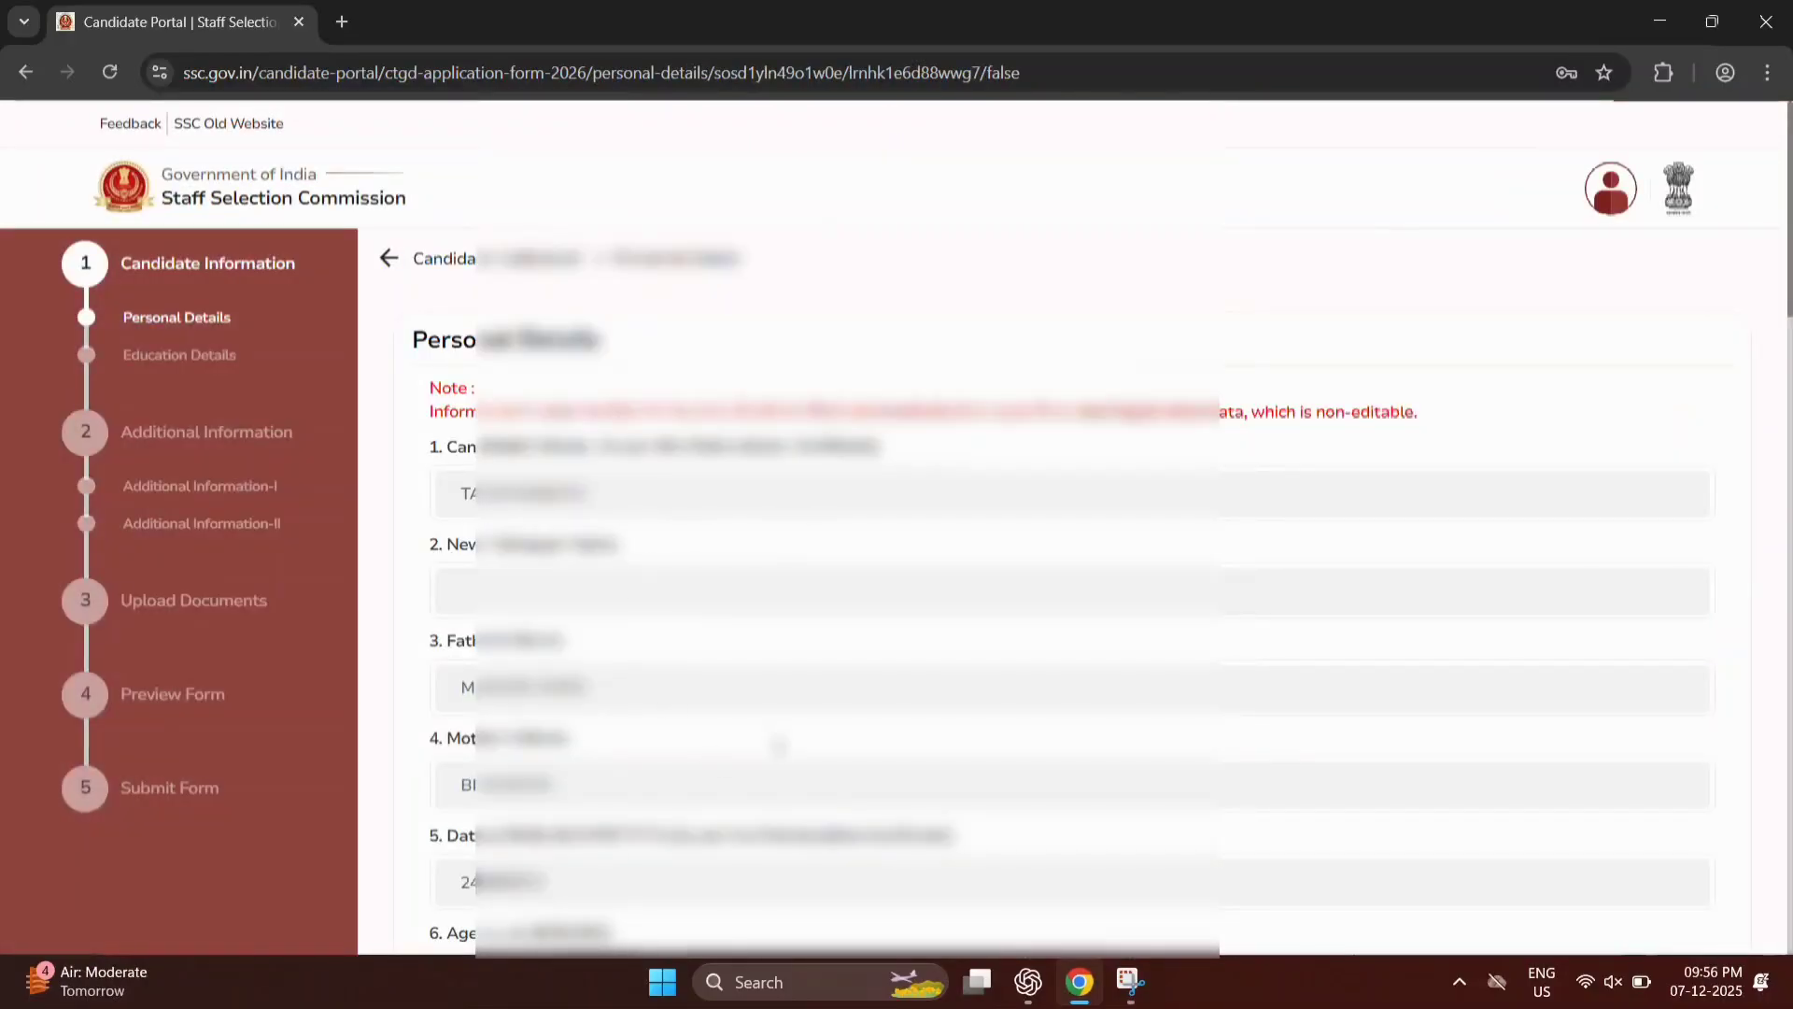
Step: Save Personal Details with Next and acknowledge the success message
scroll(778, 744, "down", 3)
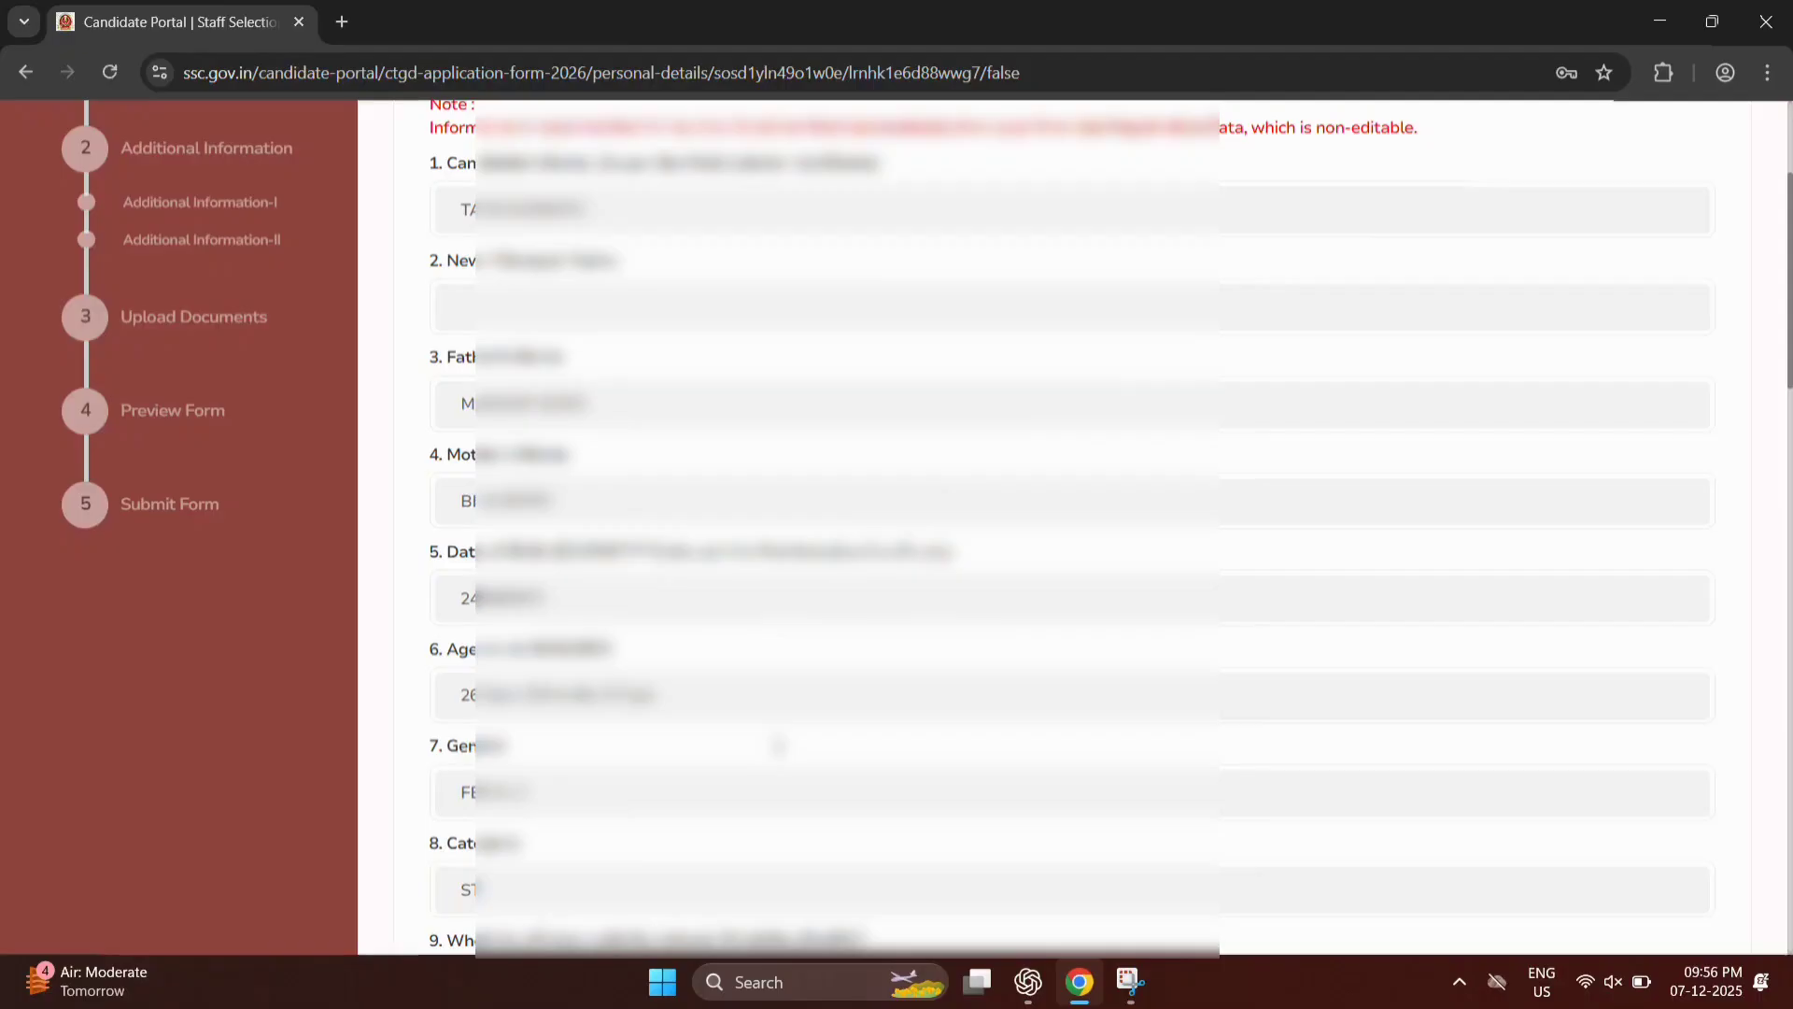
scroll(777, 744, "down", 4)
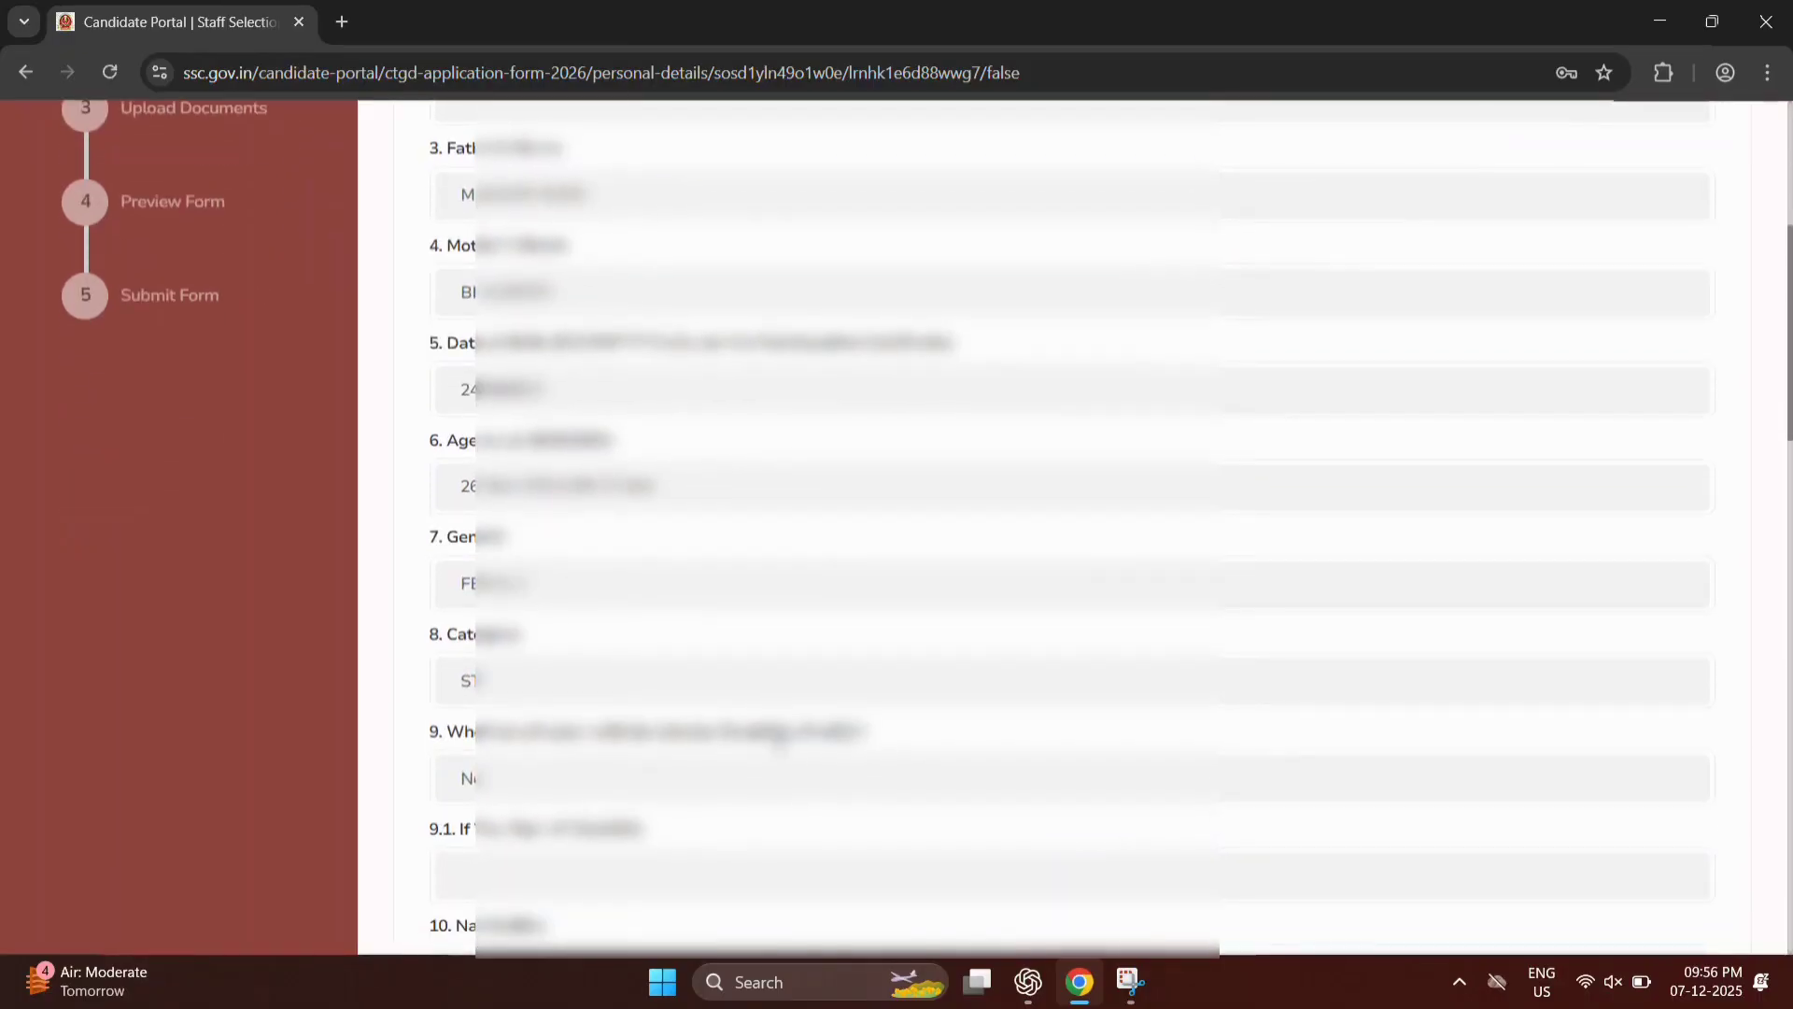
scroll(777, 745, "down", 12)
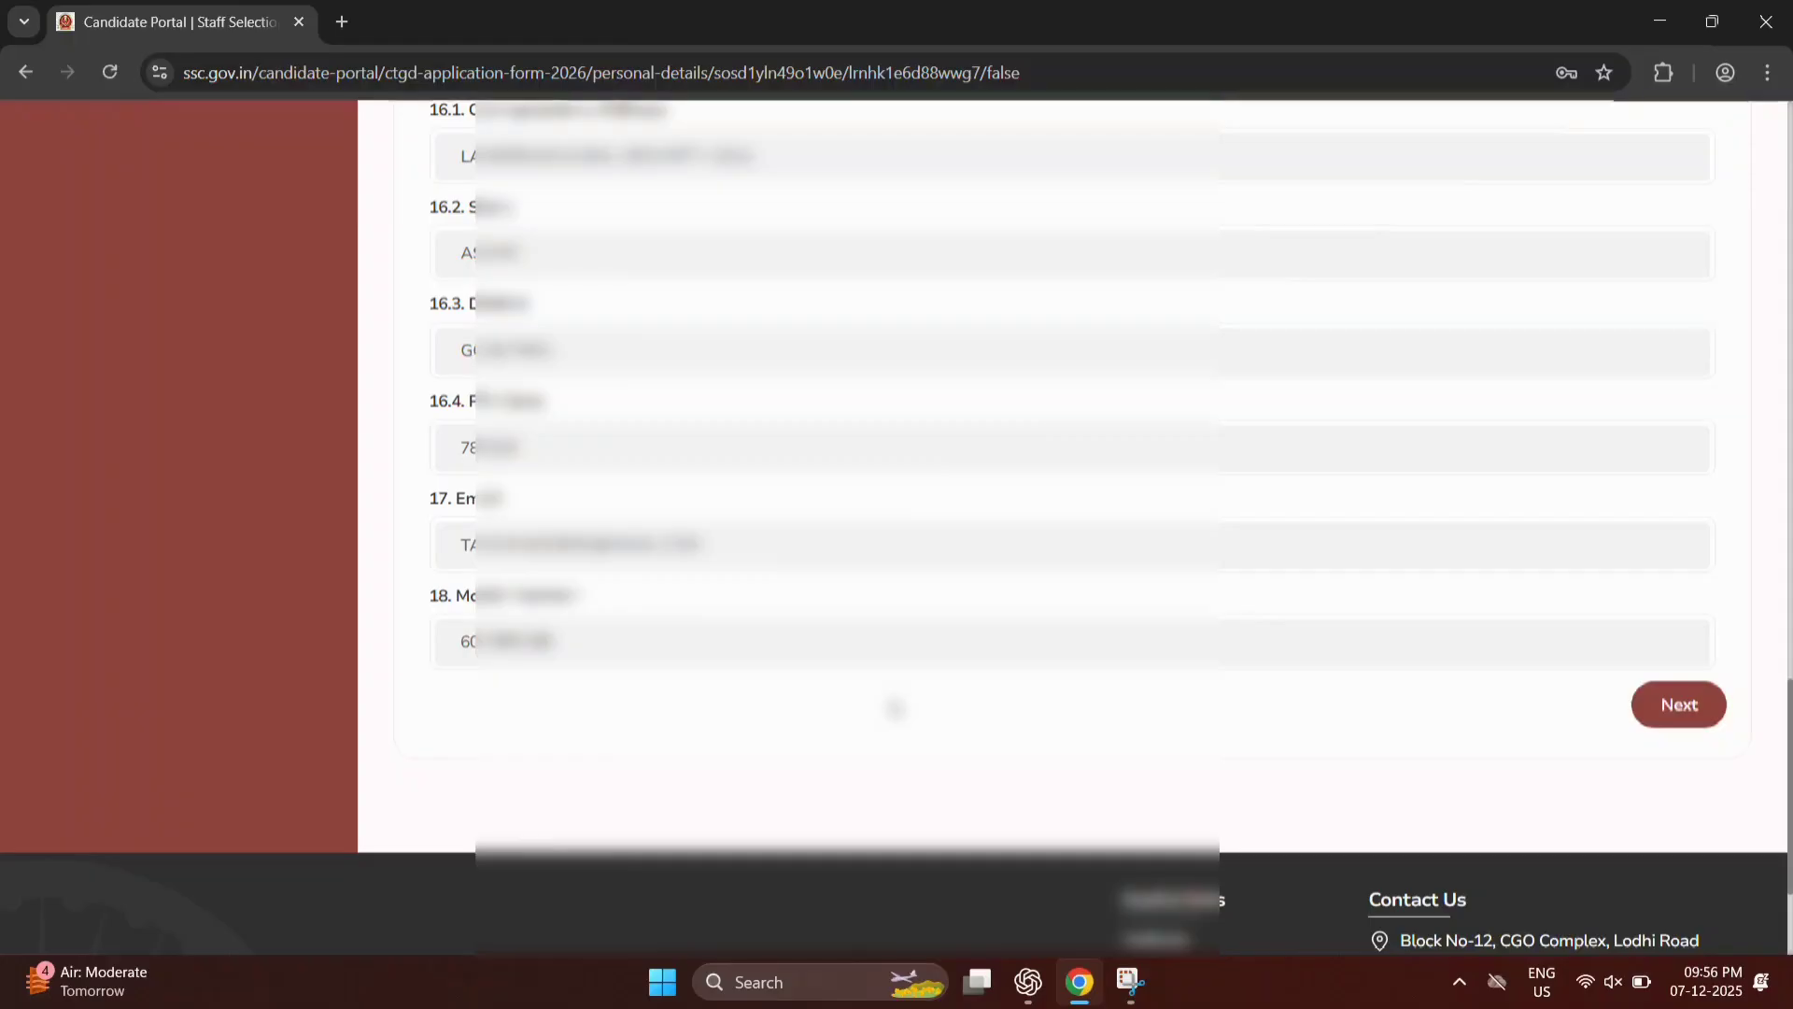
left_click(1704, 716)
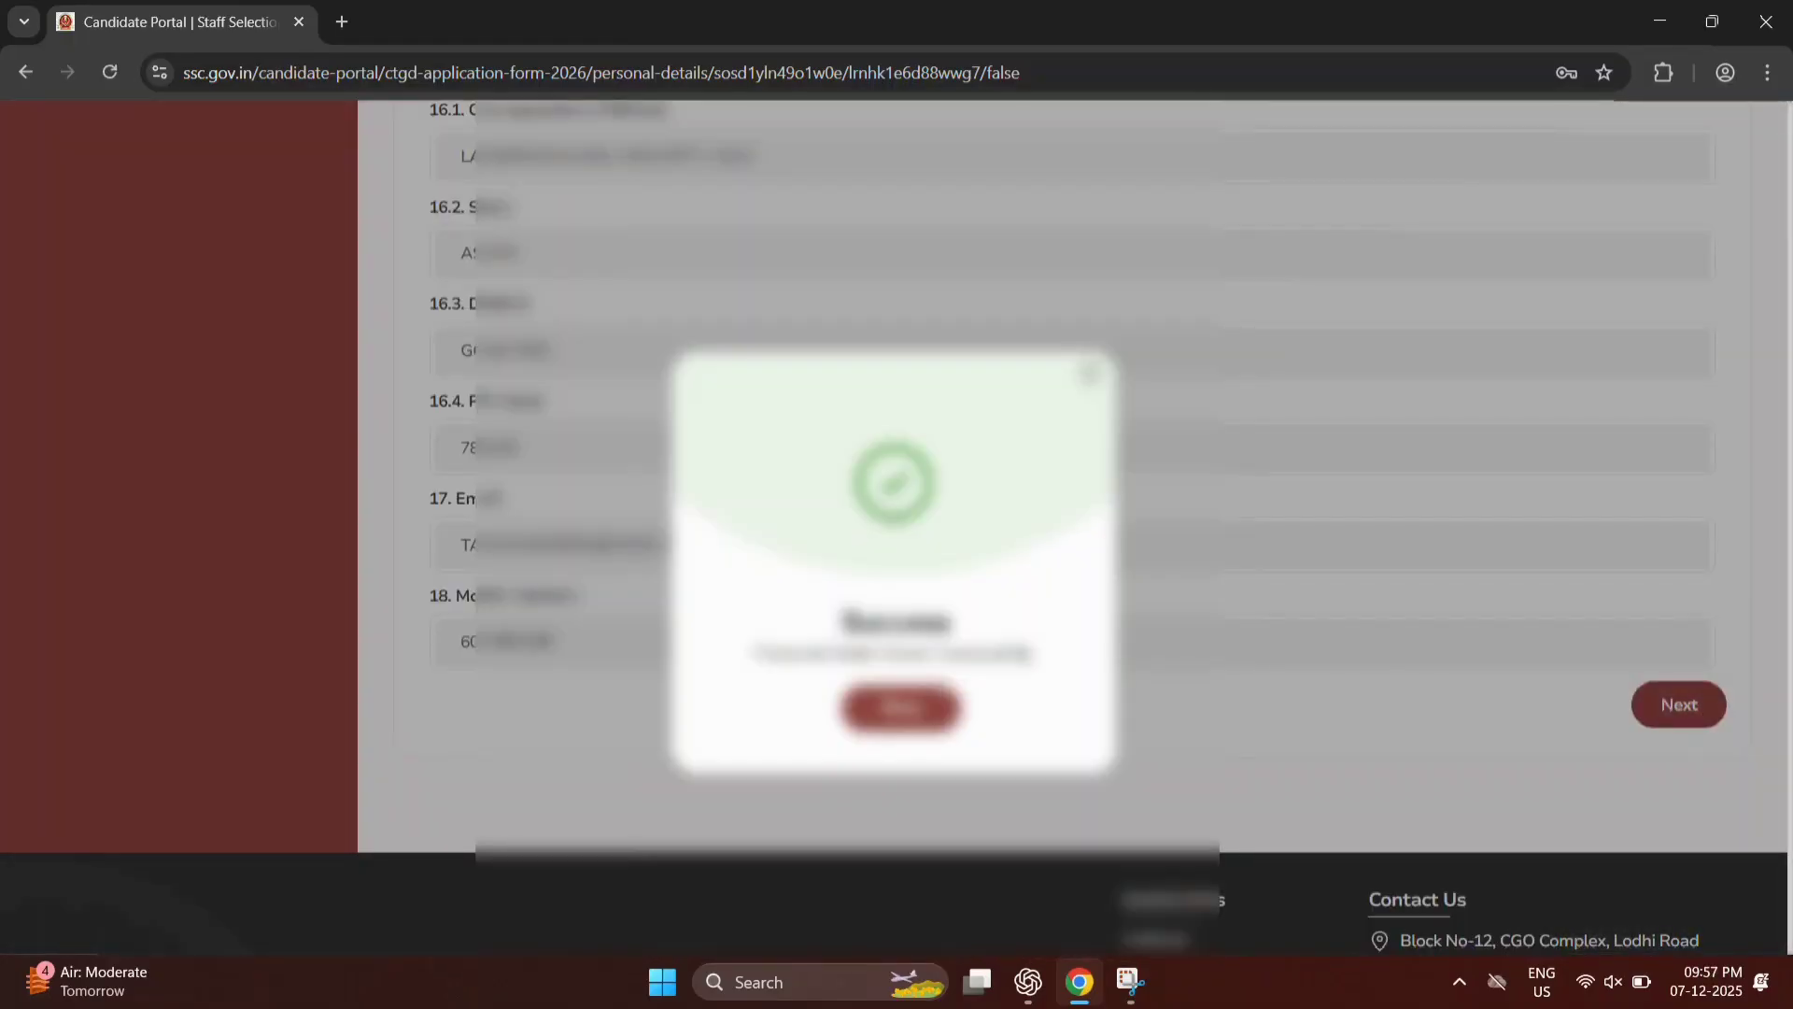
left_click(919, 719)
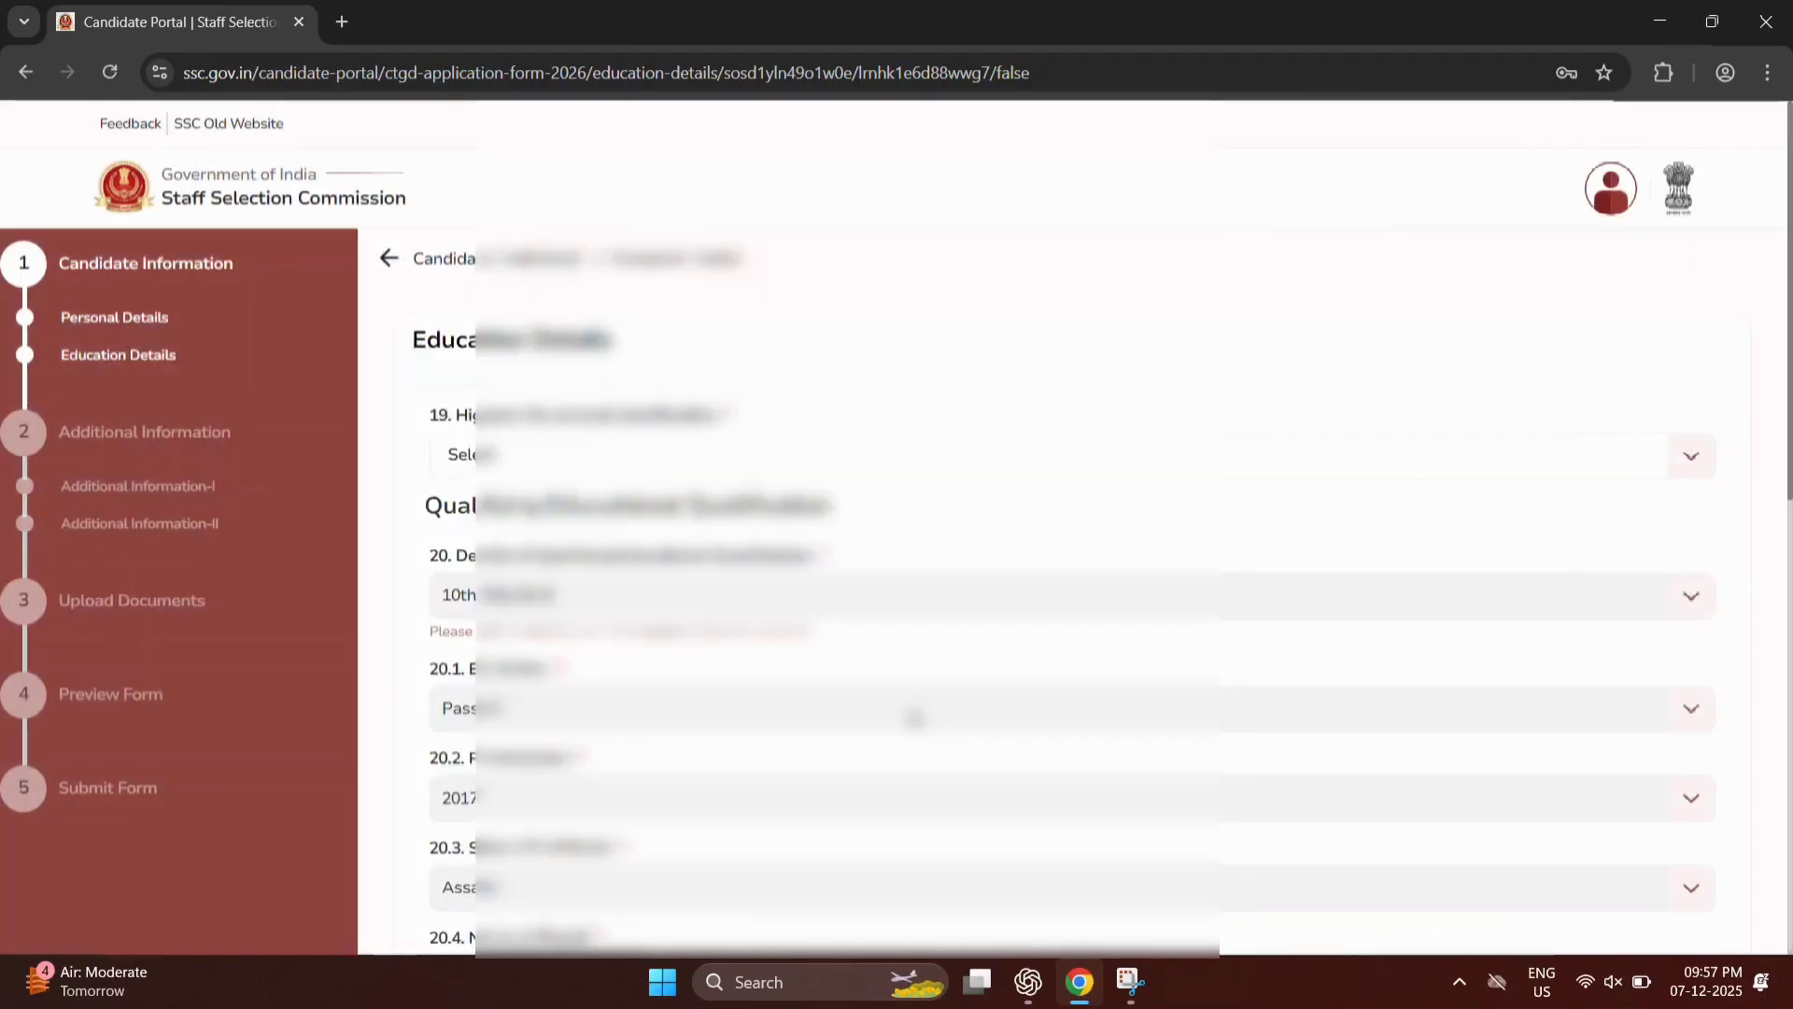
Step: Enter the qualifying exam percentage in field 20.6 and attempt to save
scroll(654, 658, "down", 2)
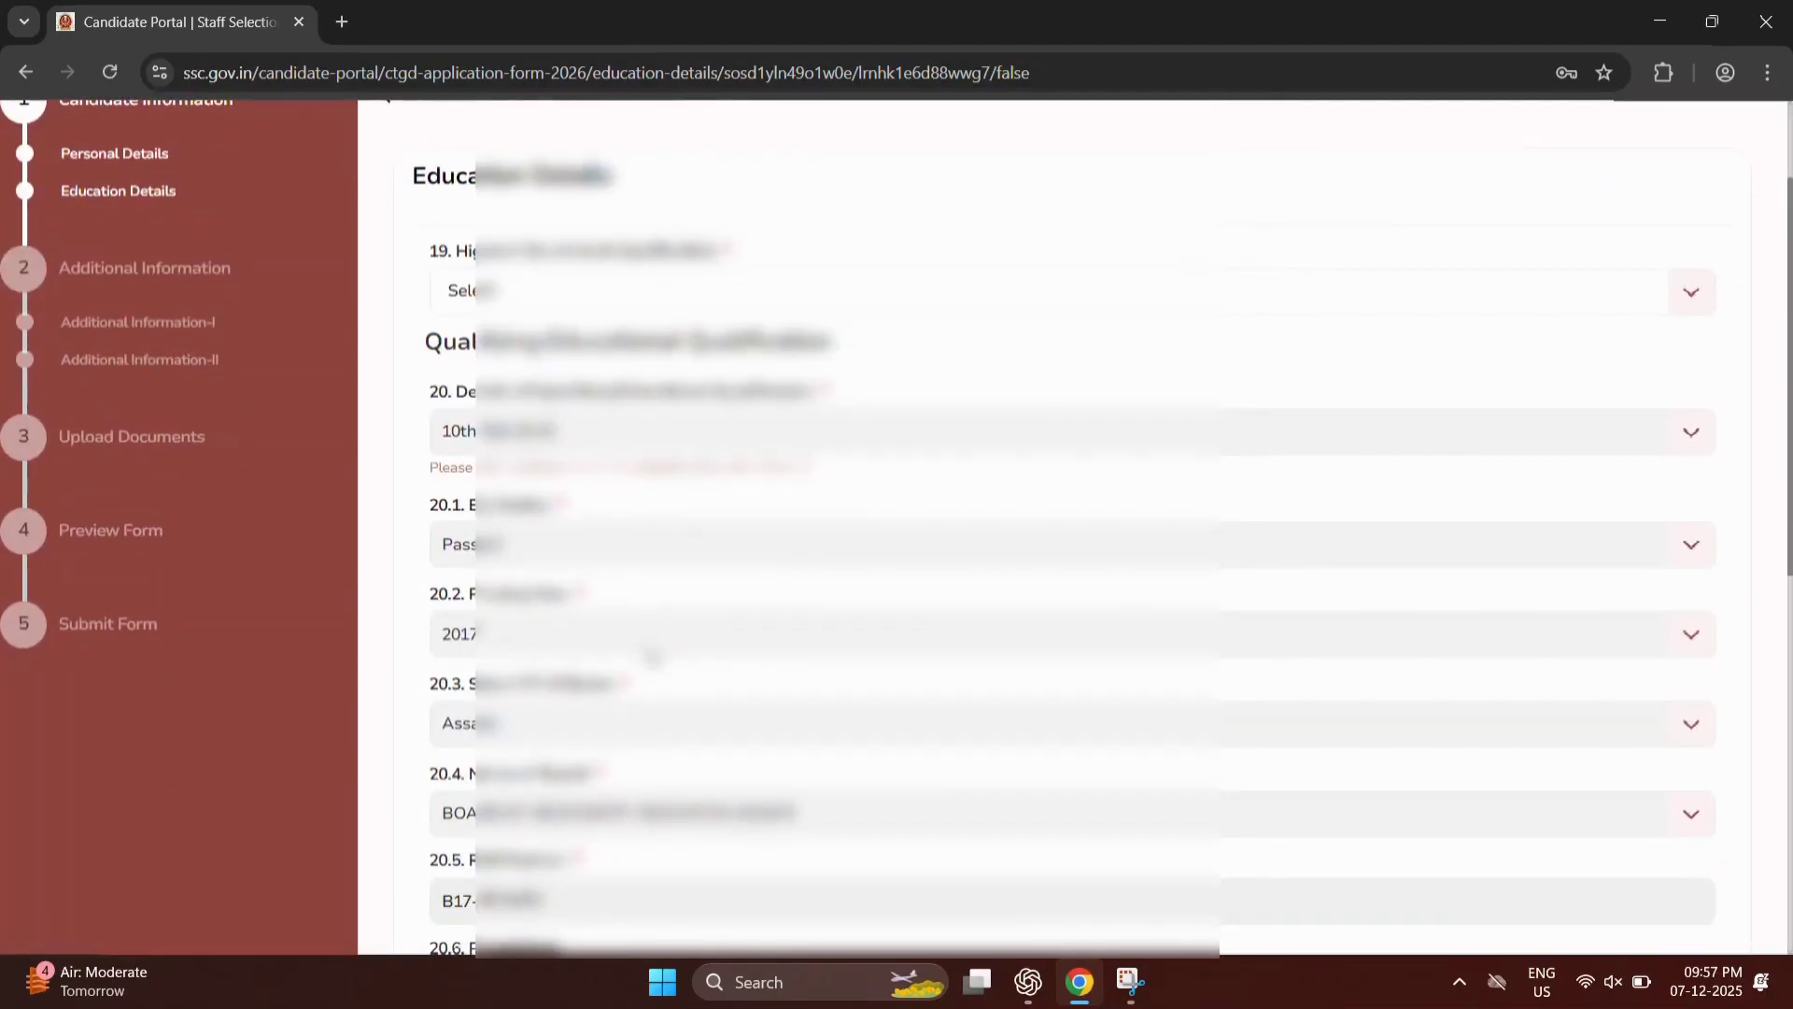
scroll(645, 649, "down", 1)
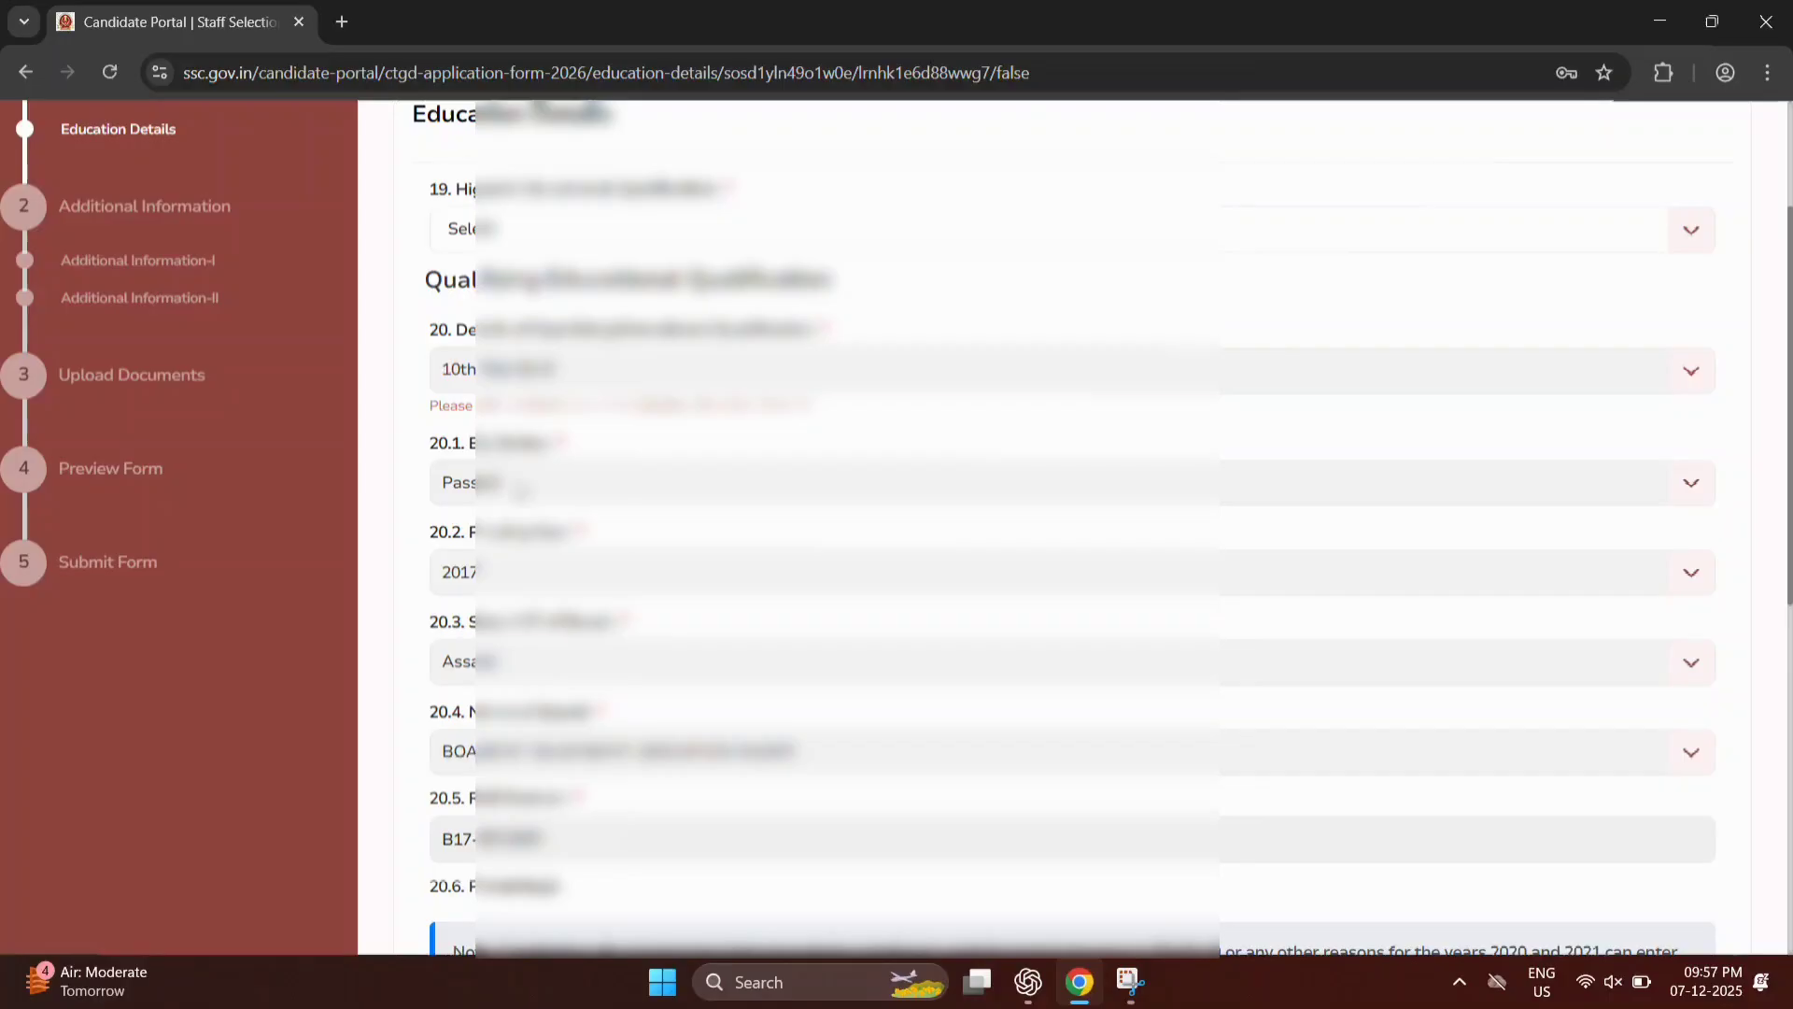
scroll(650, 614, "down", 2)
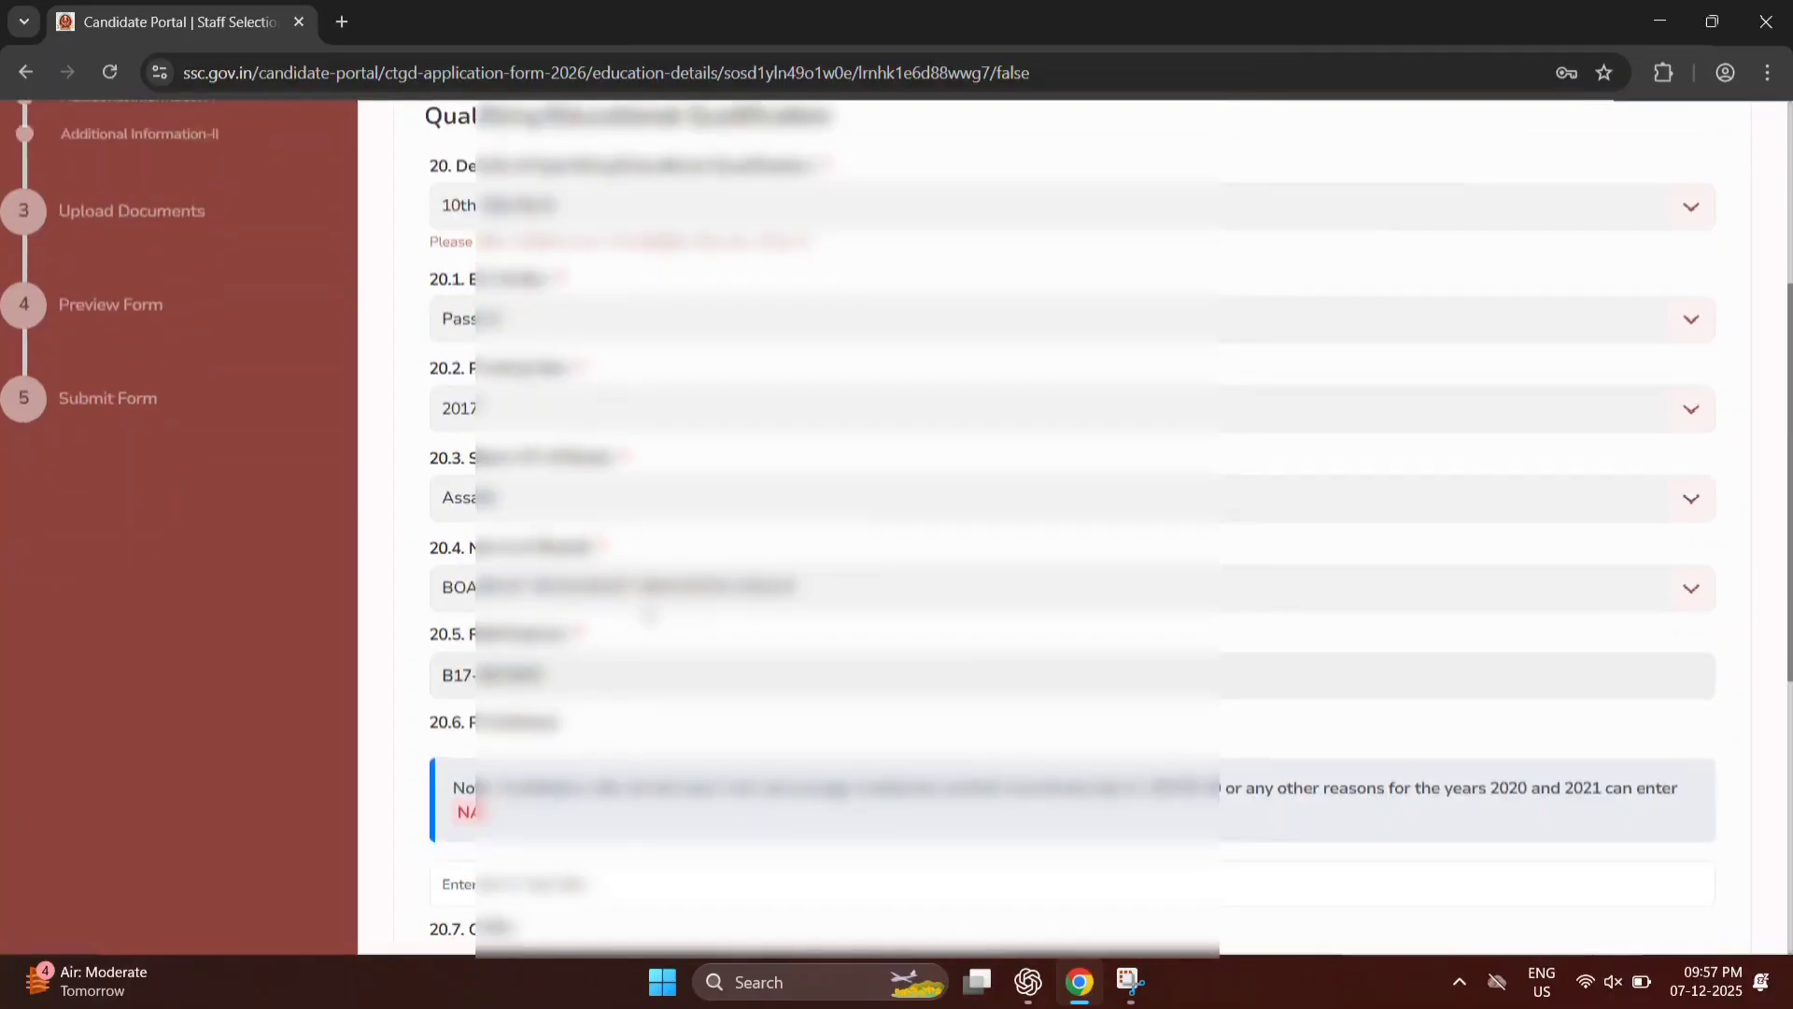
scroll(650, 614, "down", 2)
scroll(650, 613, "down", 1)
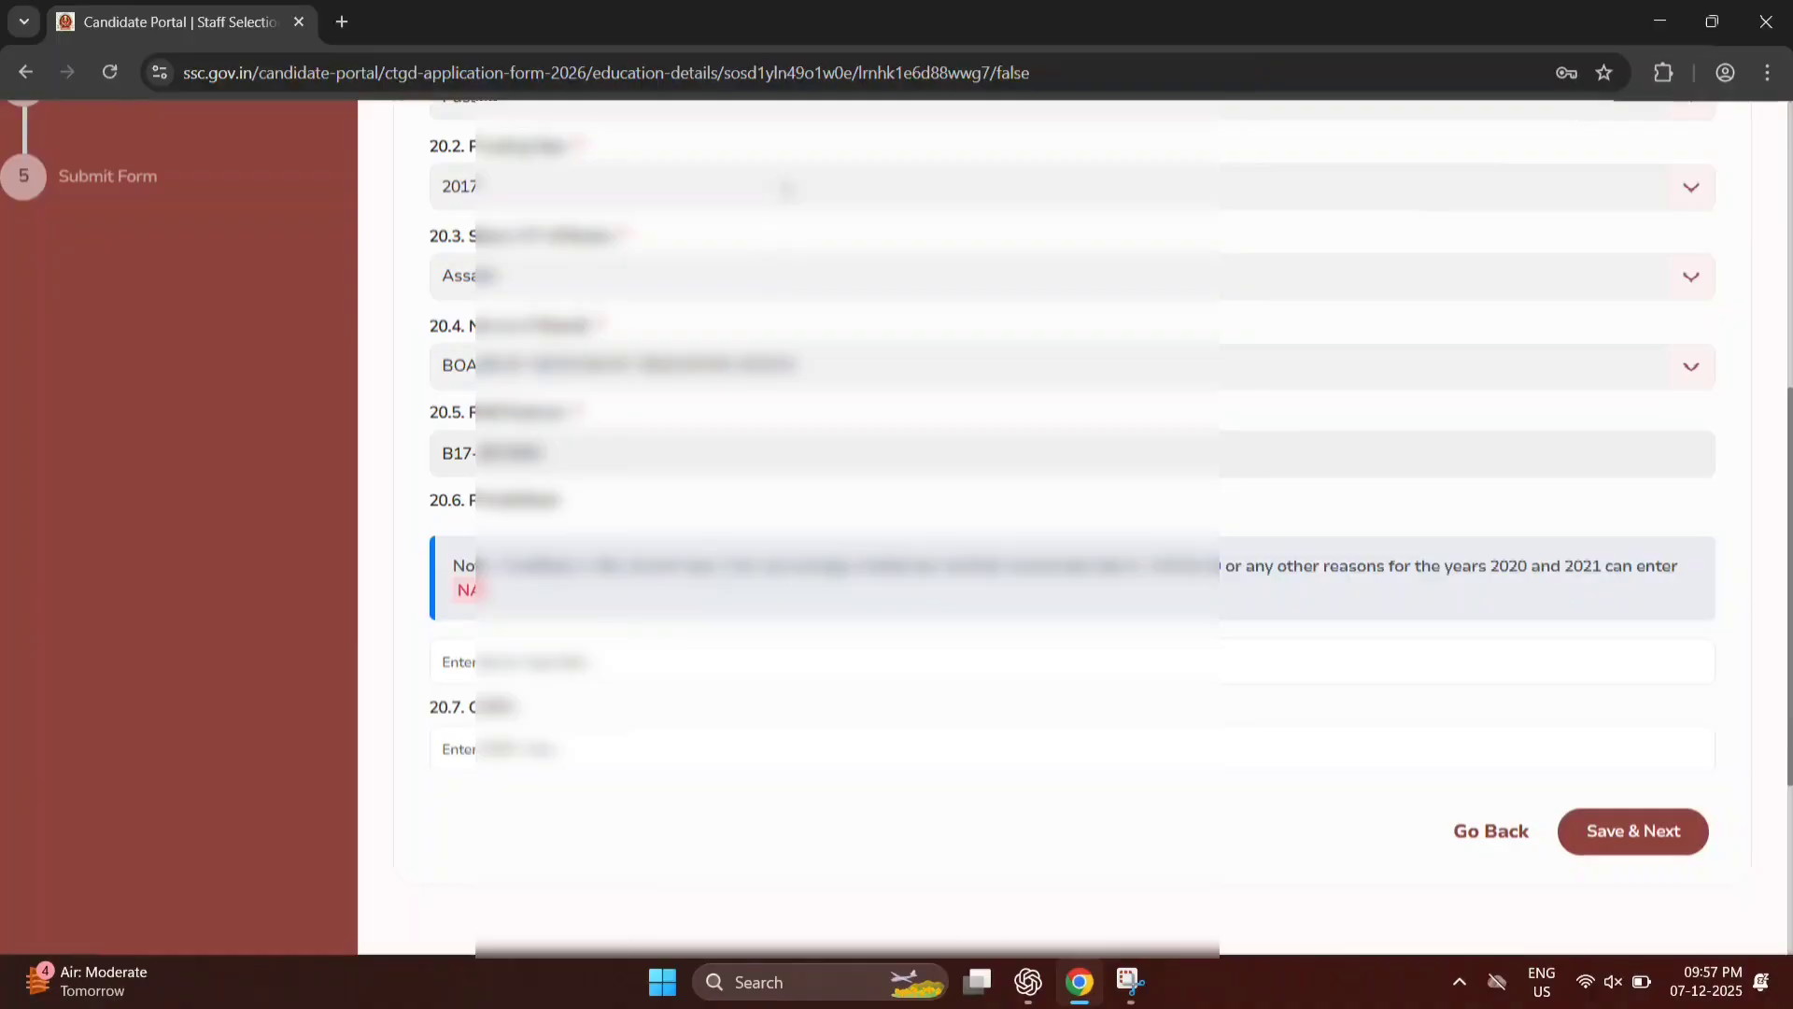
left_click(776, 33)
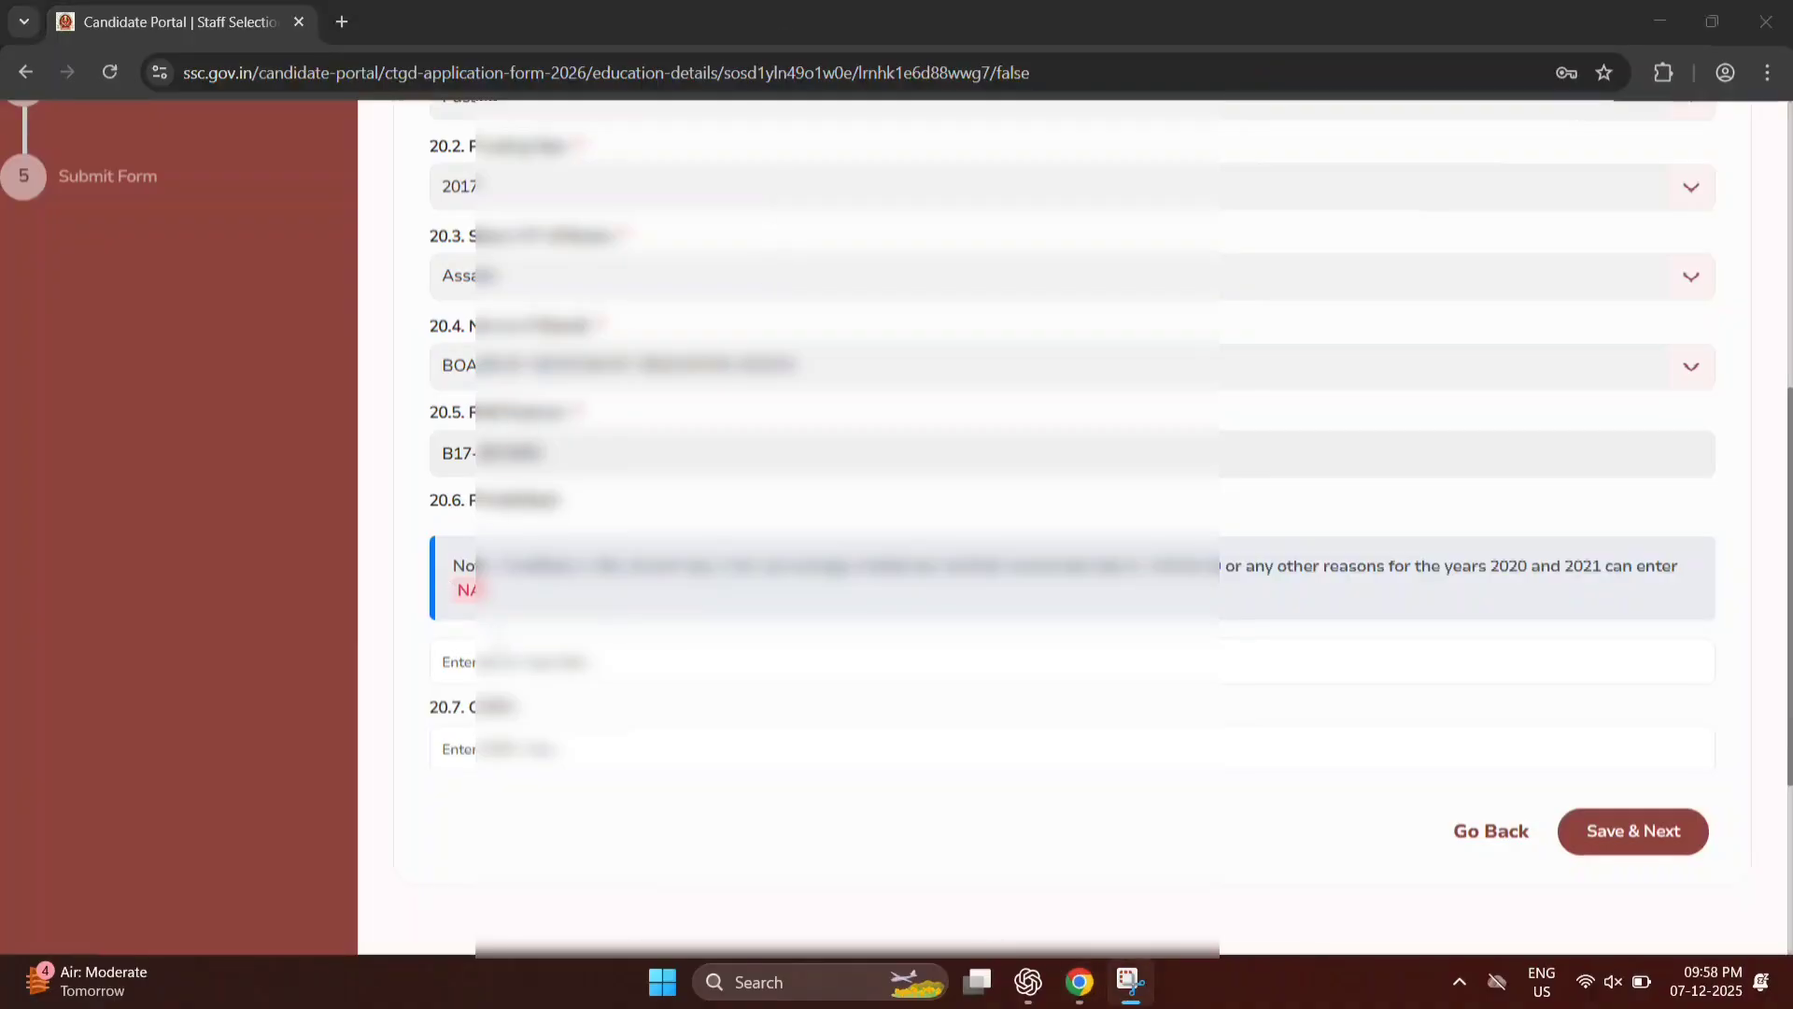
left_click(510, 654)
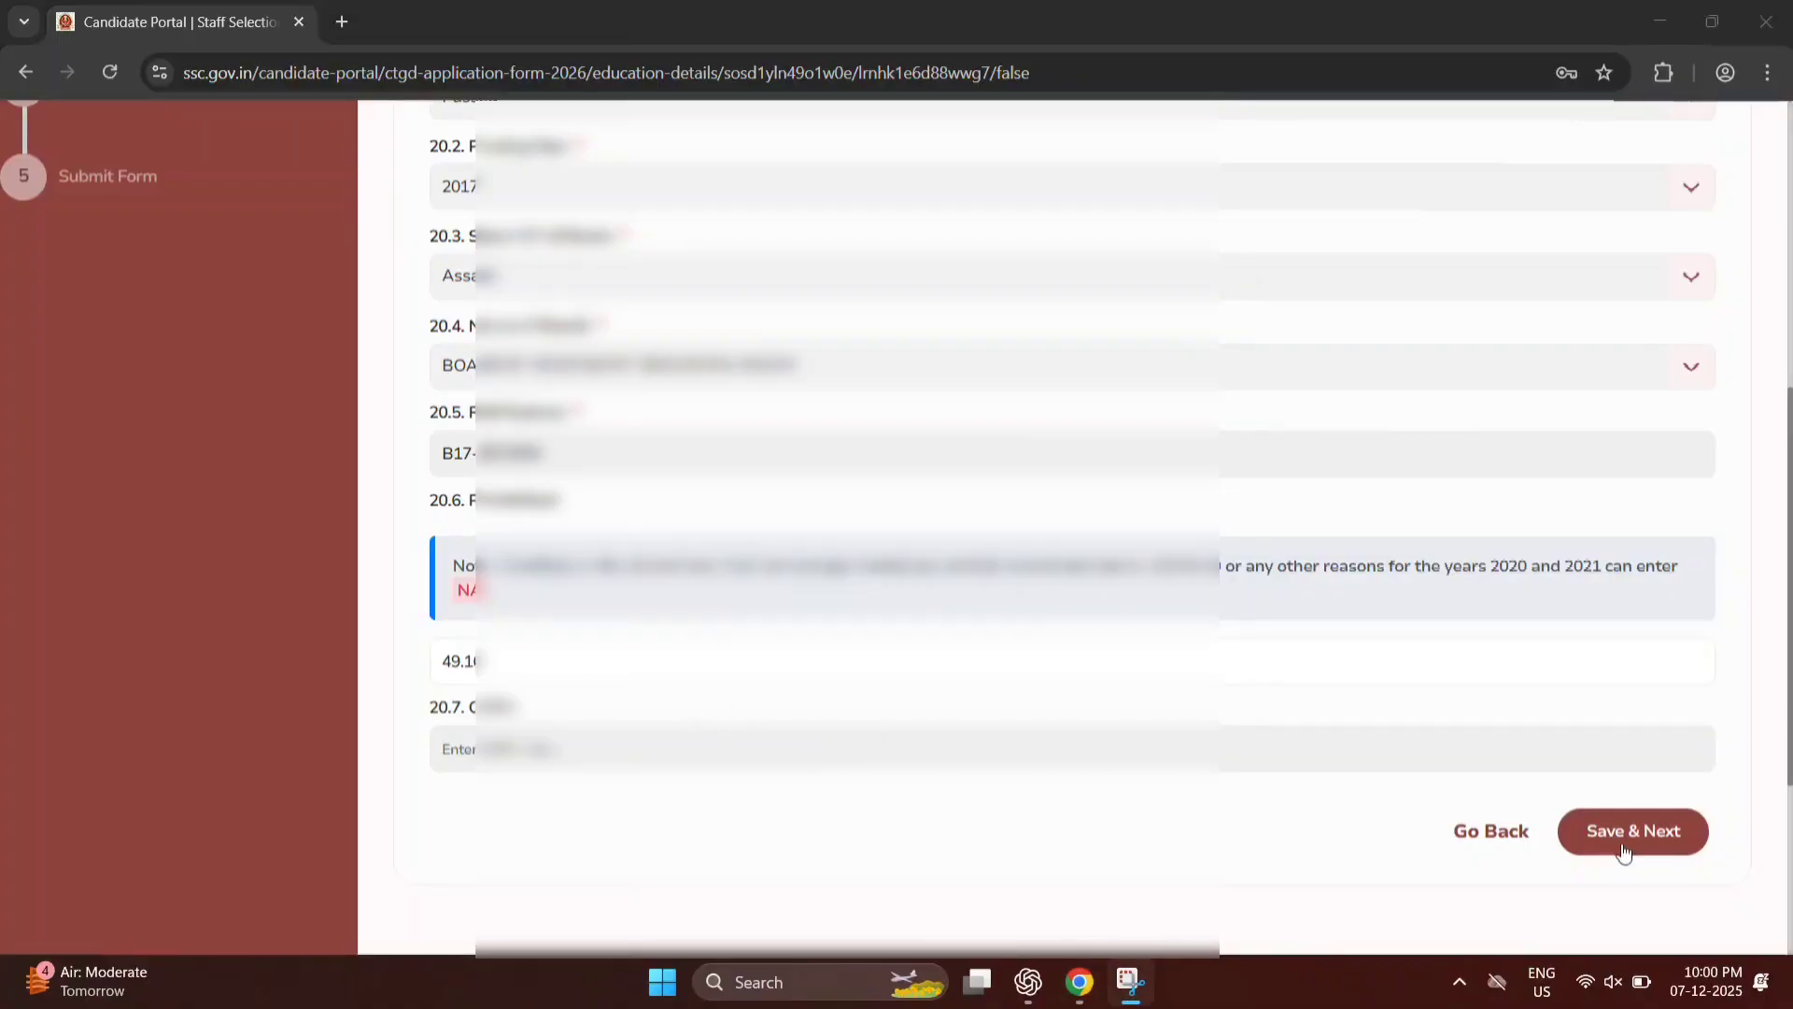
left_click(1622, 845)
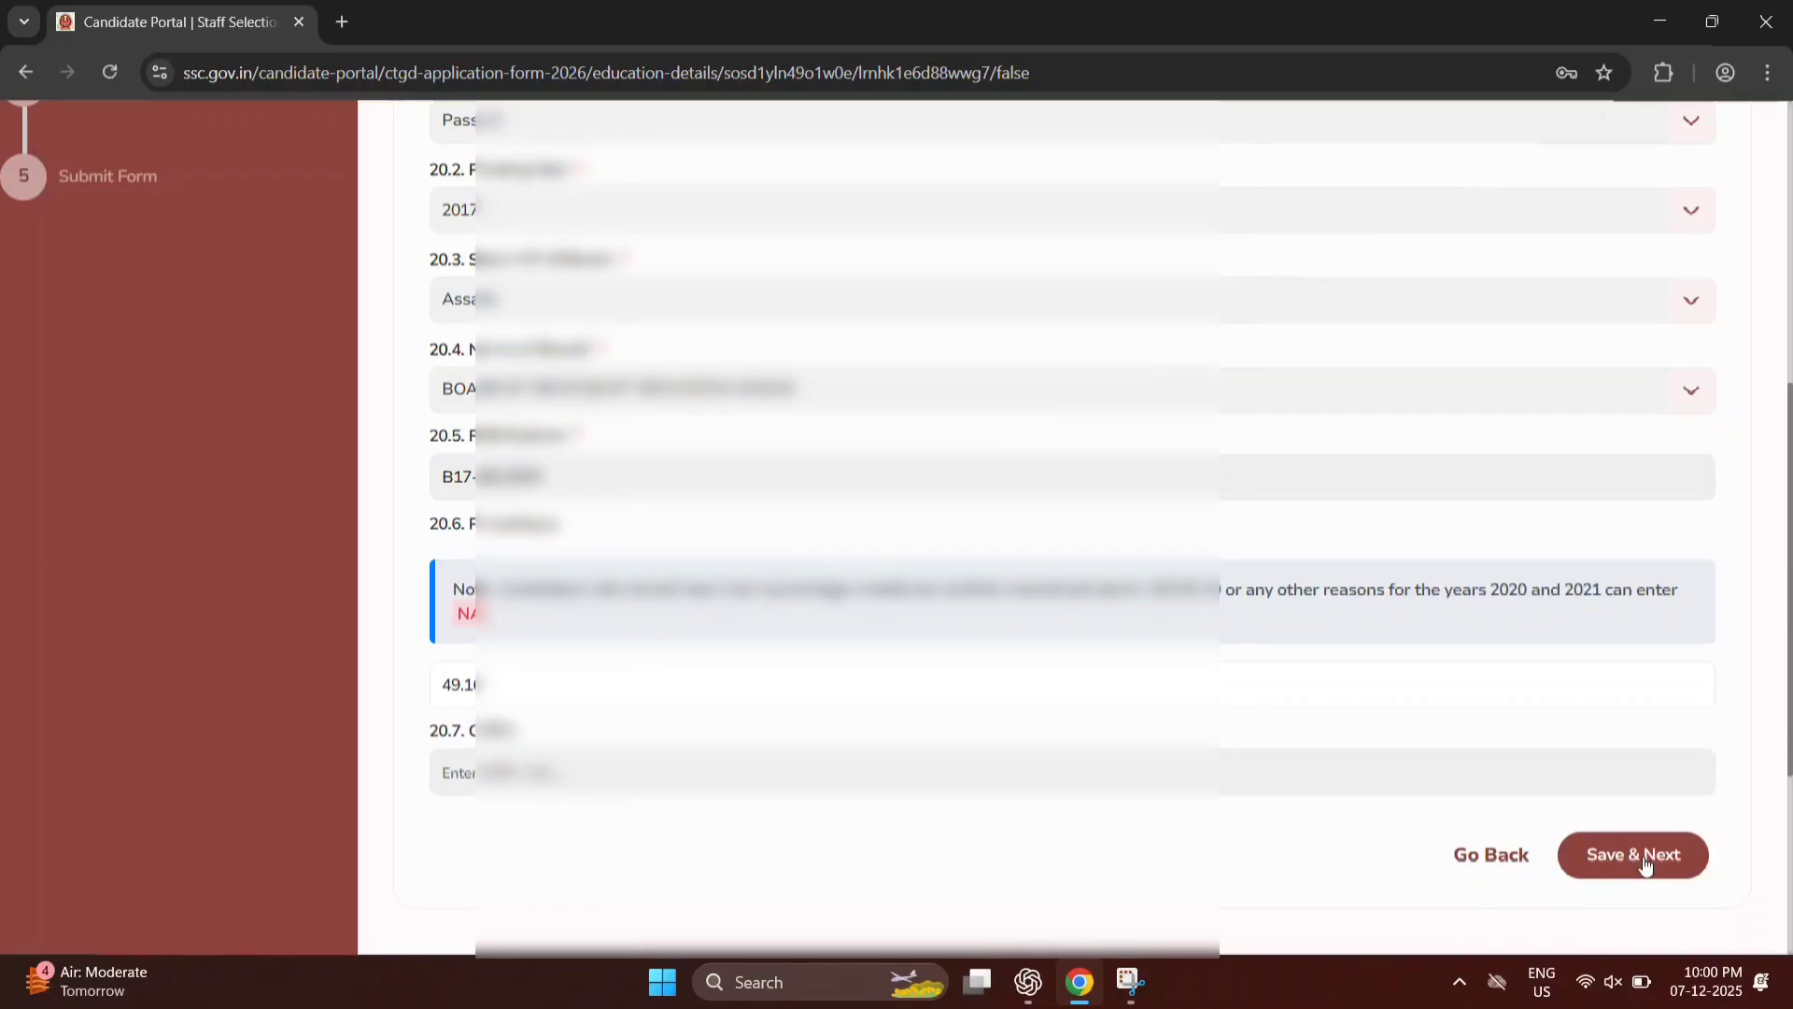
Step: Select the Highest Educational Qualification in field 19, recheck the percentage, and save
scroll(1289, 480, "up", 6)
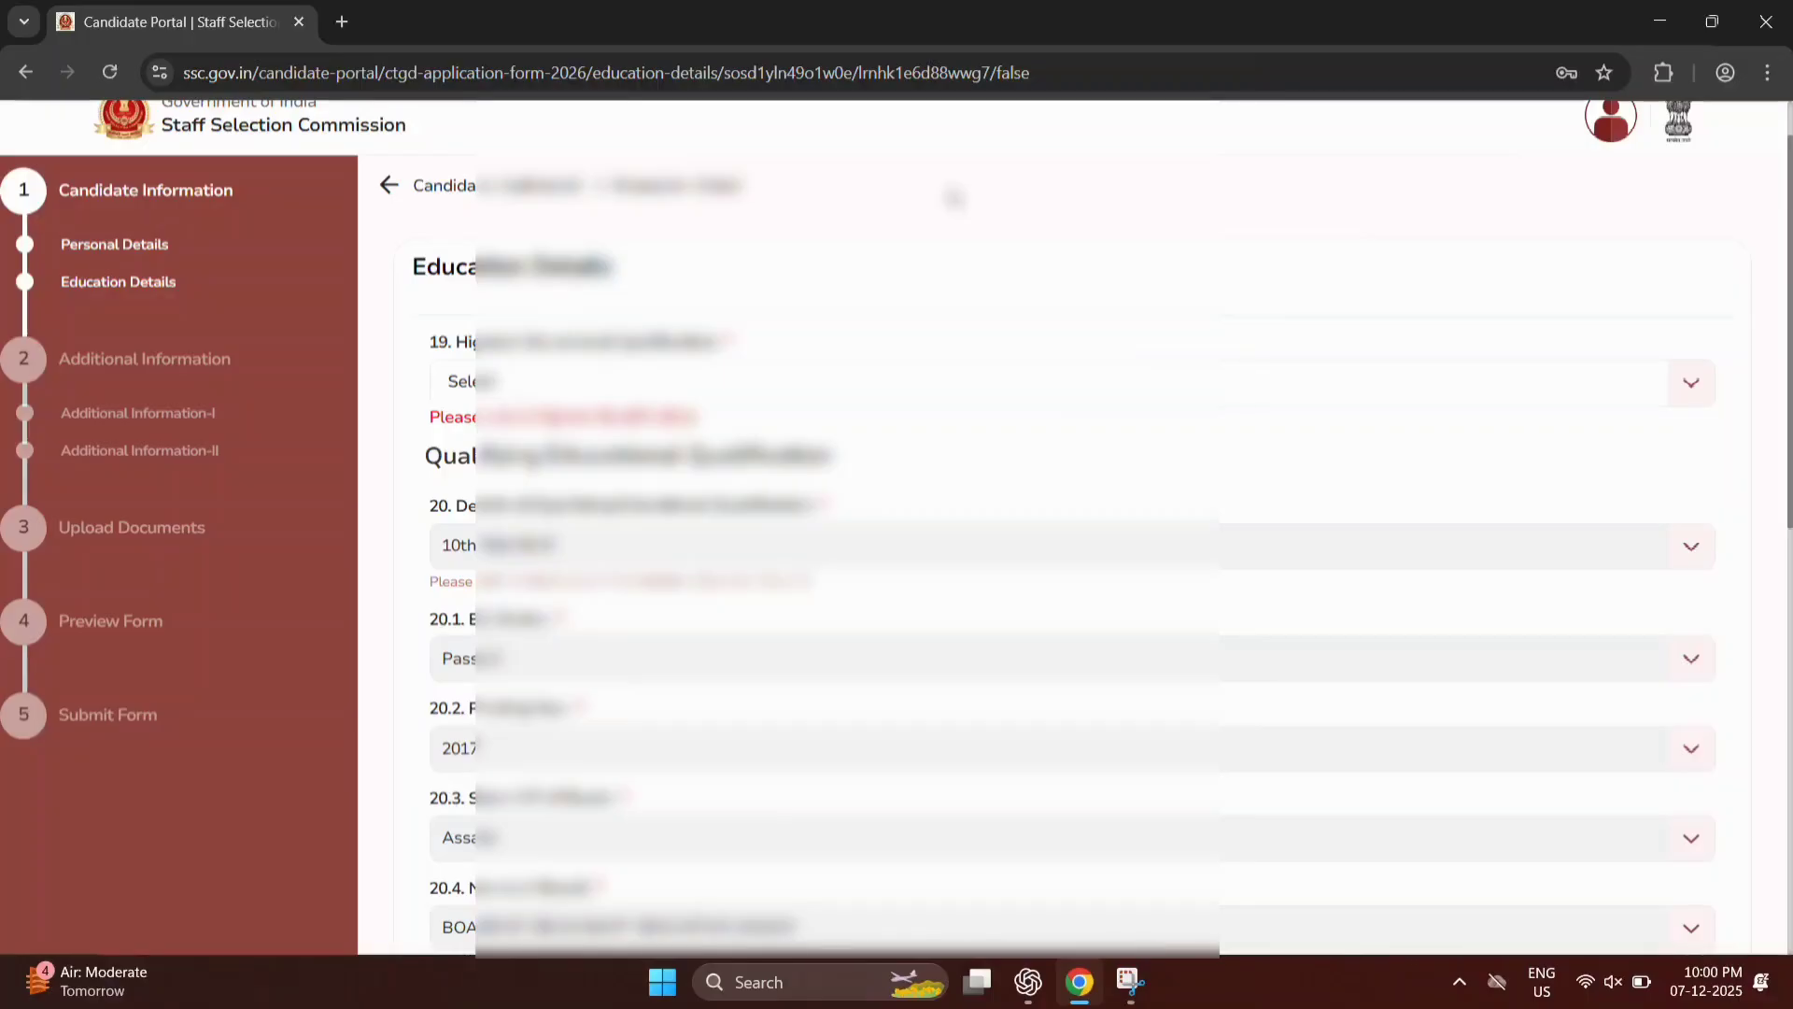
left_click(765, 58)
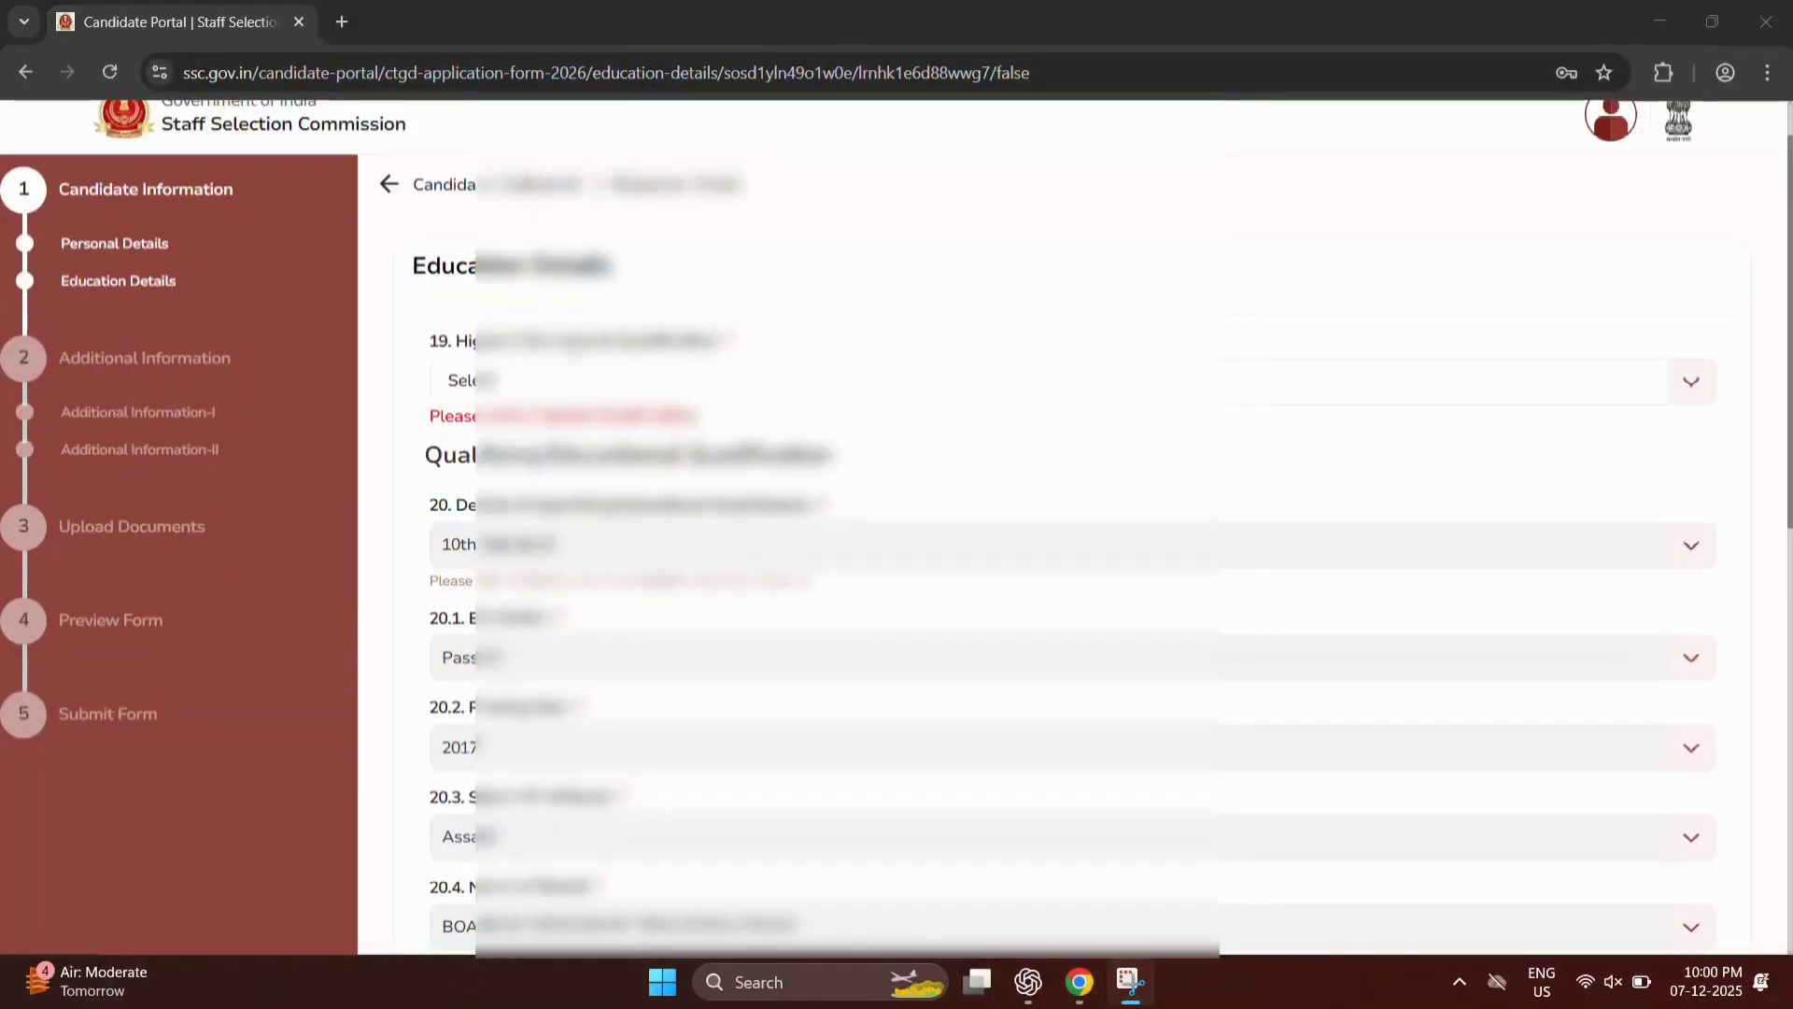
left_click(564, 381)
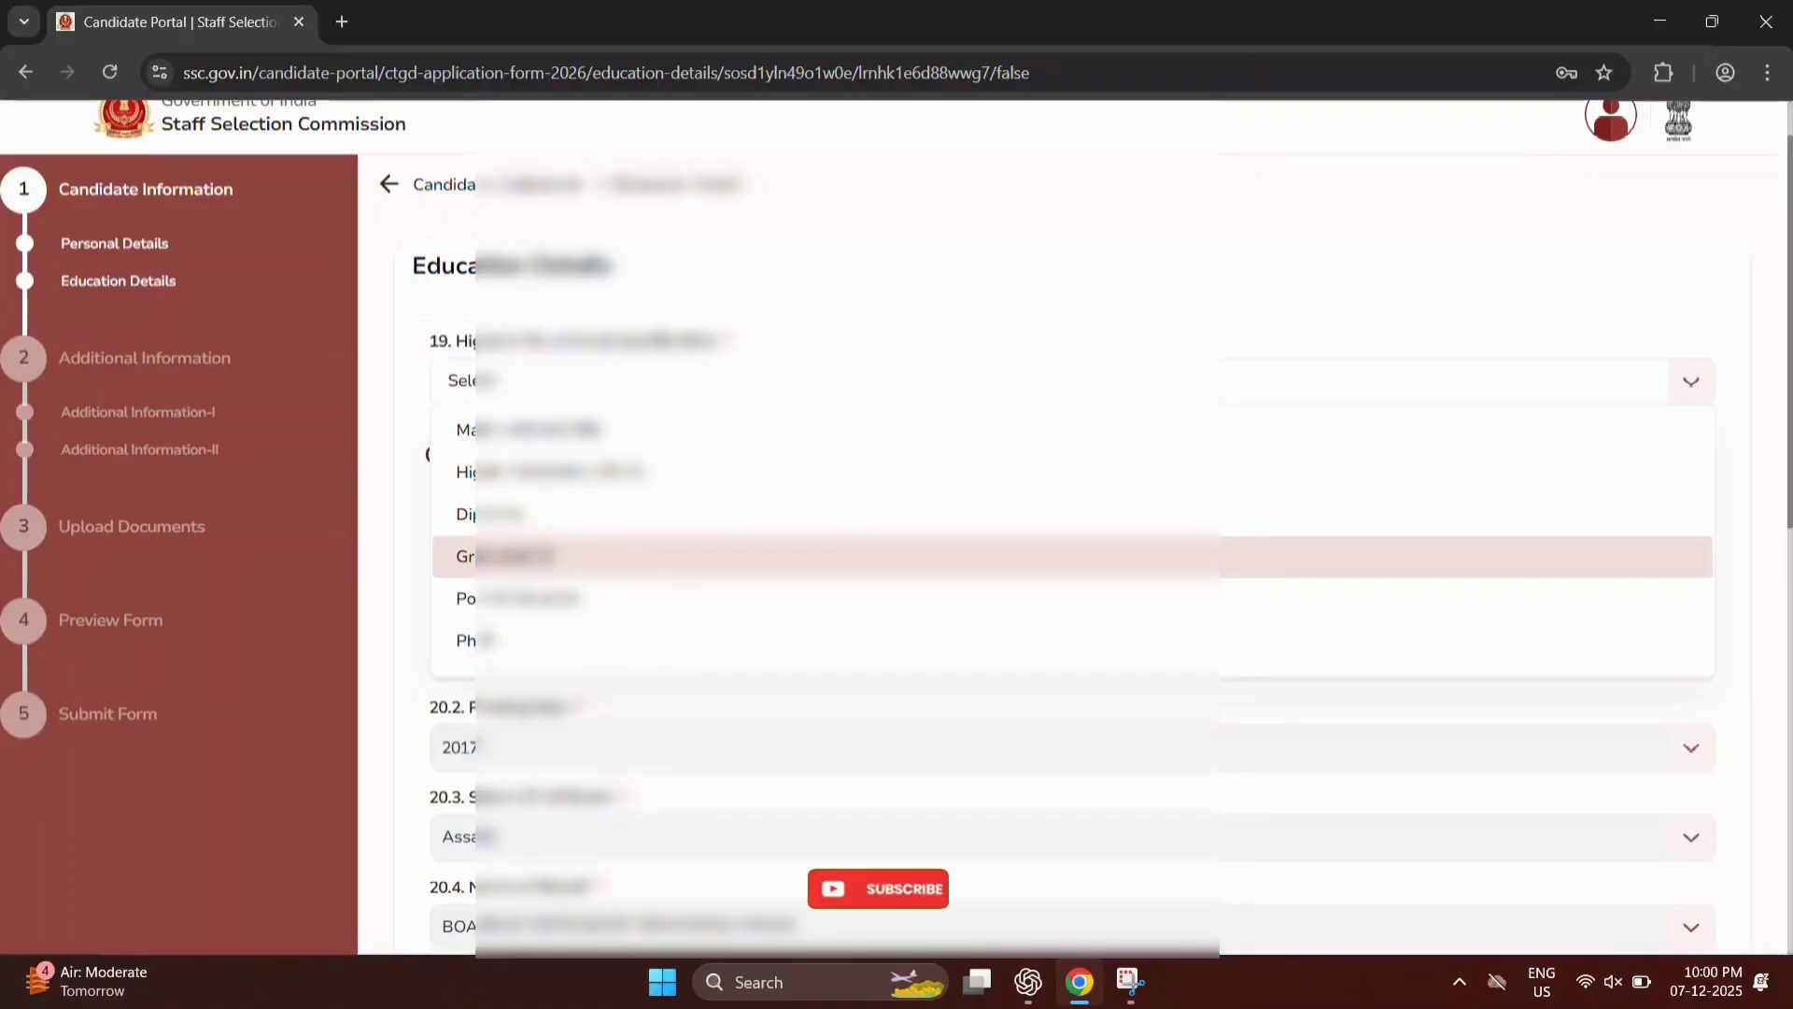
left_click(465, 556)
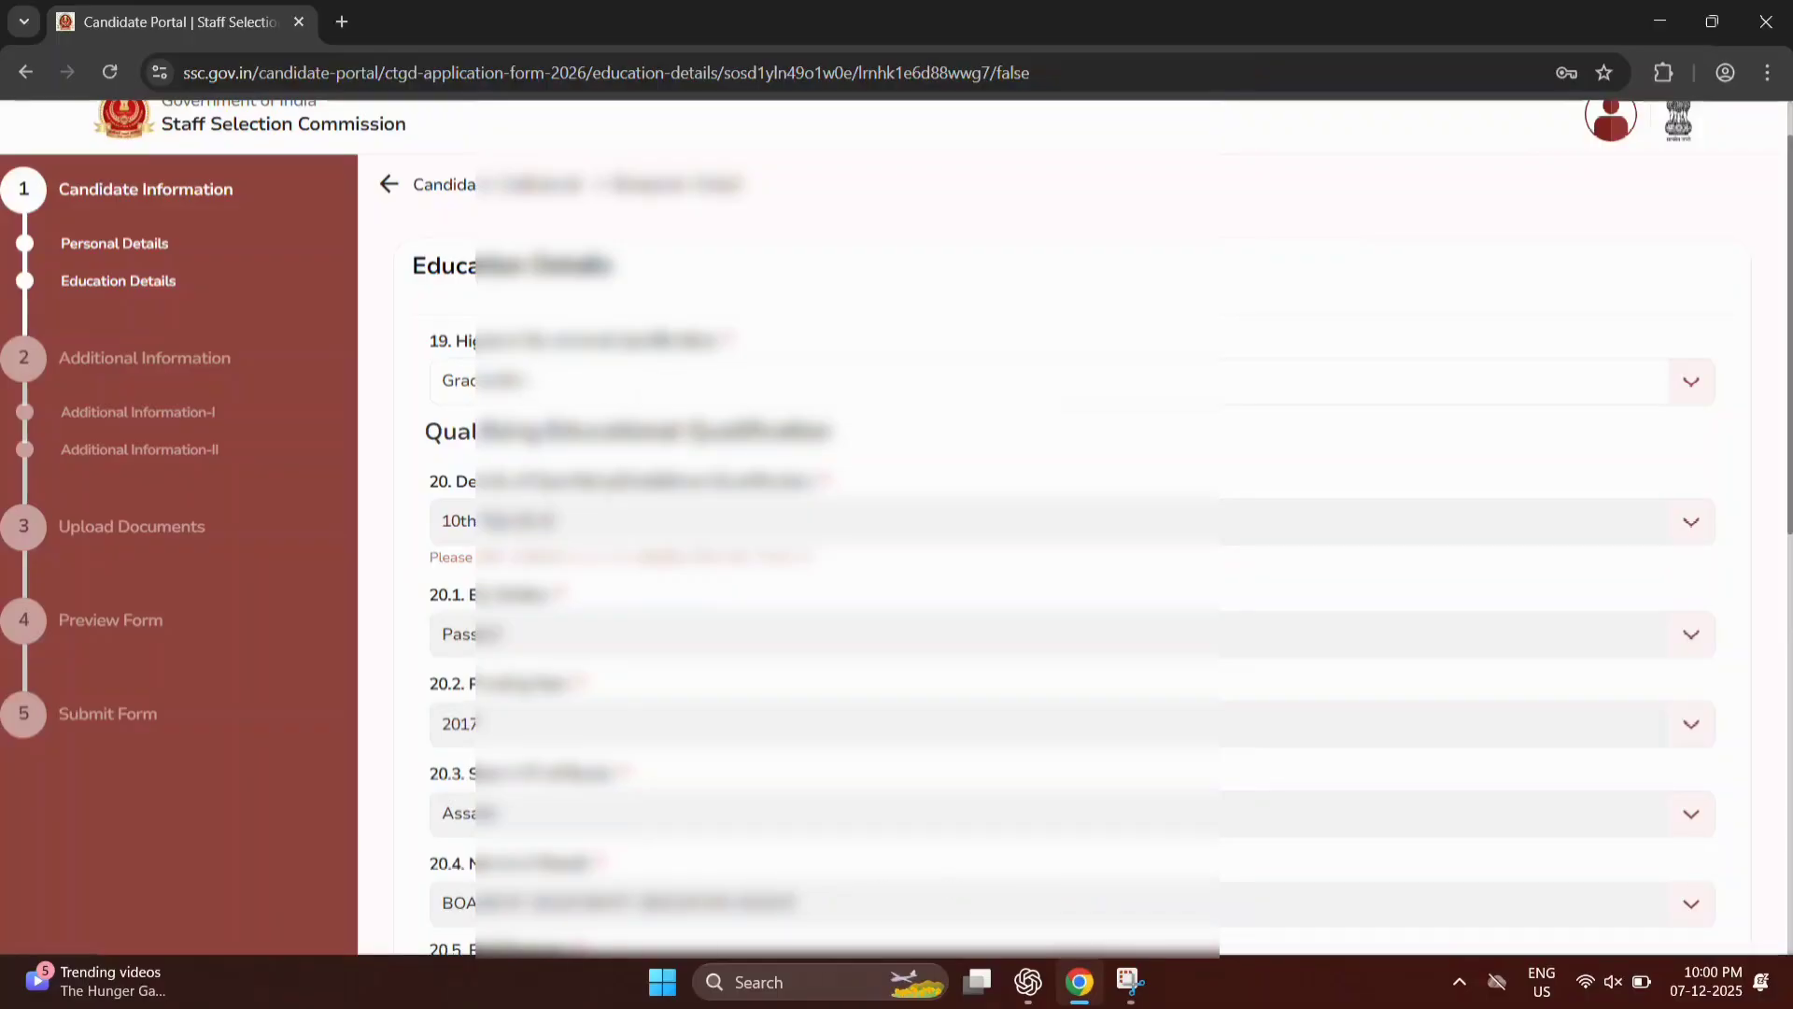
scroll(658, 492, "down", 2)
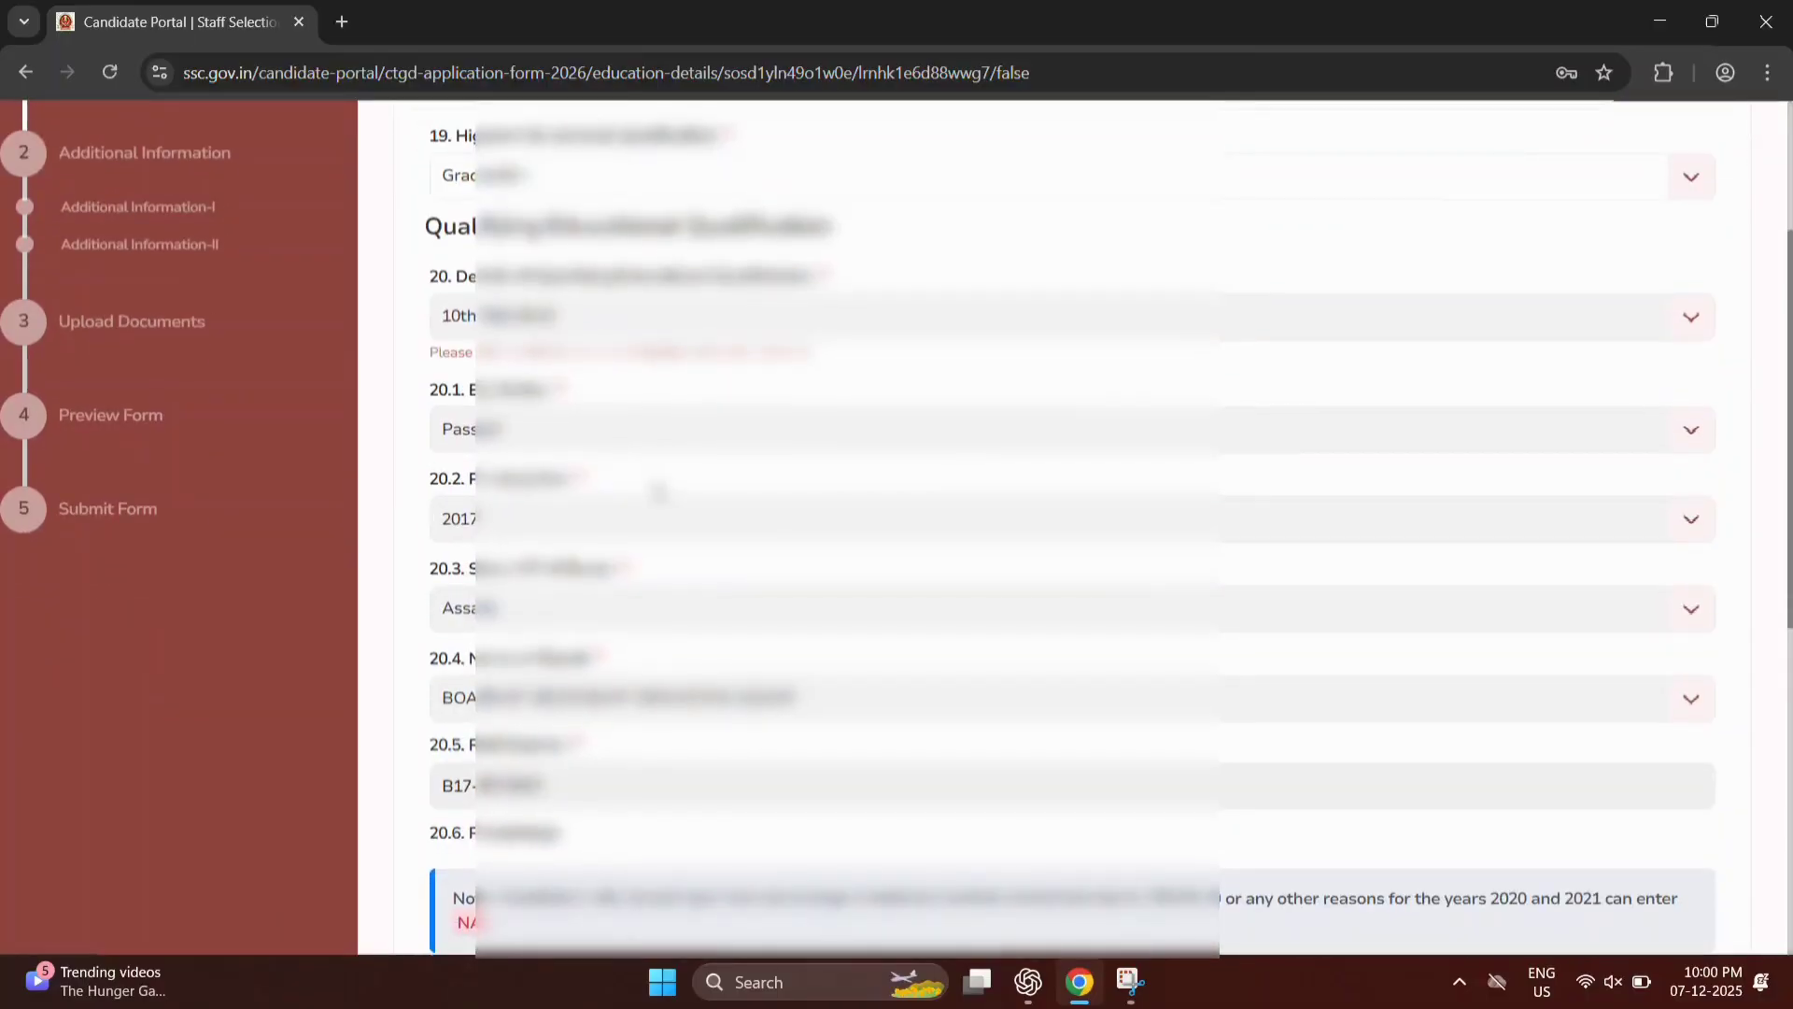
scroll(658, 493, "down", 1)
scroll(658, 492, "down", 2)
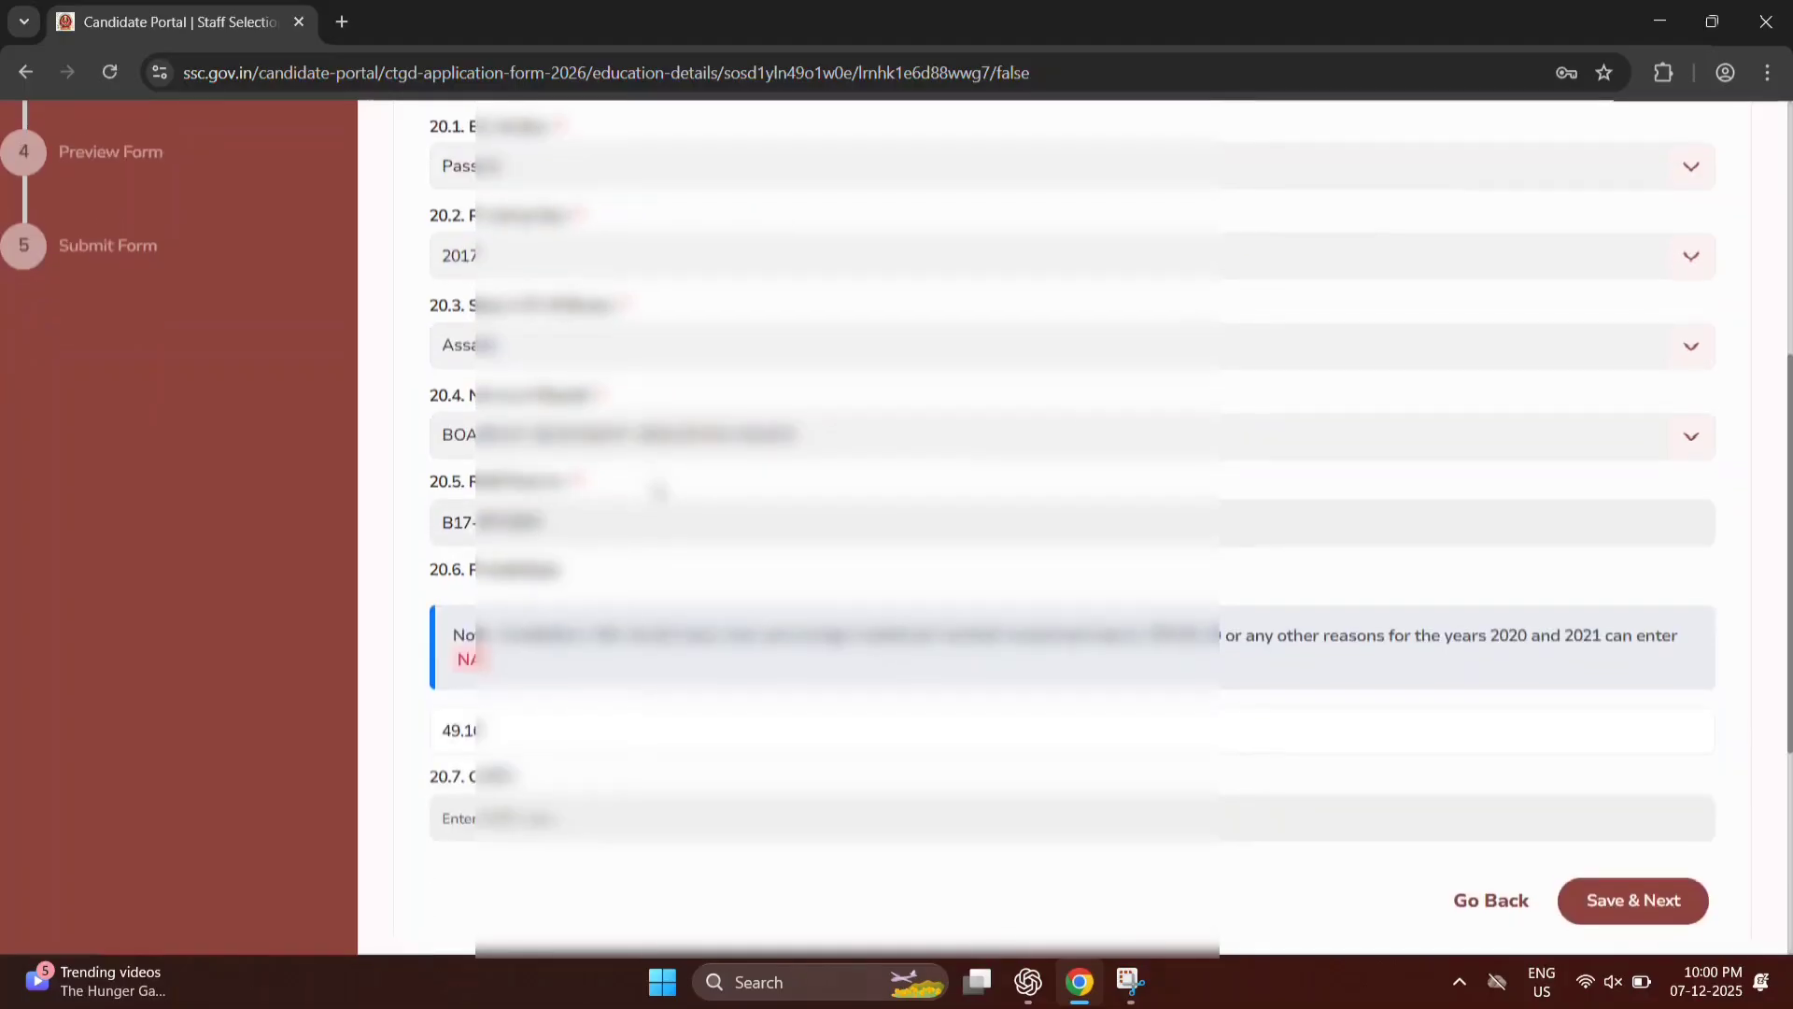
scroll(658, 492, "down", 2)
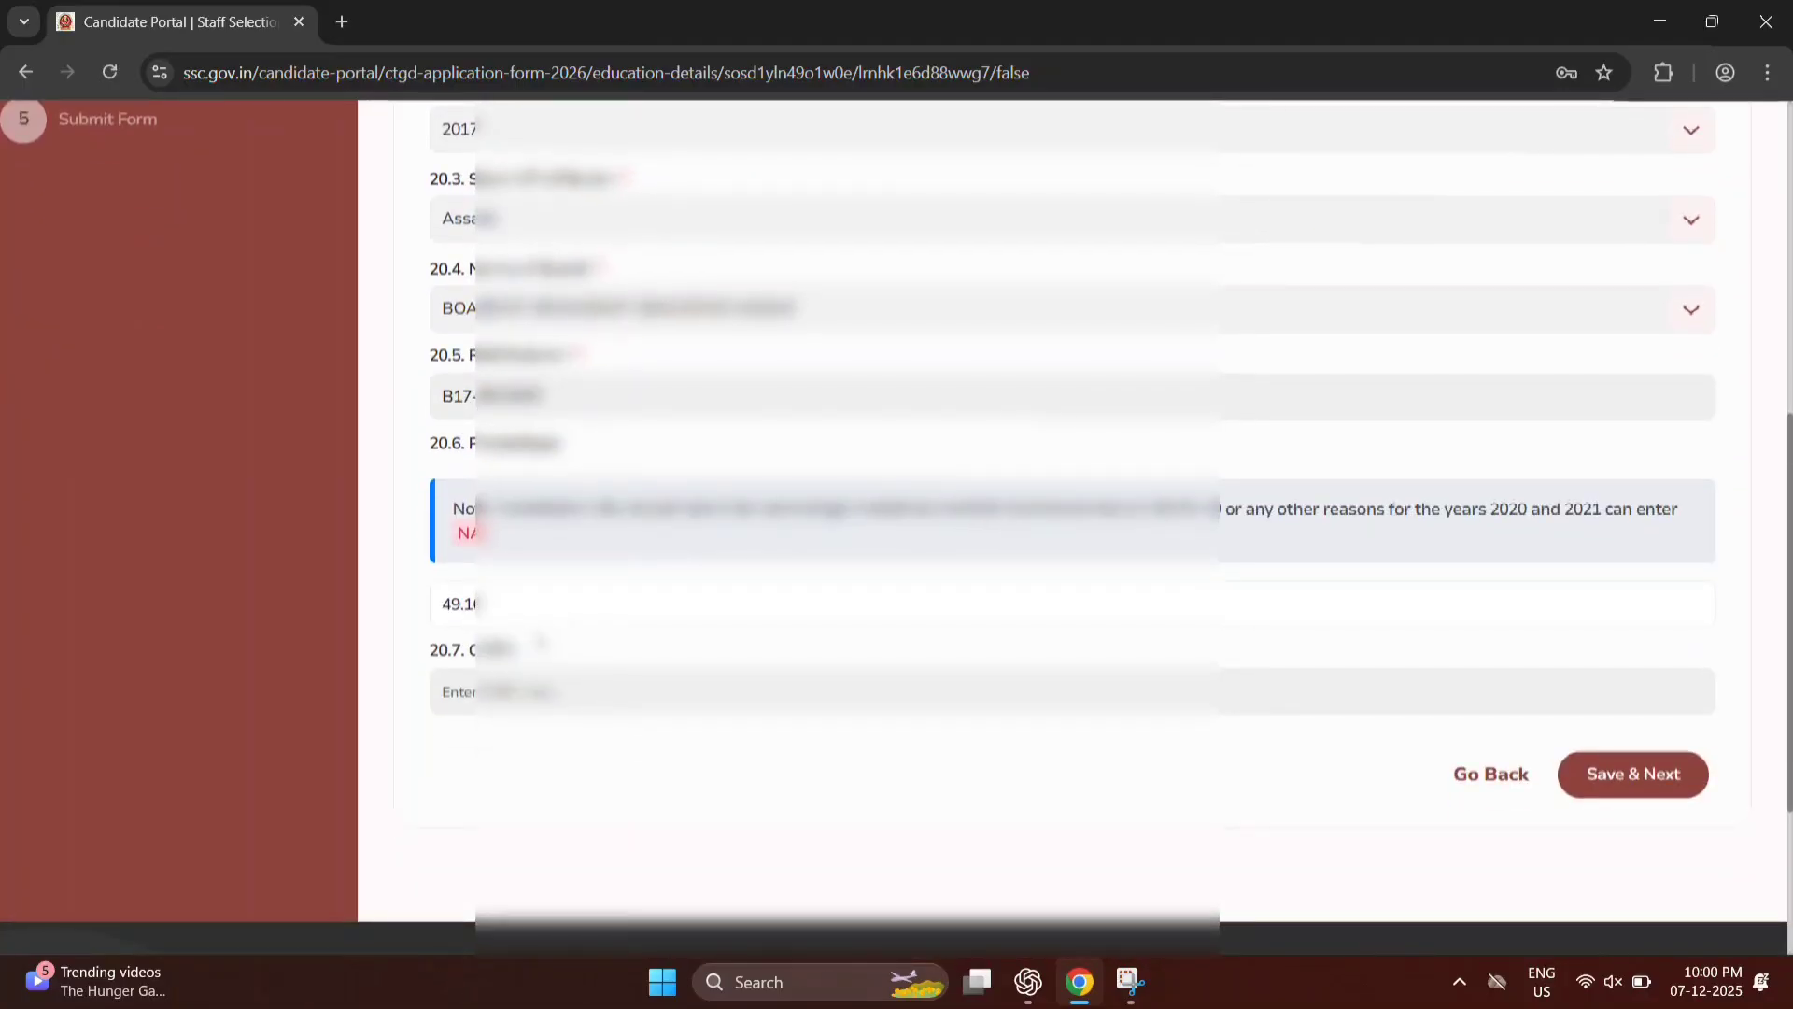
left_click(544, 604)
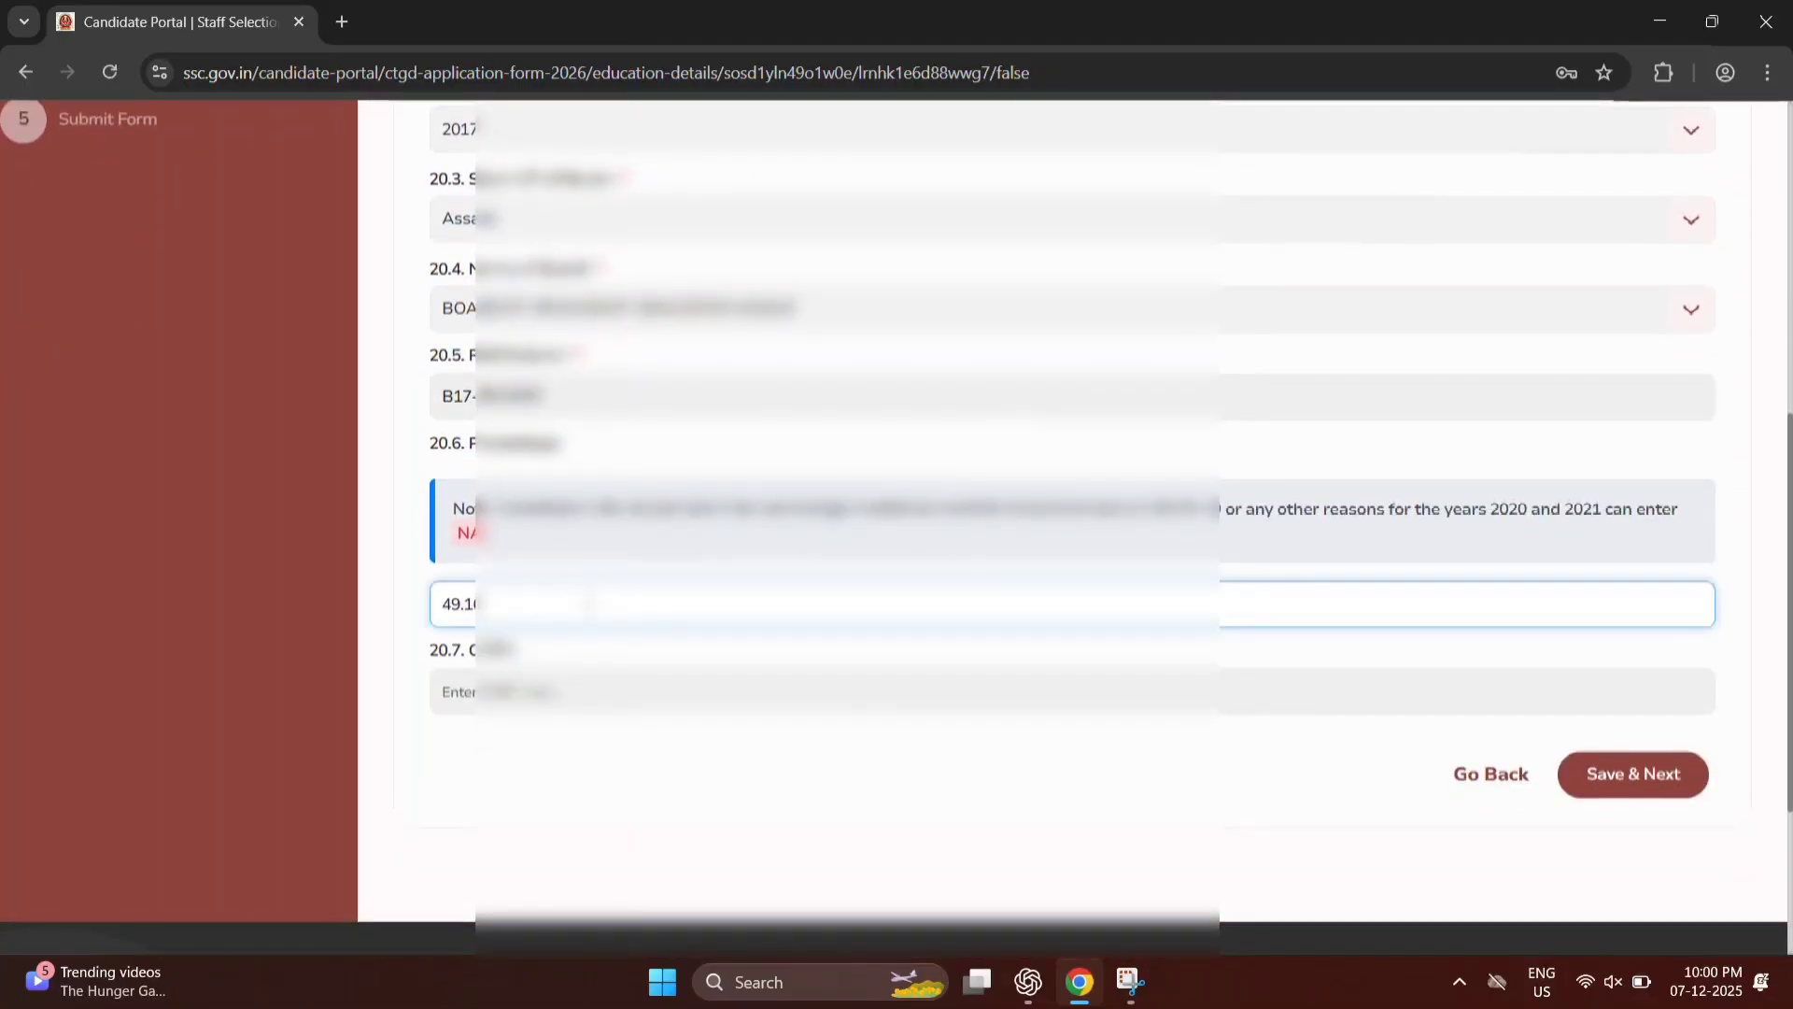
left_click(608, 700)
scroll(608, 700, "down", 1)
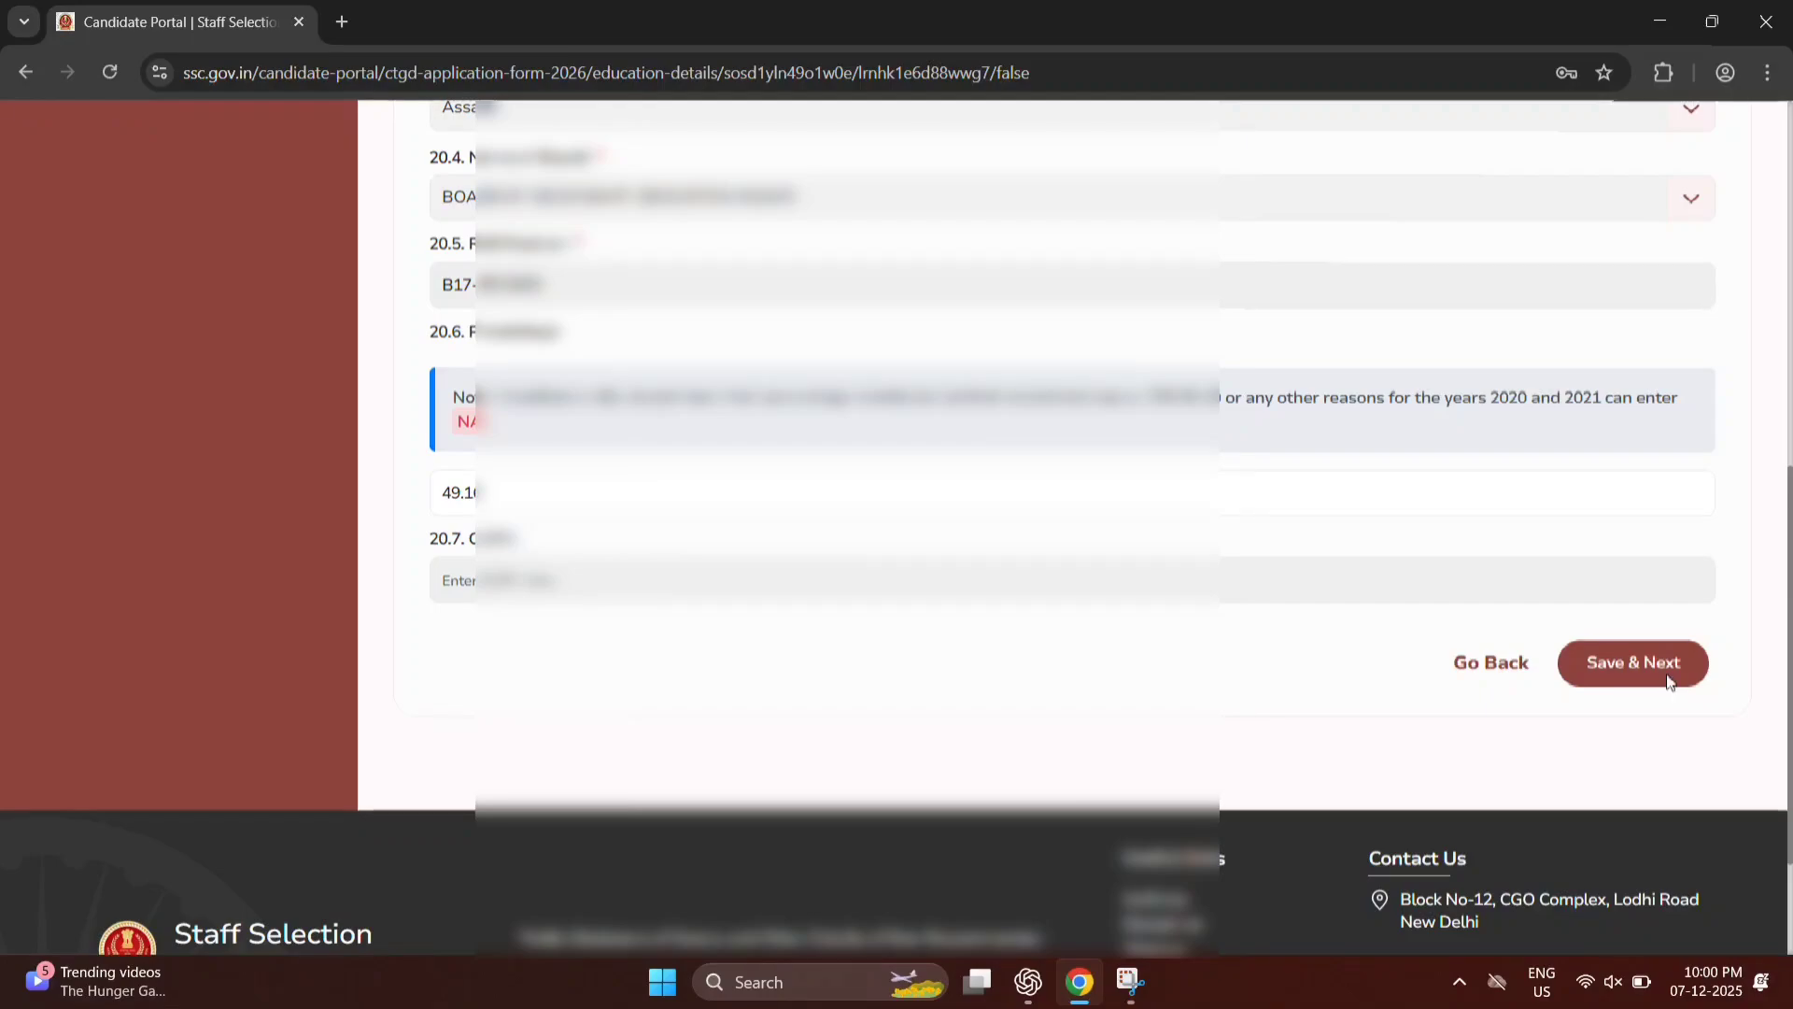
left_click(1669, 681)
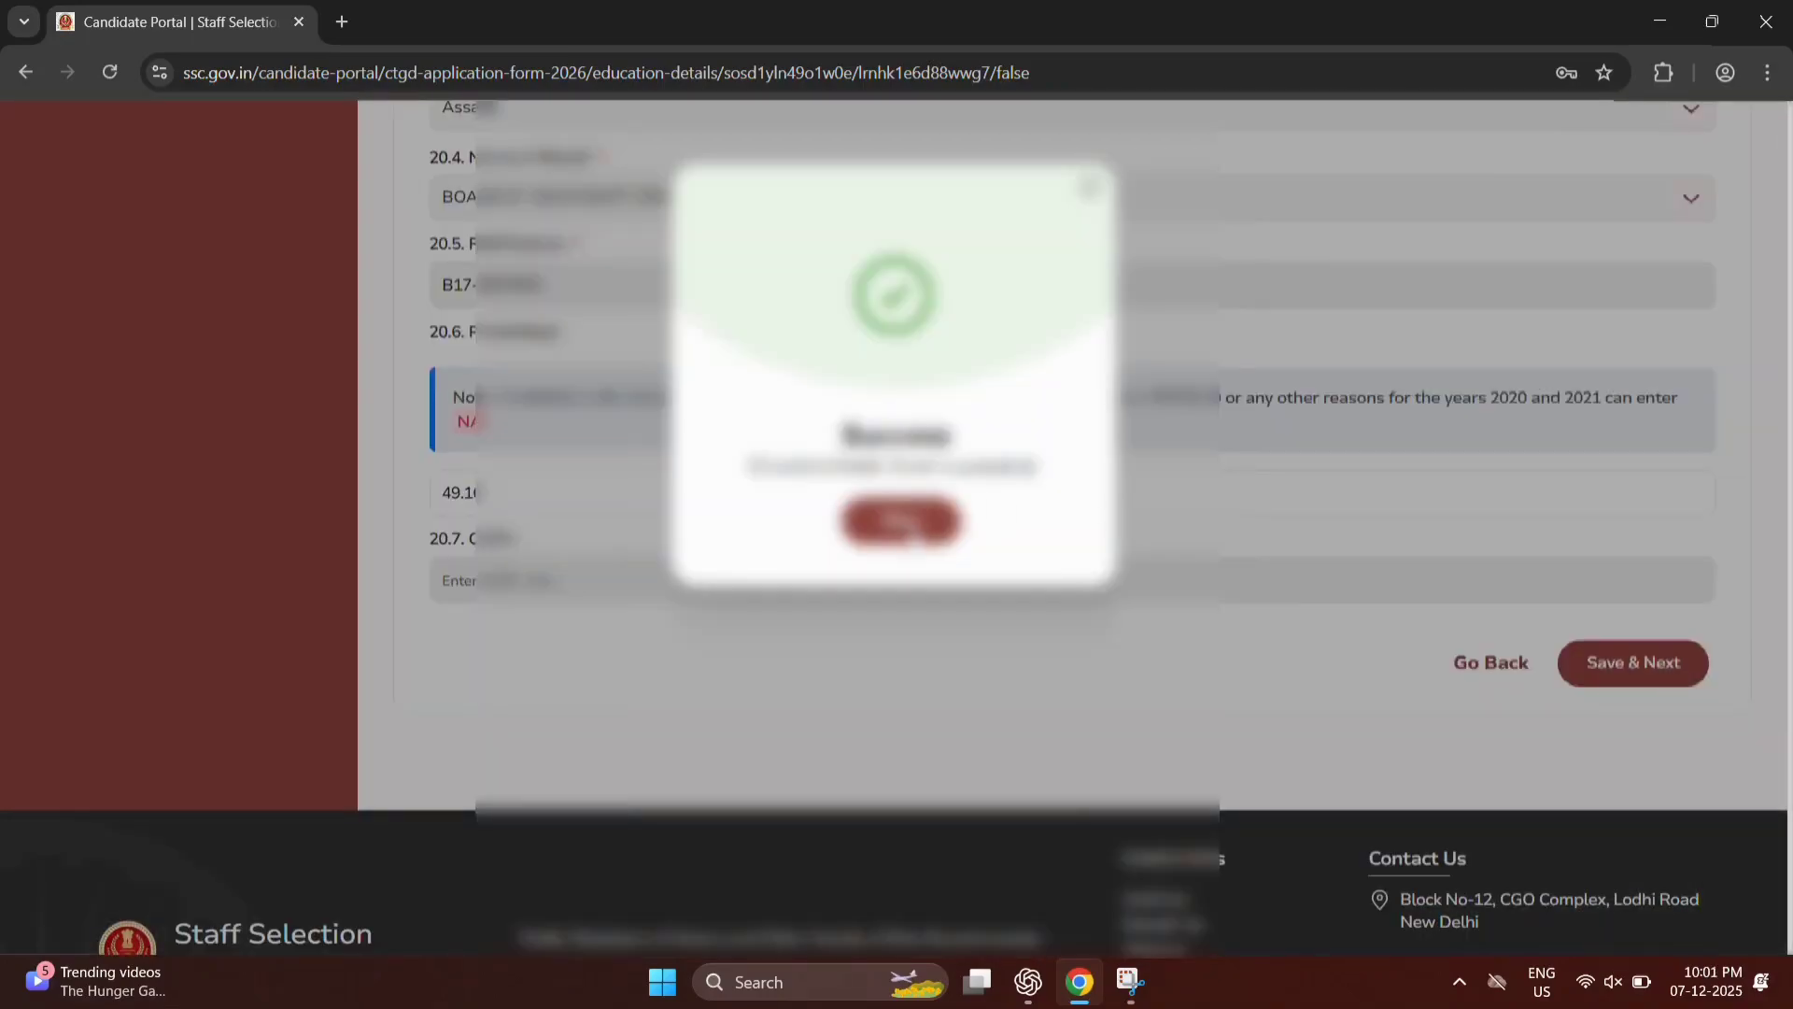
Step: Answer No to the ex-servicemen question and choose age relaxation code 01 - SC/ST
left_click(906, 528)
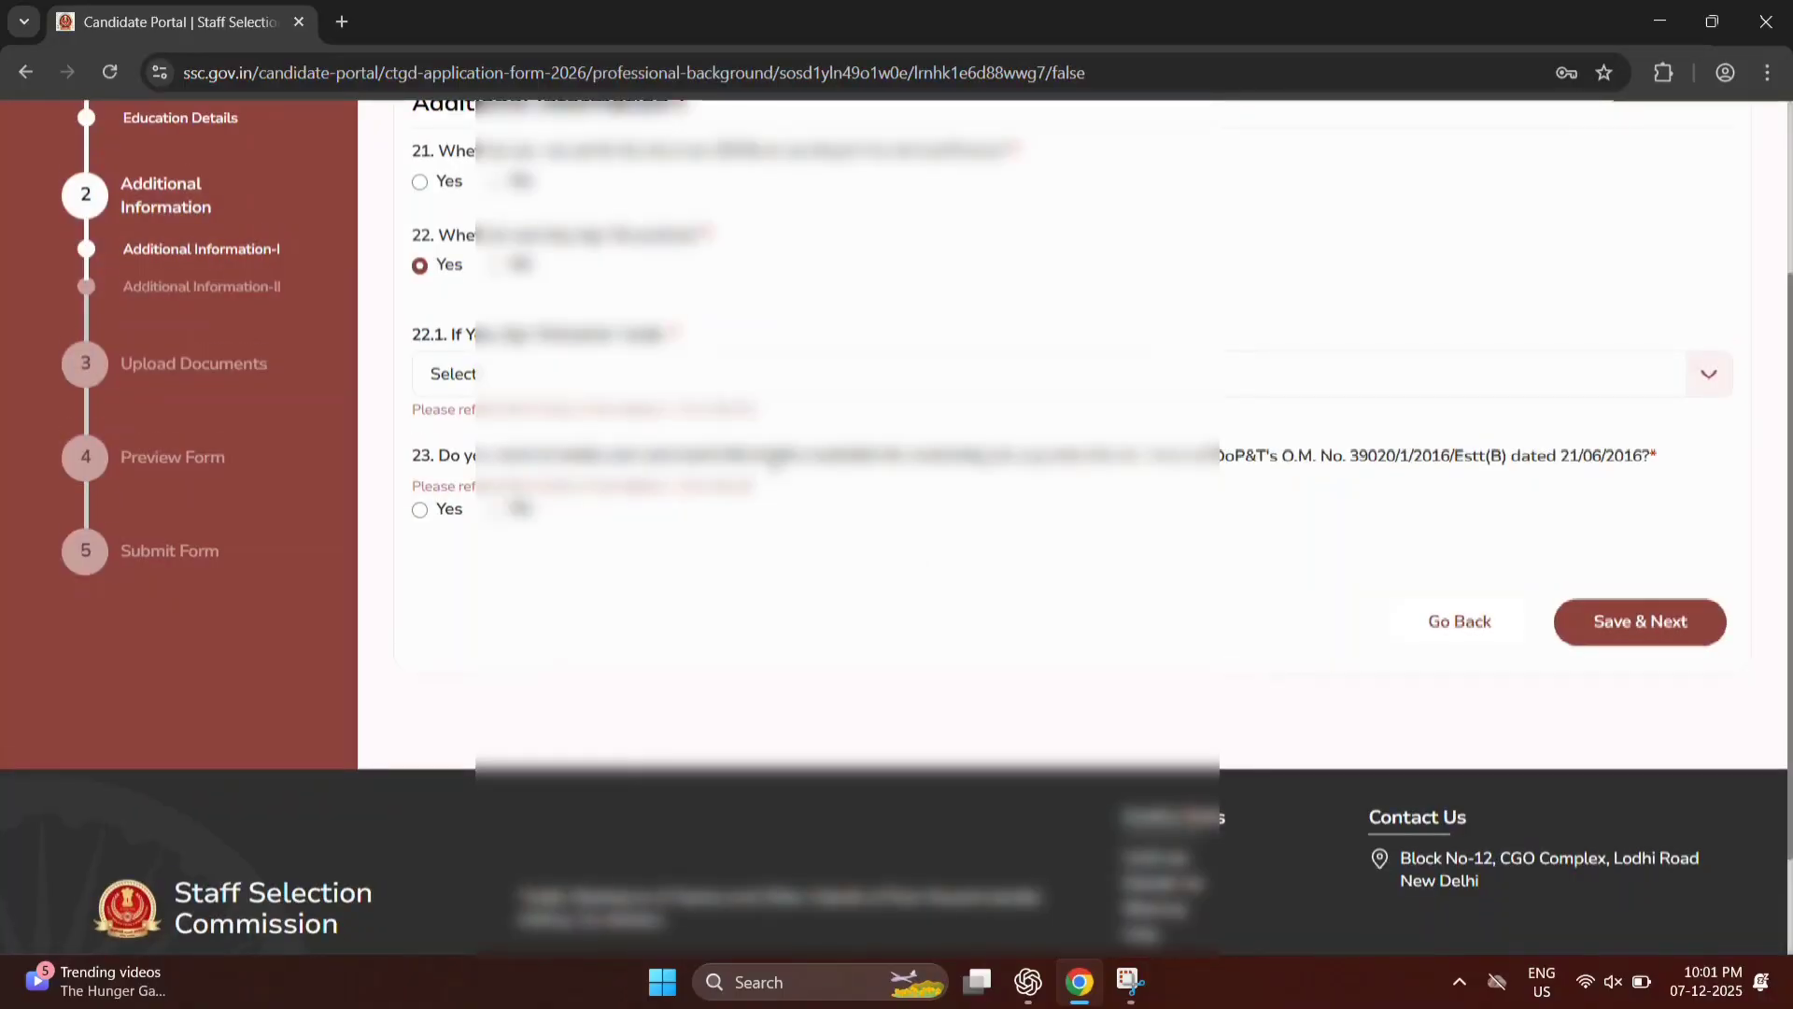
scroll(762, 454, "up", 3)
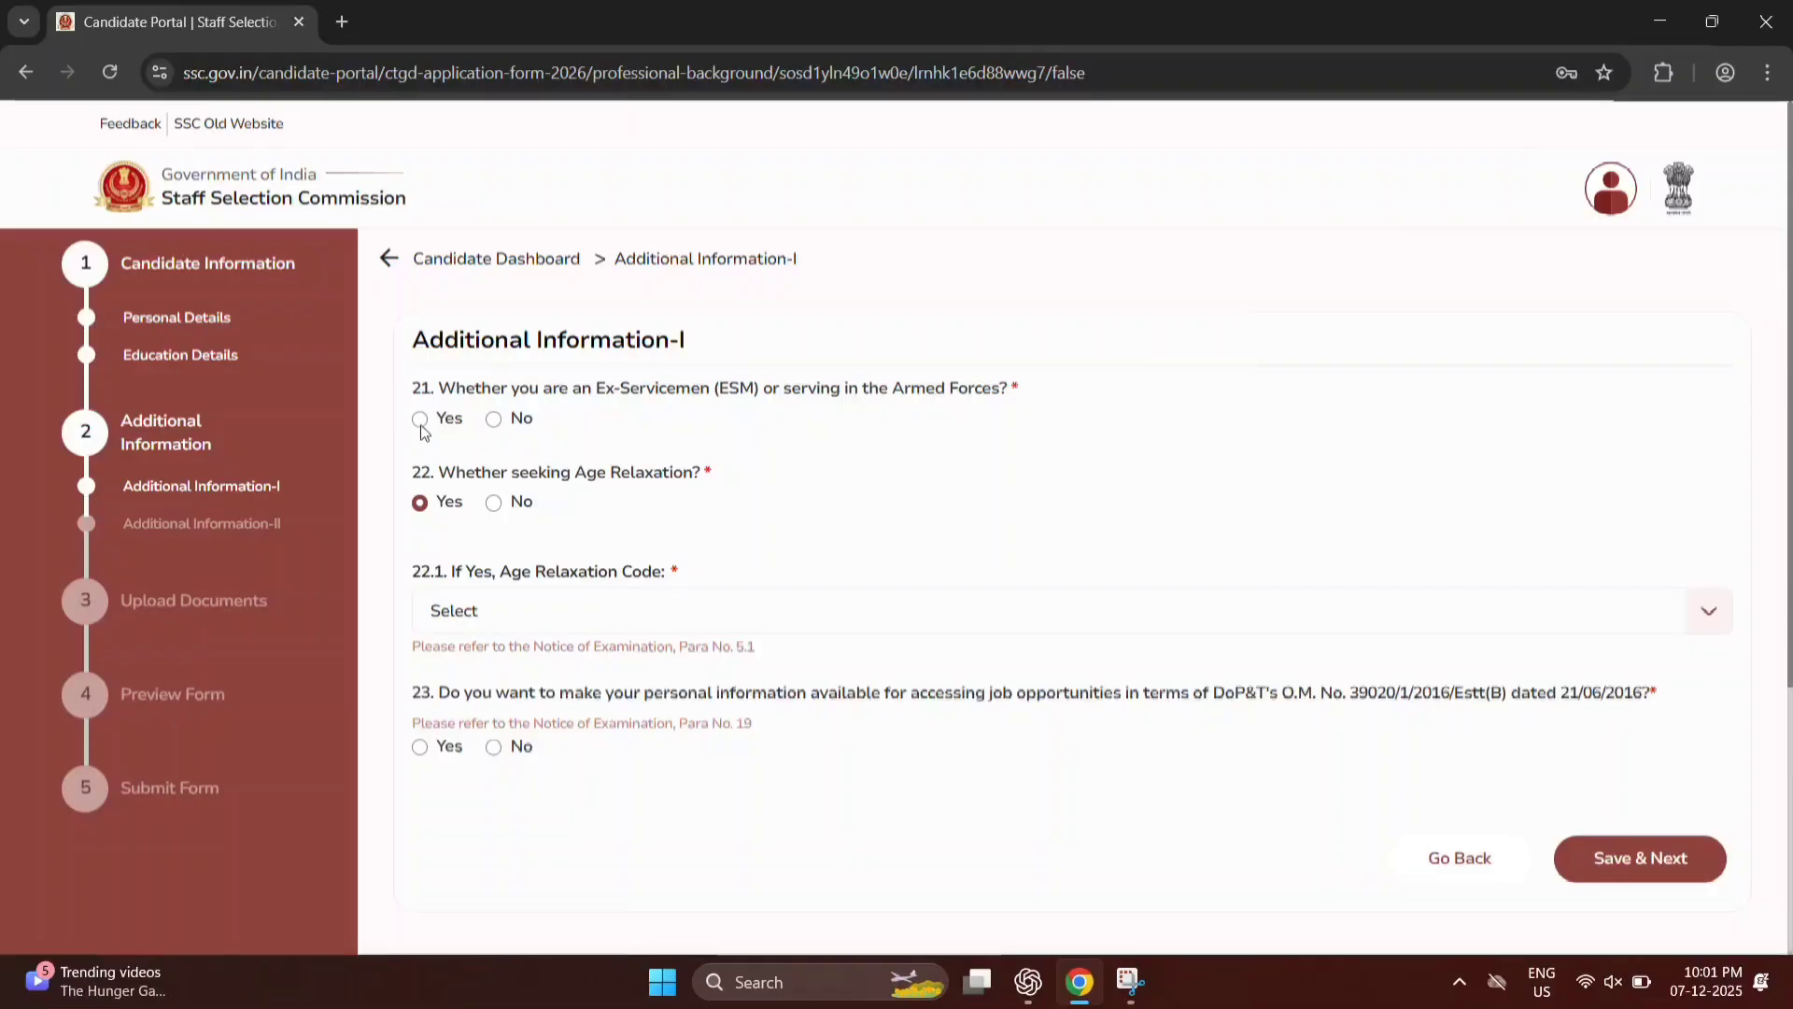
left_click(495, 420)
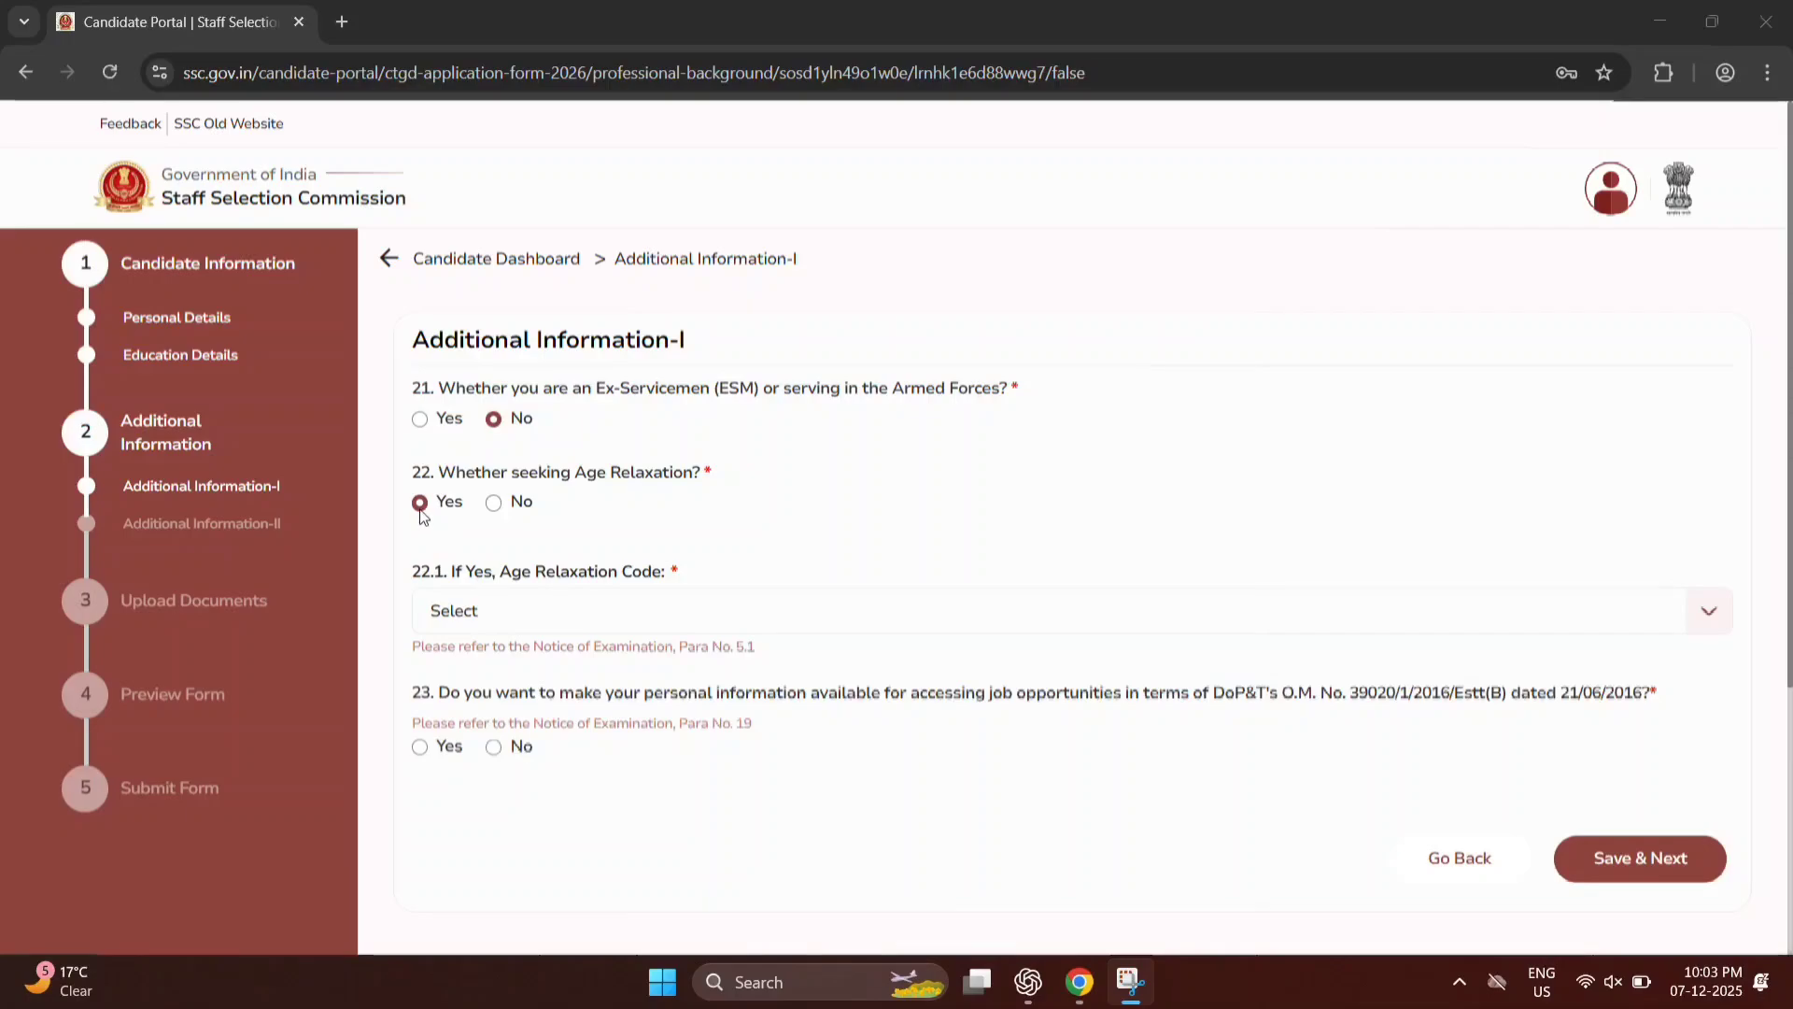
left_click(420, 507)
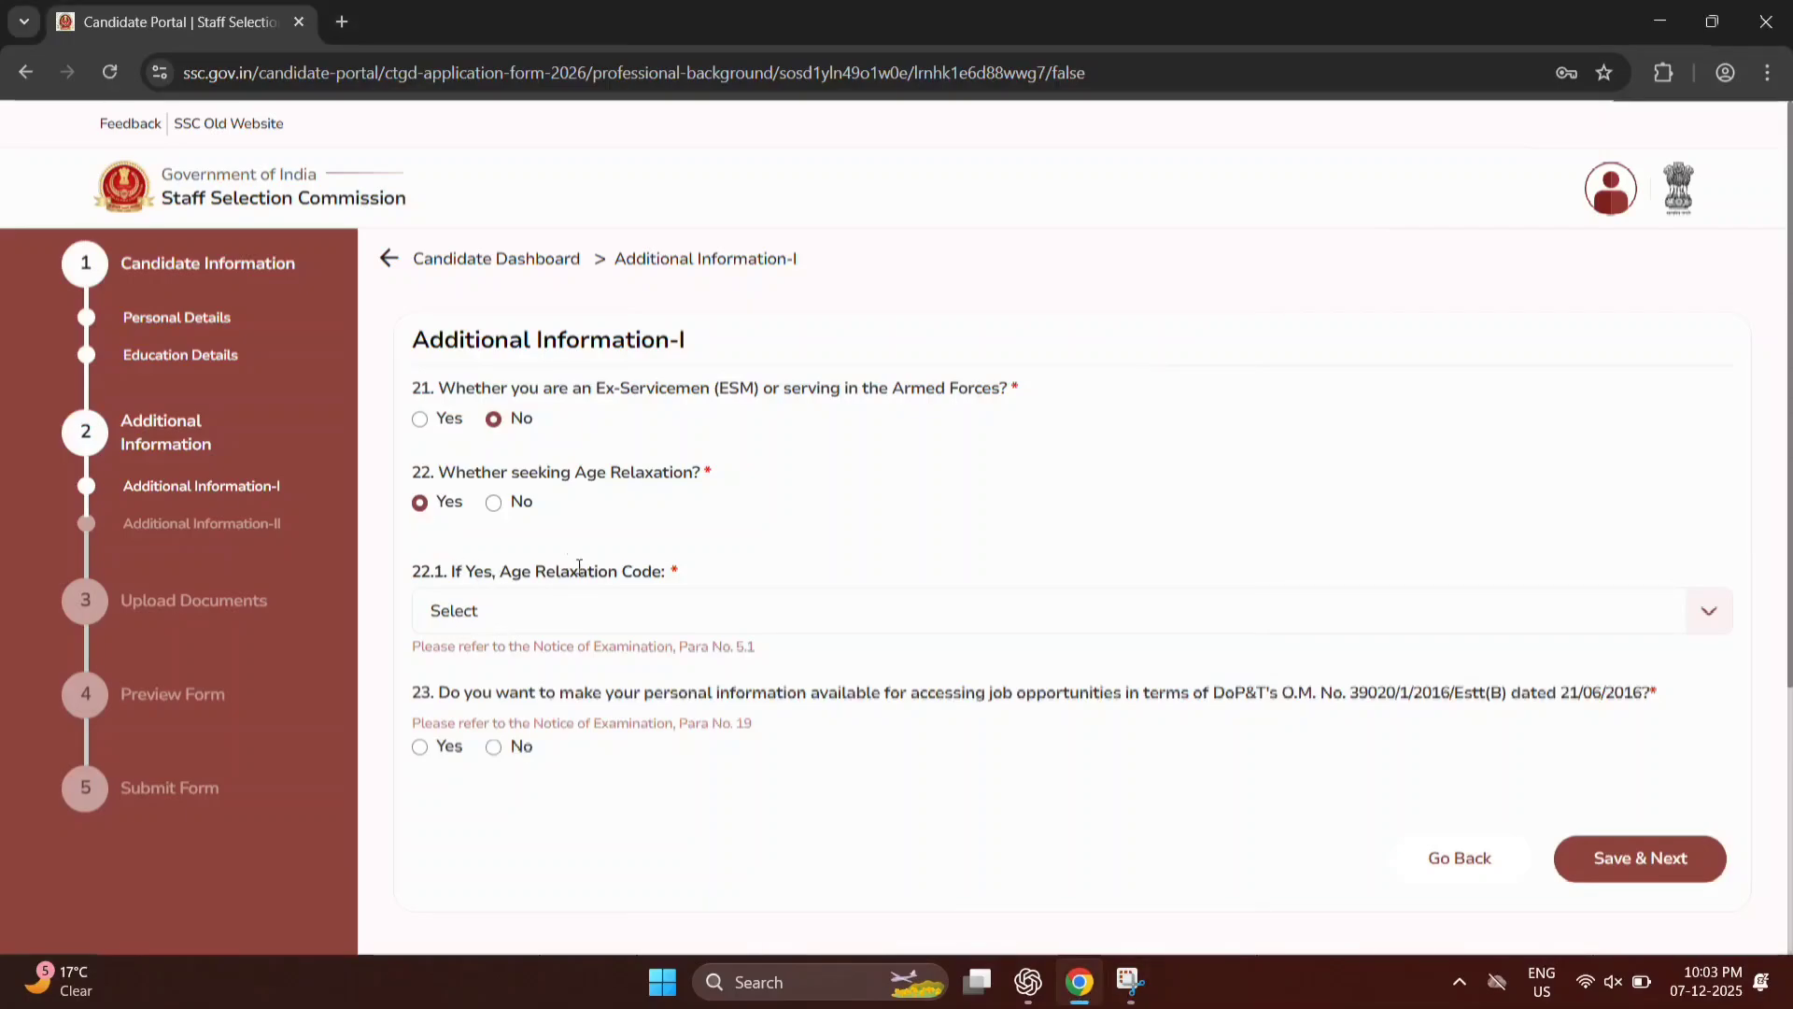
left_click(612, 609)
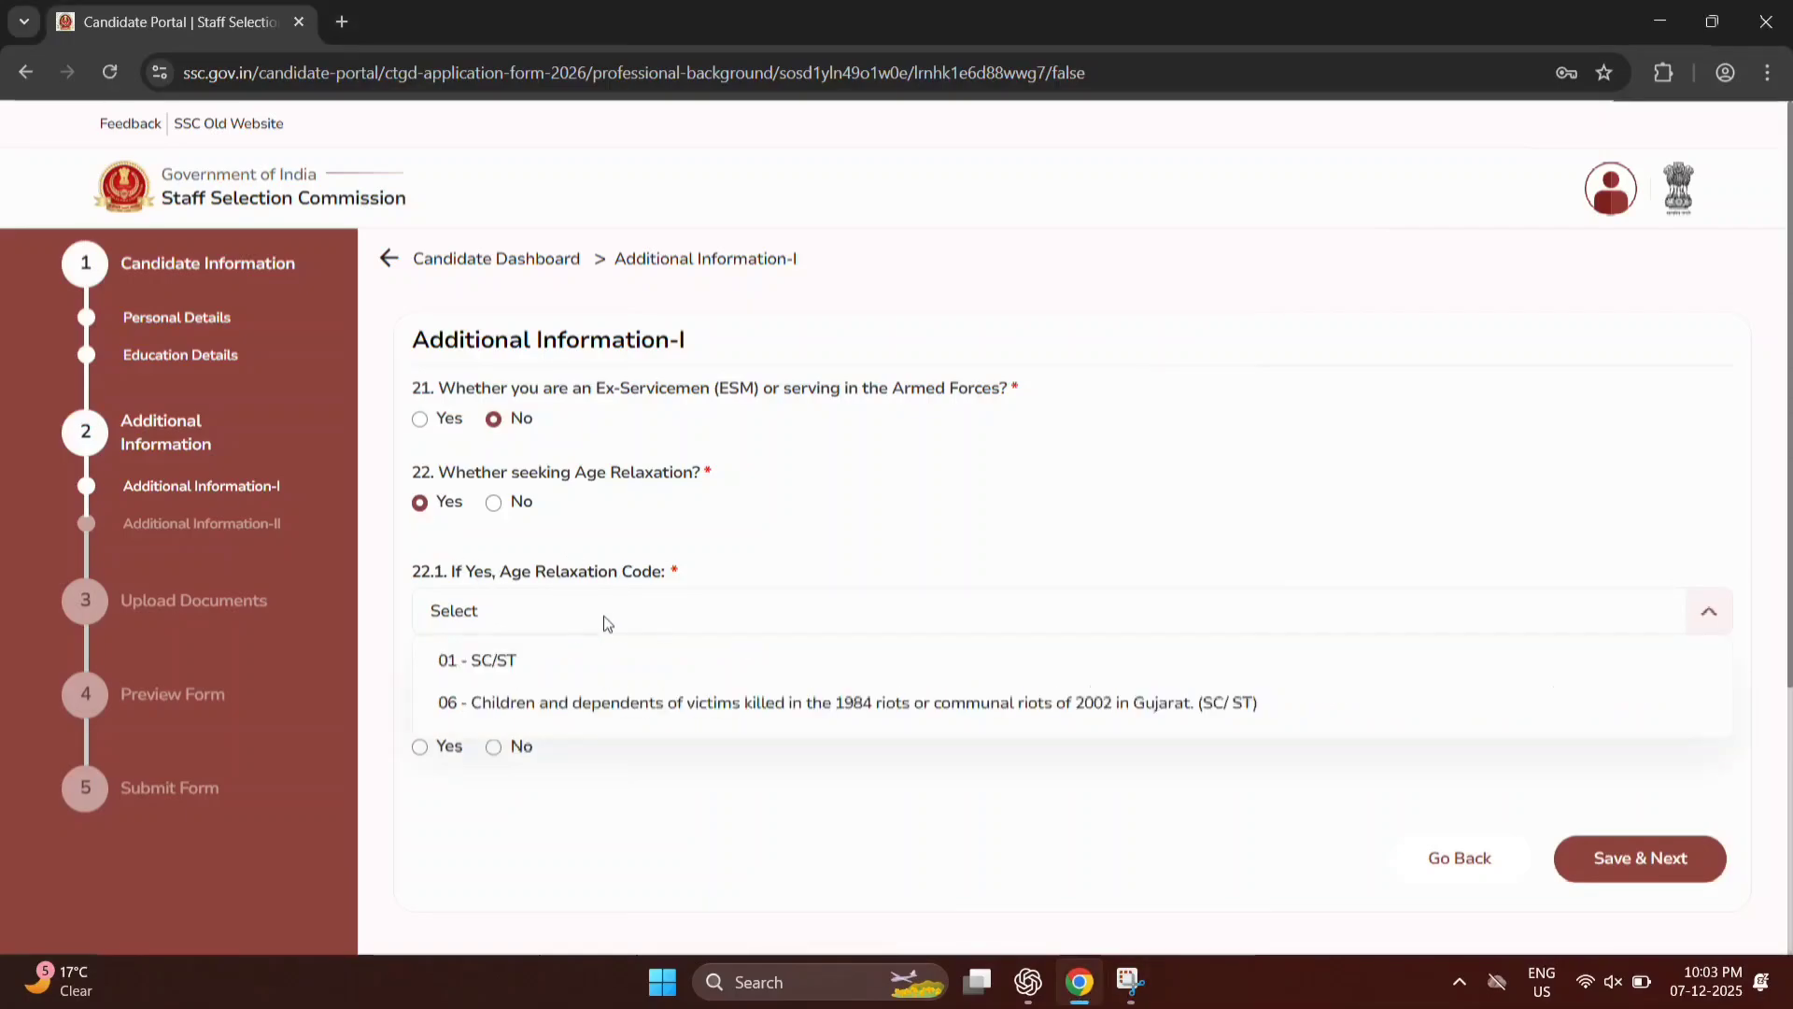
left_click(544, 663)
Step: Save Additional Information-I and acknowledge the confirmation
scroll(544, 663, "down", 1)
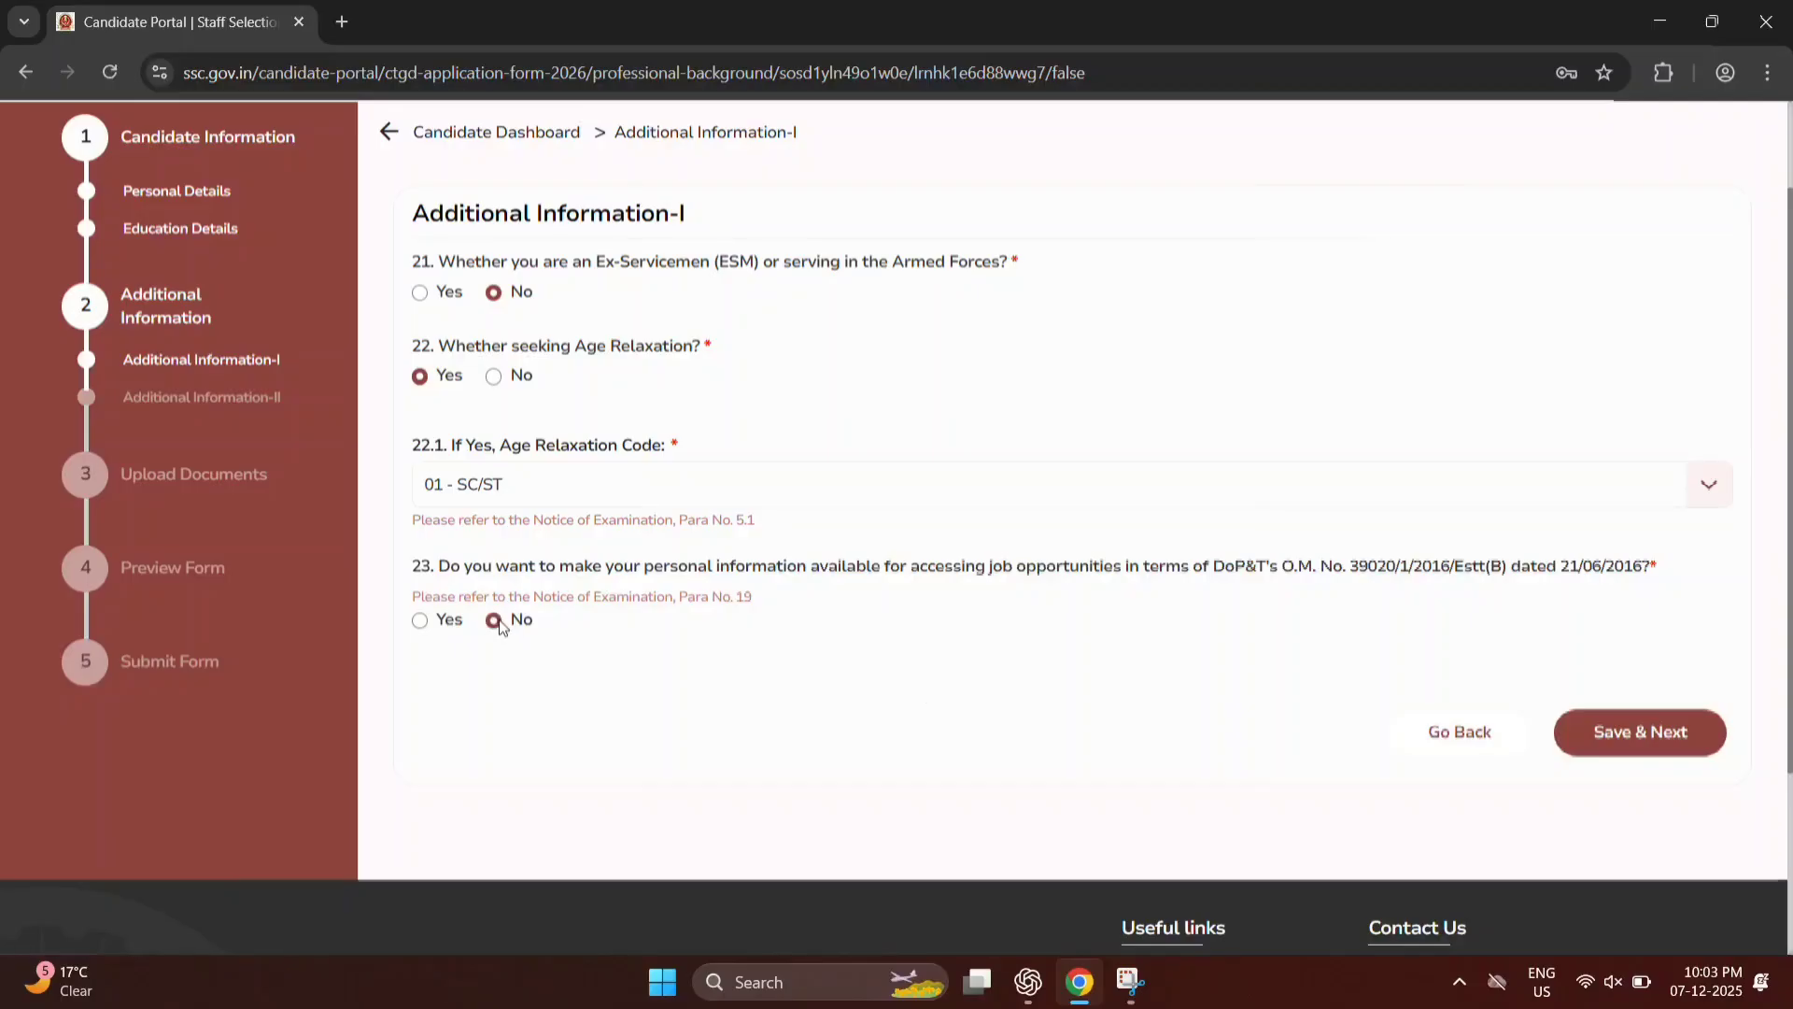
left_click(1644, 739)
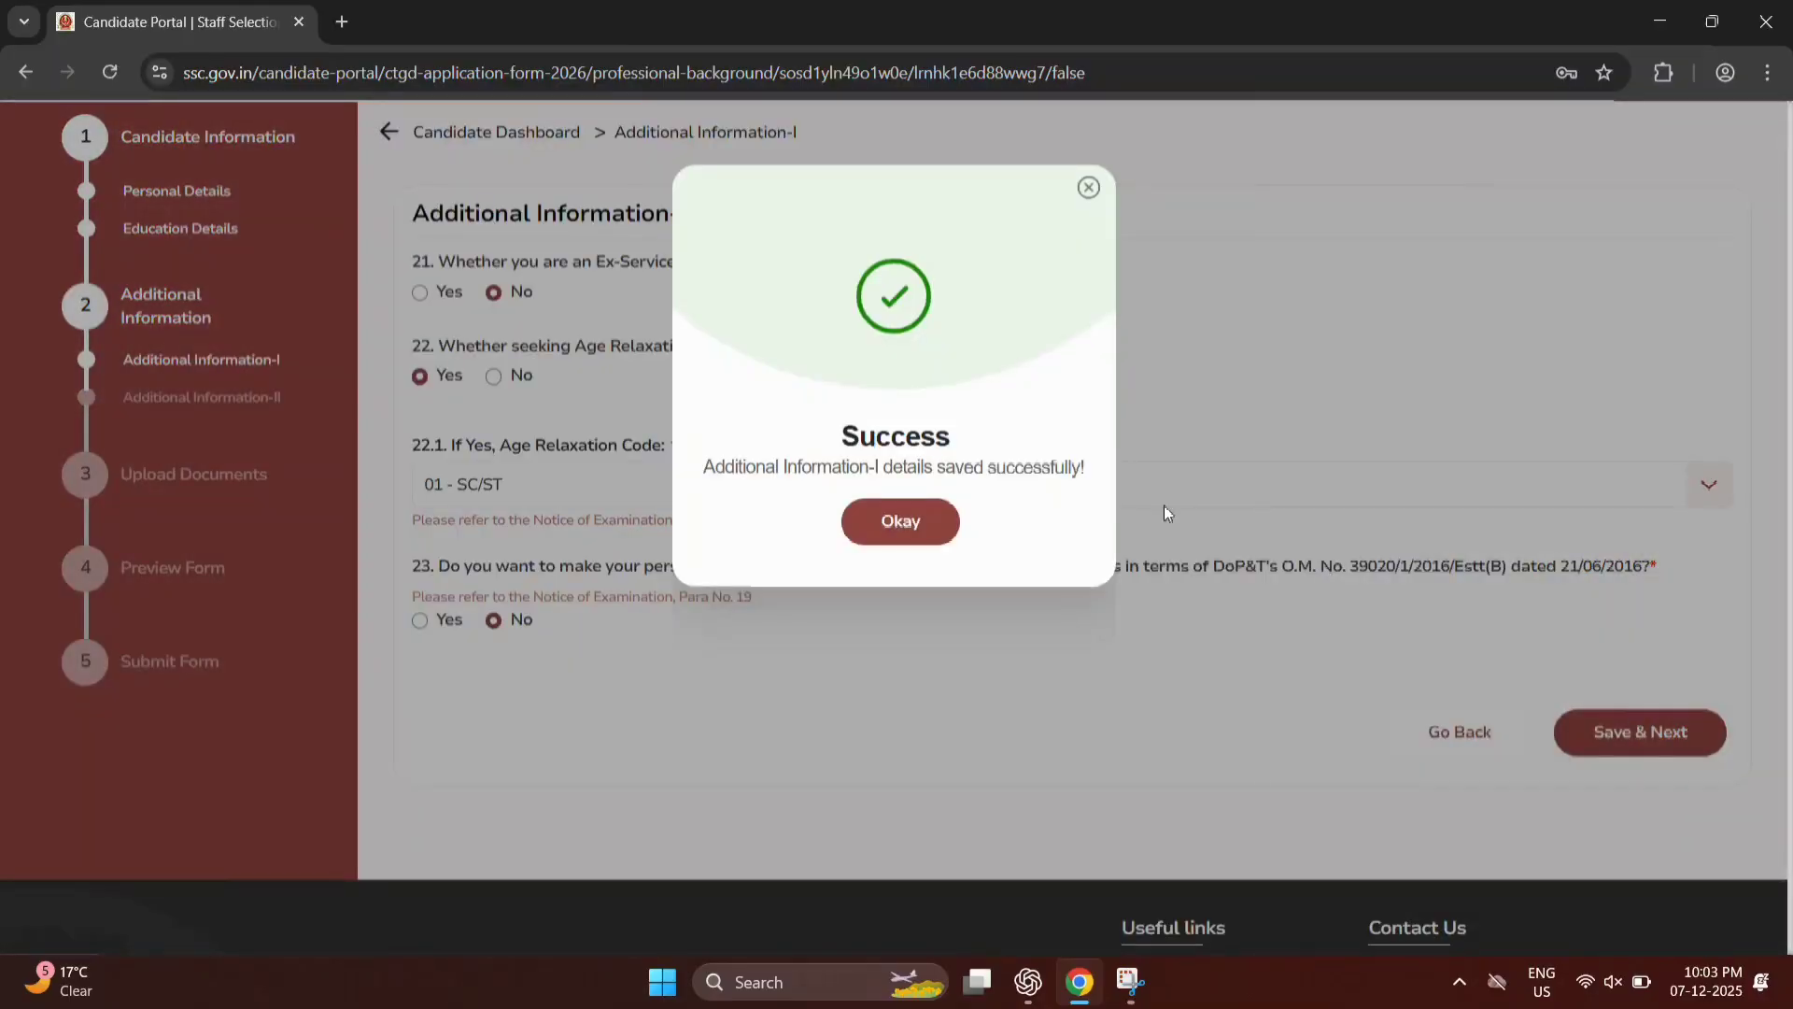
left_click(902, 523)
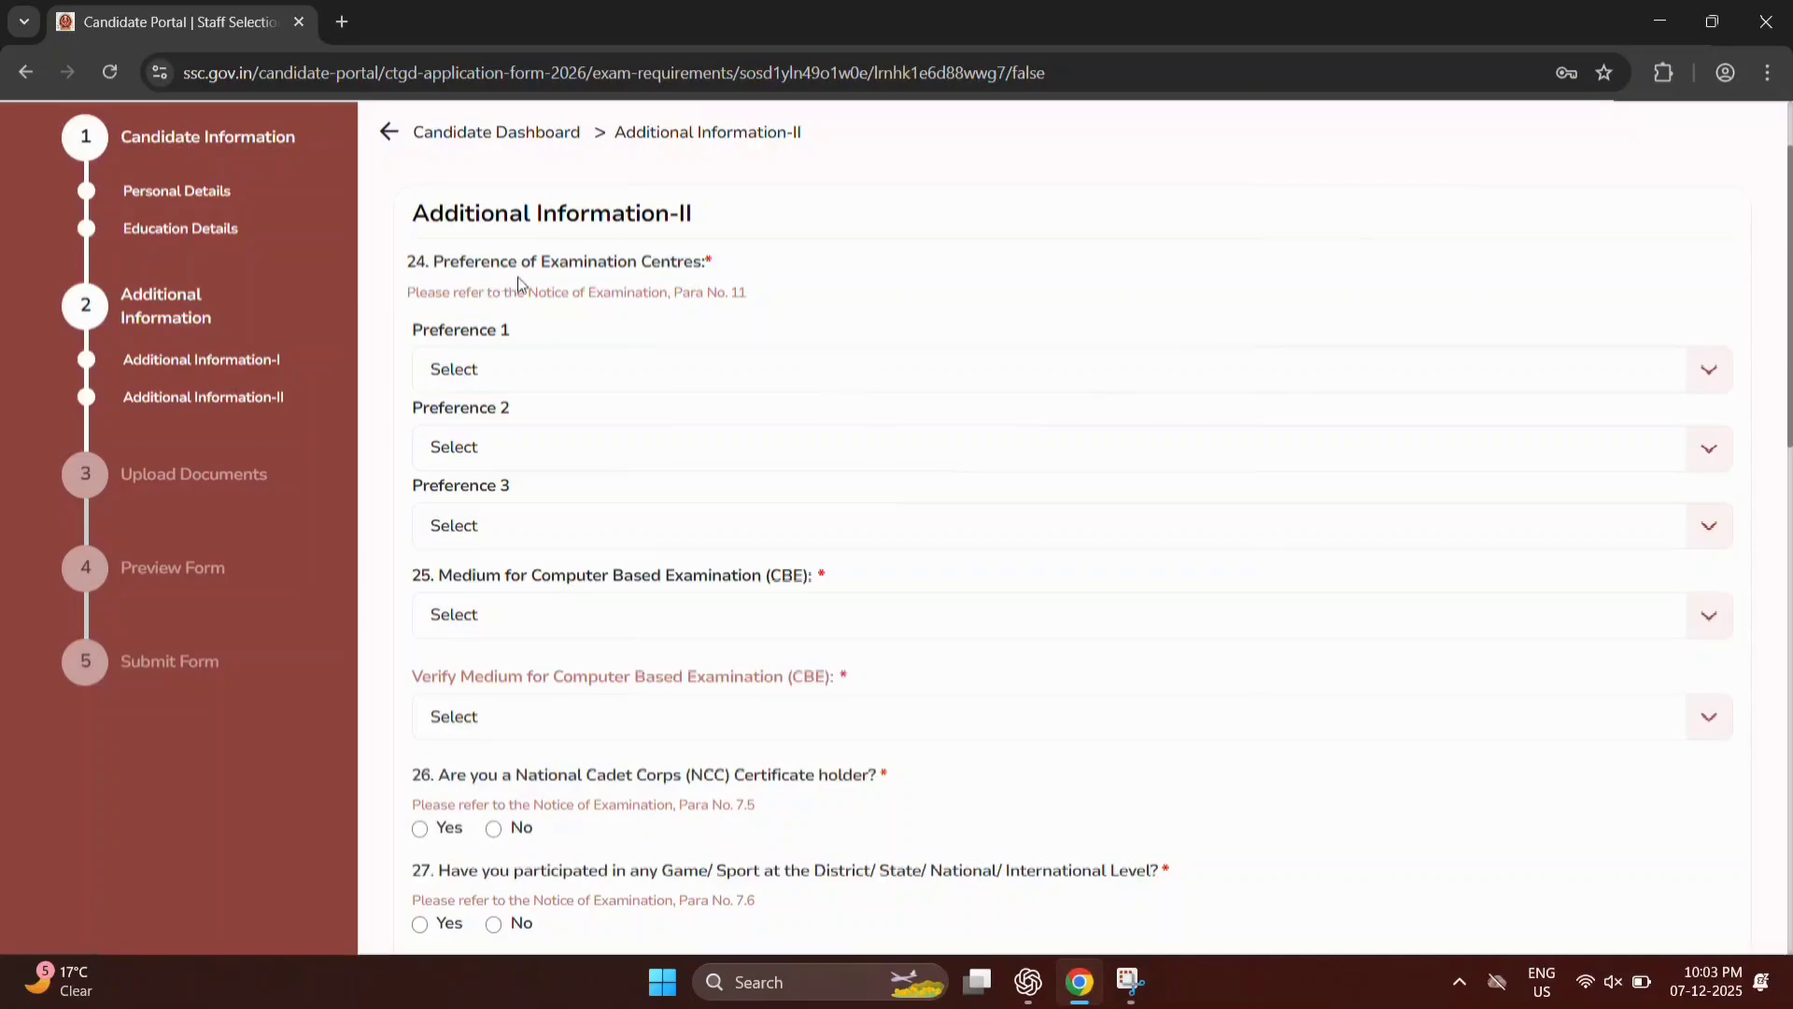
Step: Choose NER-Guwahati (Dispur), NER-Shillong and NER-Tejpur as exam centre preferences 1–3
left_click(530, 374)
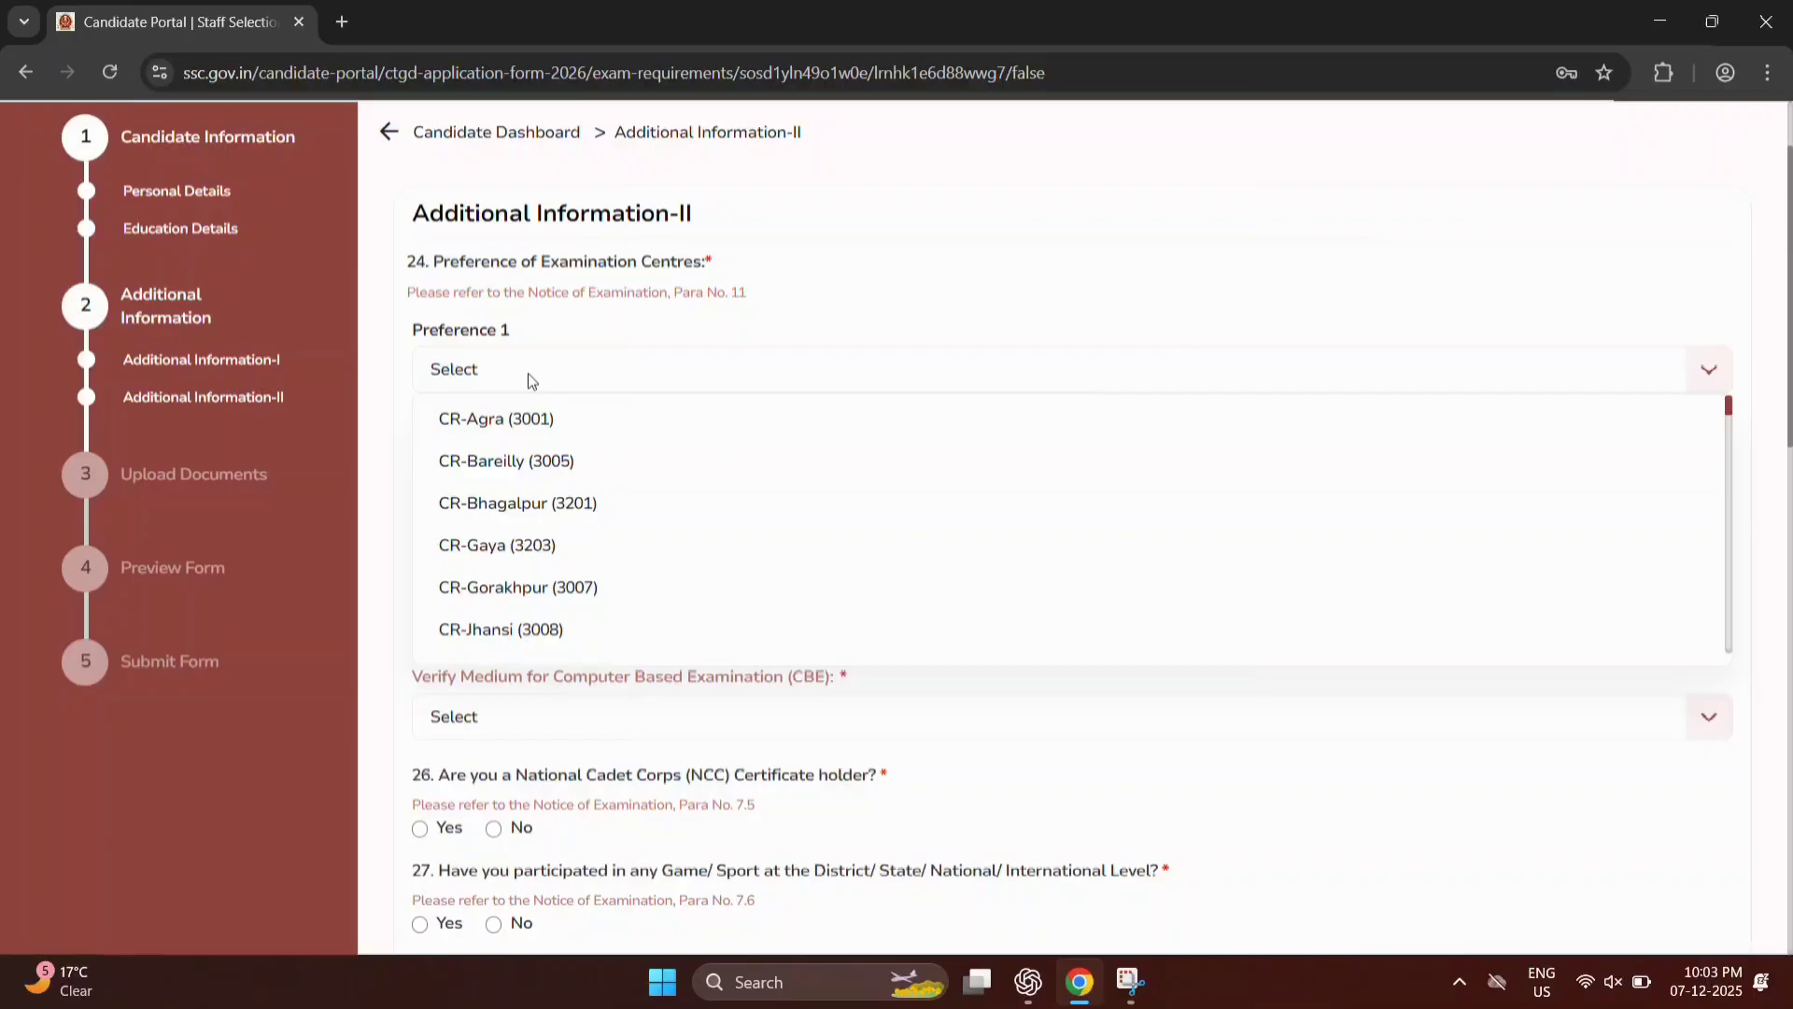
scroll(512, 626, "down", 1)
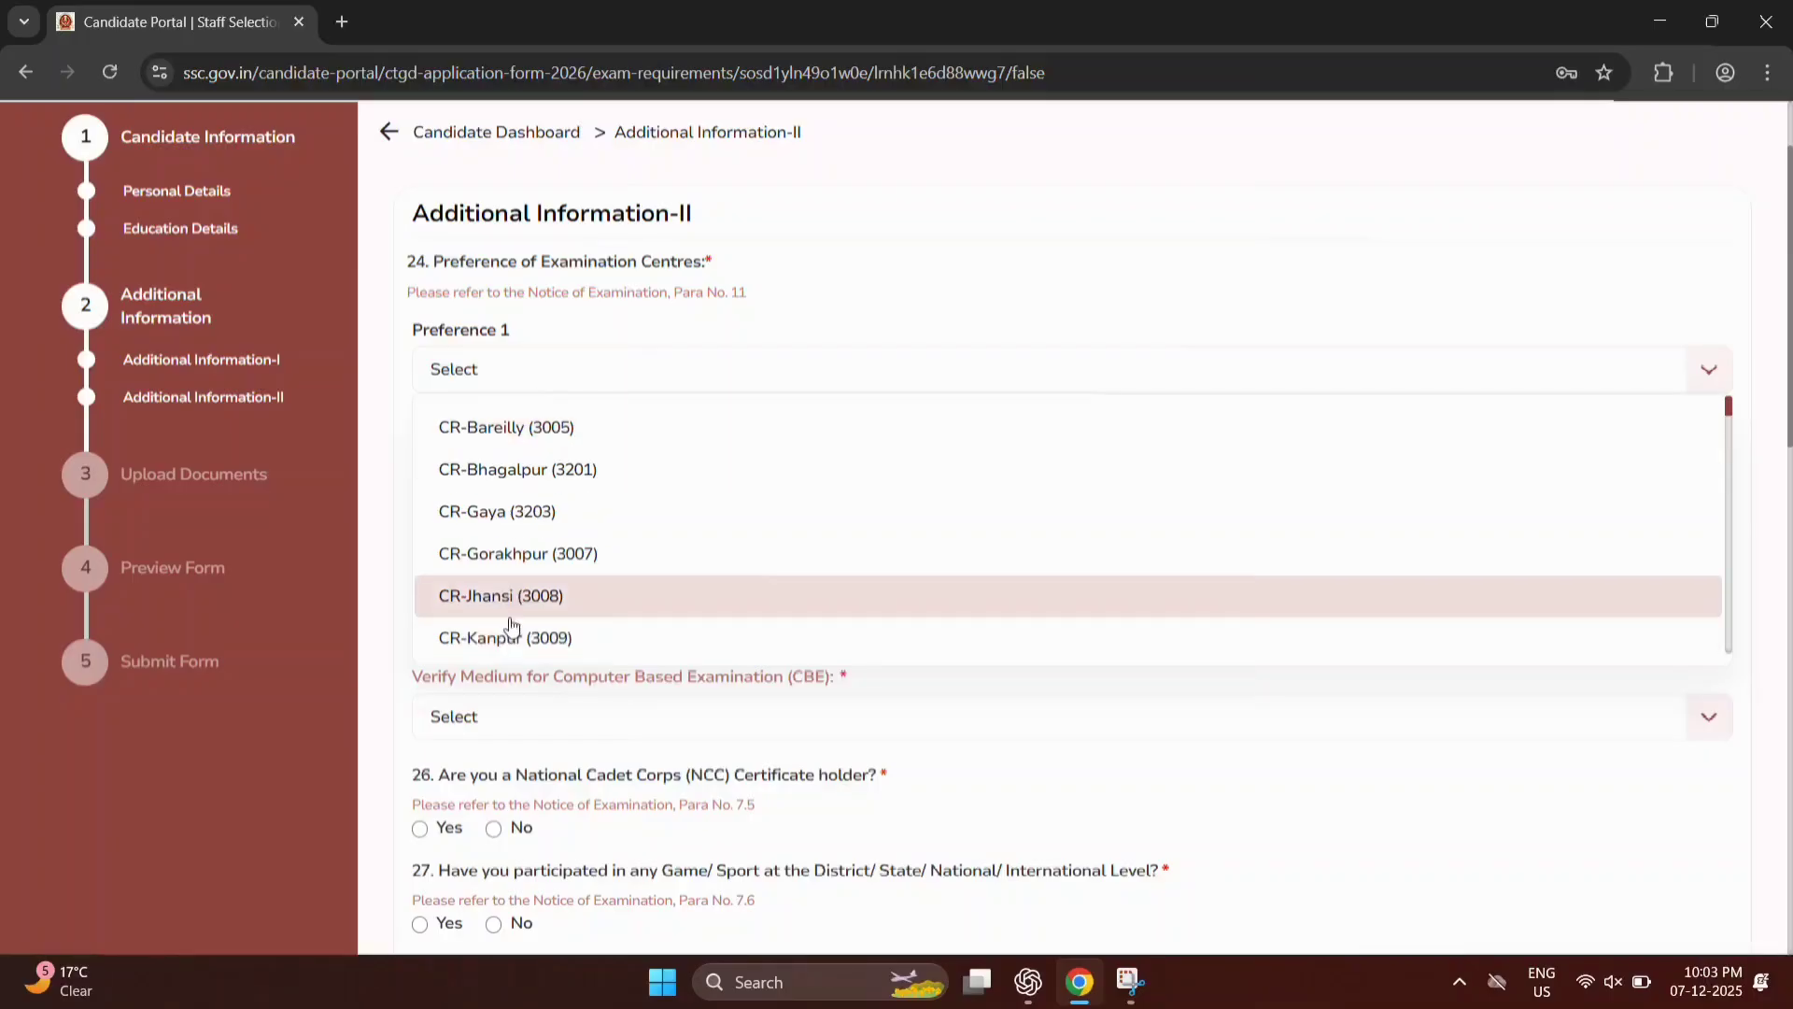
scroll(512, 626, "down", 5)
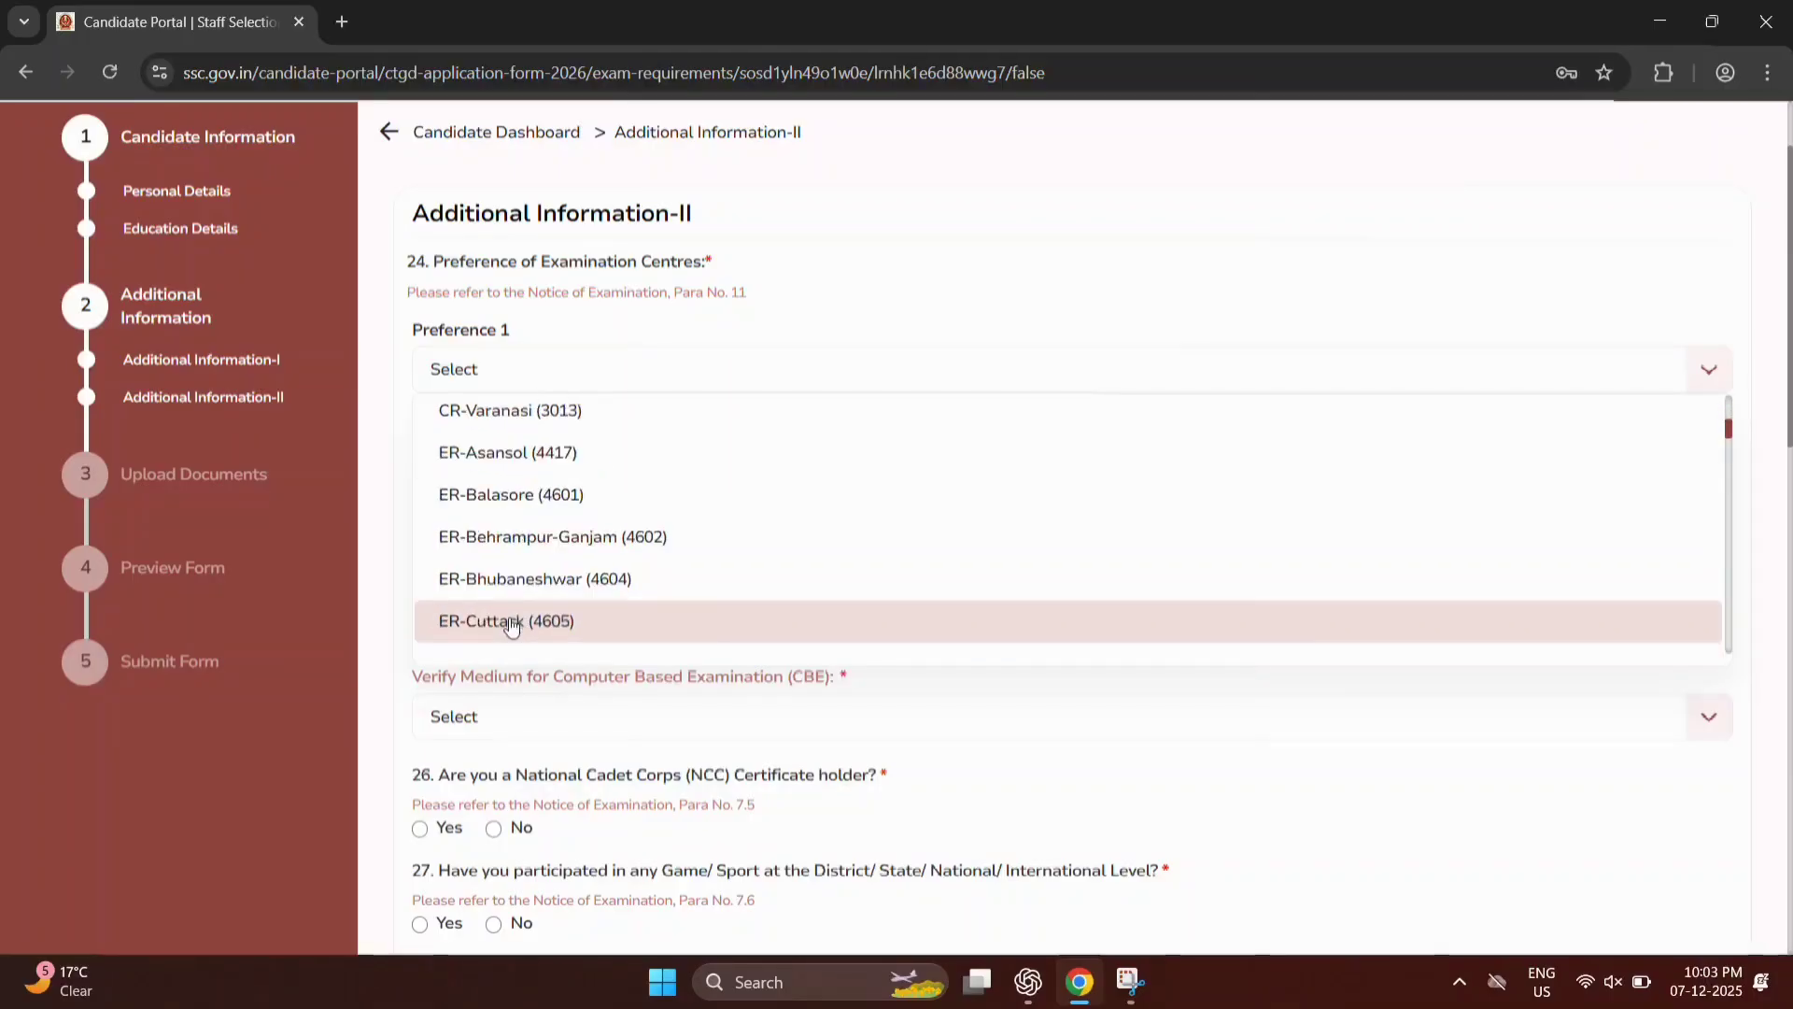
scroll(512, 626, "down", 5)
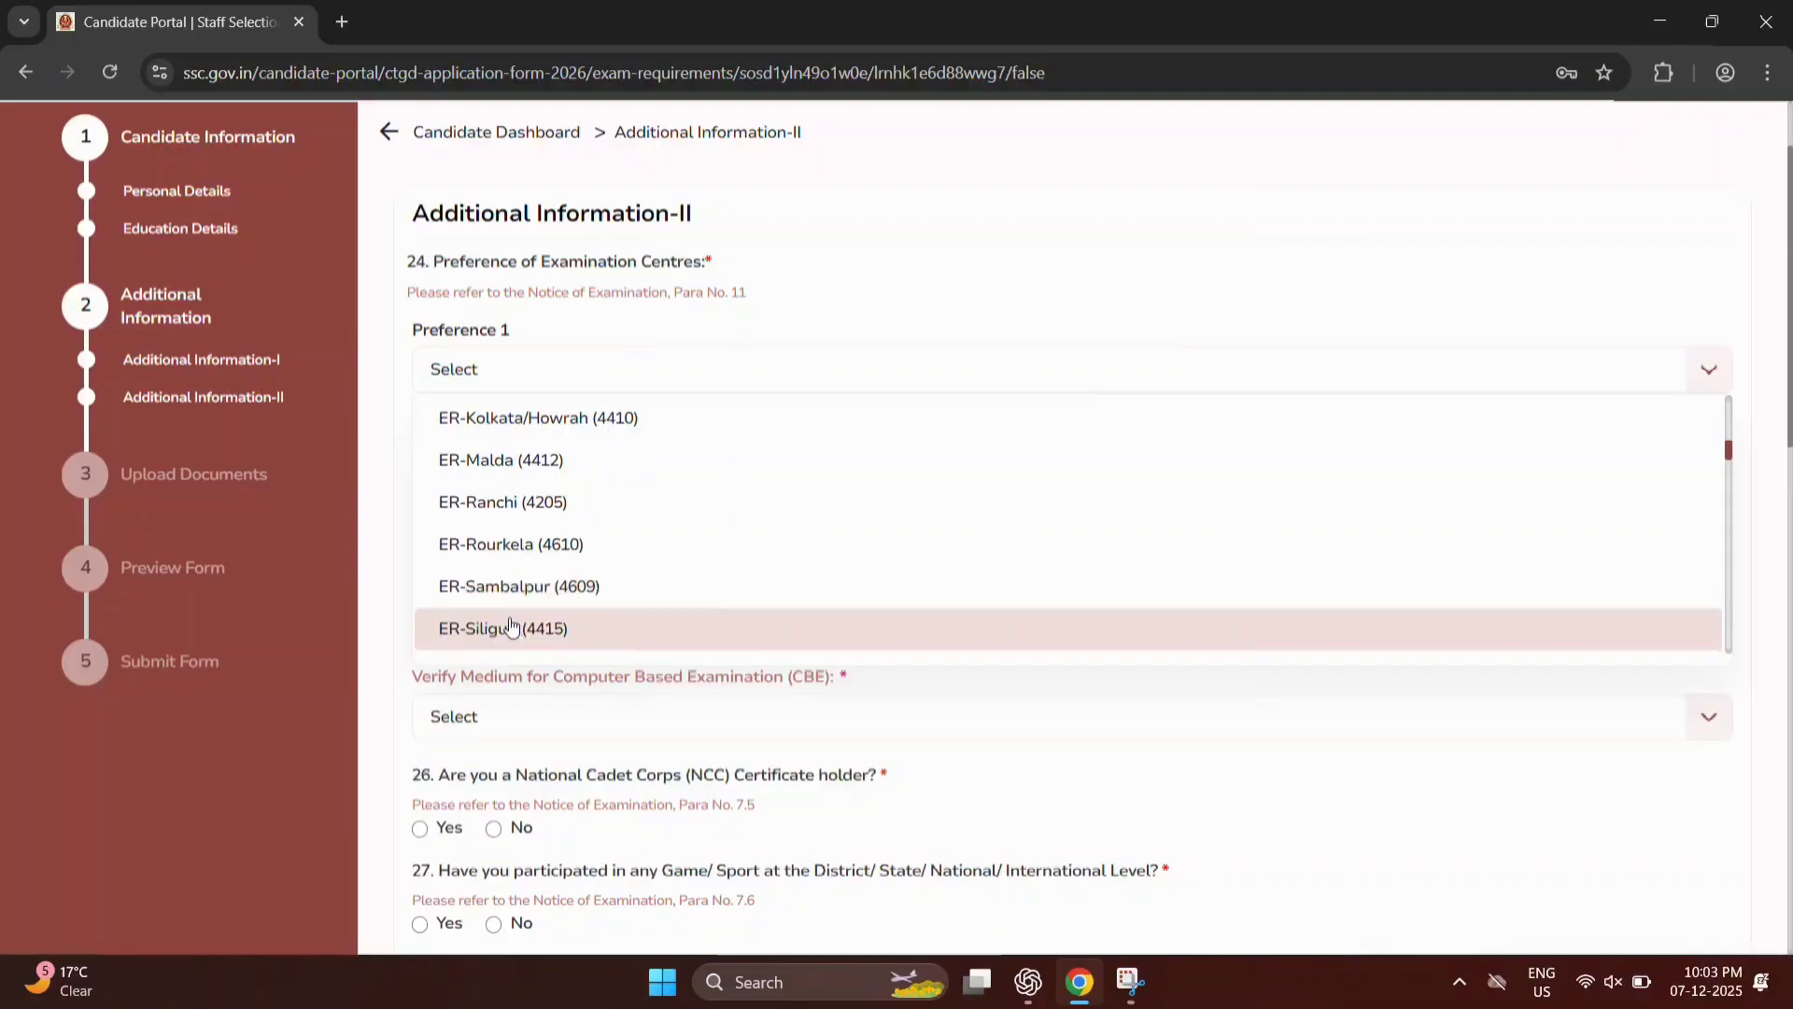
scroll(512, 626, "down", 5)
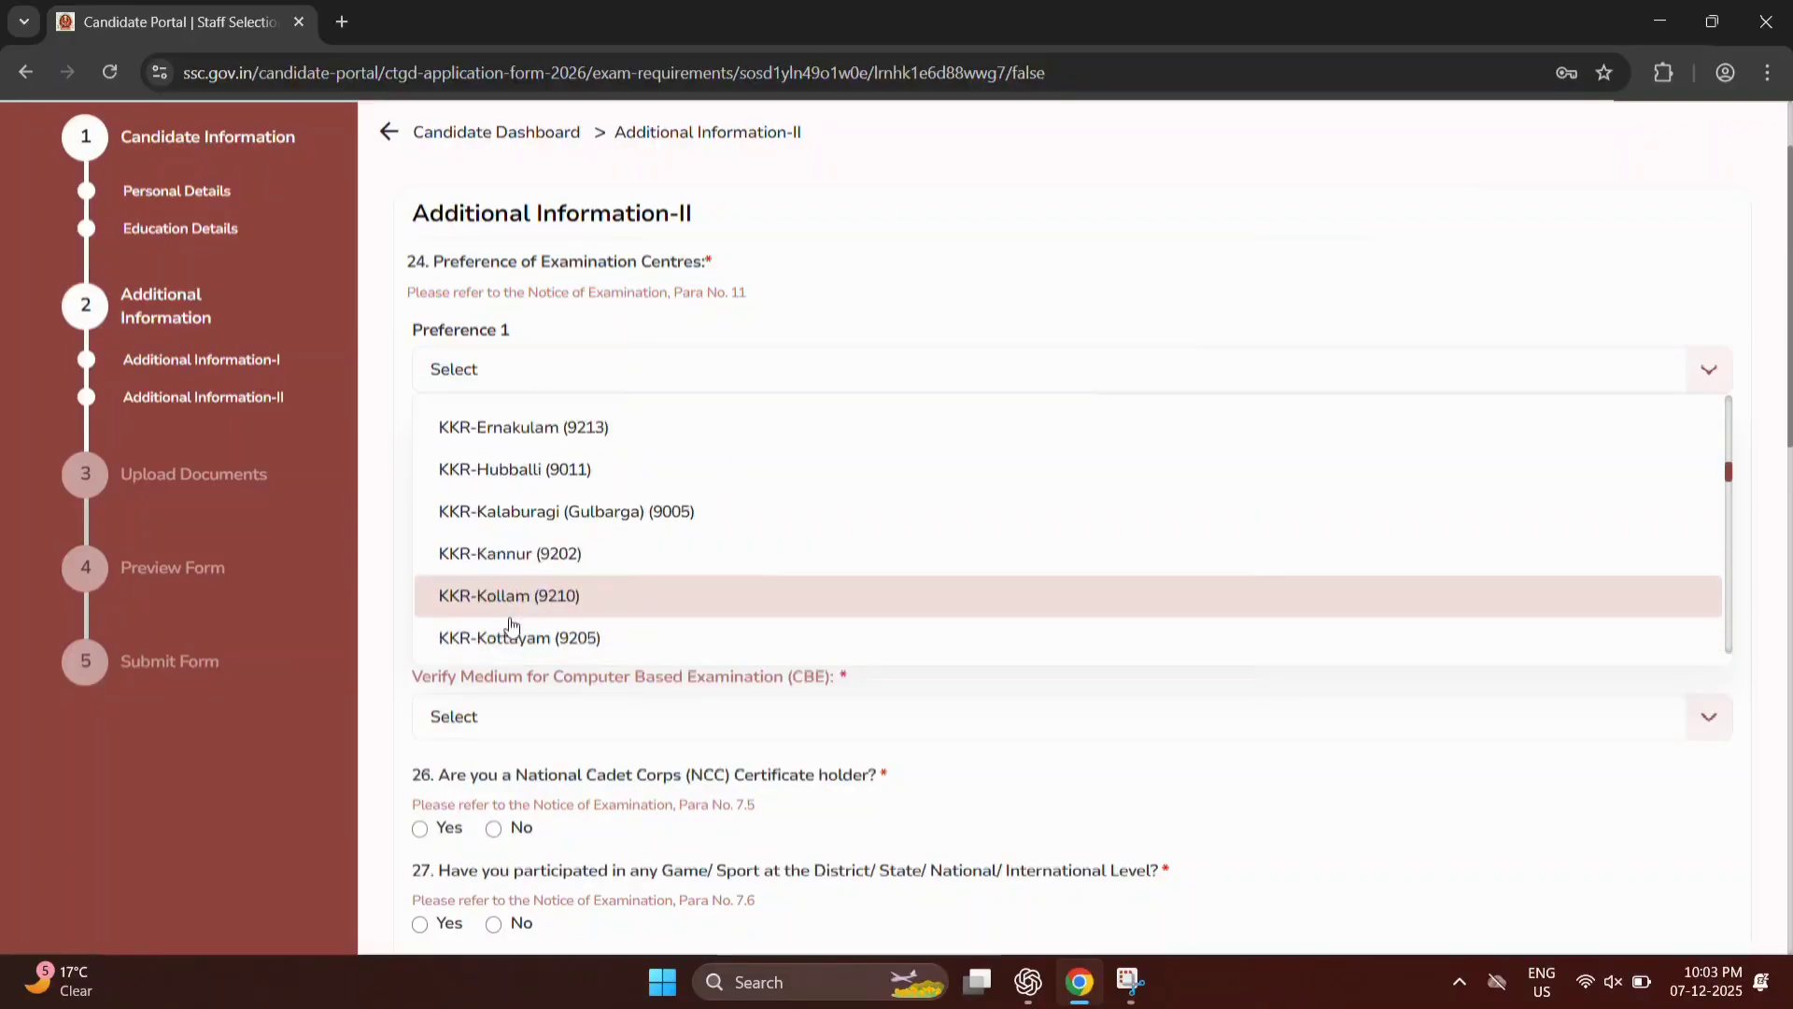
scroll(512, 626, "down", 5)
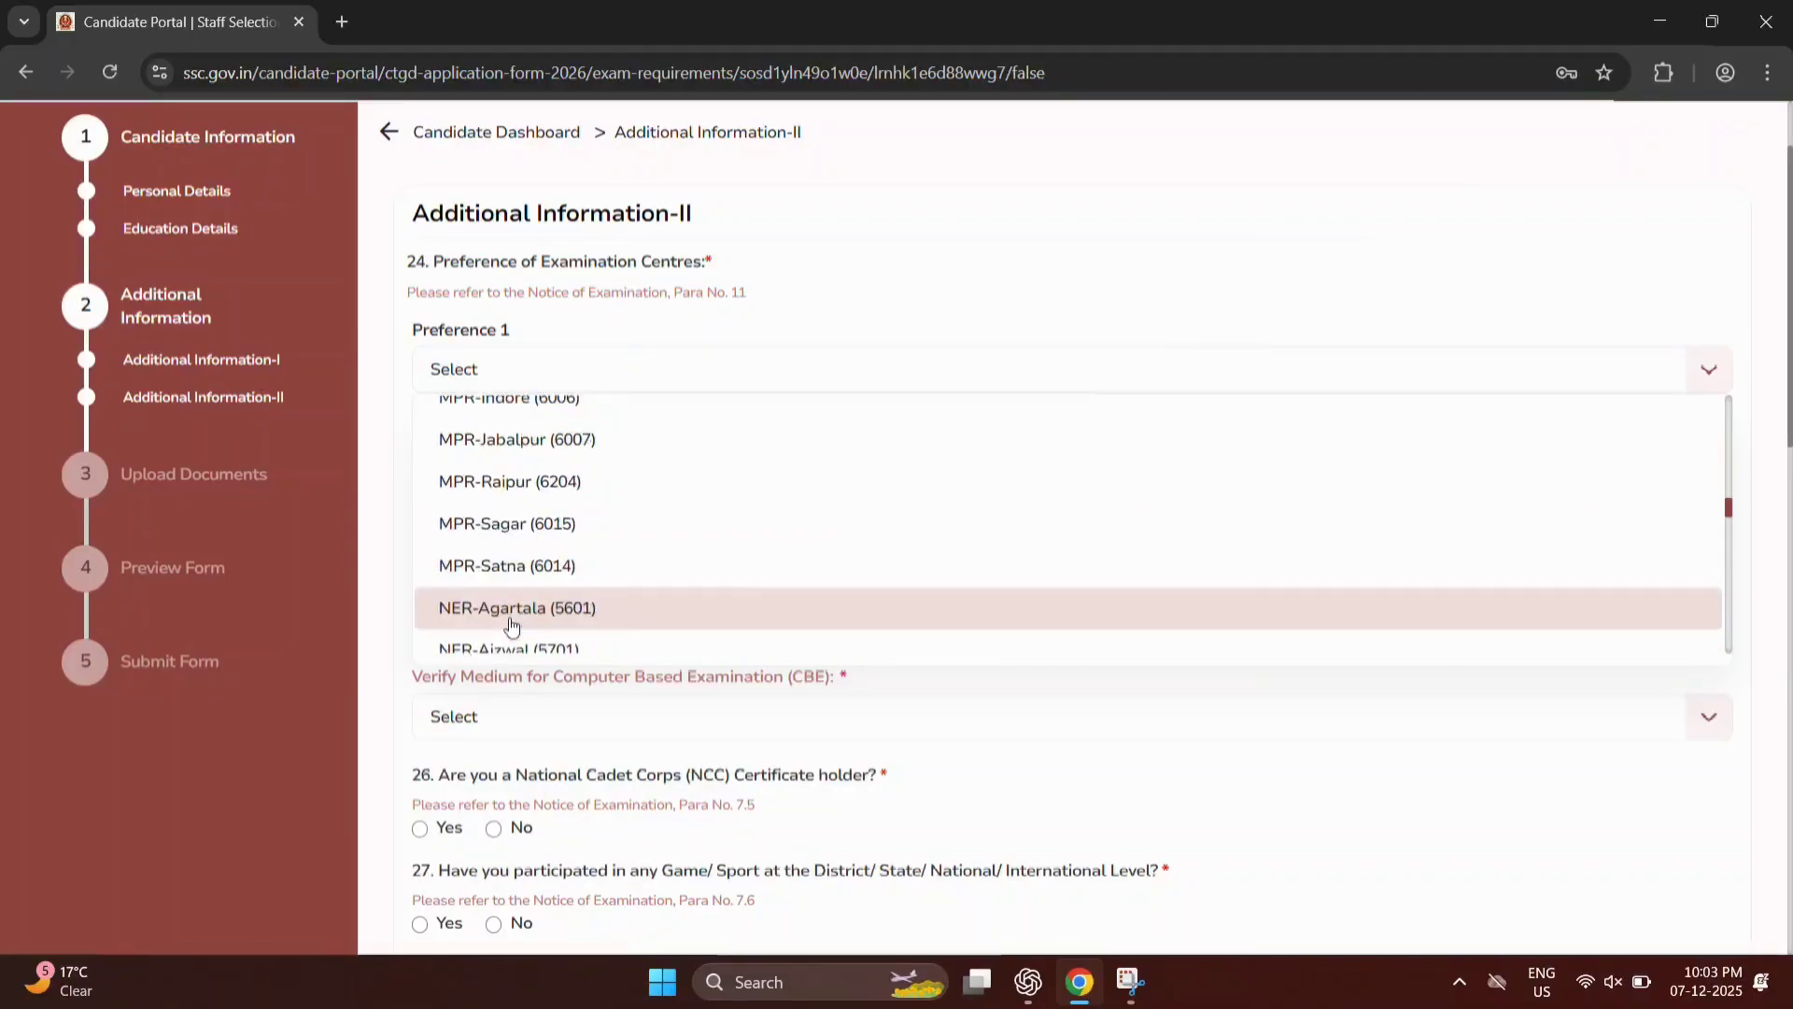
scroll(512, 626, "down", 5)
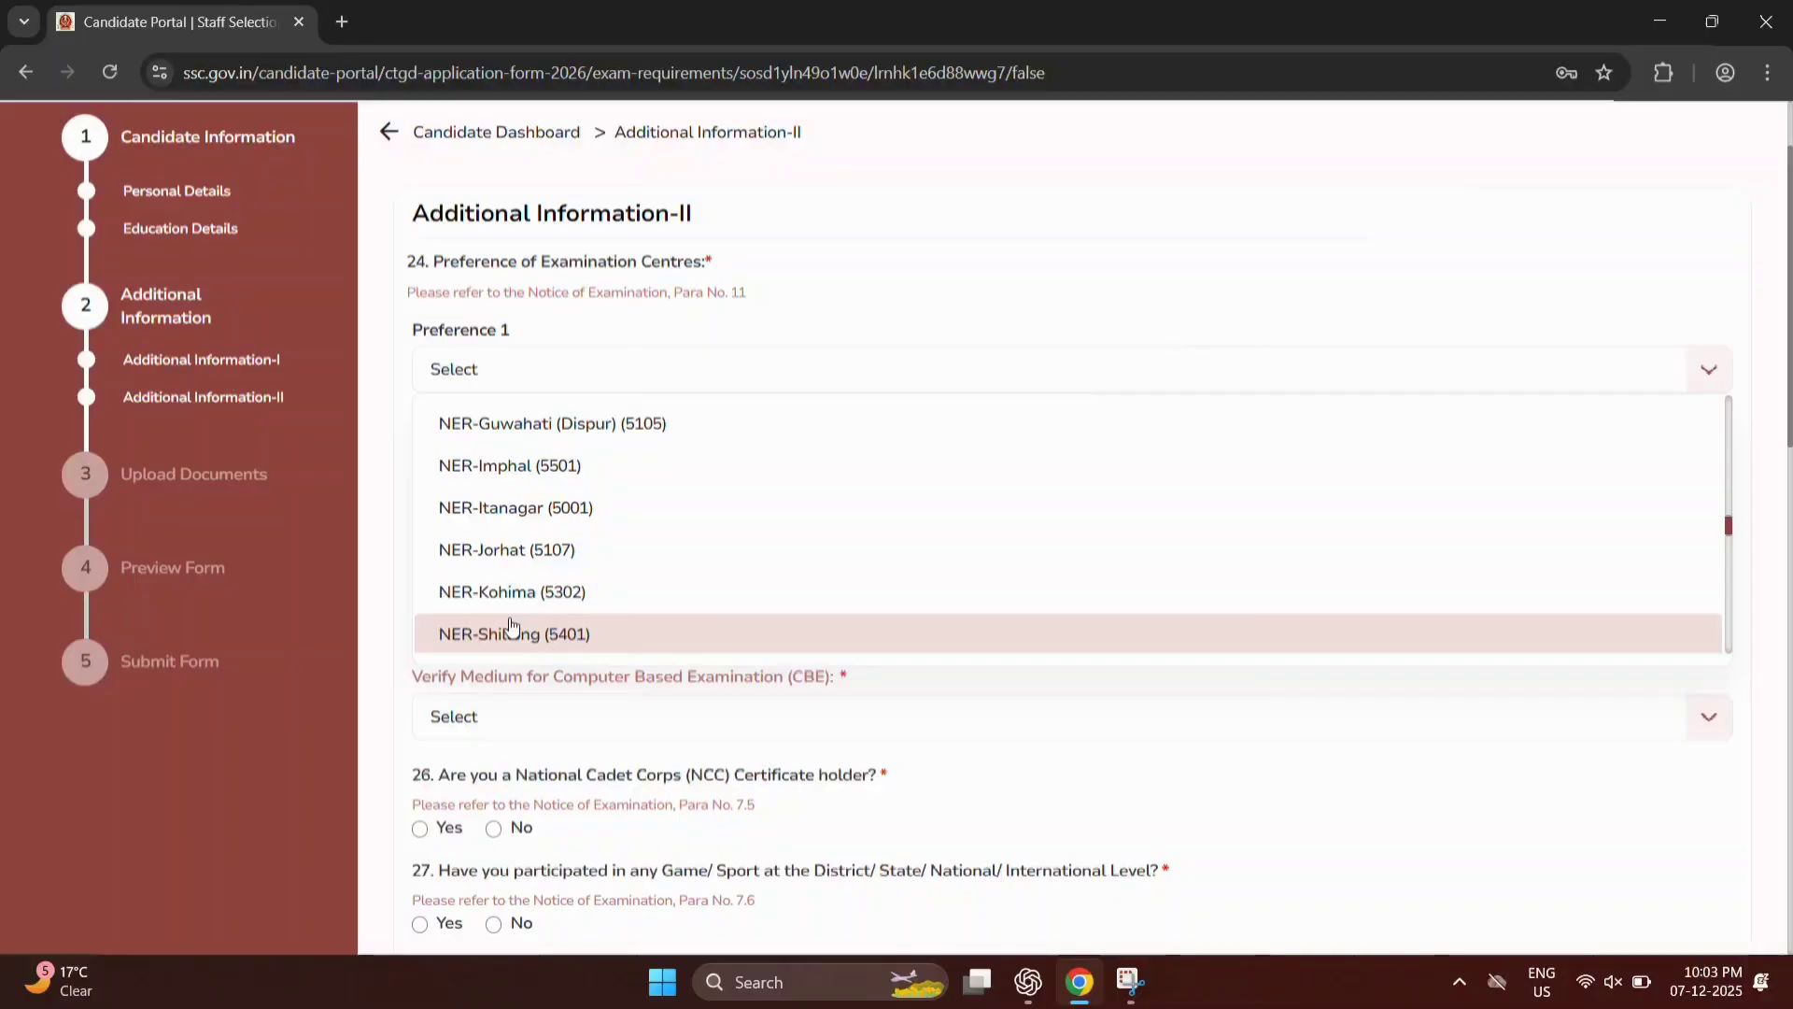
scroll(512, 626, "down", 3)
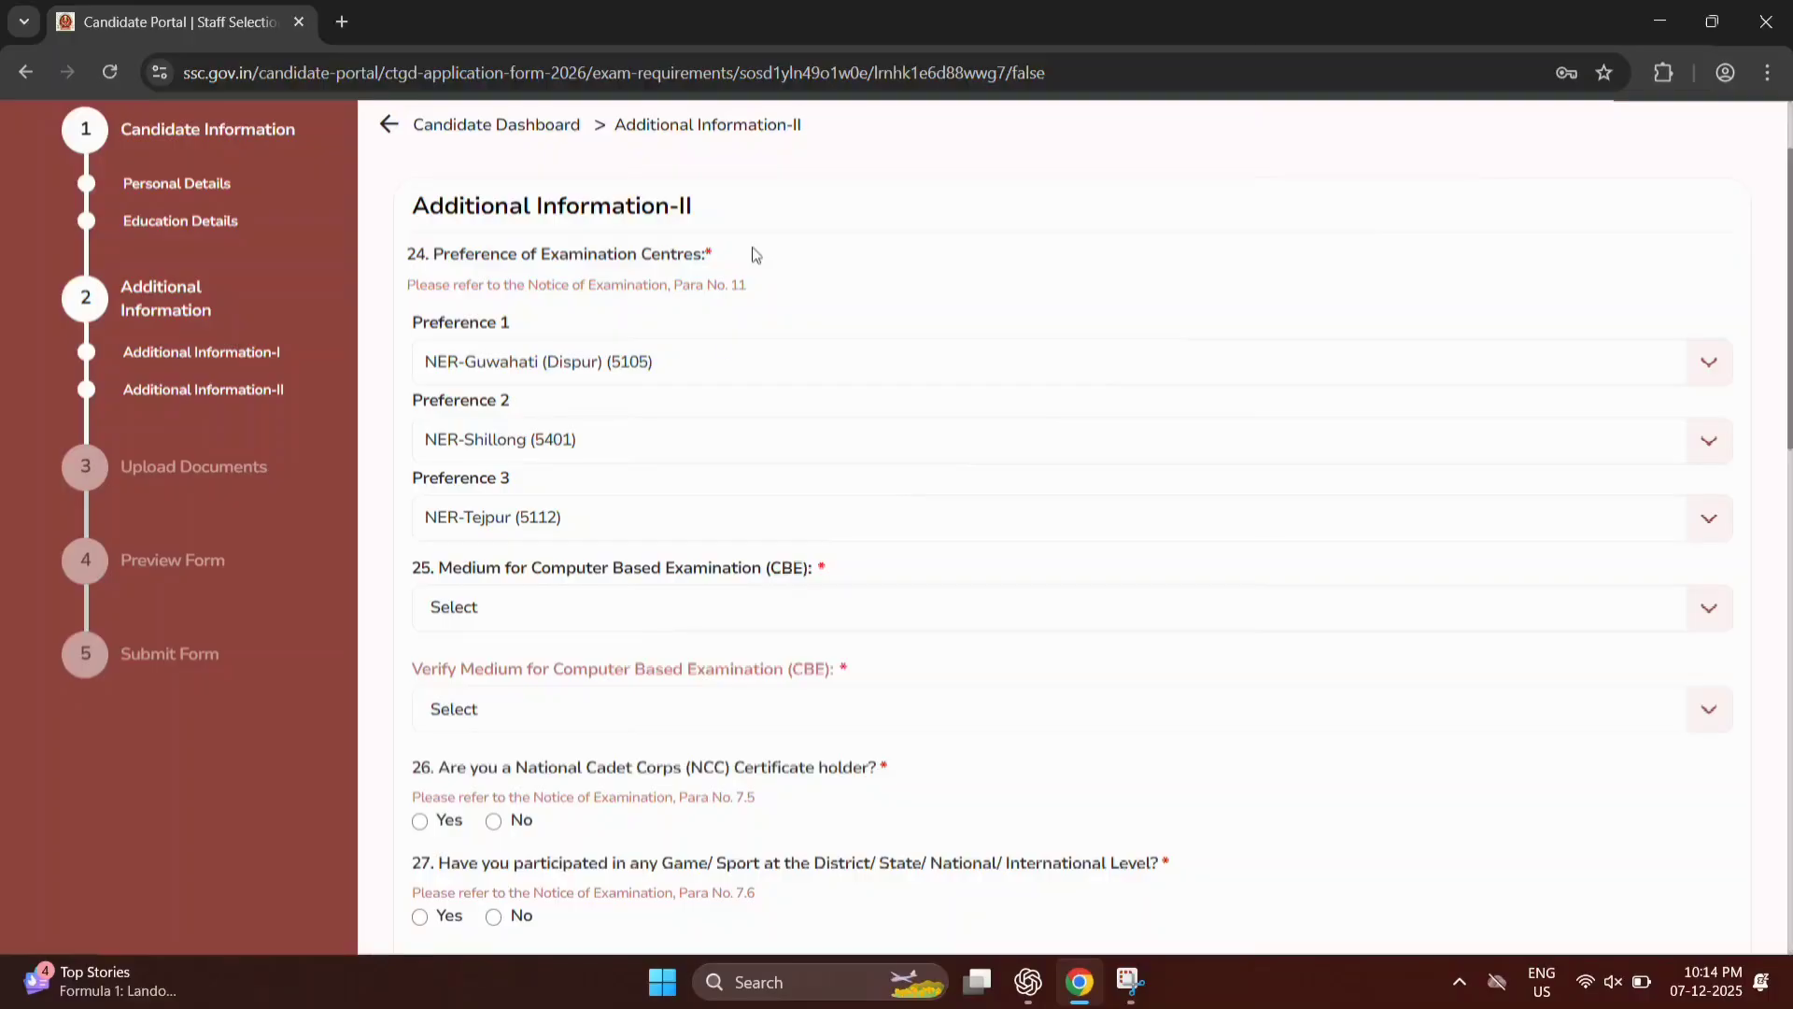
Step: Set the exam medium to 03 - Assamese and confirm it in Verify Medium
left_click(484, 621)
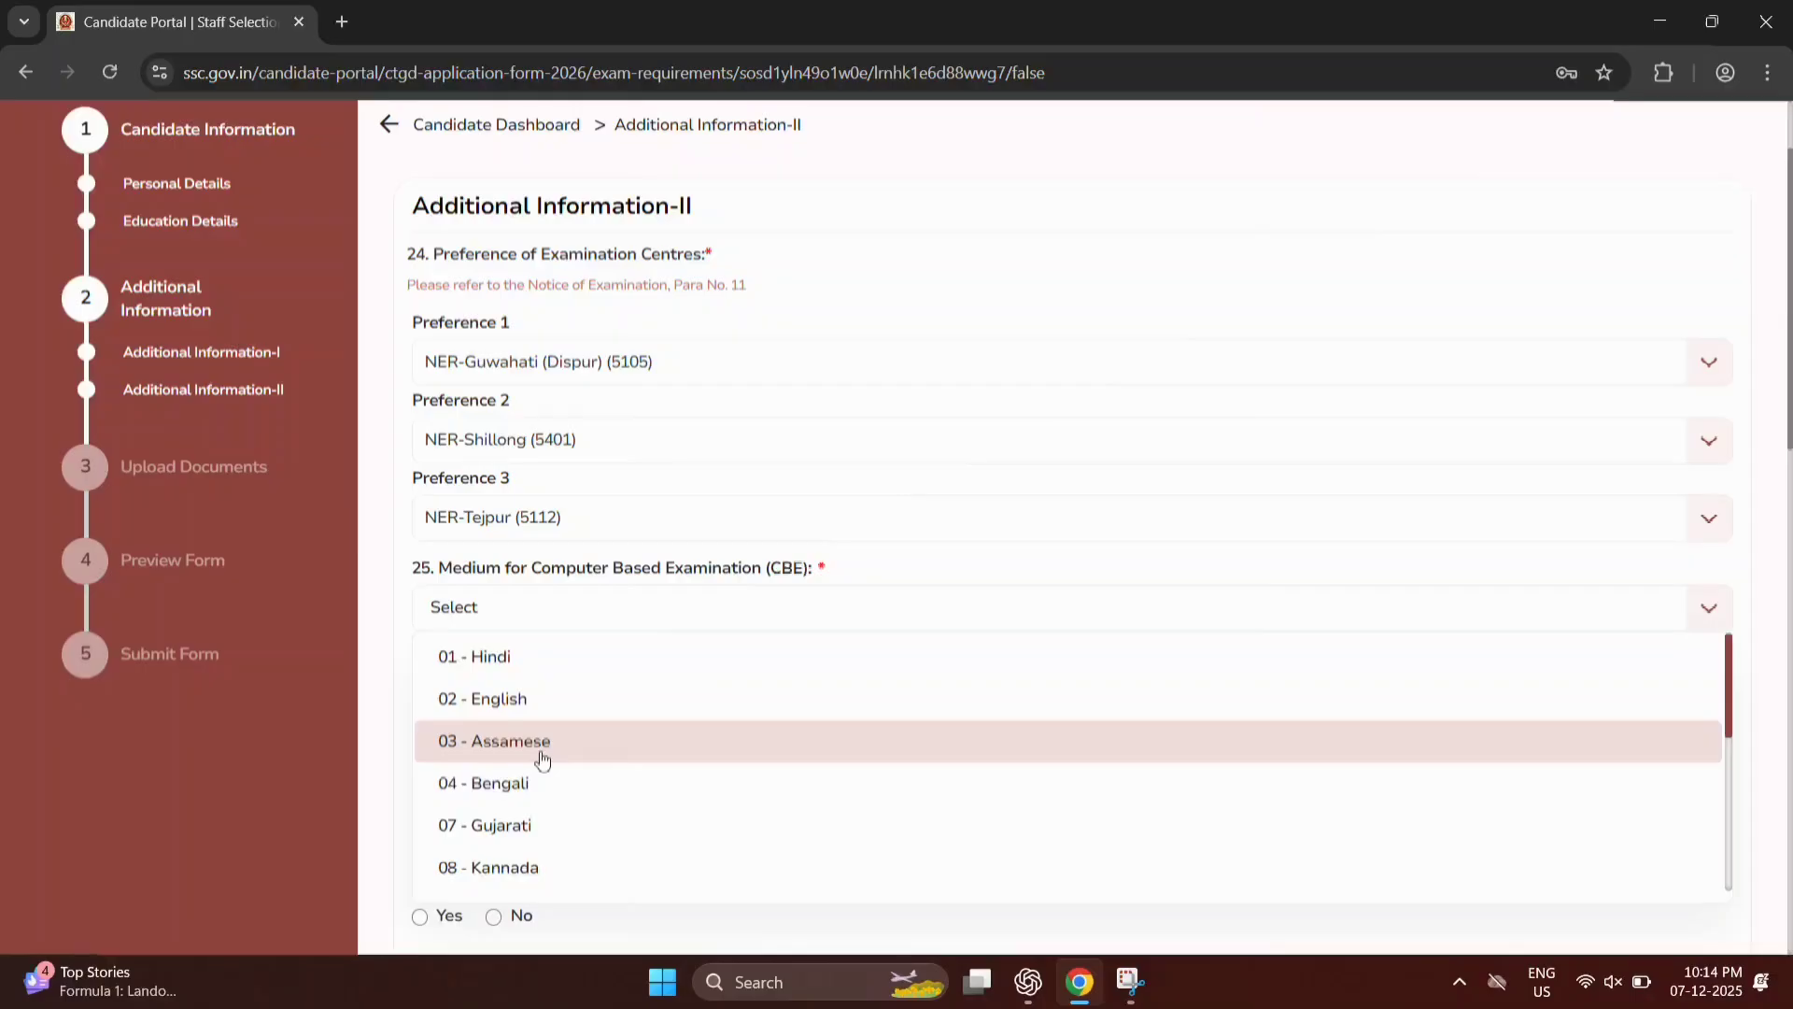
left_click(543, 751)
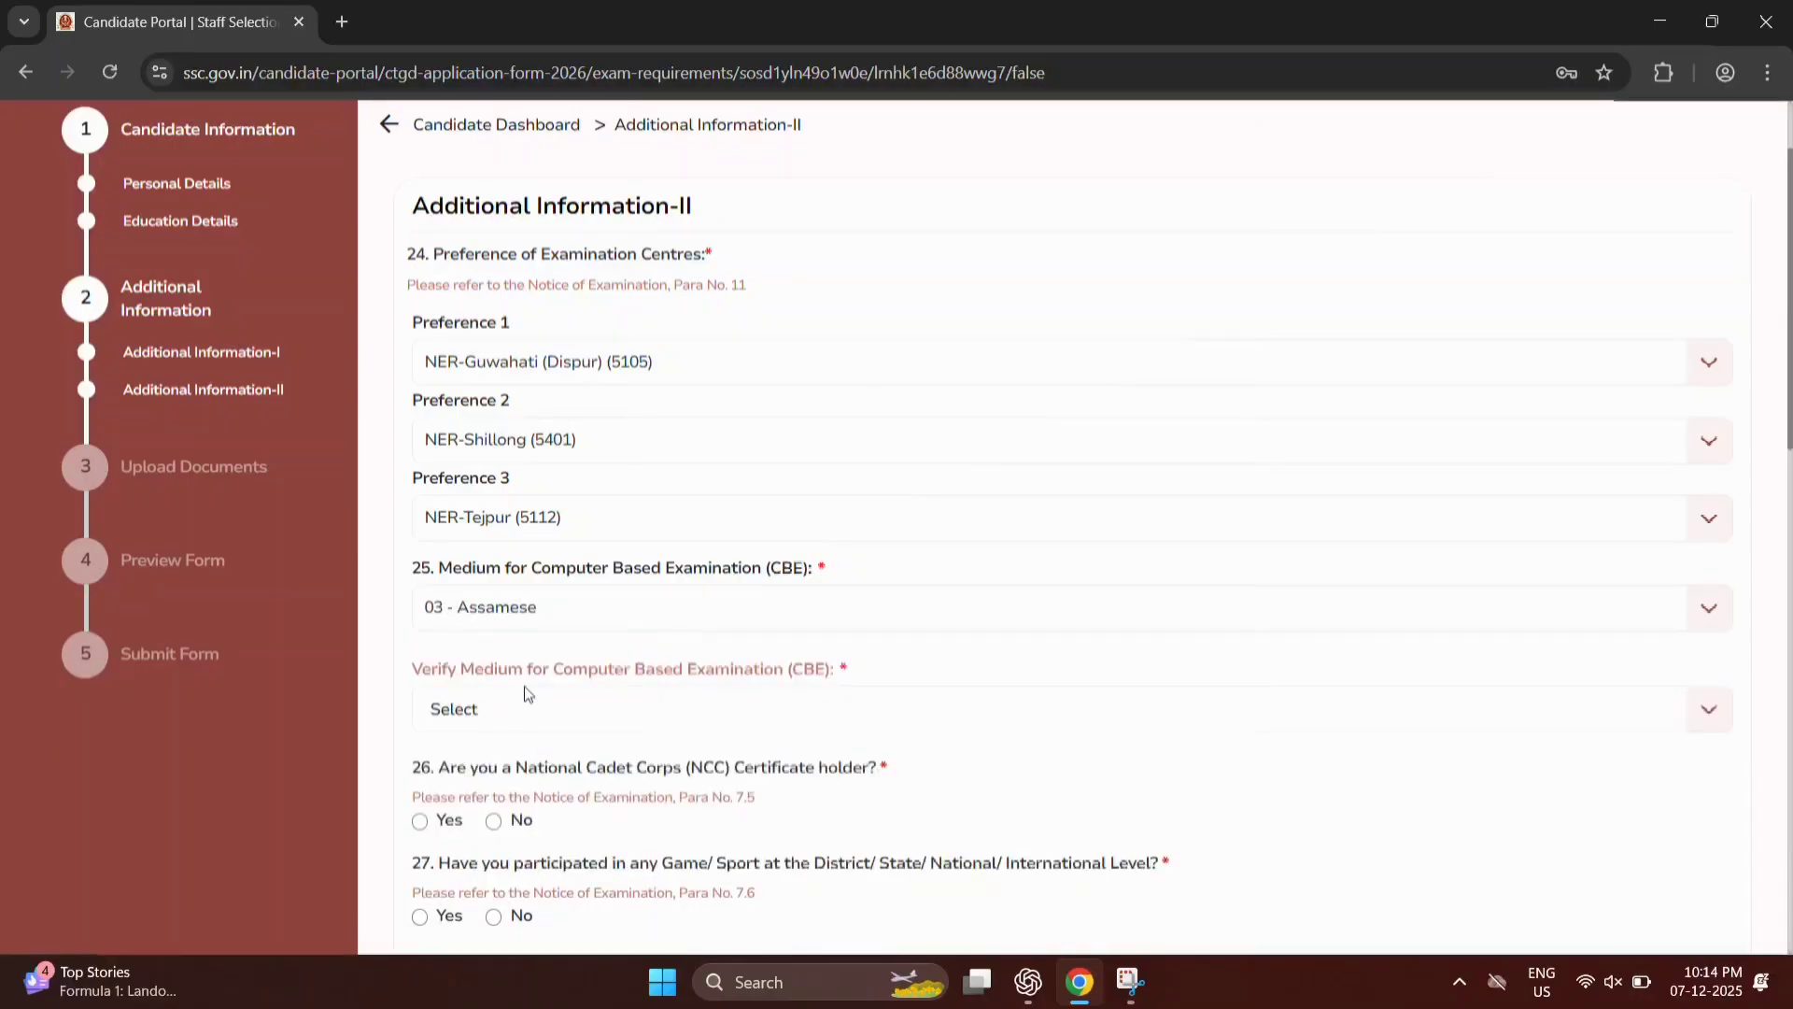
left_click(521, 722)
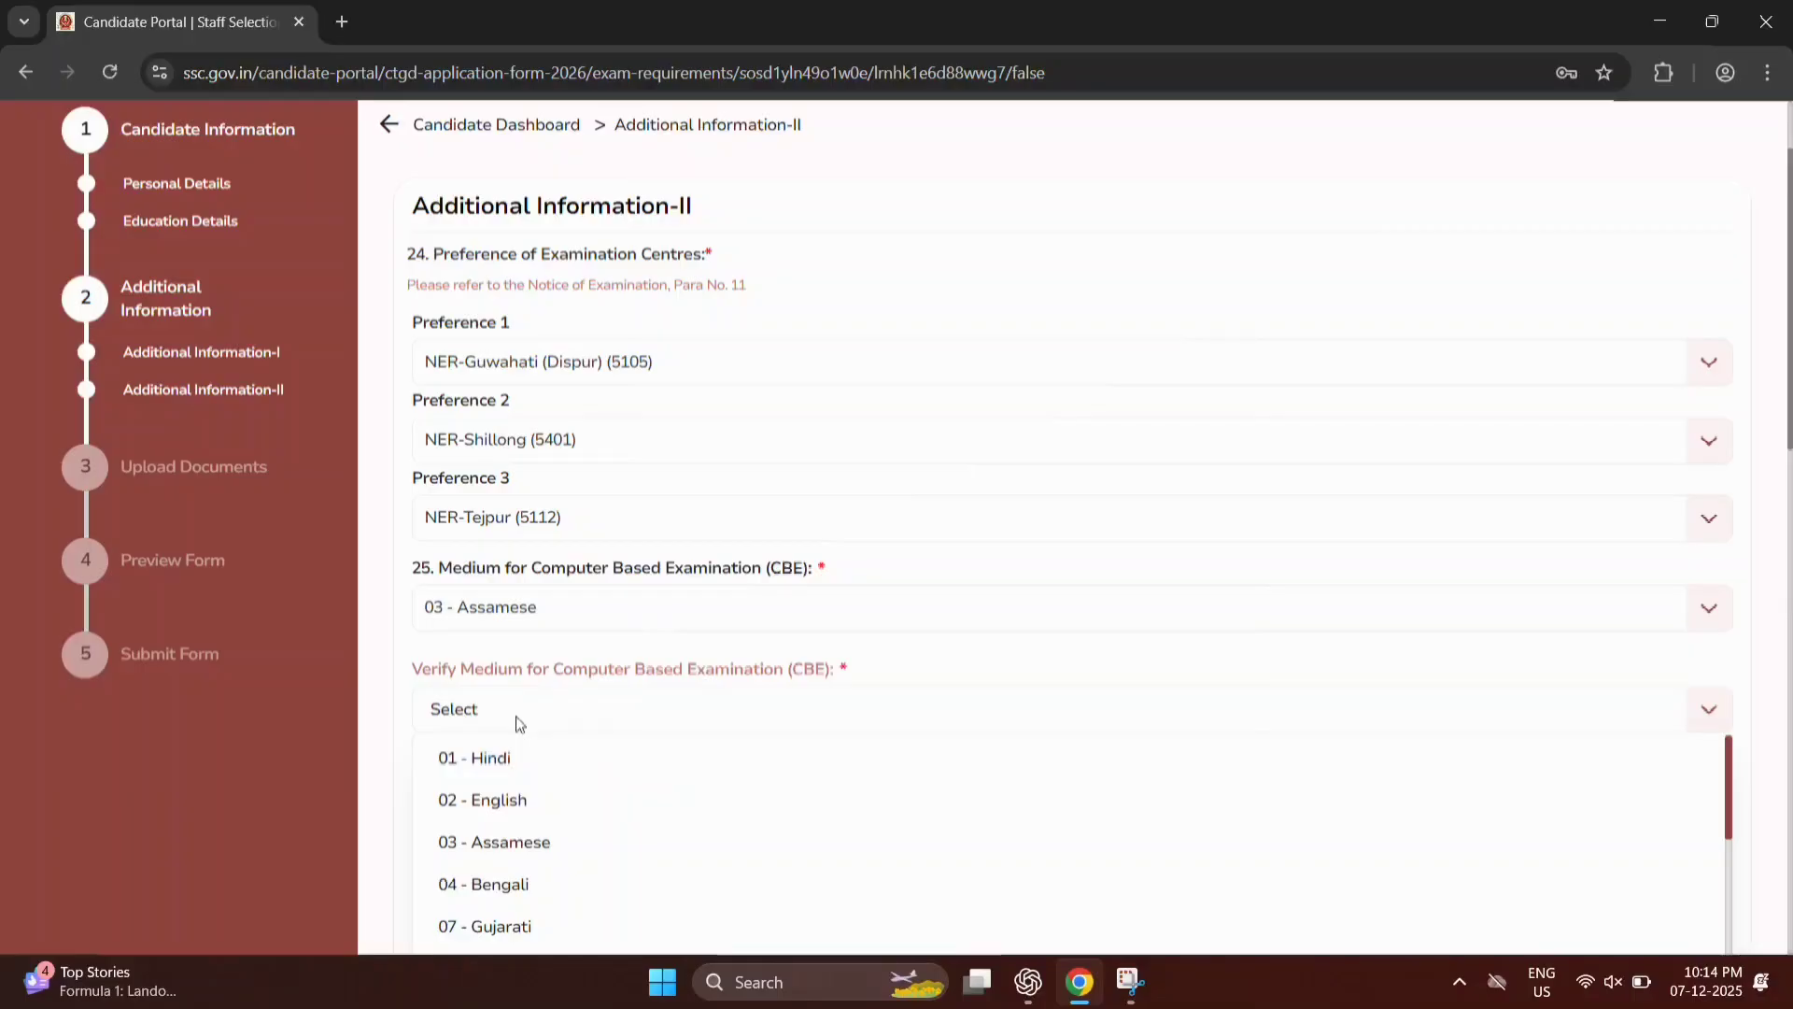
left_click(524, 840)
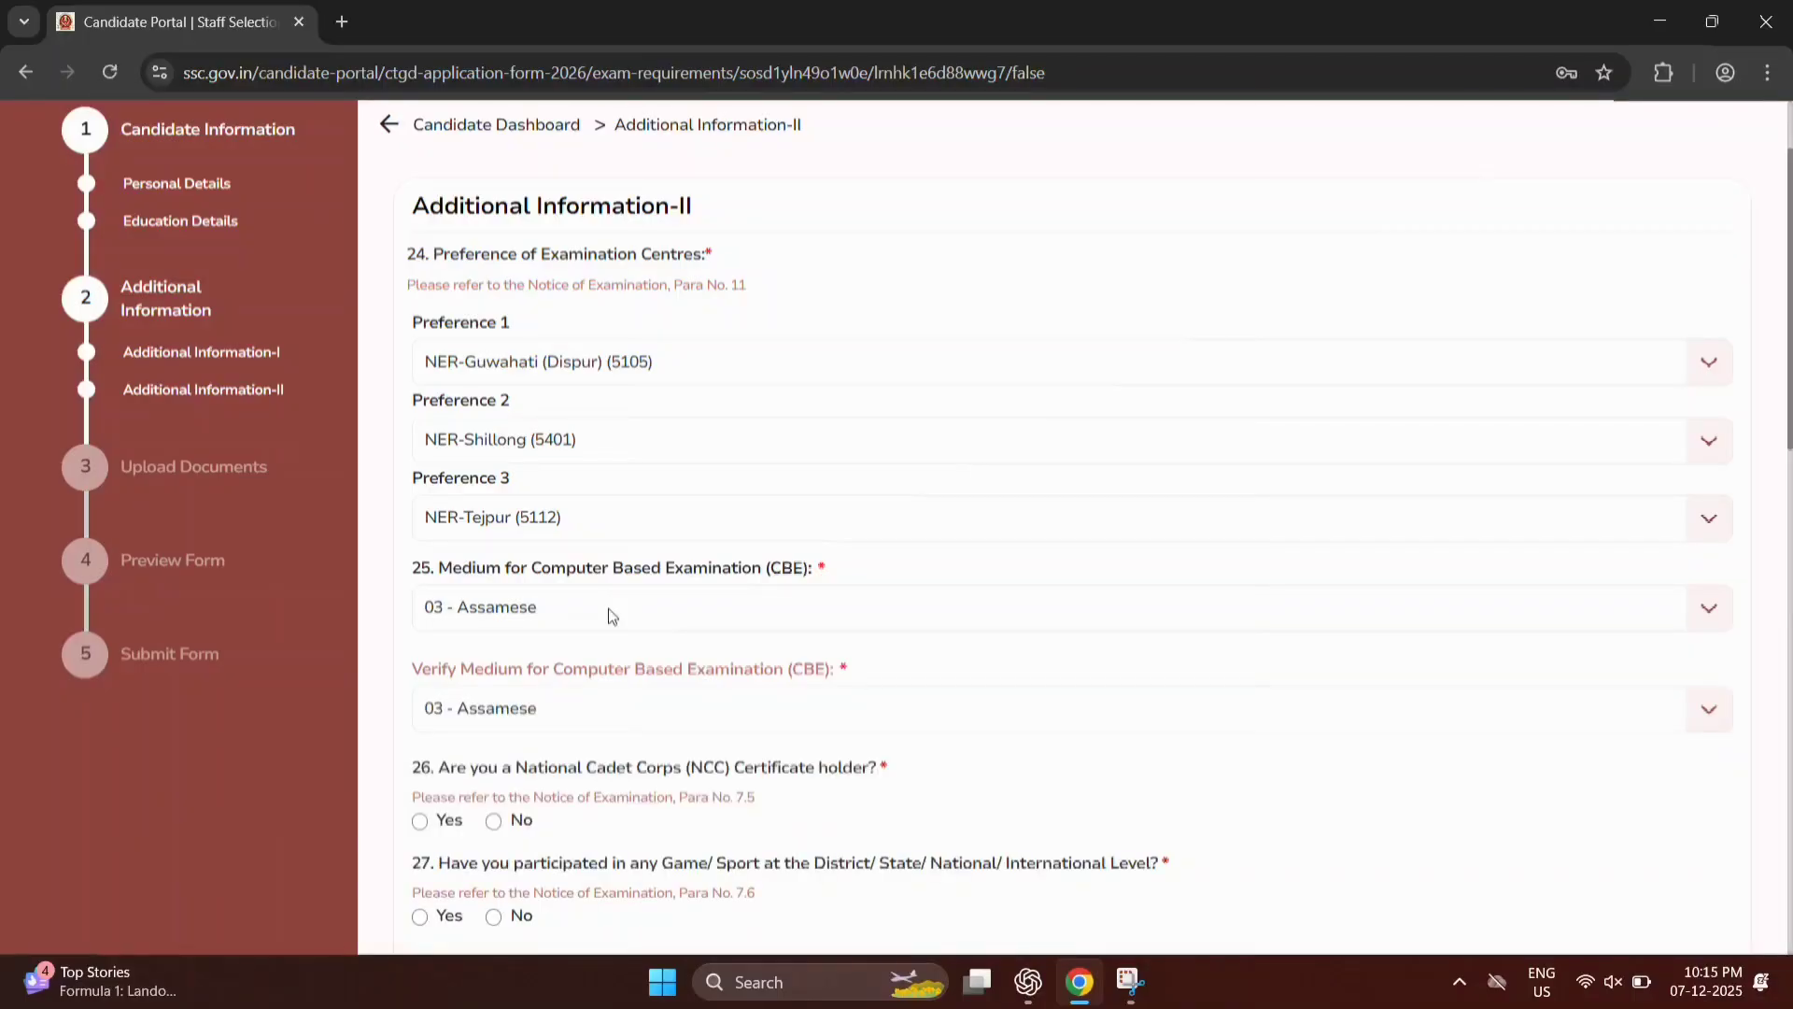
scroll(610, 610, "down", 1)
scroll(608, 608, "down", 2)
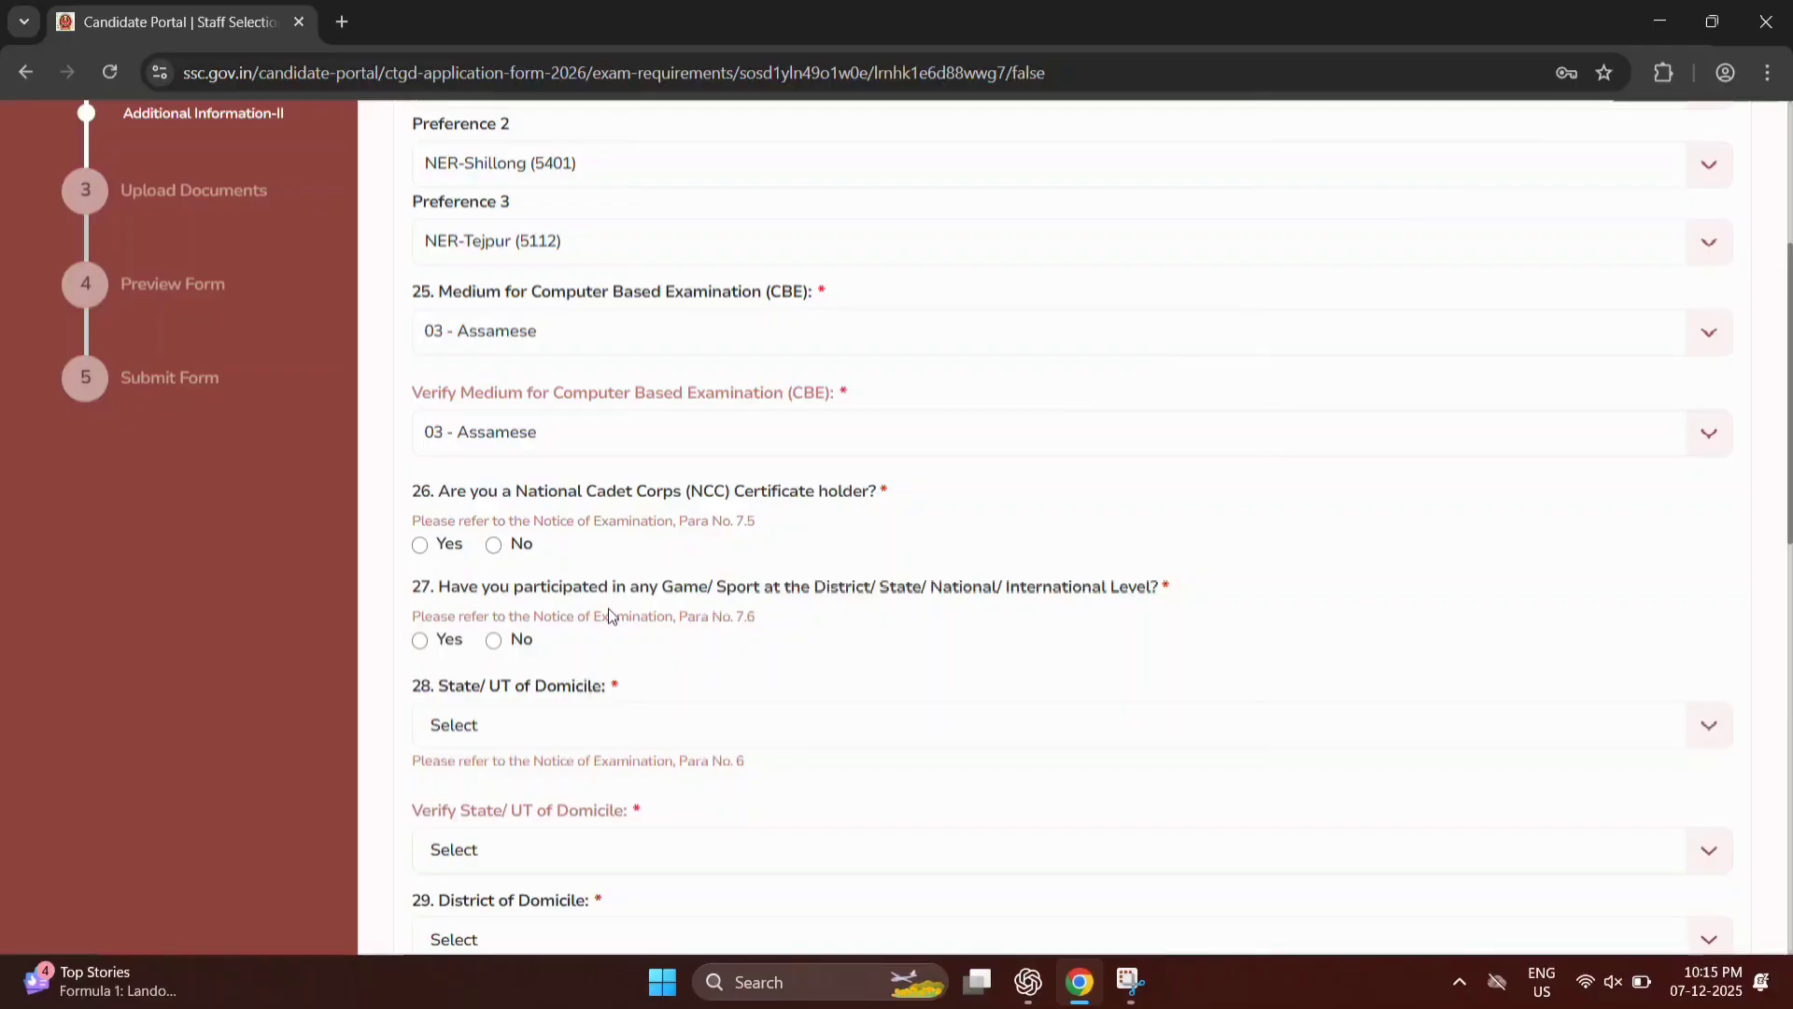
Step: Answer No to the NCC certificate (26) and sports participation (27) questions
scroll(608, 608, "up", 1)
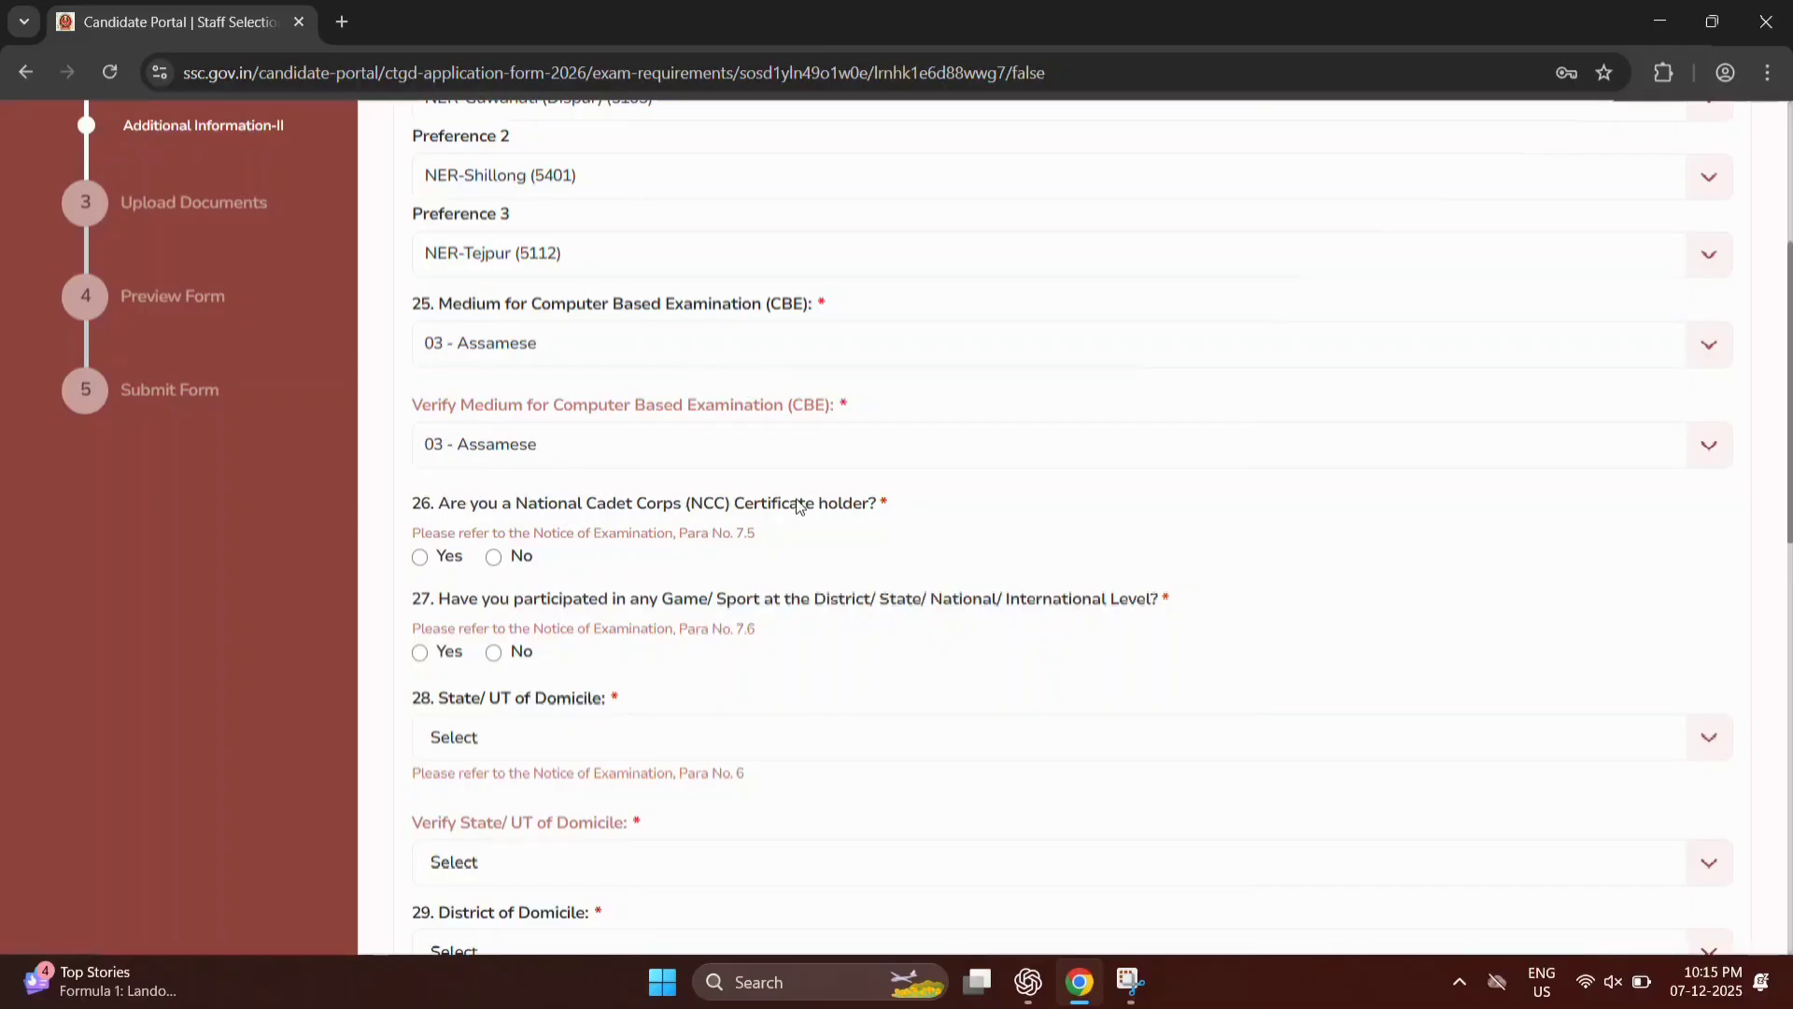
left_click(494, 559)
scroll(513, 607, "down", 1)
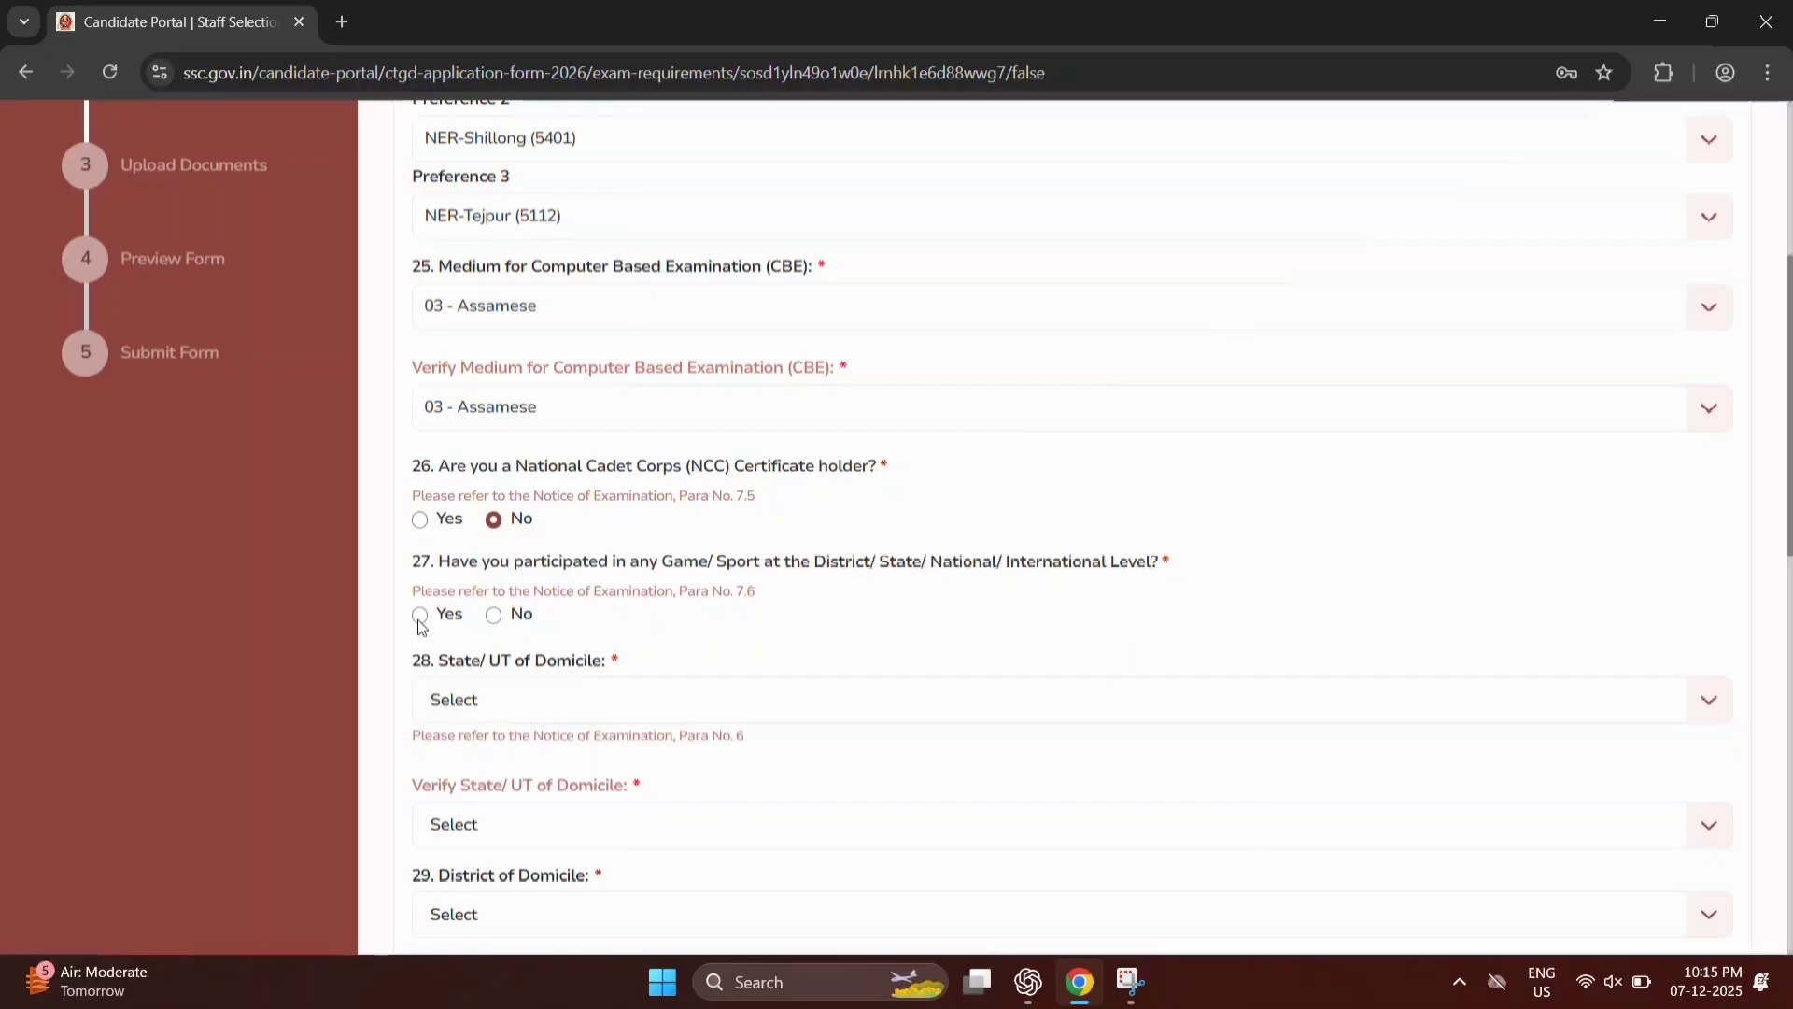
left_click(494, 614)
scroll(501, 686, "down", 2)
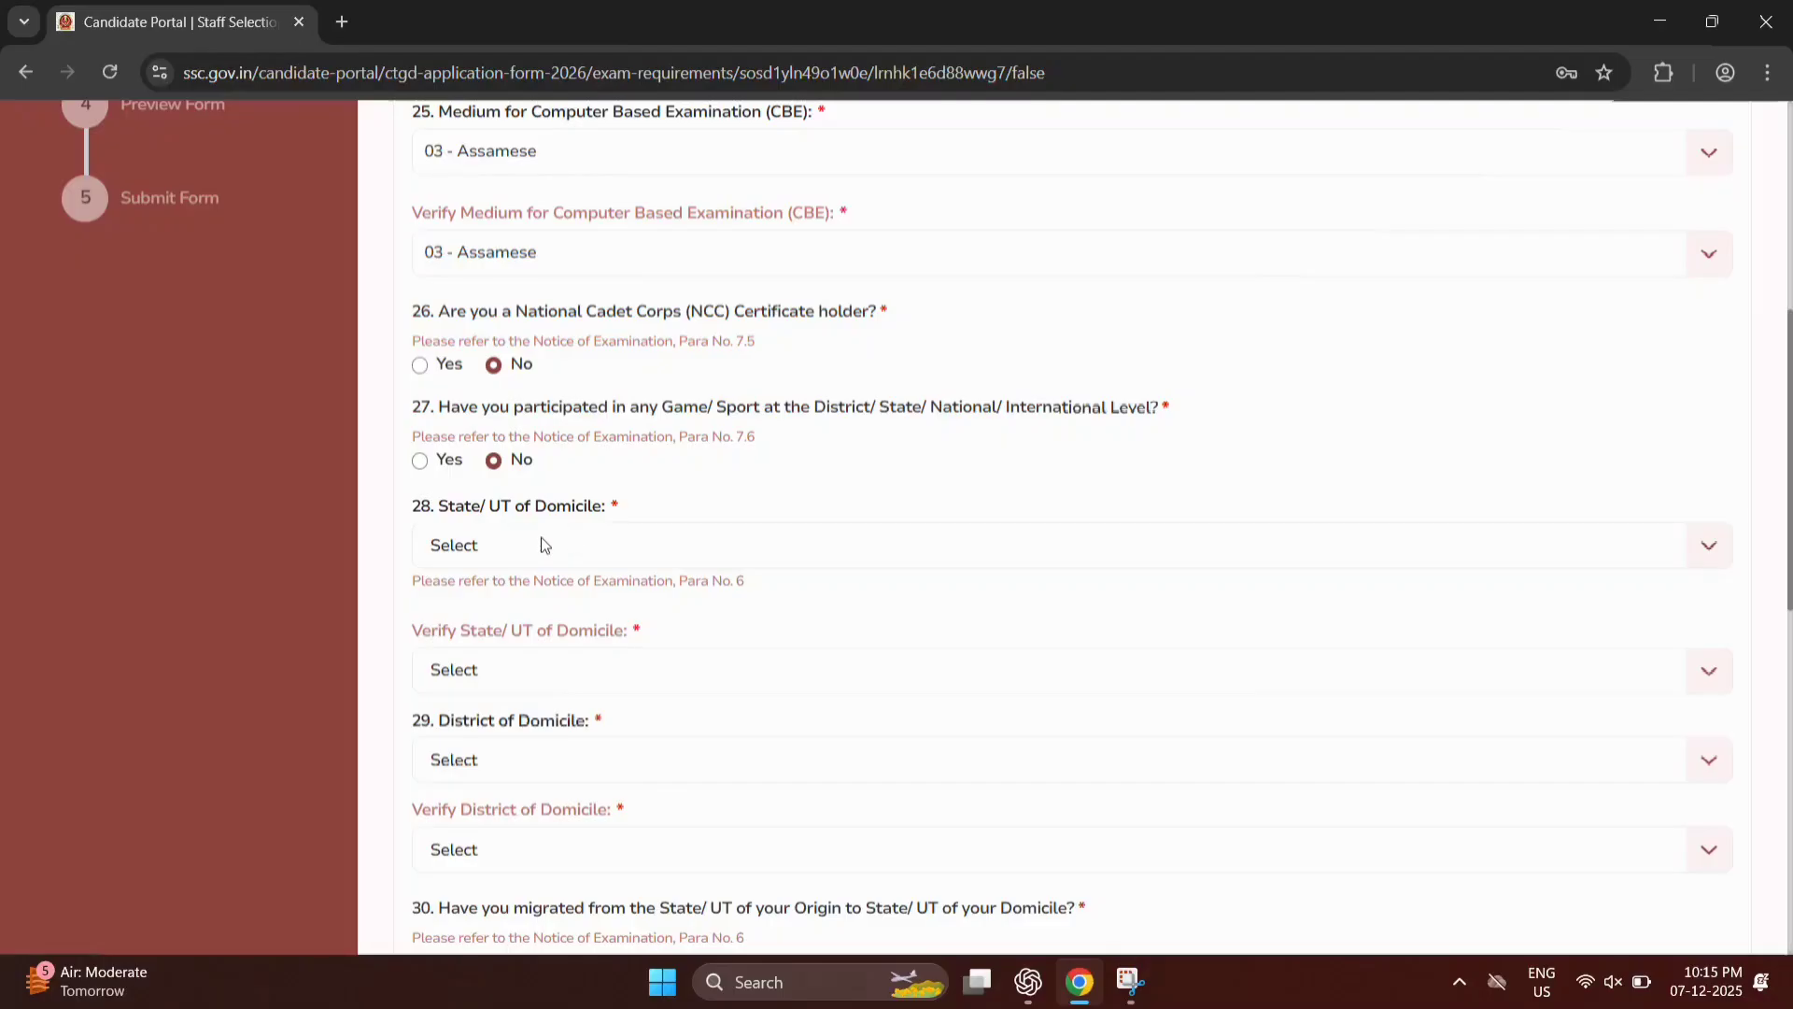
Step: Set and verify domicile state Assam, and choose Goalpara as the verified district
left_click(591, 551)
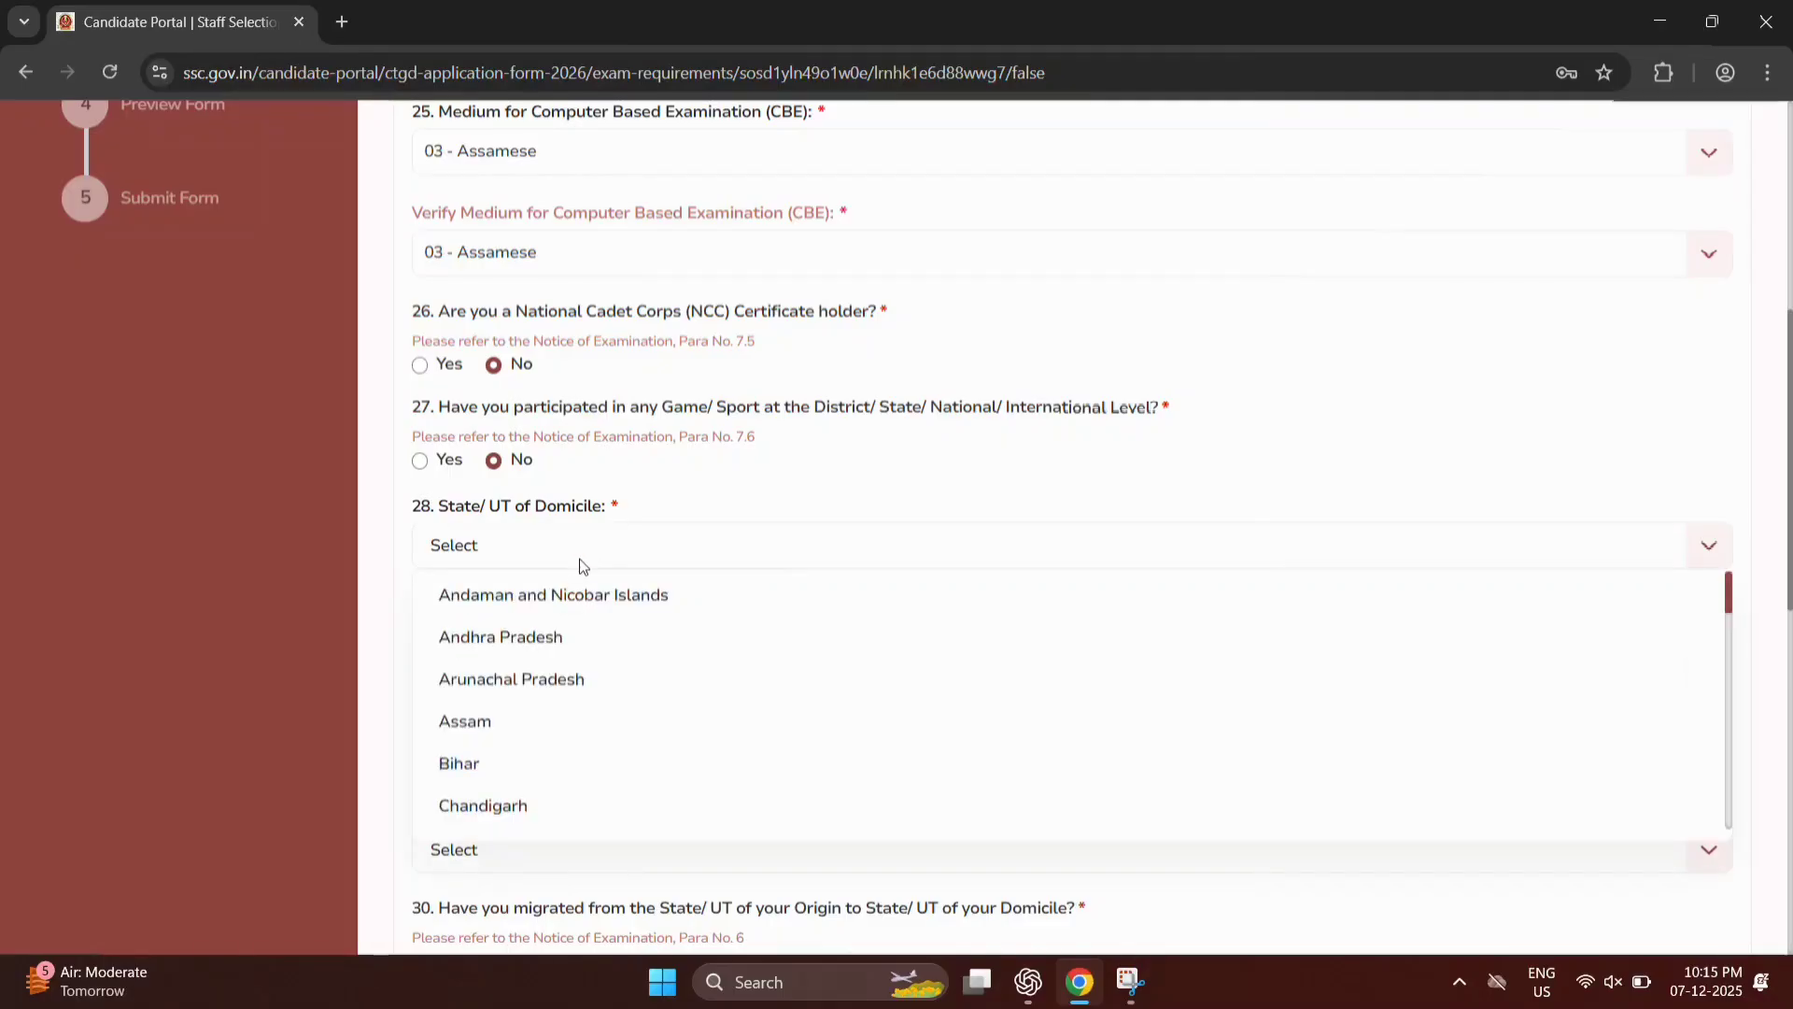
left_click(480, 714)
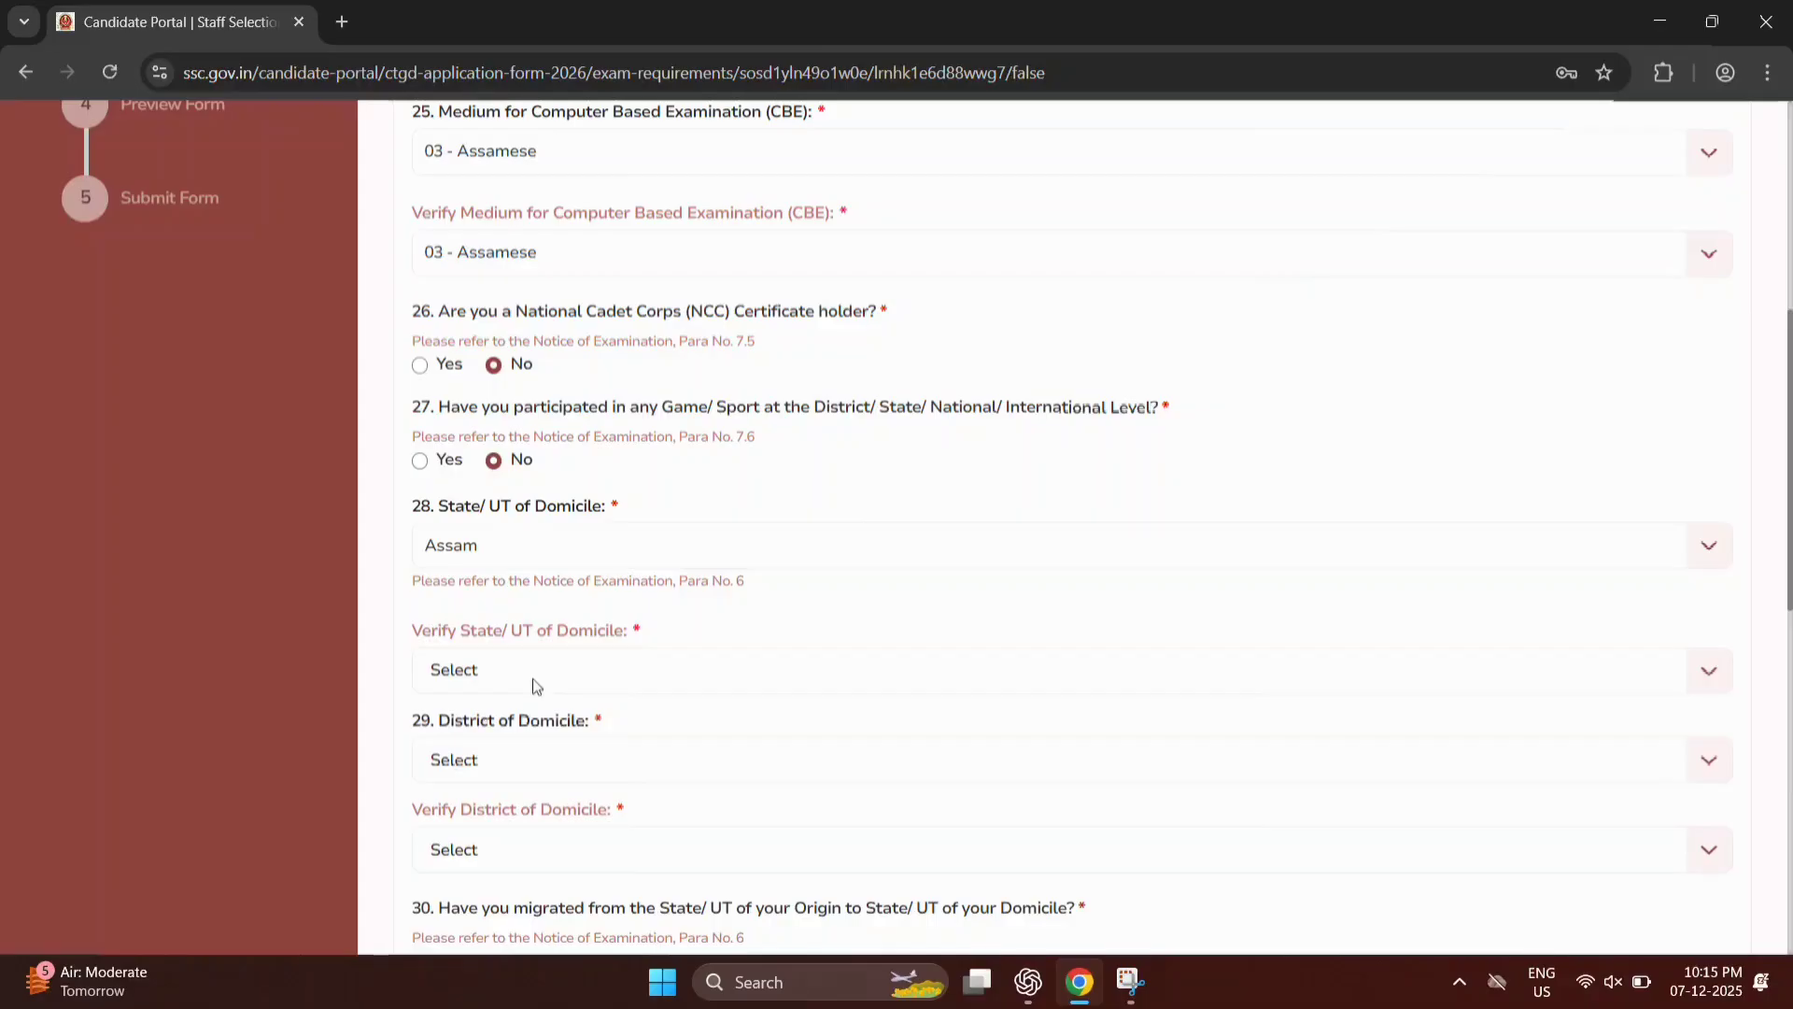
scroll(534, 683, "down", 1)
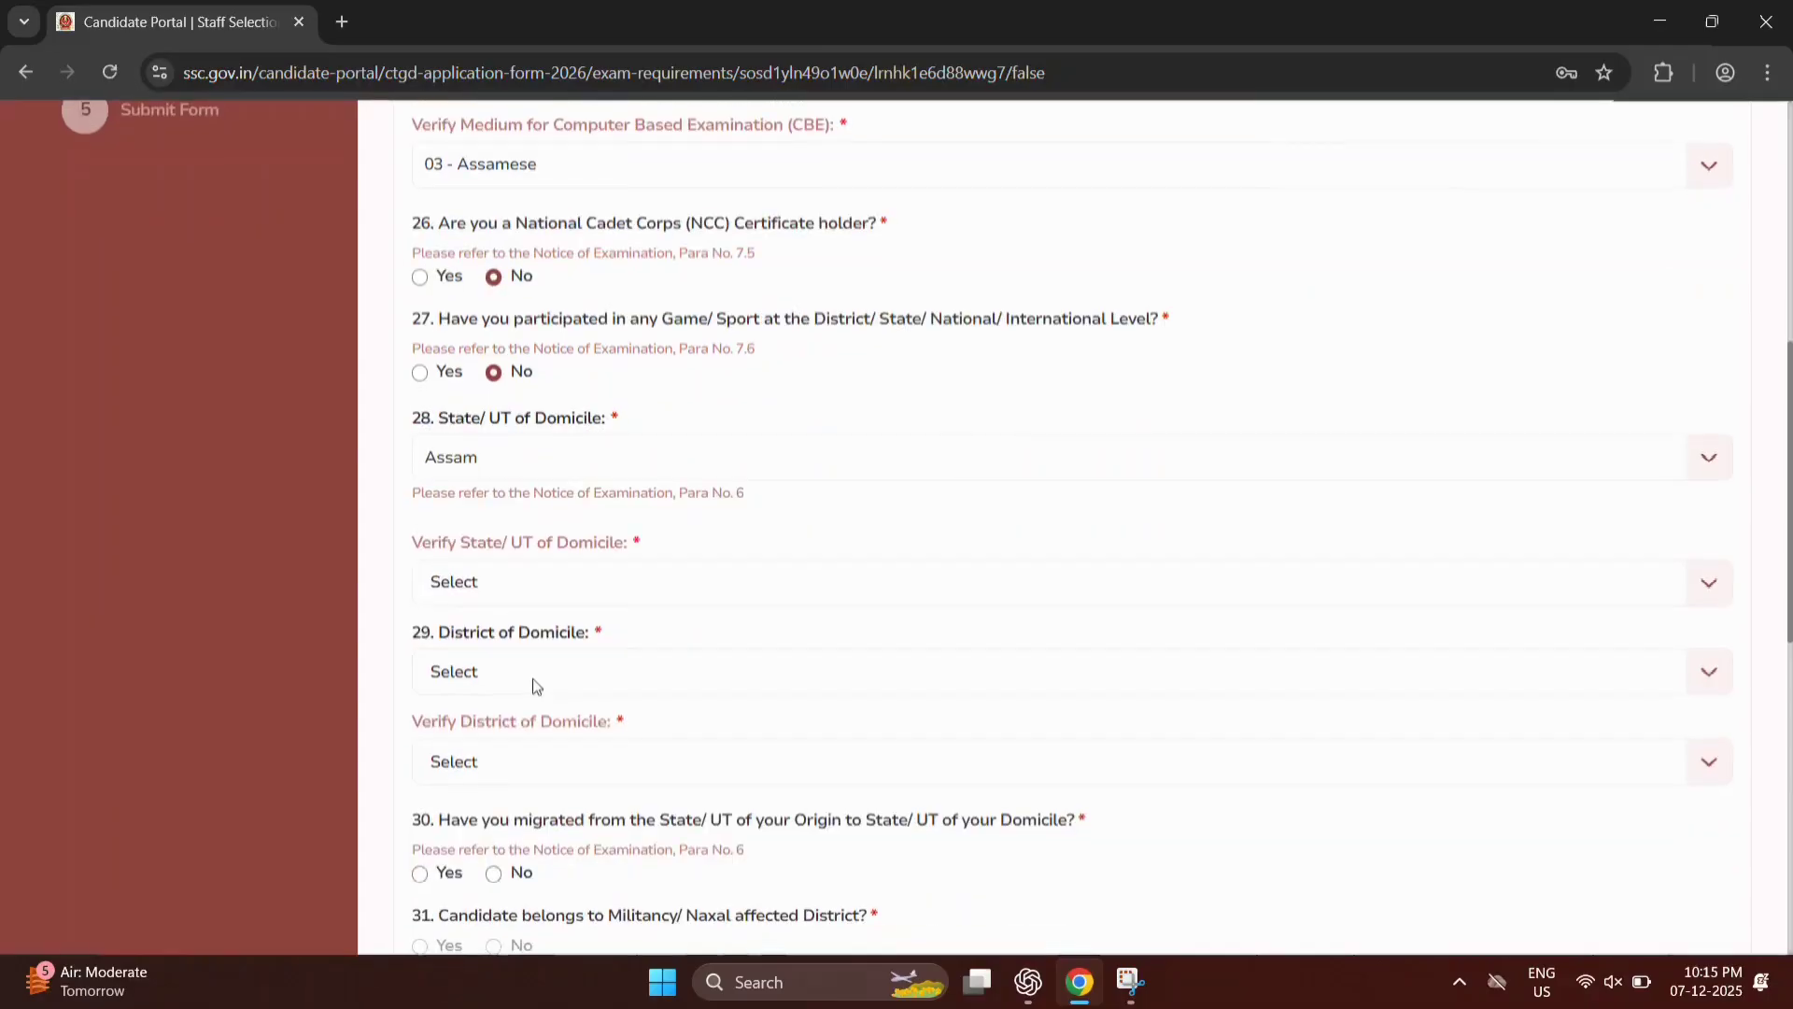
left_click(530, 579)
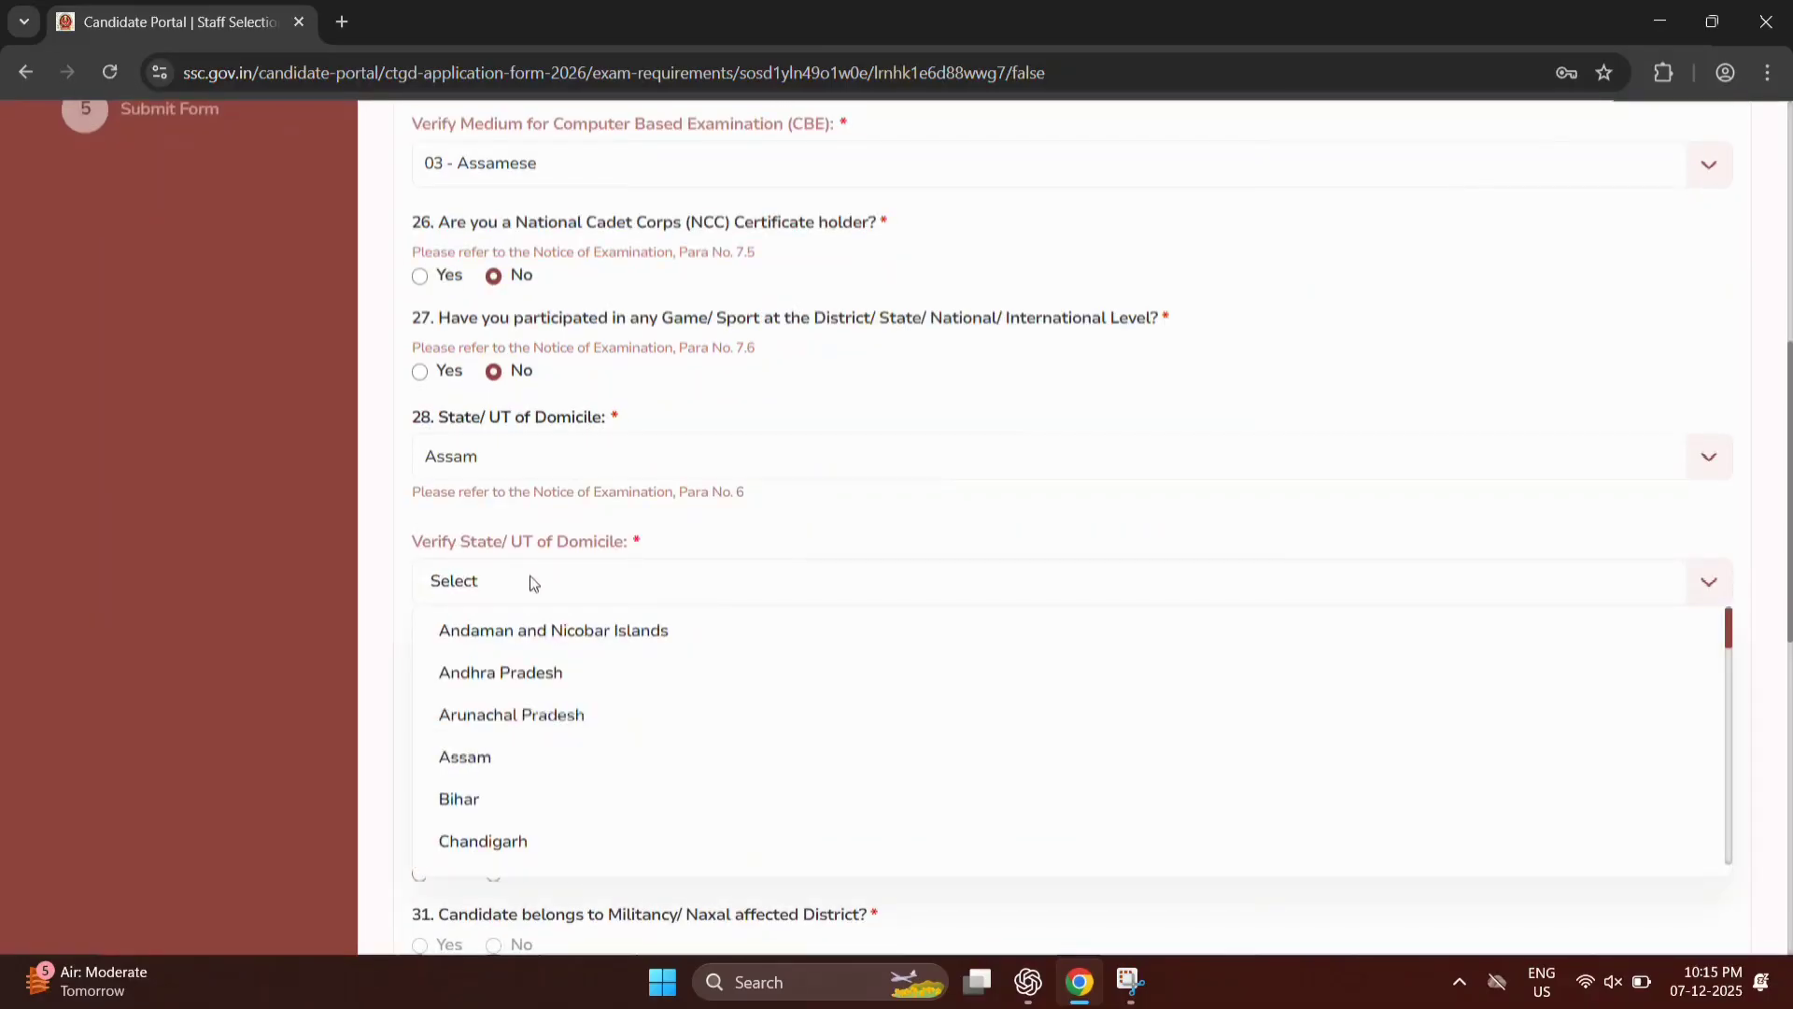
left_click(486, 753)
scroll(555, 659, "down", 2)
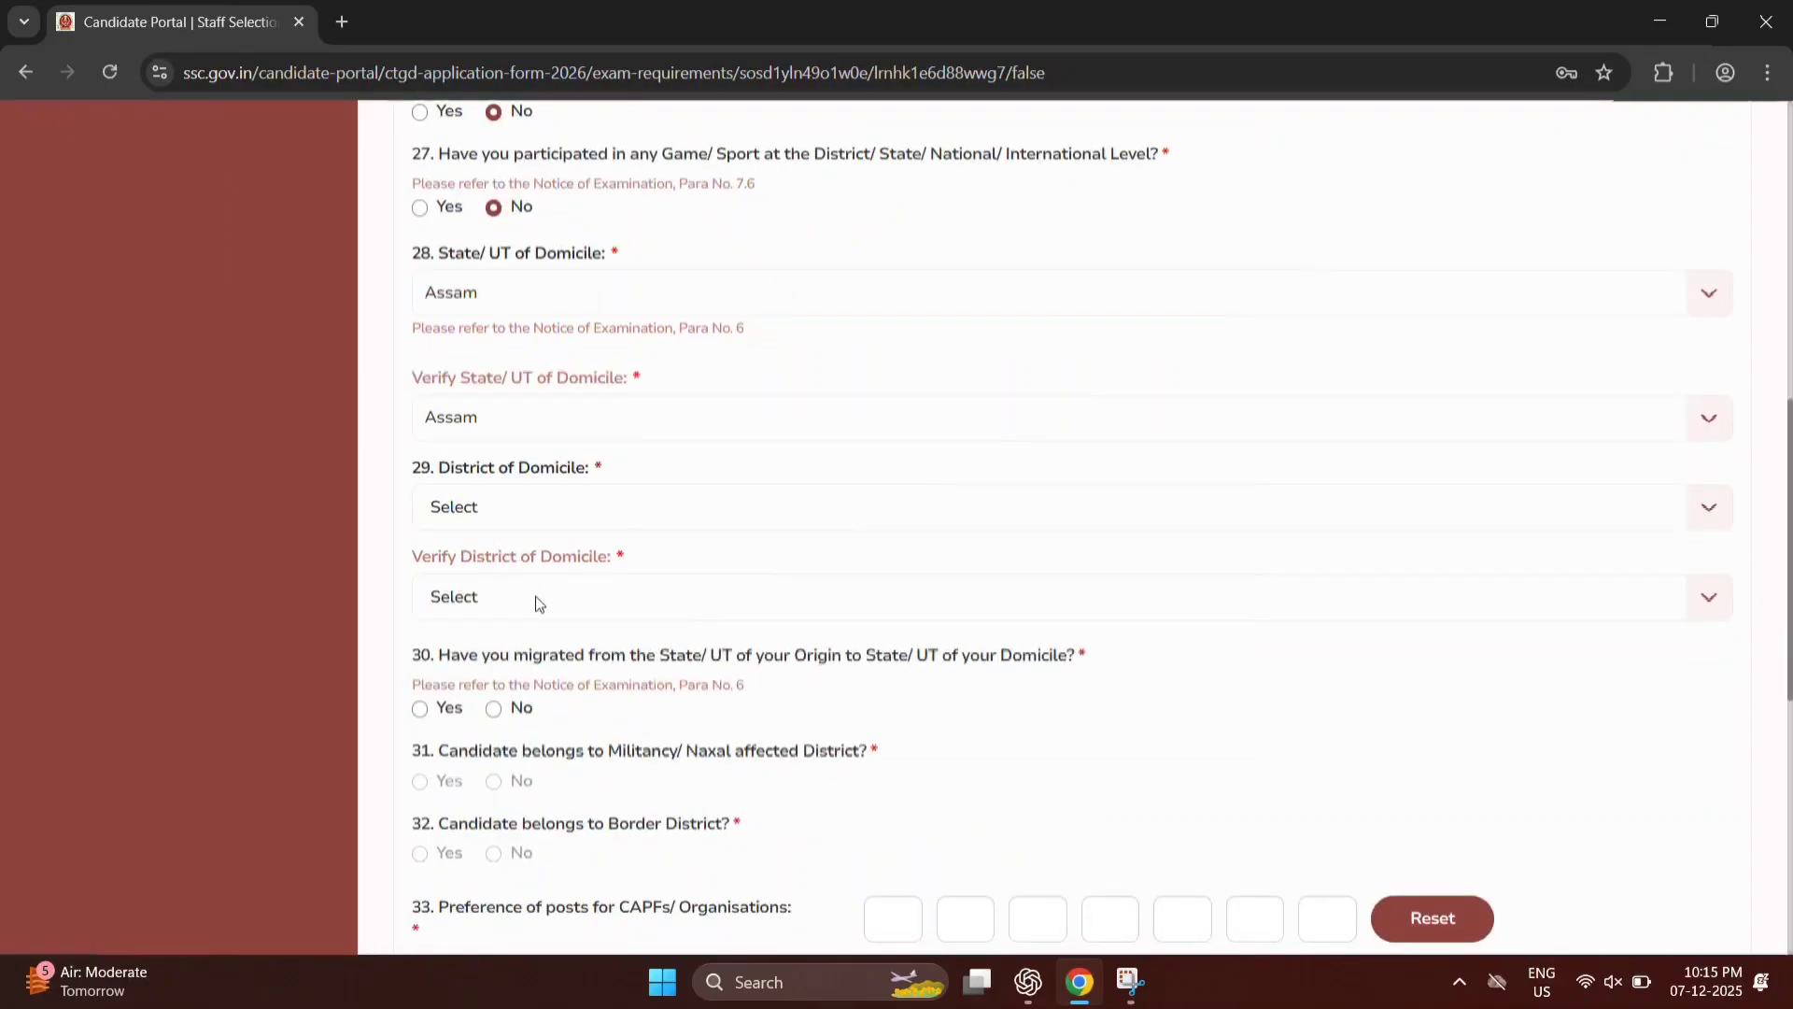
left_click(533, 597)
key("g")
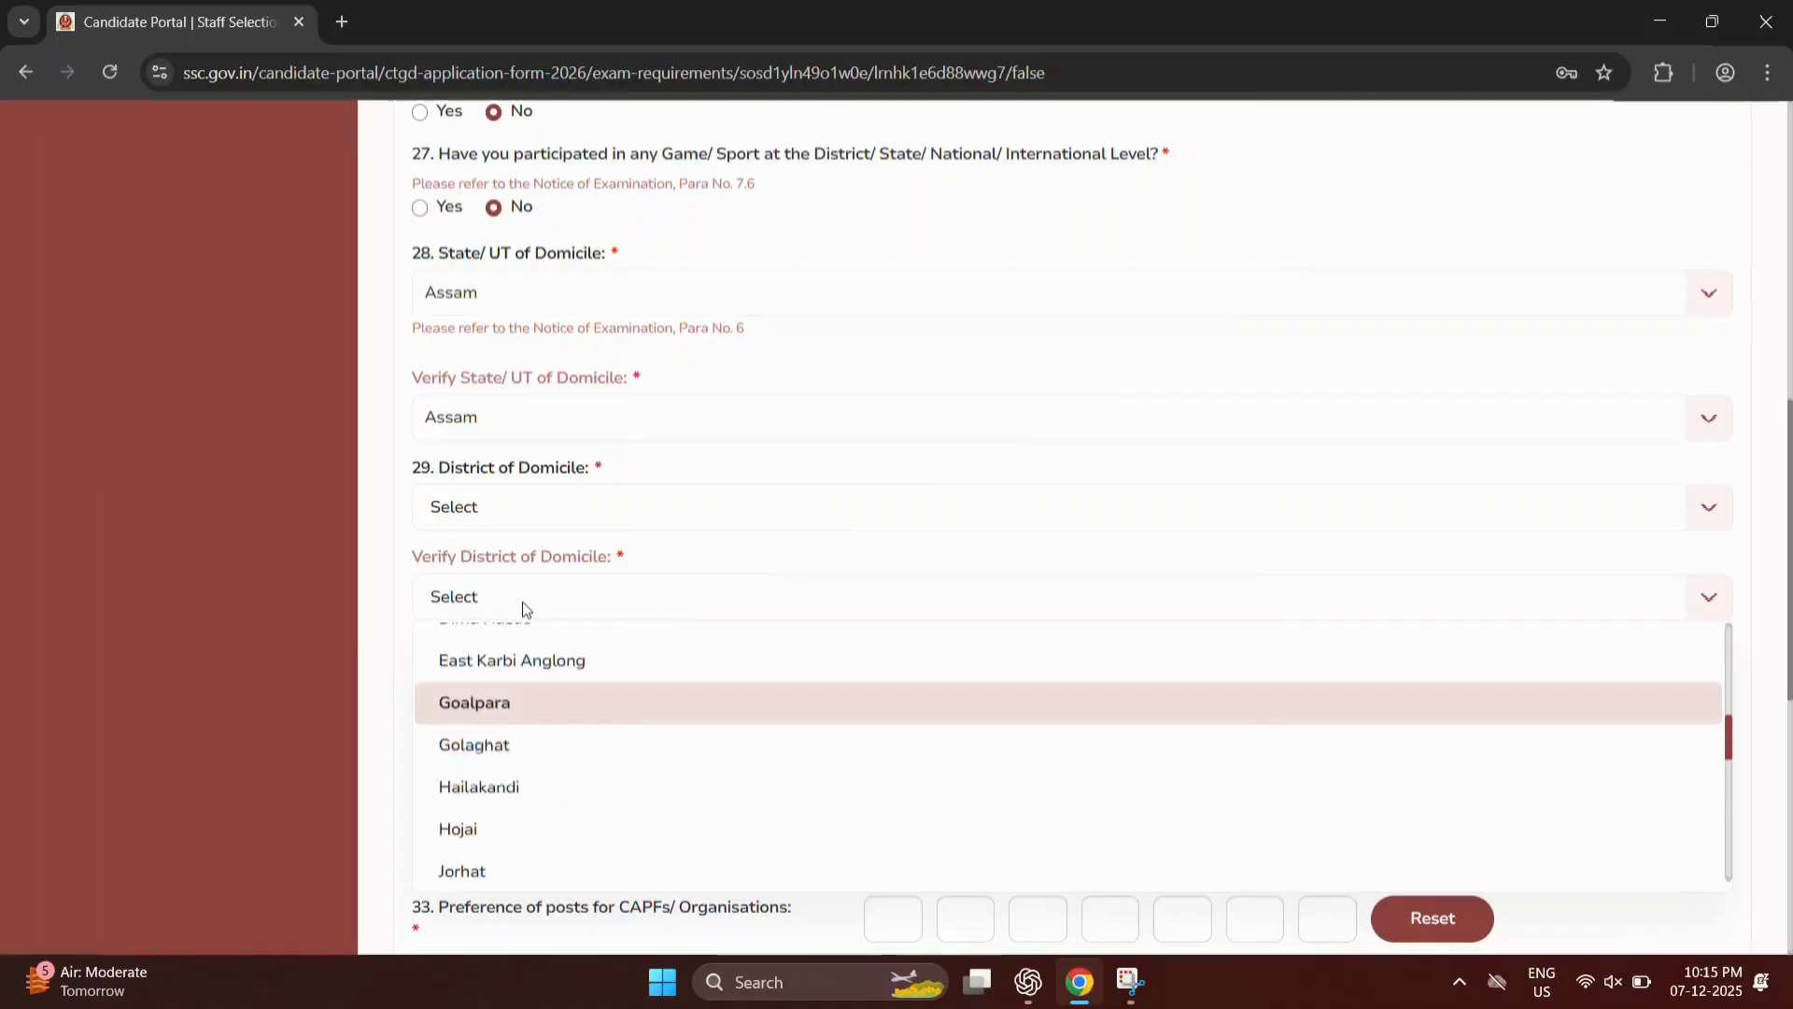
left_click(493, 707)
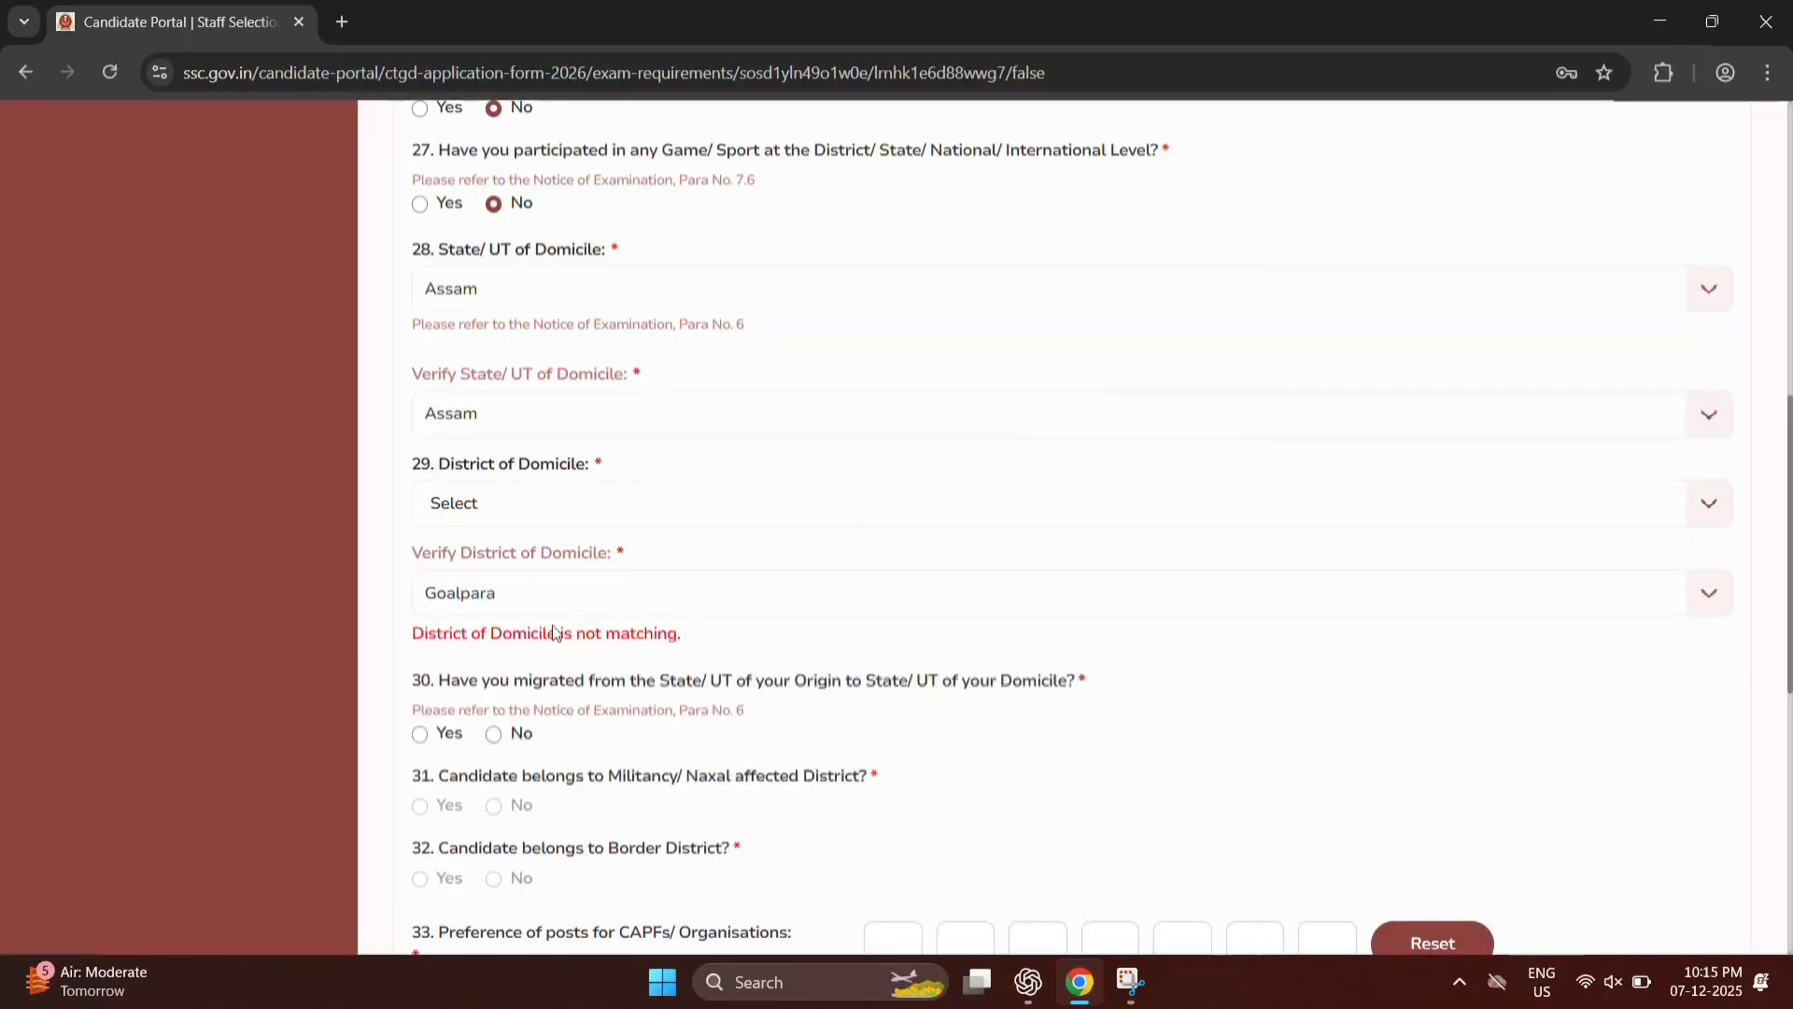
scroll(553, 632, "down", 2)
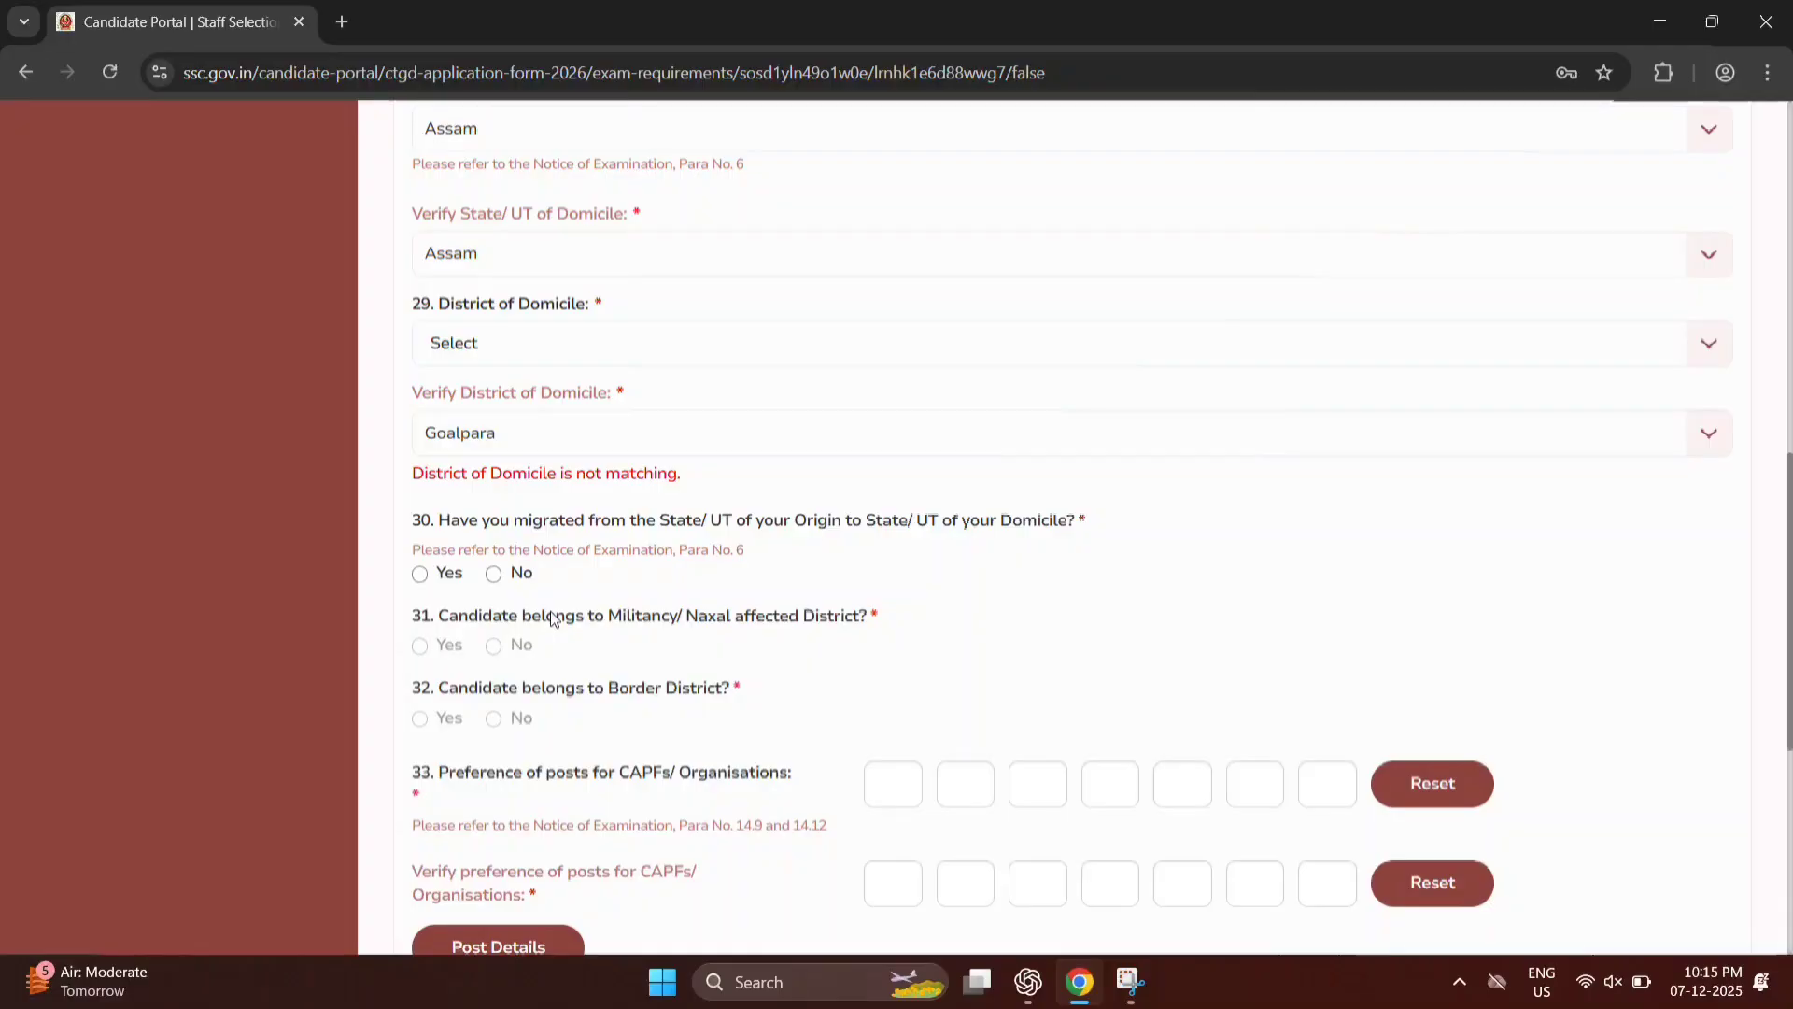
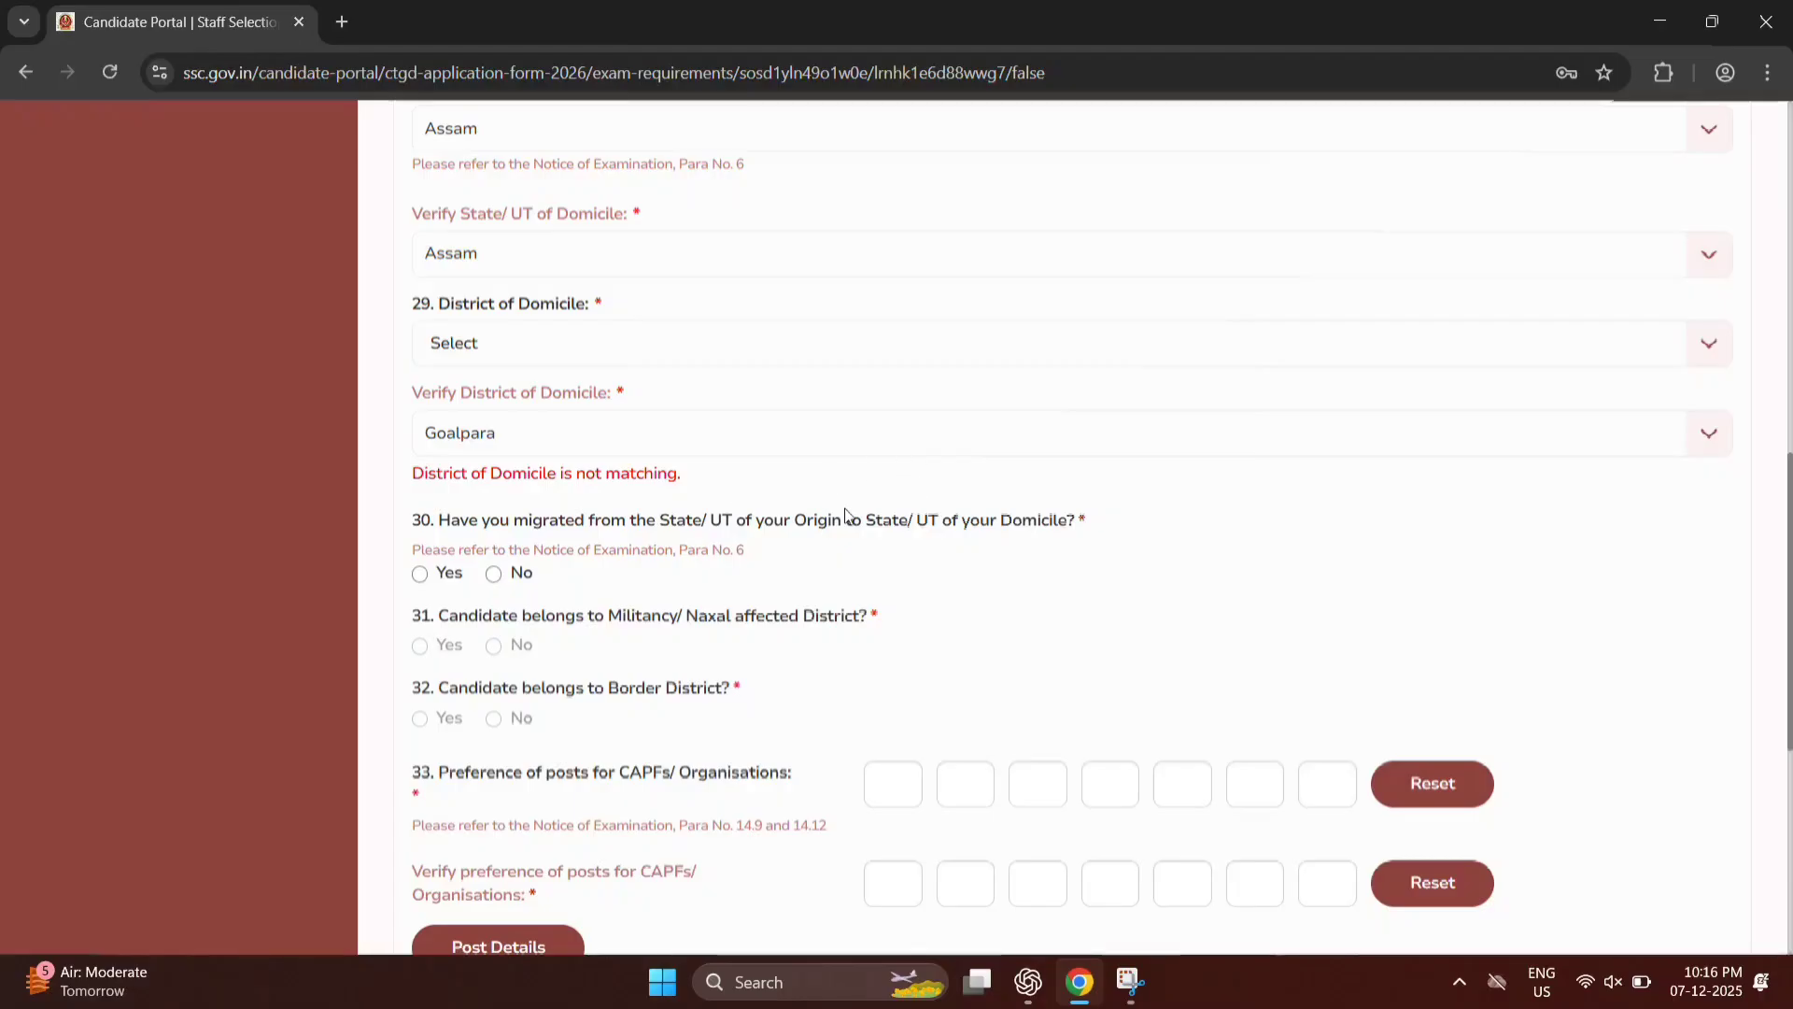
Step: Answer No to question 30 about migrating from the State/UT of origin to domicile
left_click(495, 576)
scroll(549, 621, "down", 1)
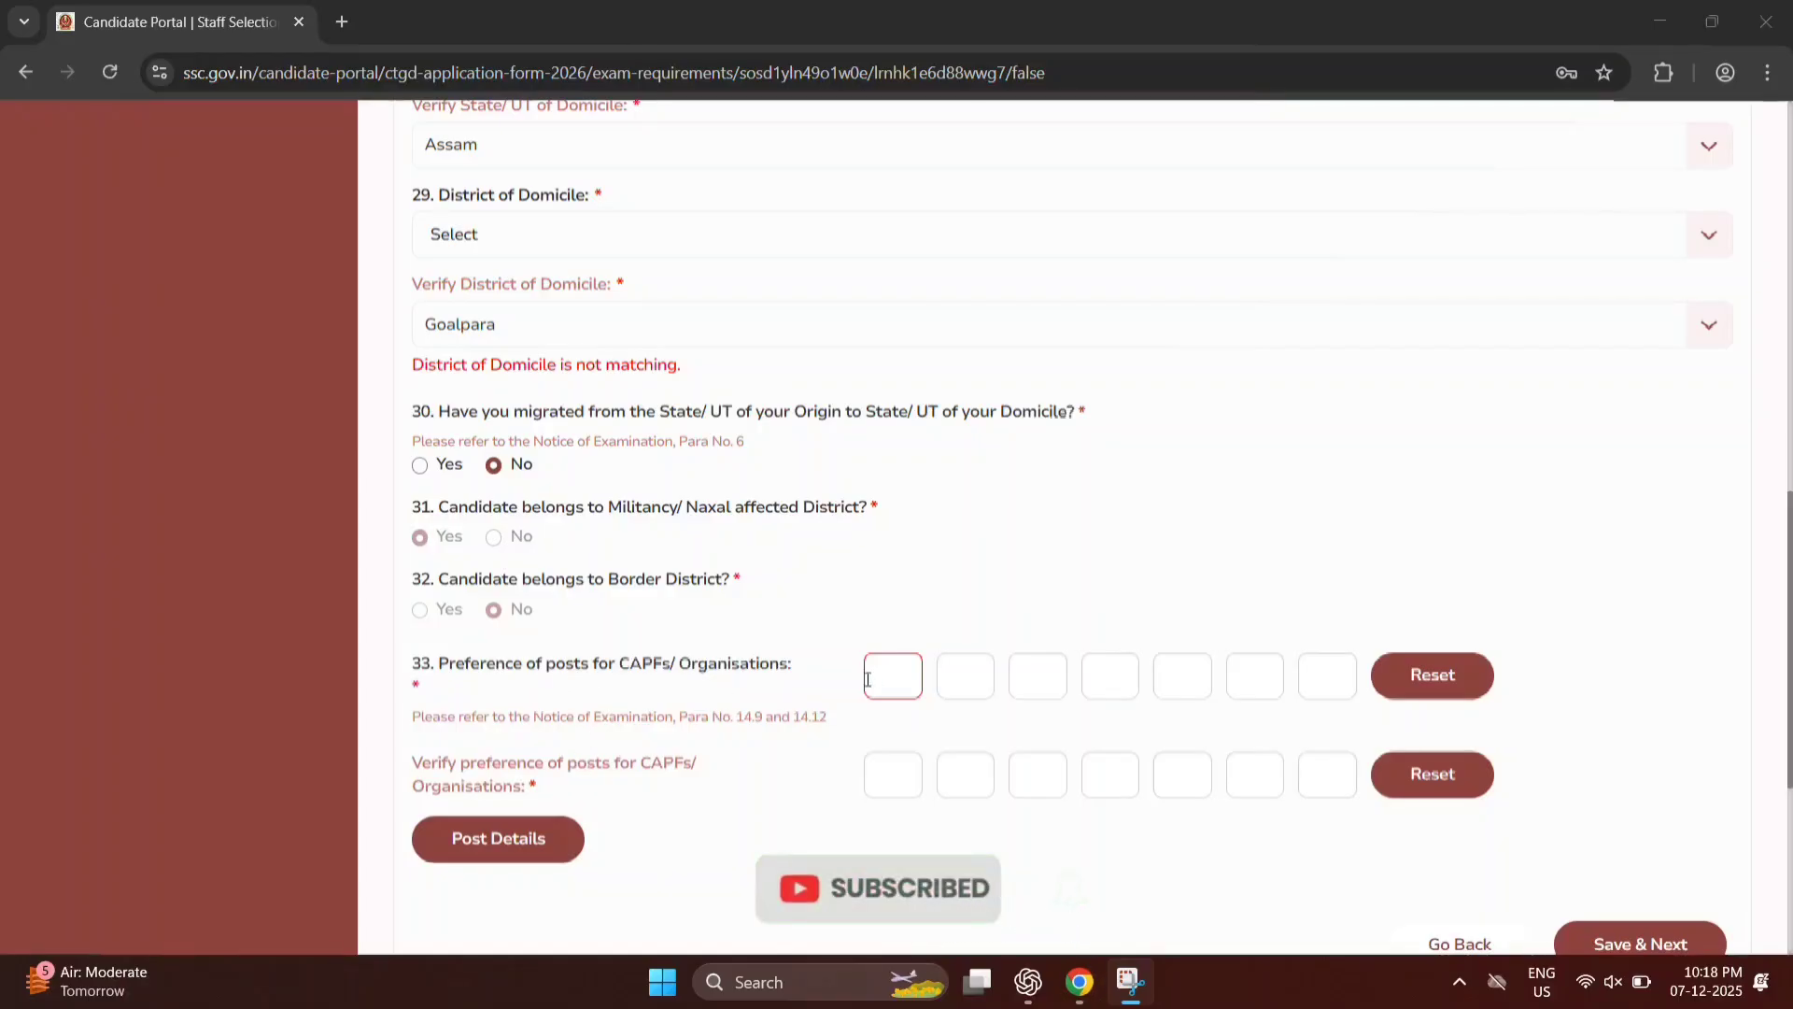
Step: Choose CAPF post order B, F, C, E, A, H, D and start verifying it with B, F, C
left_click(478, 845)
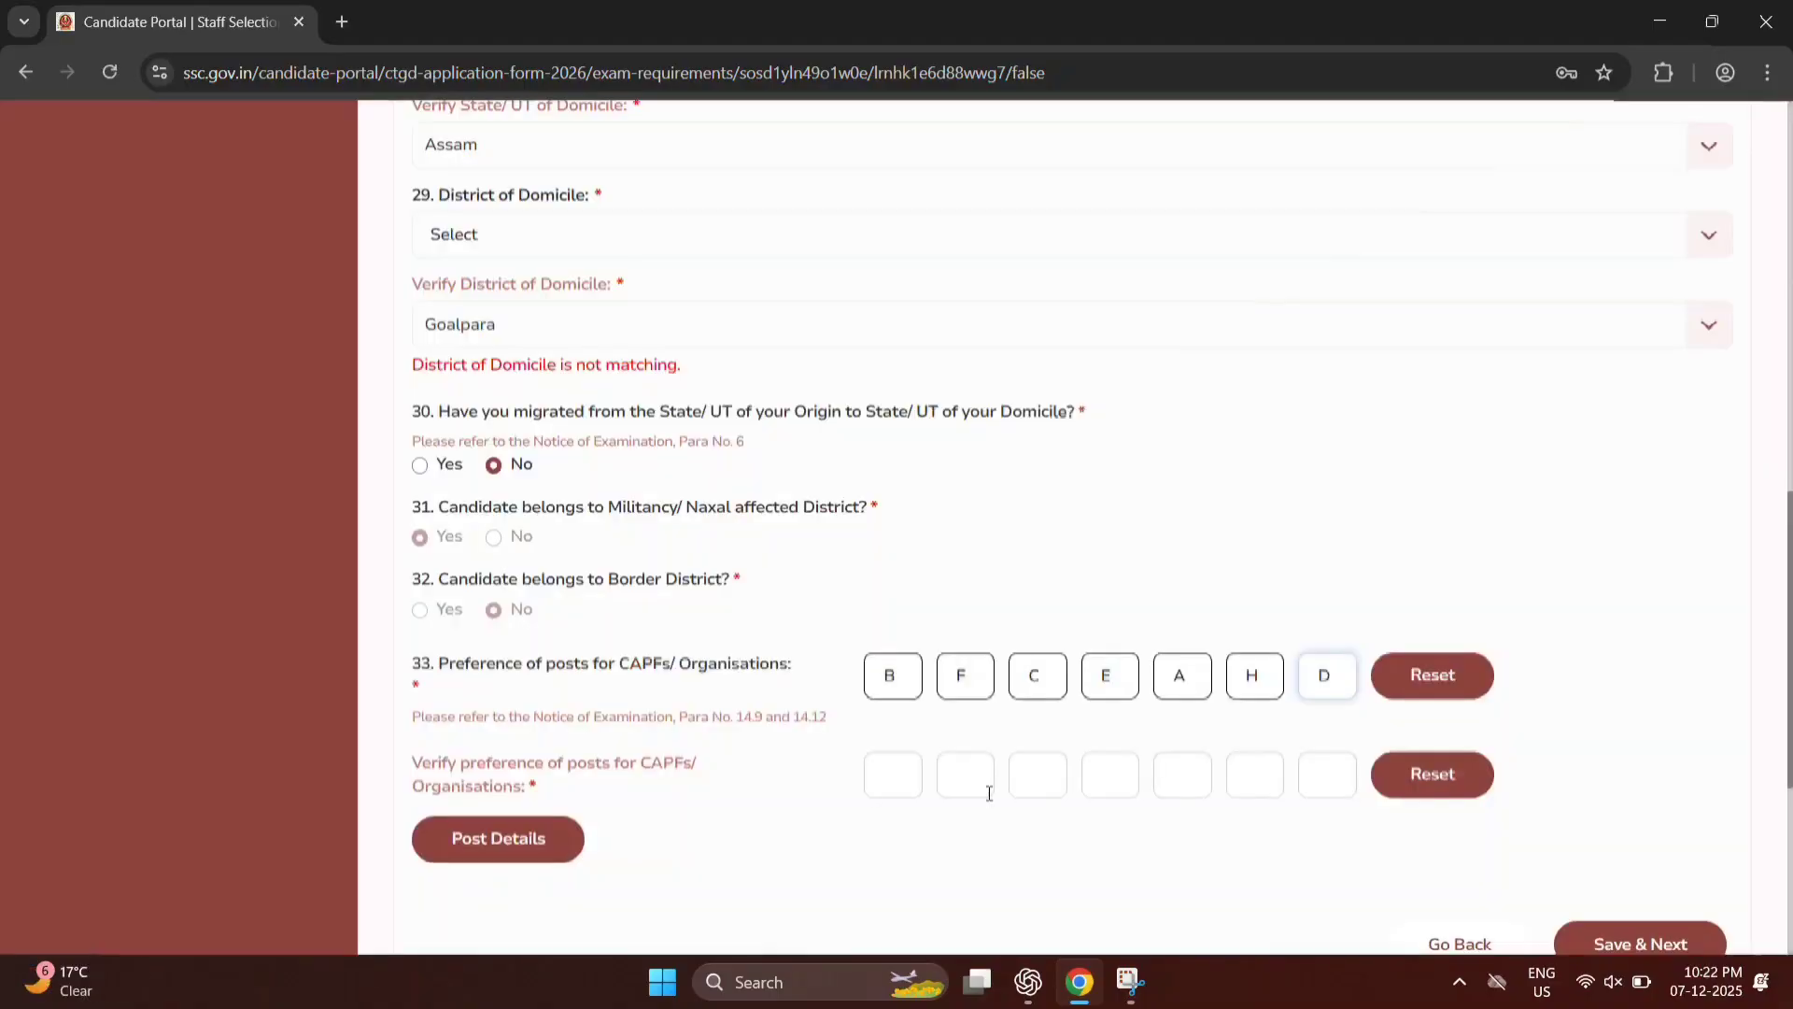
left_click(914, 775)
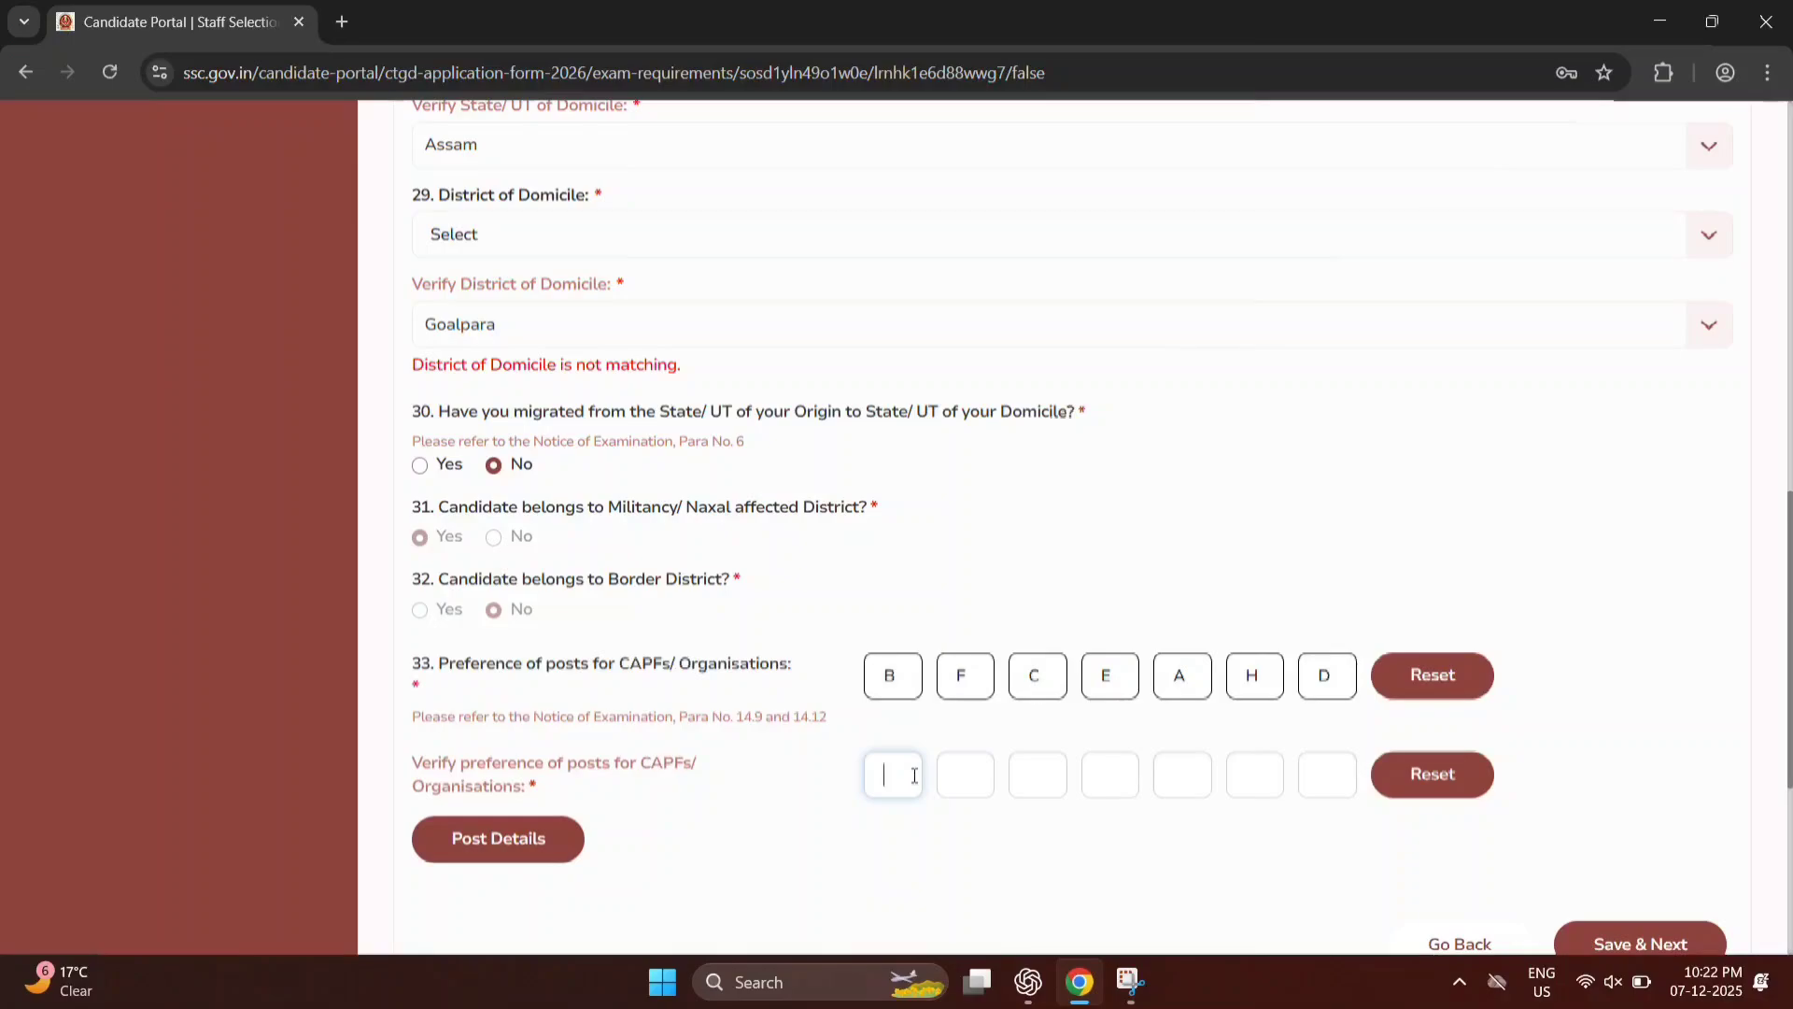
type("B")
left_click(972, 775)
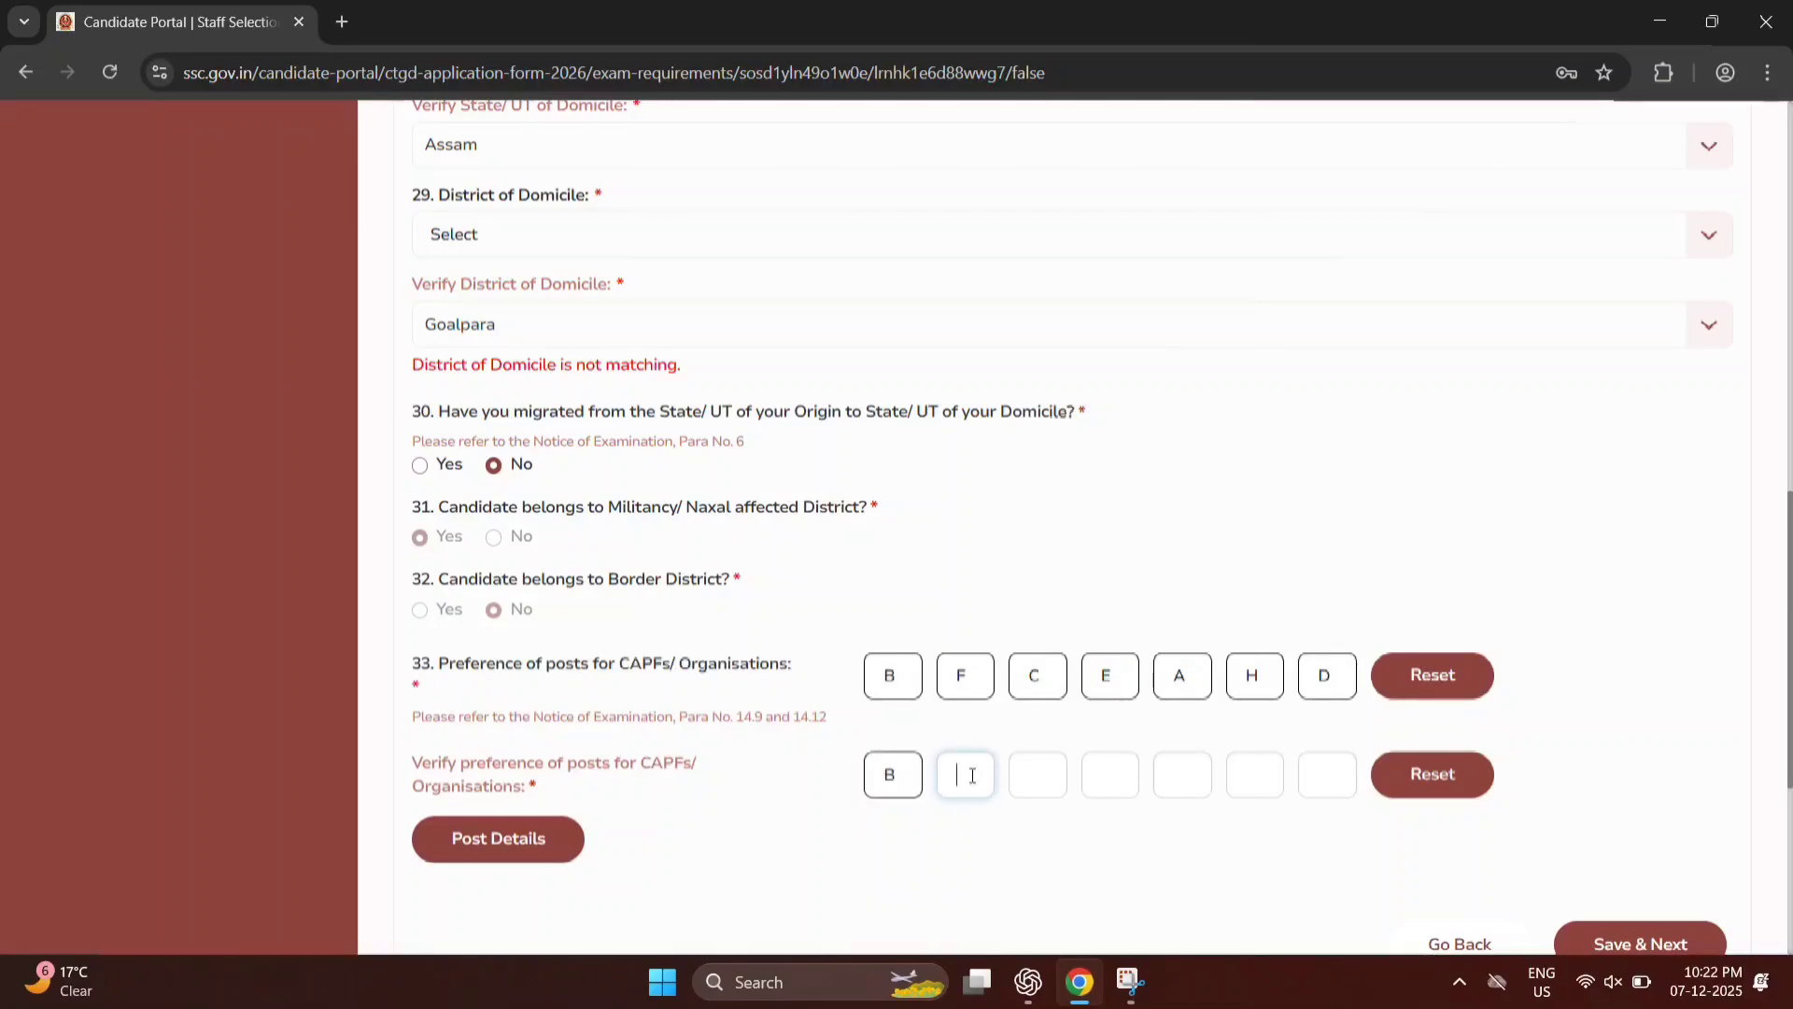
type("F")
left_click(1054, 764)
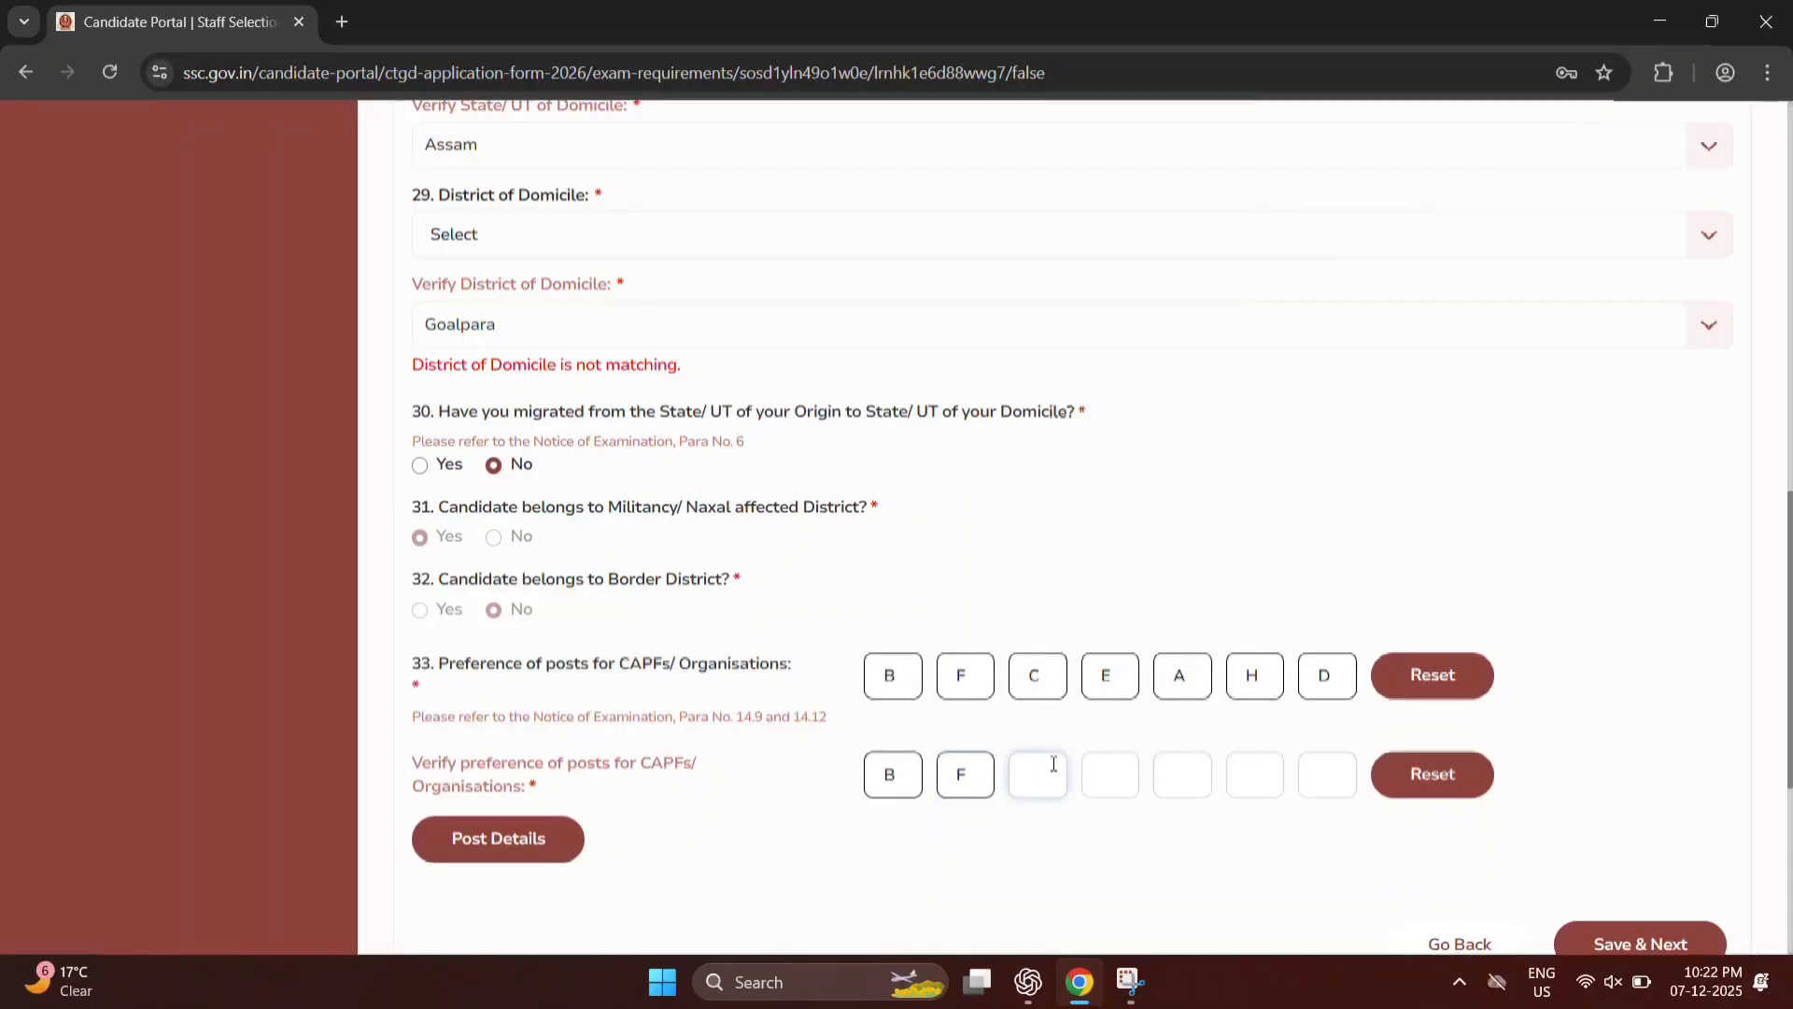
type("C")
Step: Continue the verification row with E, A and H, reaching the seventh box
left_click(1118, 773)
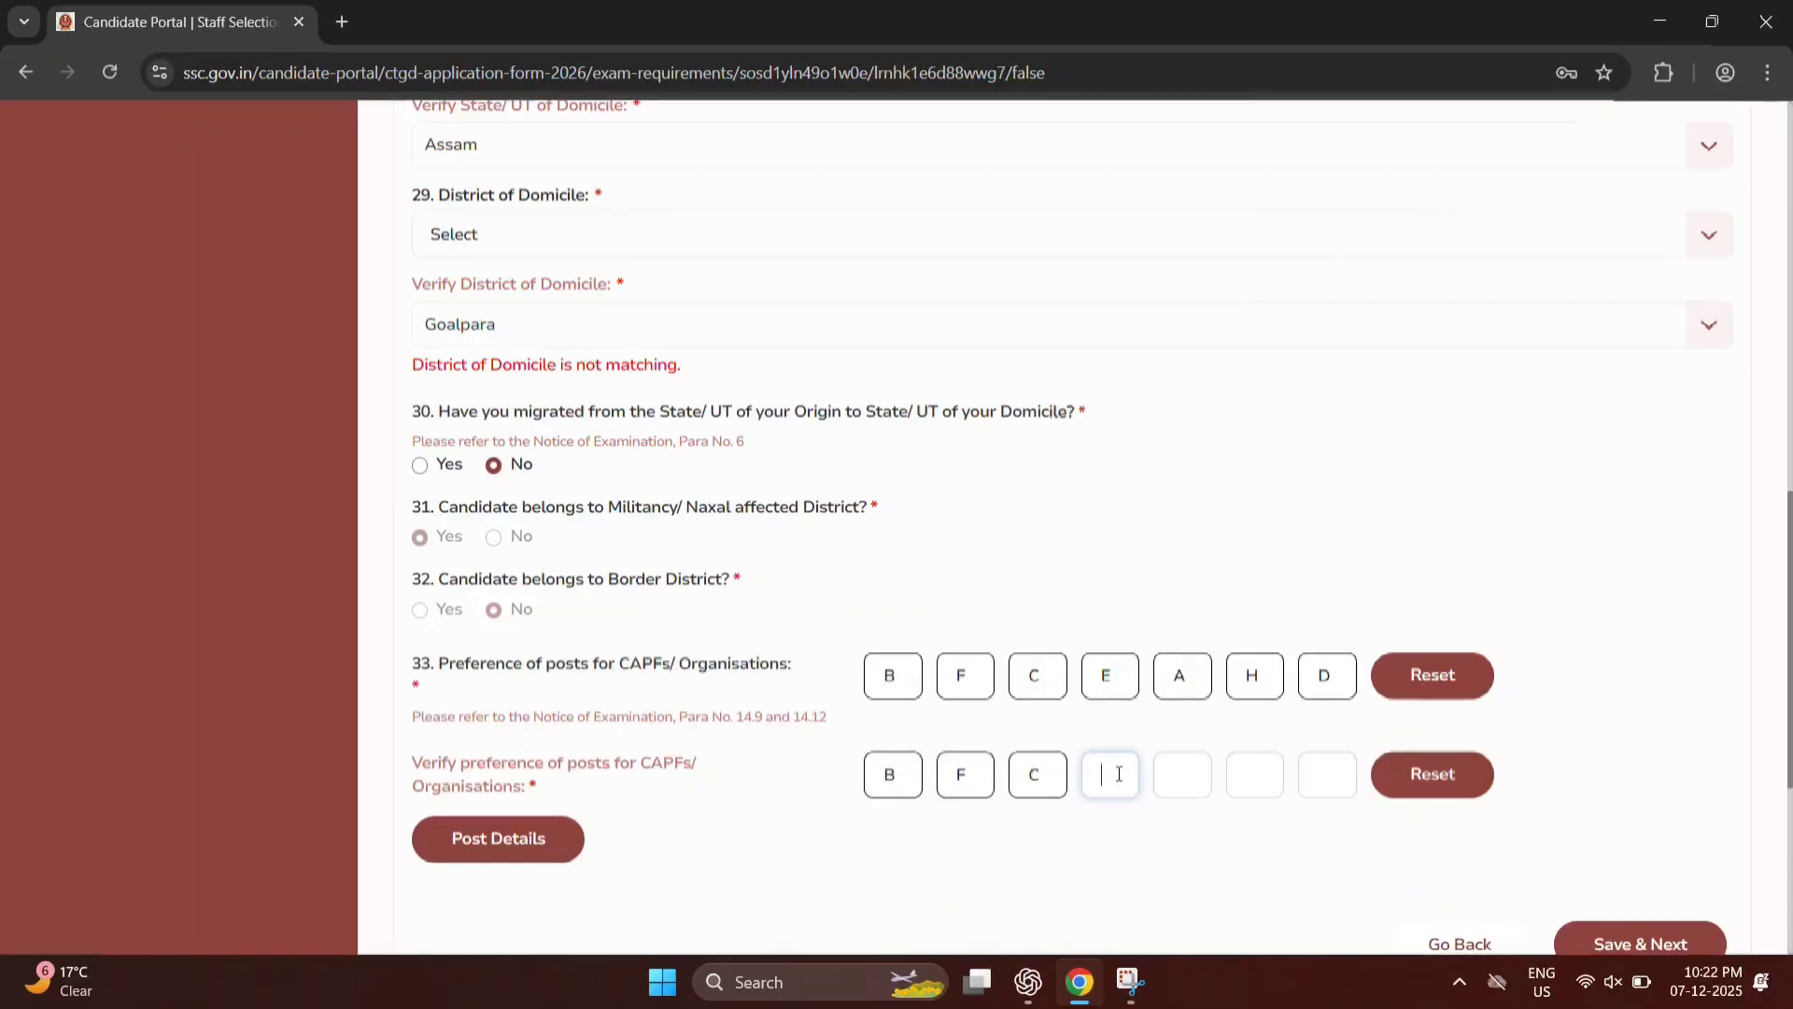
type("E")
left_click(1187, 768)
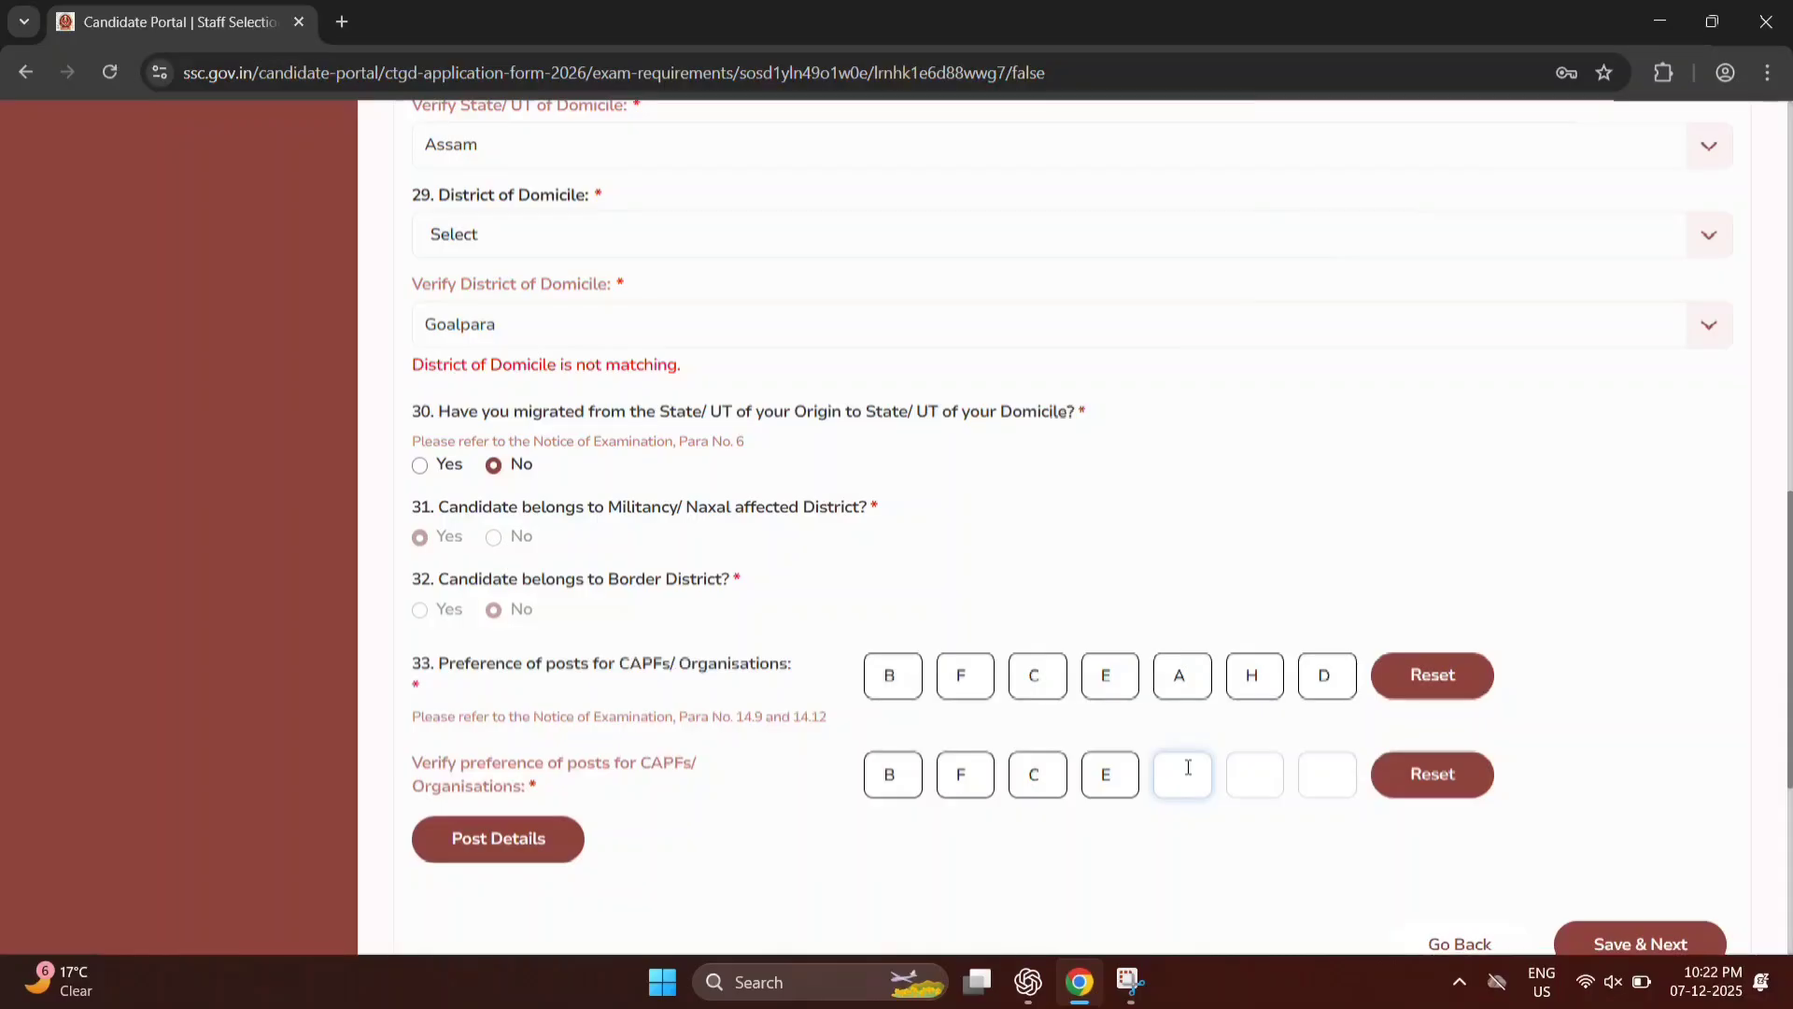
type("A")
left_click(1267, 785)
type("H")
left_click(1328, 788)
Step: Enter D as the seventh verification preference
type("D")
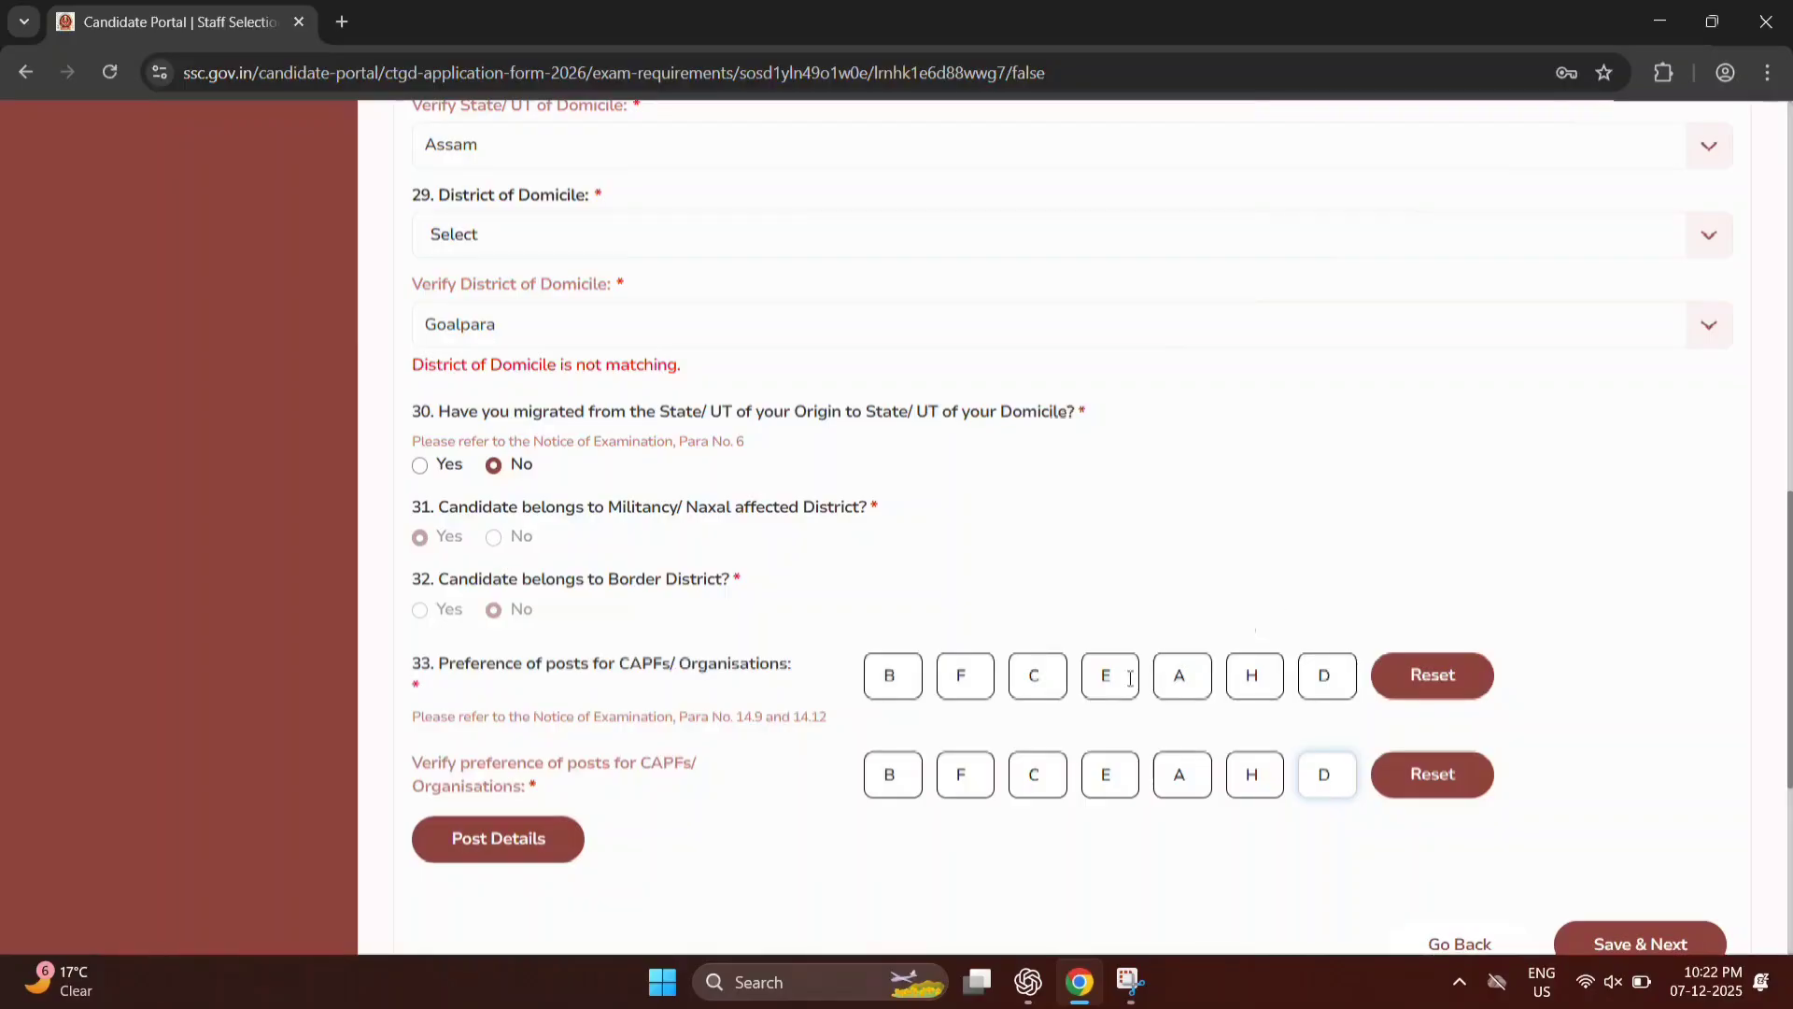
scroll(1094, 832, "down", 2)
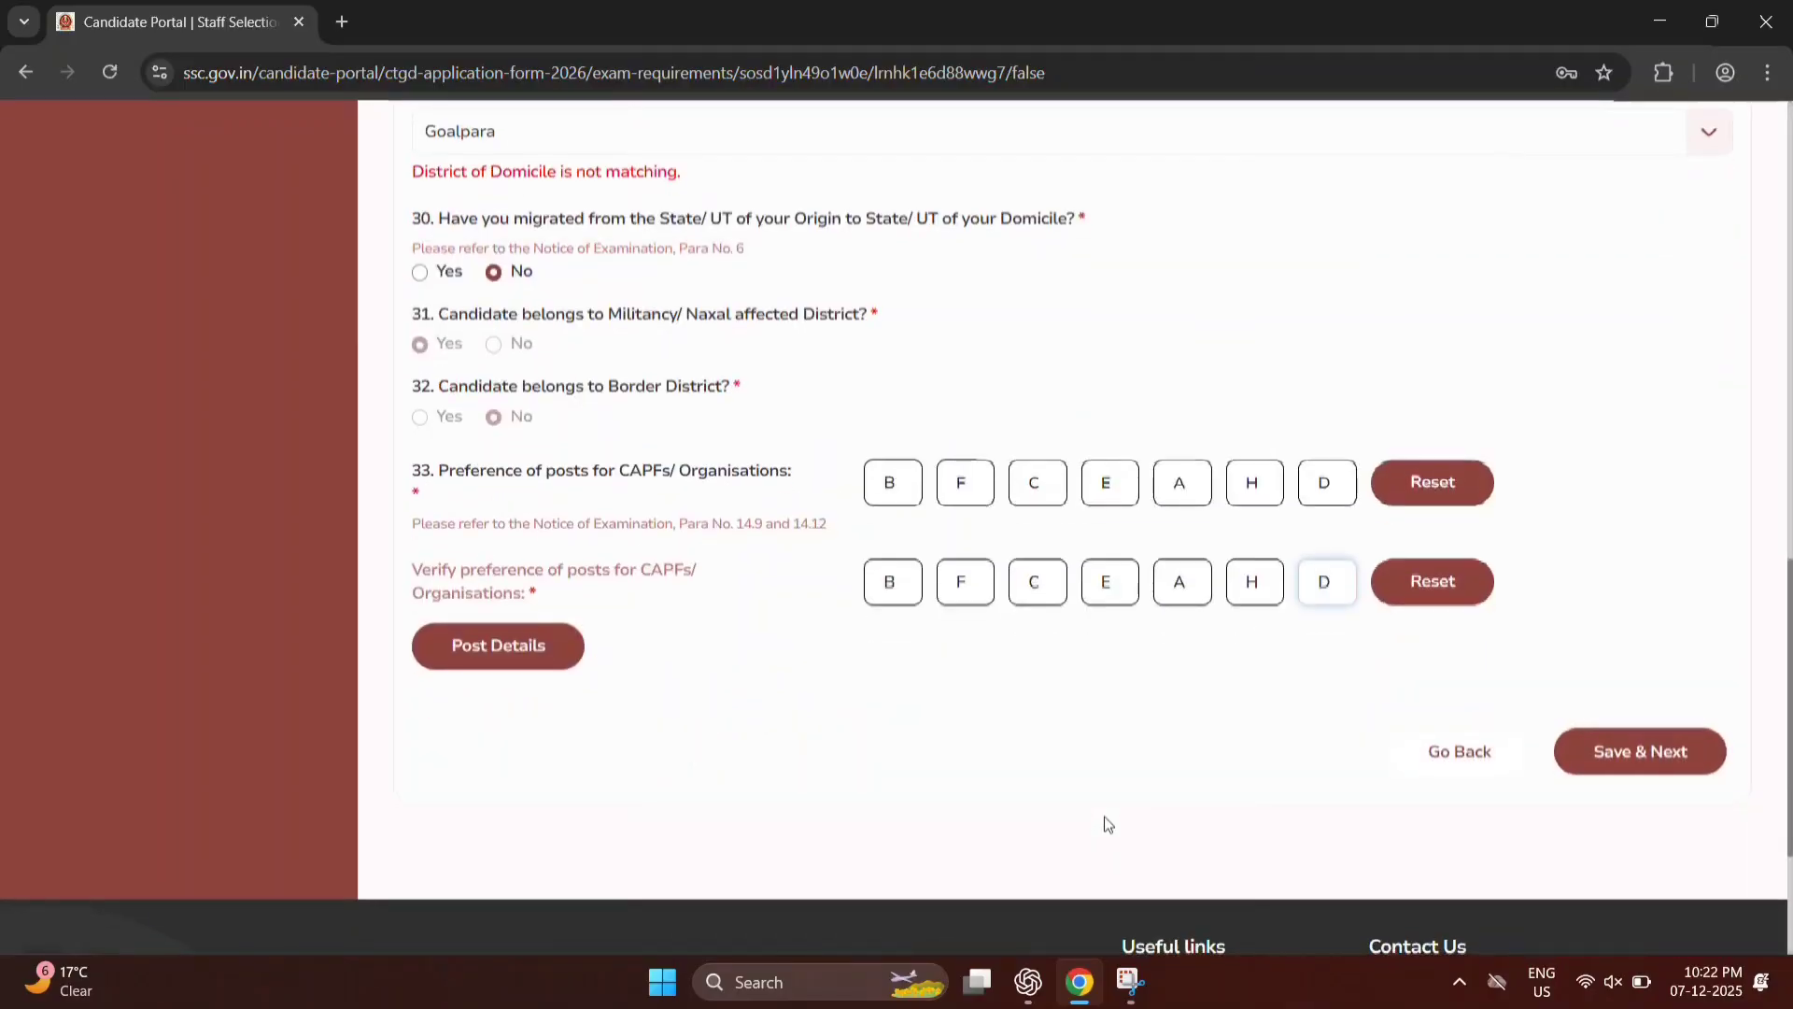
scroll(1108, 825, "up", 1)
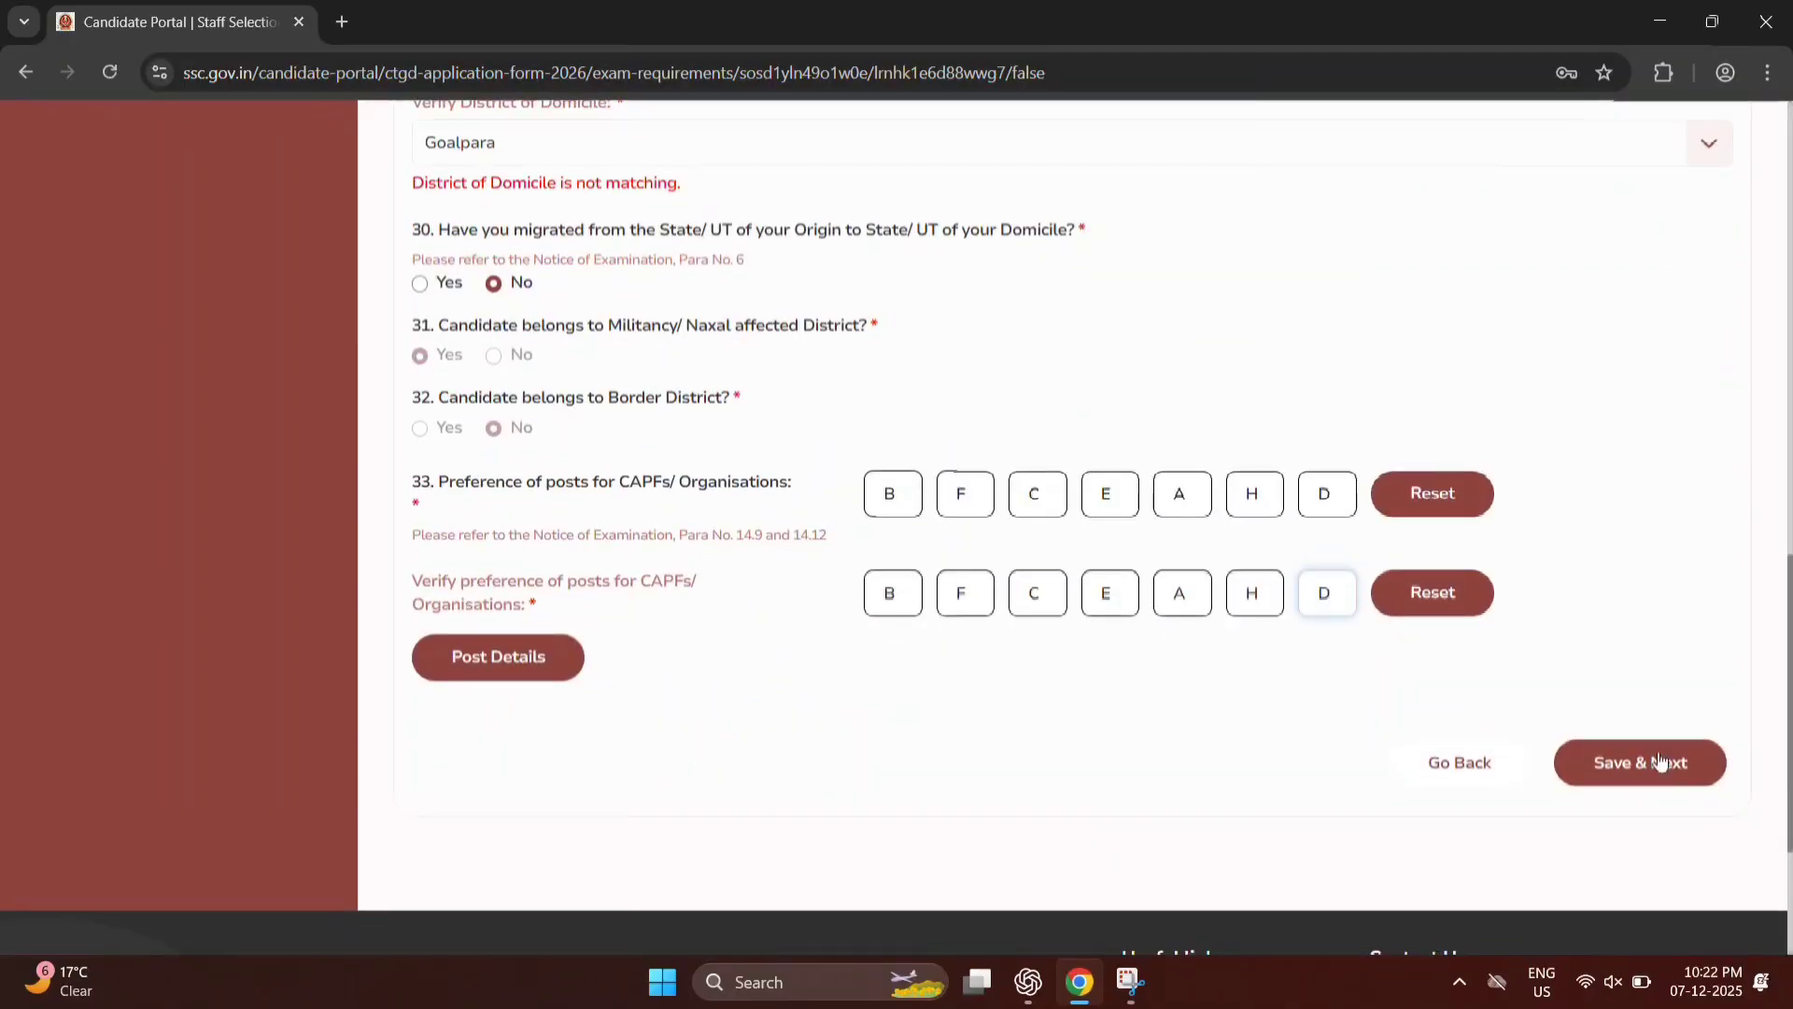
scroll(1660, 761, "up", 1)
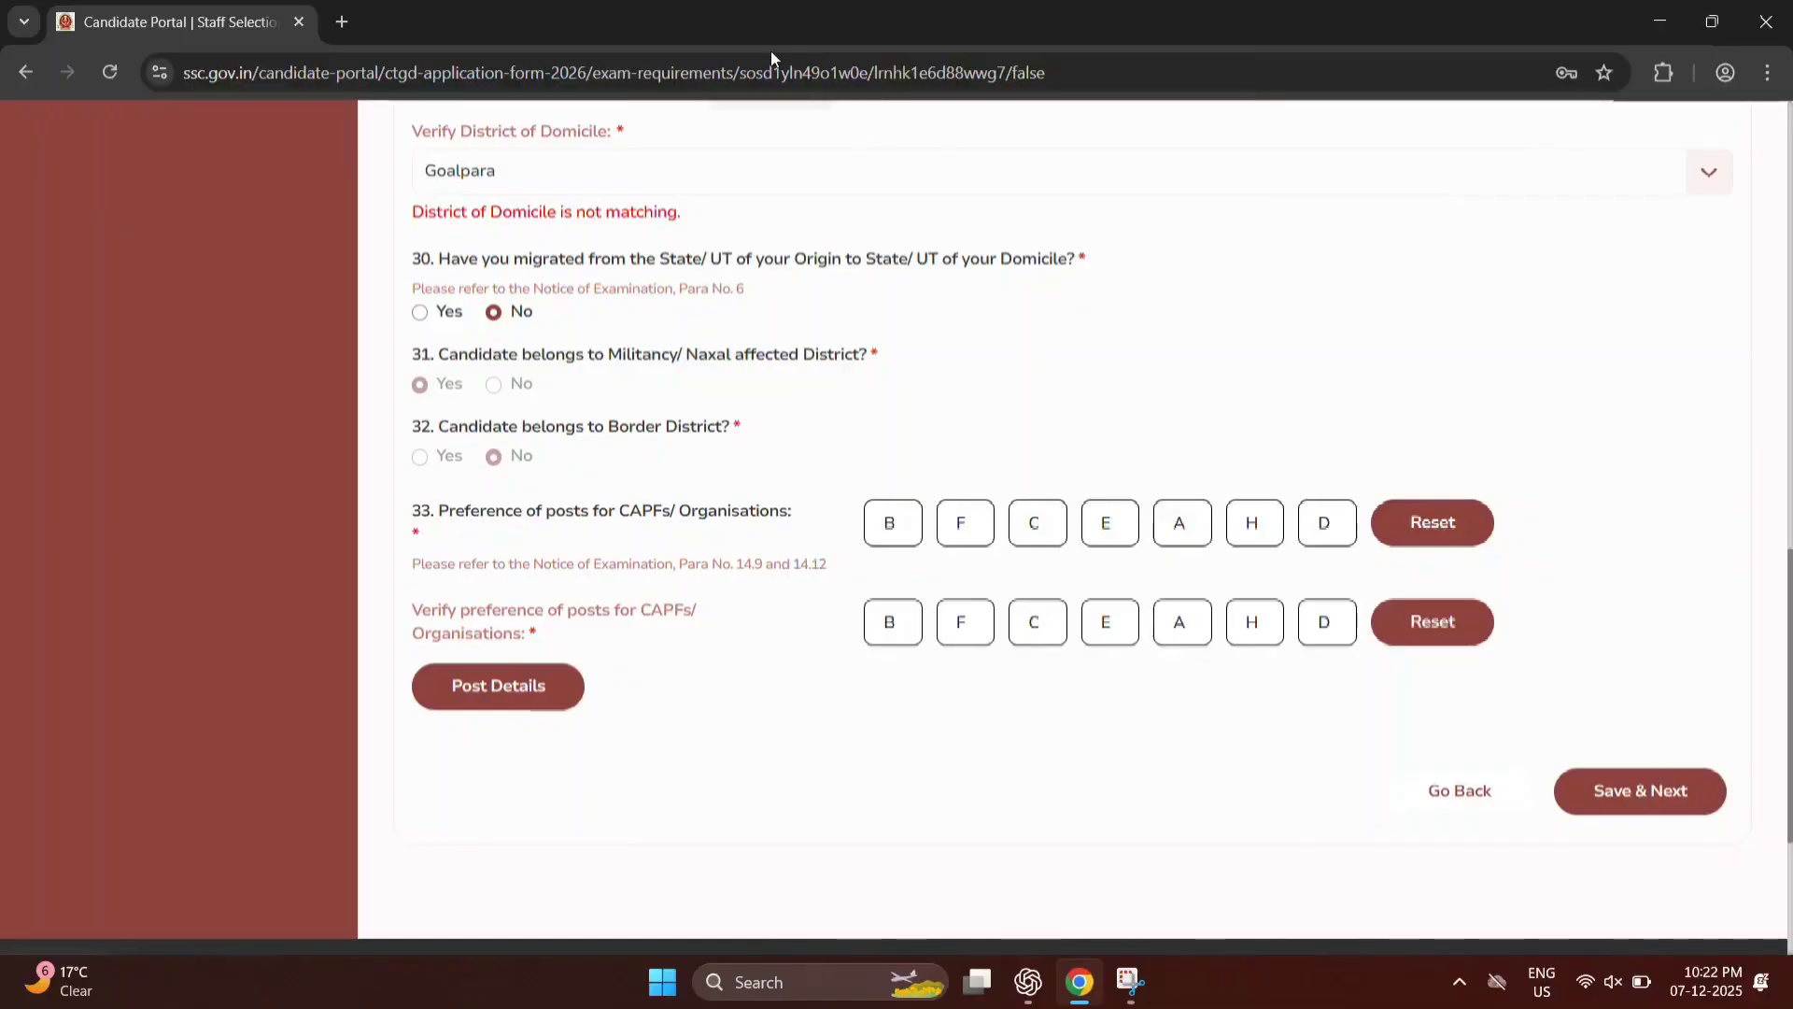
scroll(728, 233, "up", 3)
Step: Select Goalpara as the District of Domicile
left_click(710, 262)
left_click(764, 826)
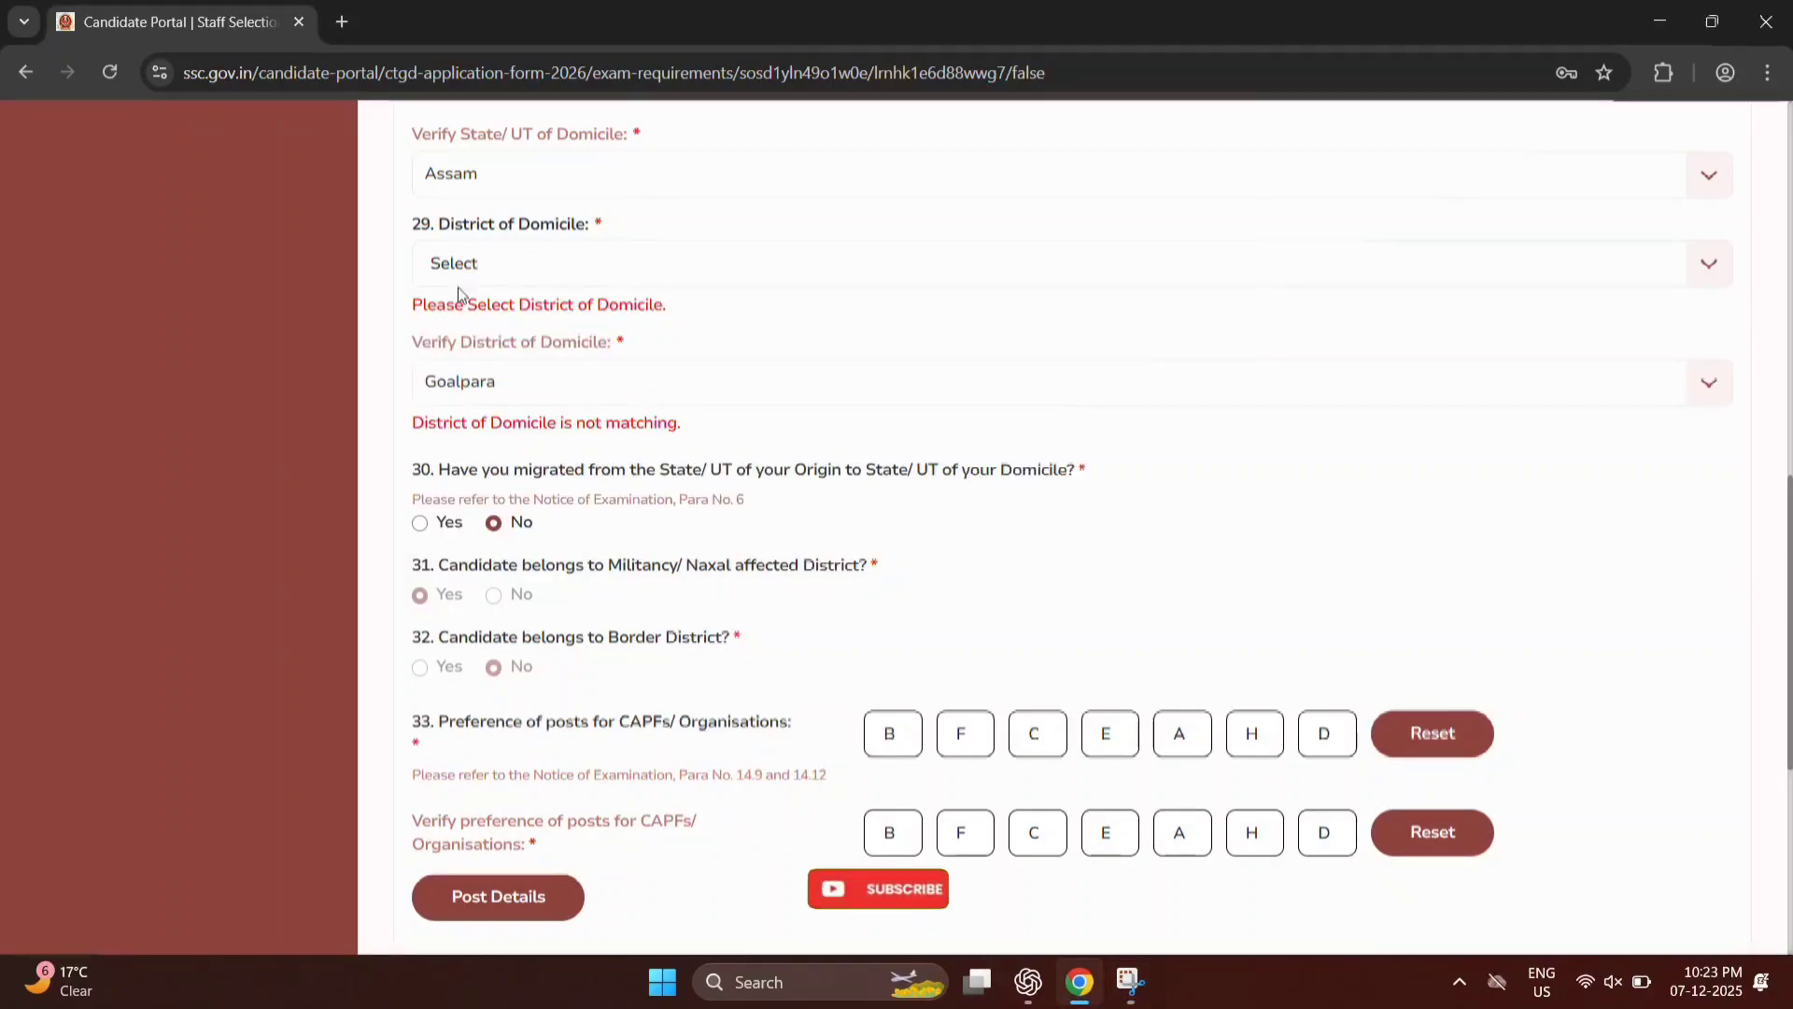
left_click(512, 265)
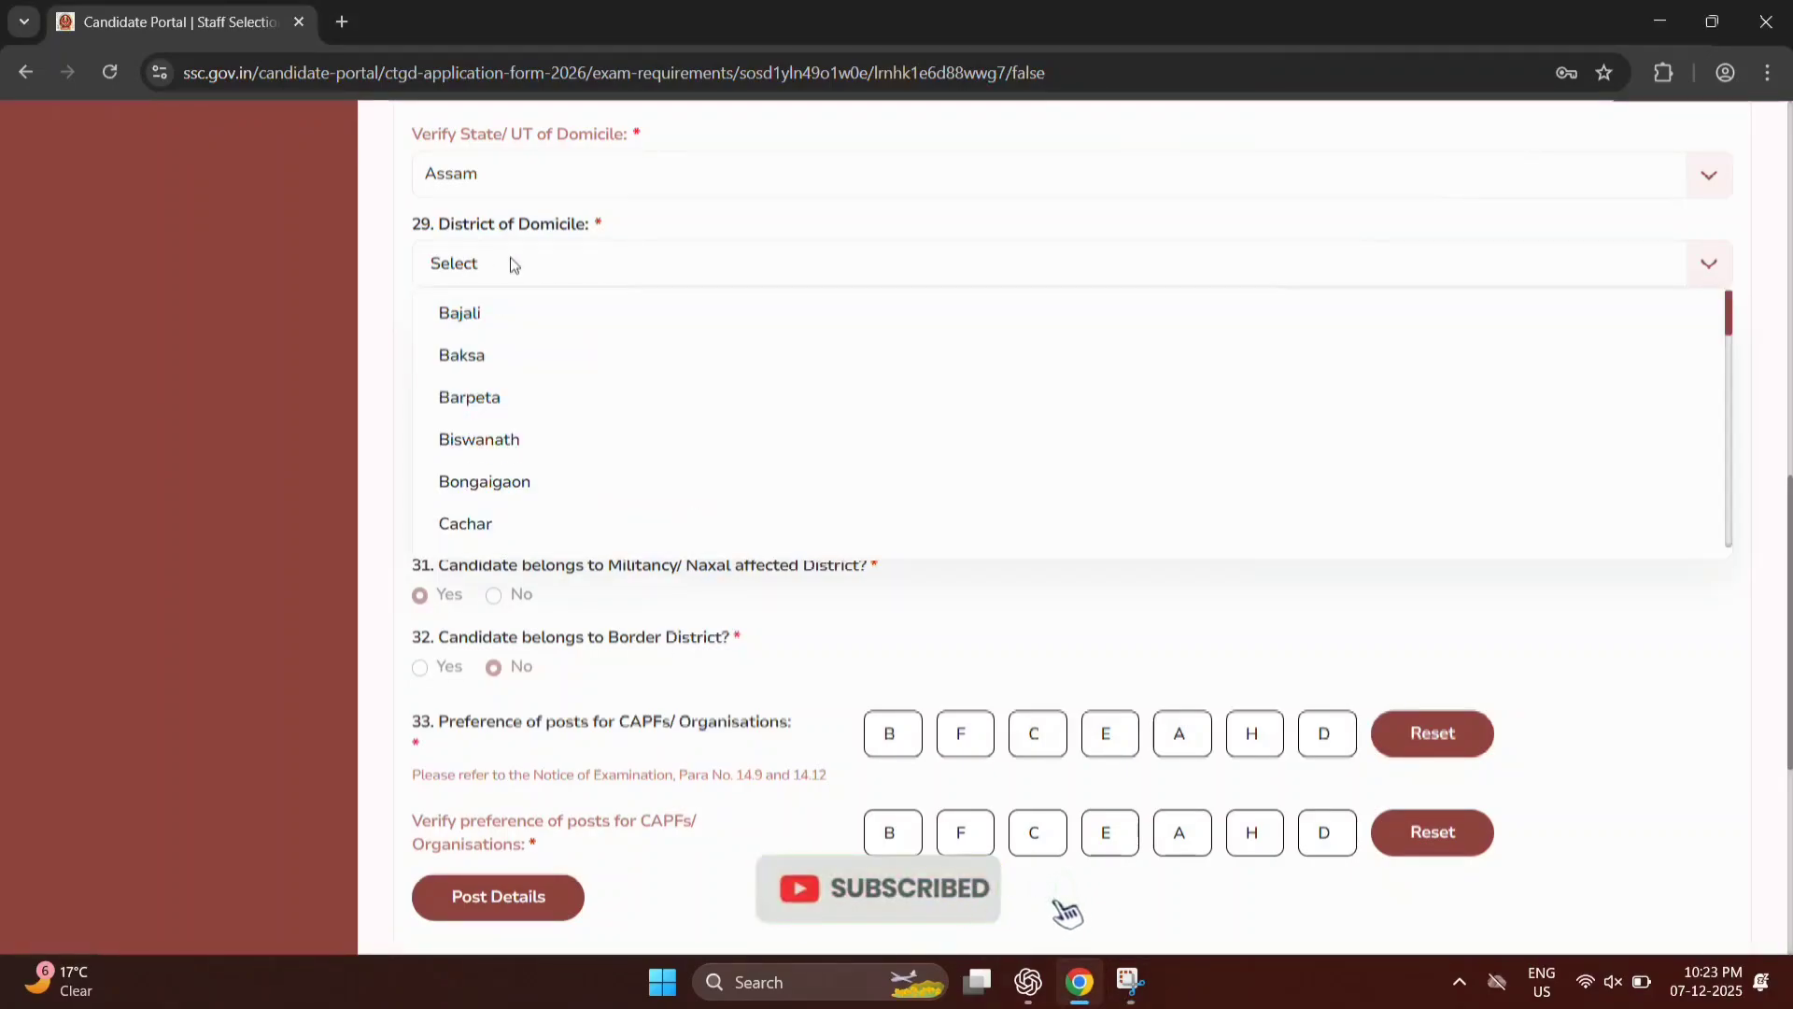
key("g")
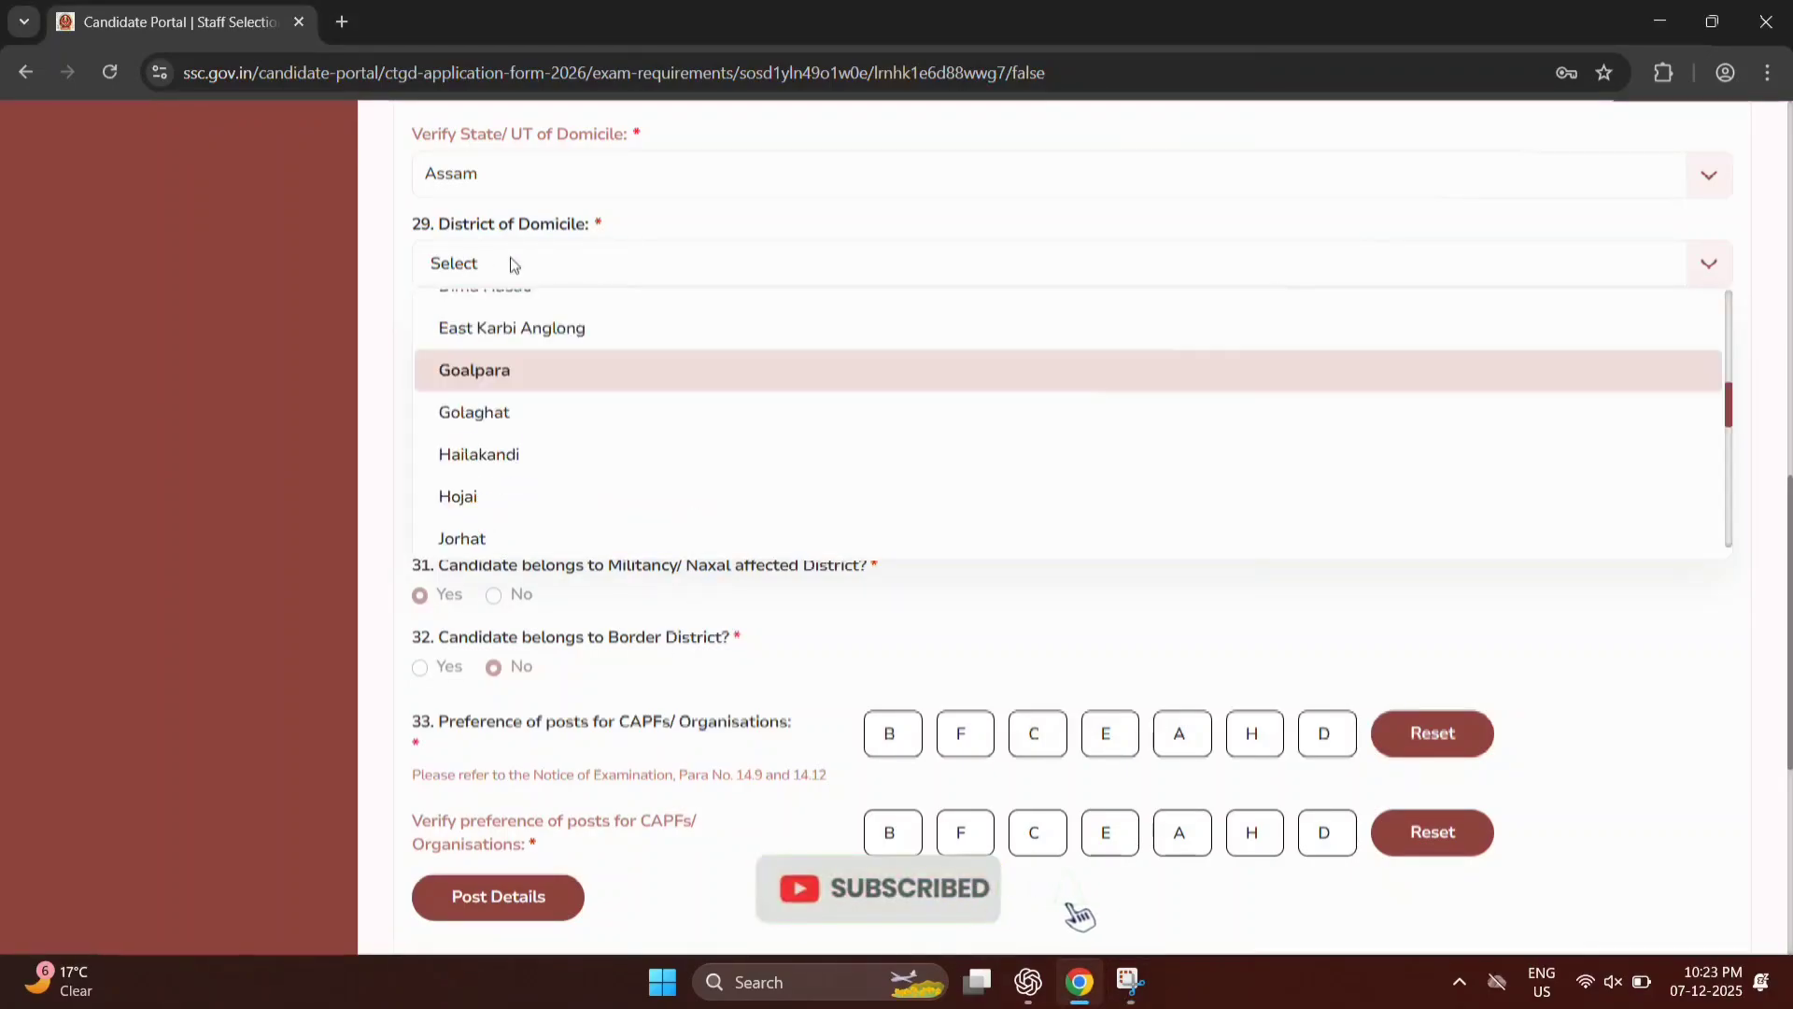
left_click(506, 369)
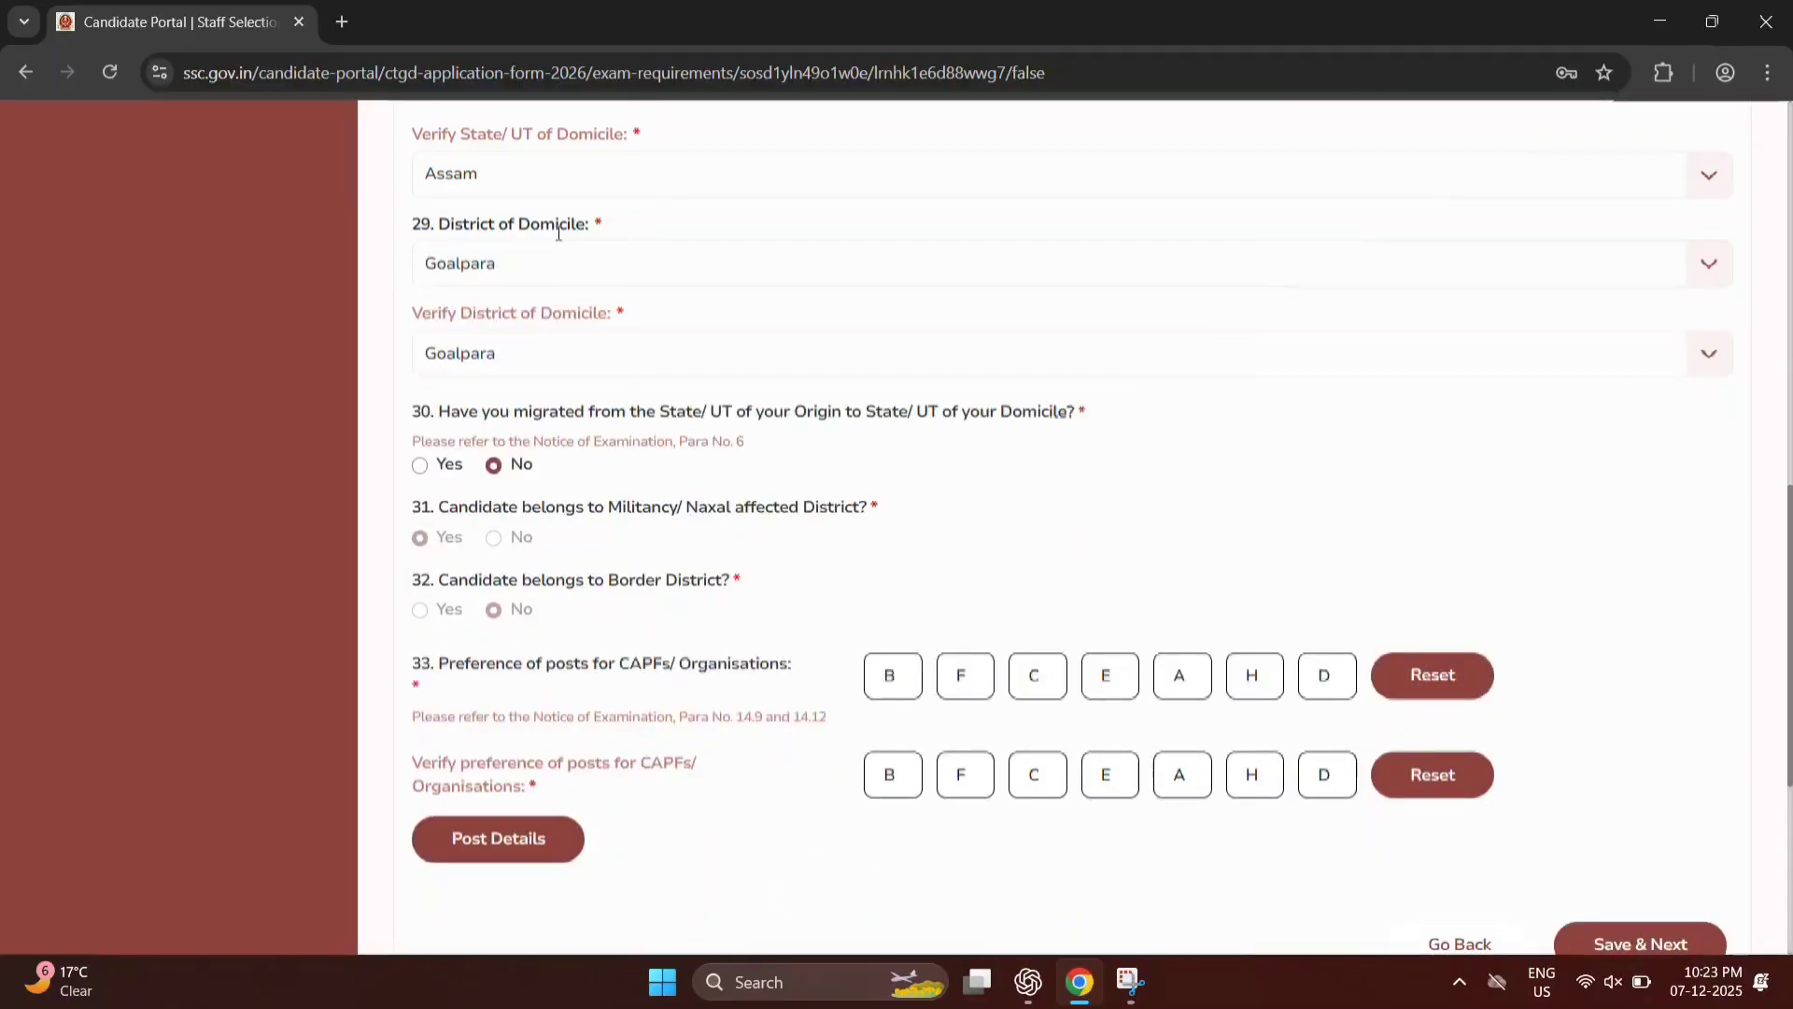
Step: Save the Additional Information-II section with Save & Next
scroll(551, 231, "up", 7)
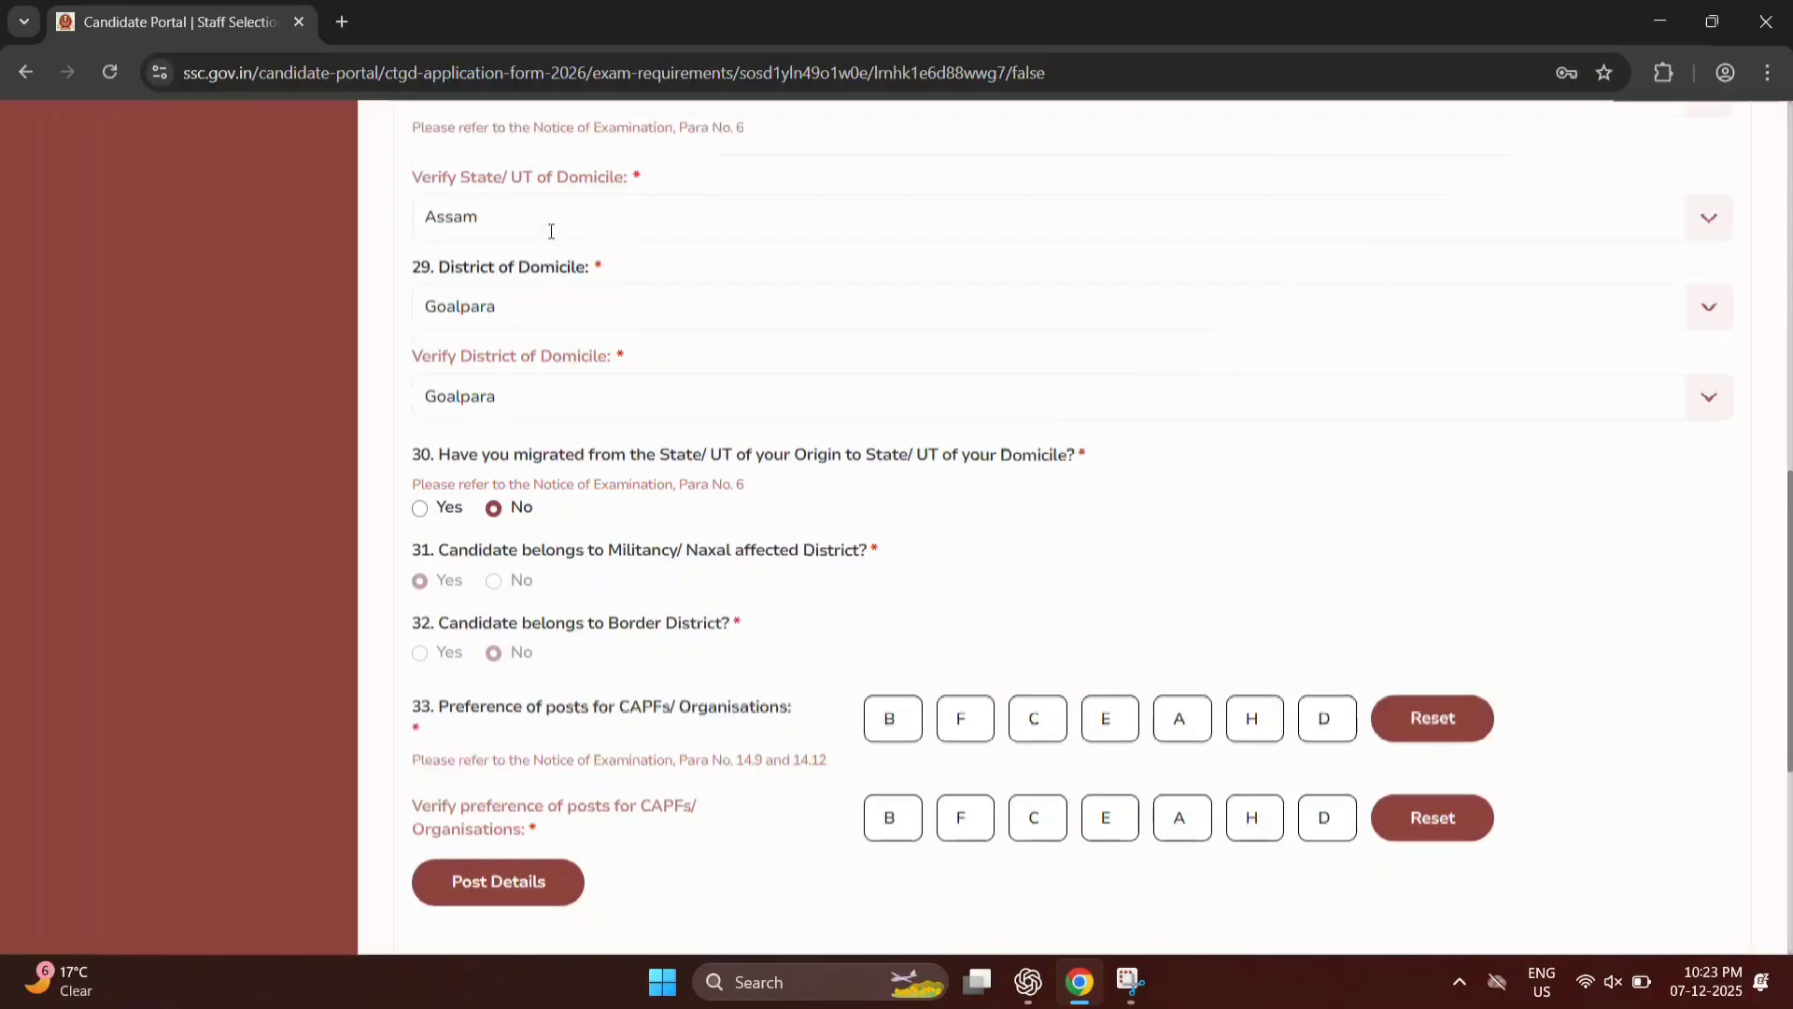
scroll(551, 231, "up", 4)
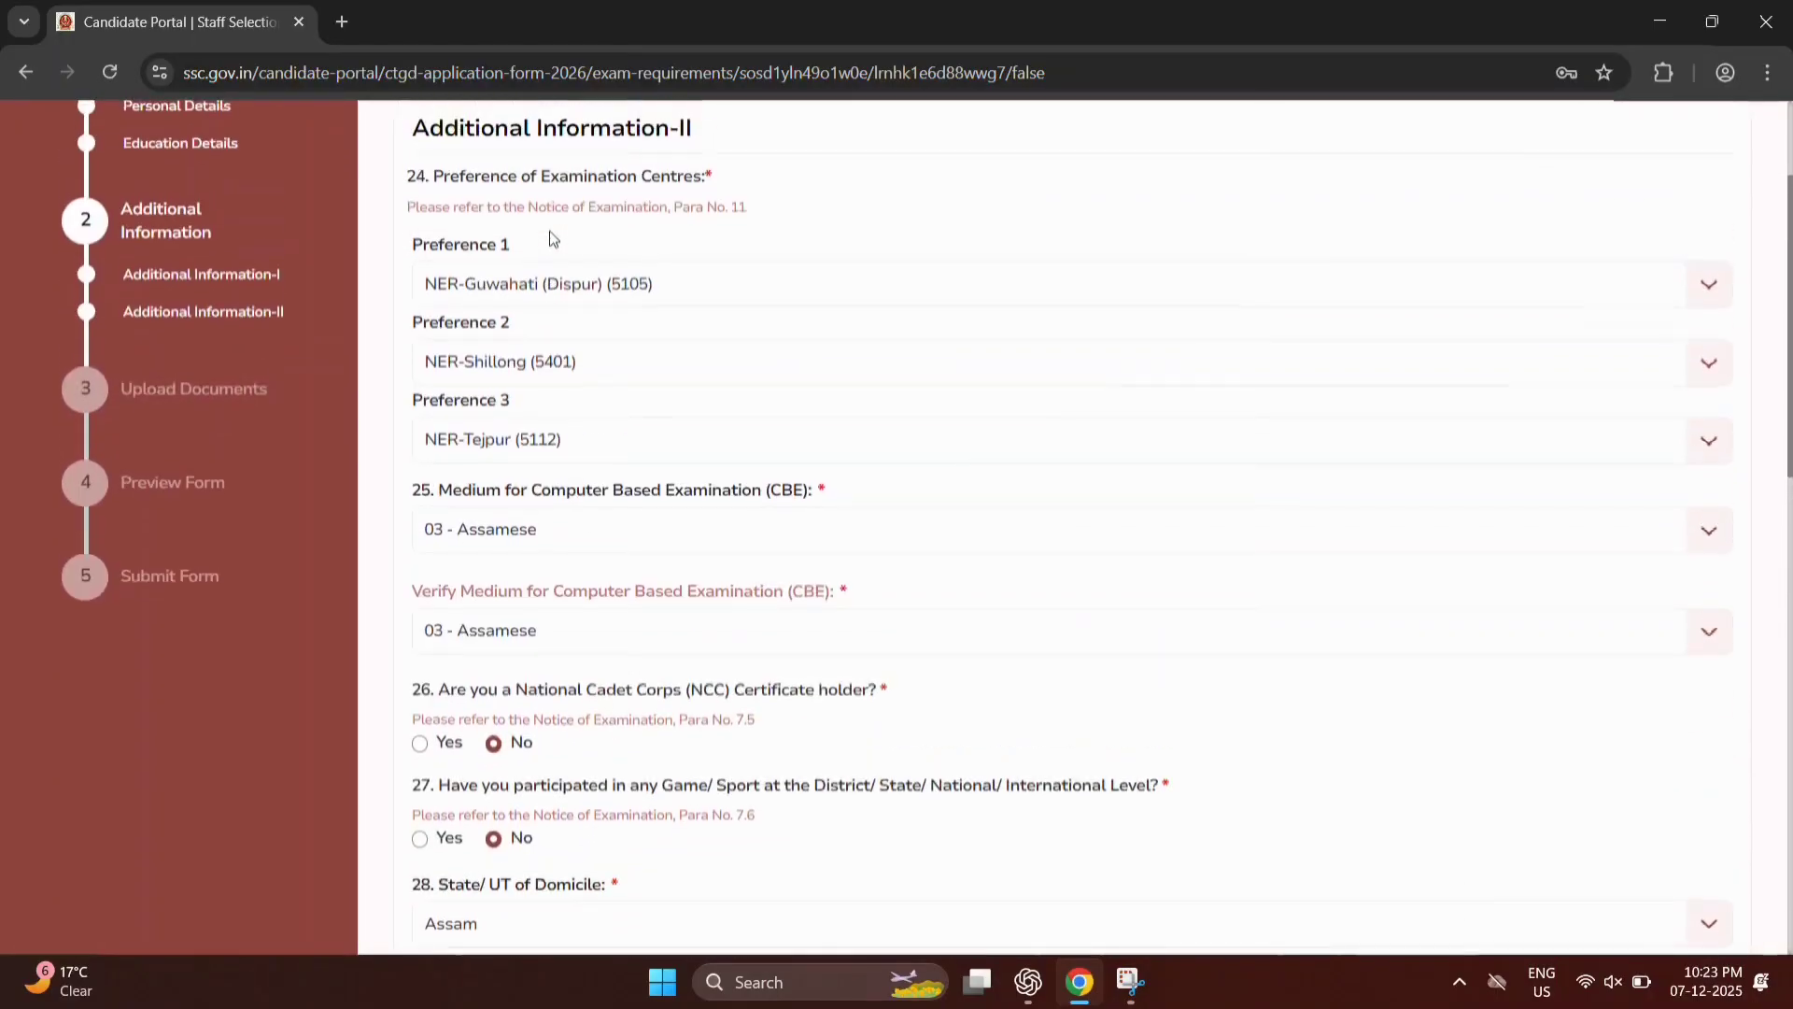
scroll(546, 238, "down", 1)
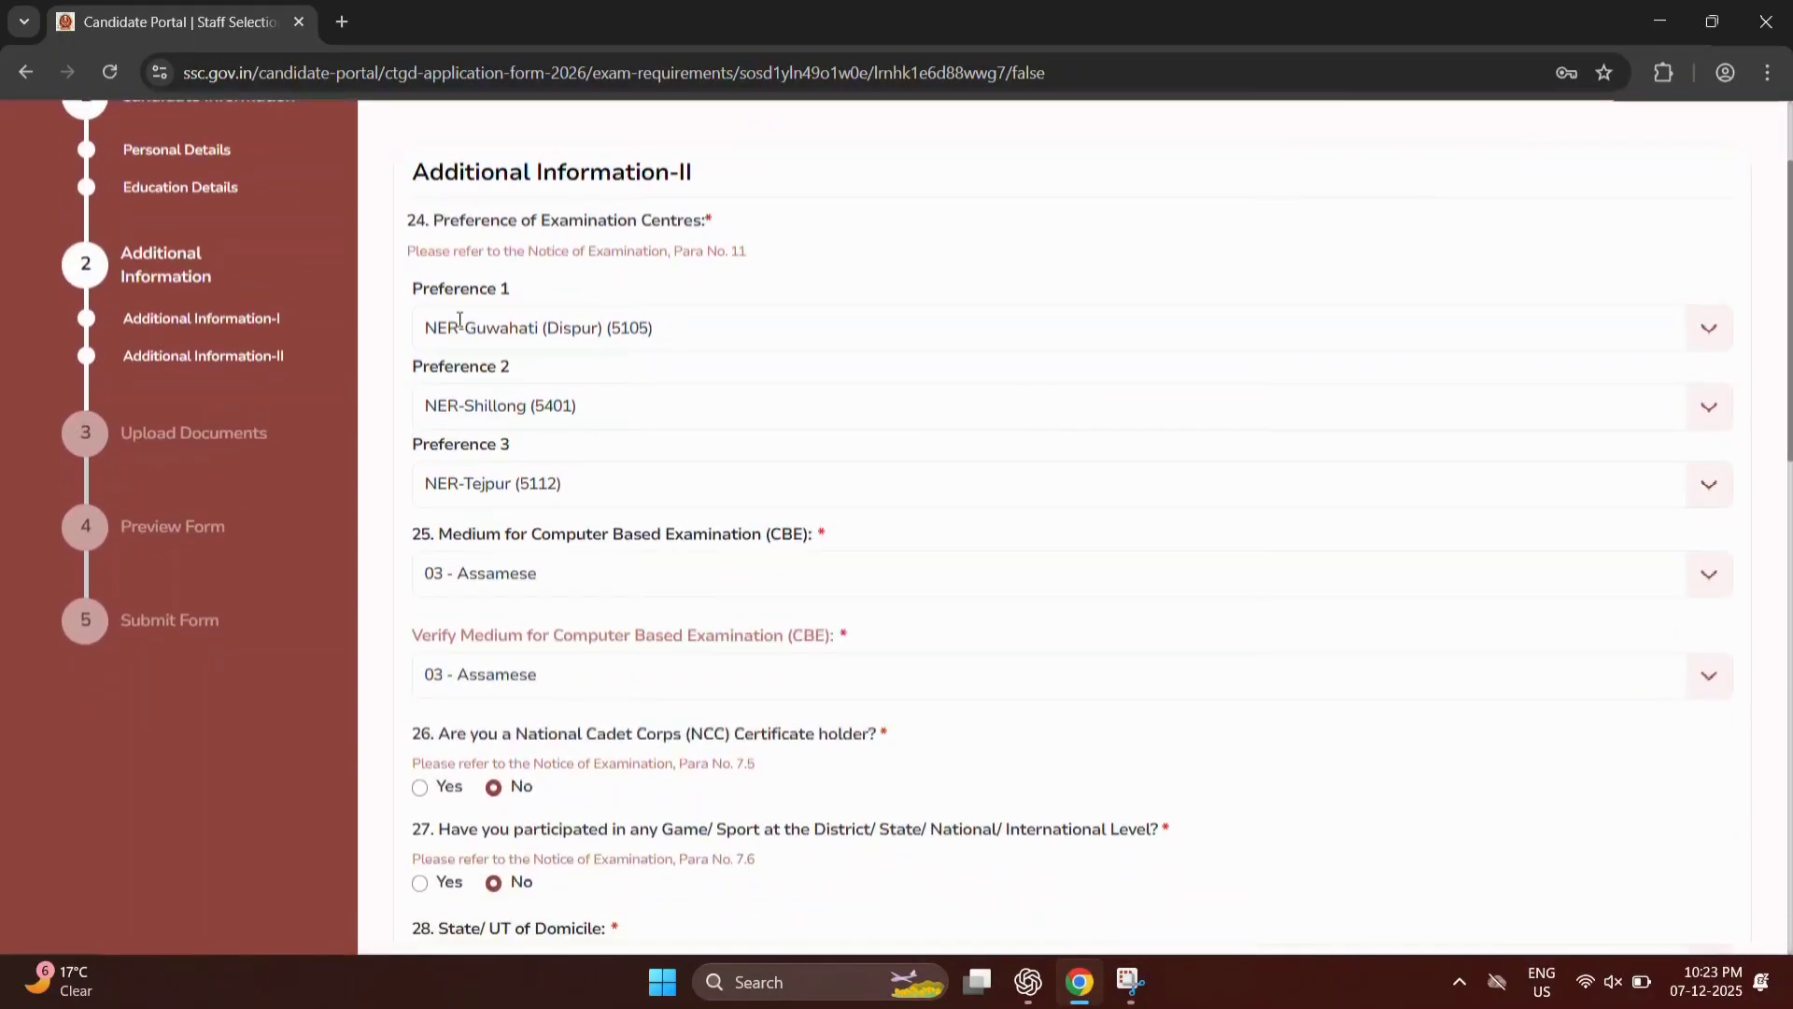
scroll(614, 330, "down", 1)
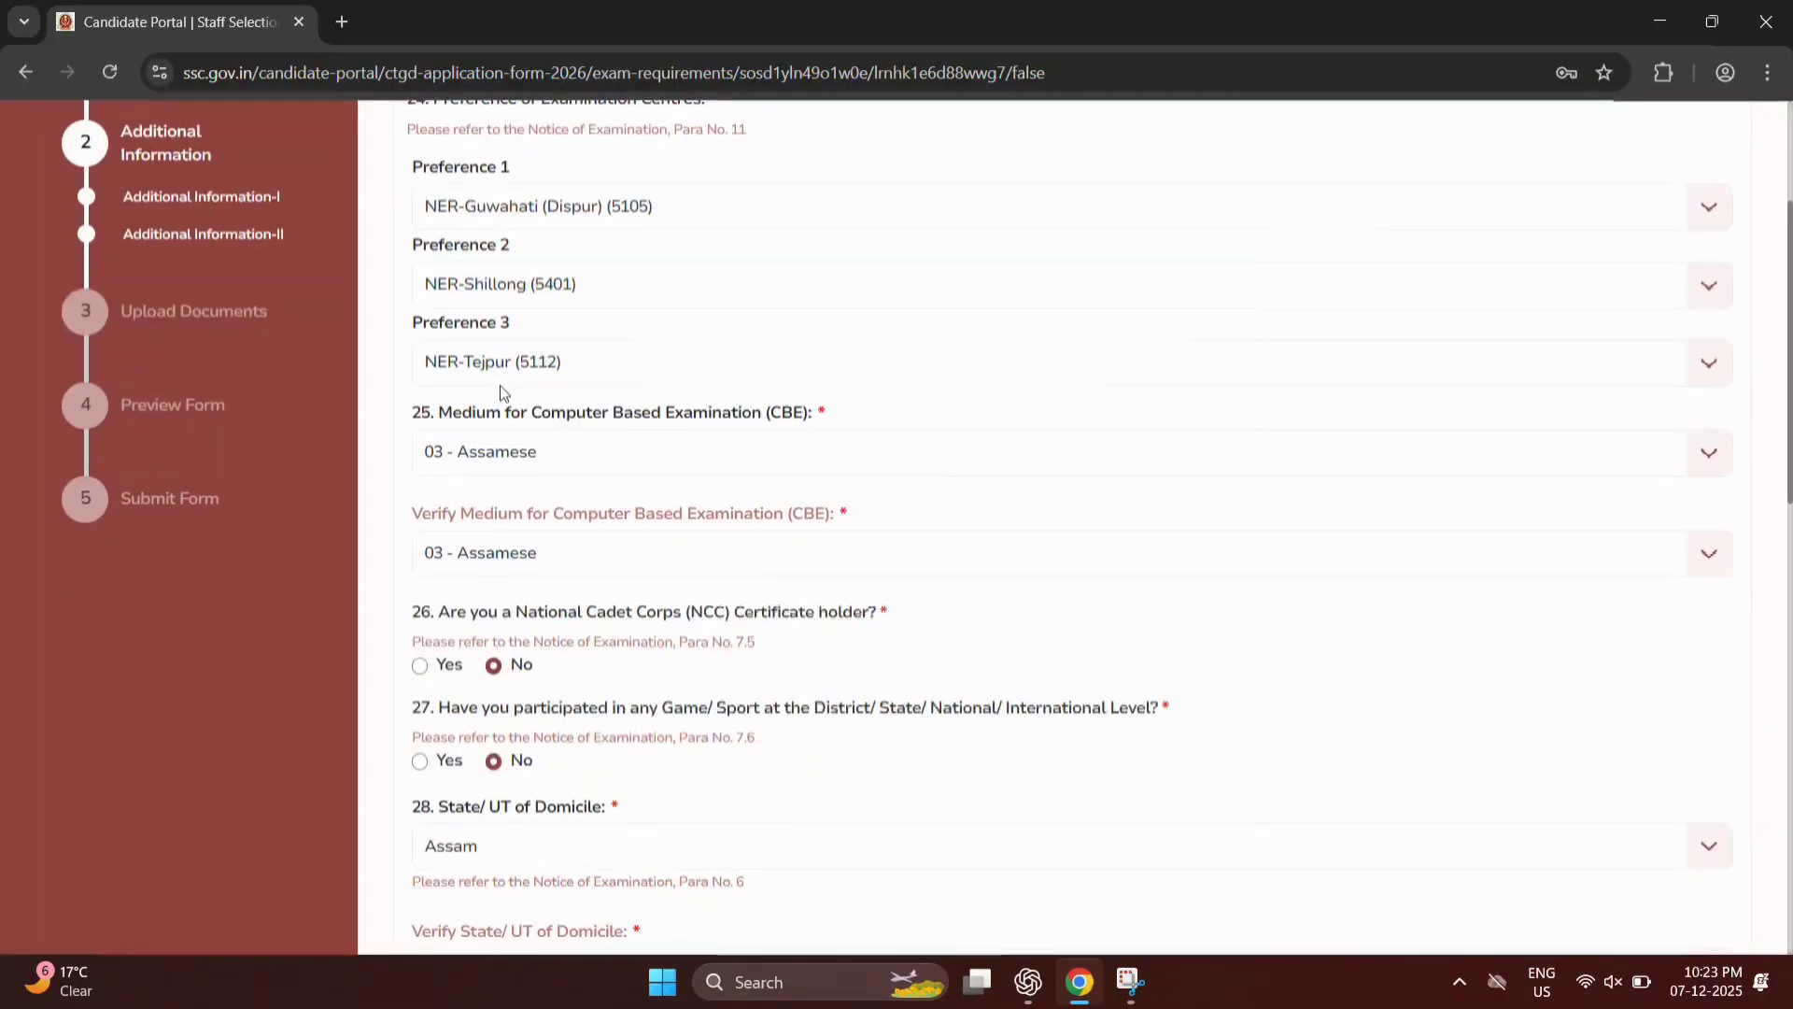
scroll(504, 392, "down", 8)
left_click(1690, 724)
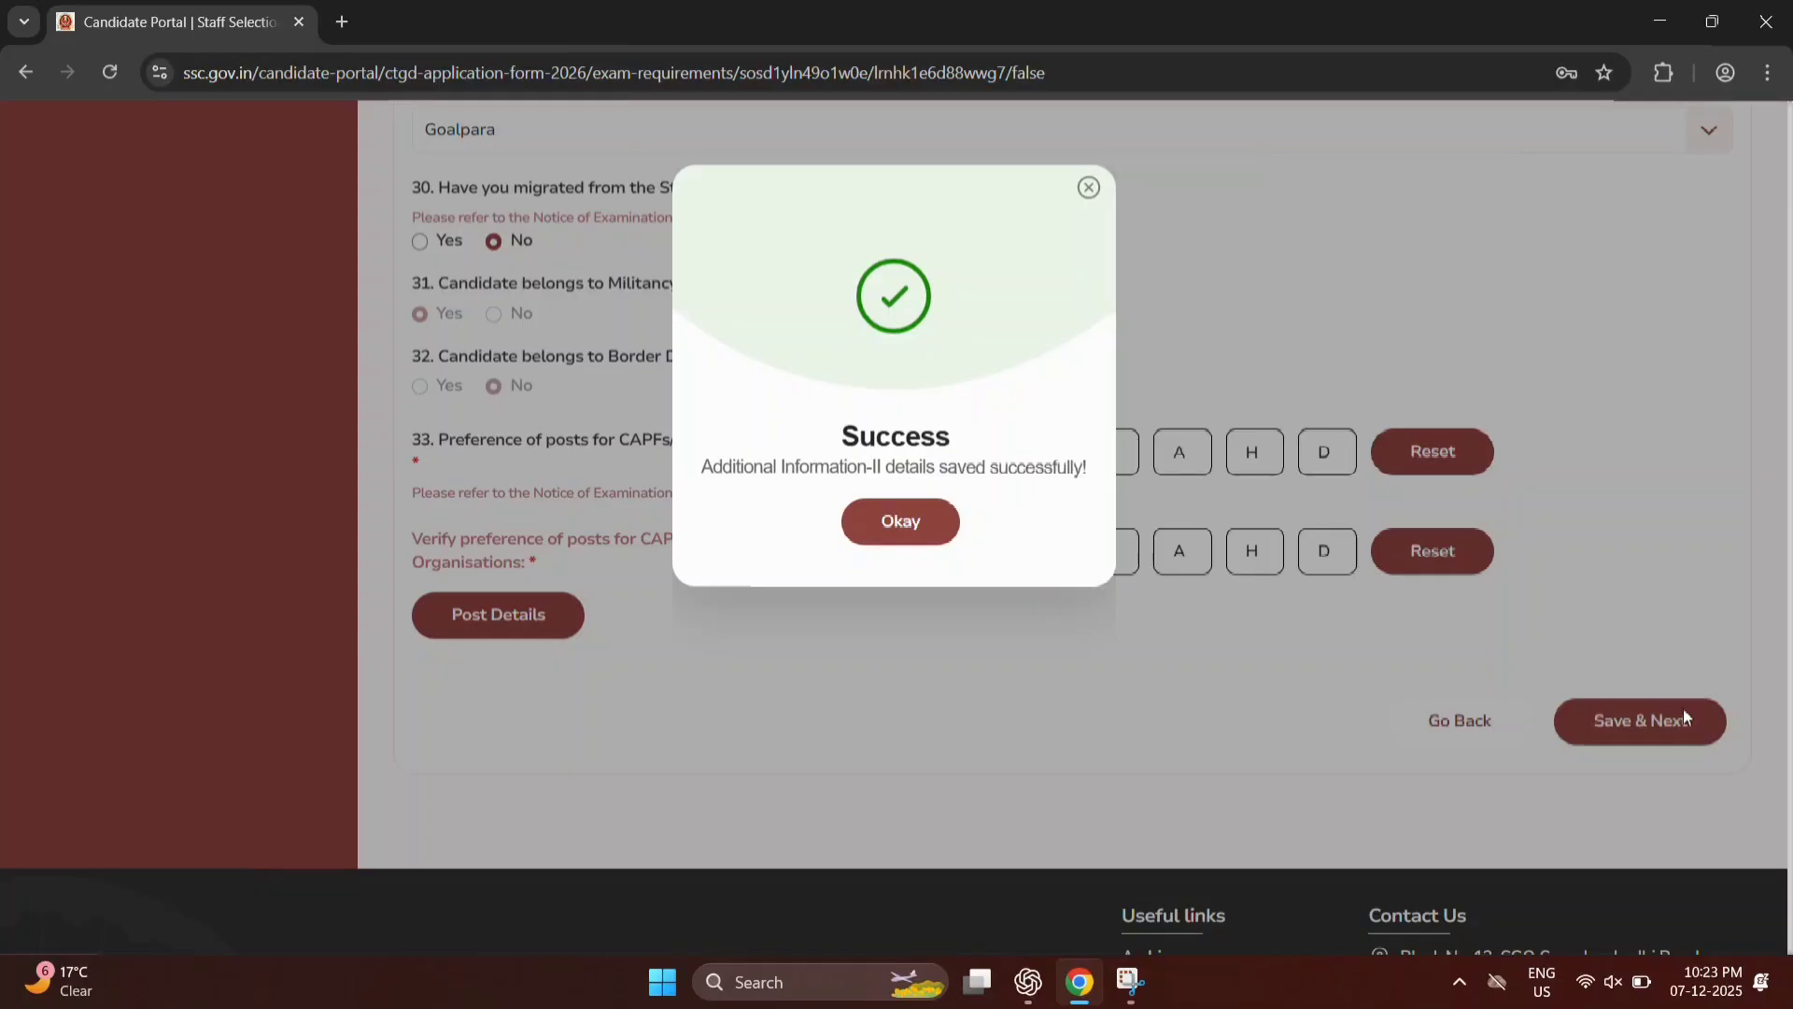
Step: Dismiss the save message and review the Play Store QR code and pending Face Authentication steps
left_click(900, 525)
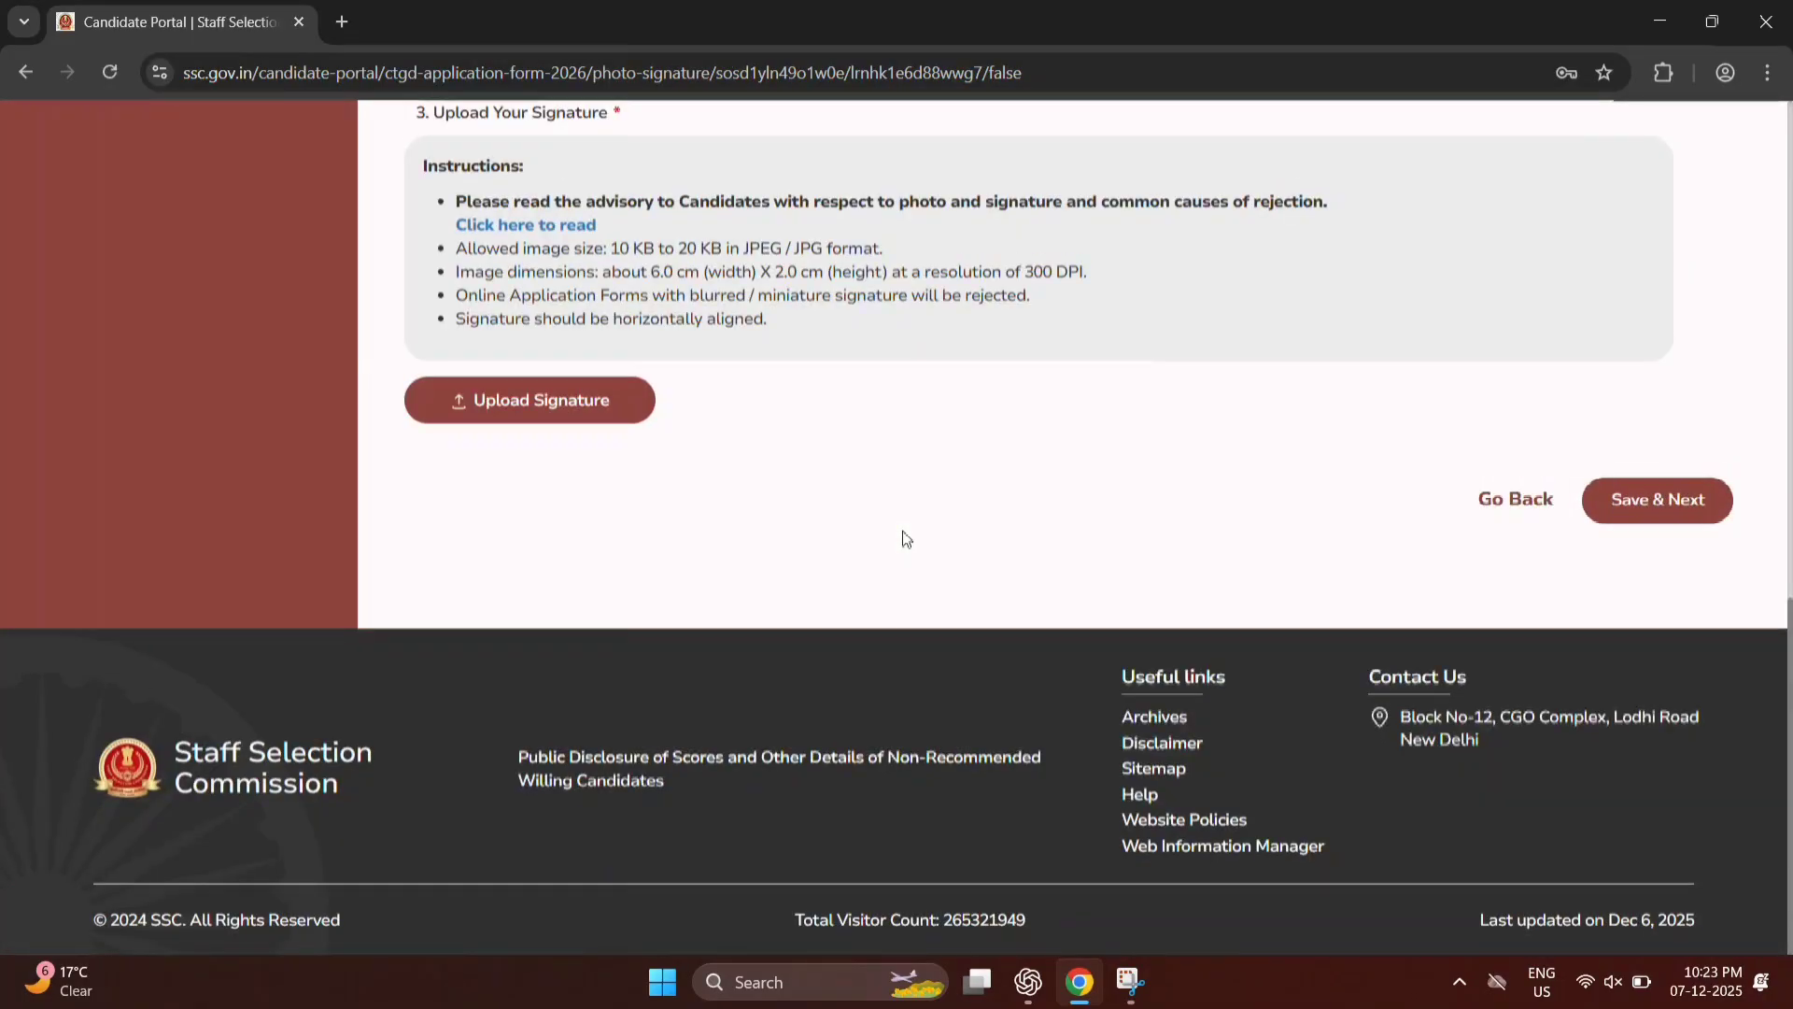
scroll(903, 530, "up", 12)
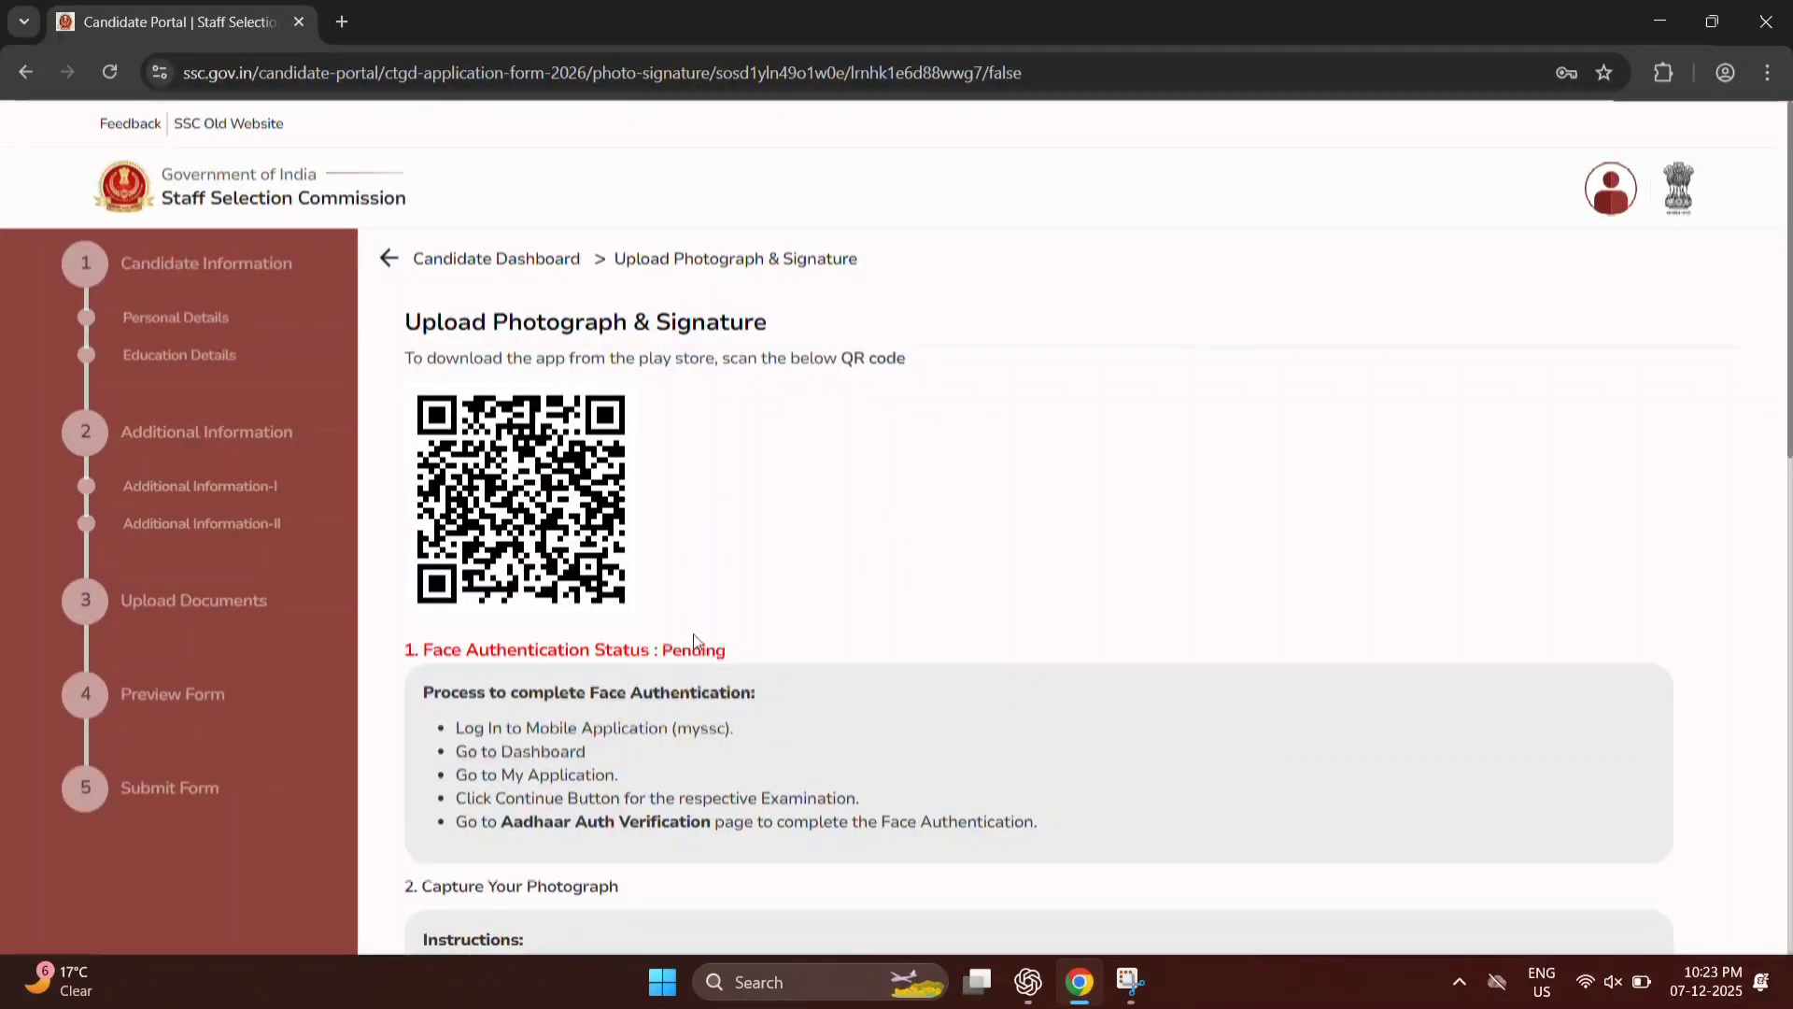
scroll(721, 649, "down", 5)
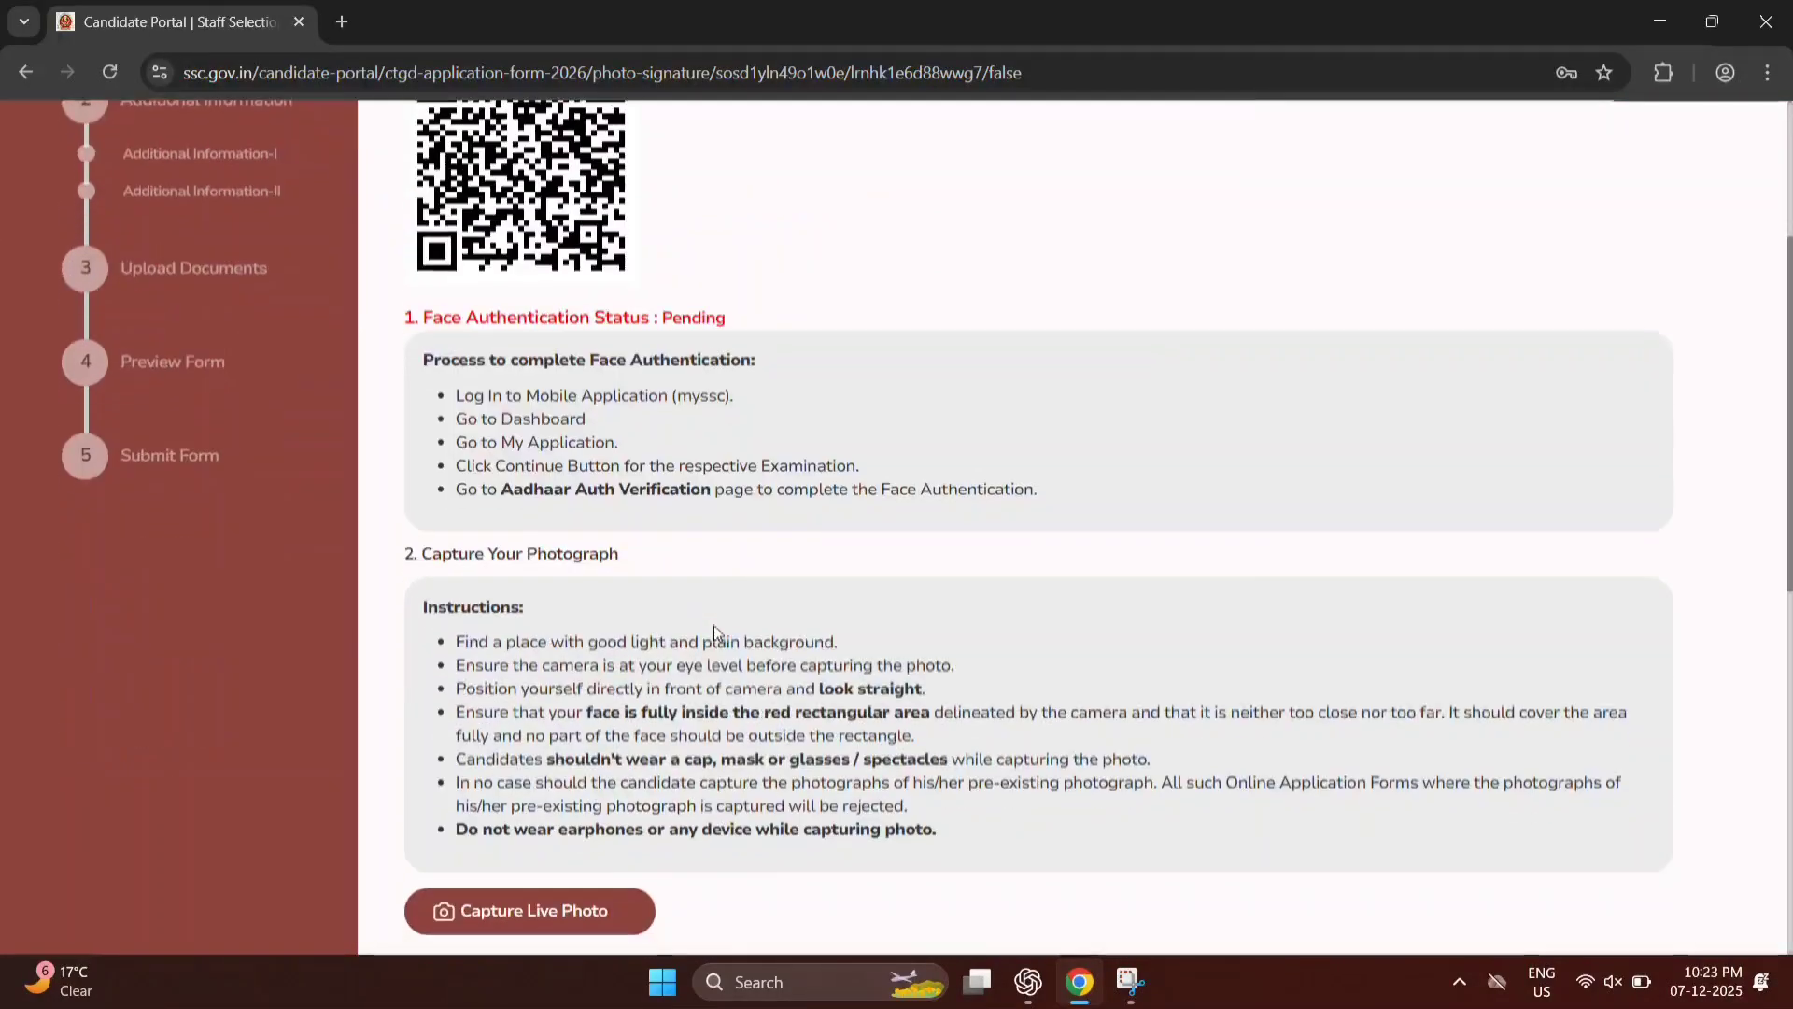
scroll(716, 621, "up", 5)
scroll(654, 607, "down", 6)
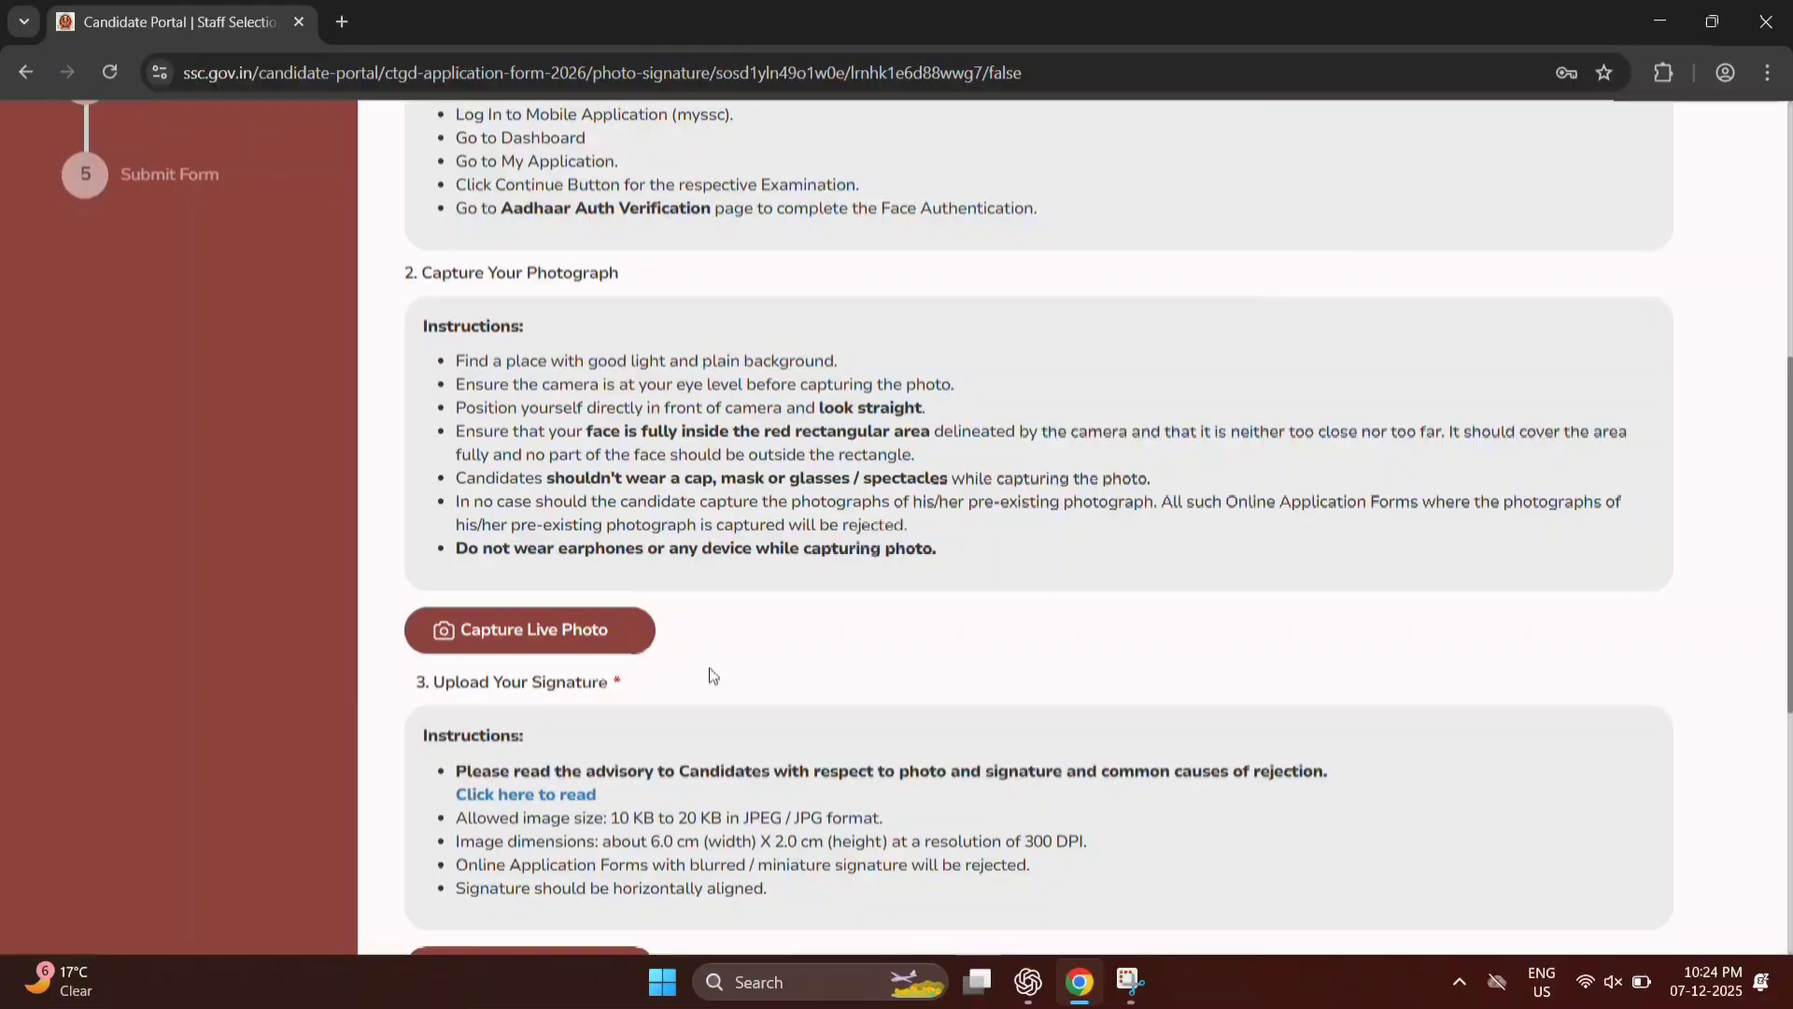
scroll(710, 668, "down", 6)
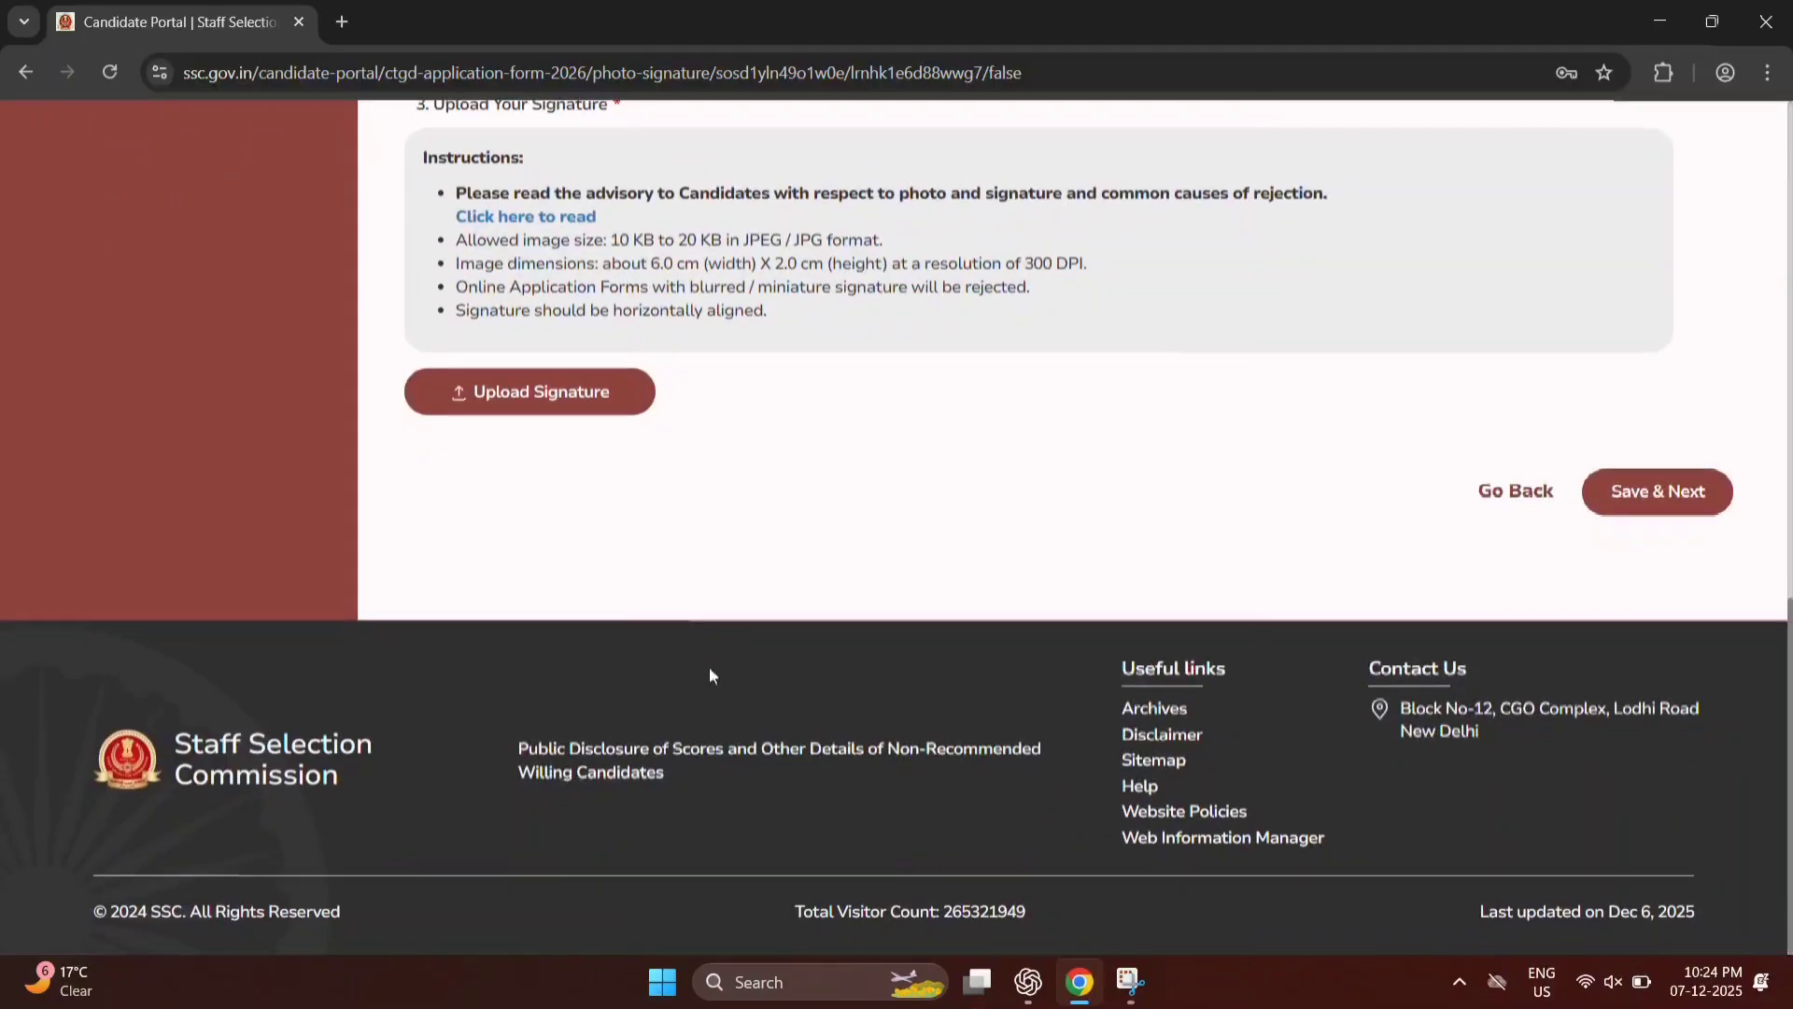
scroll(705, 663, "up", 1)
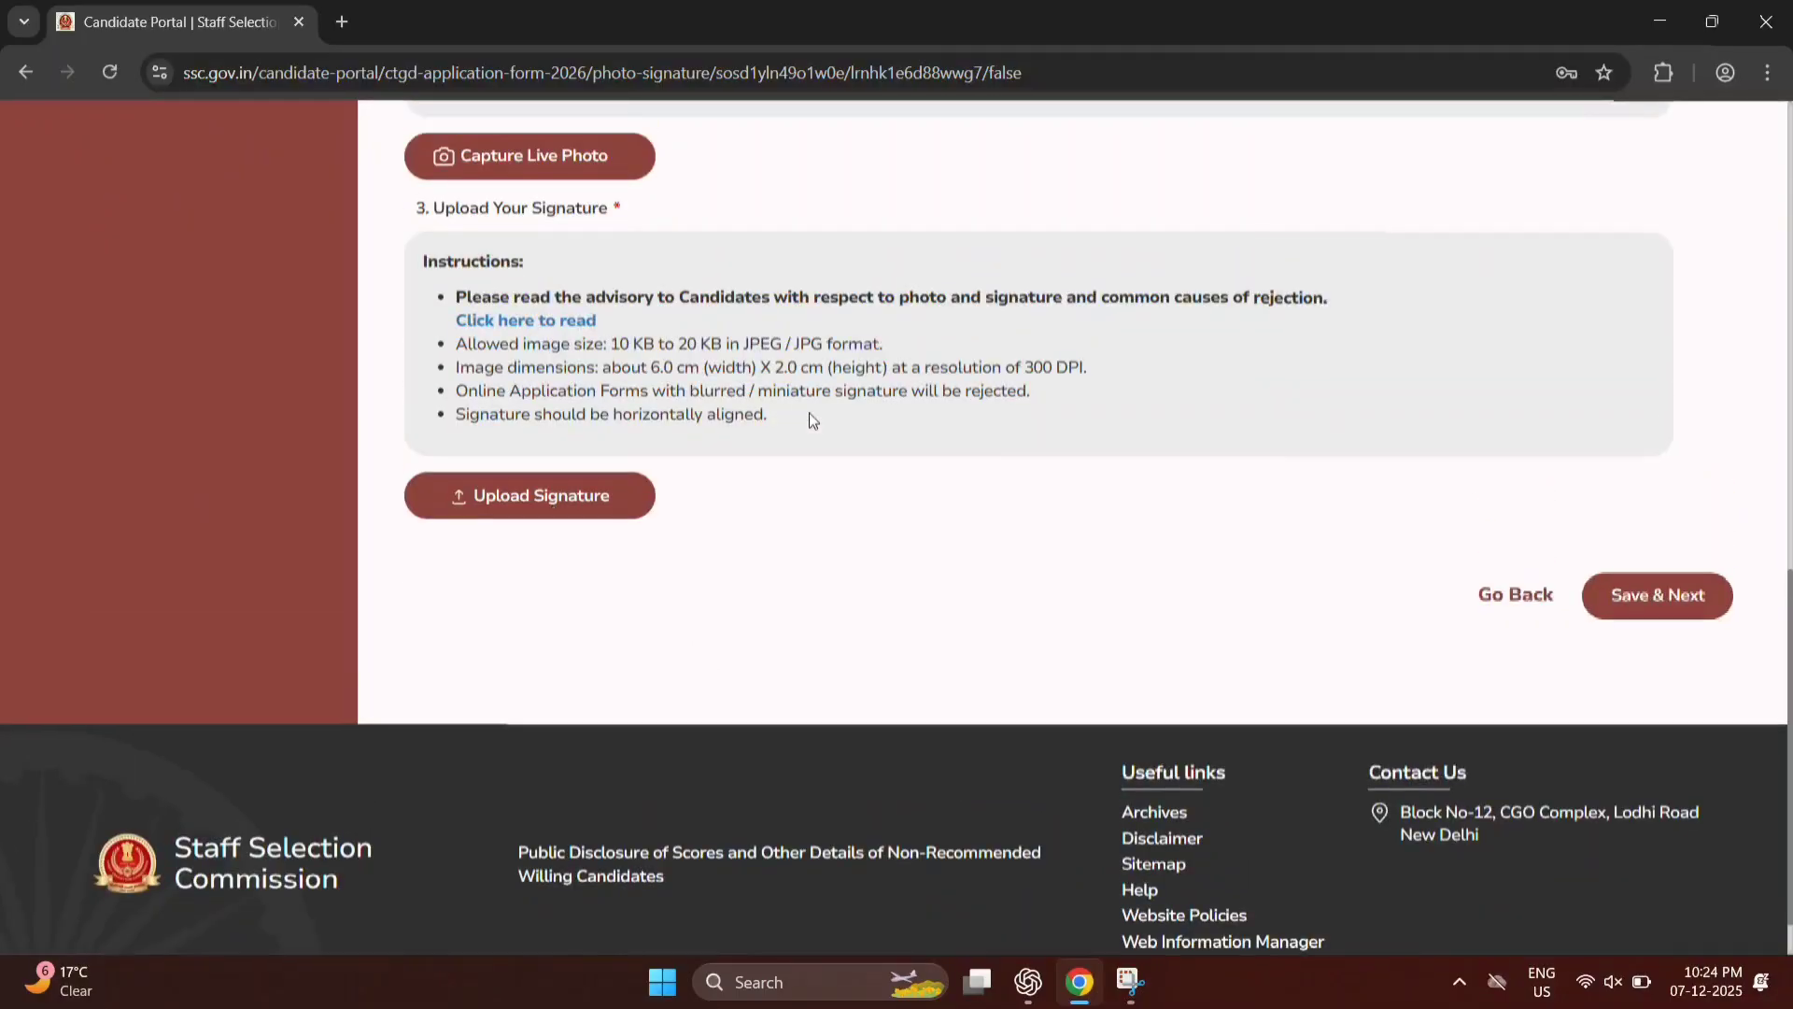
scroll(809, 412, "up", 10)
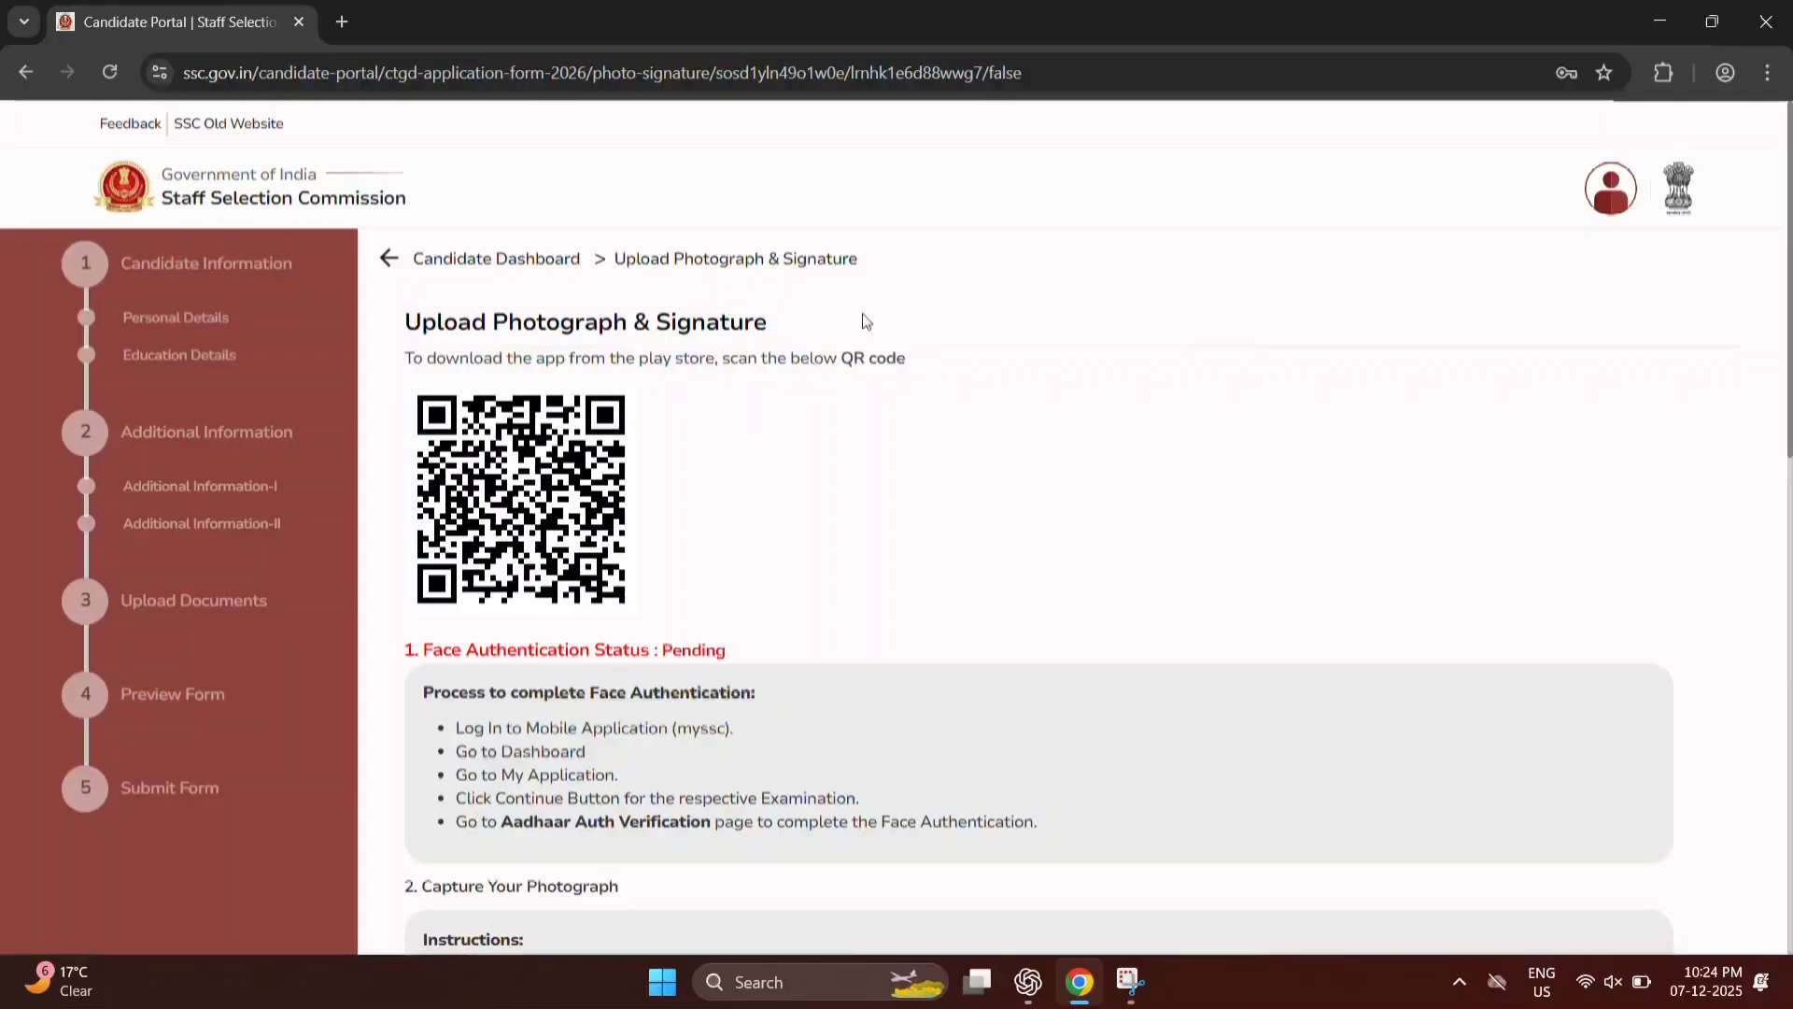
scroll(839, 406, "down", 2)
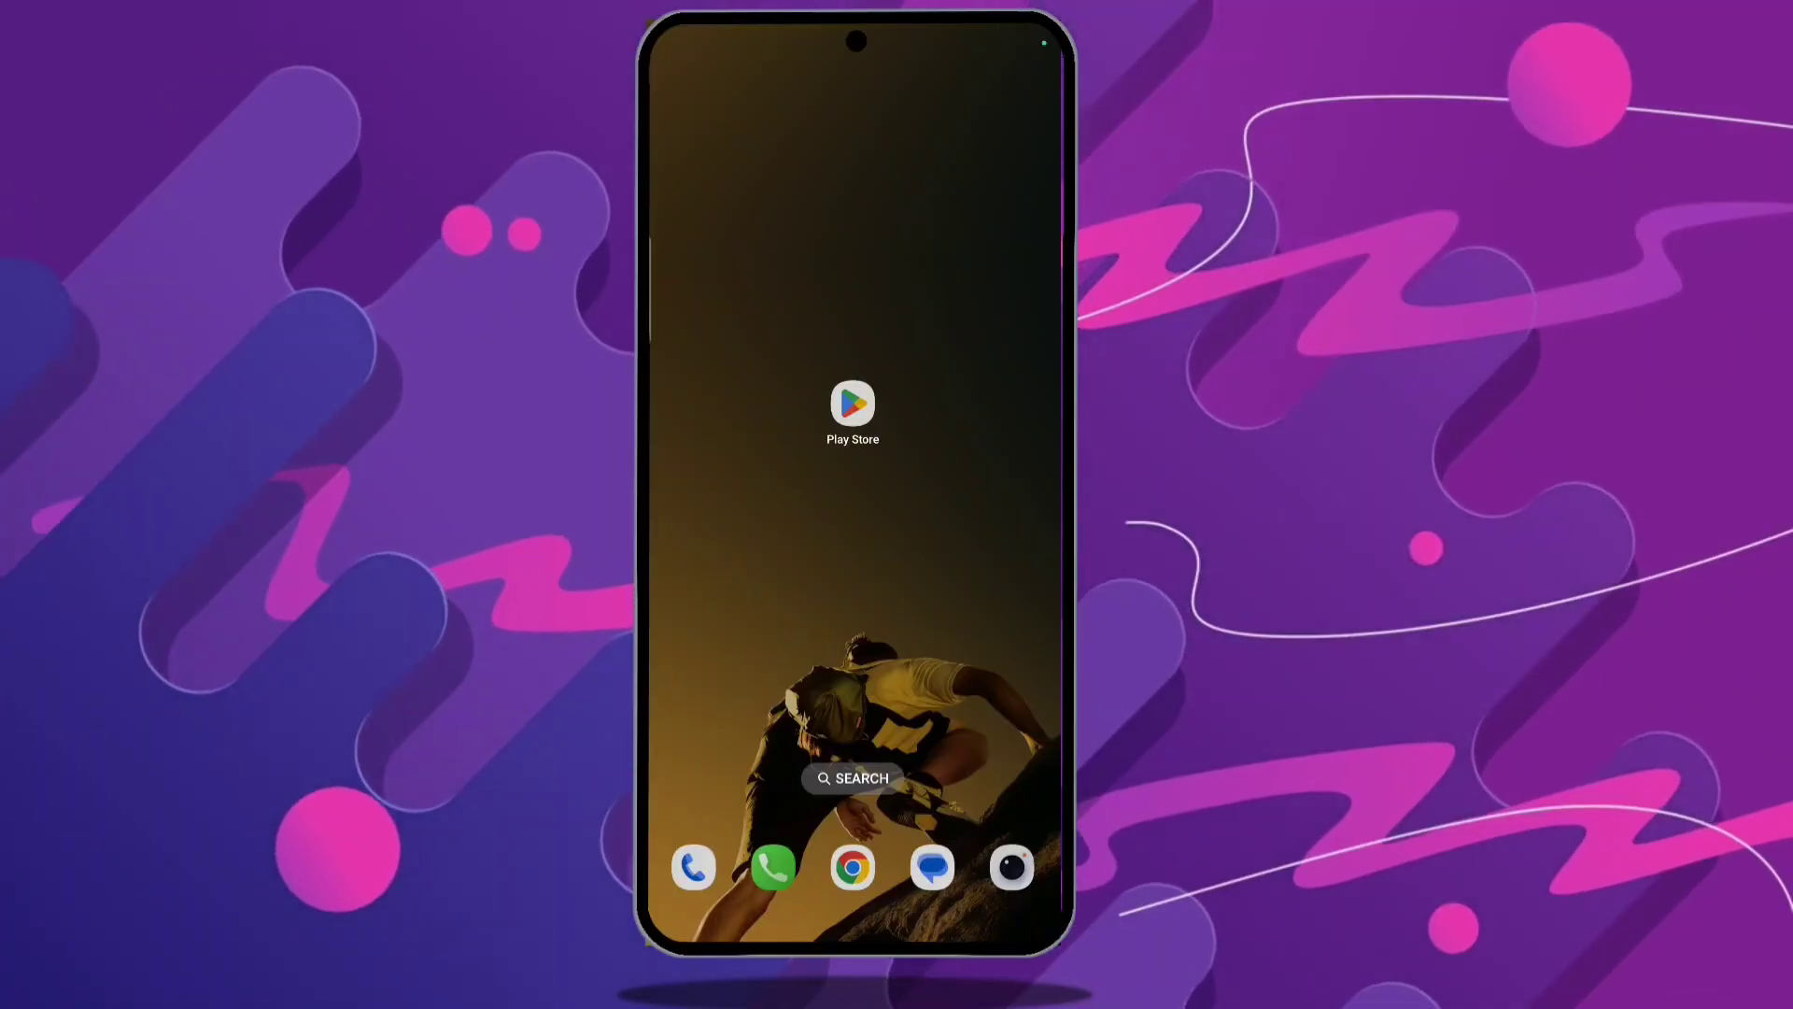
Step: Search Play Store for 'my ssc', install the mySSC app, and clear the search box
left_click(852, 403)
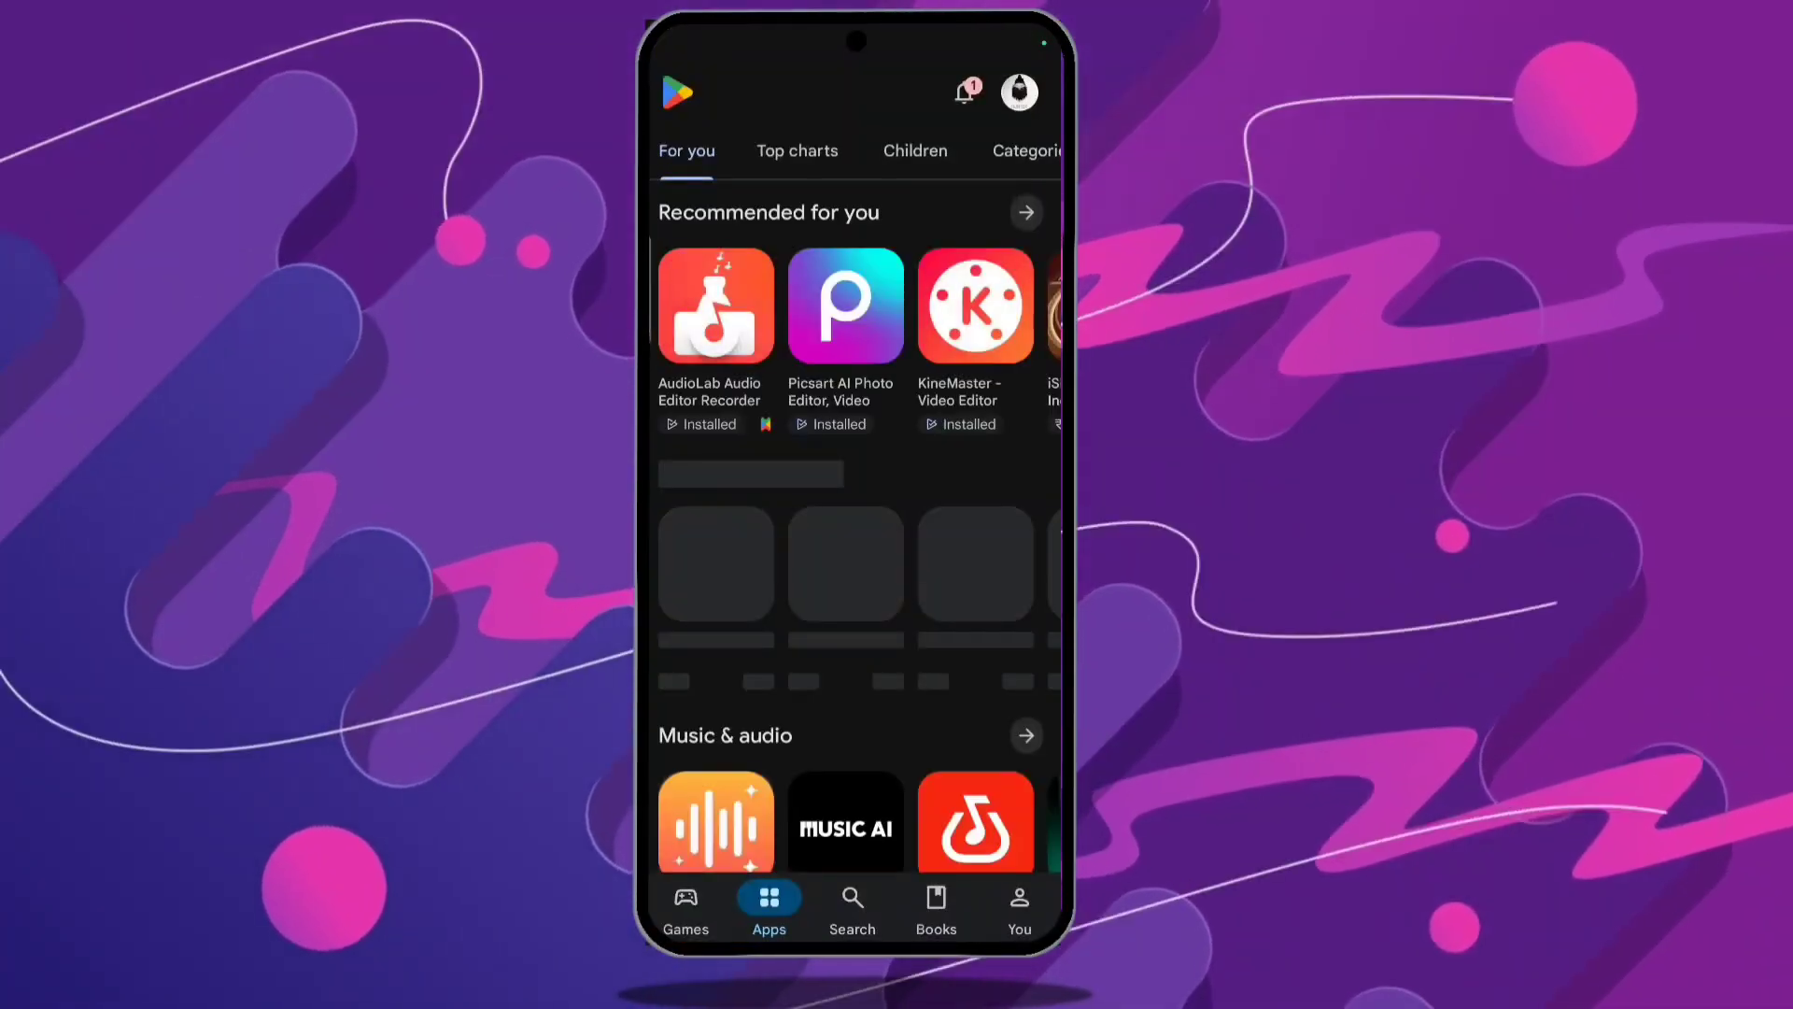
left_click(852, 908)
left_click(850, 93)
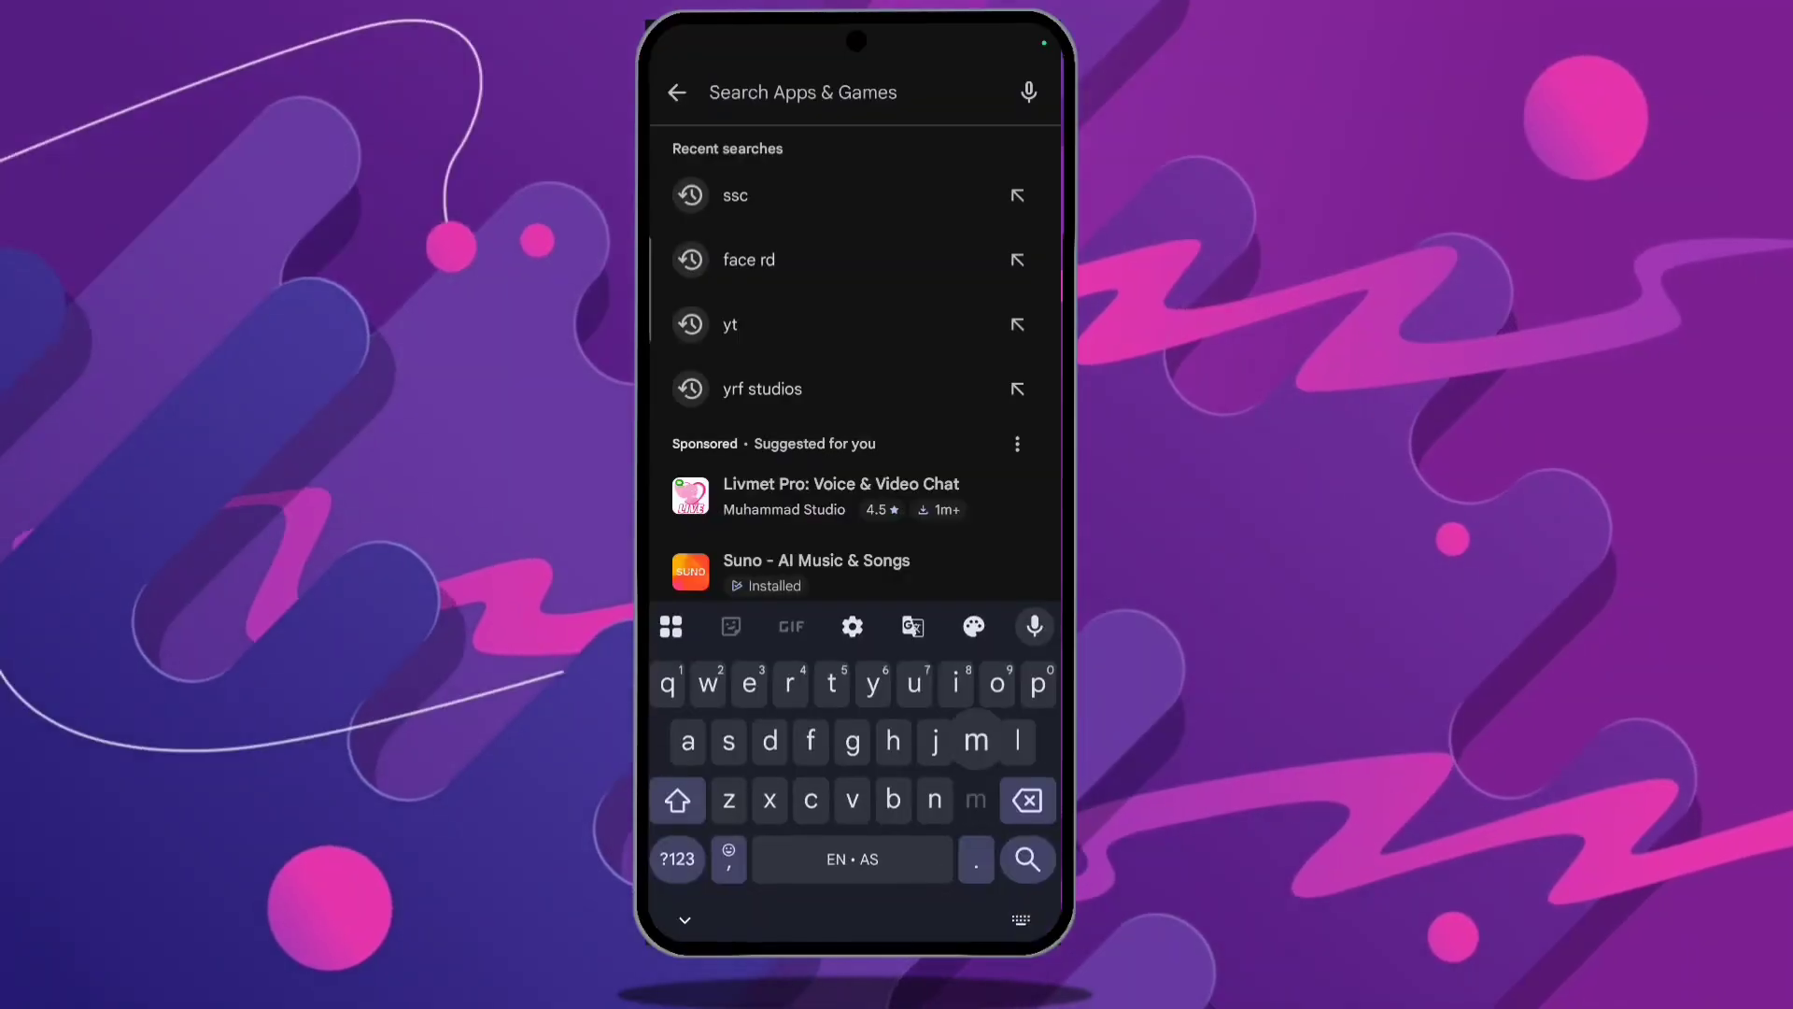
type("my s")
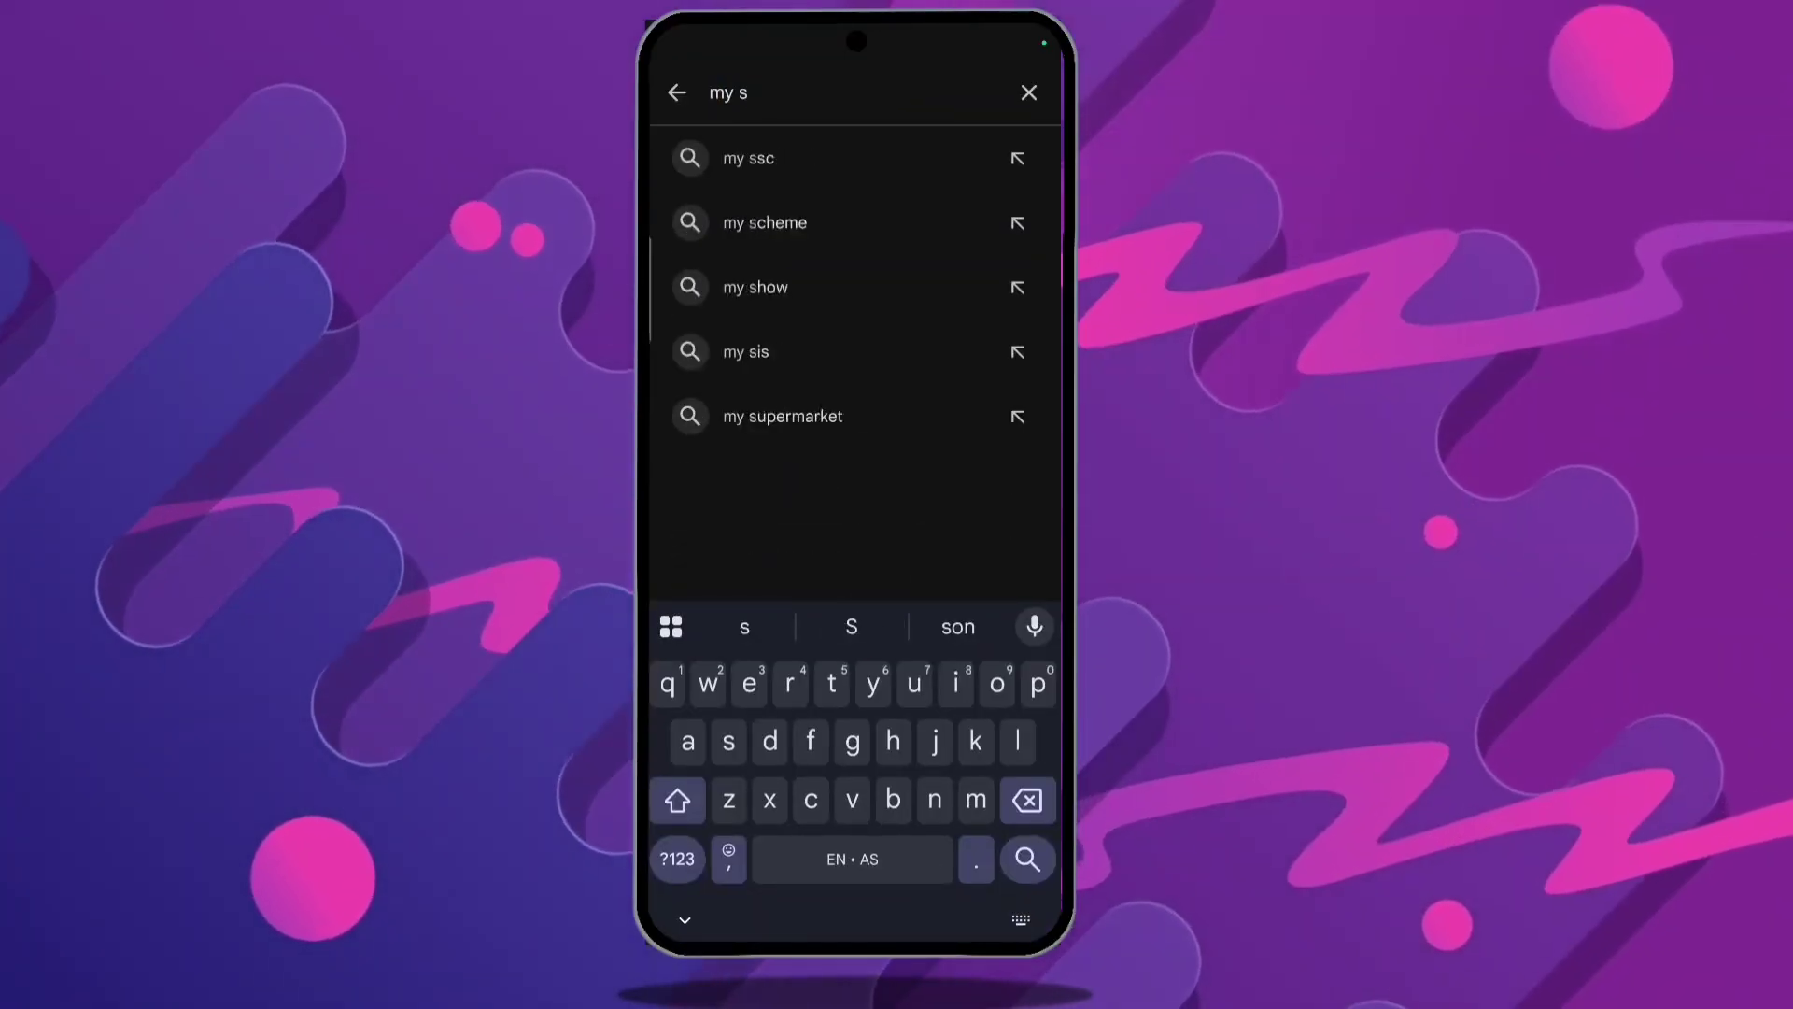
type("sc")
key("Return")
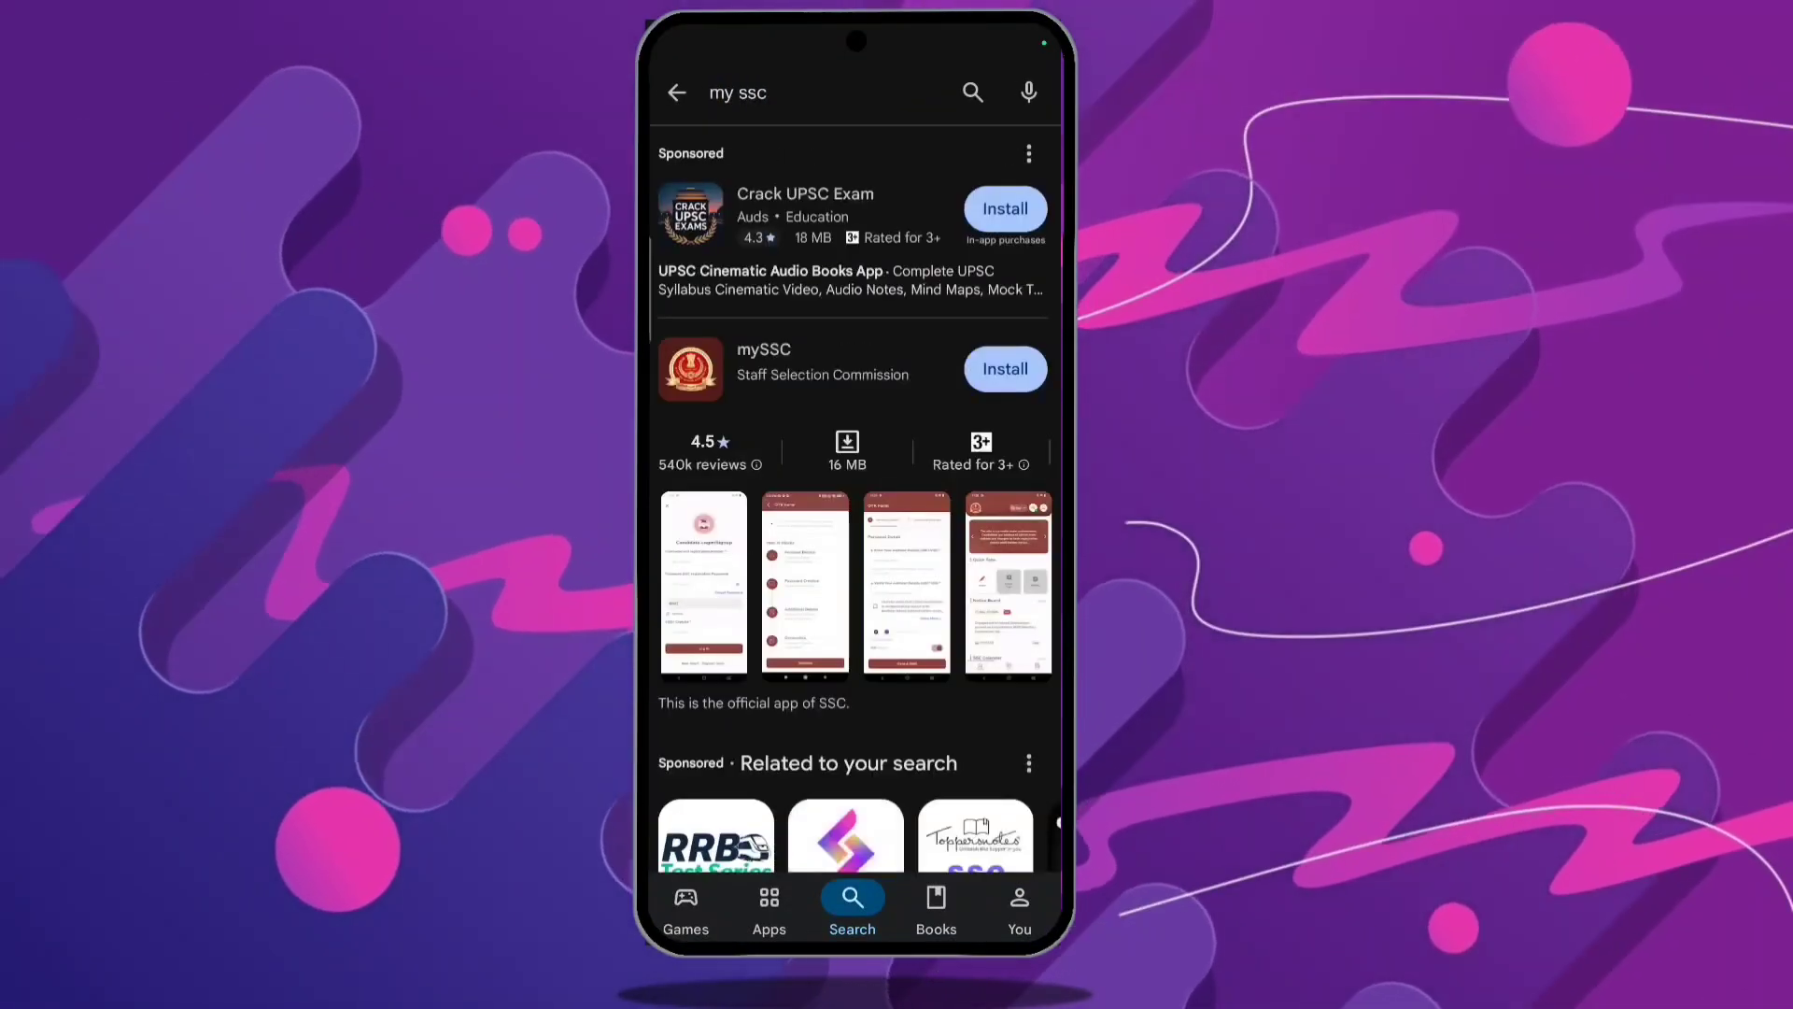
left_click(1006, 369)
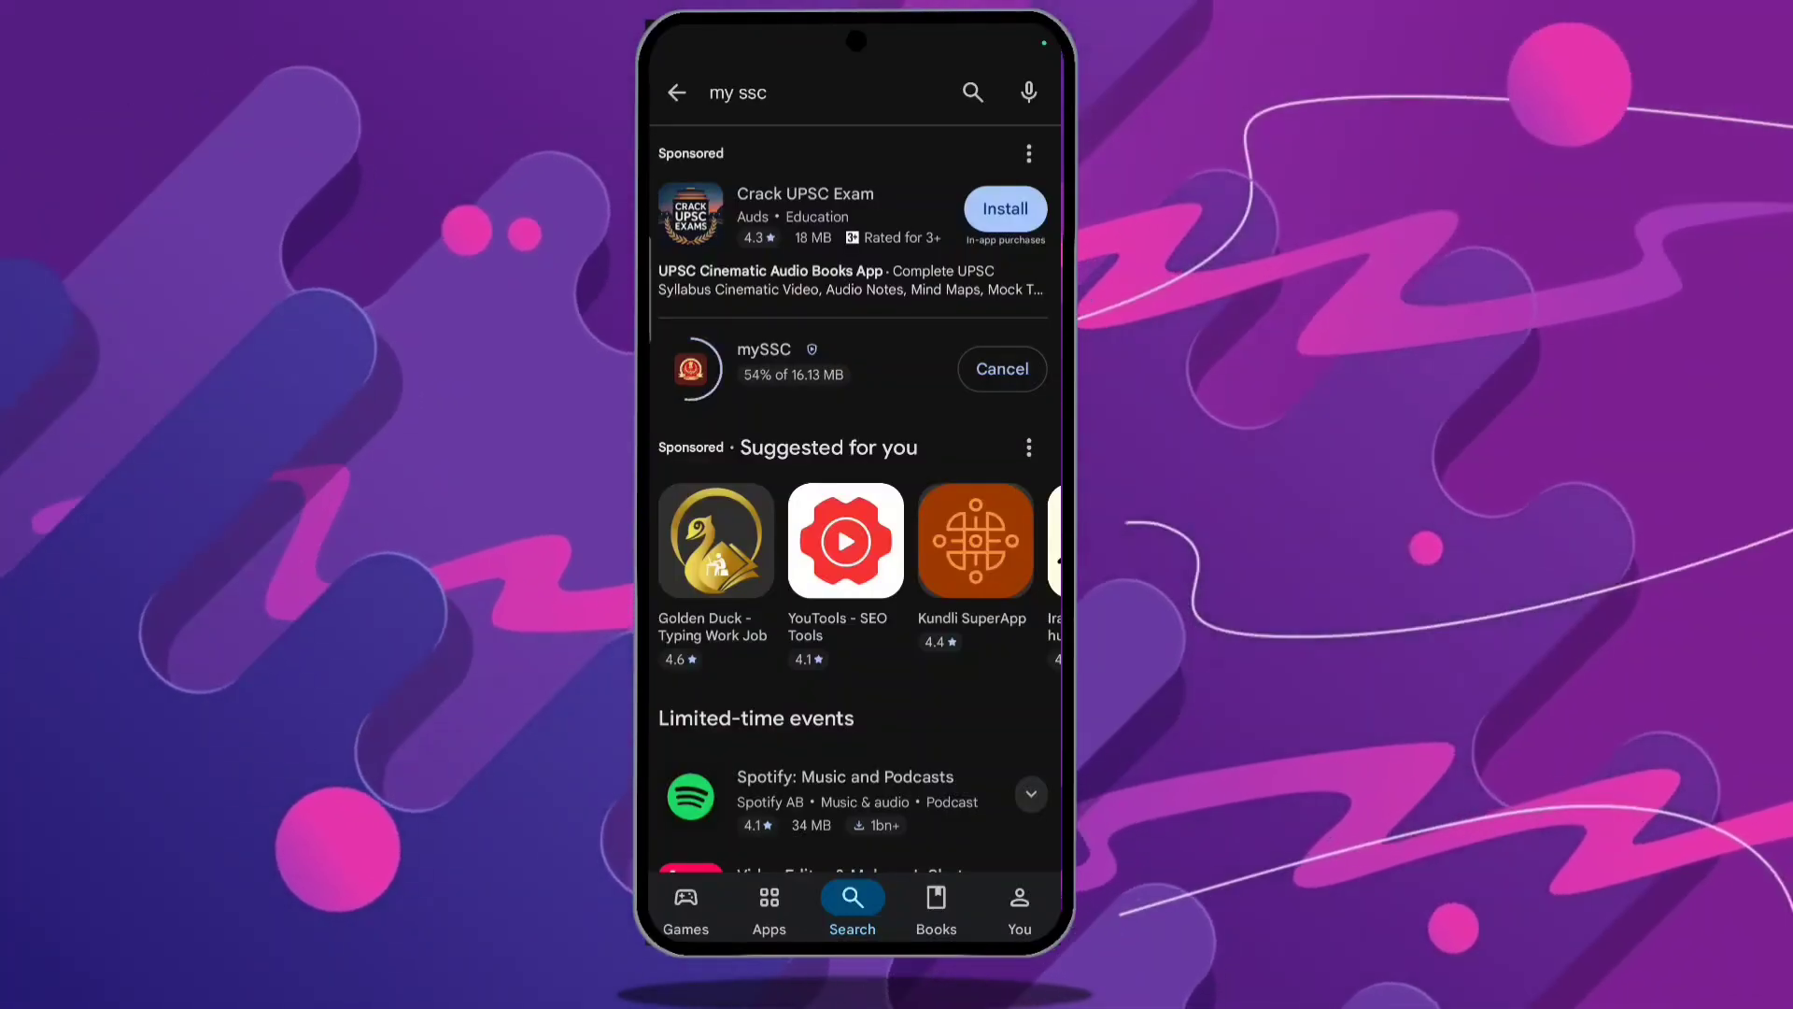
left_click(768, 92)
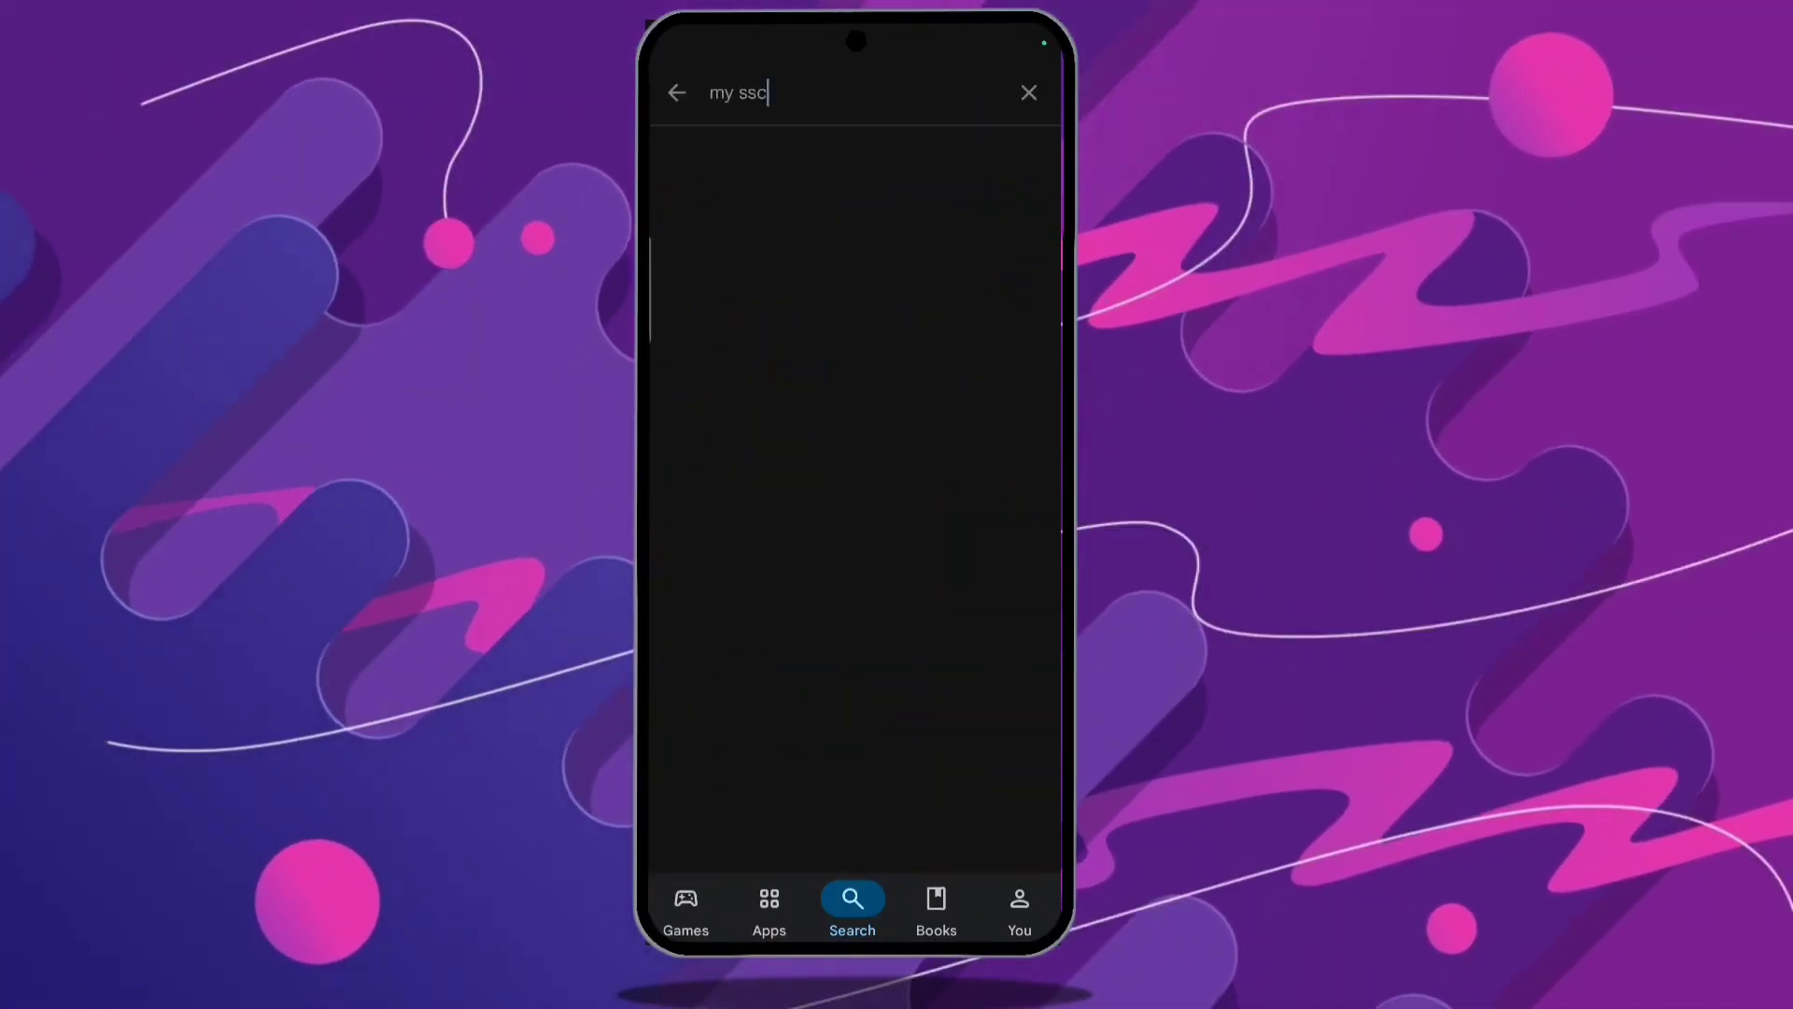
left_click(1028, 93)
Step: Search 'face rd' and install the UIDAI AadhaarFaceRD app
type("f")
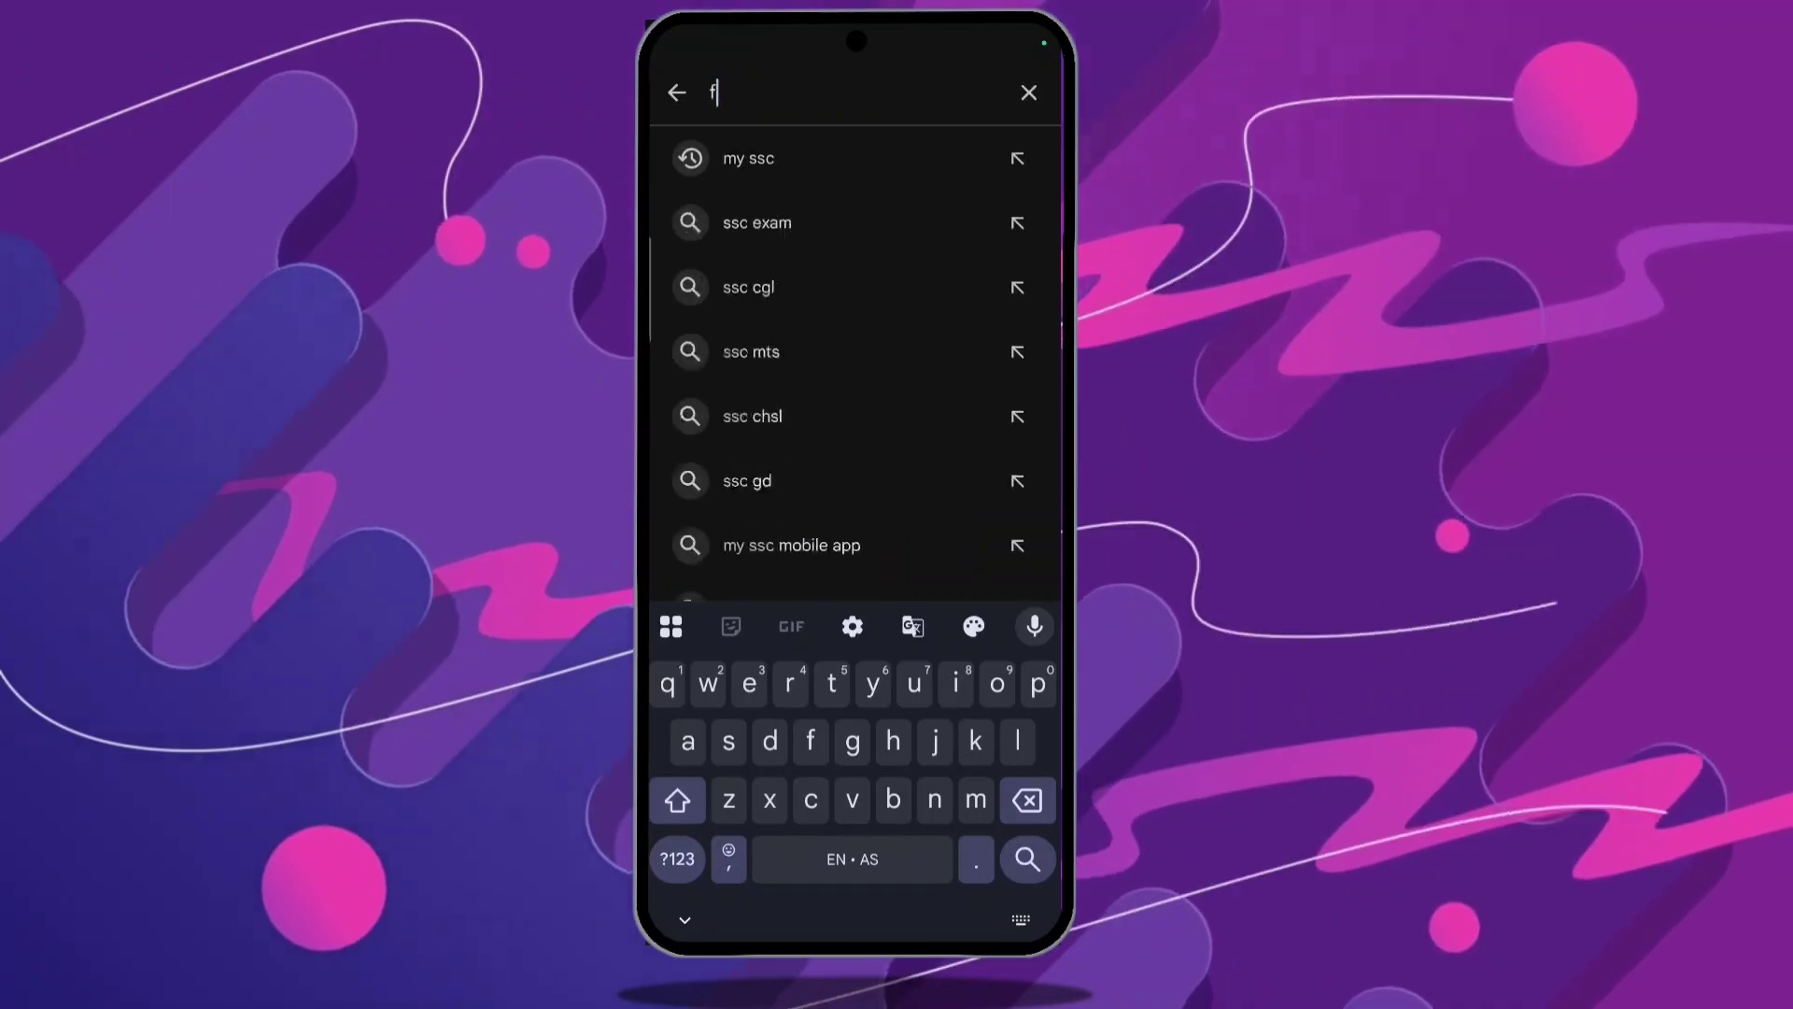
type("ace rd")
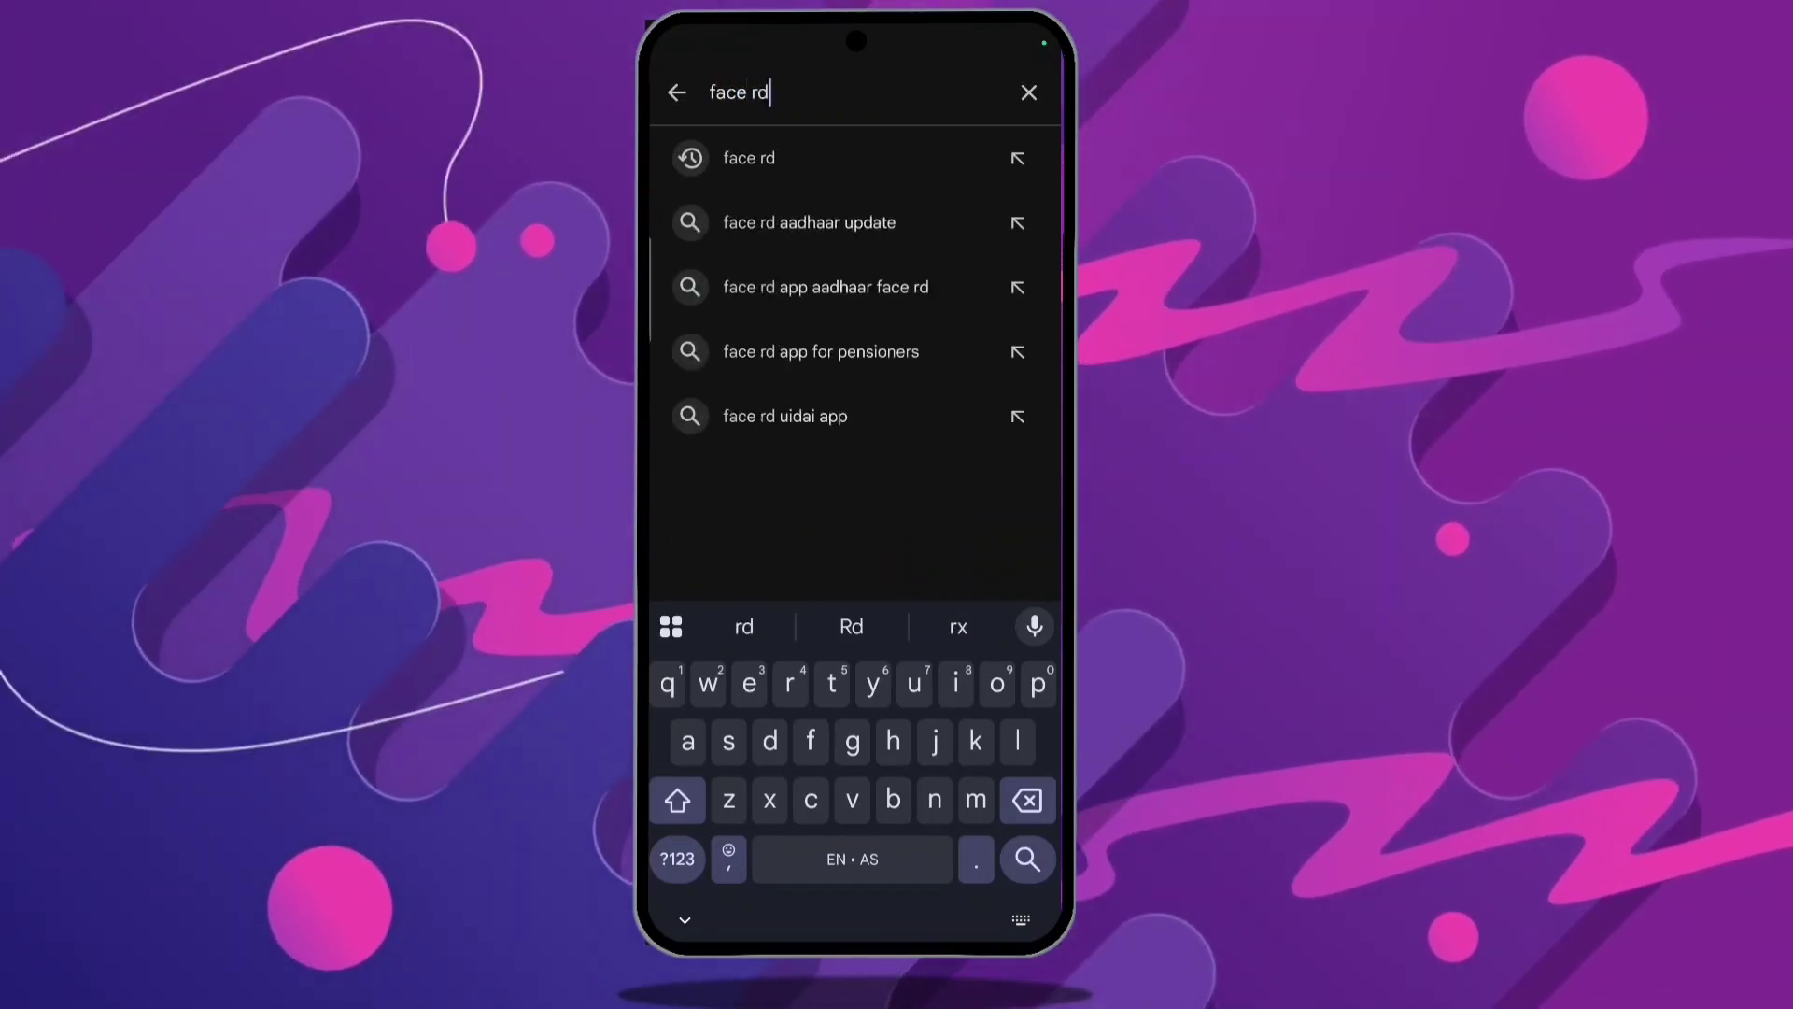
key("Return")
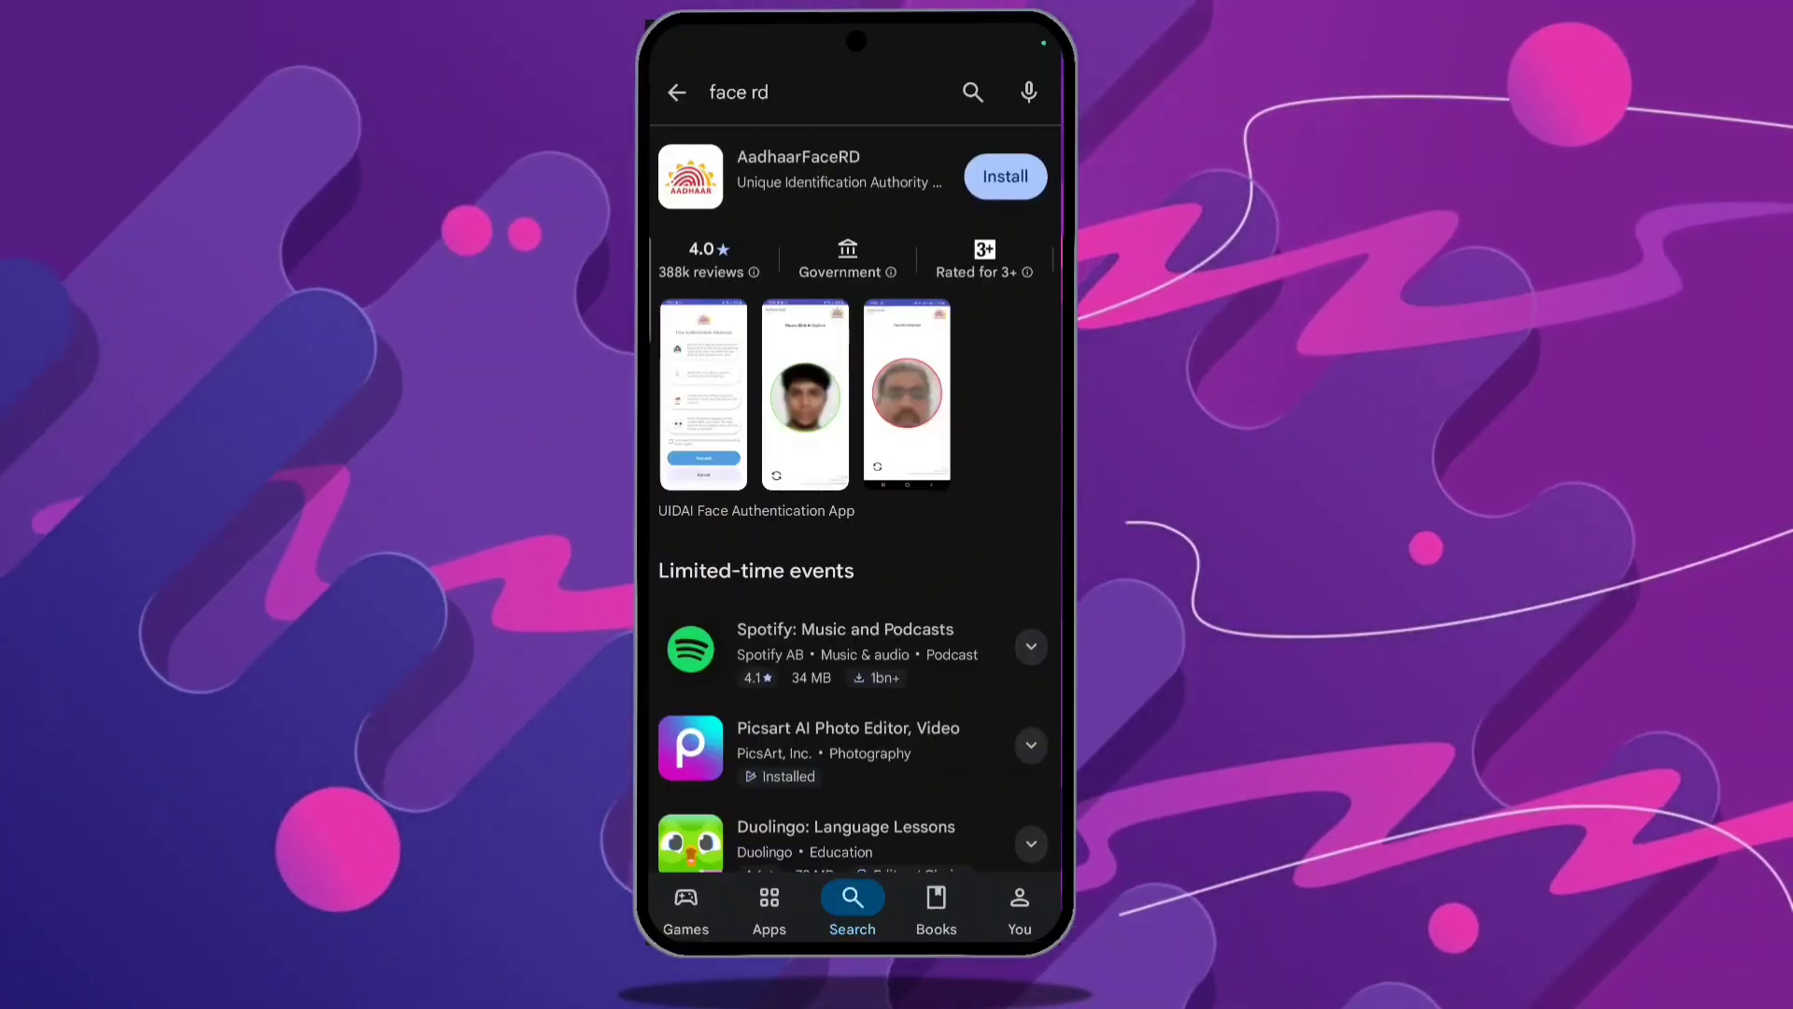
left_click(1006, 177)
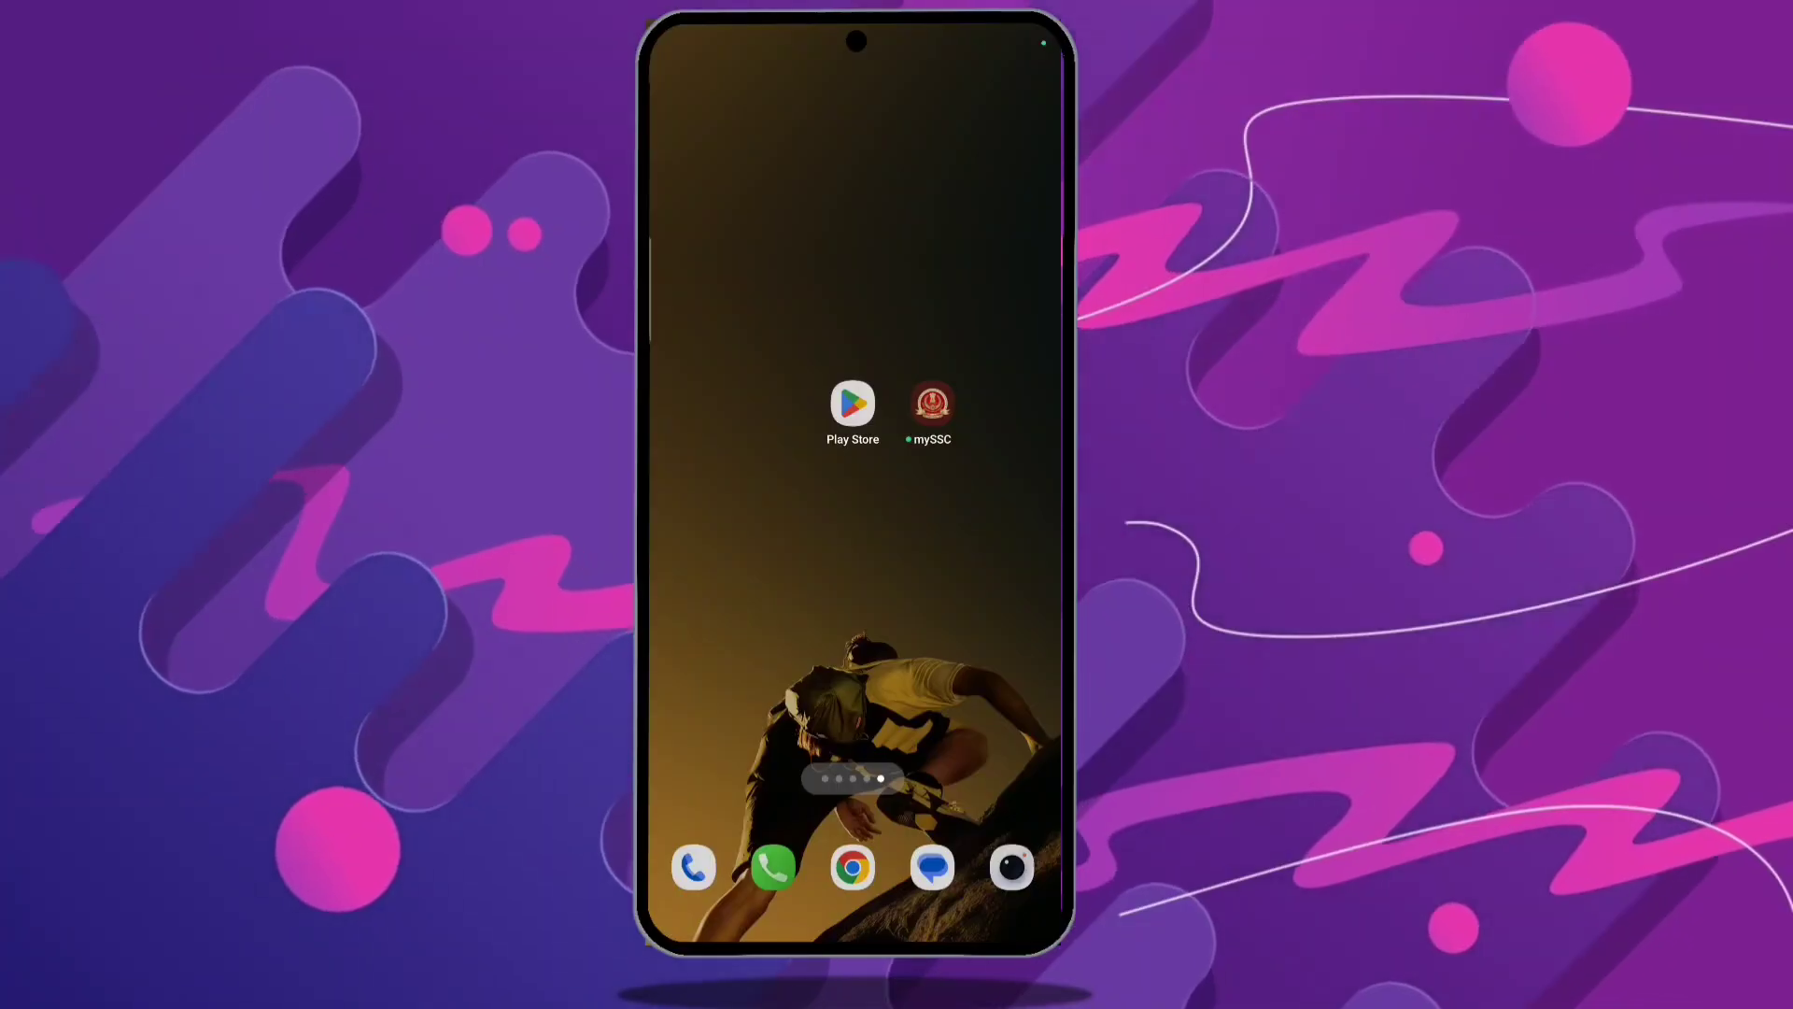
Step: Launch mySSC from the home screen to reach Candidate Login/Signup
left_click(931, 404)
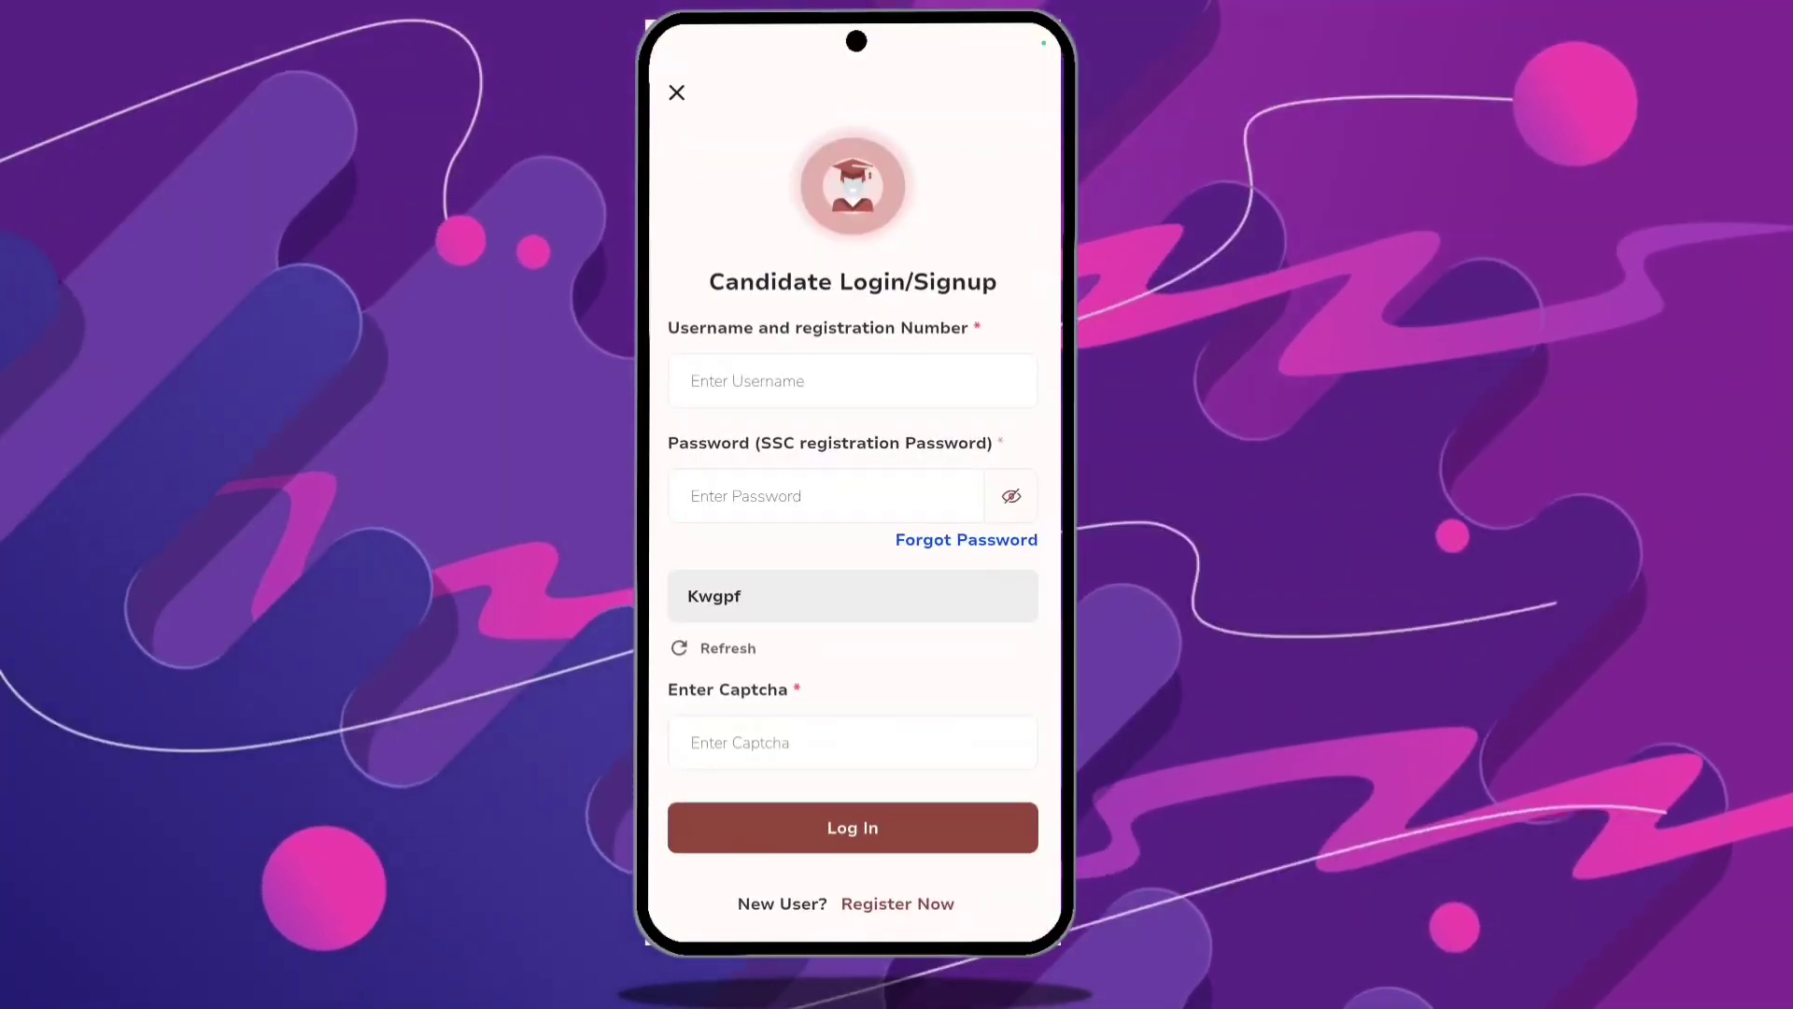
Step: Paste the copied registration number into the username field
left_click(853, 381)
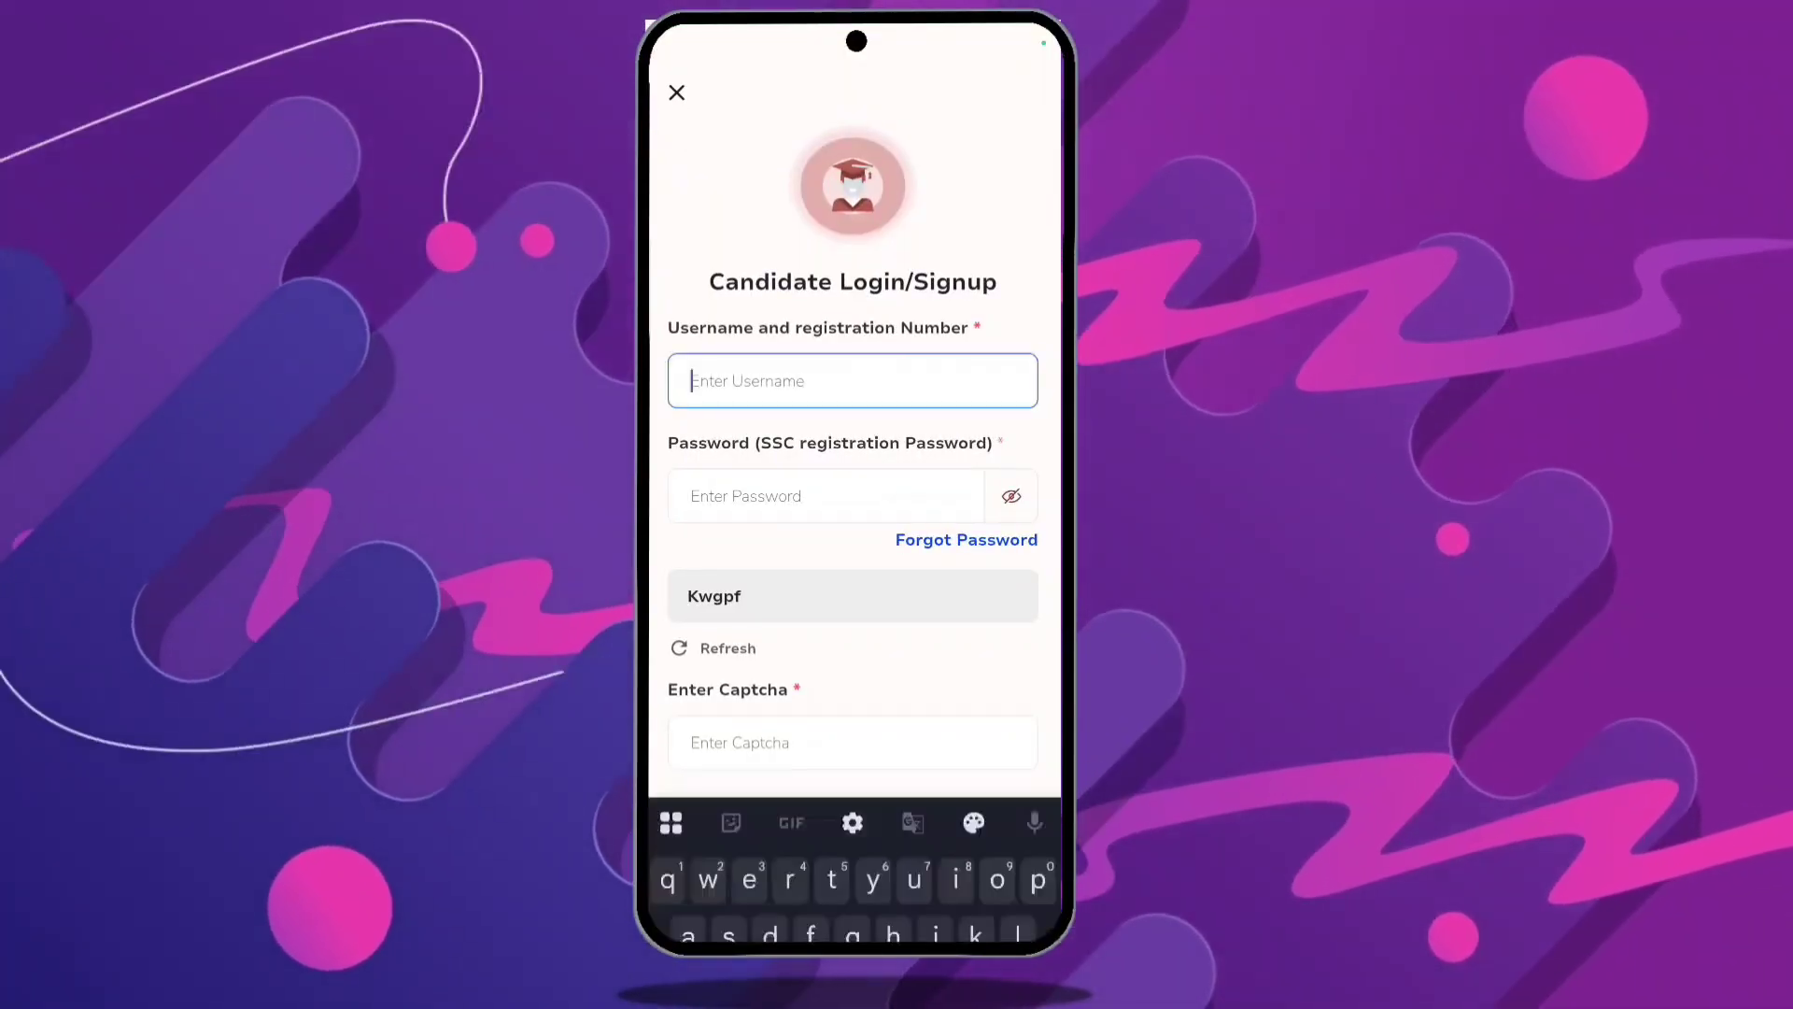
left_click(827, 496)
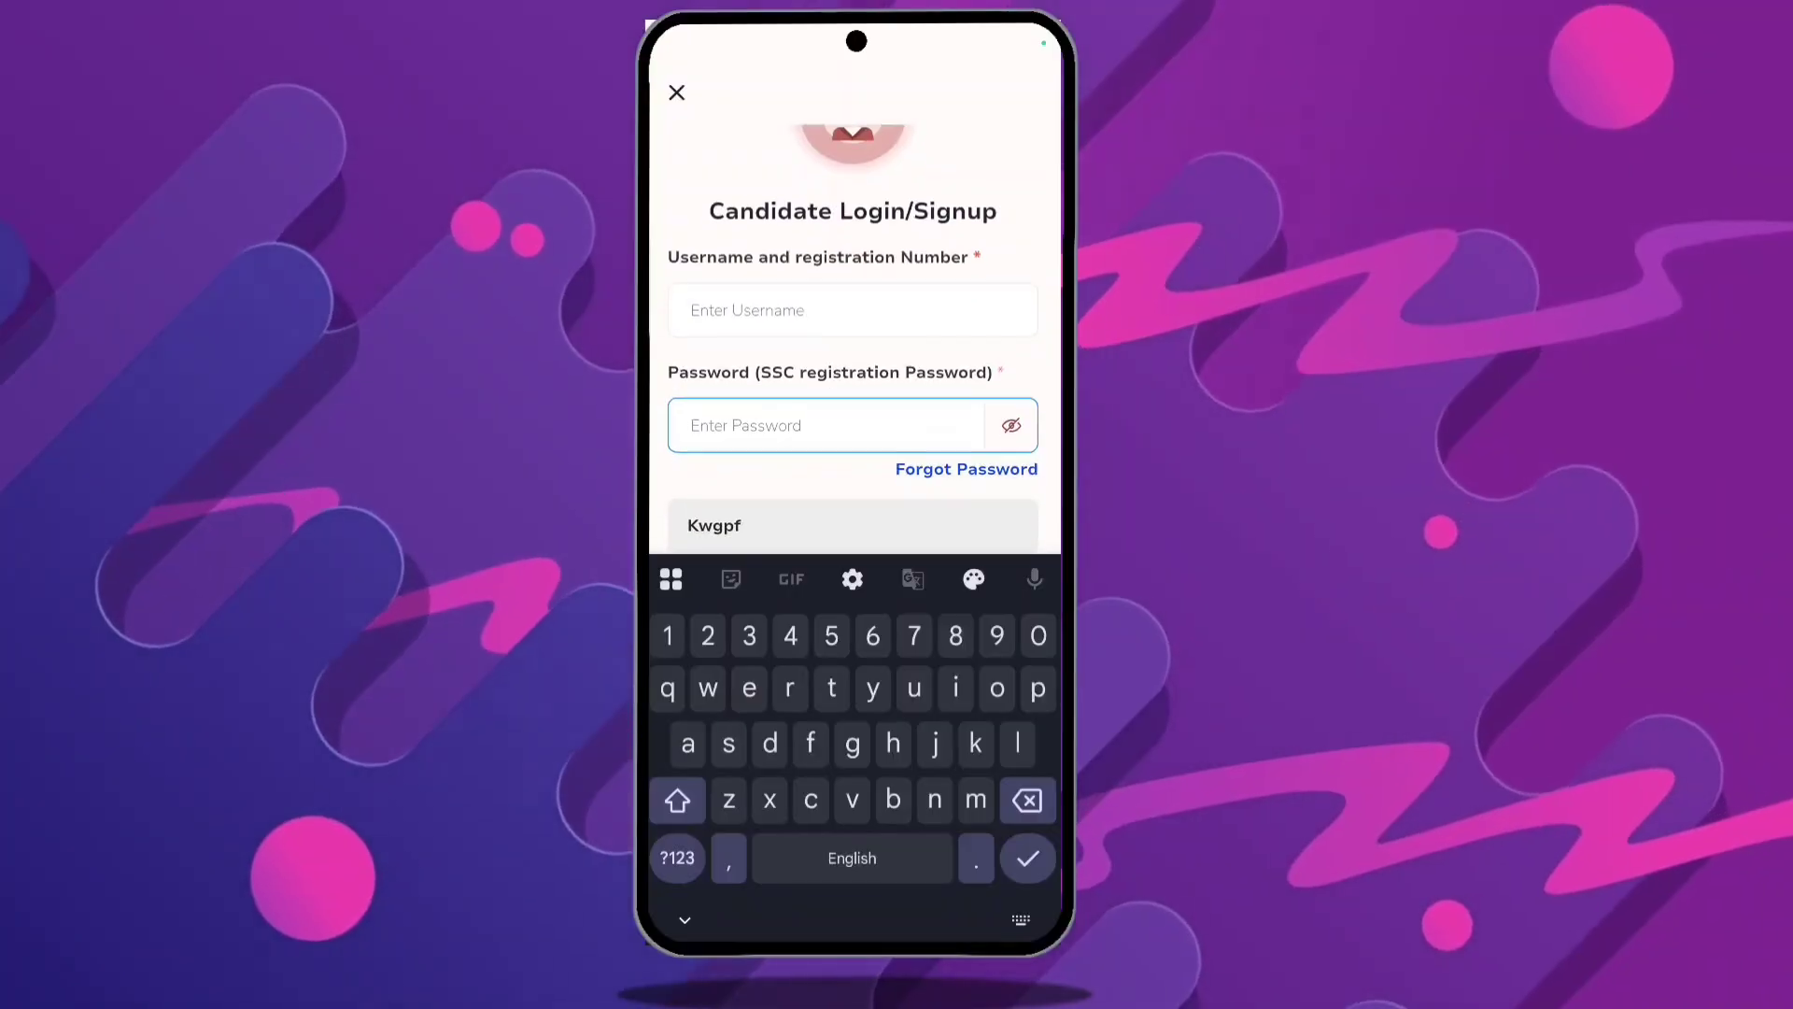
left_click(853, 369)
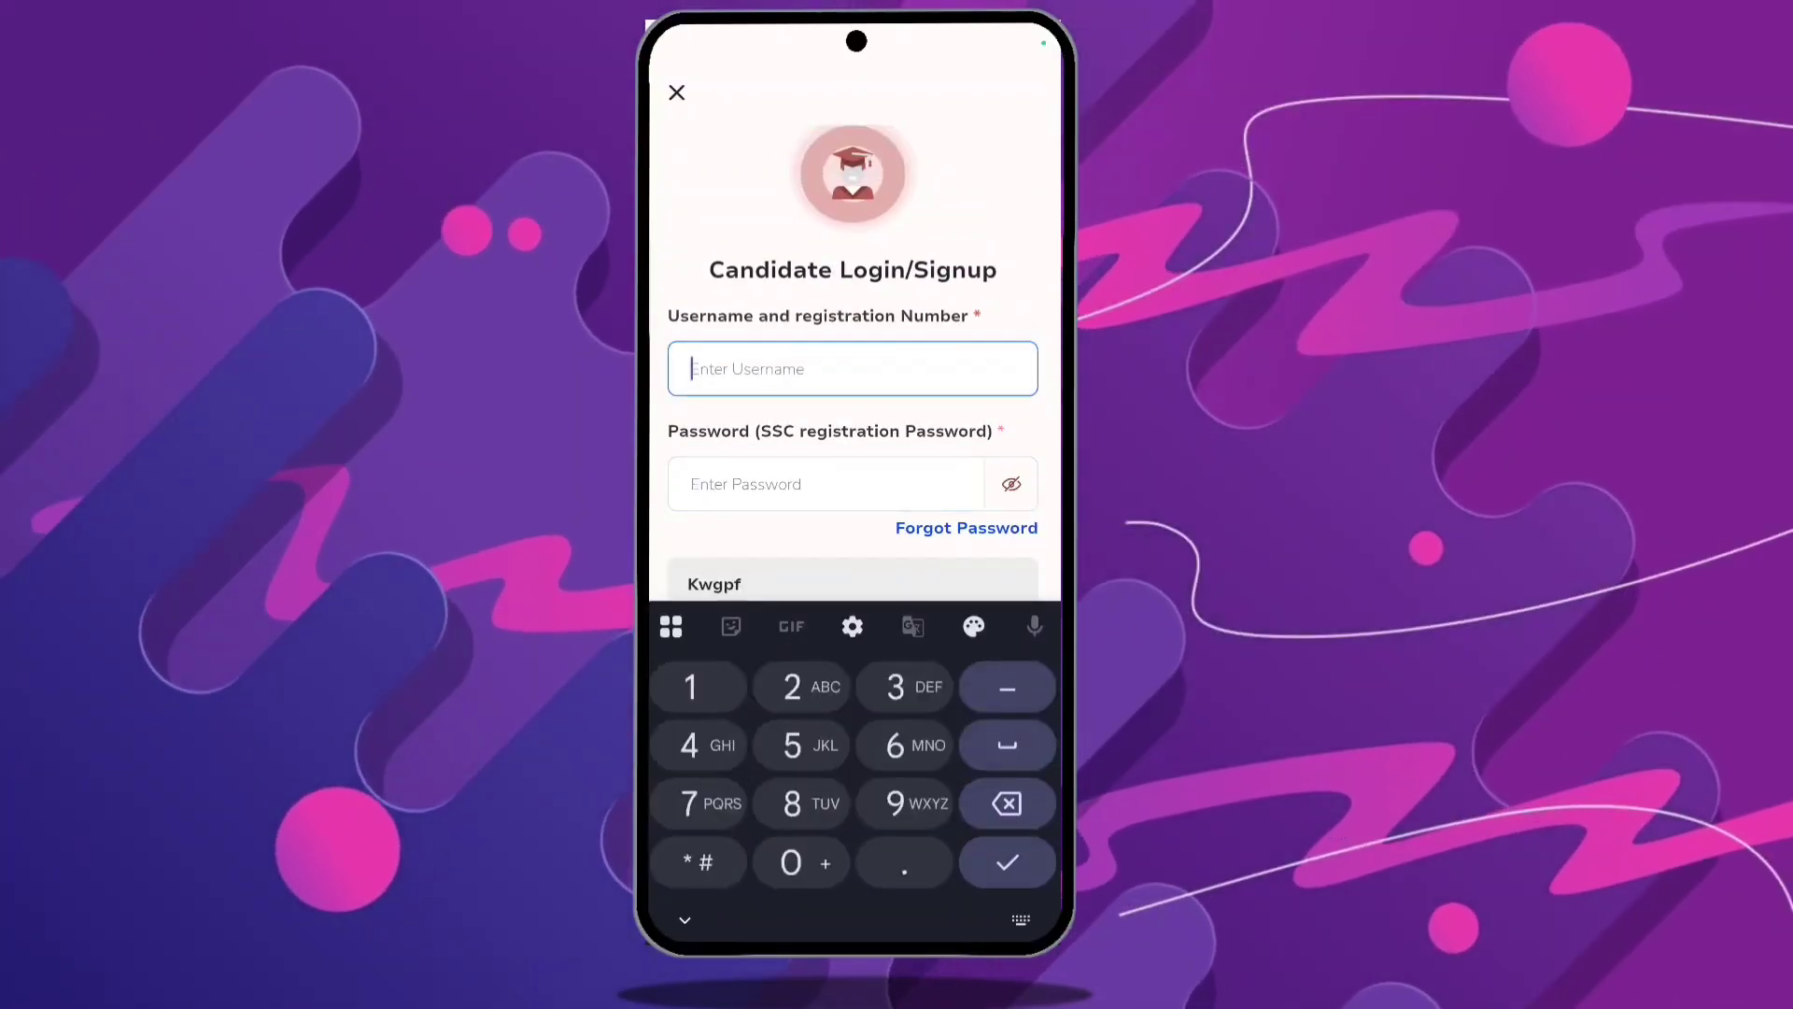
left_click(827, 484)
left_click(853, 369)
scroll(852, 430, "down", 1)
scroll(853, 429, "up", 1)
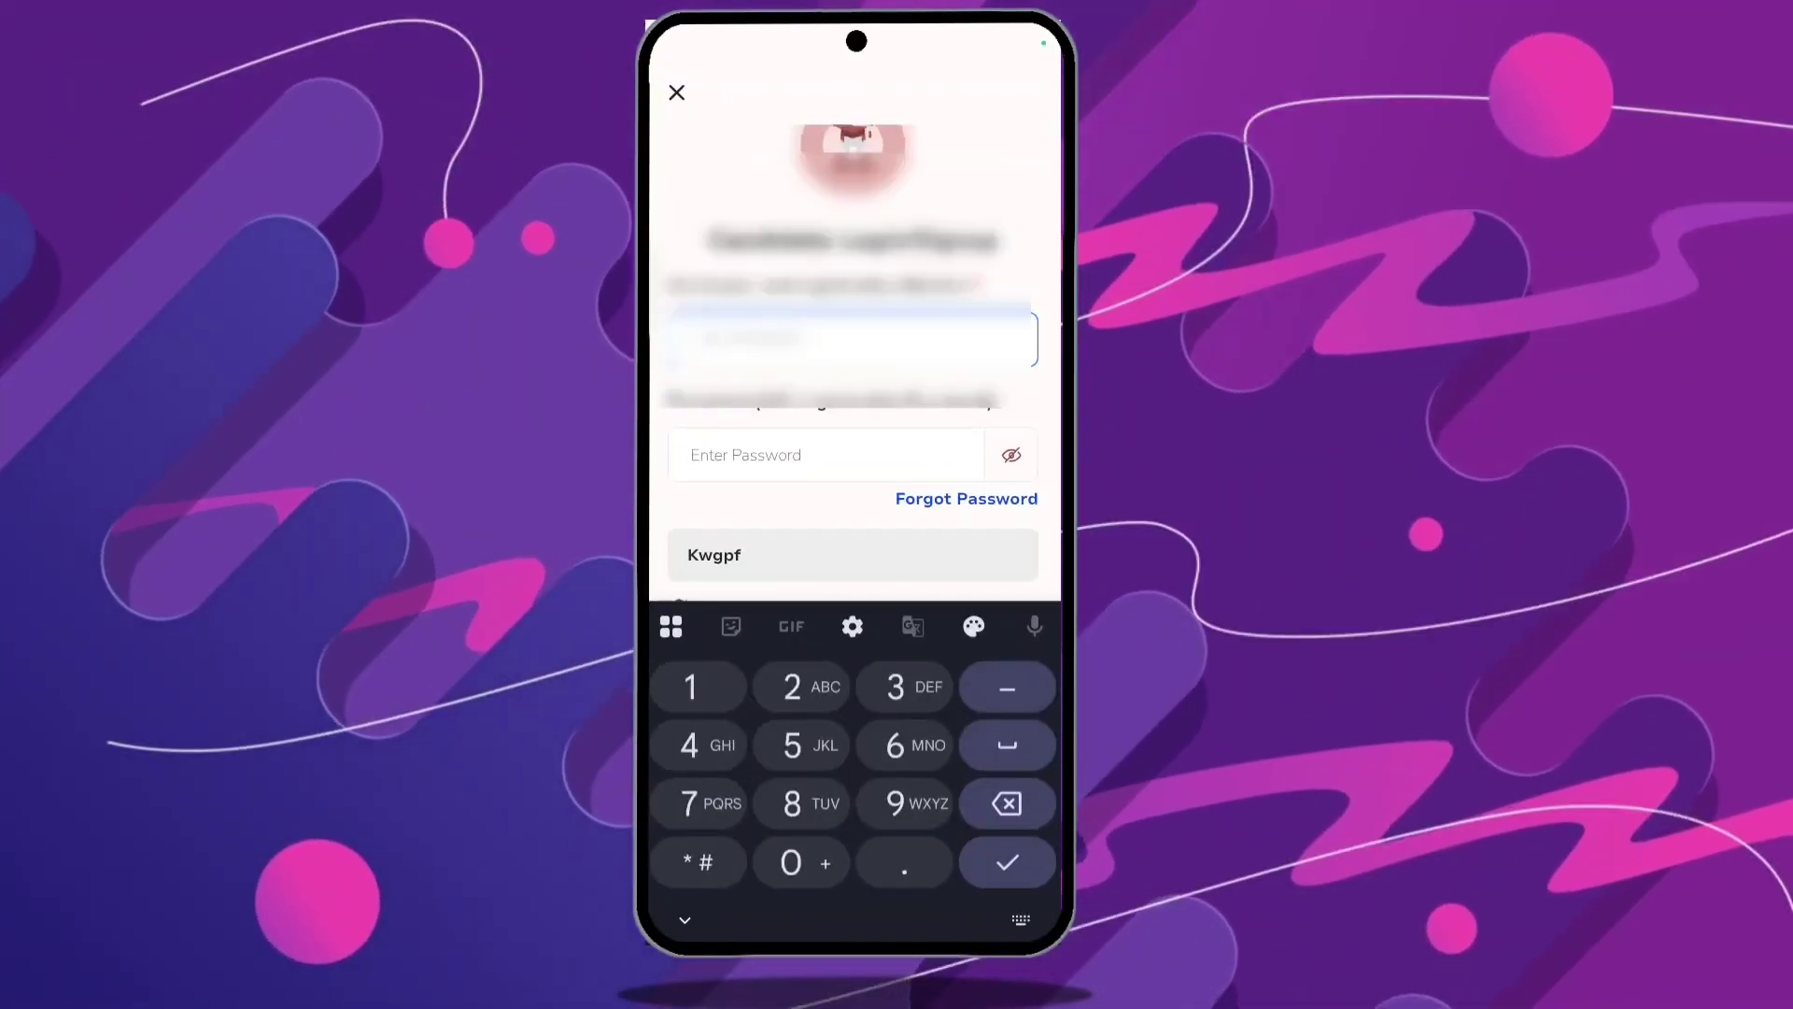
left_click(684, 919)
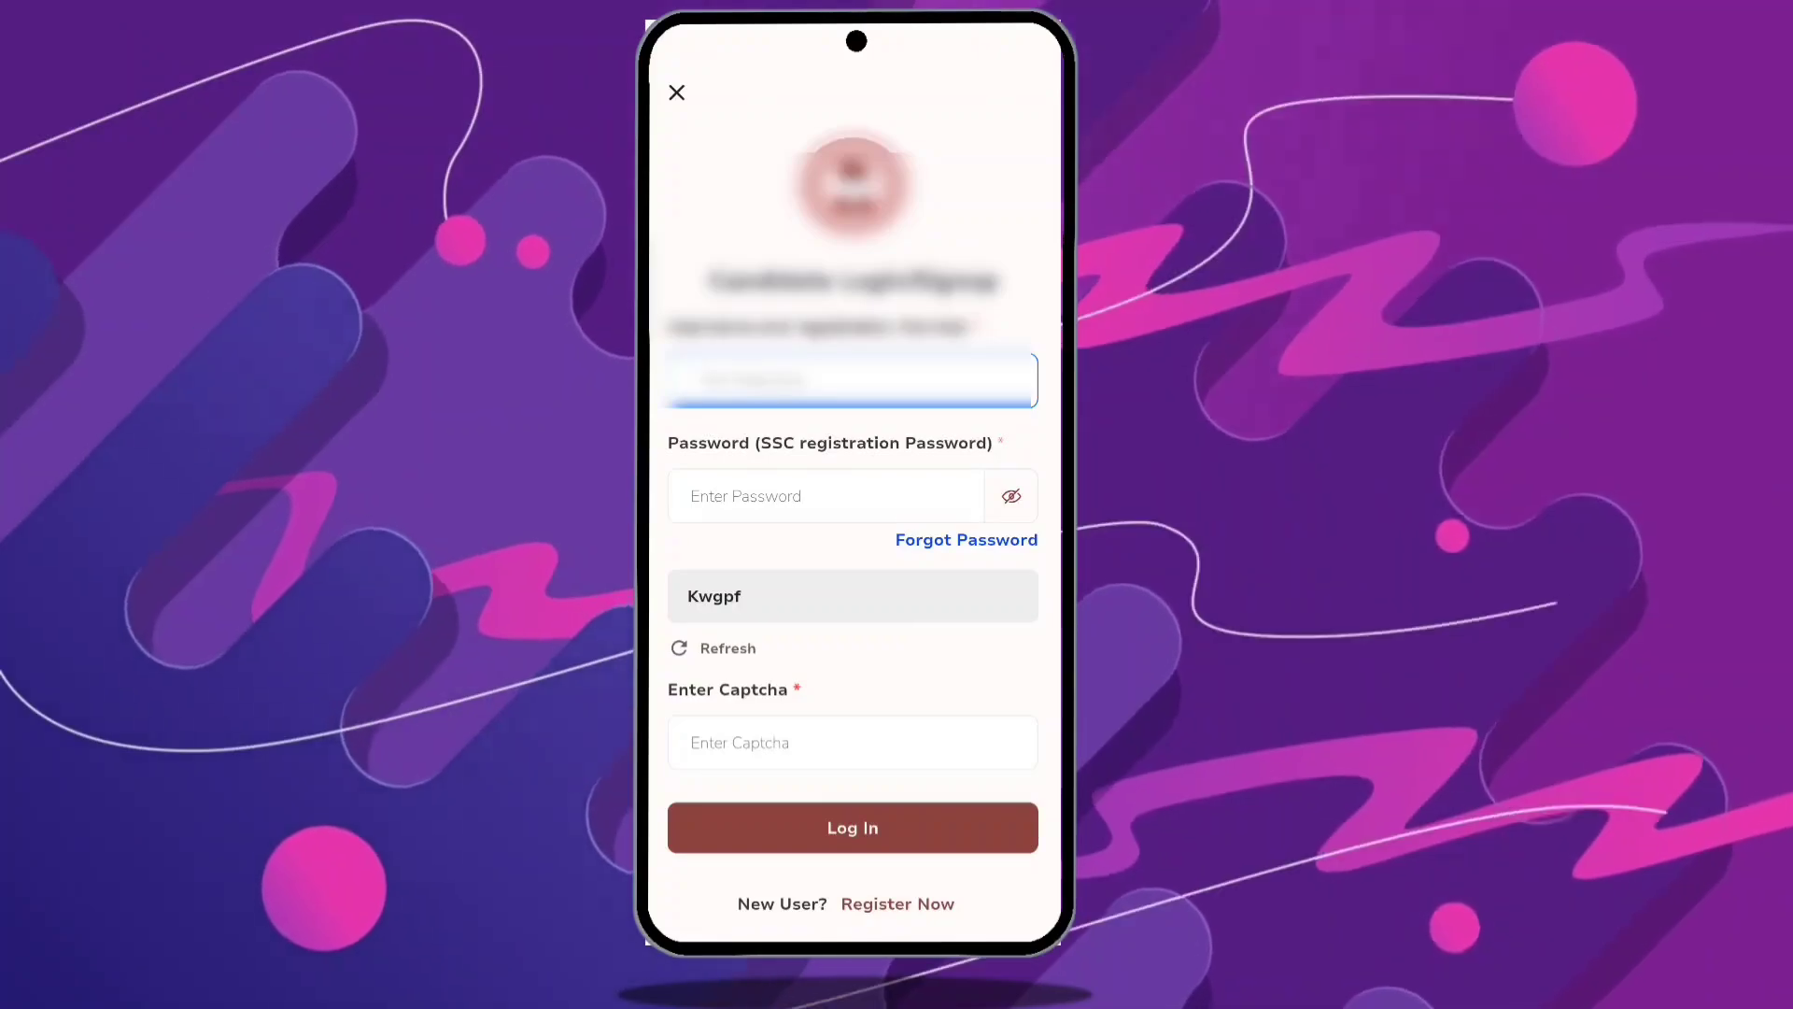
left_click(853, 380)
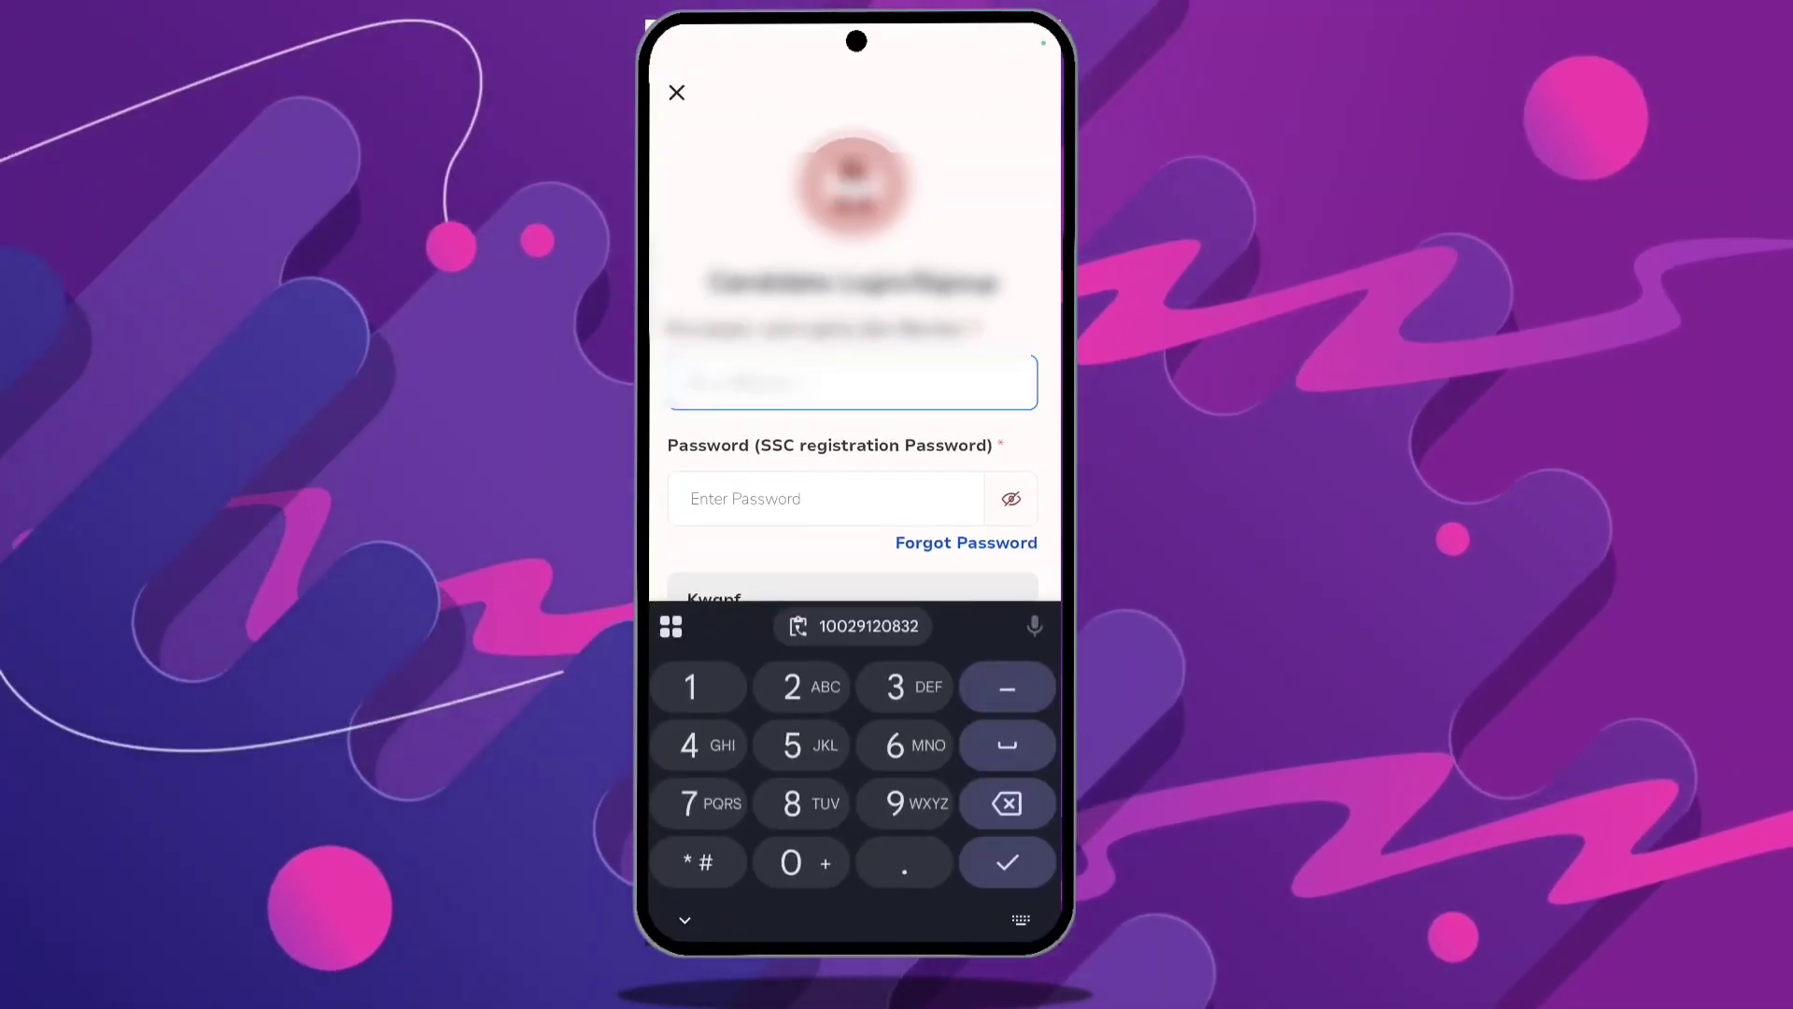
left_click(853, 626)
scroll(853, 429, "down", 1)
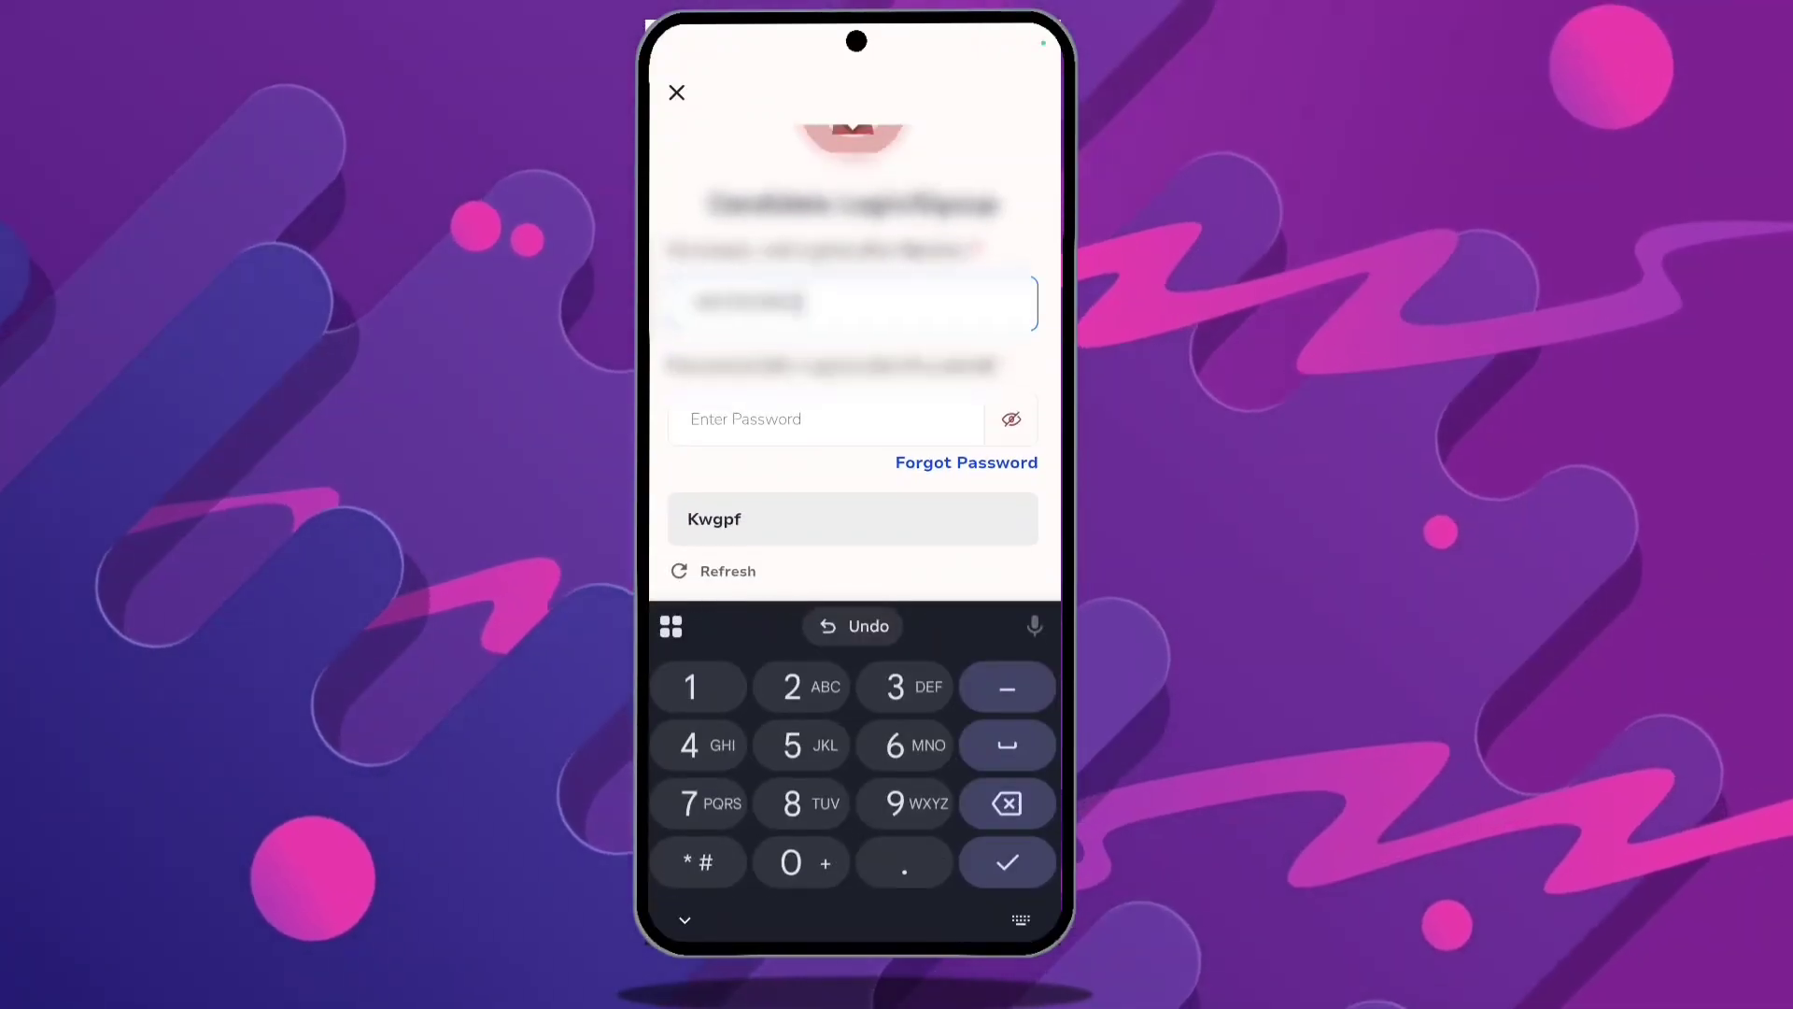
Step: Enter the account password, including uppercase and symbol characters
left_click(826, 399)
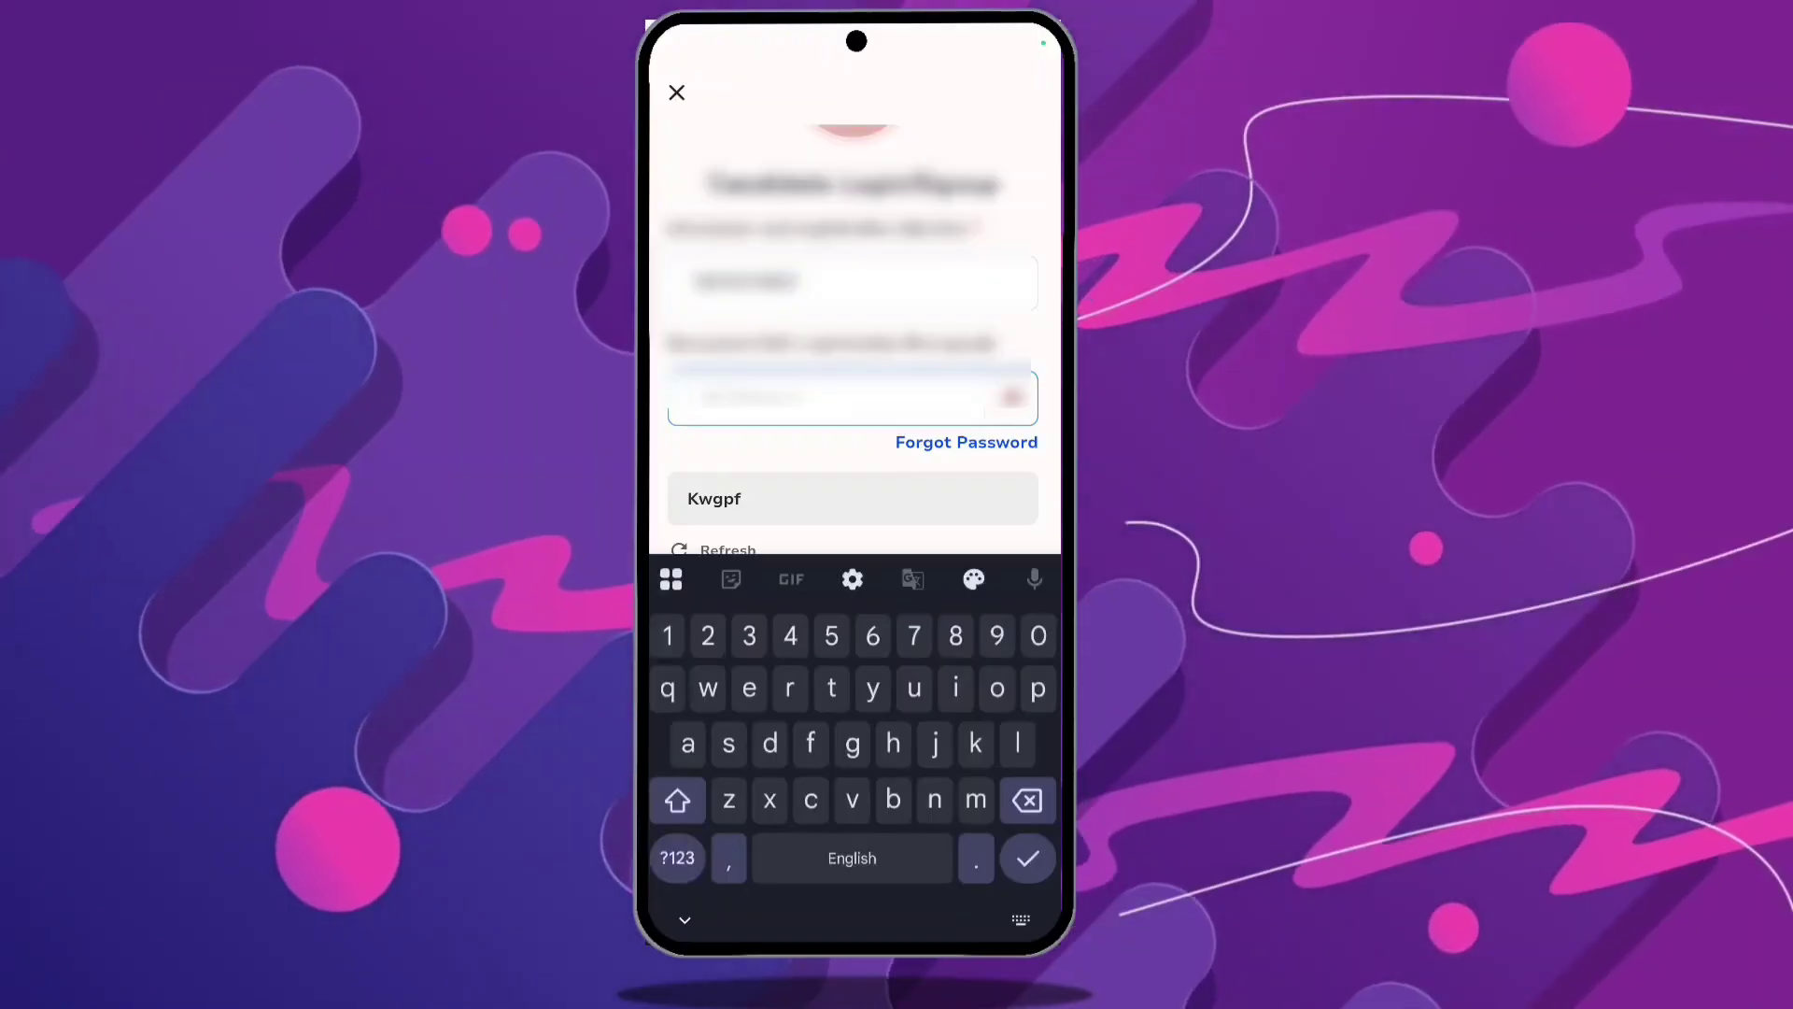
left_click(678, 801)
type("•")
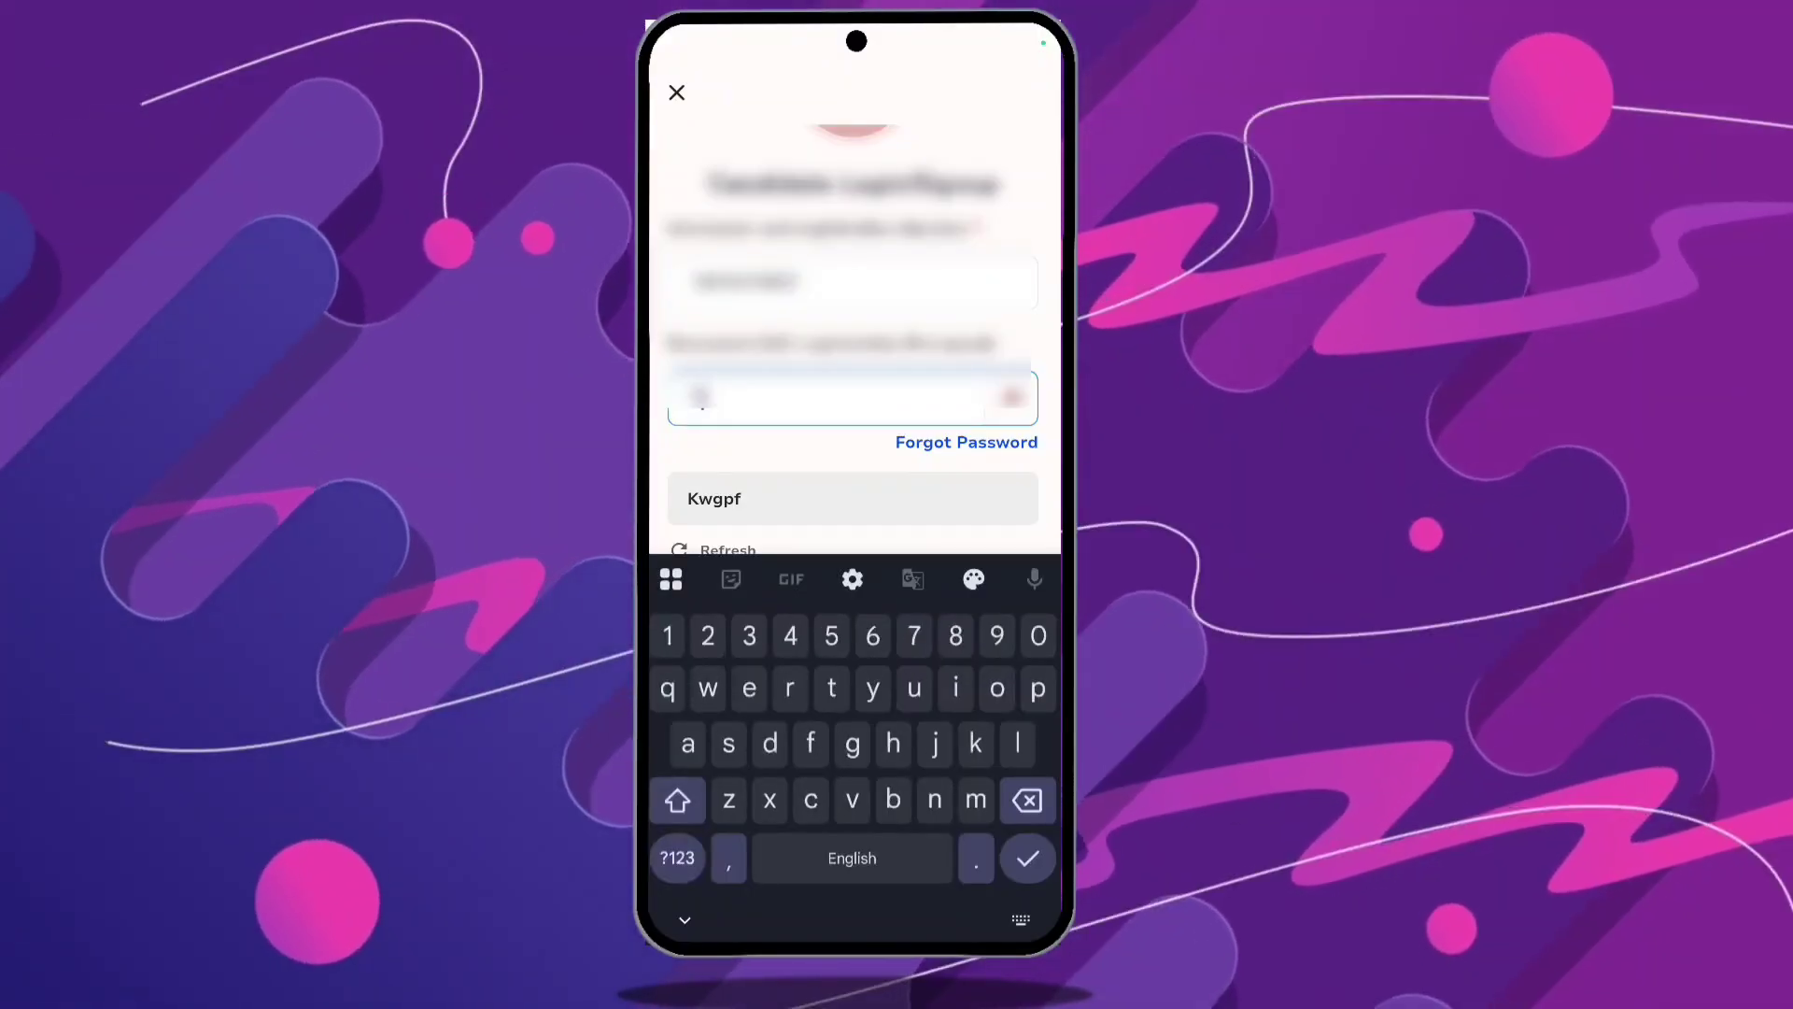
type("••••")
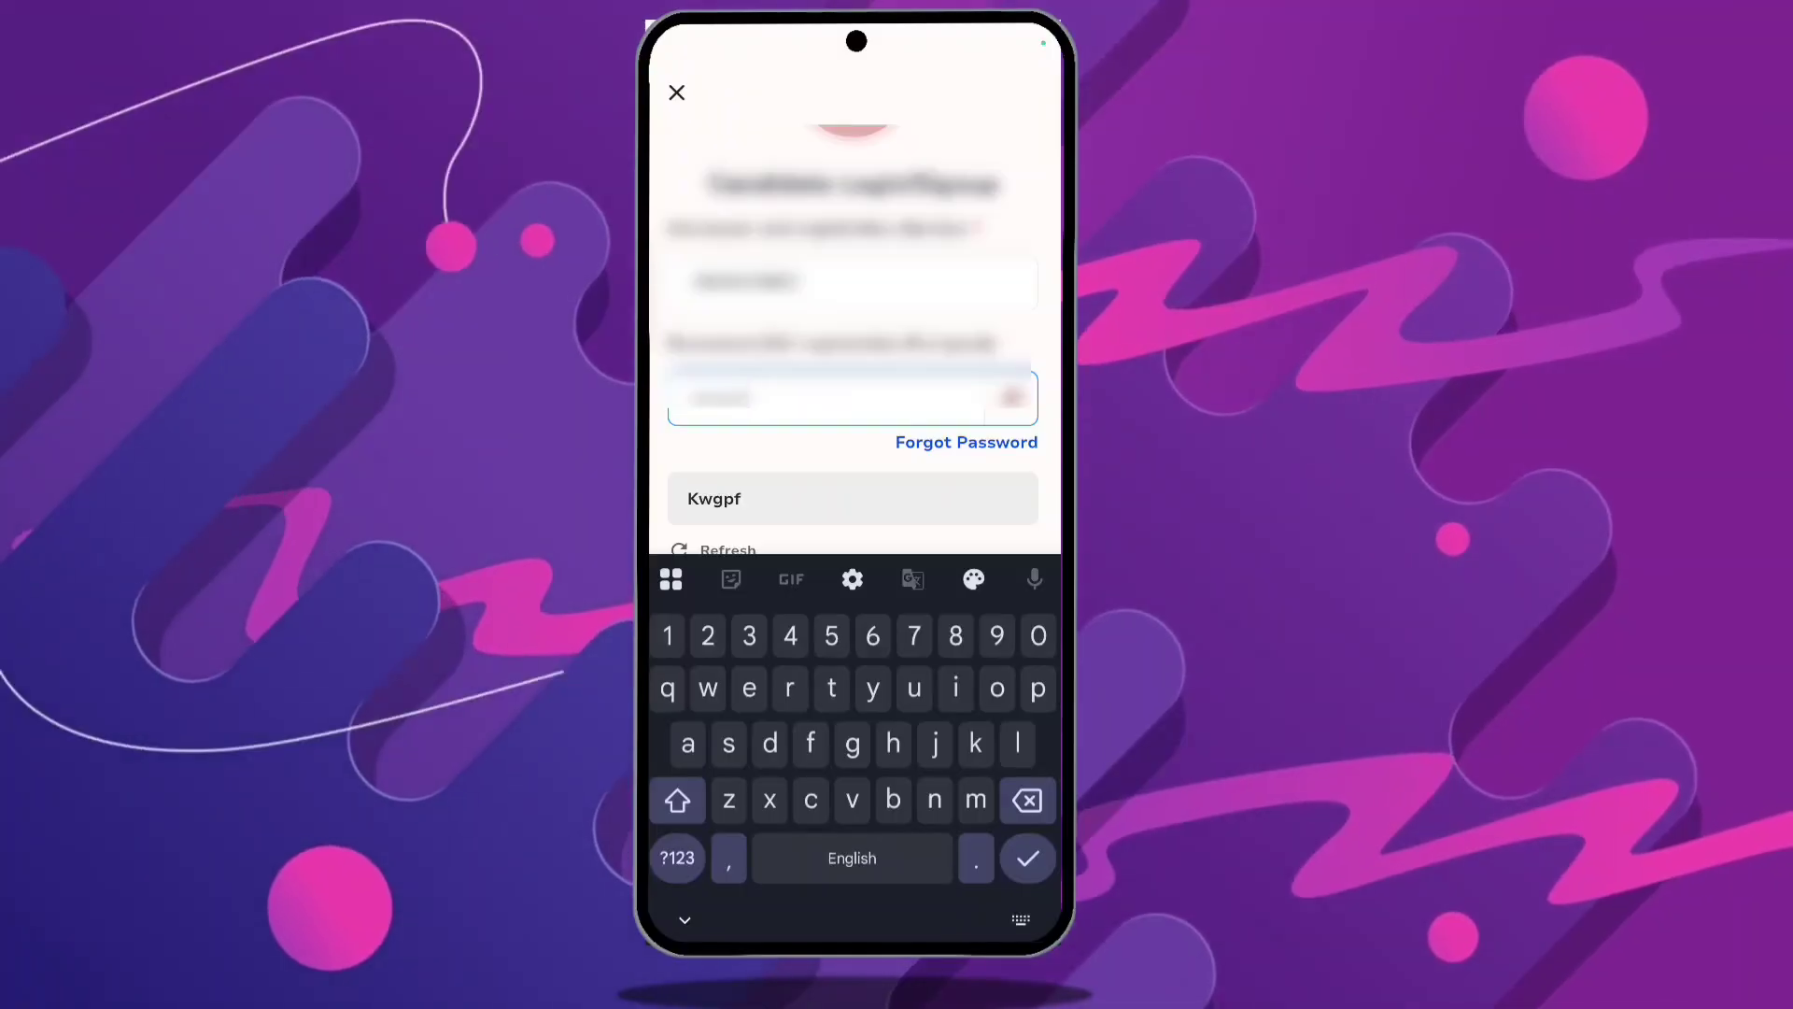
left_click(677, 858)
type("•")
left_click(678, 858)
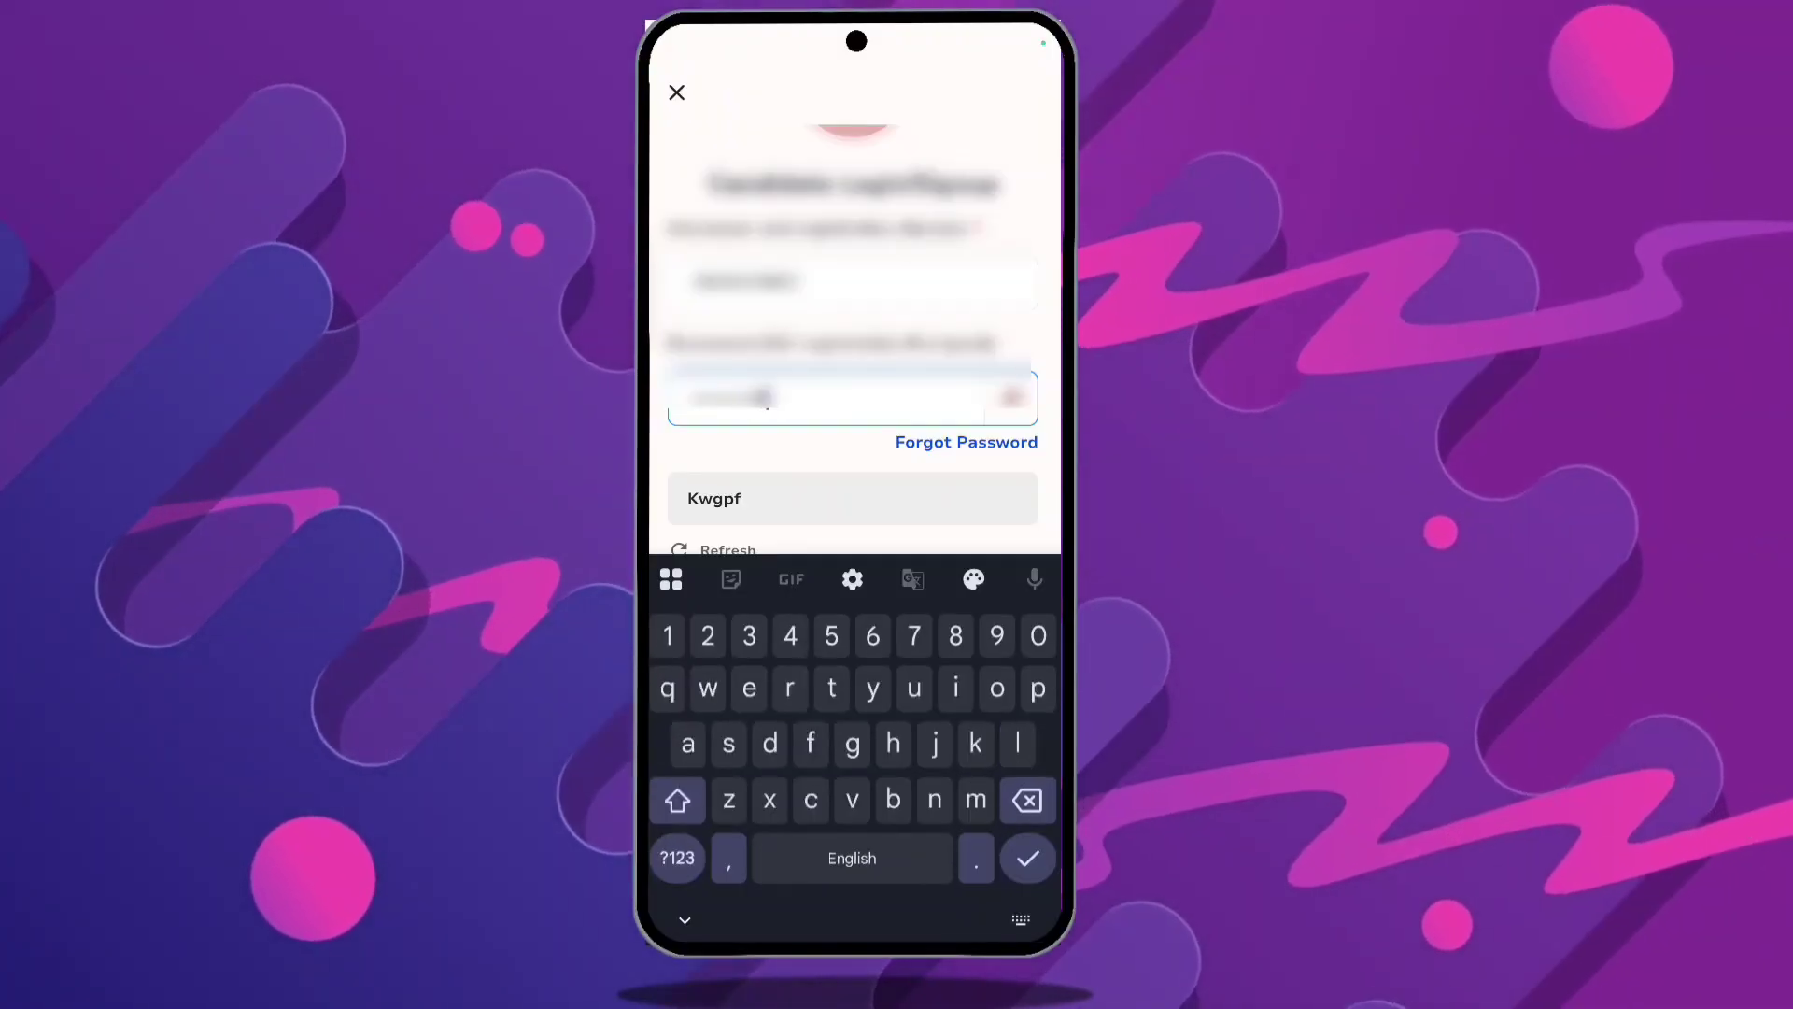
type("•••")
Step: Type the displayed captcha and log in
scroll(853, 336, "down", 2)
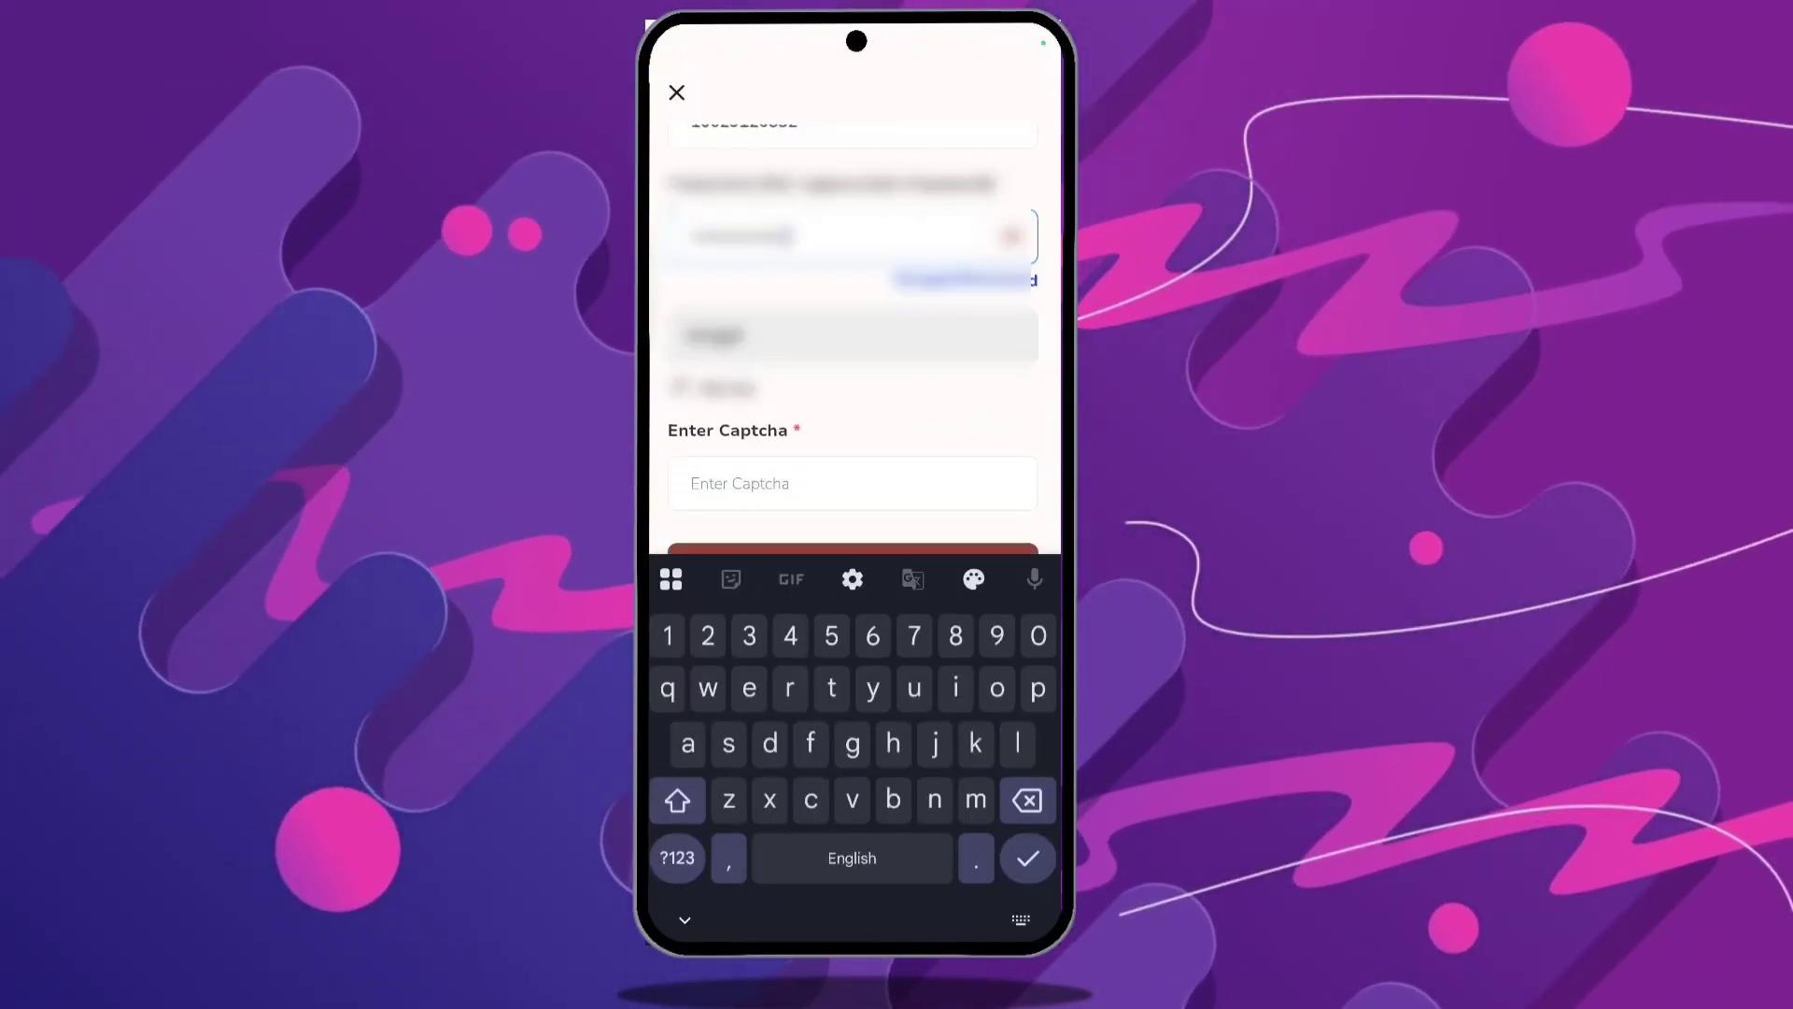
scroll(852, 336, "down", 1)
left_click(853, 441)
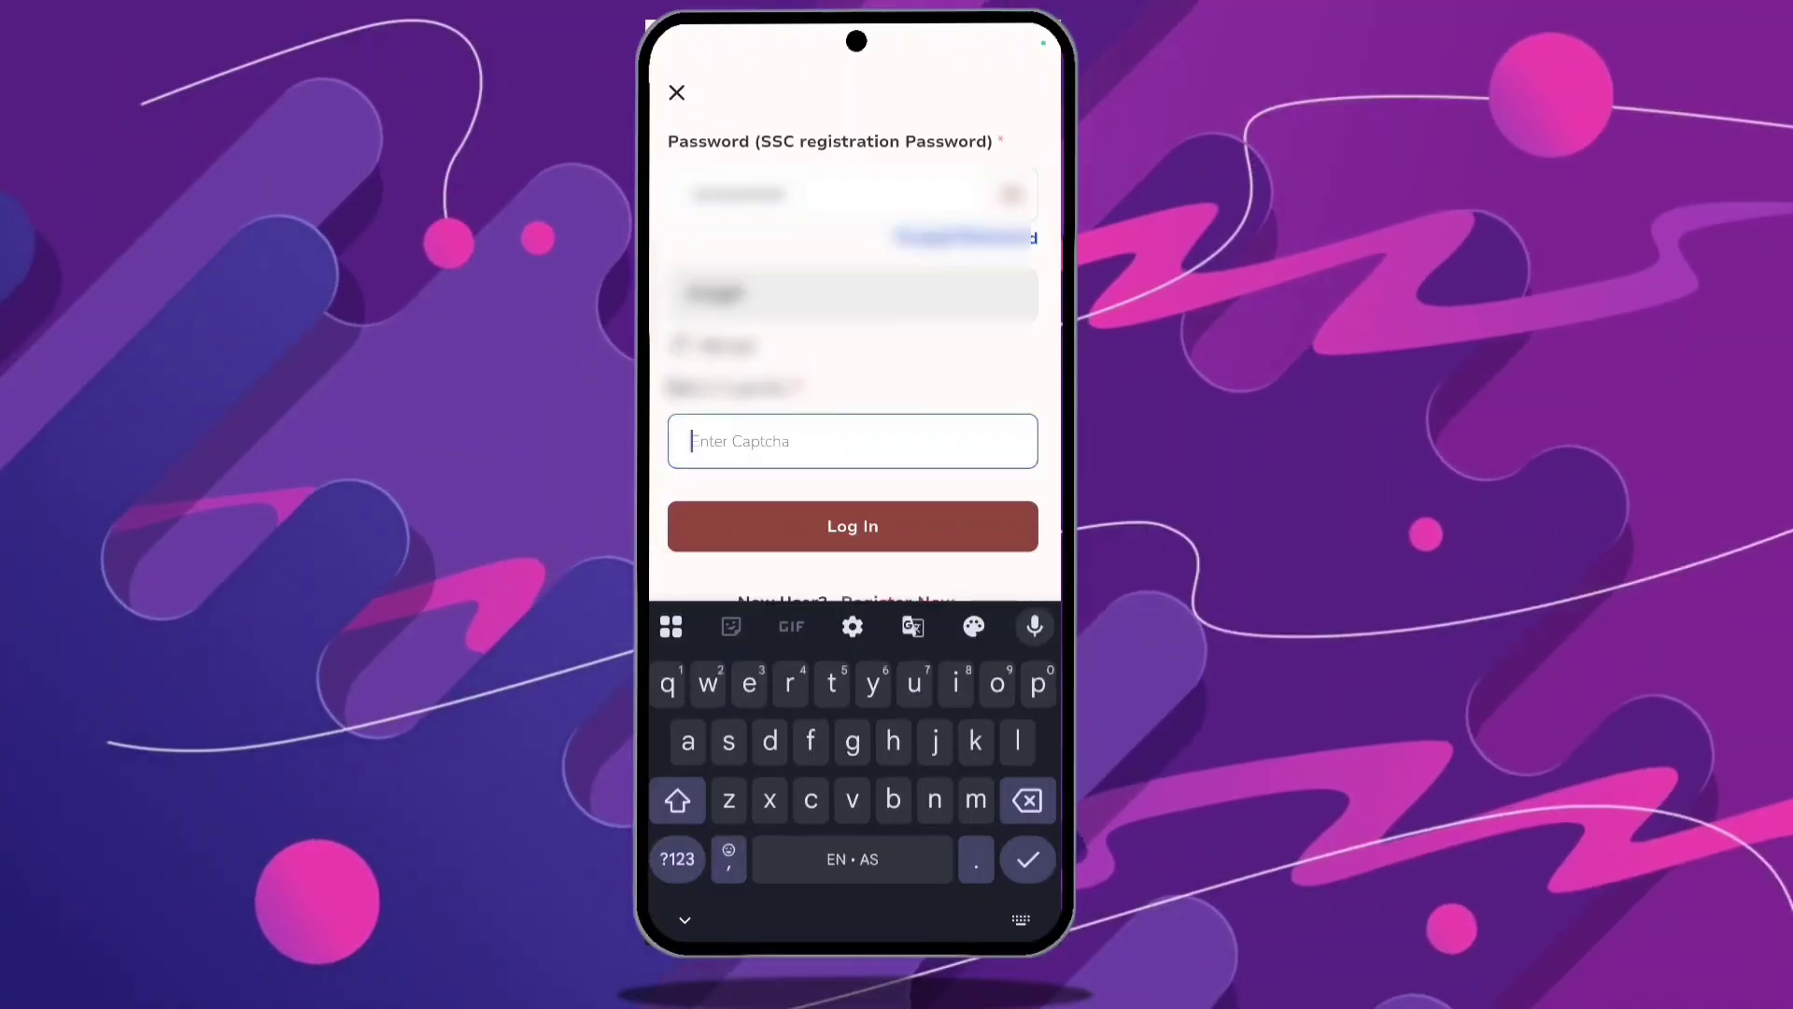
type("K")
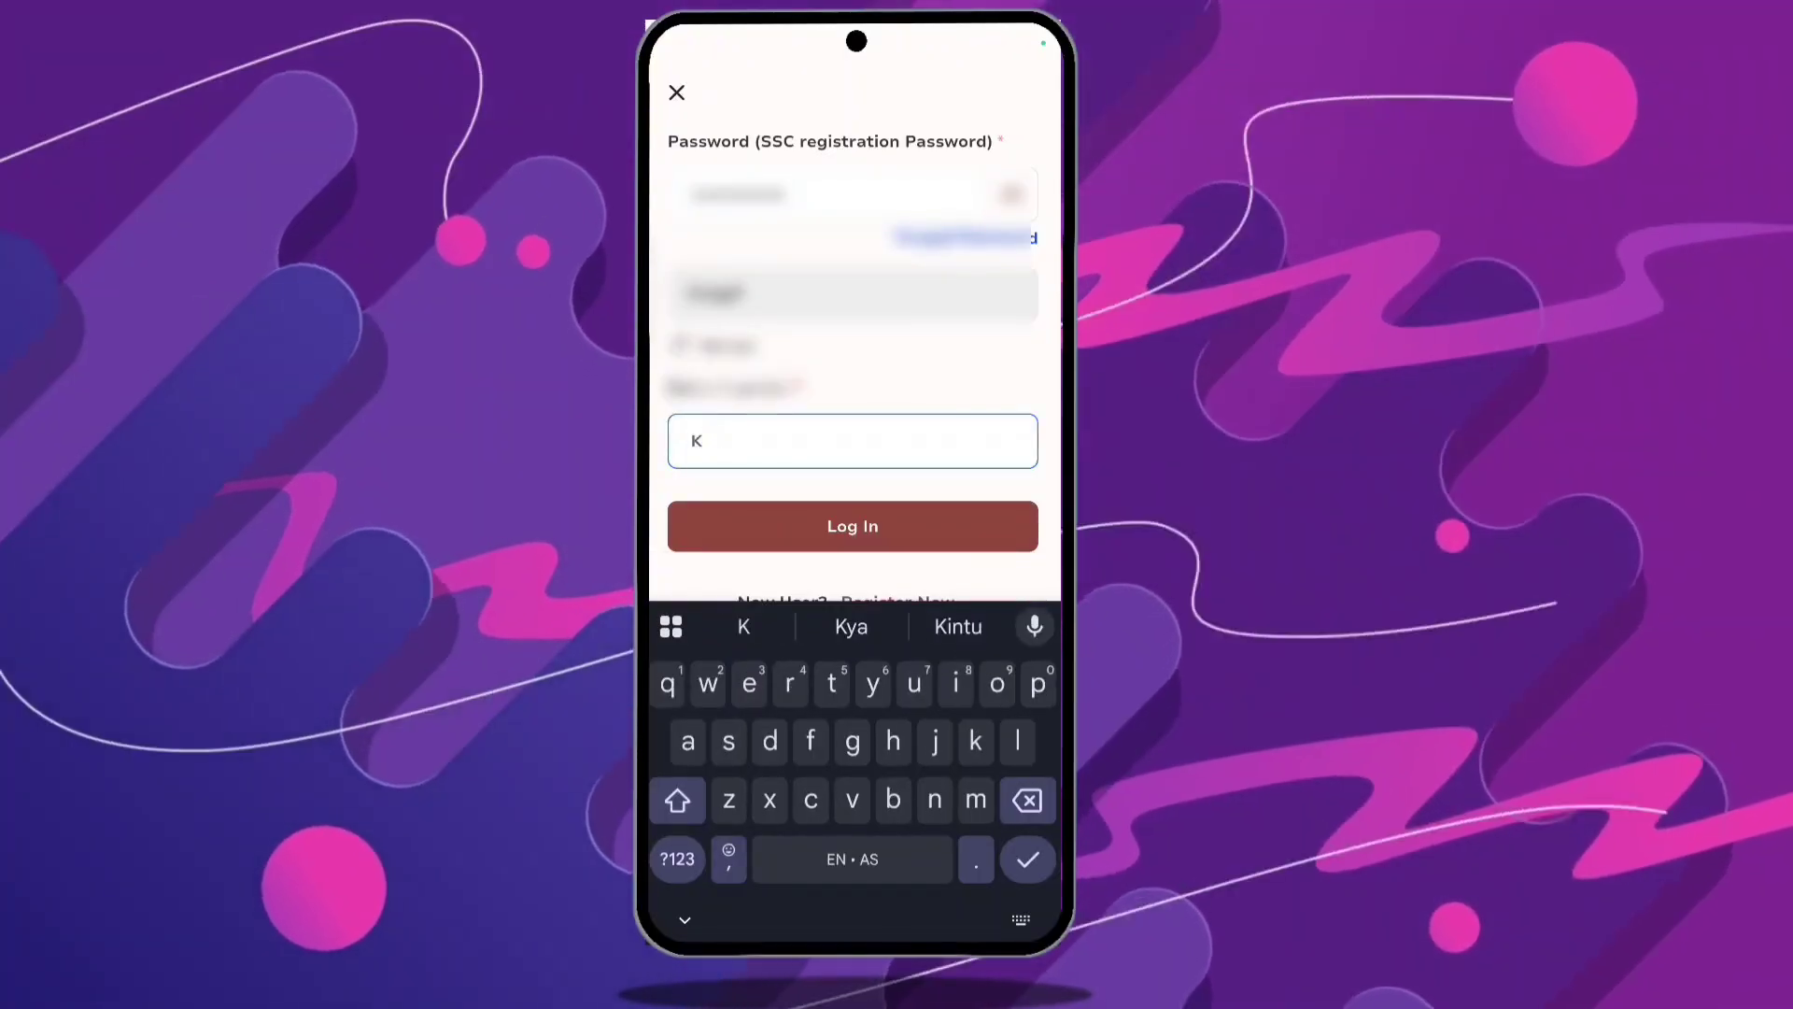
type("w")
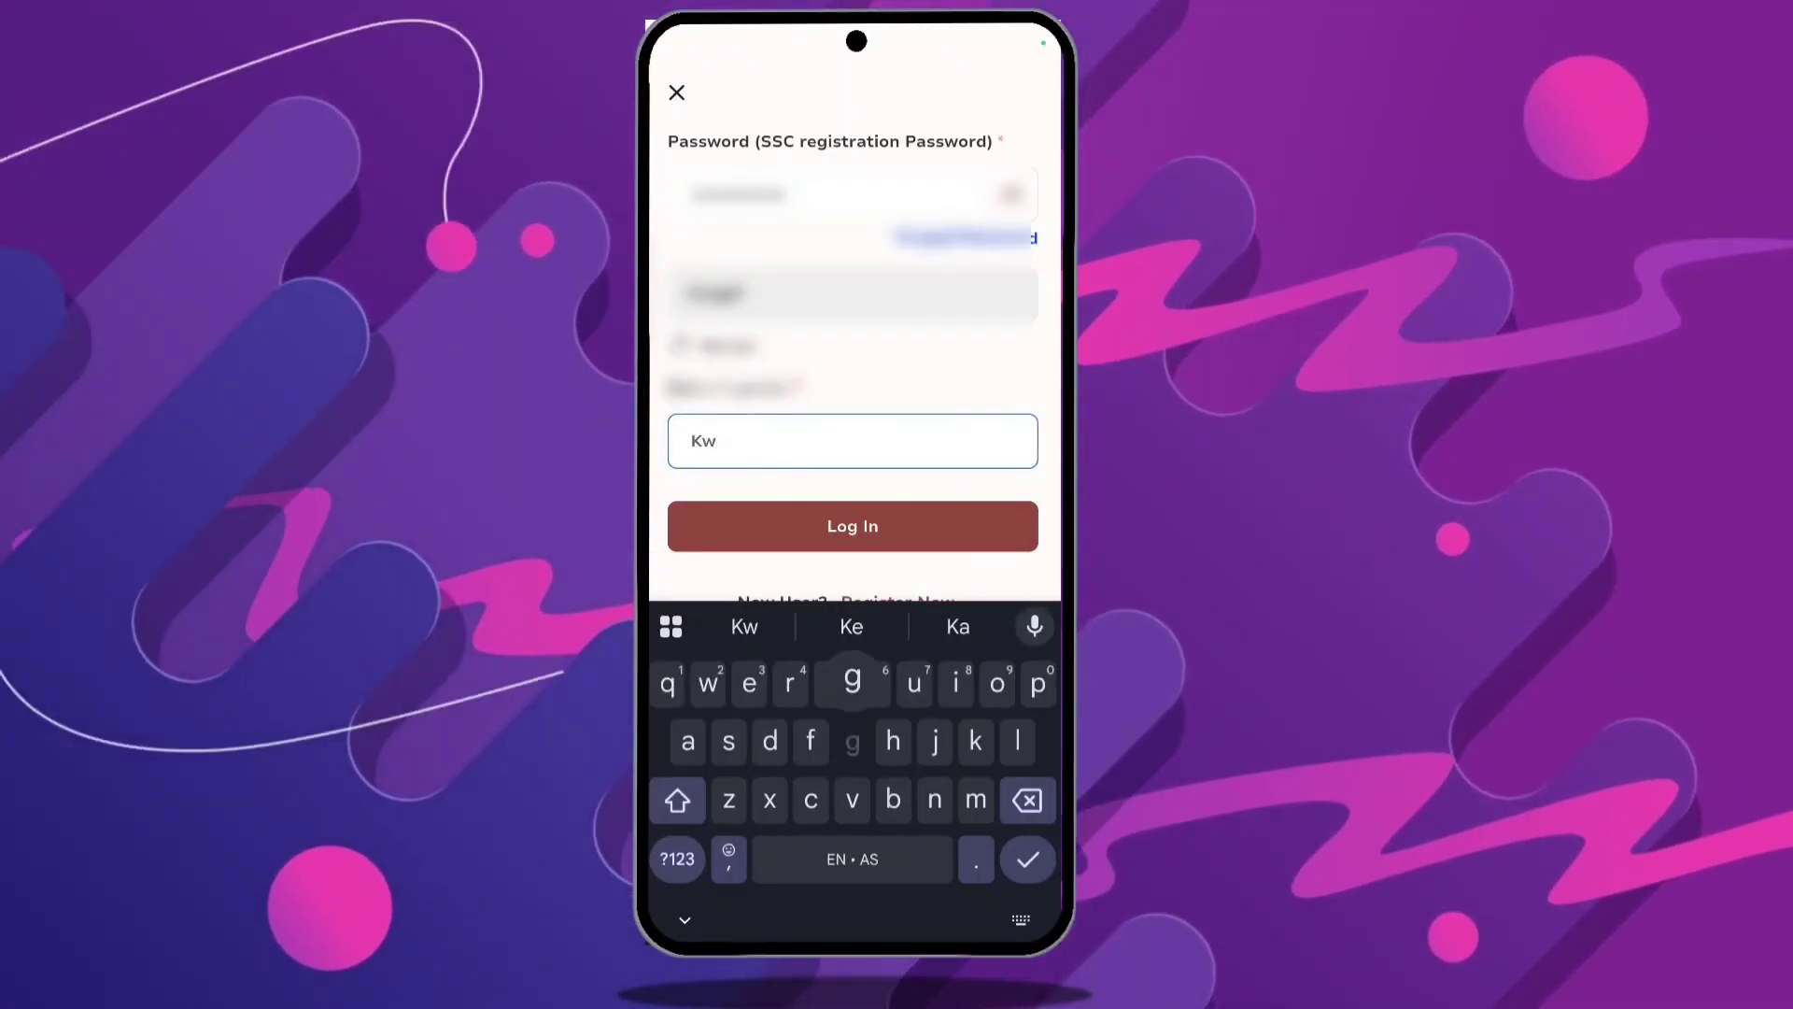
type("gpf")
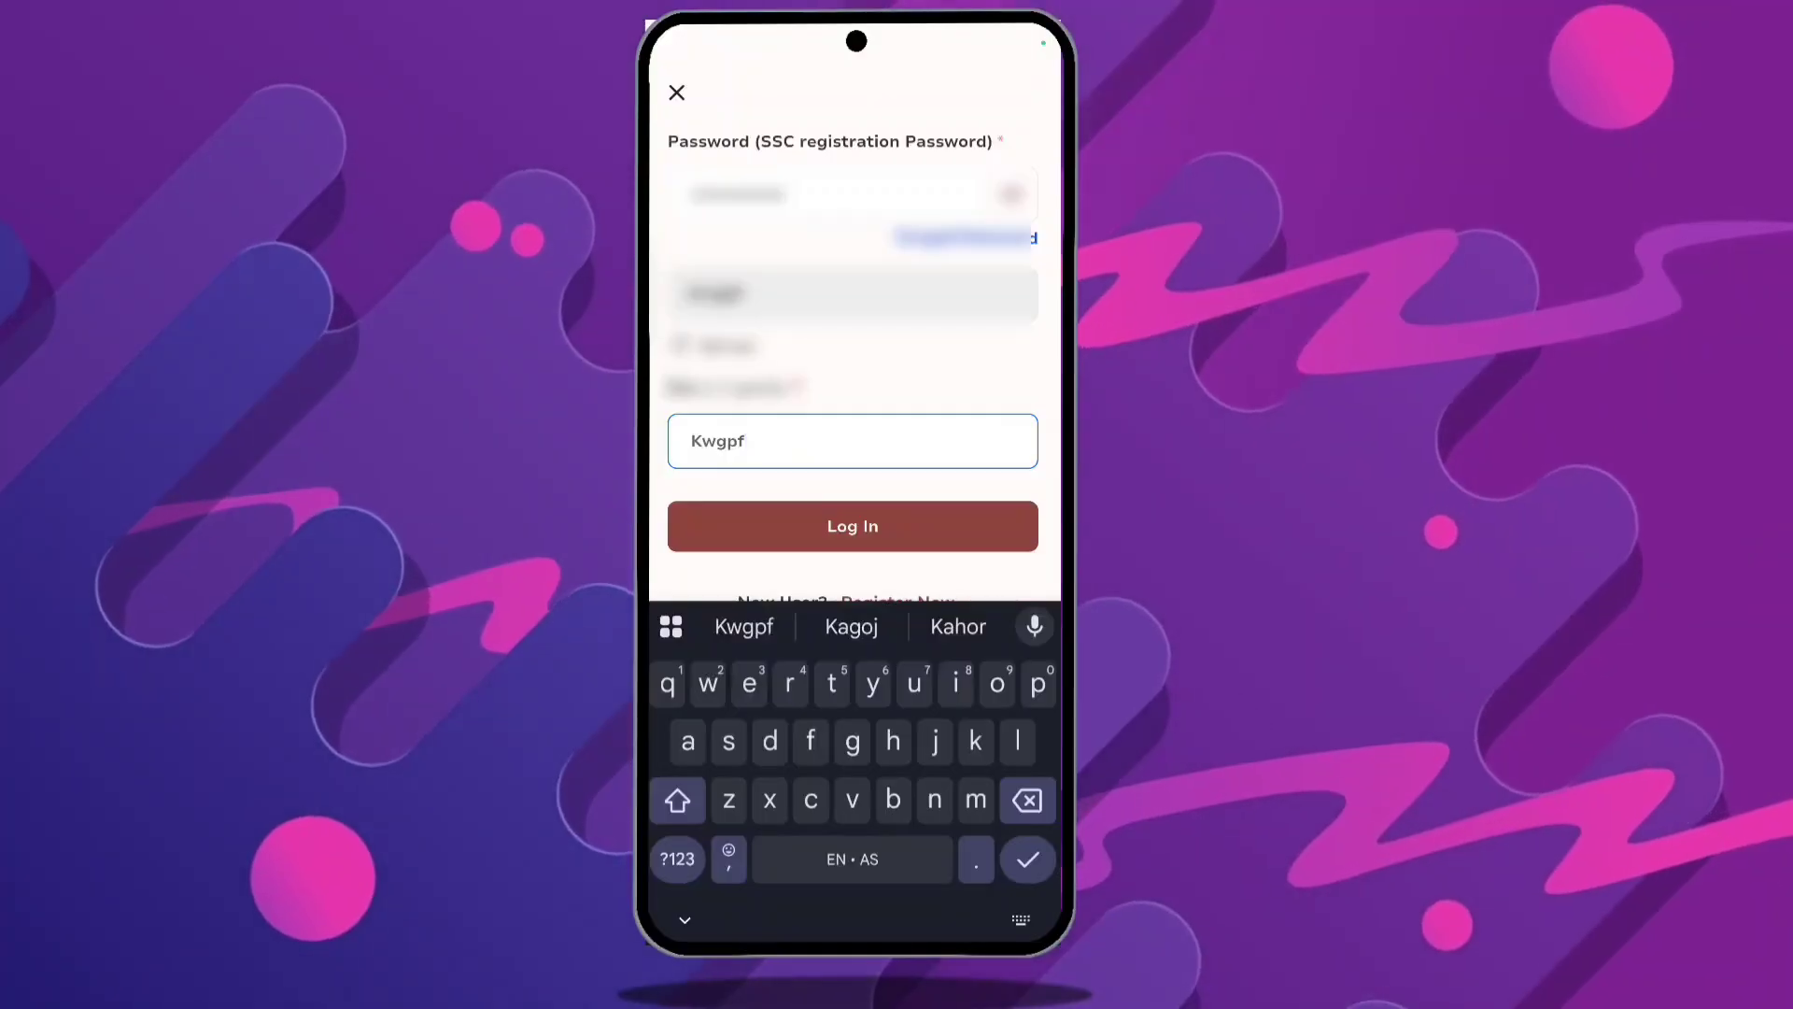
left_click(853, 526)
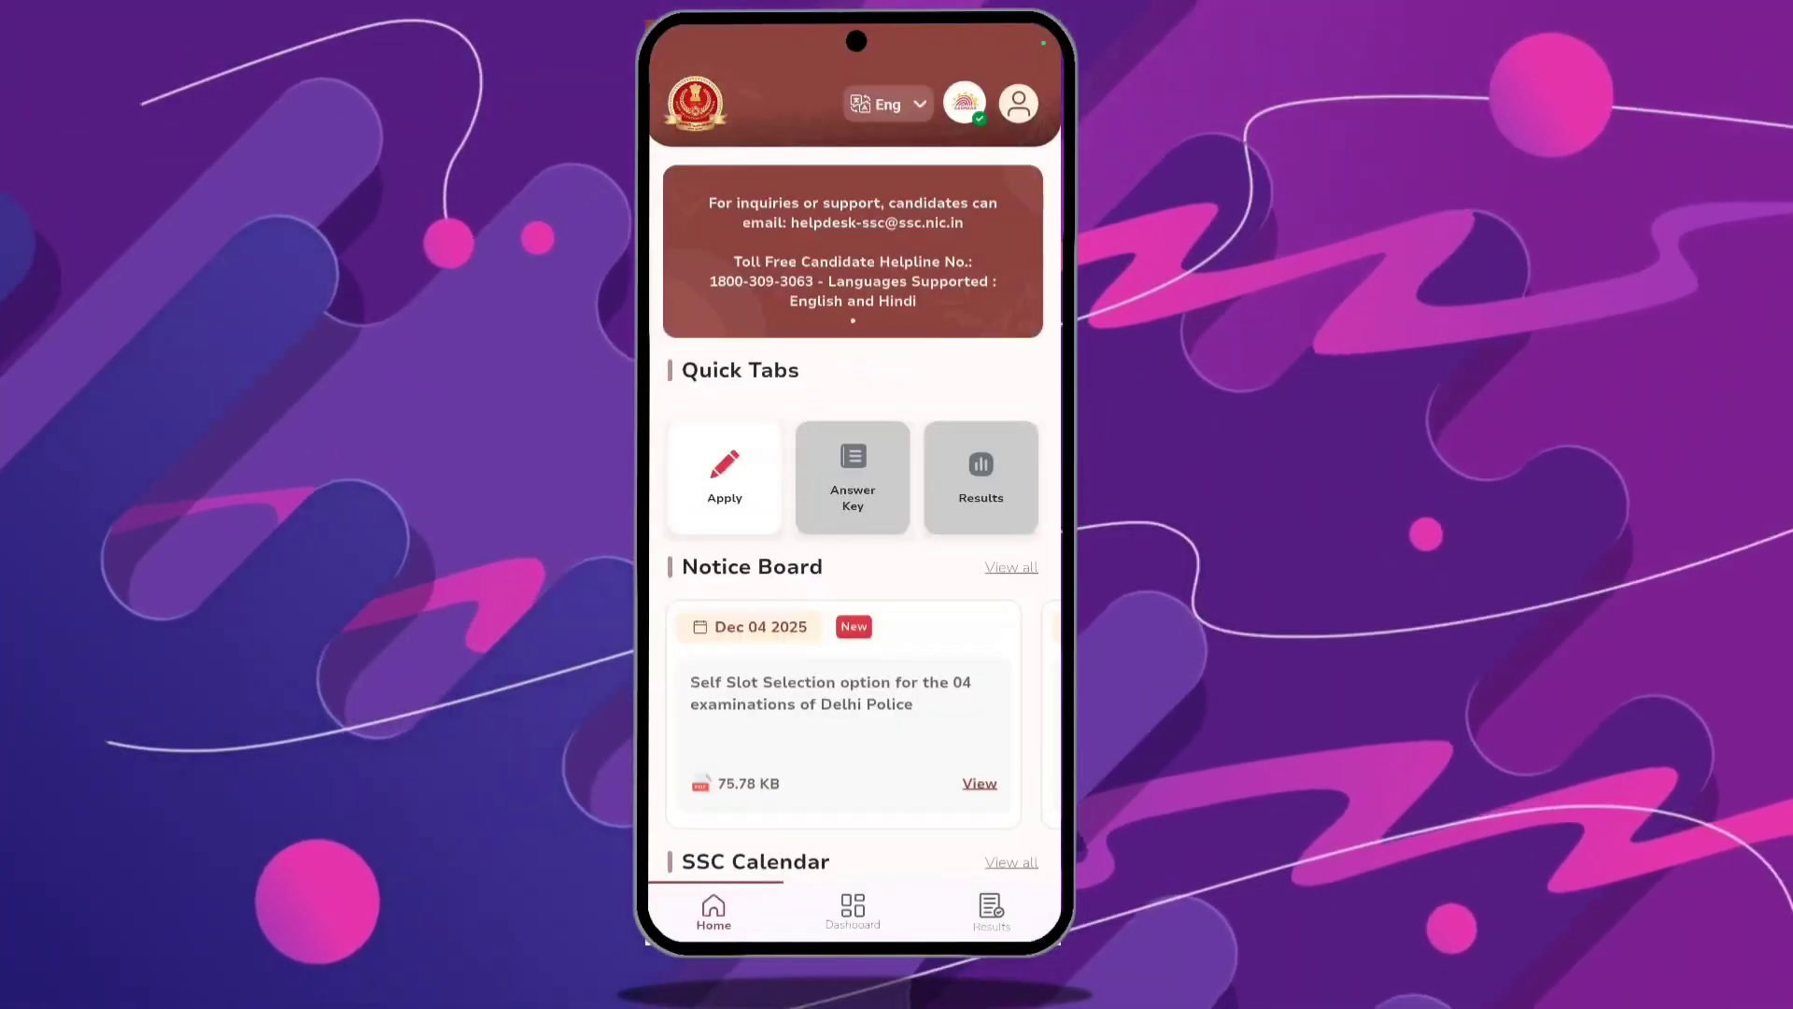
Step: Apply for Constable (GD) 2026, dismiss the Application Pending notice, and open My Applications
scroll(853, 561, "down", 2)
scroll(852, 561, "up", 2)
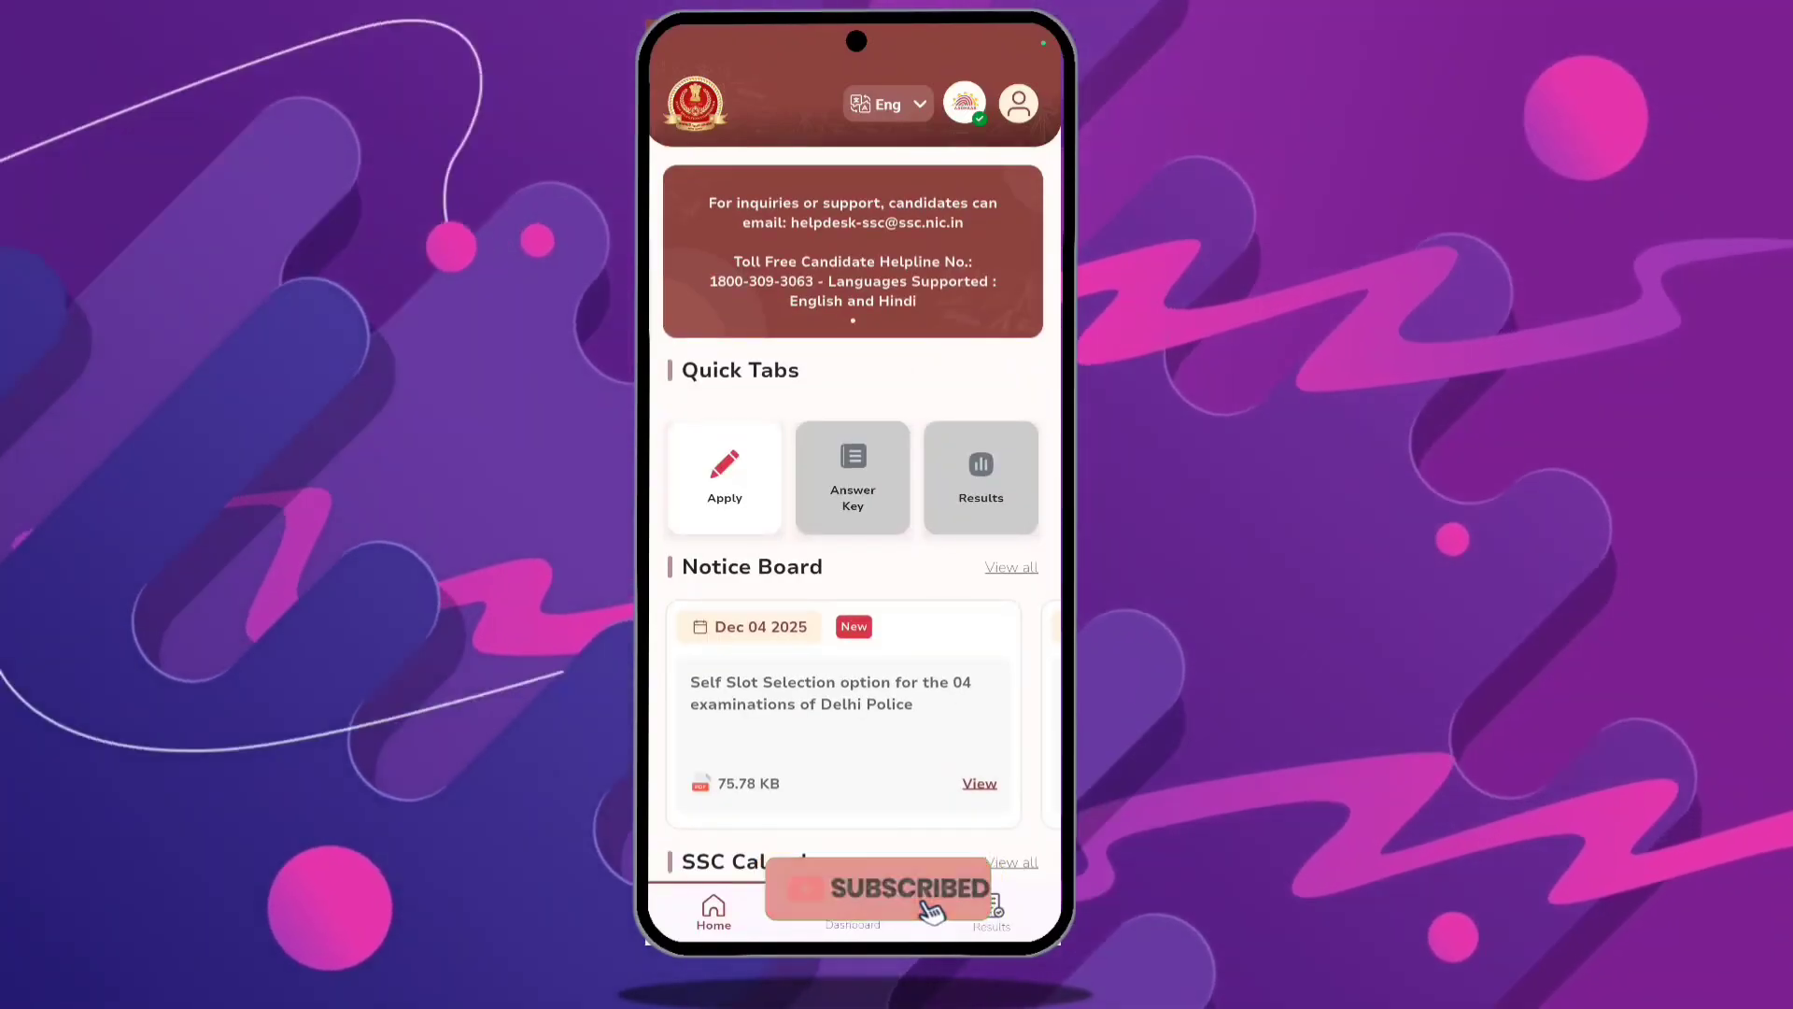
left_click(725, 477)
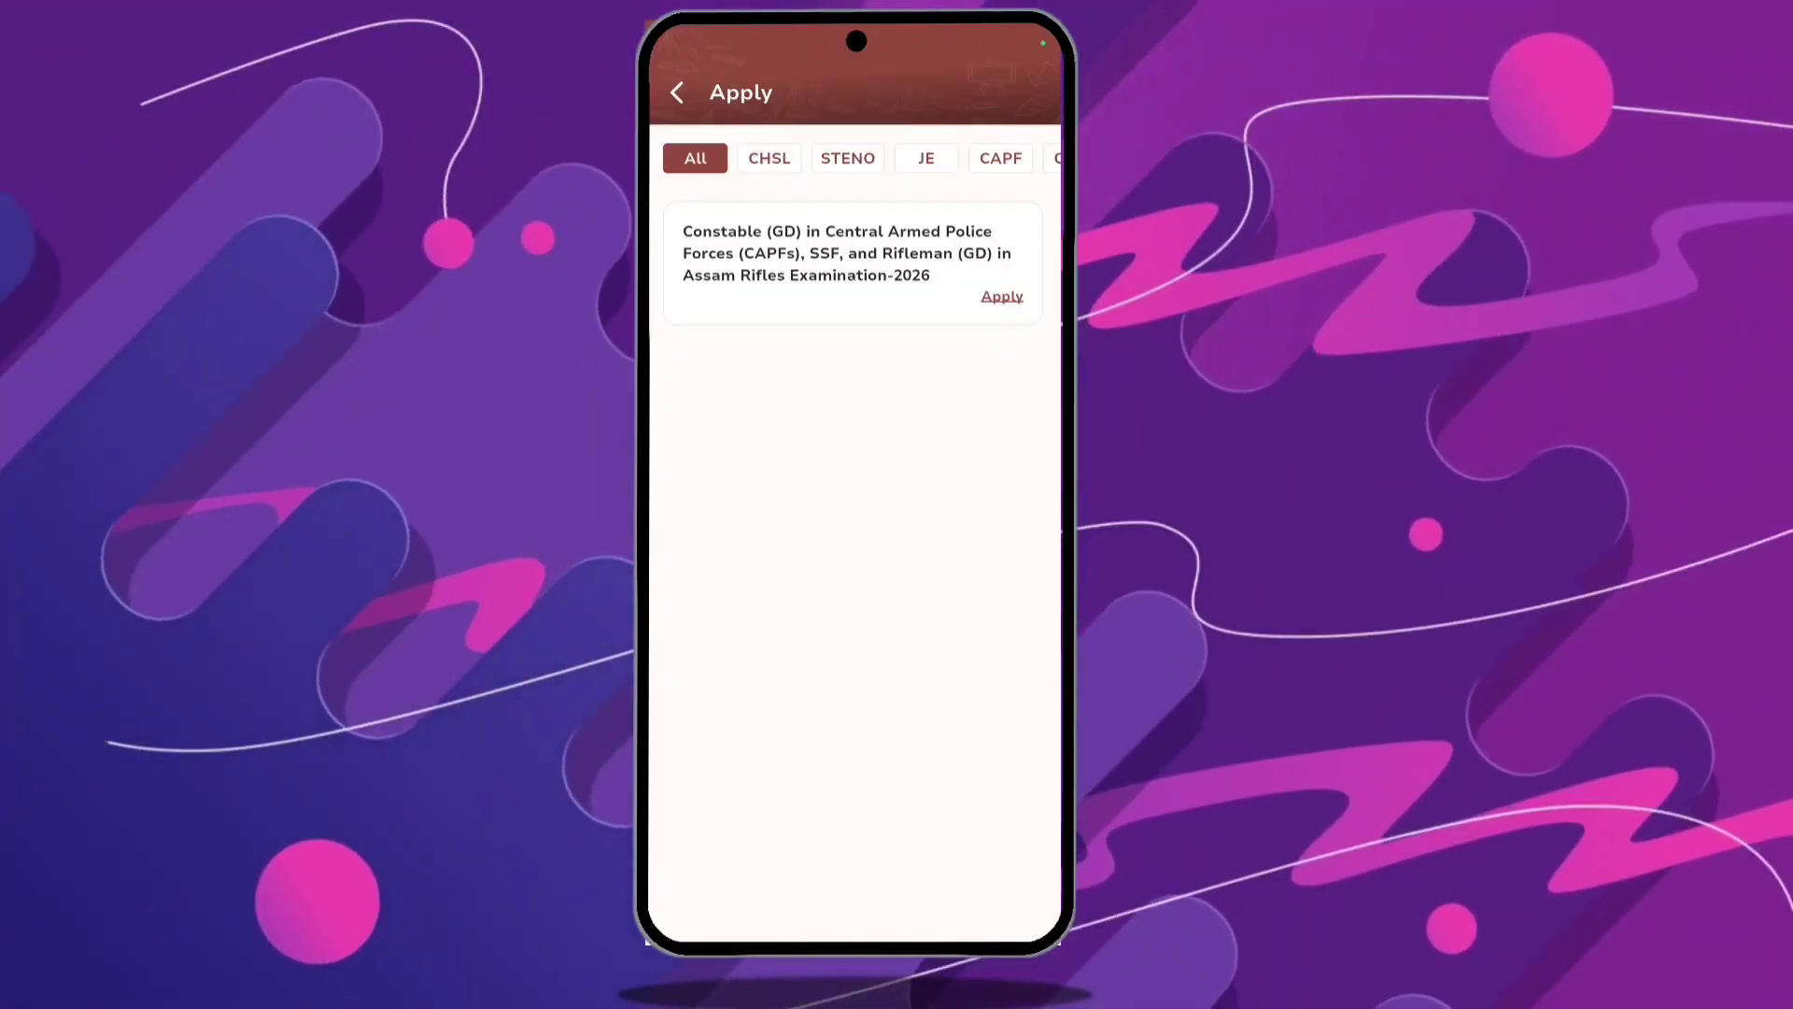
left_click(1002, 297)
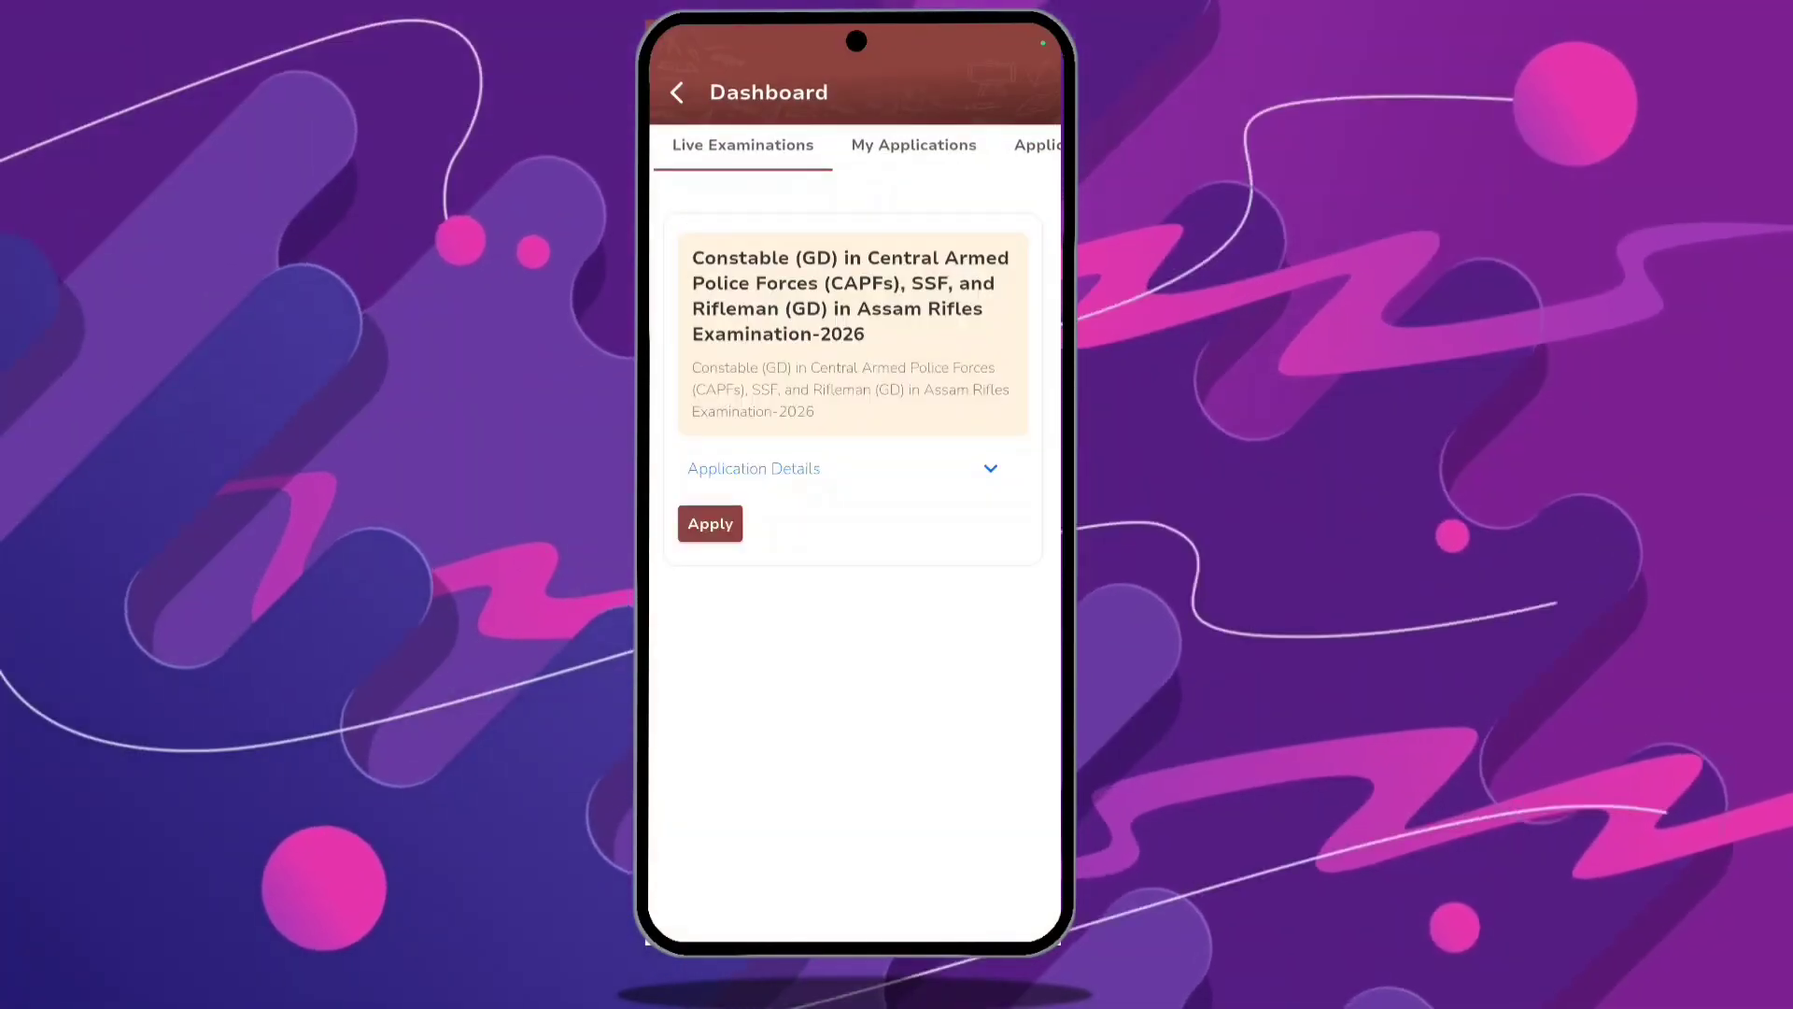
left_click(990, 468)
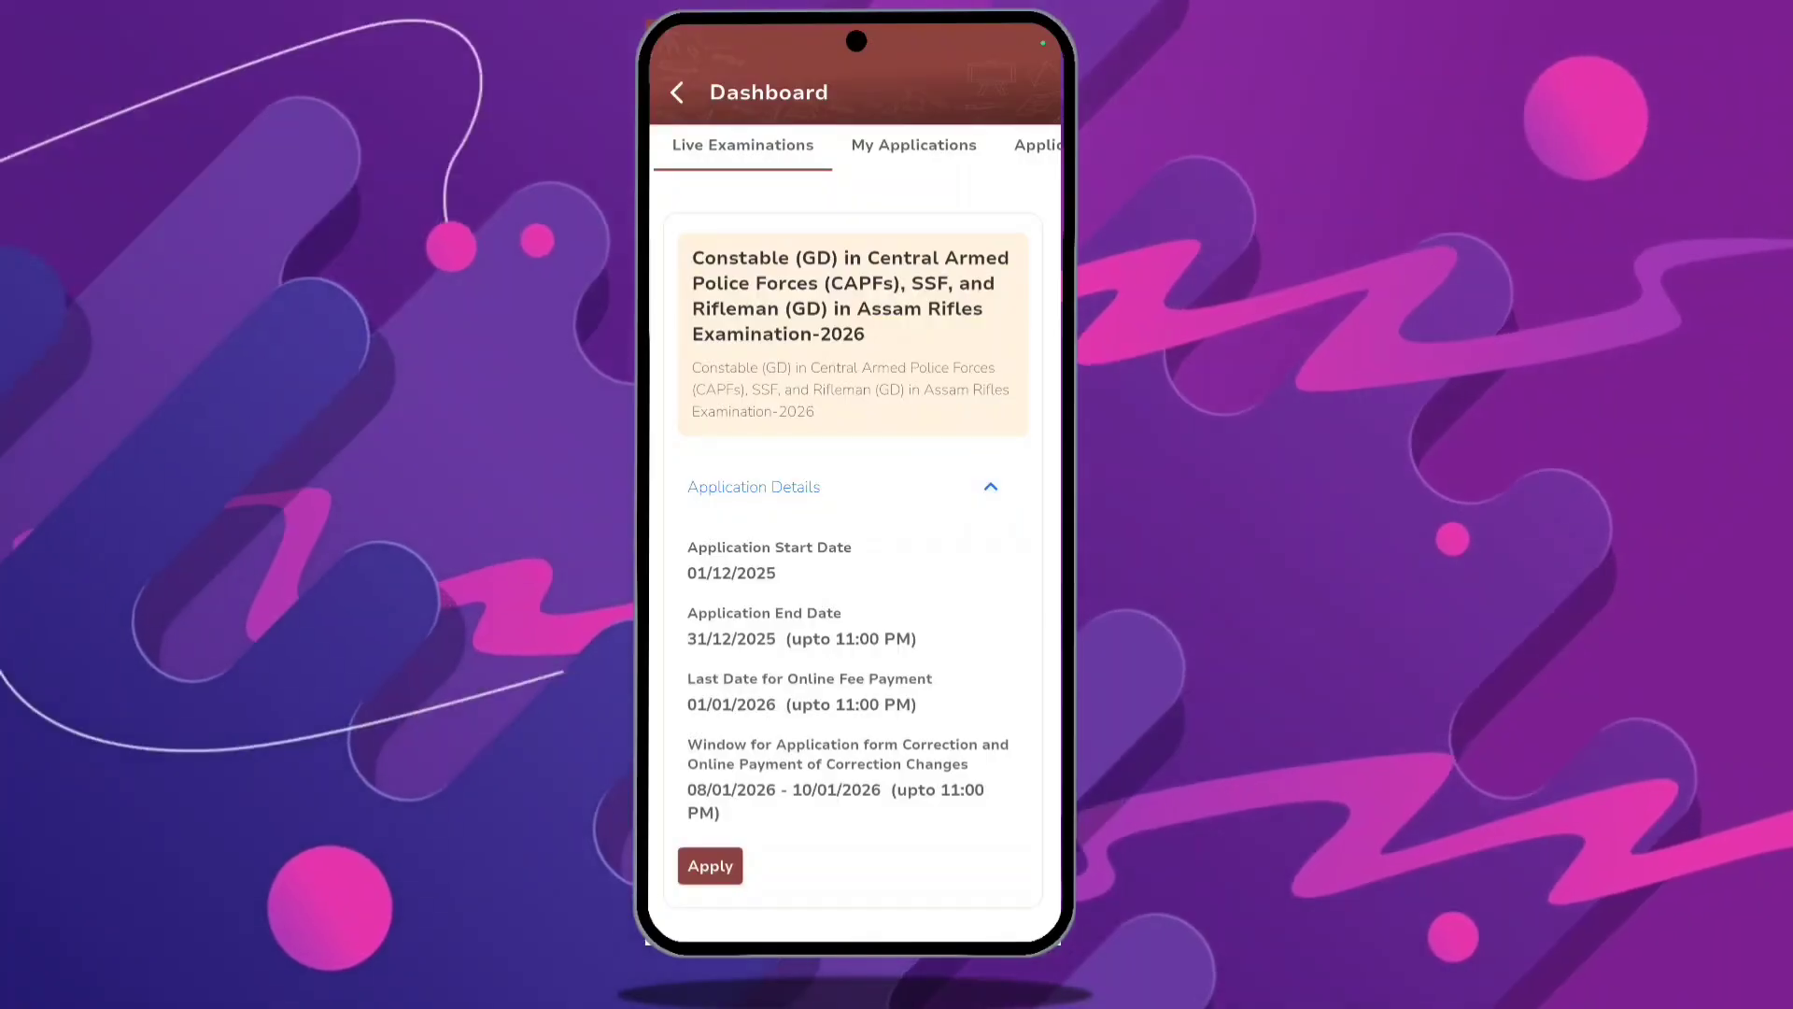
left_click(990, 487)
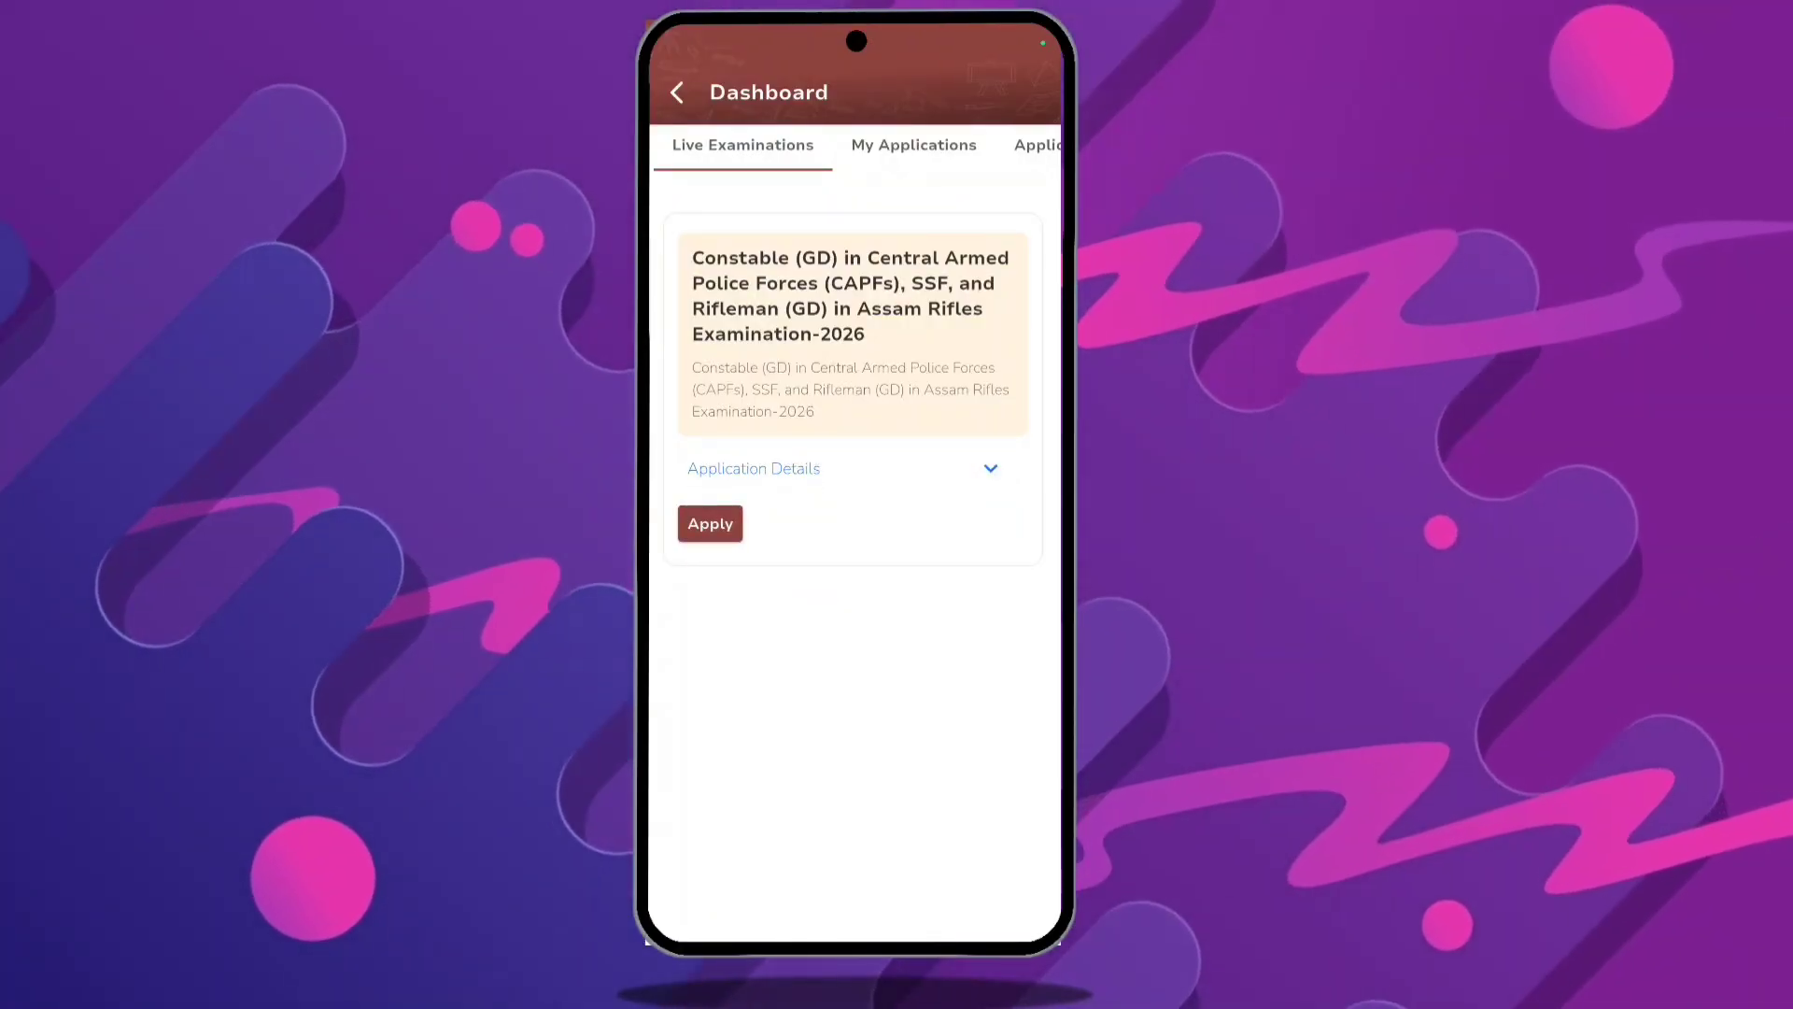
left_click(710, 523)
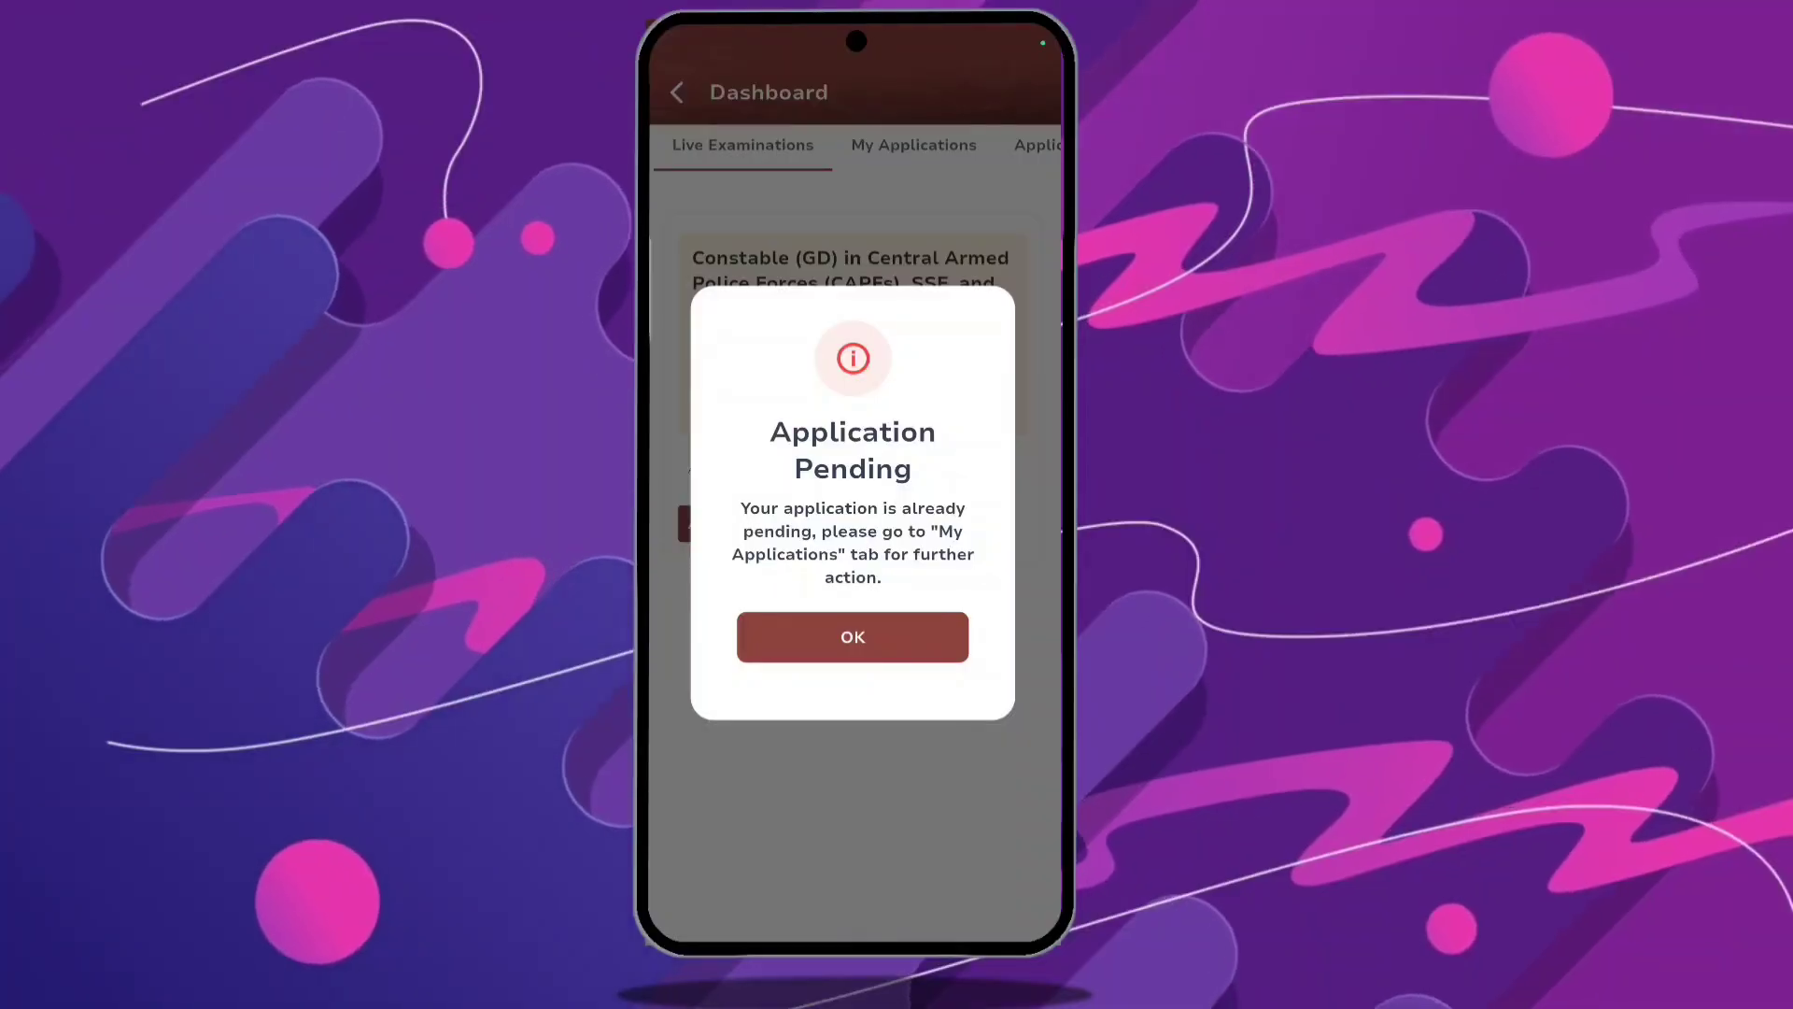
left_click(853, 637)
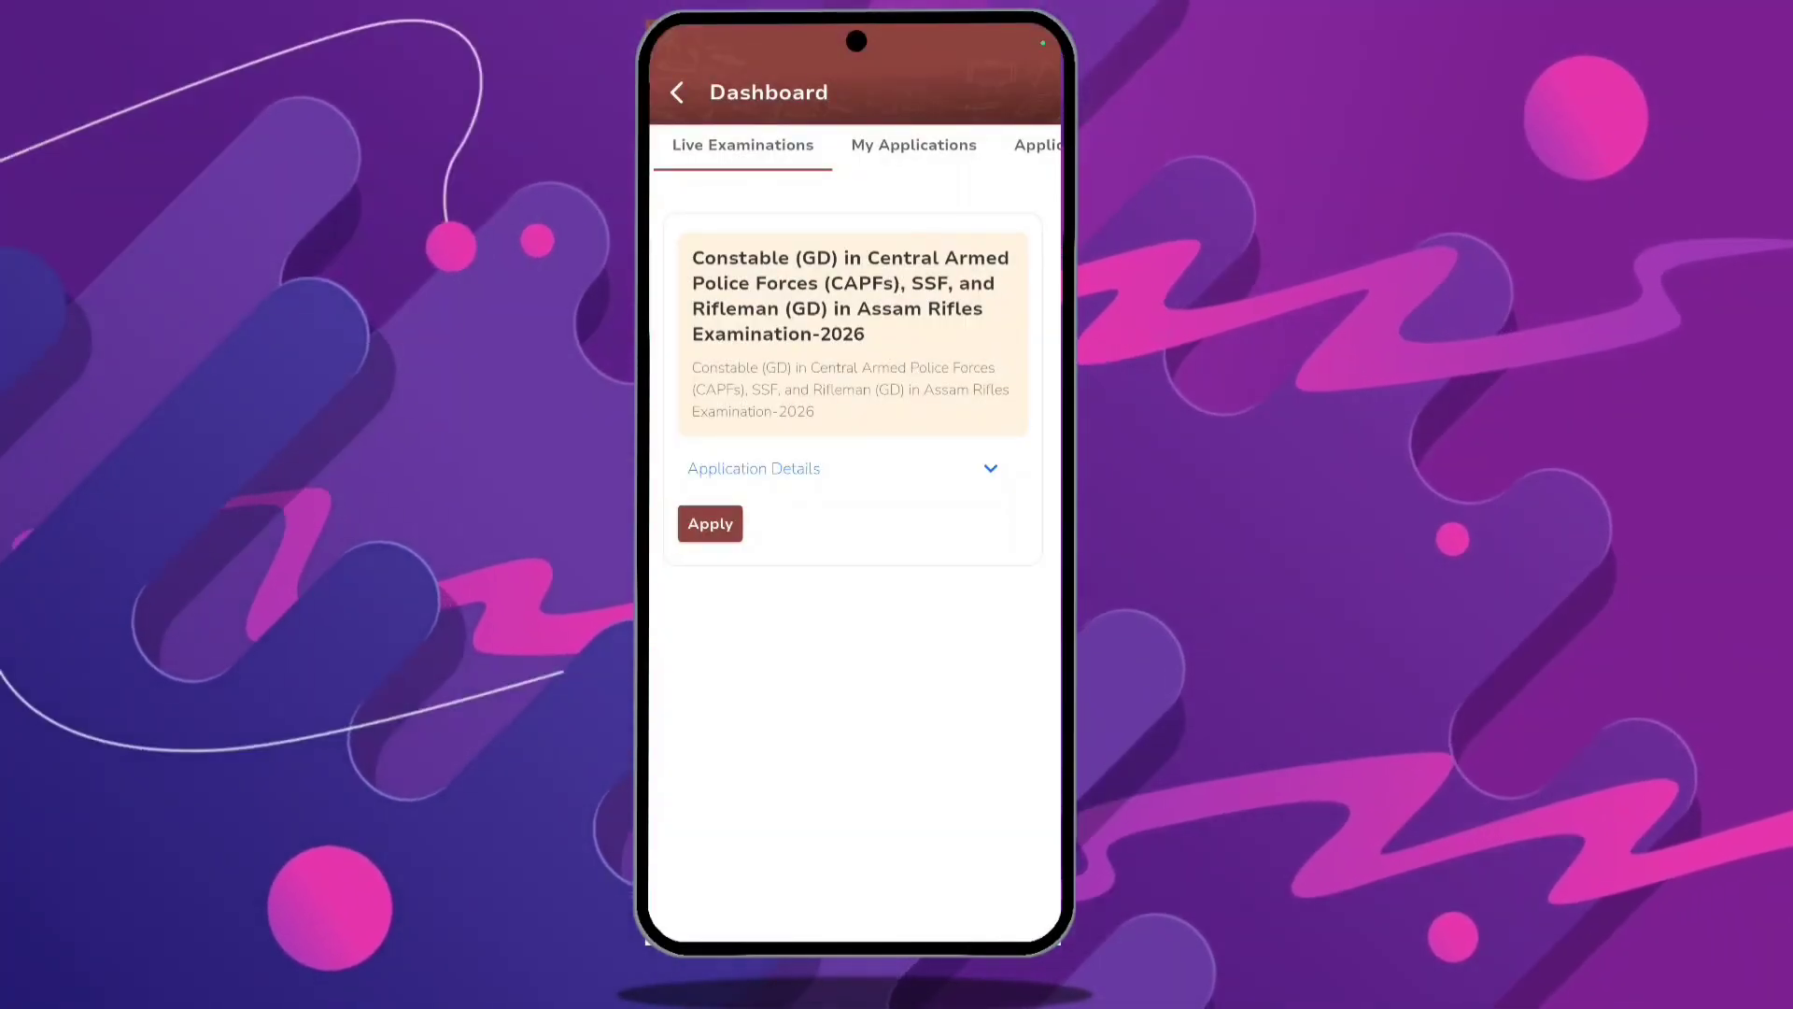
left_click(913, 145)
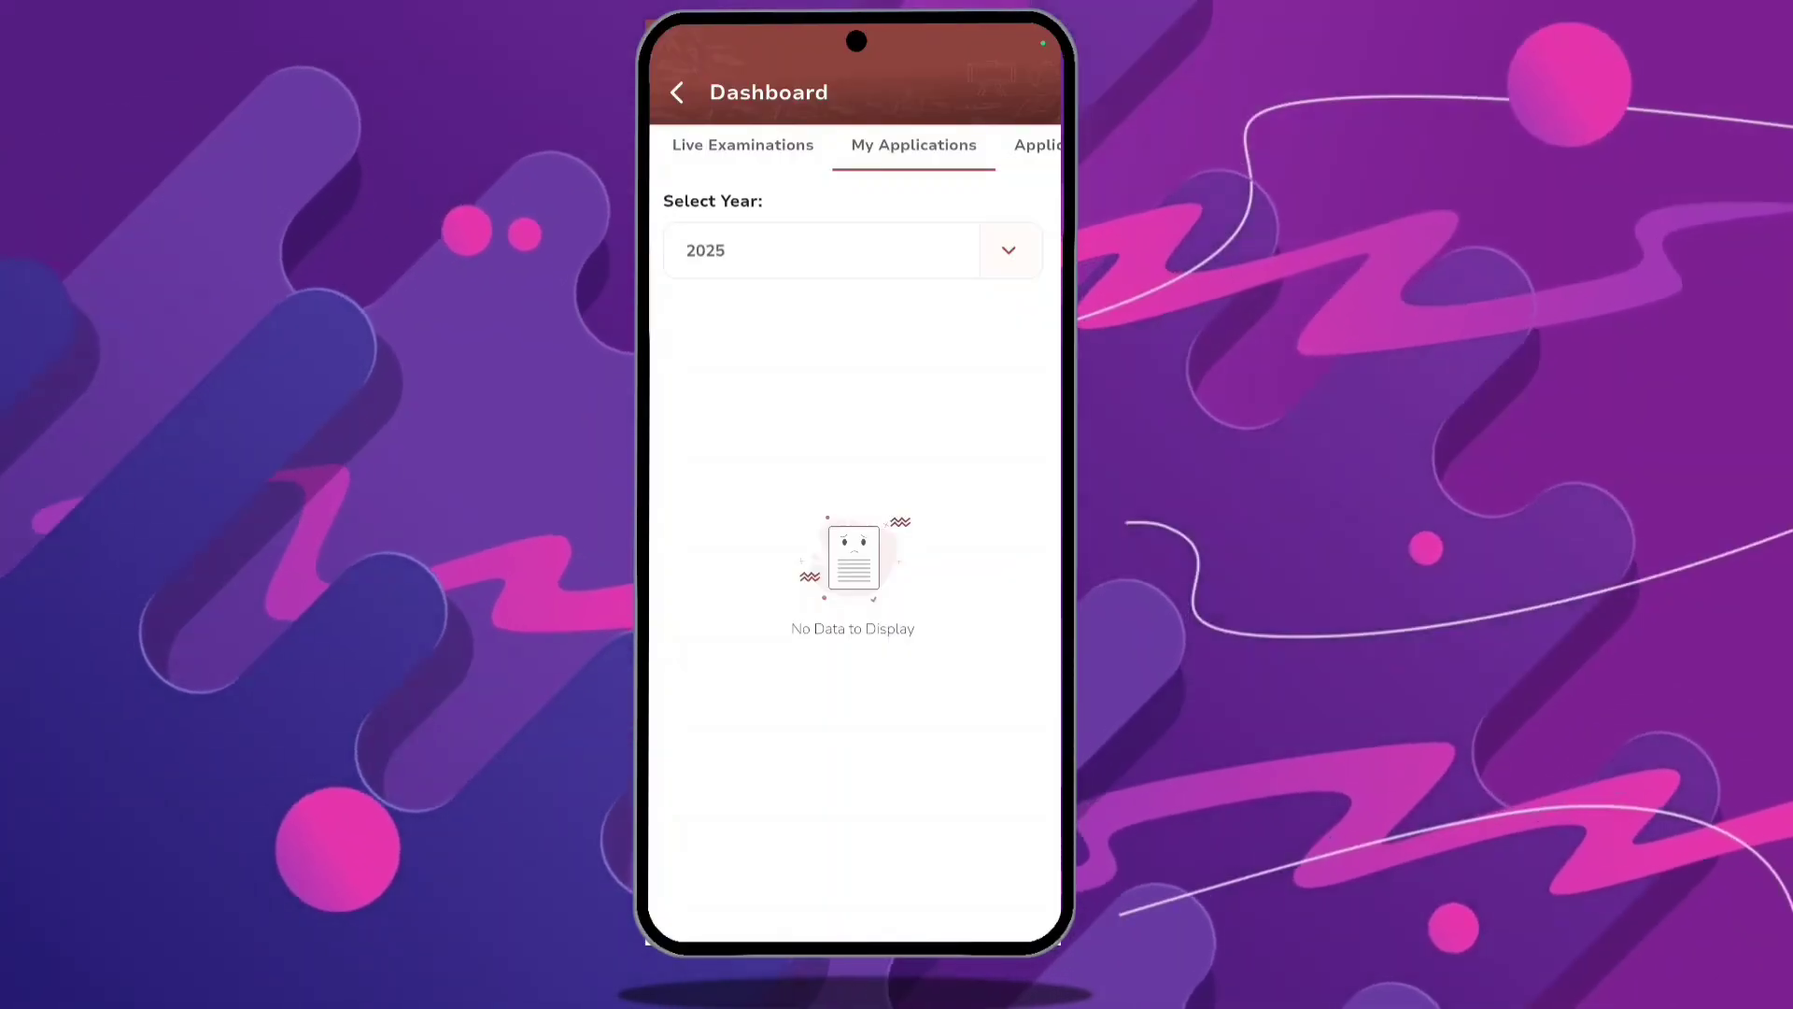
Step: Switch My Applications to 2026 and resume the pending Constable (GD) application
left_click(853, 251)
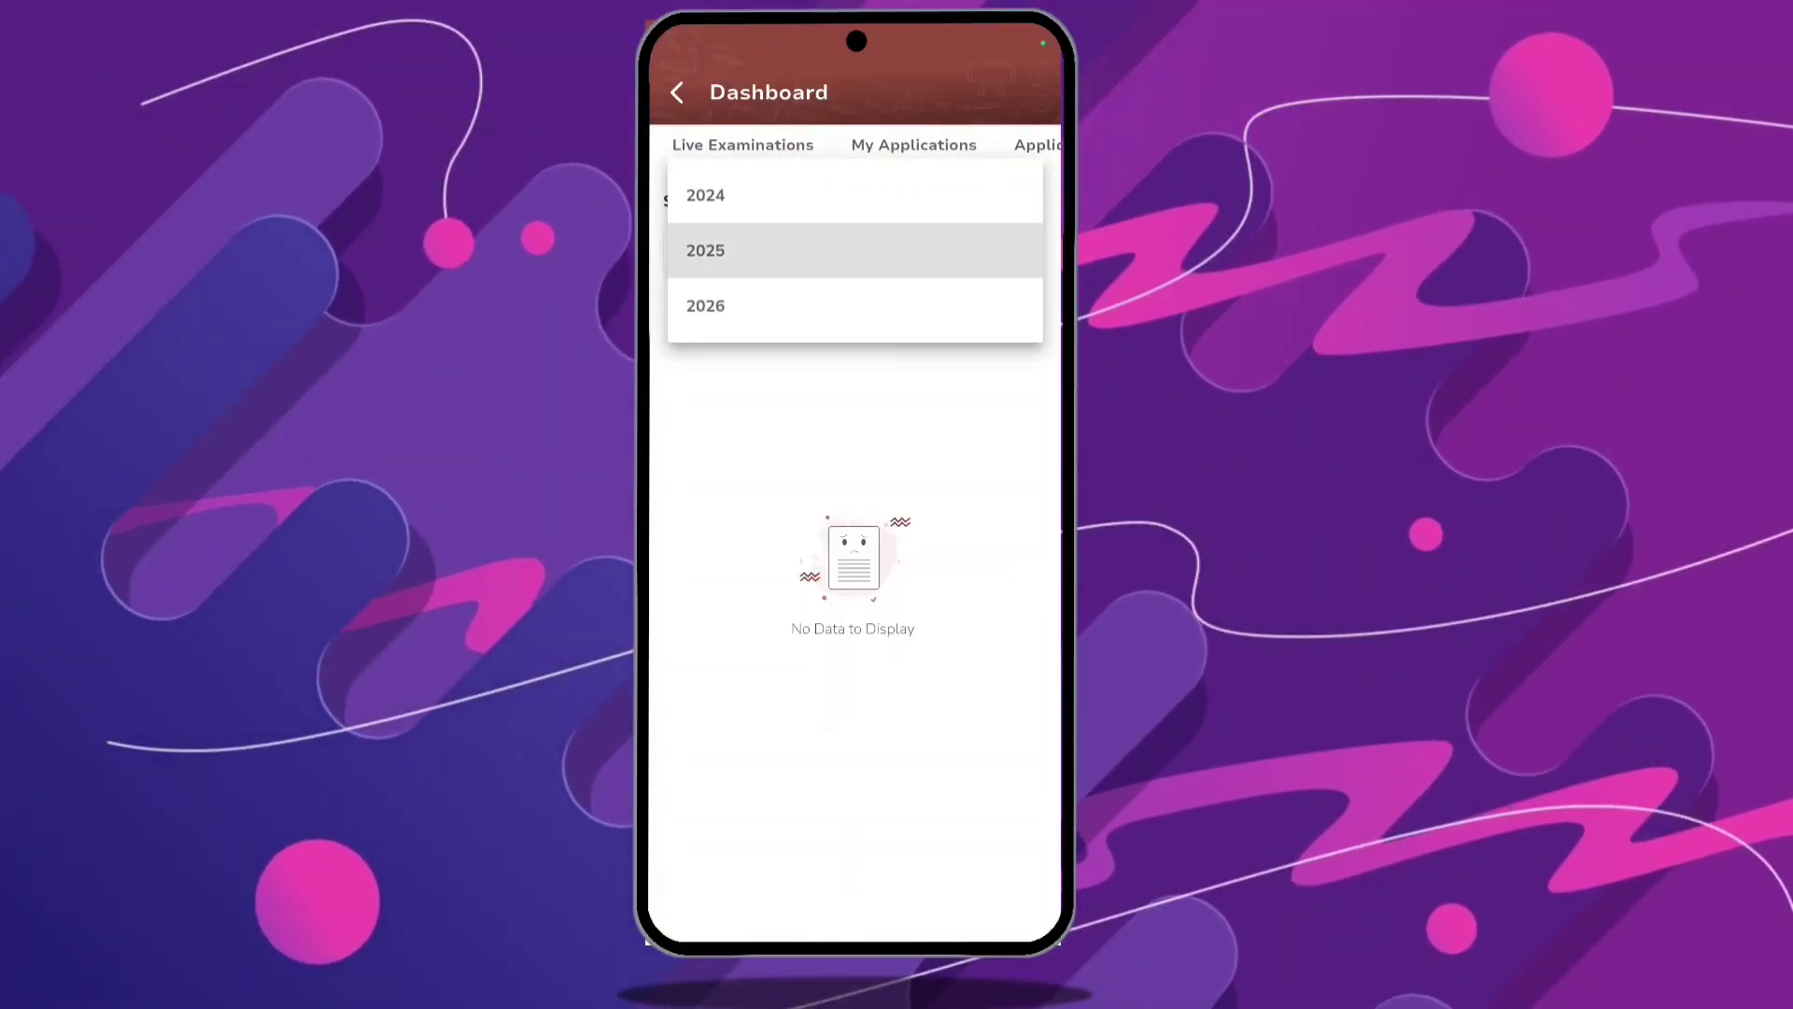
left_click(705, 306)
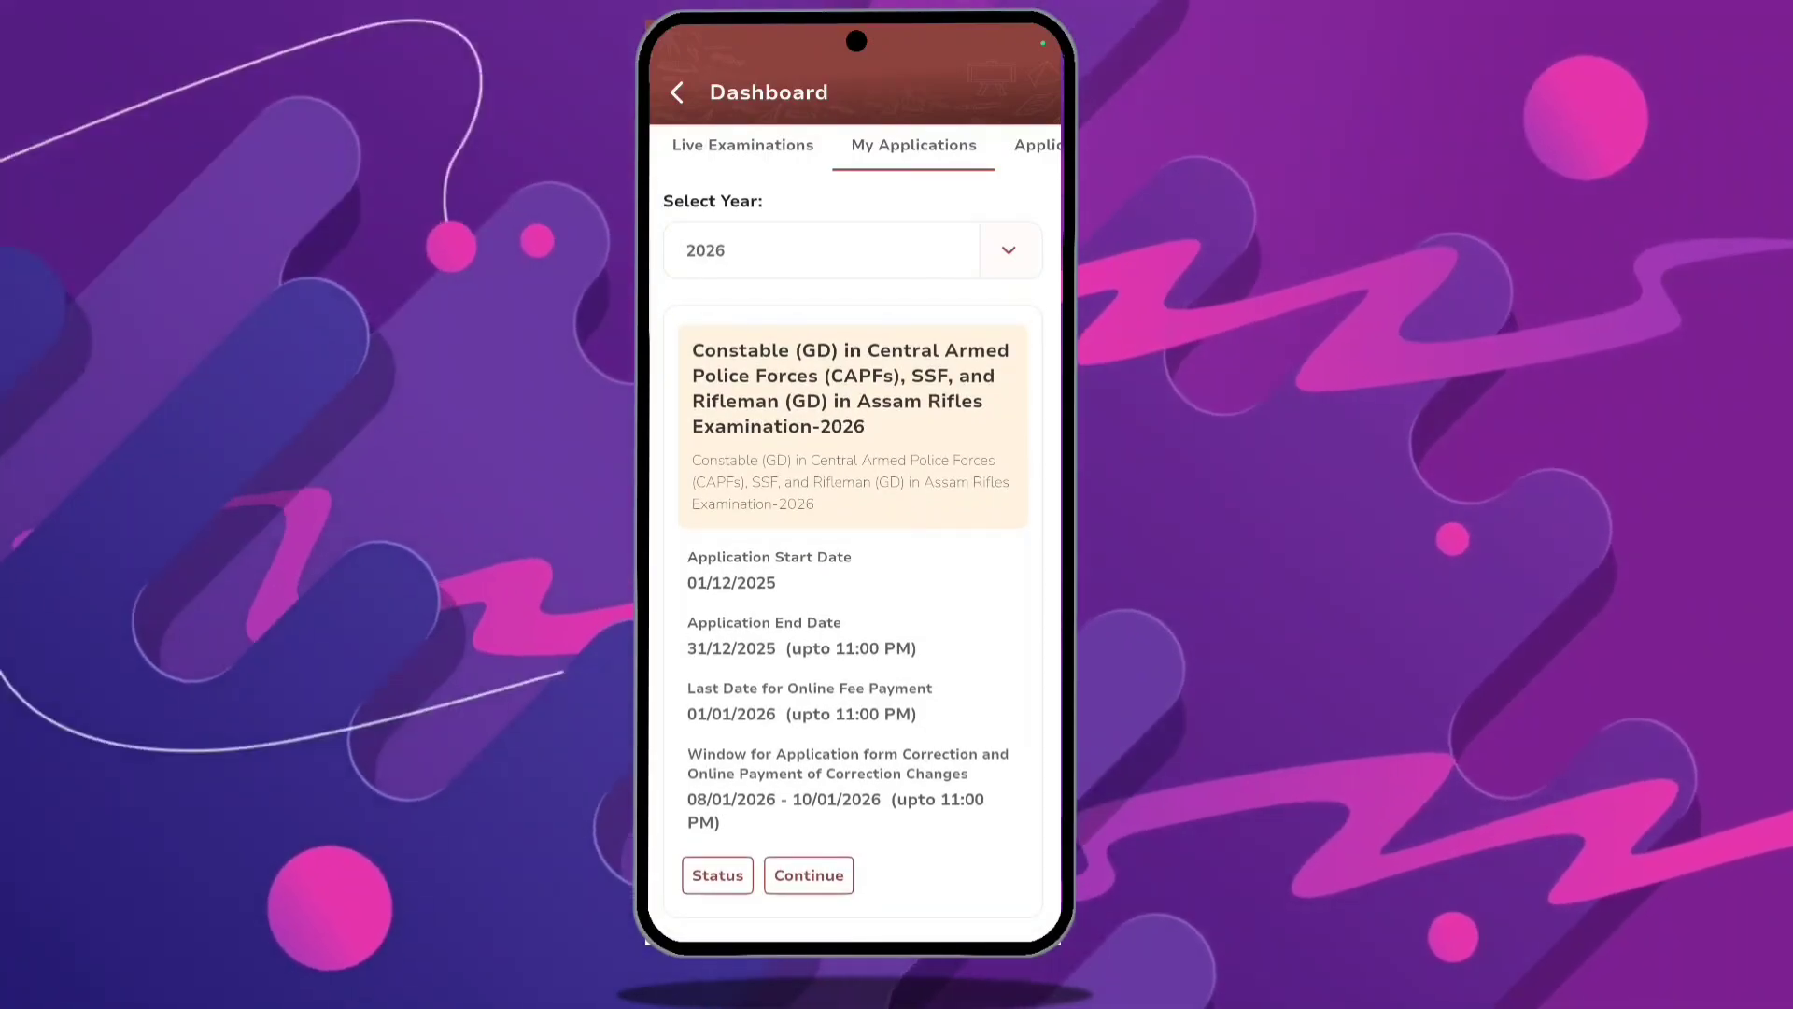
left_click(808, 875)
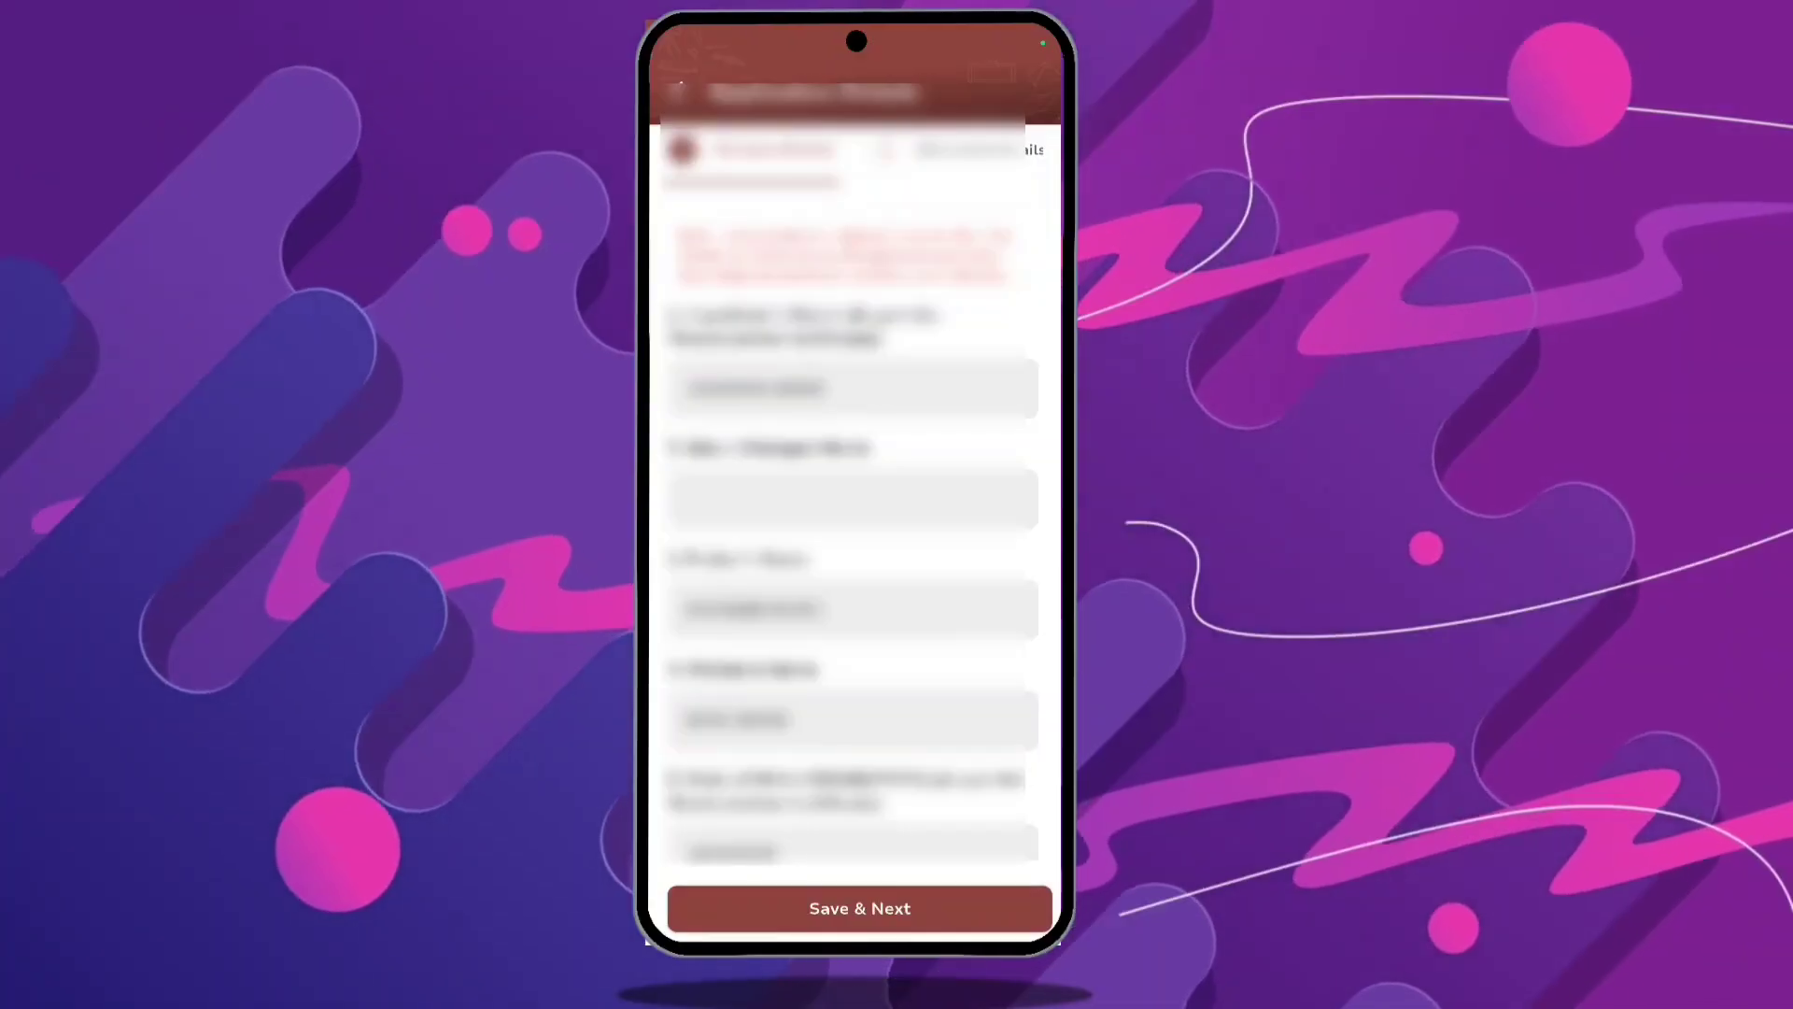
Step: Save three reviewed form pages in turn, dismissing each confirmation
scroll(853, 523, "down", 10)
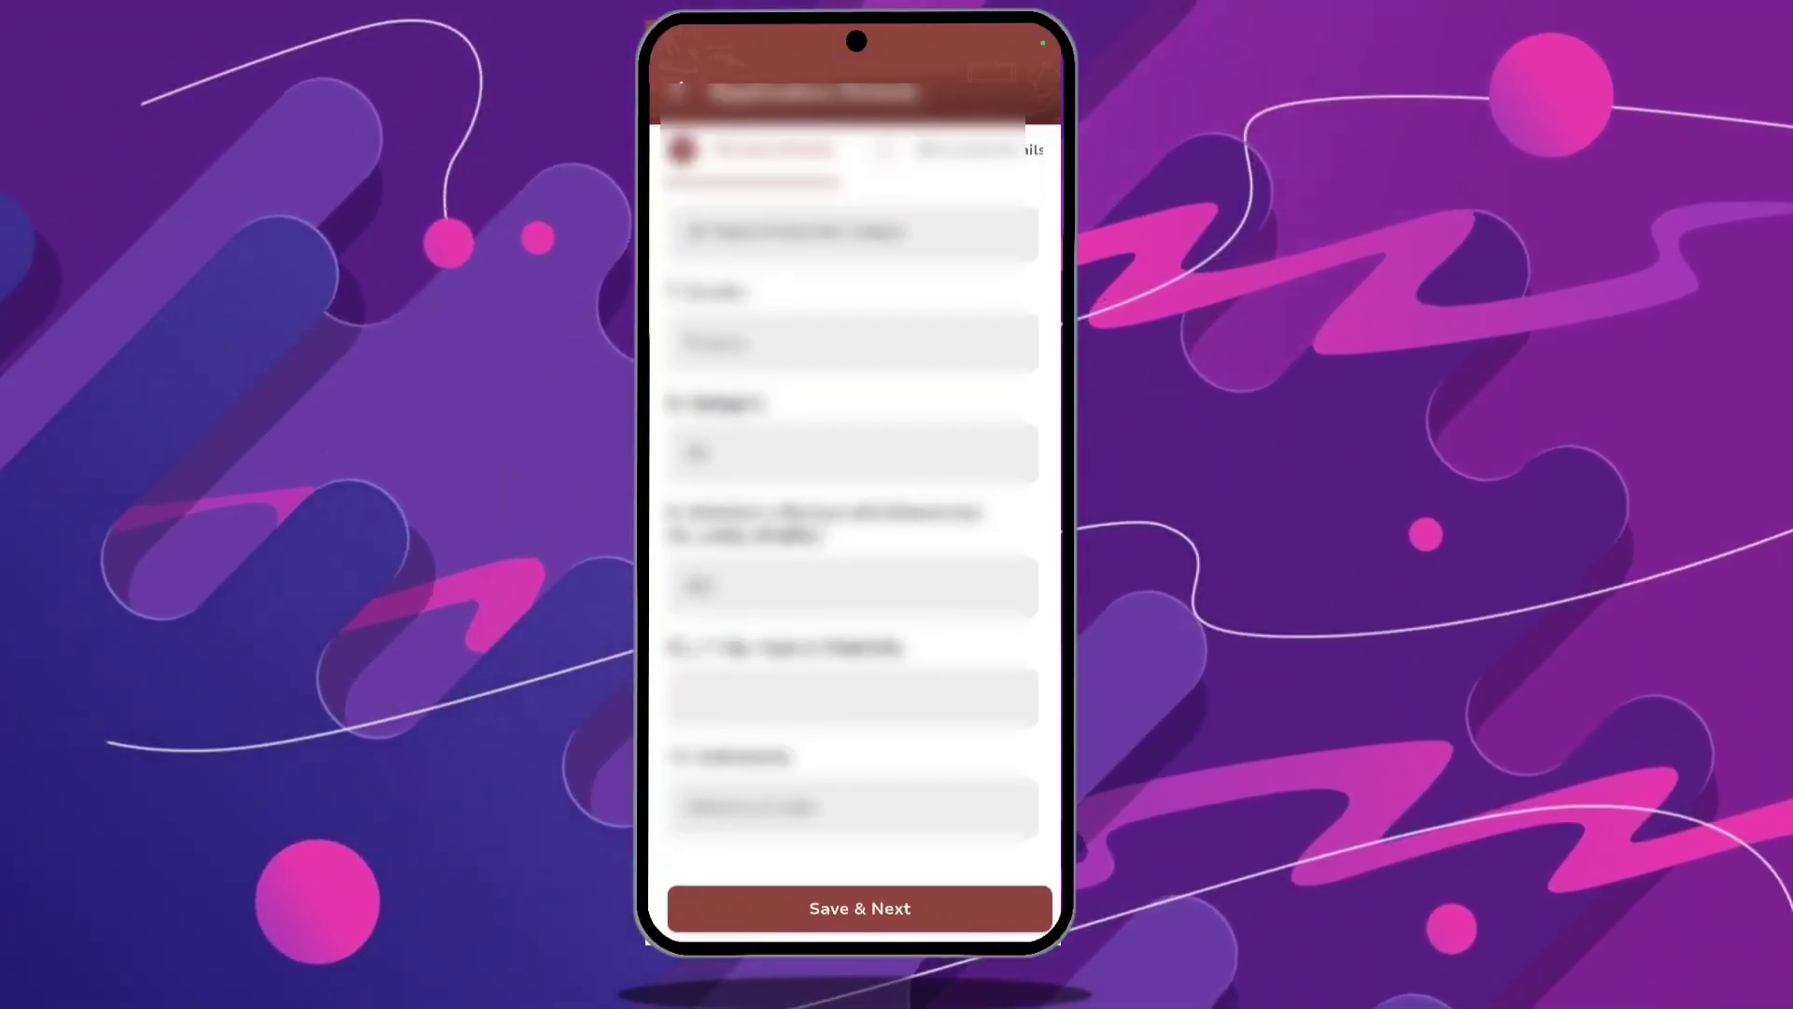
left_click(859, 909)
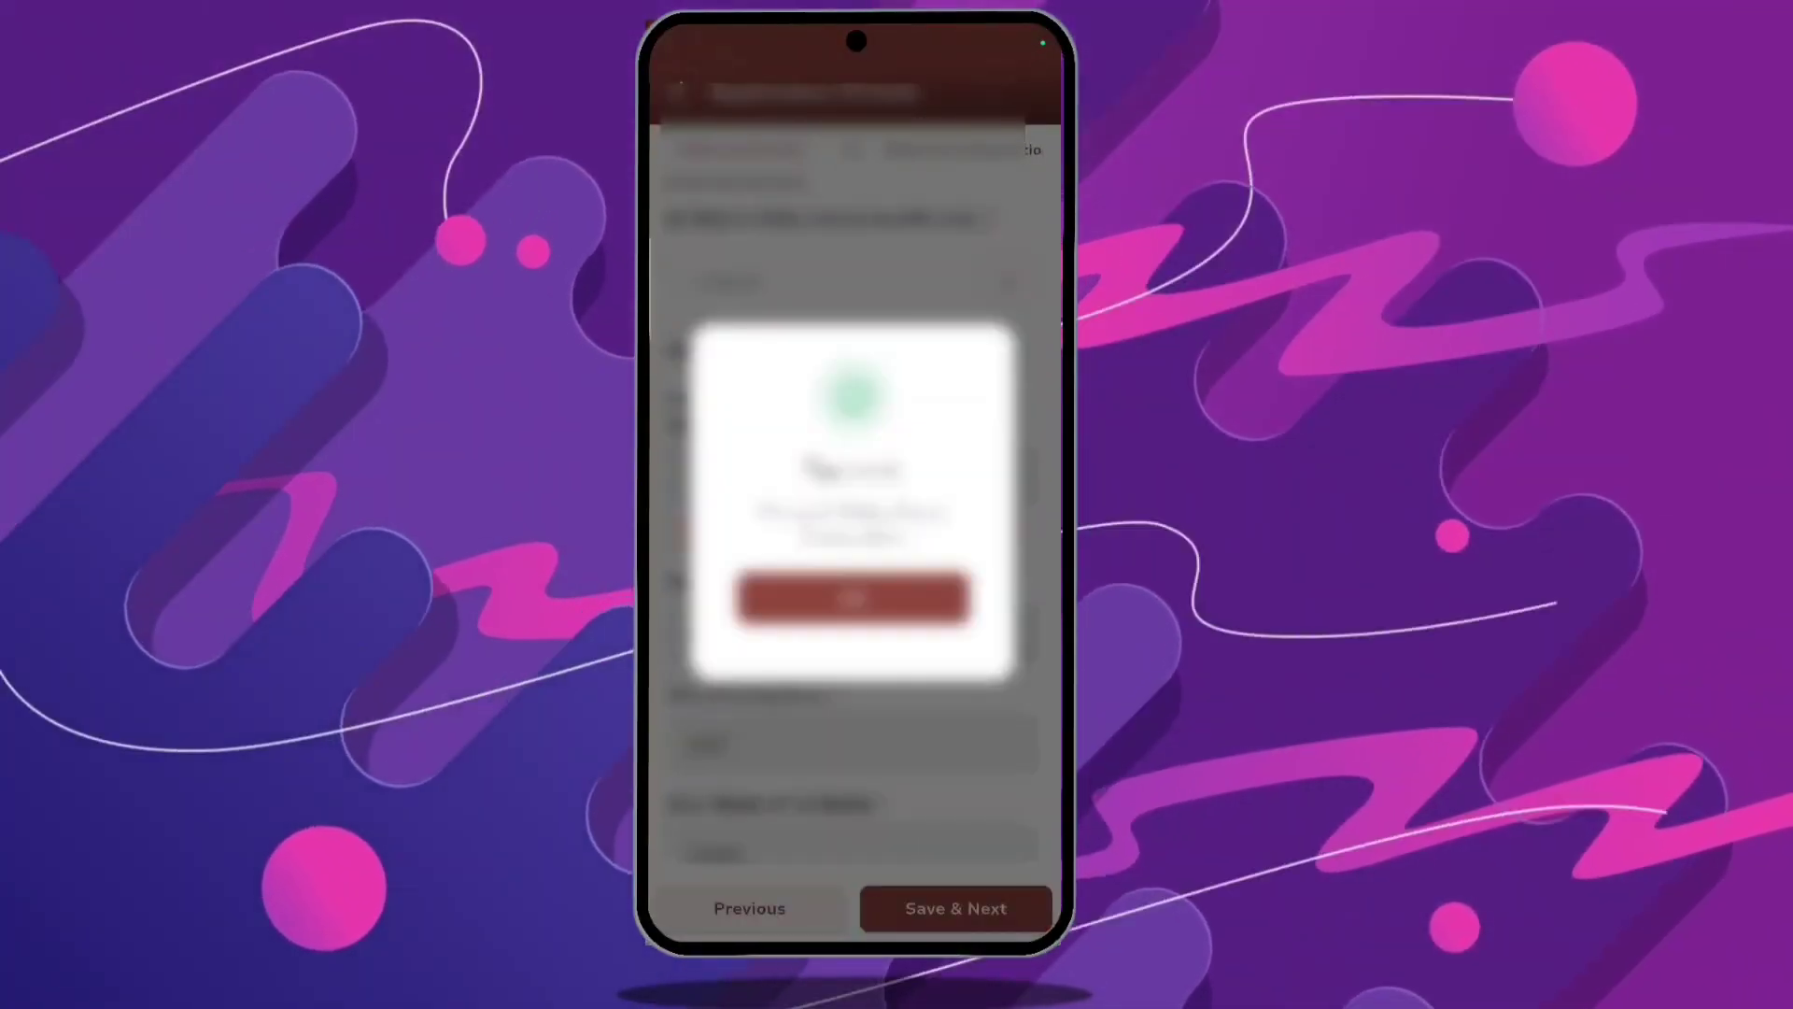
left_click(853, 598)
left_click(955, 907)
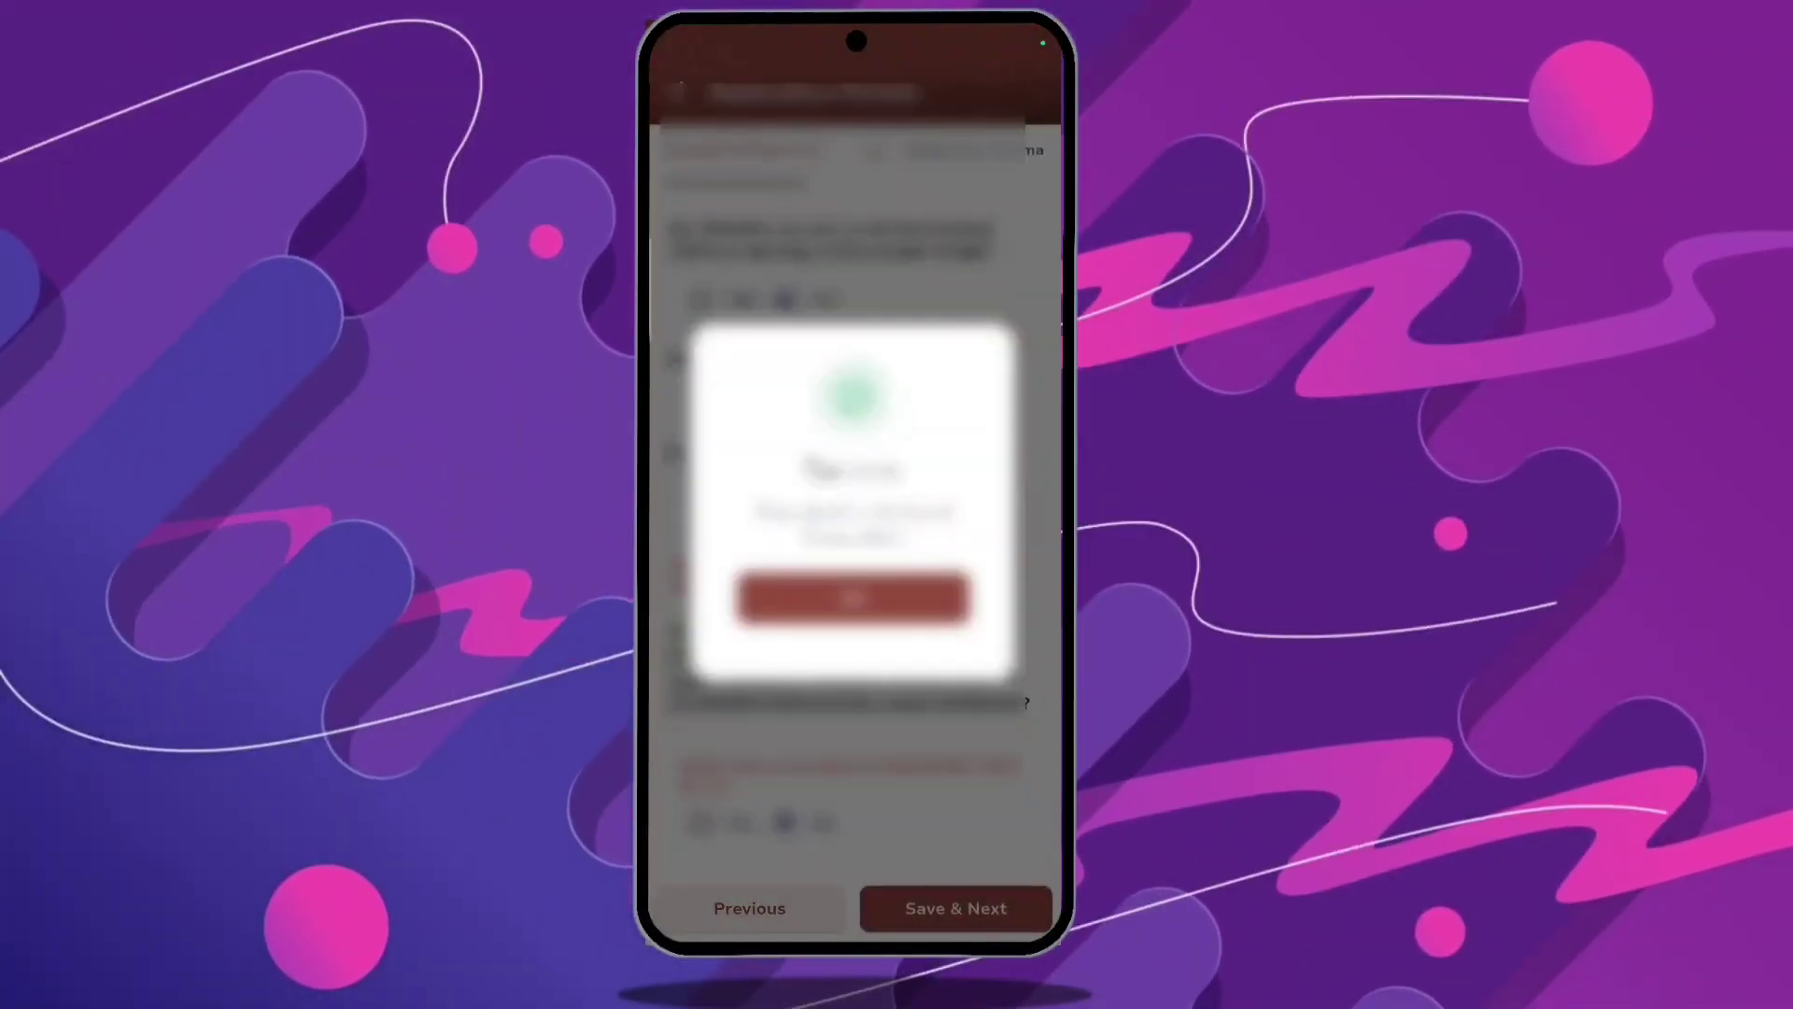
left_click(853, 598)
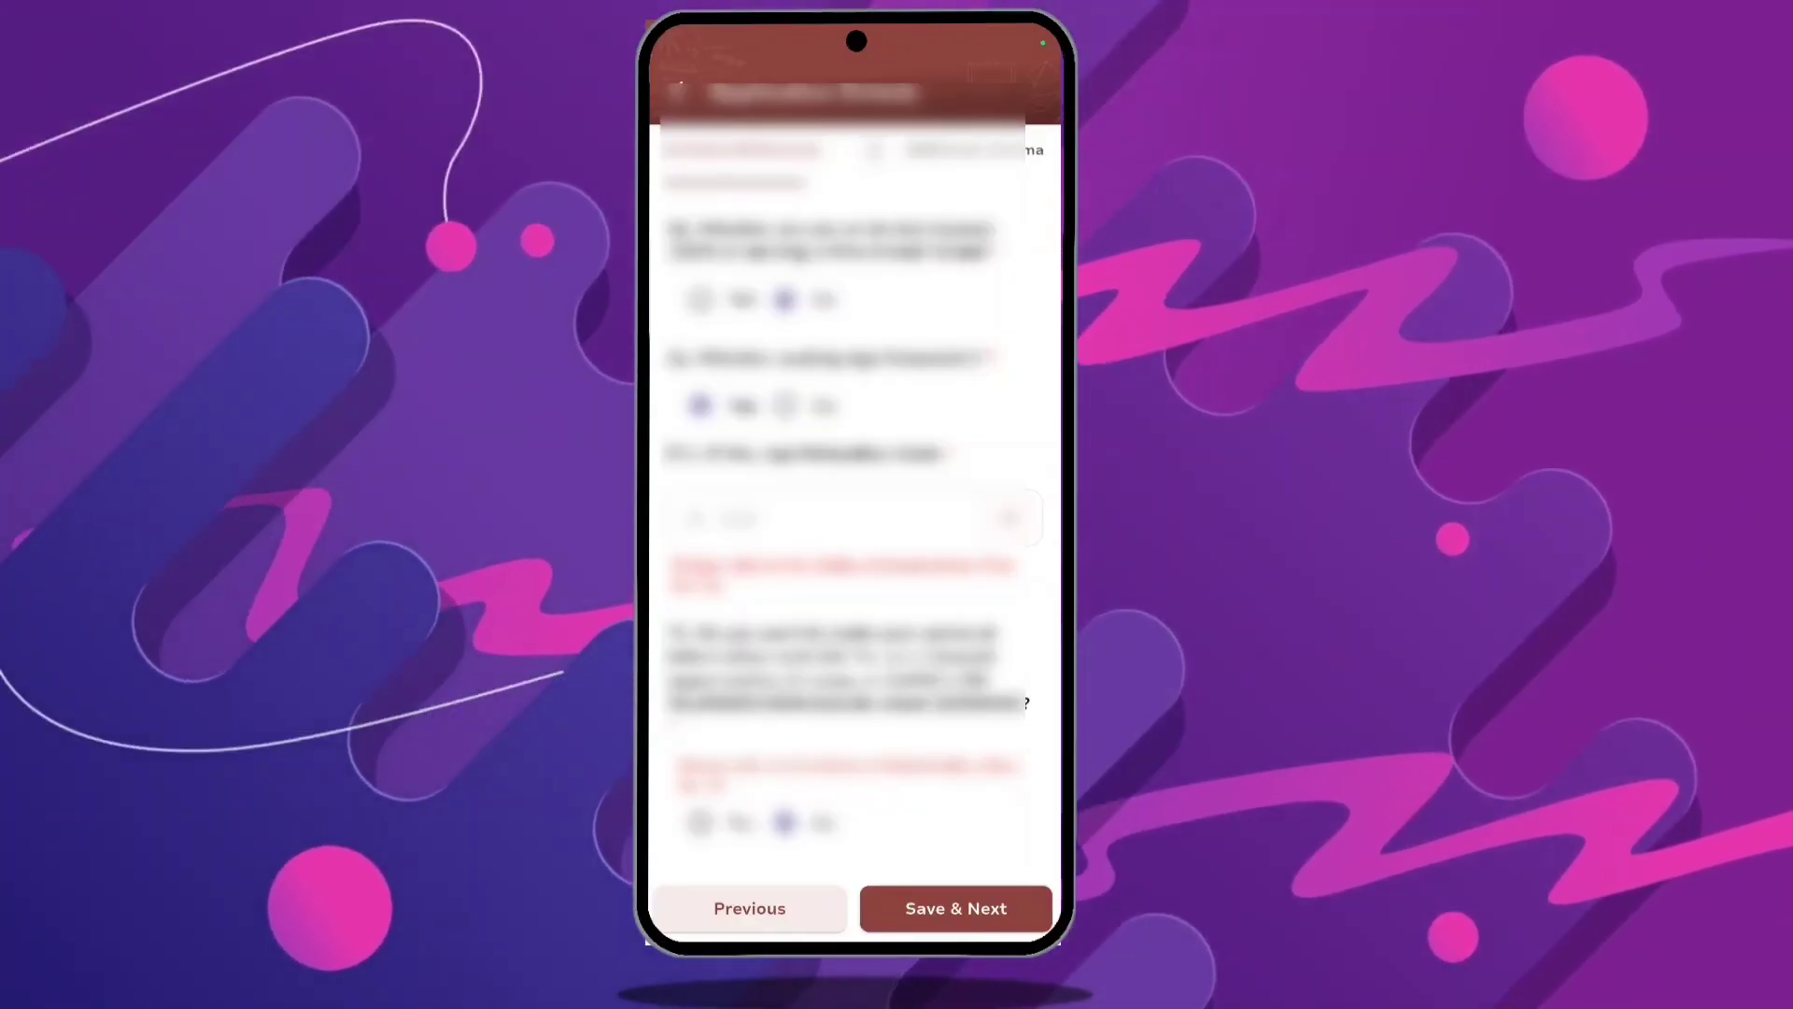
left_click(955, 909)
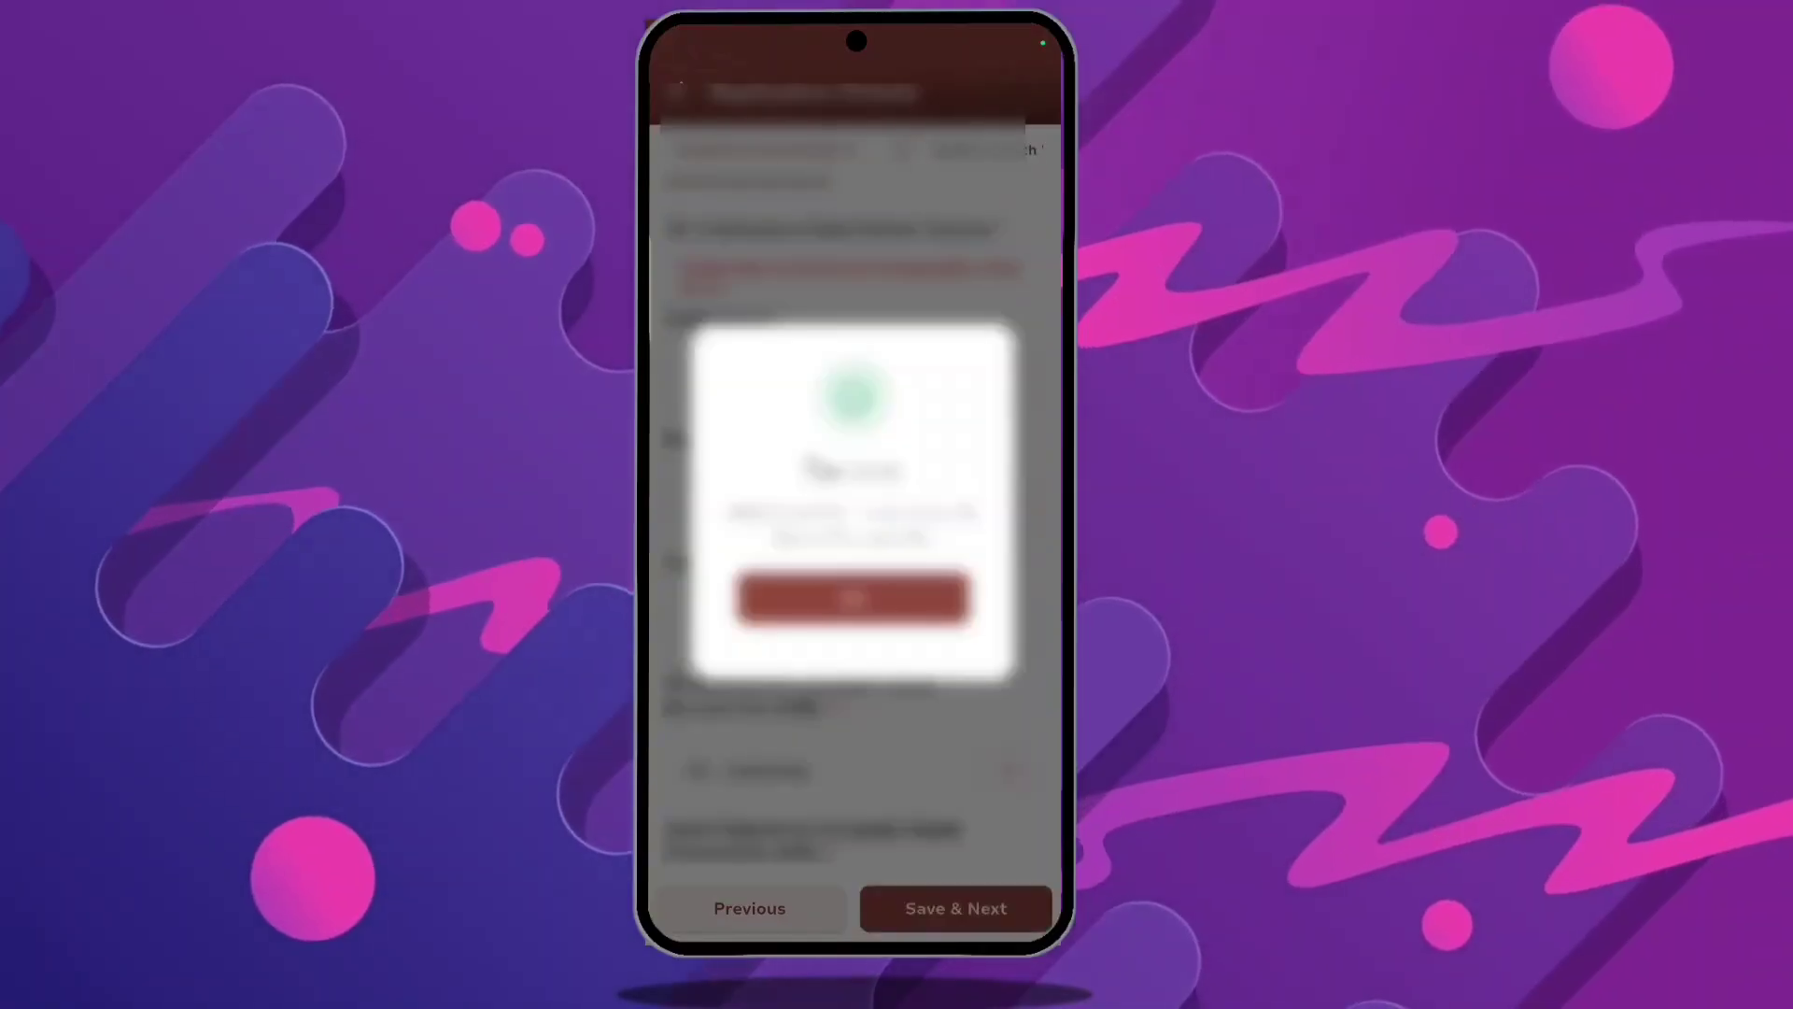
left_click(853, 598)
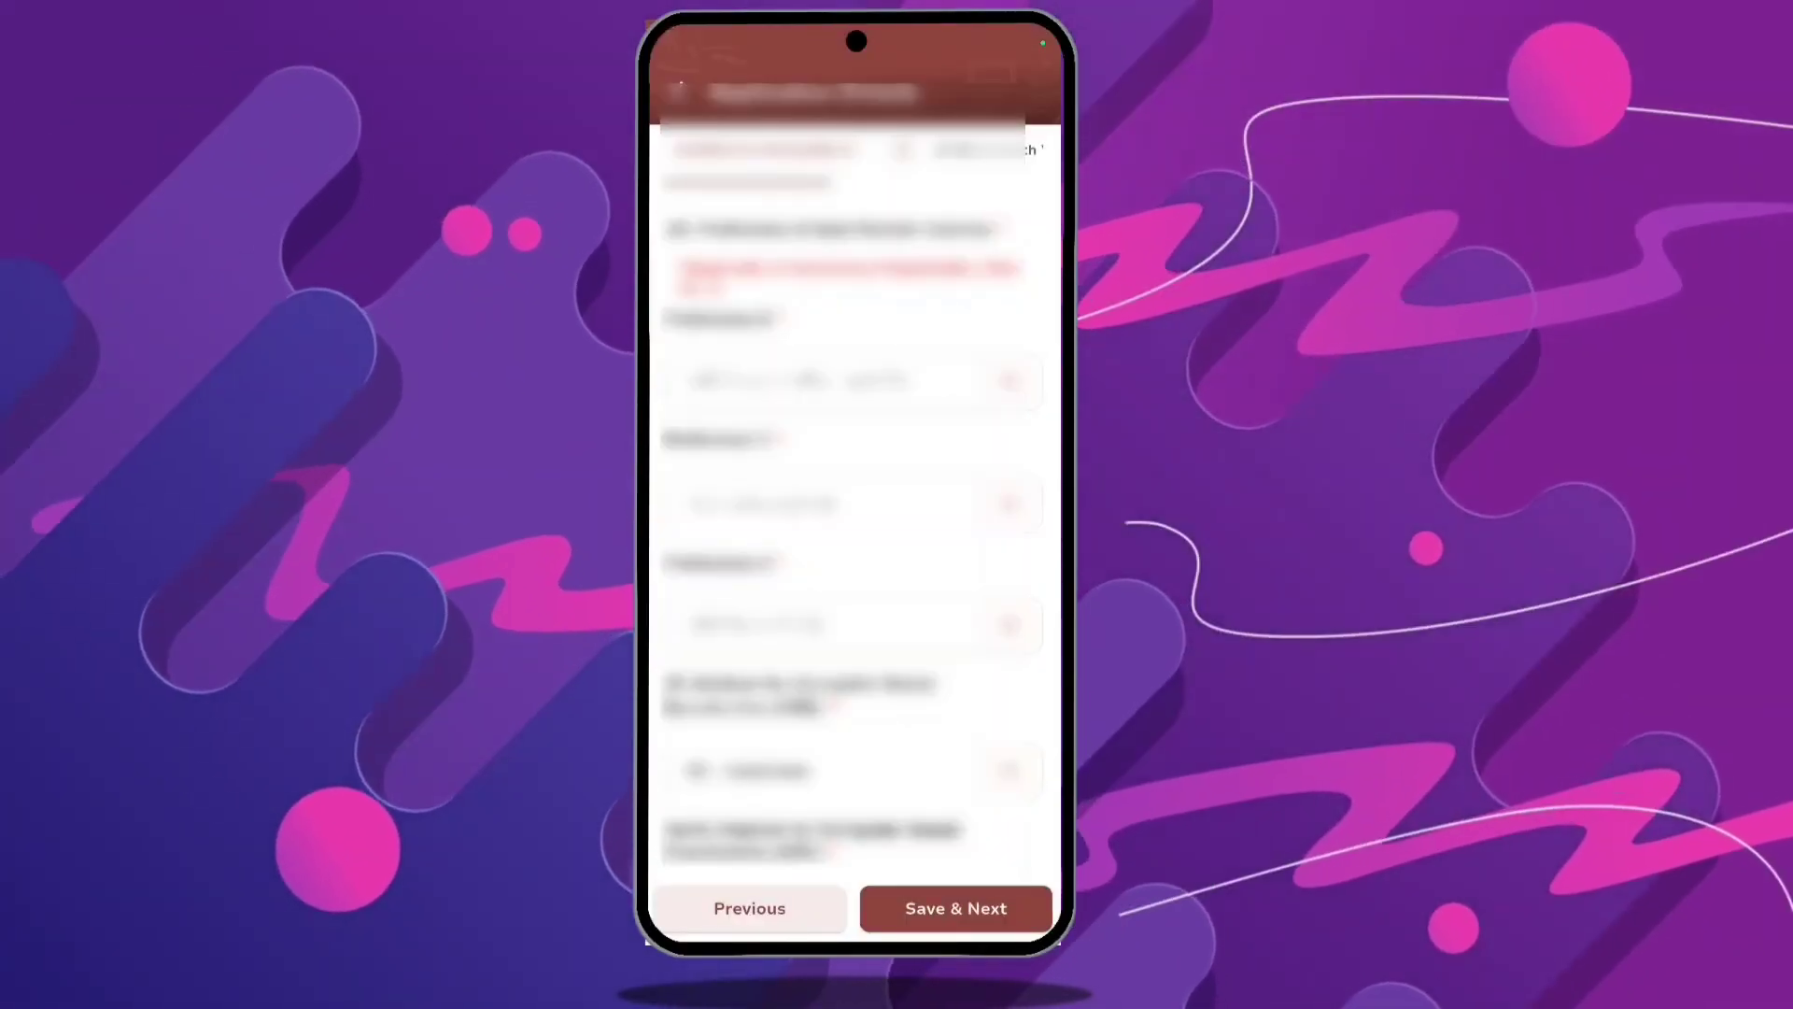
Step: Save the final reviewed page to advance to the Aadhaar authentication step
scroll(855, 504, "down", 5)
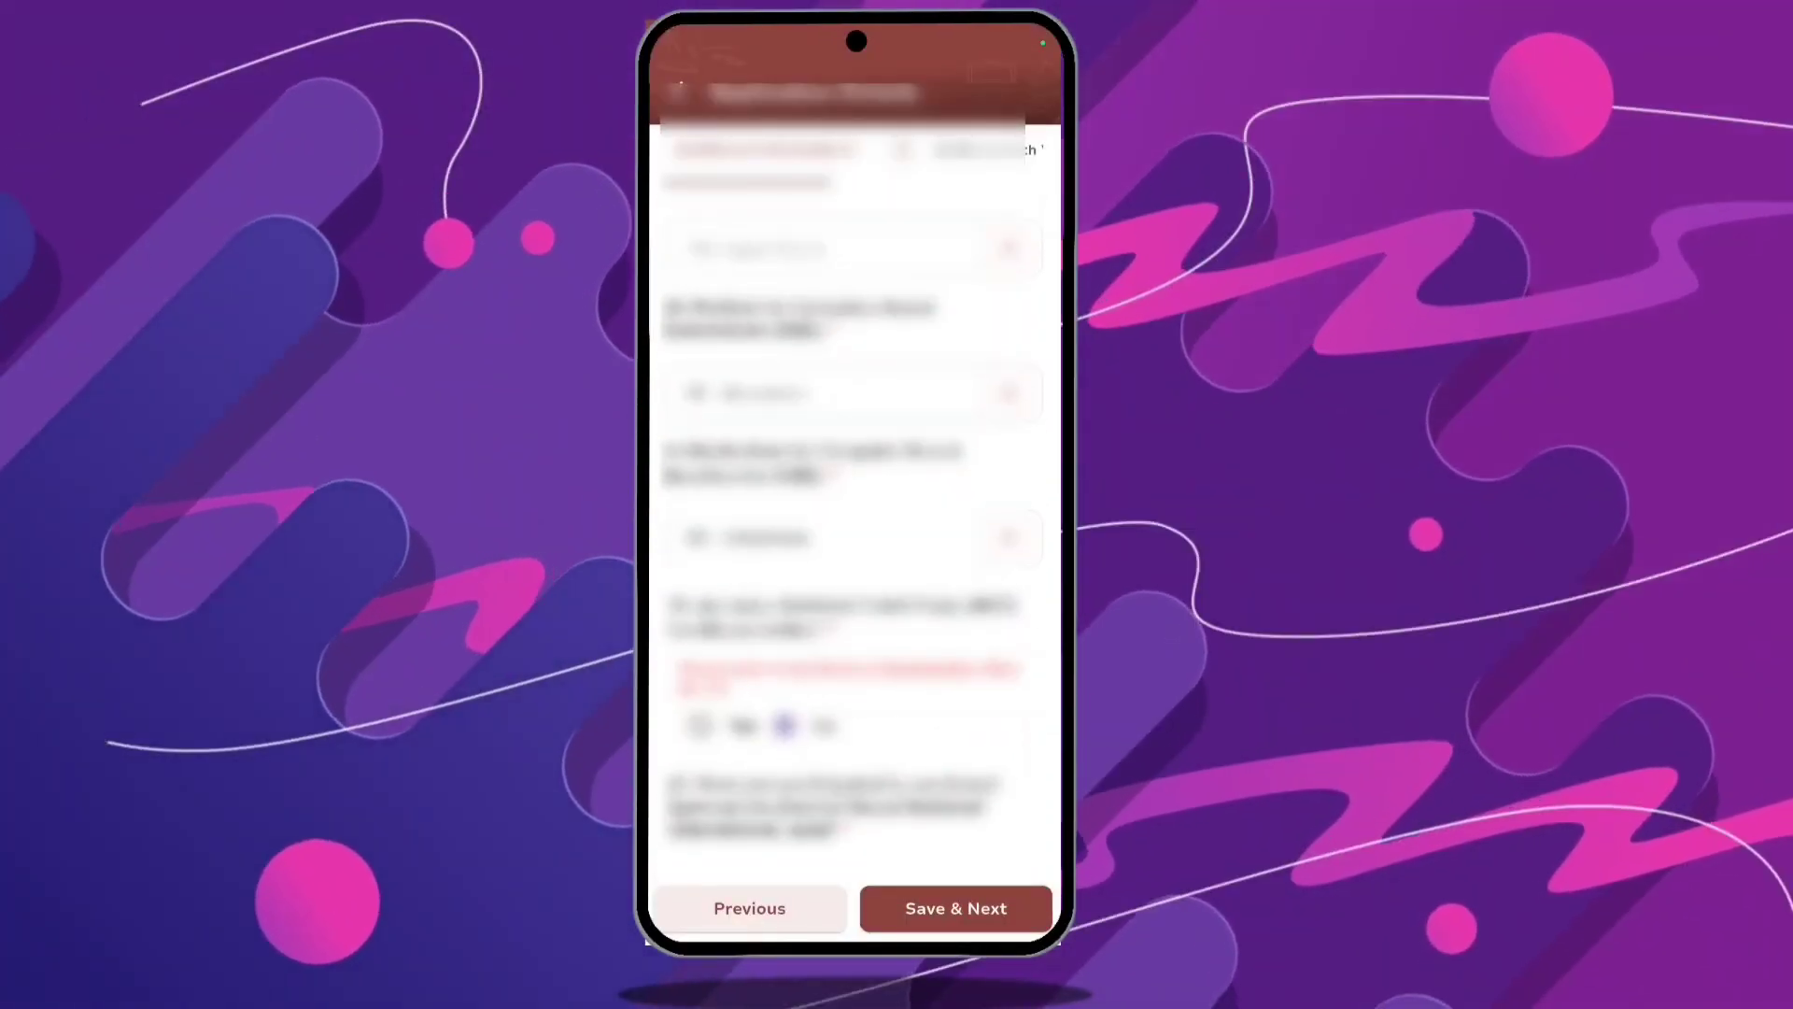
scroll(854, 504, "down", 3)
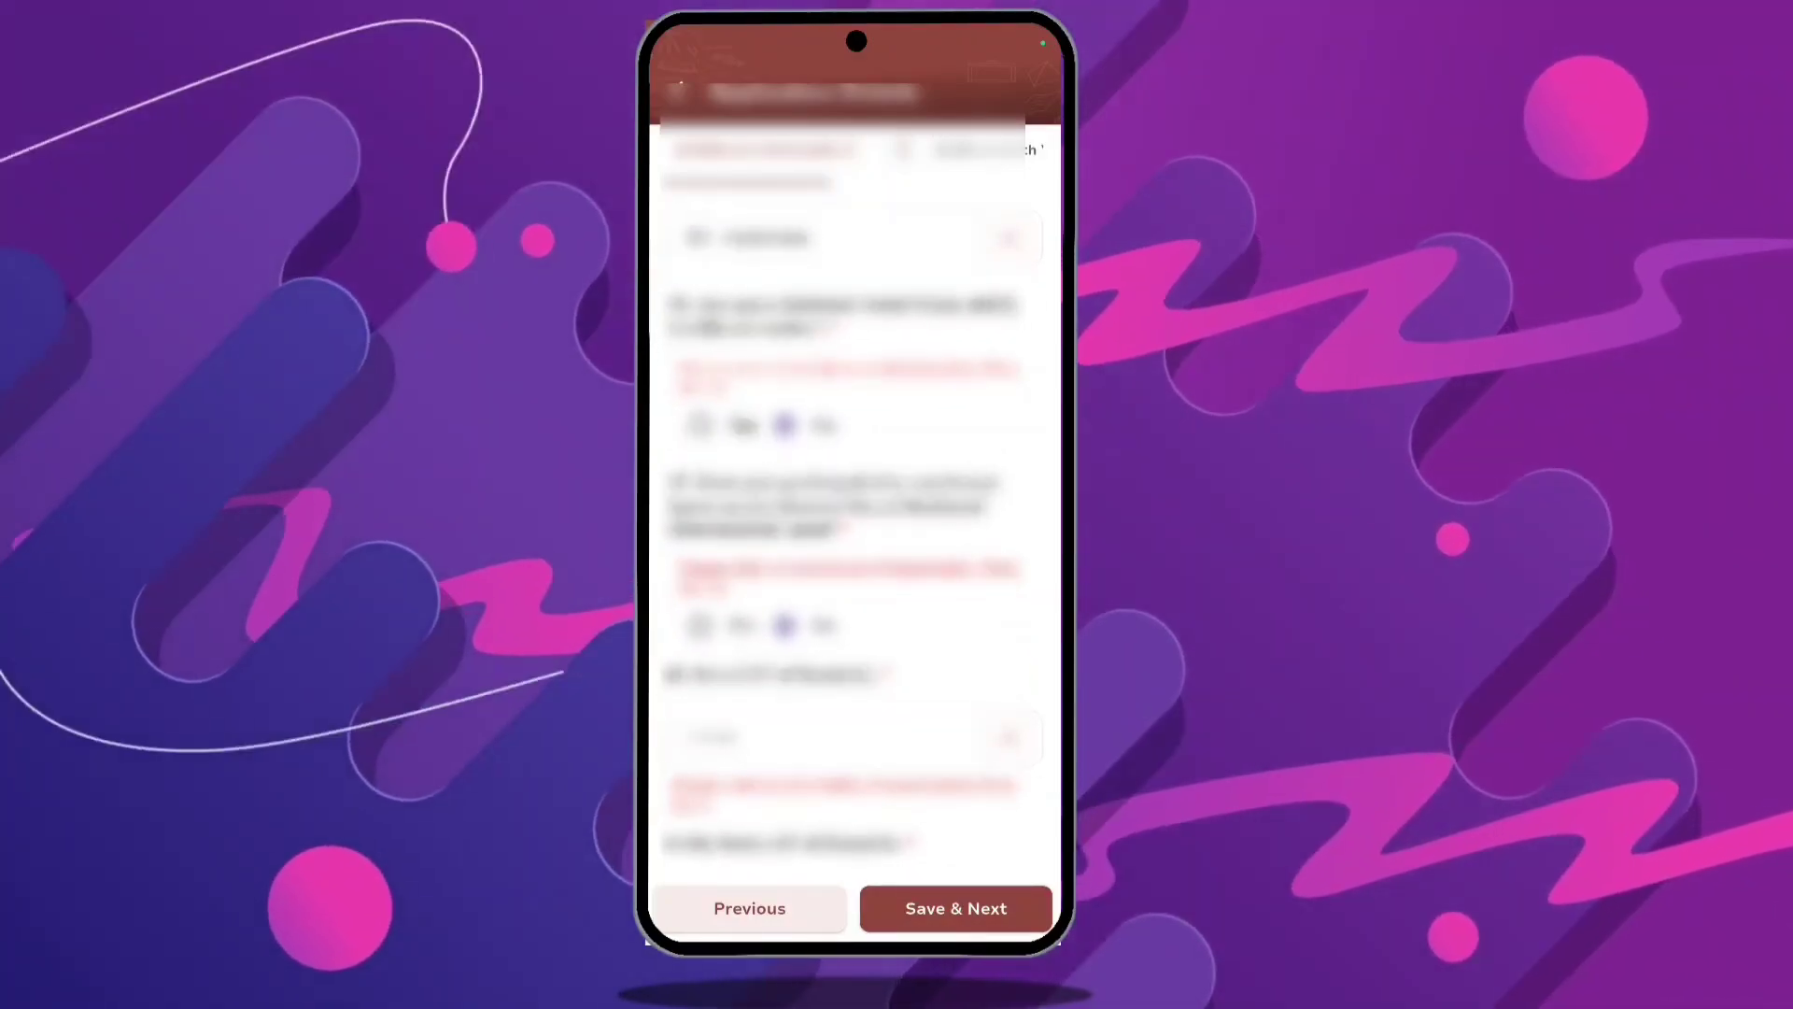
scroll(855, 505, "down", 4)
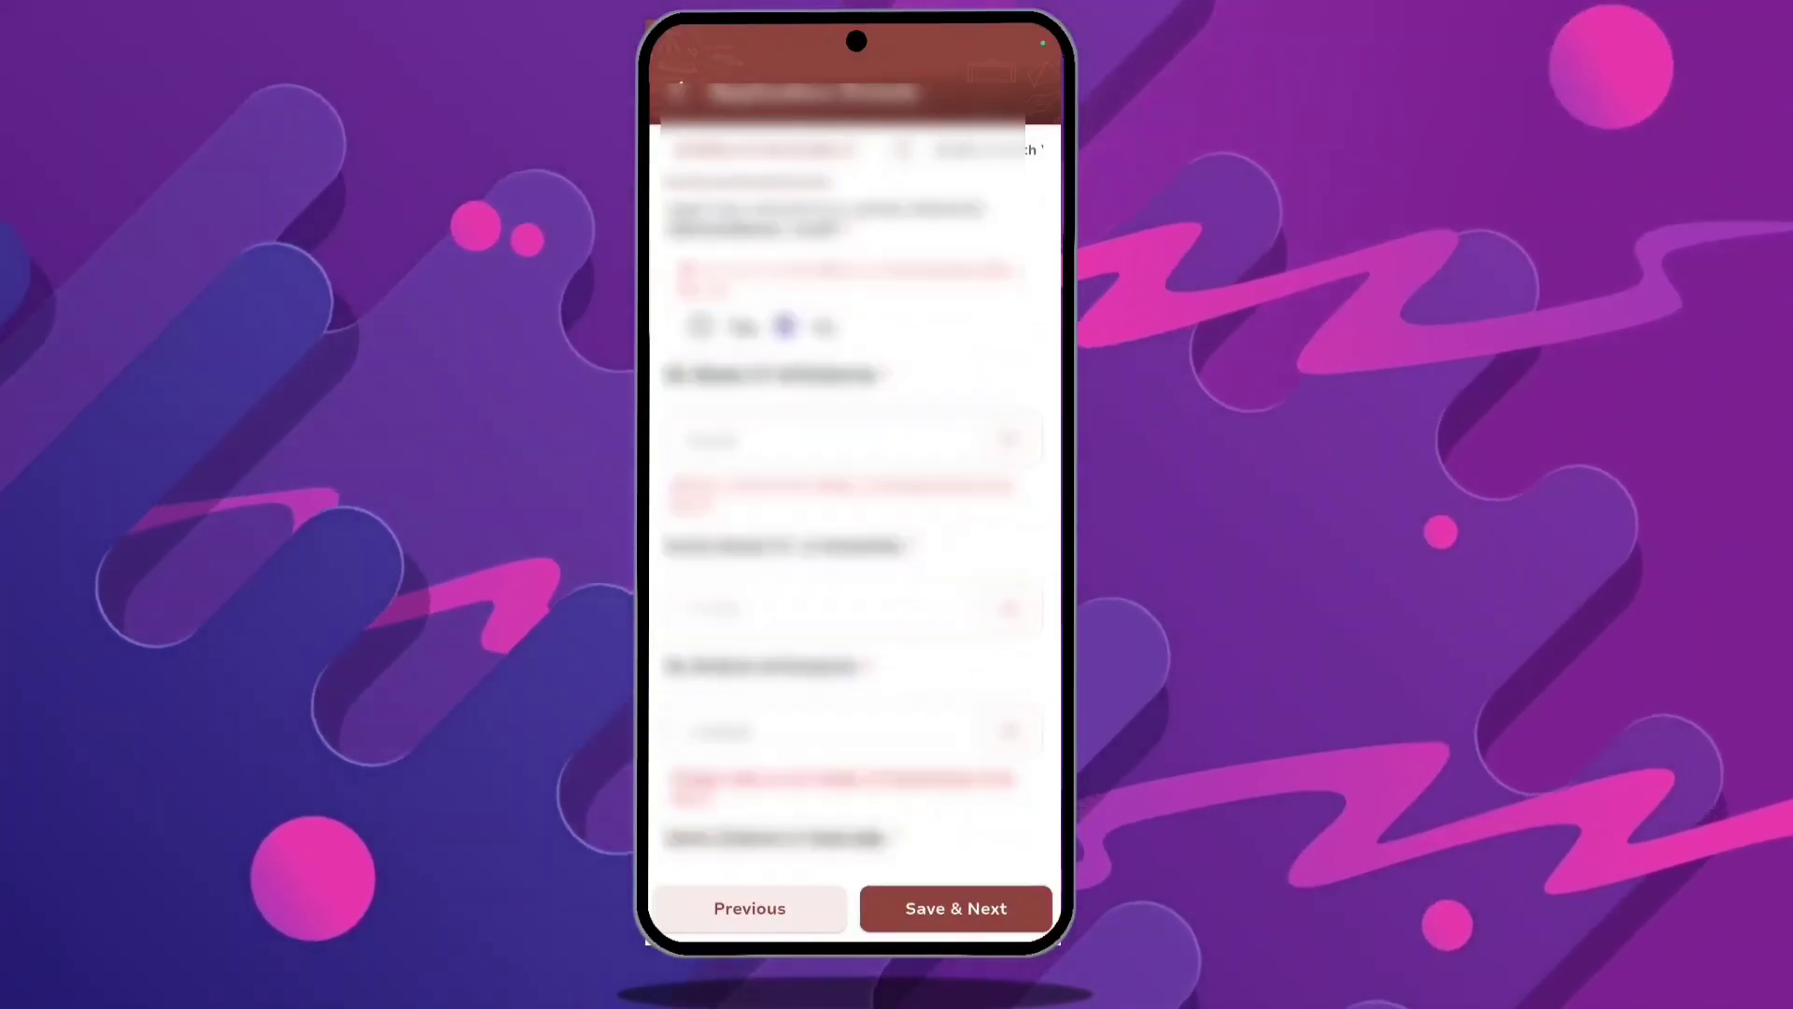
scroll(854, 504, "down", 5)
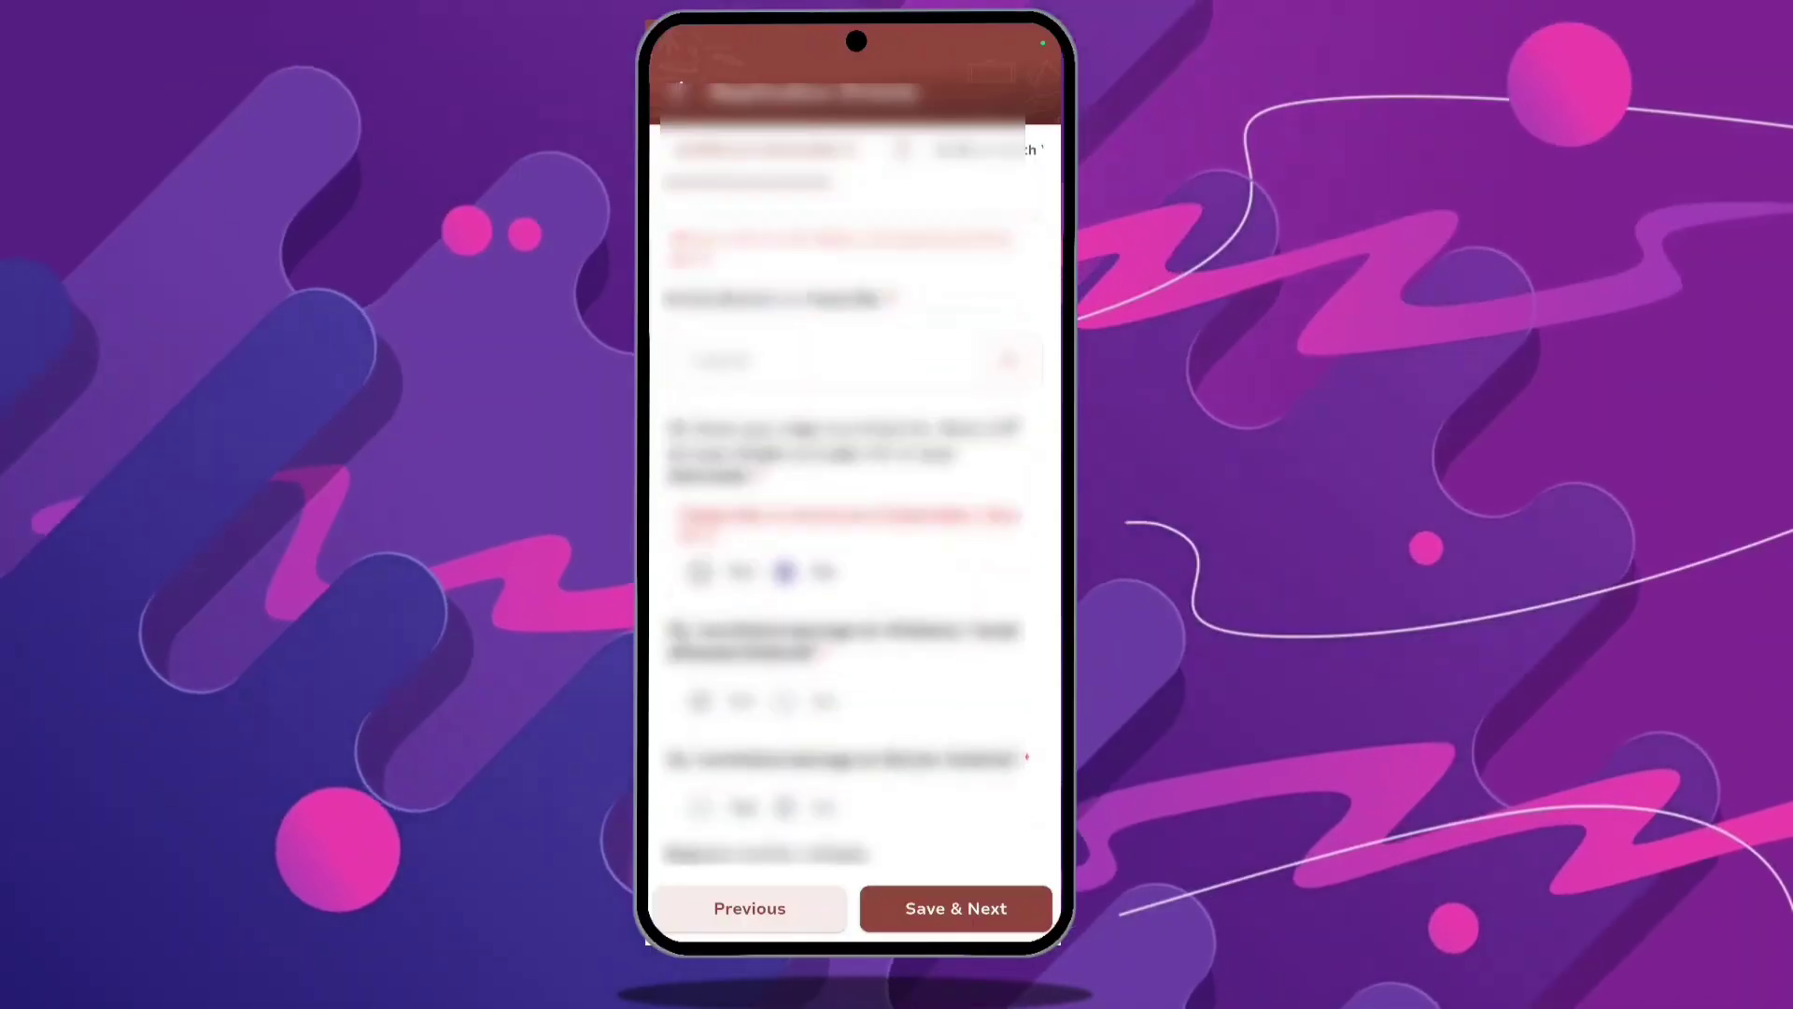
scroll(855, 504, "down", 5)
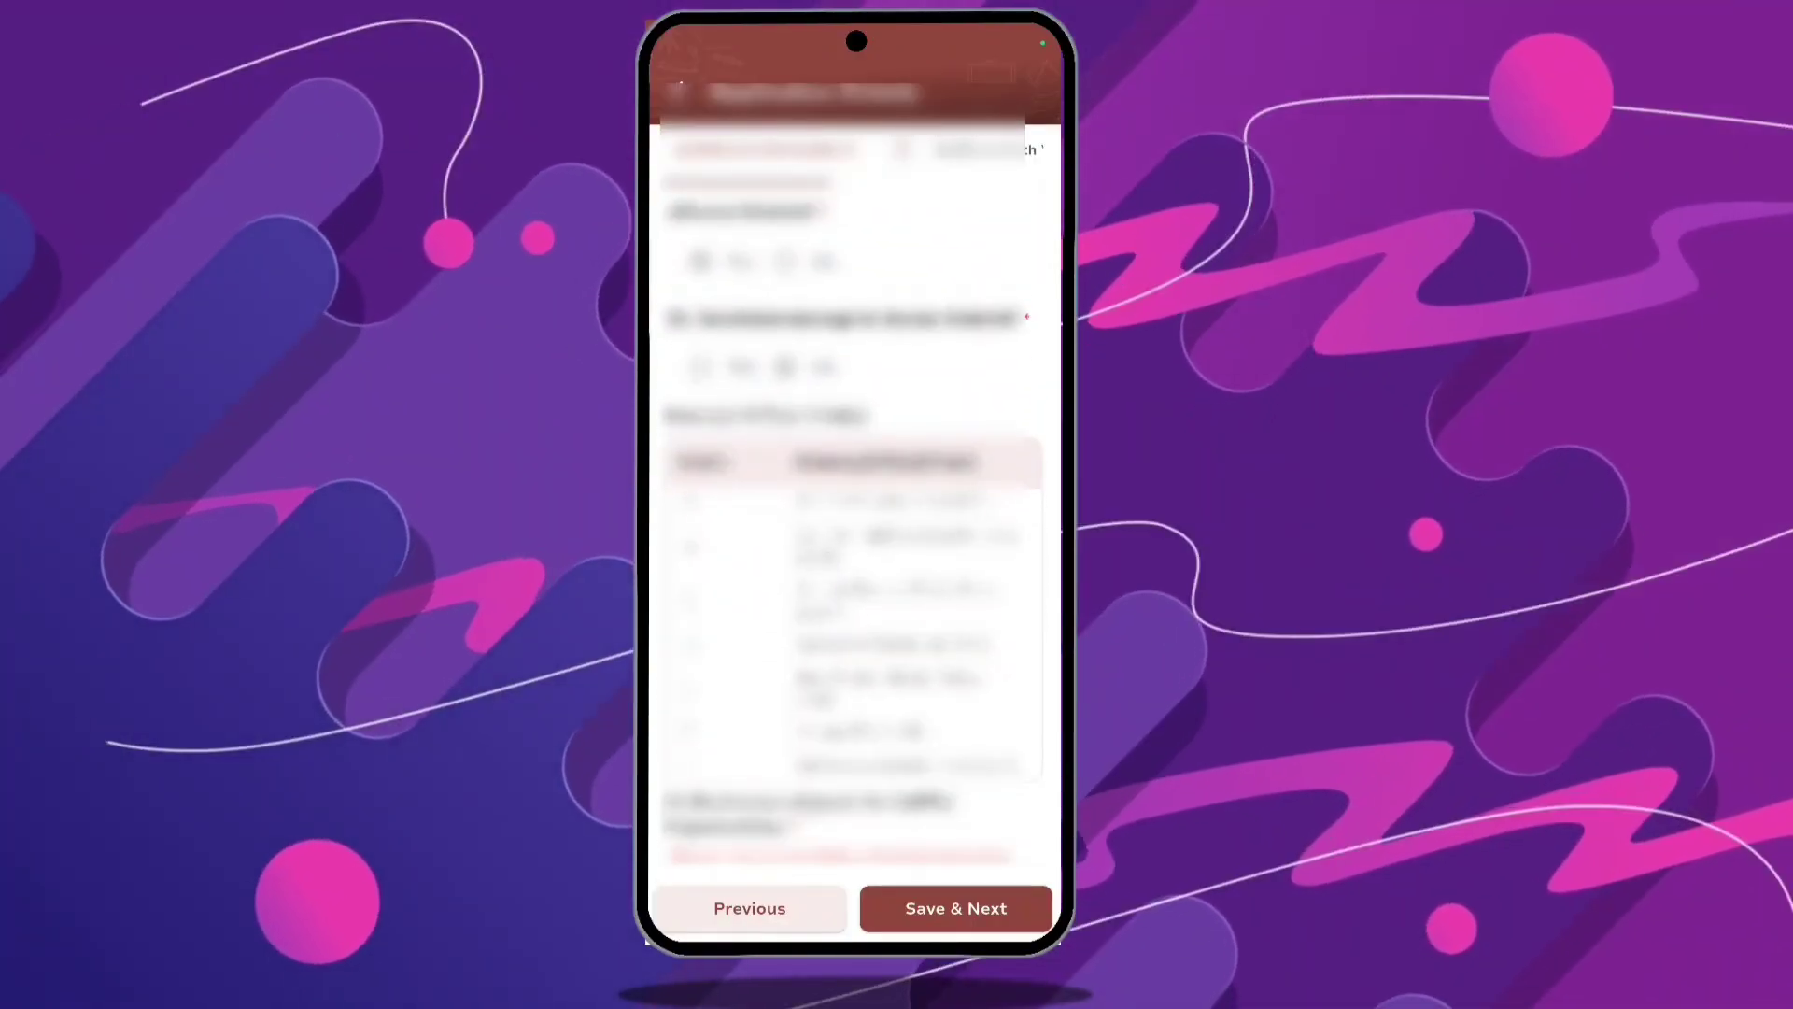
left_click(956, 909)
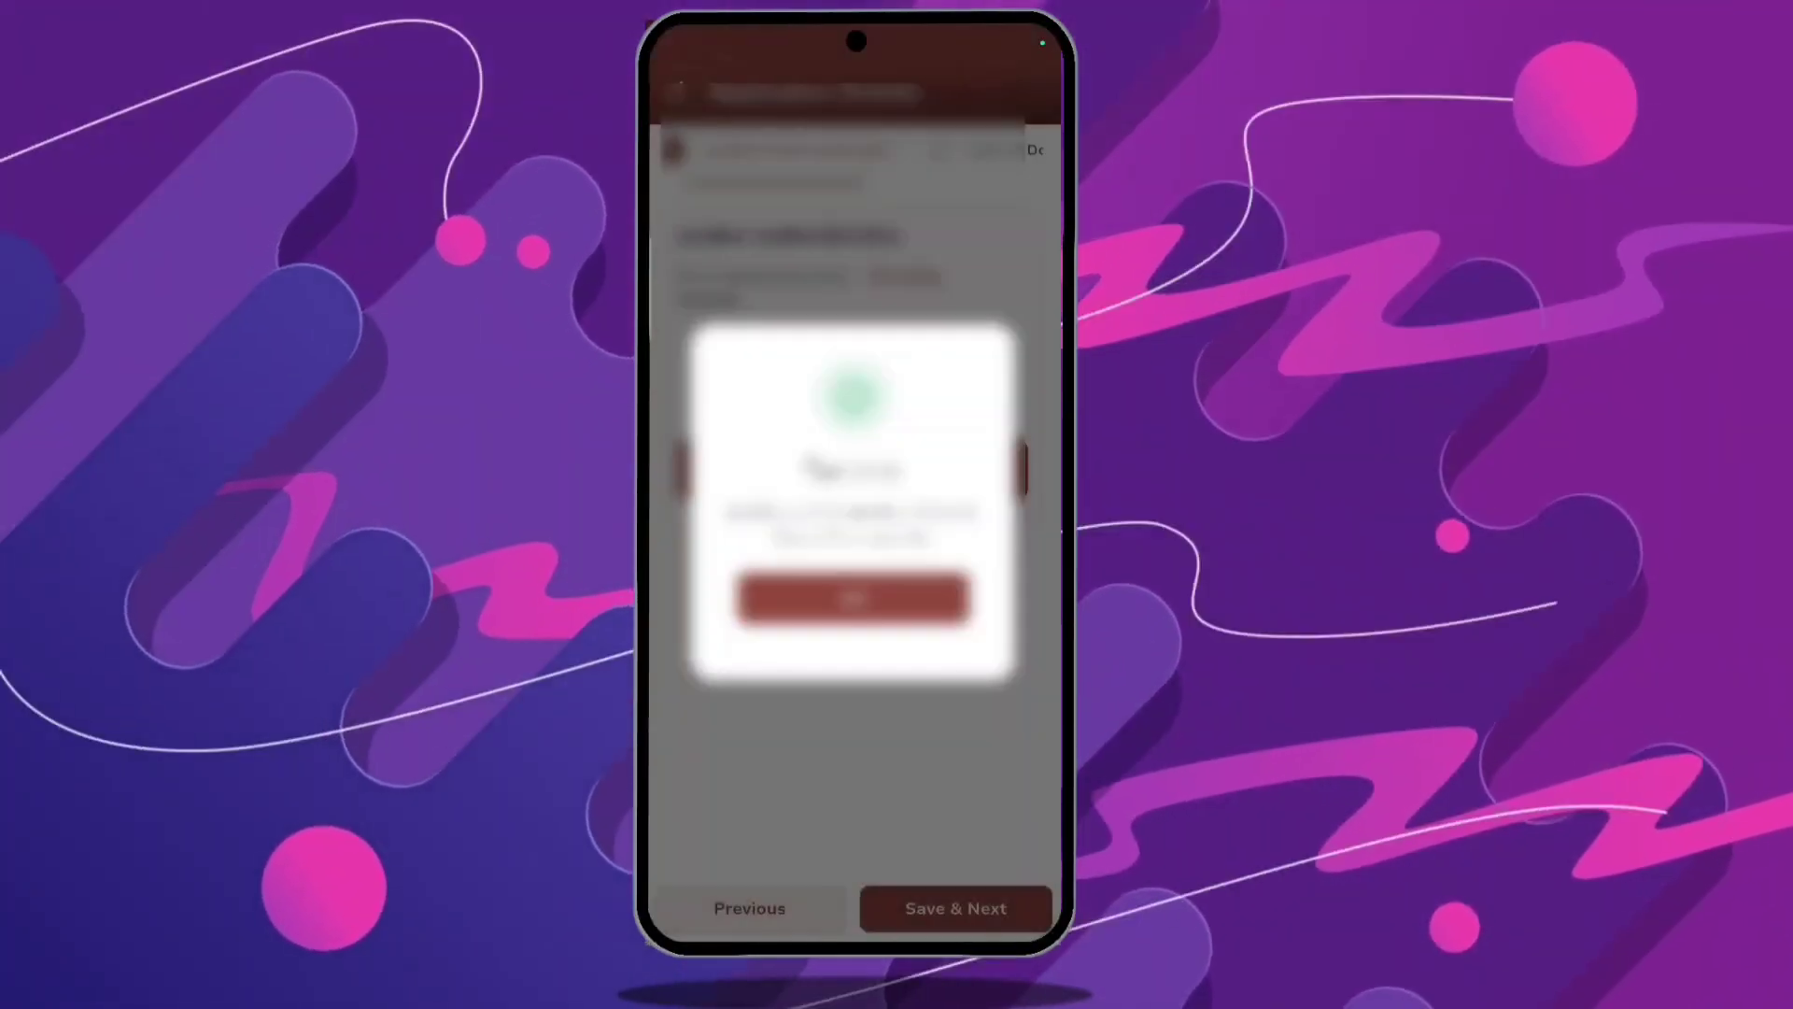
Step: Dismiss the success dialog and tick consent for Aadhaar data use in authentication
left_click(853, 598)
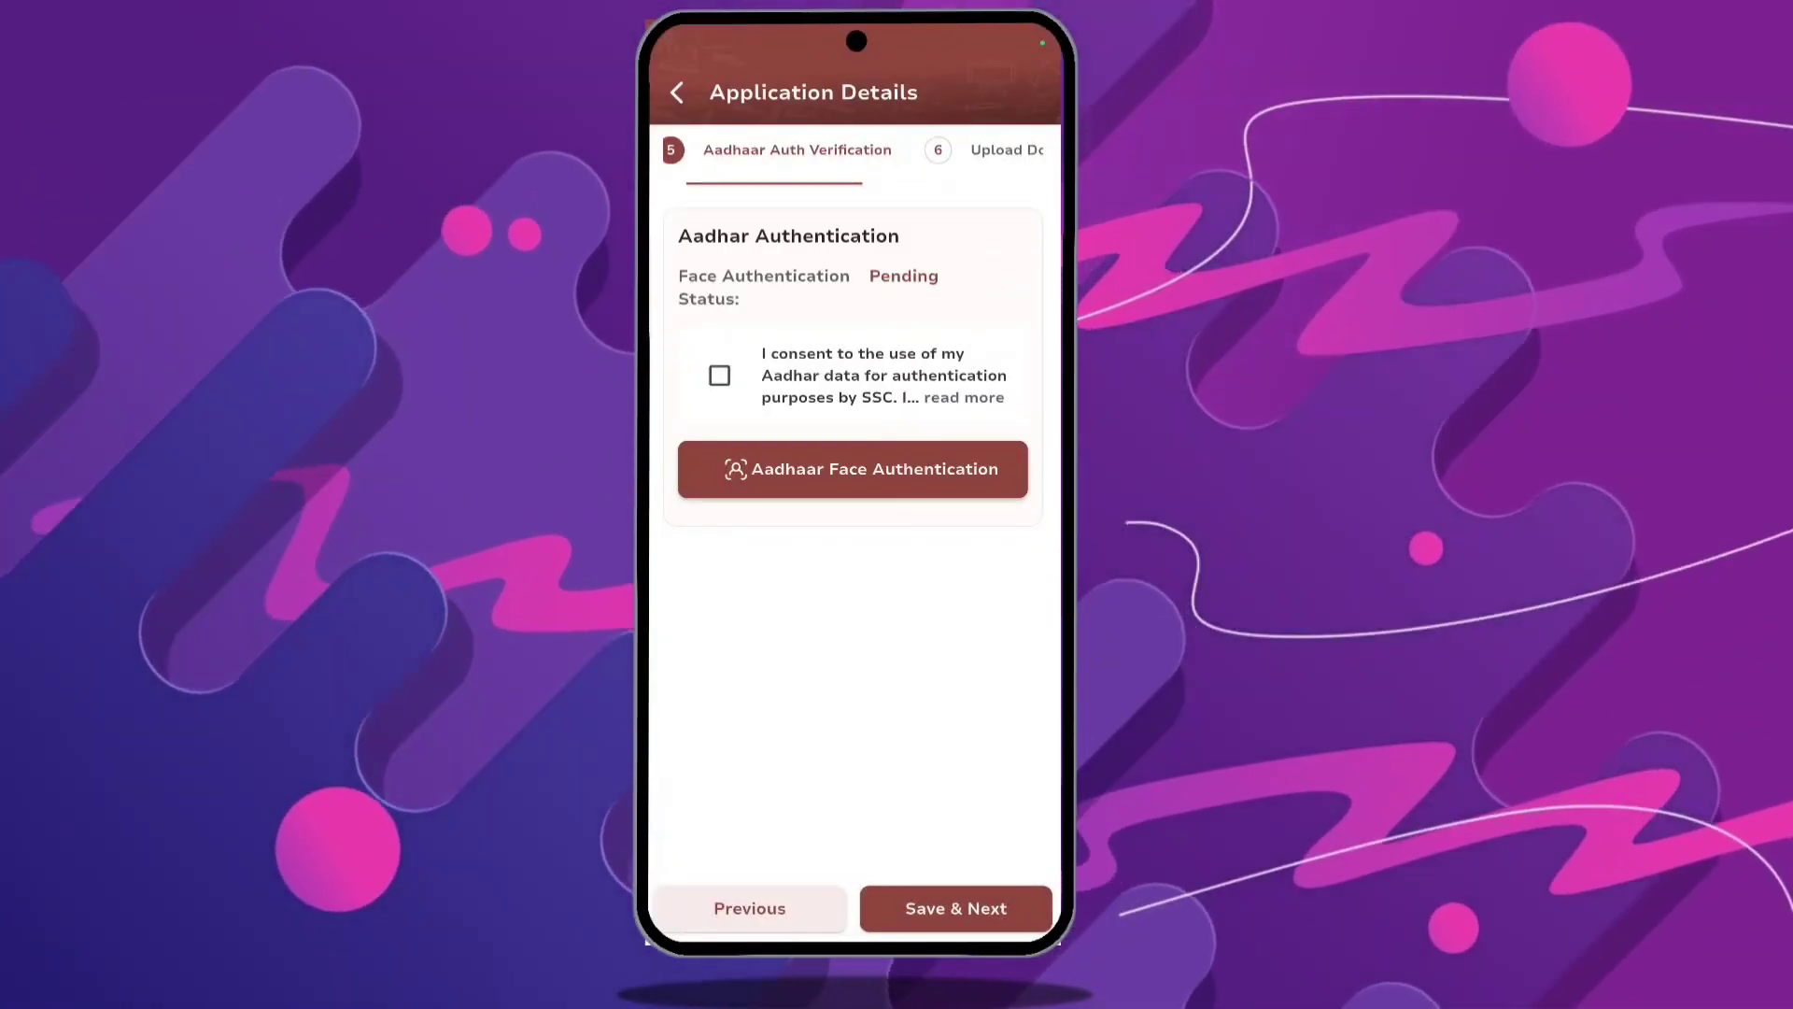
left_click(719, 375)
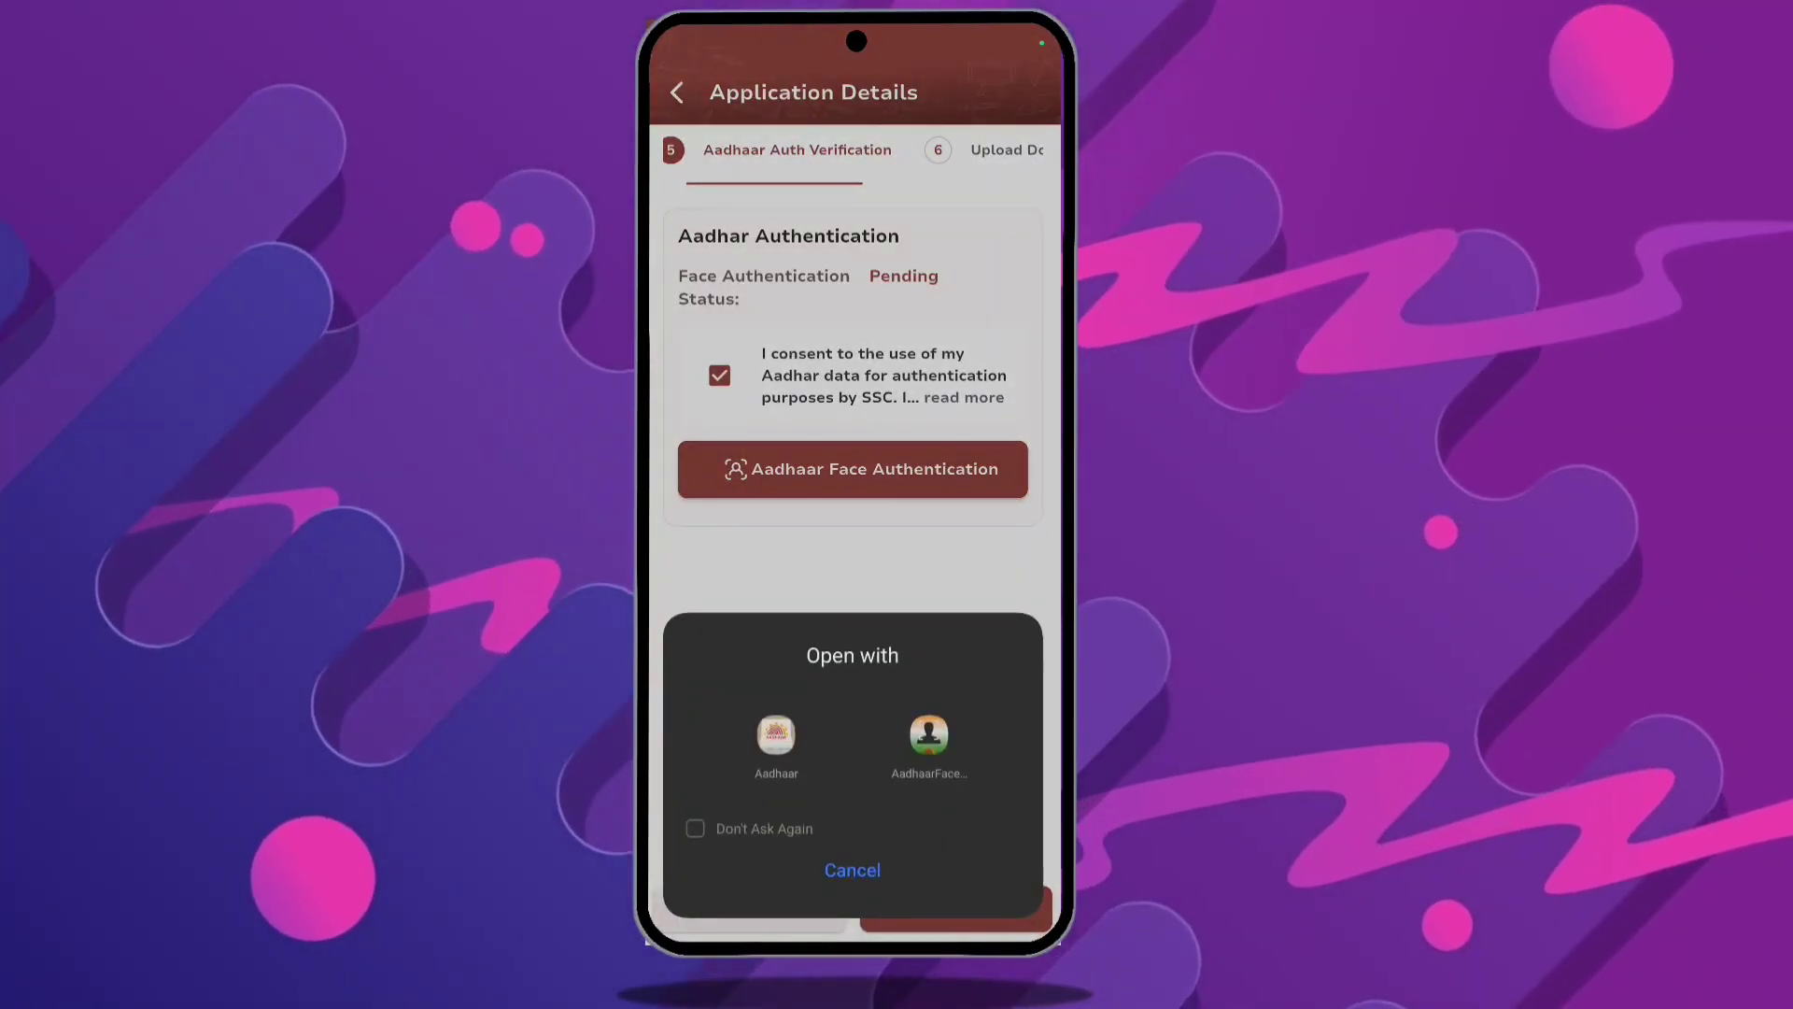
Step: Run face authentication in AadhaarFace with camera access allowed and the advisories acknowledged
left_click(929, 735)
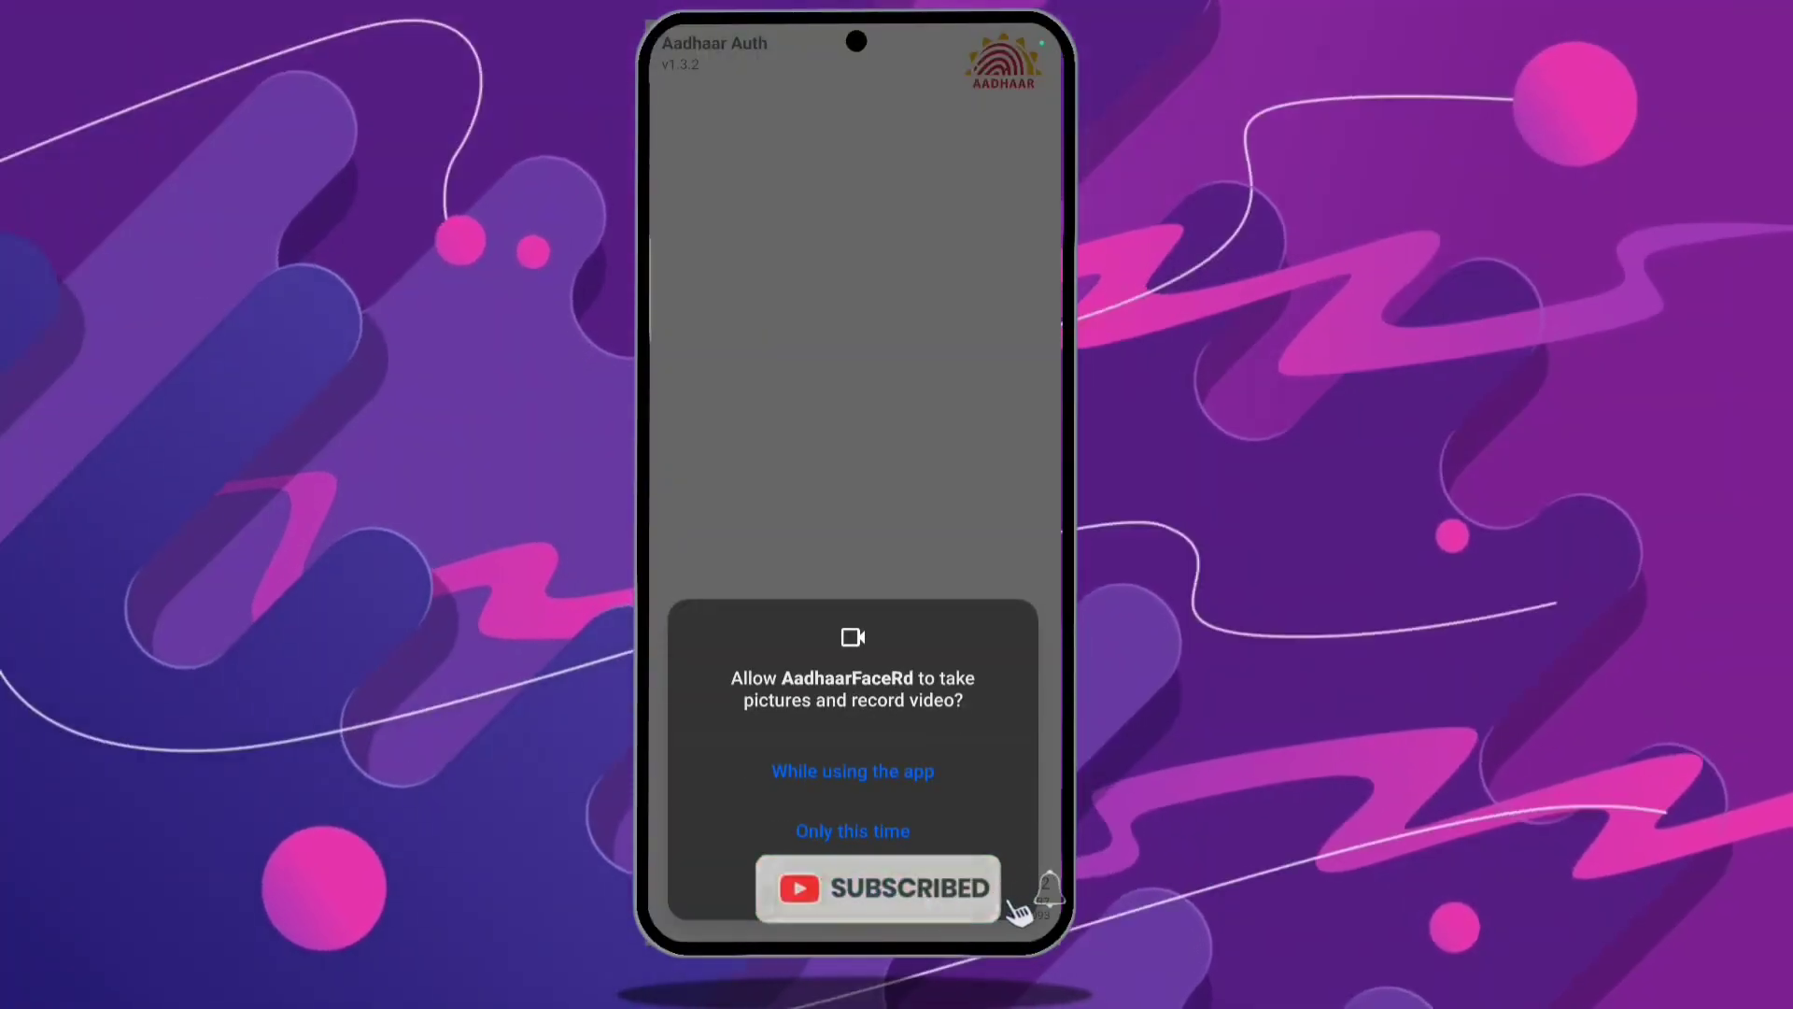
left_click(853, 772)
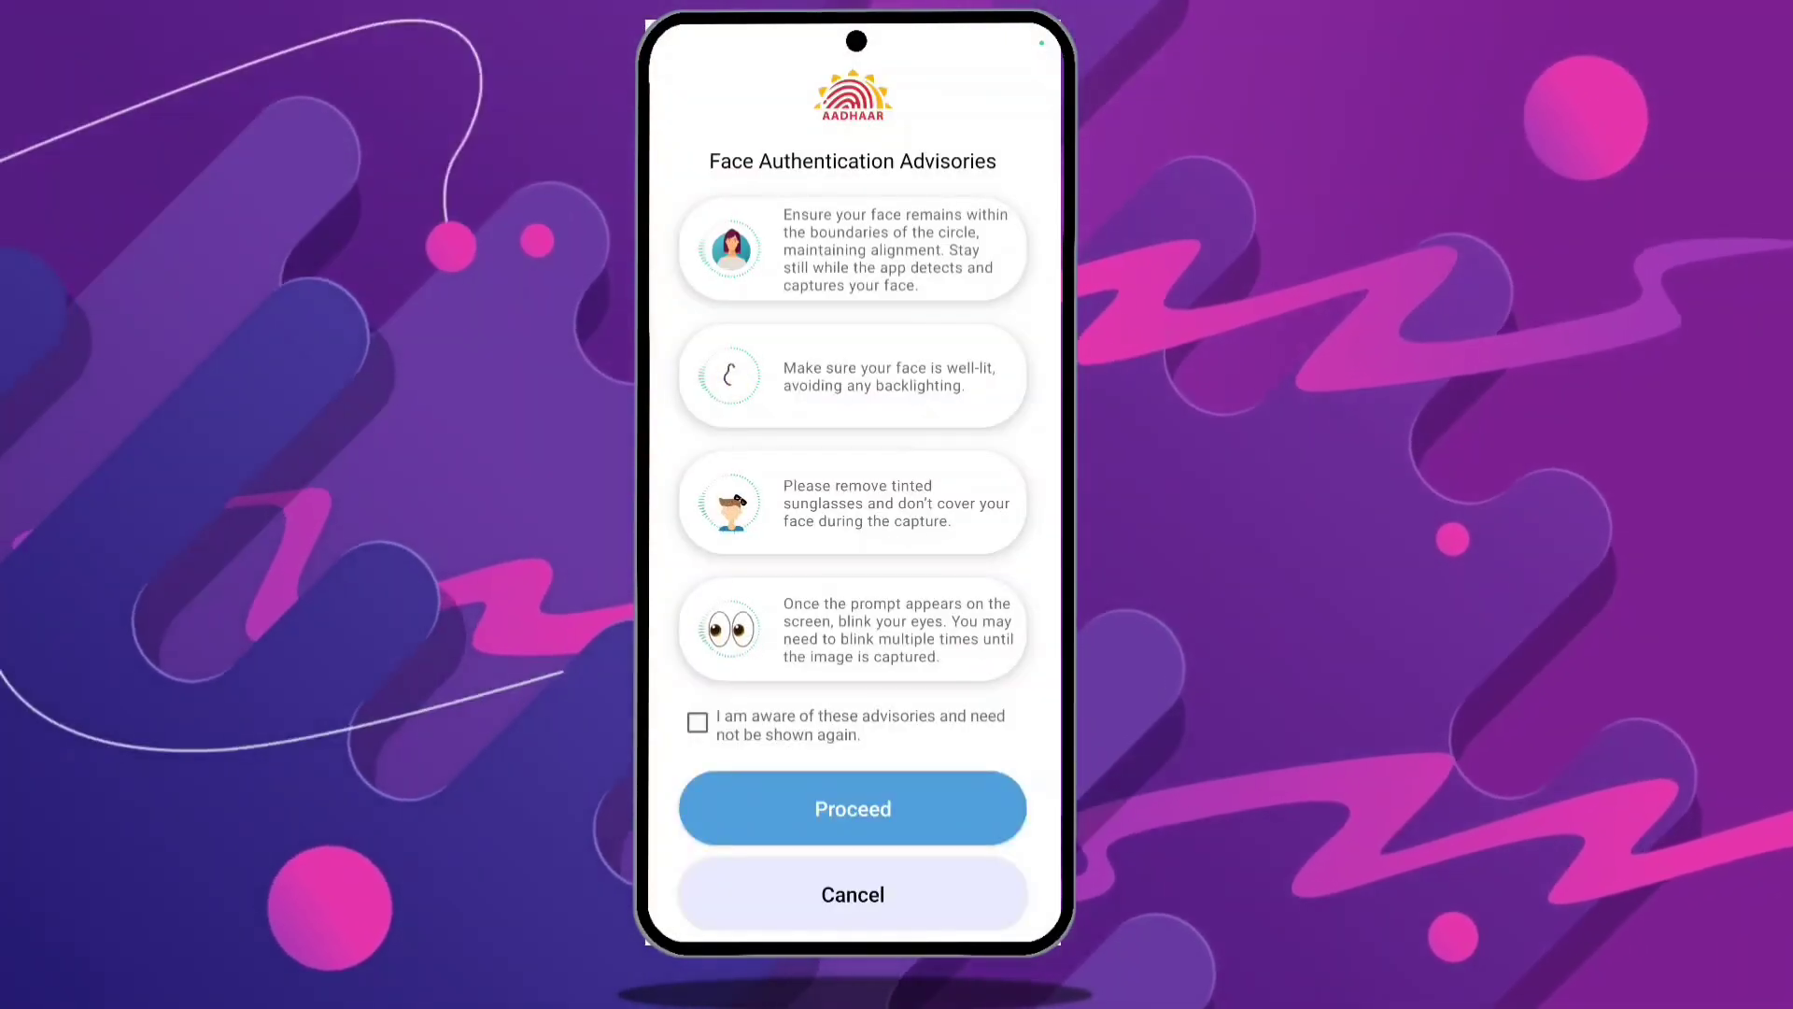
left_click(698, 723)
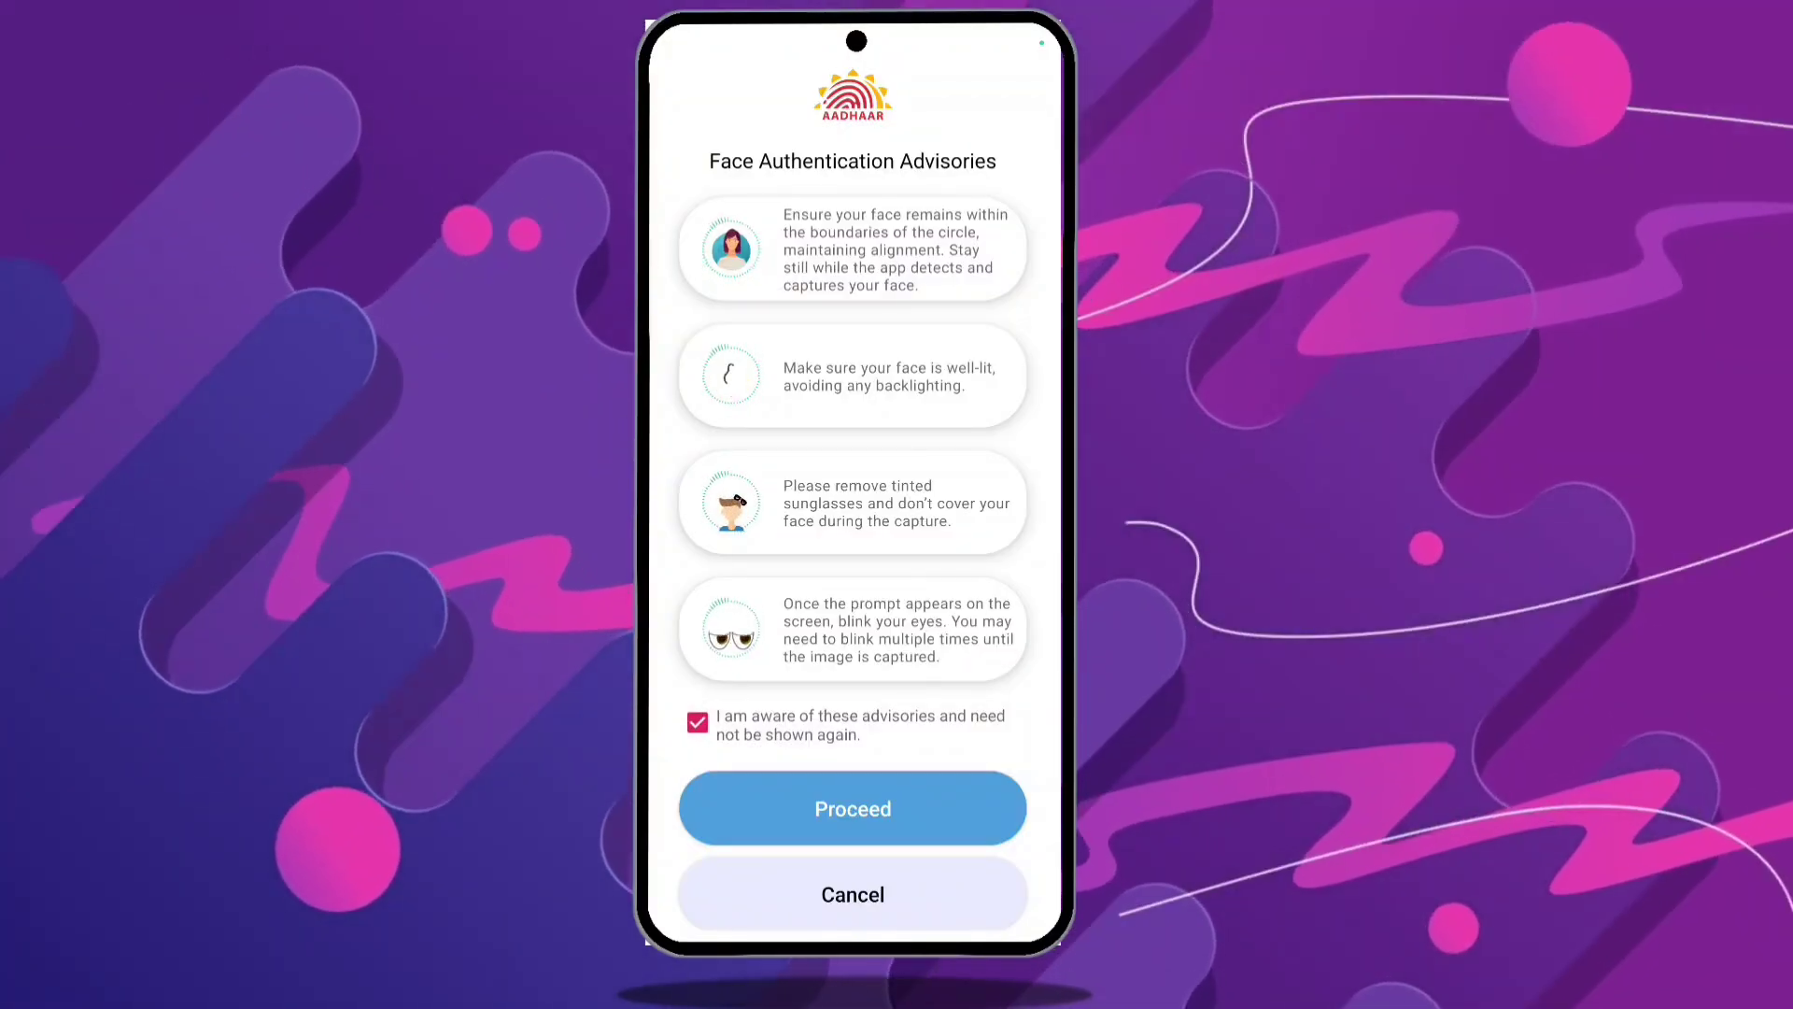
left_click(852, 808)
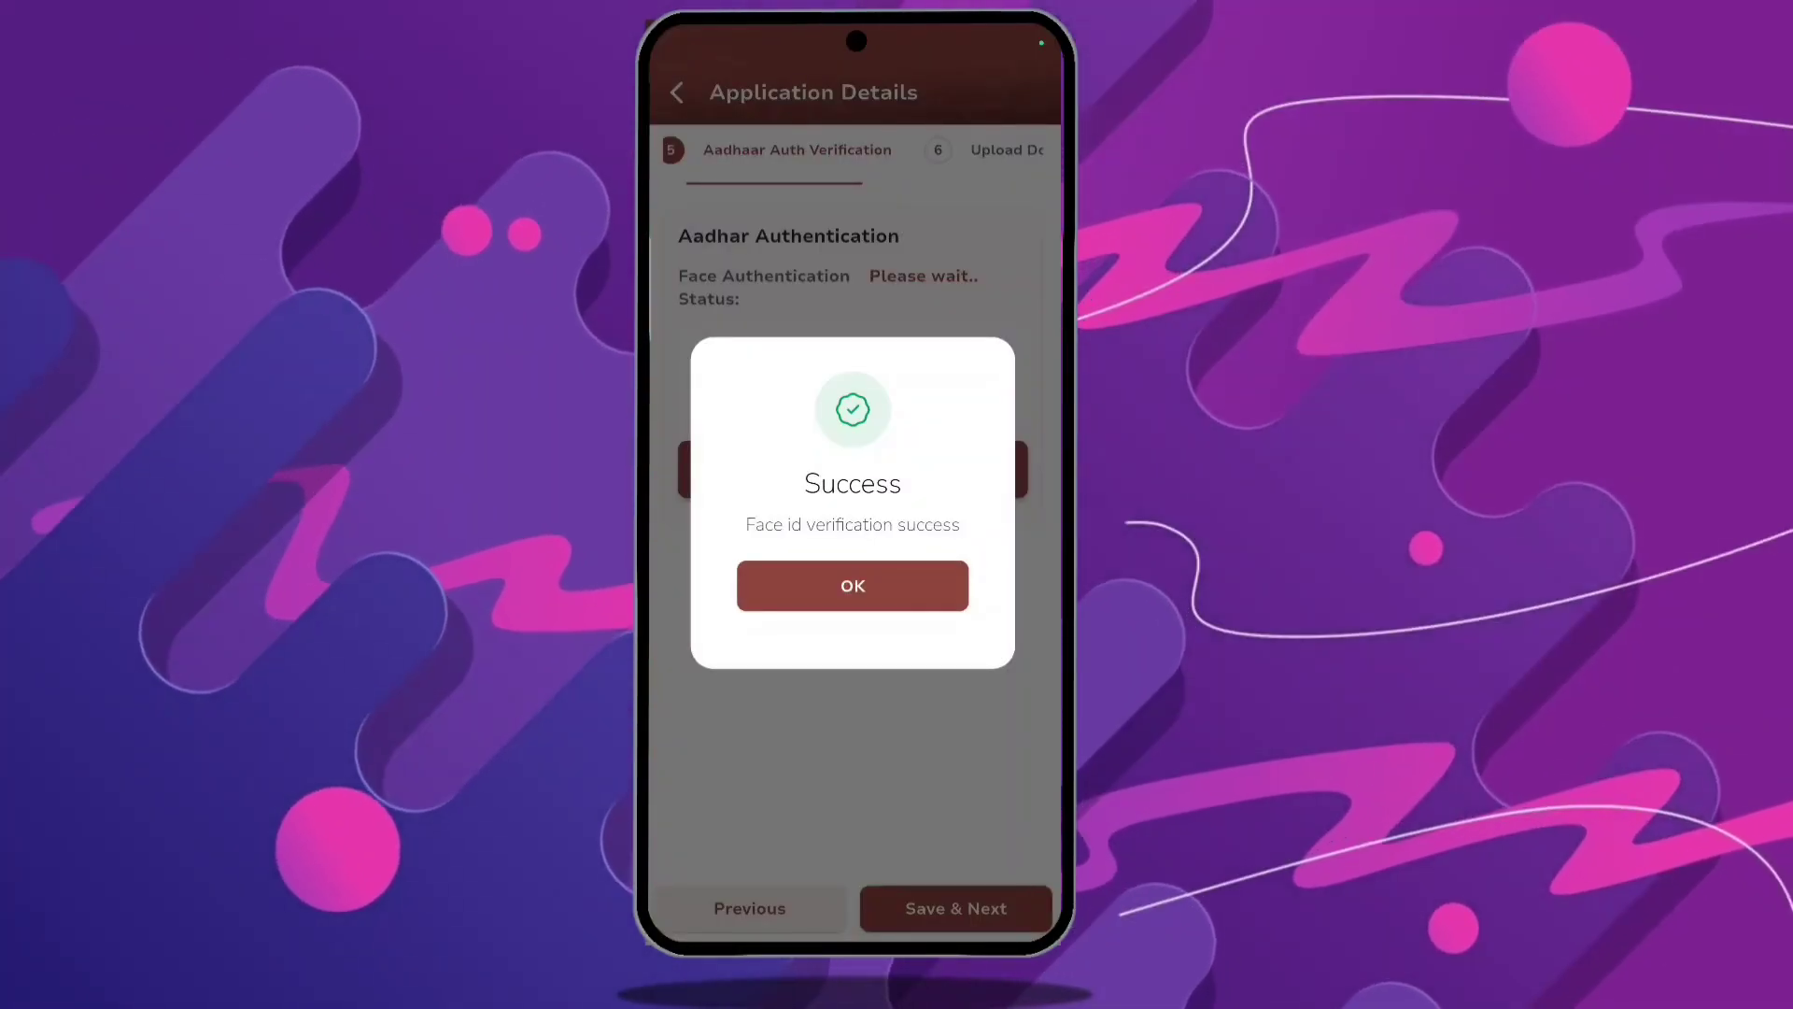
Step: Dismiss the face verification success message and read the Upload Documents live photo and signature requirements
left_click(853, 586)
scroll(852, 532, "down", 5)
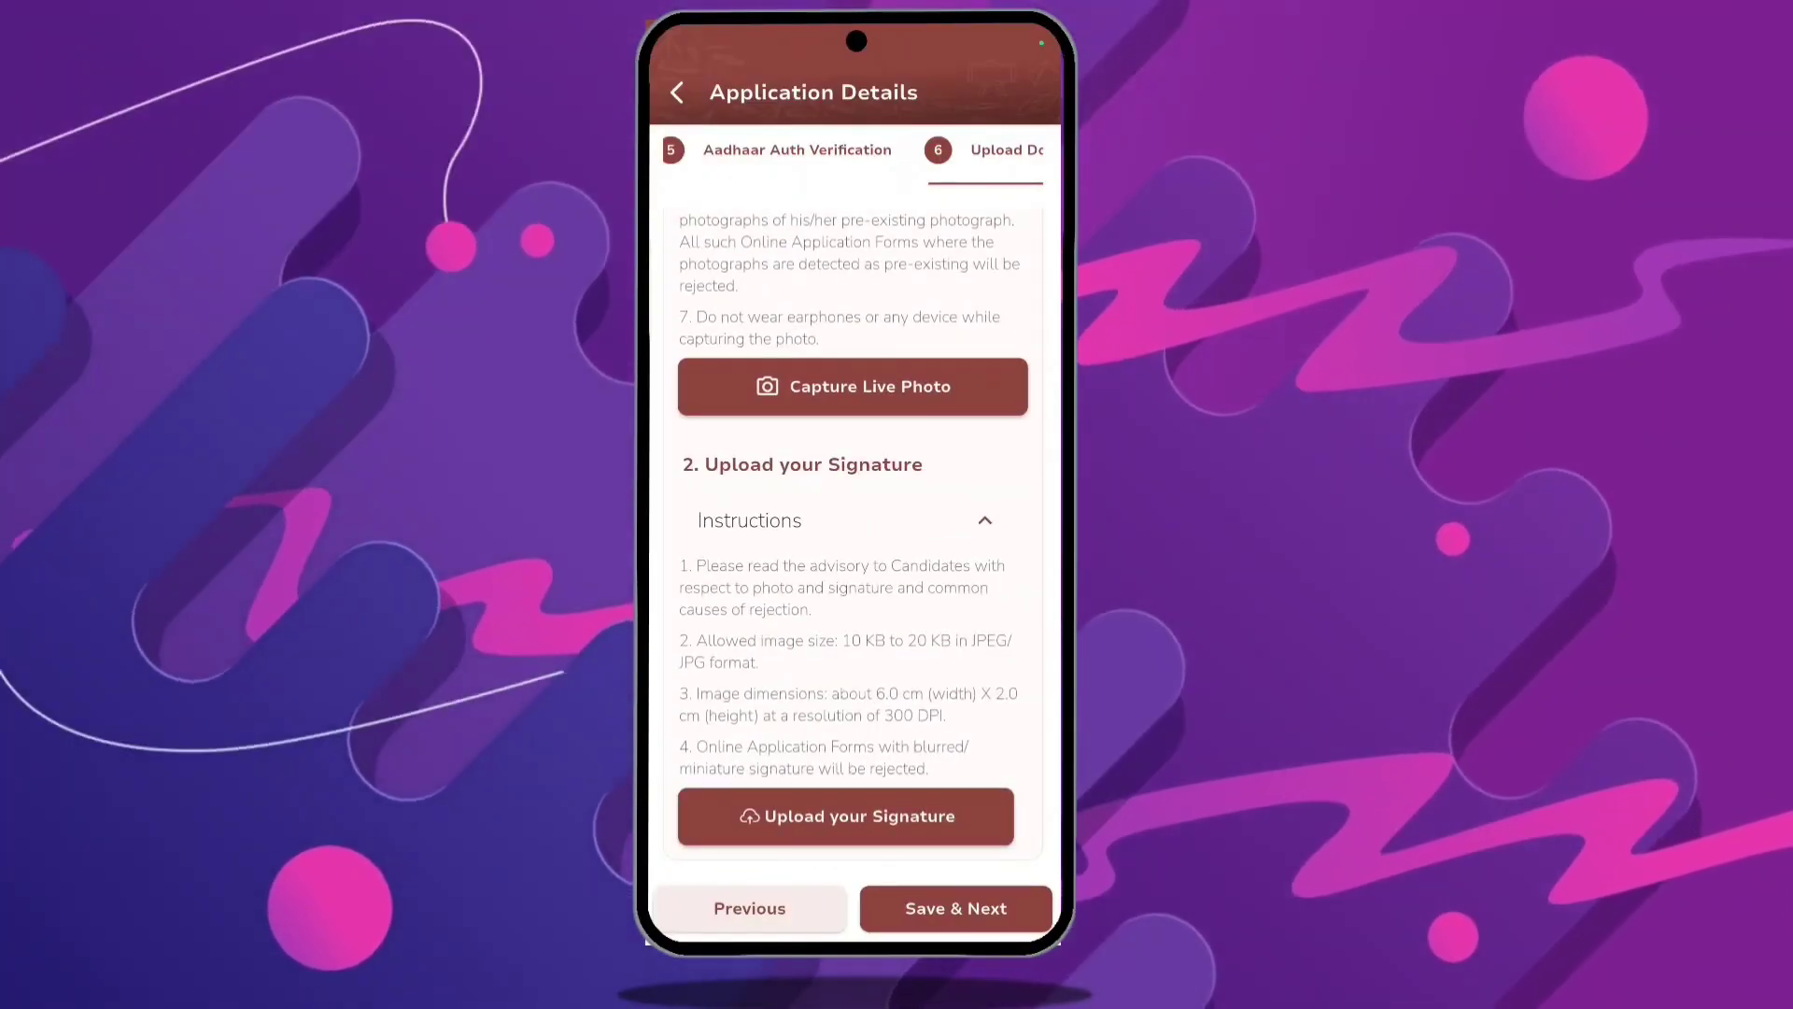
scroll(852, 533, "up", 5)
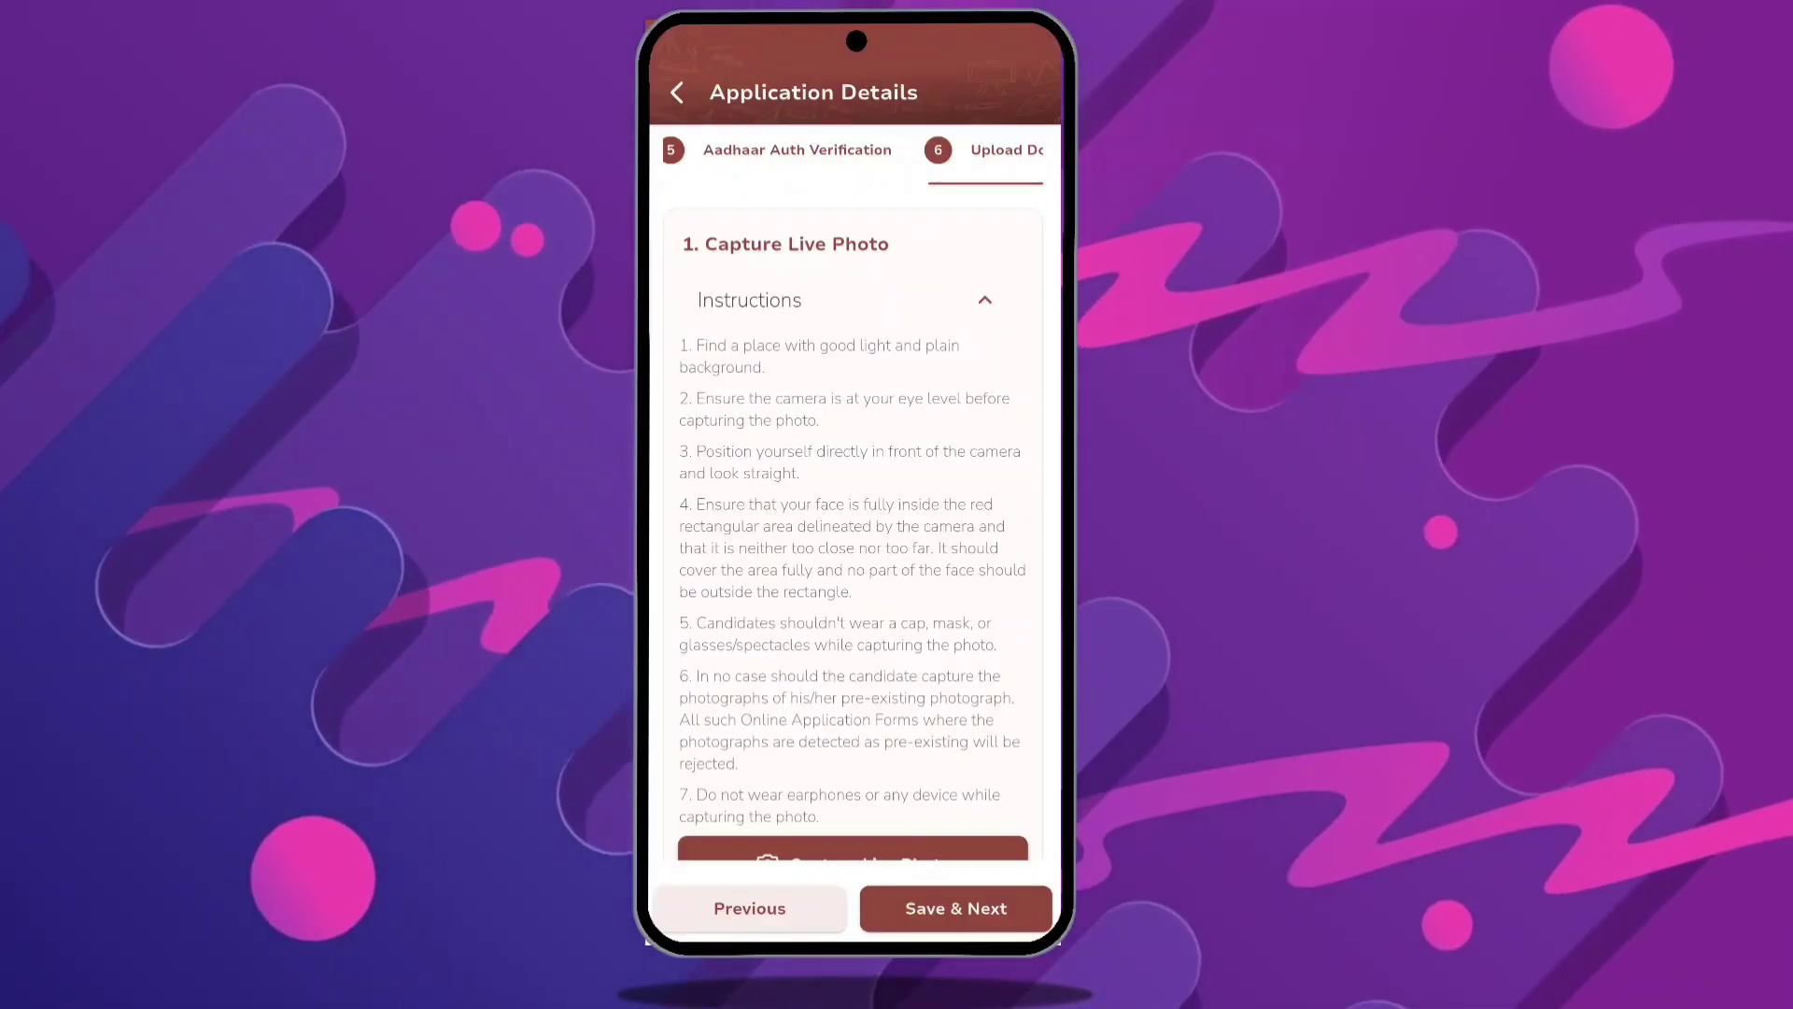
scroll(853, 532, "up", 2)
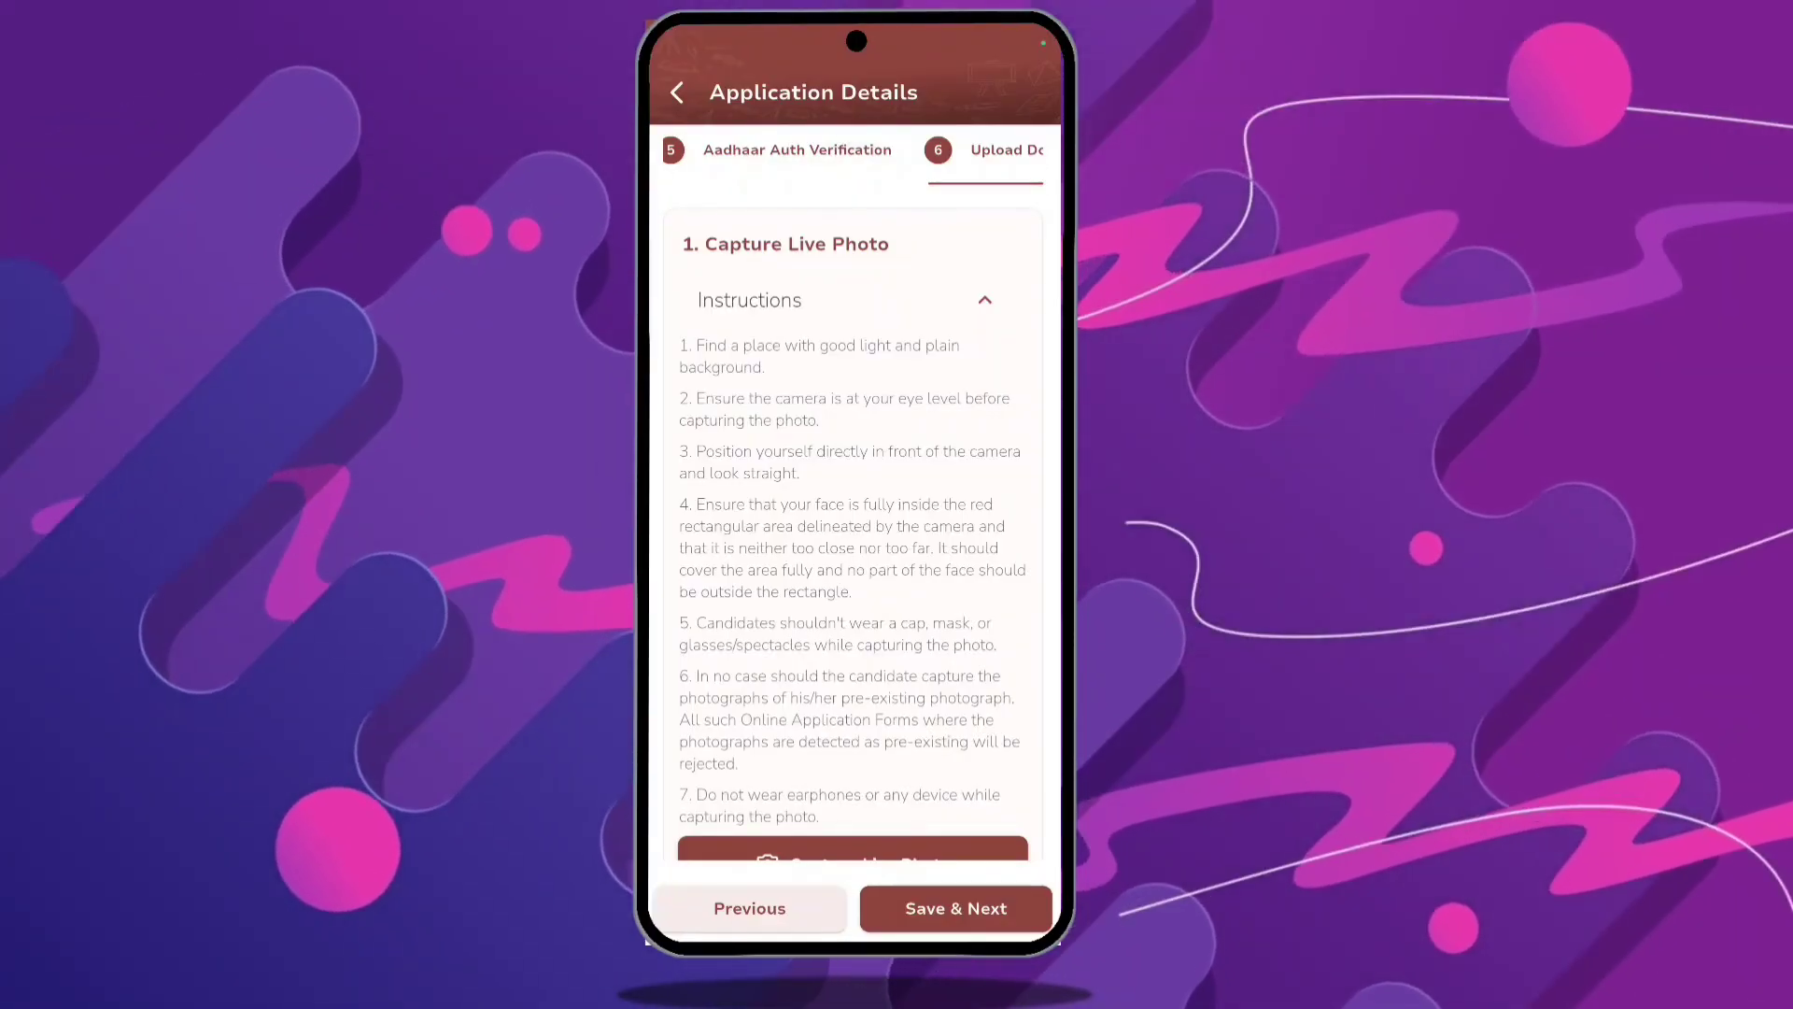
scroll(853, 533, "down", 2)
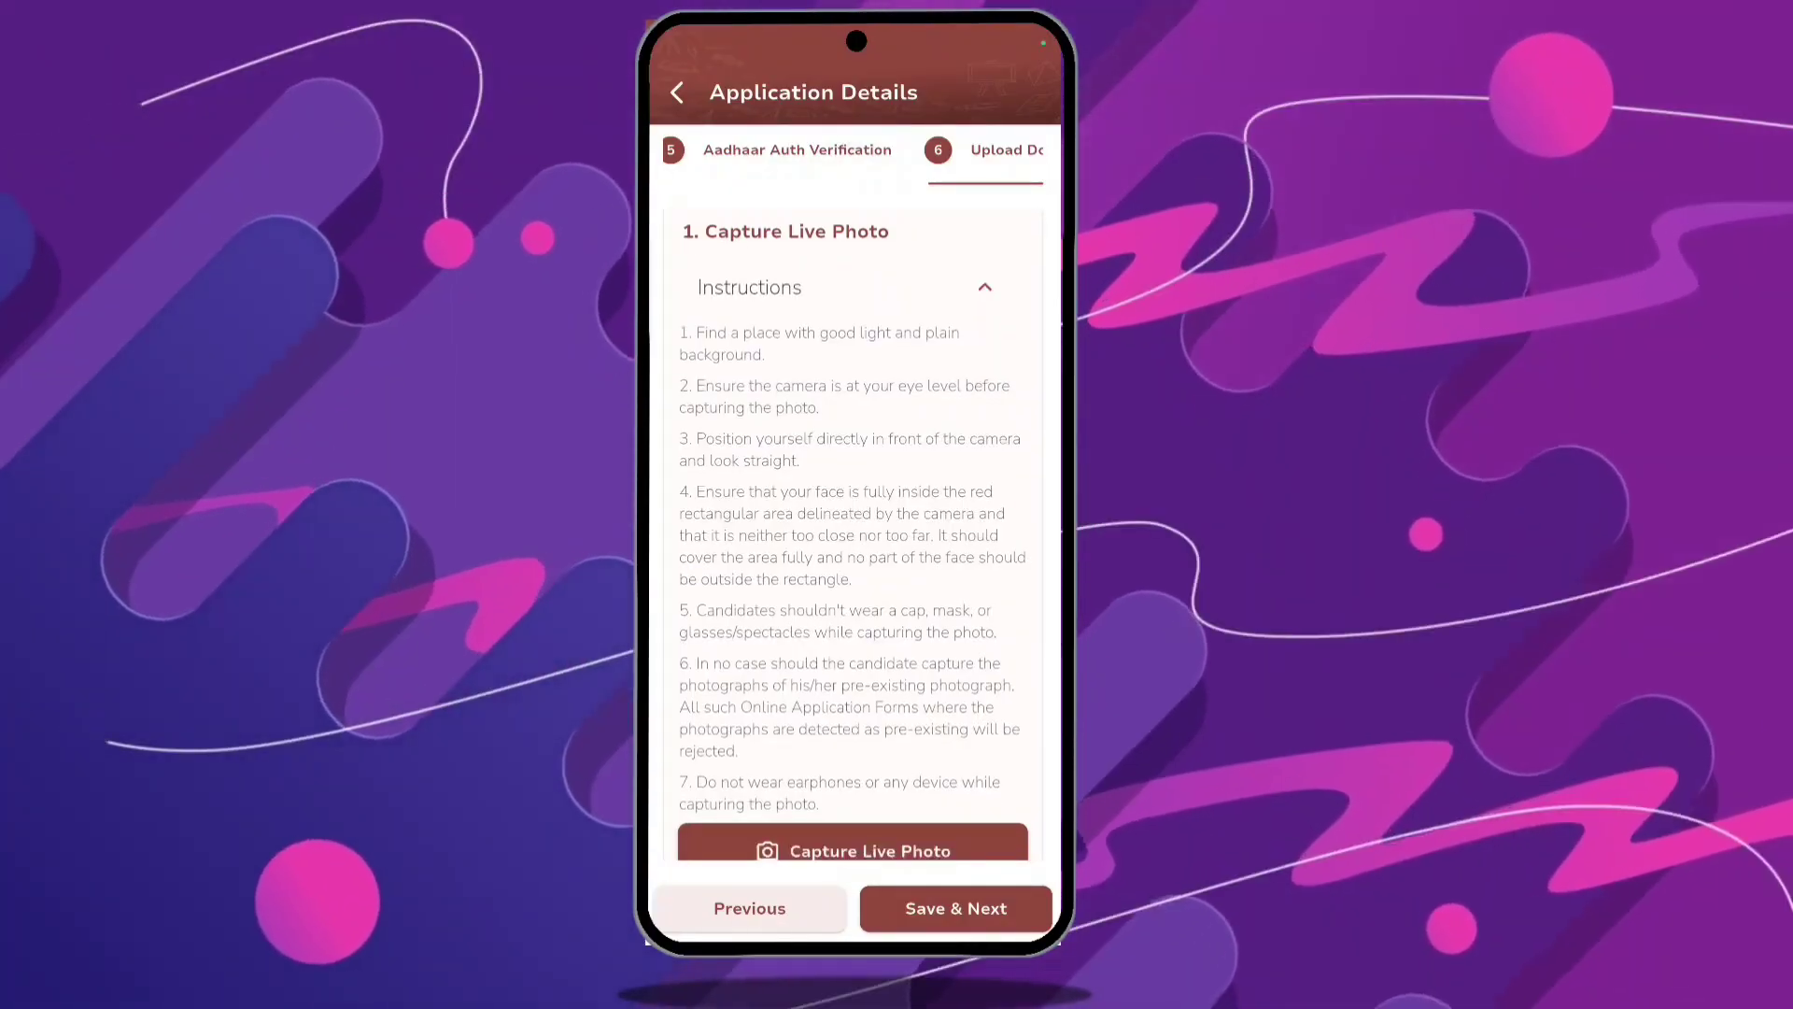
scroll(853, 532, "down", 1)
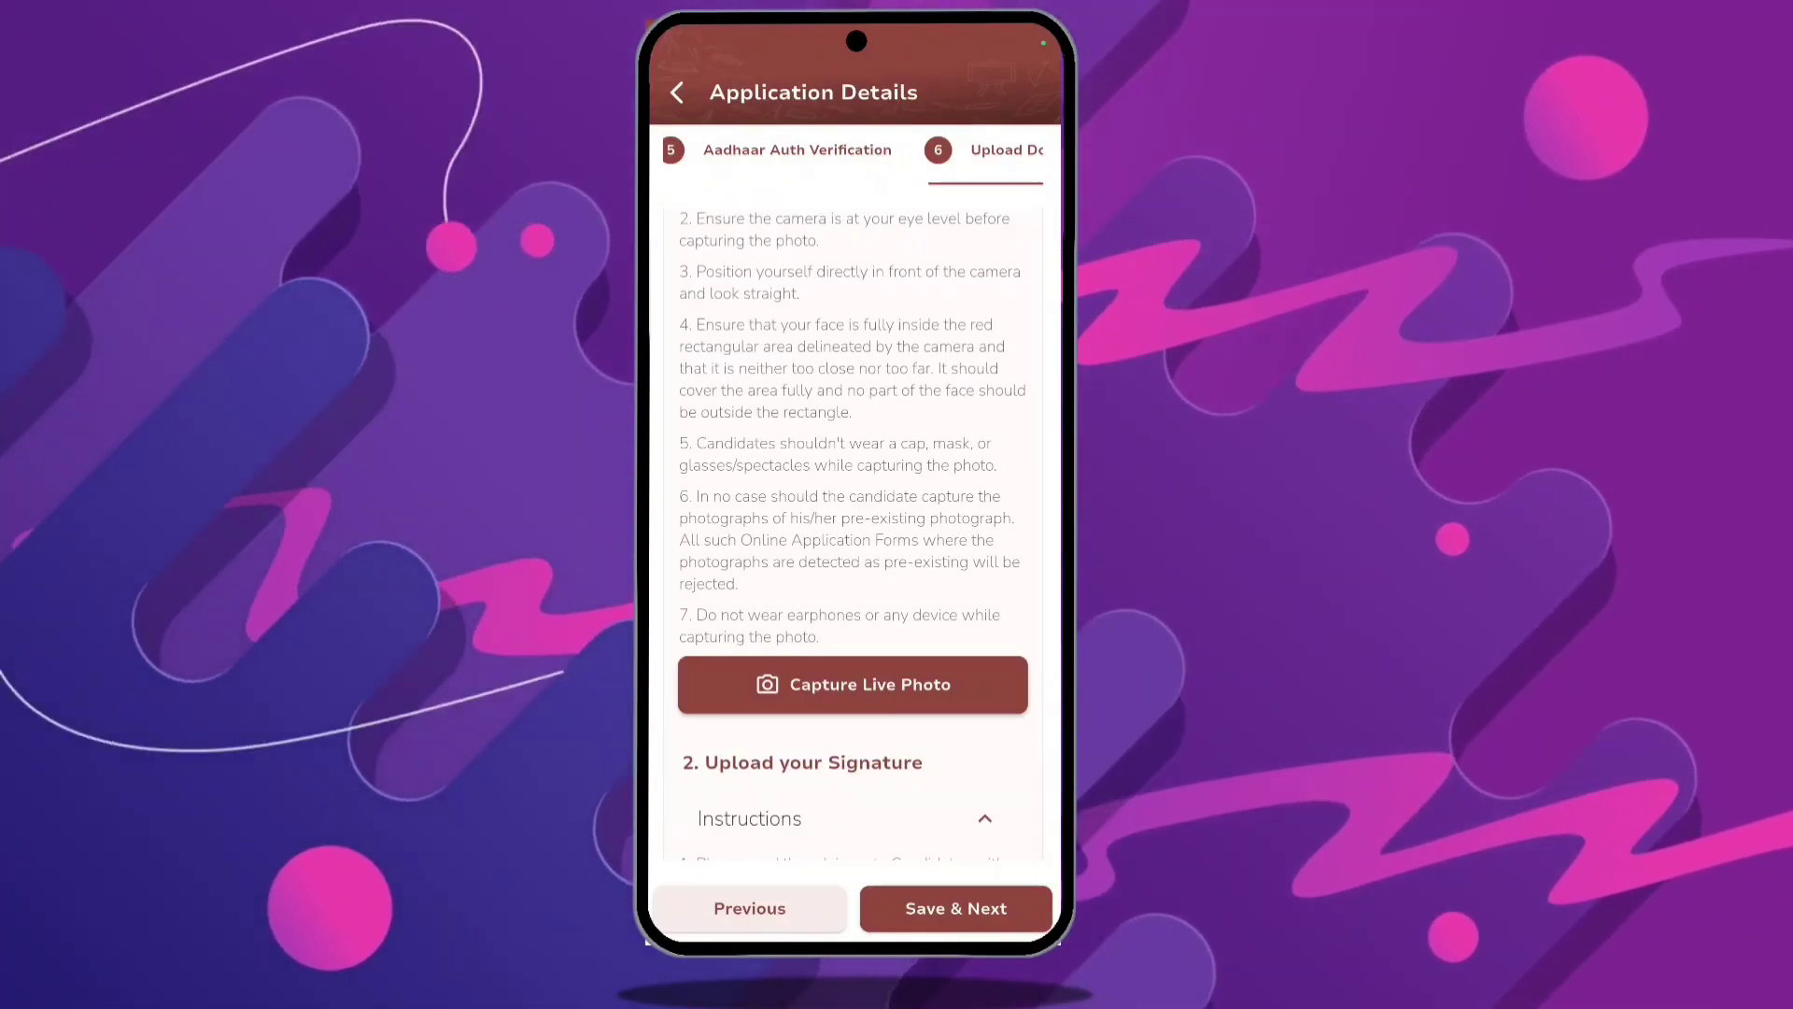
Step: Take a live photo for the application, allowing mySSC camera access while using the app
left_click(853, 684)
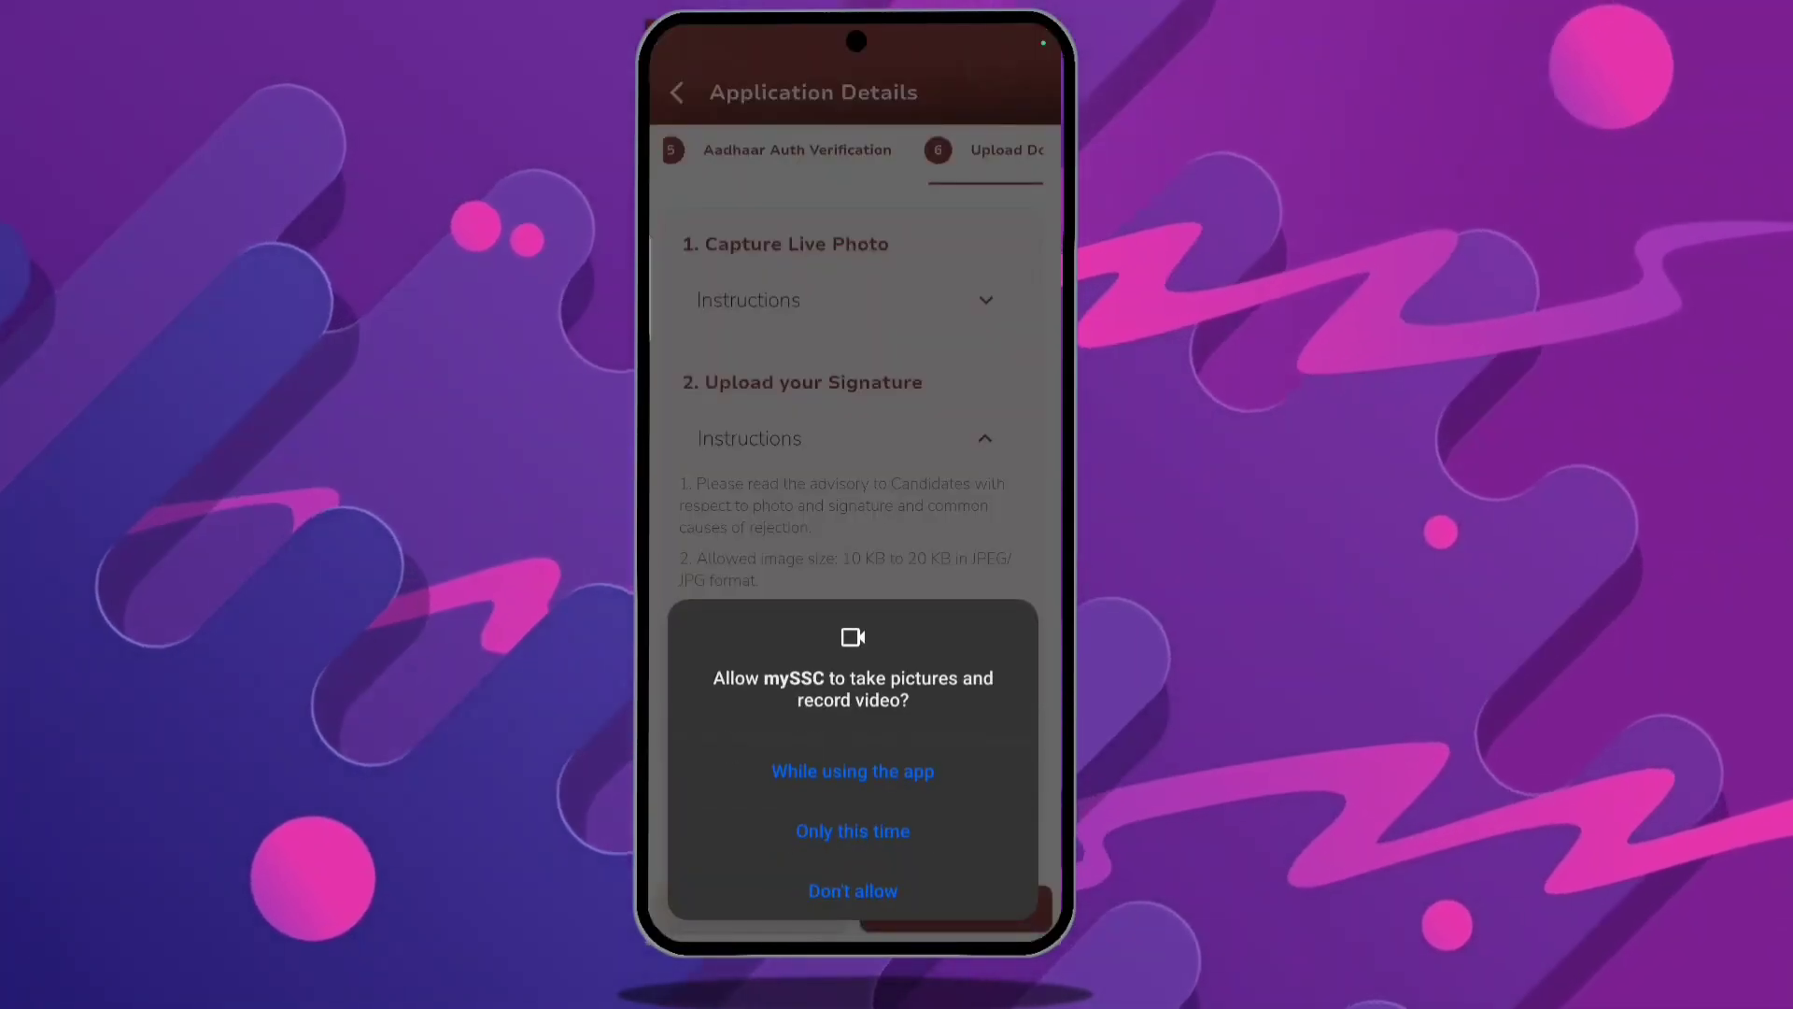
left_click(853, 771)
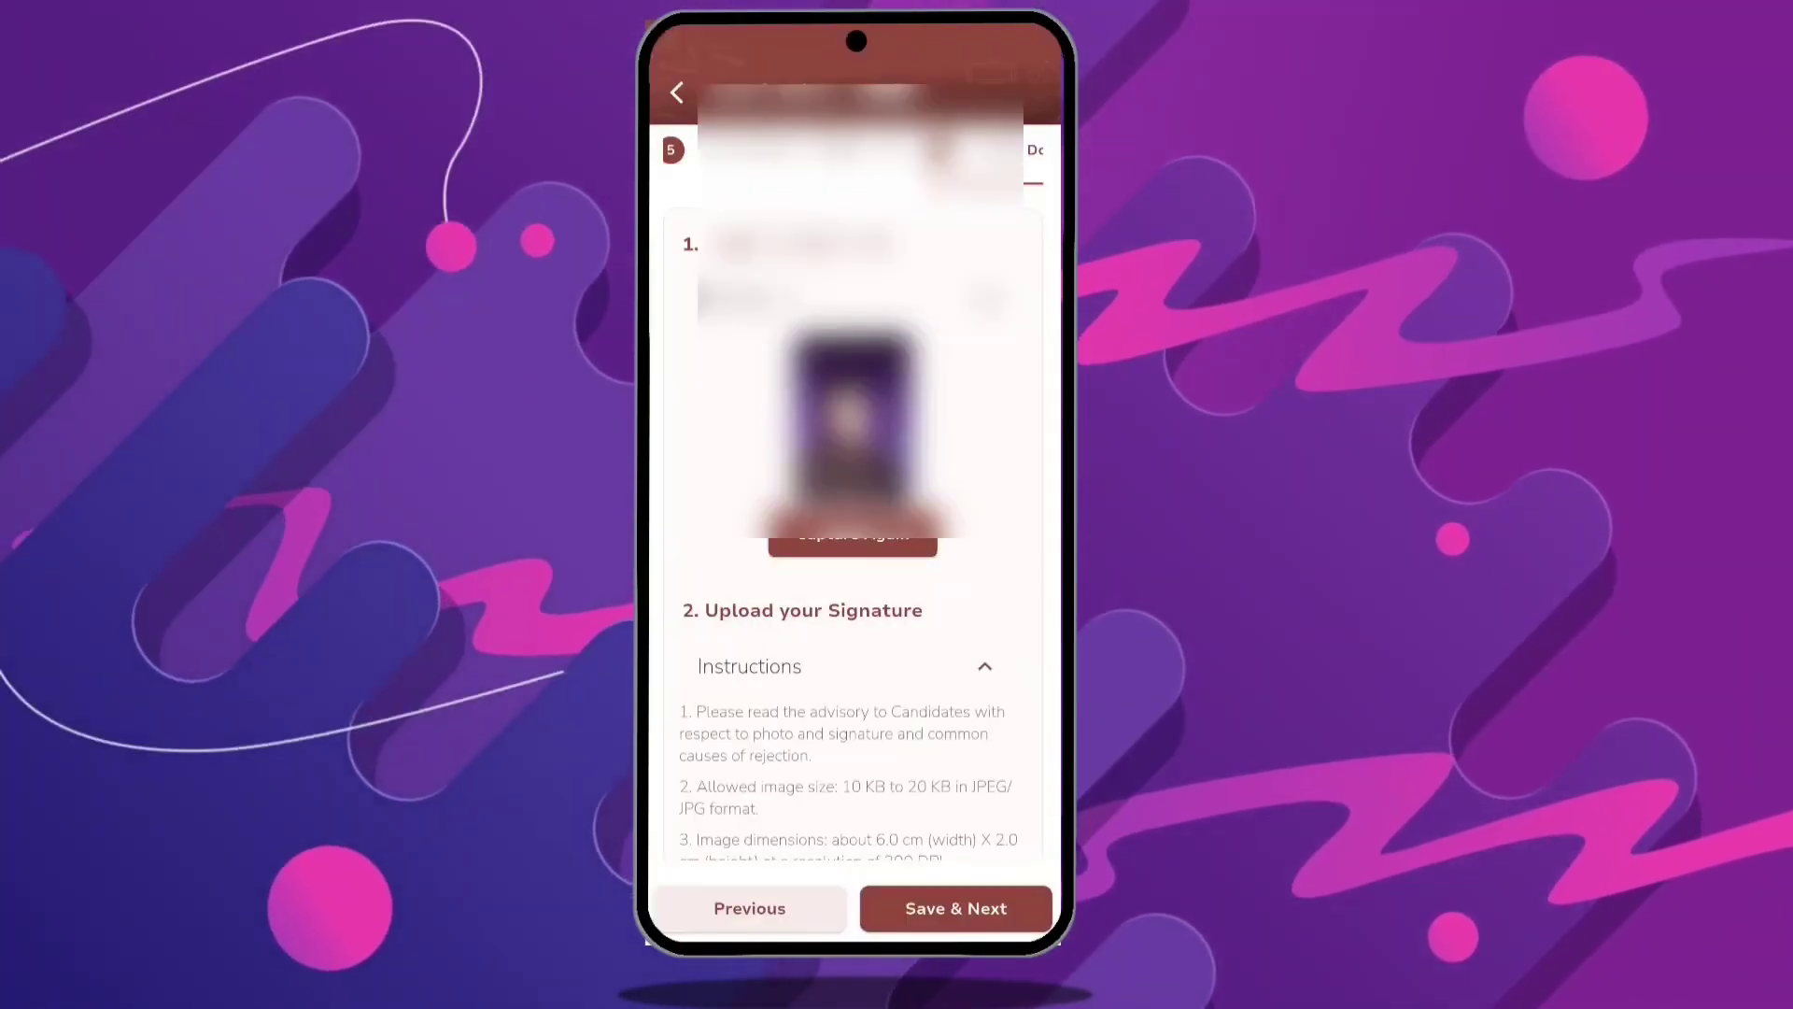
scroll(853, 534, "down", 2)
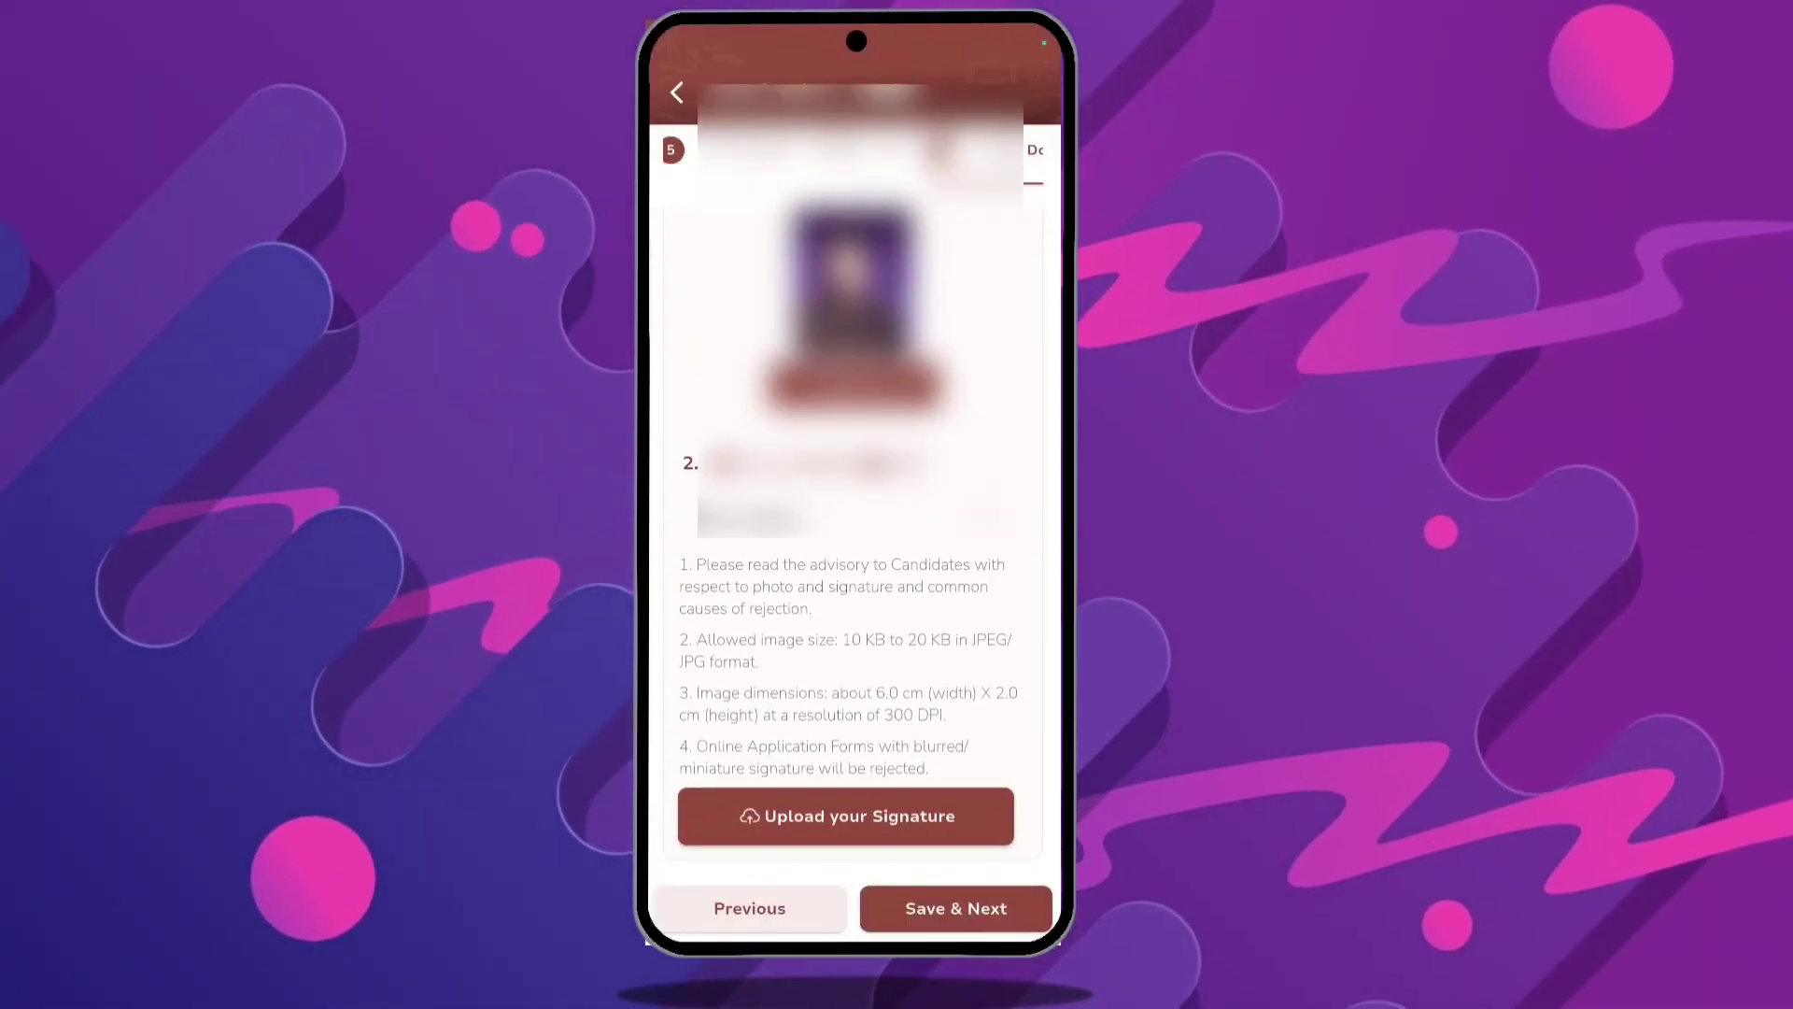
scroll(852, 535, "up", 2)
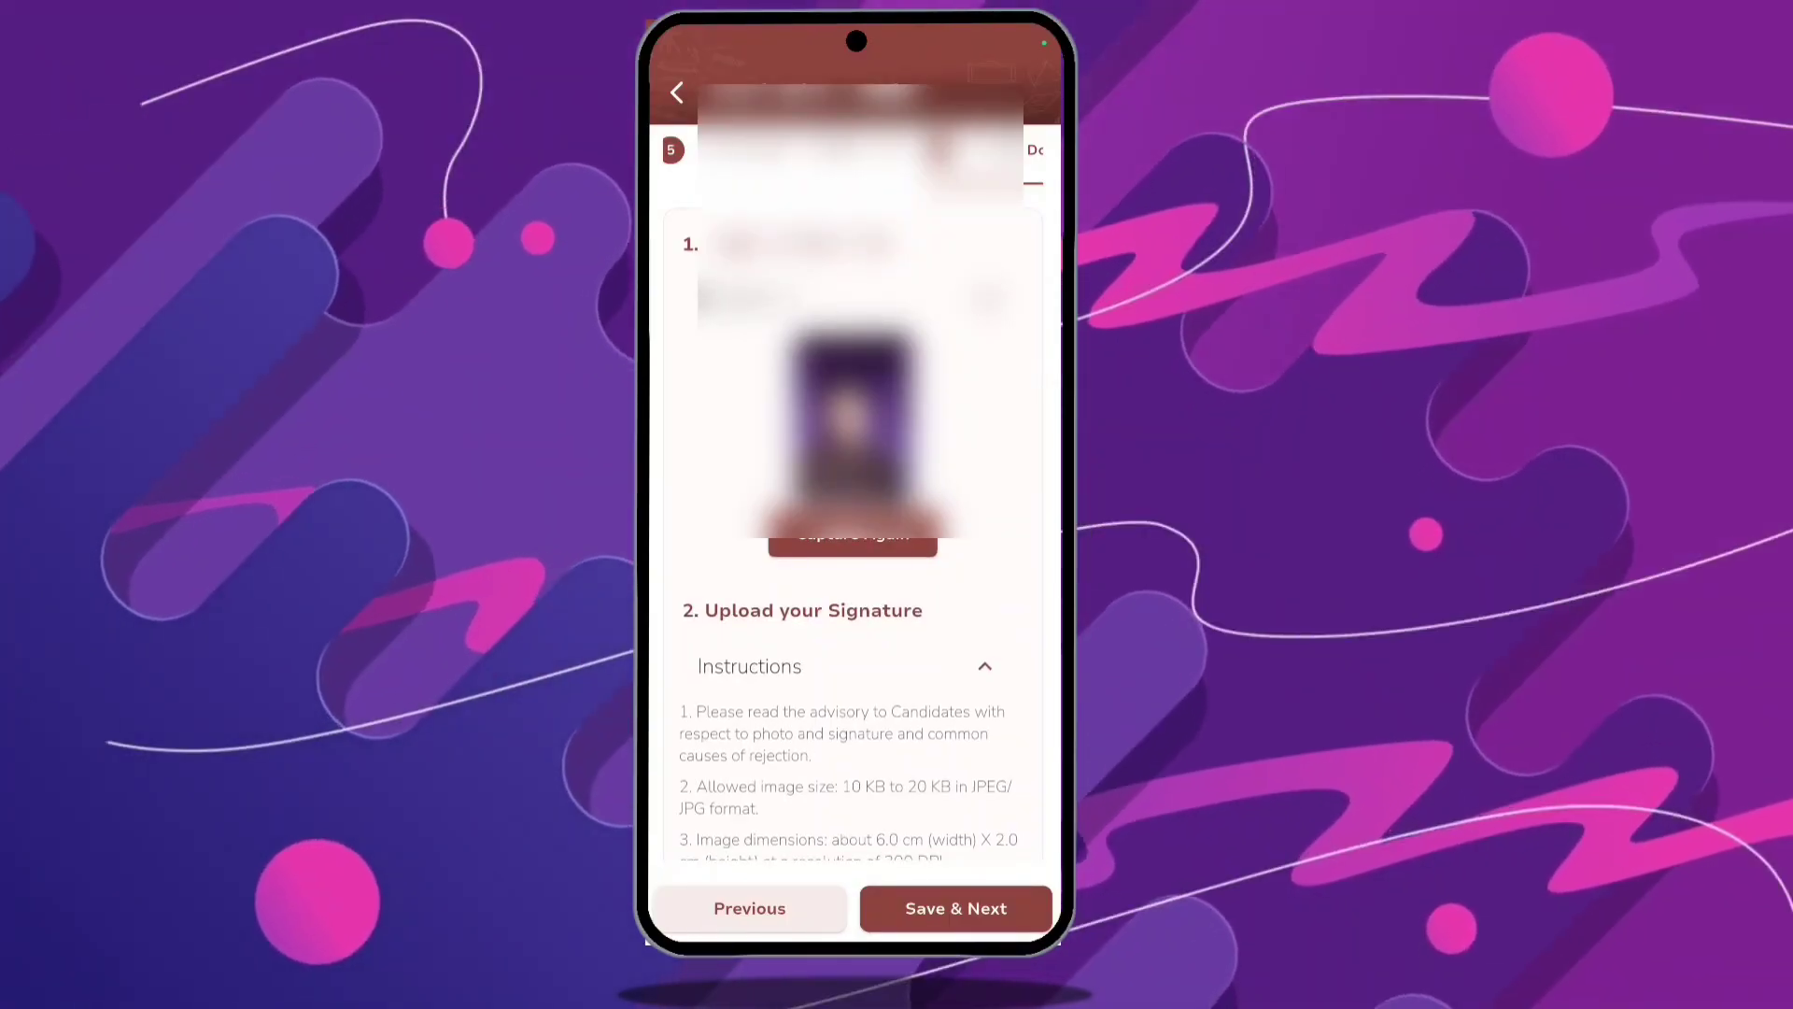
scroll(852, 534, "down", 2)
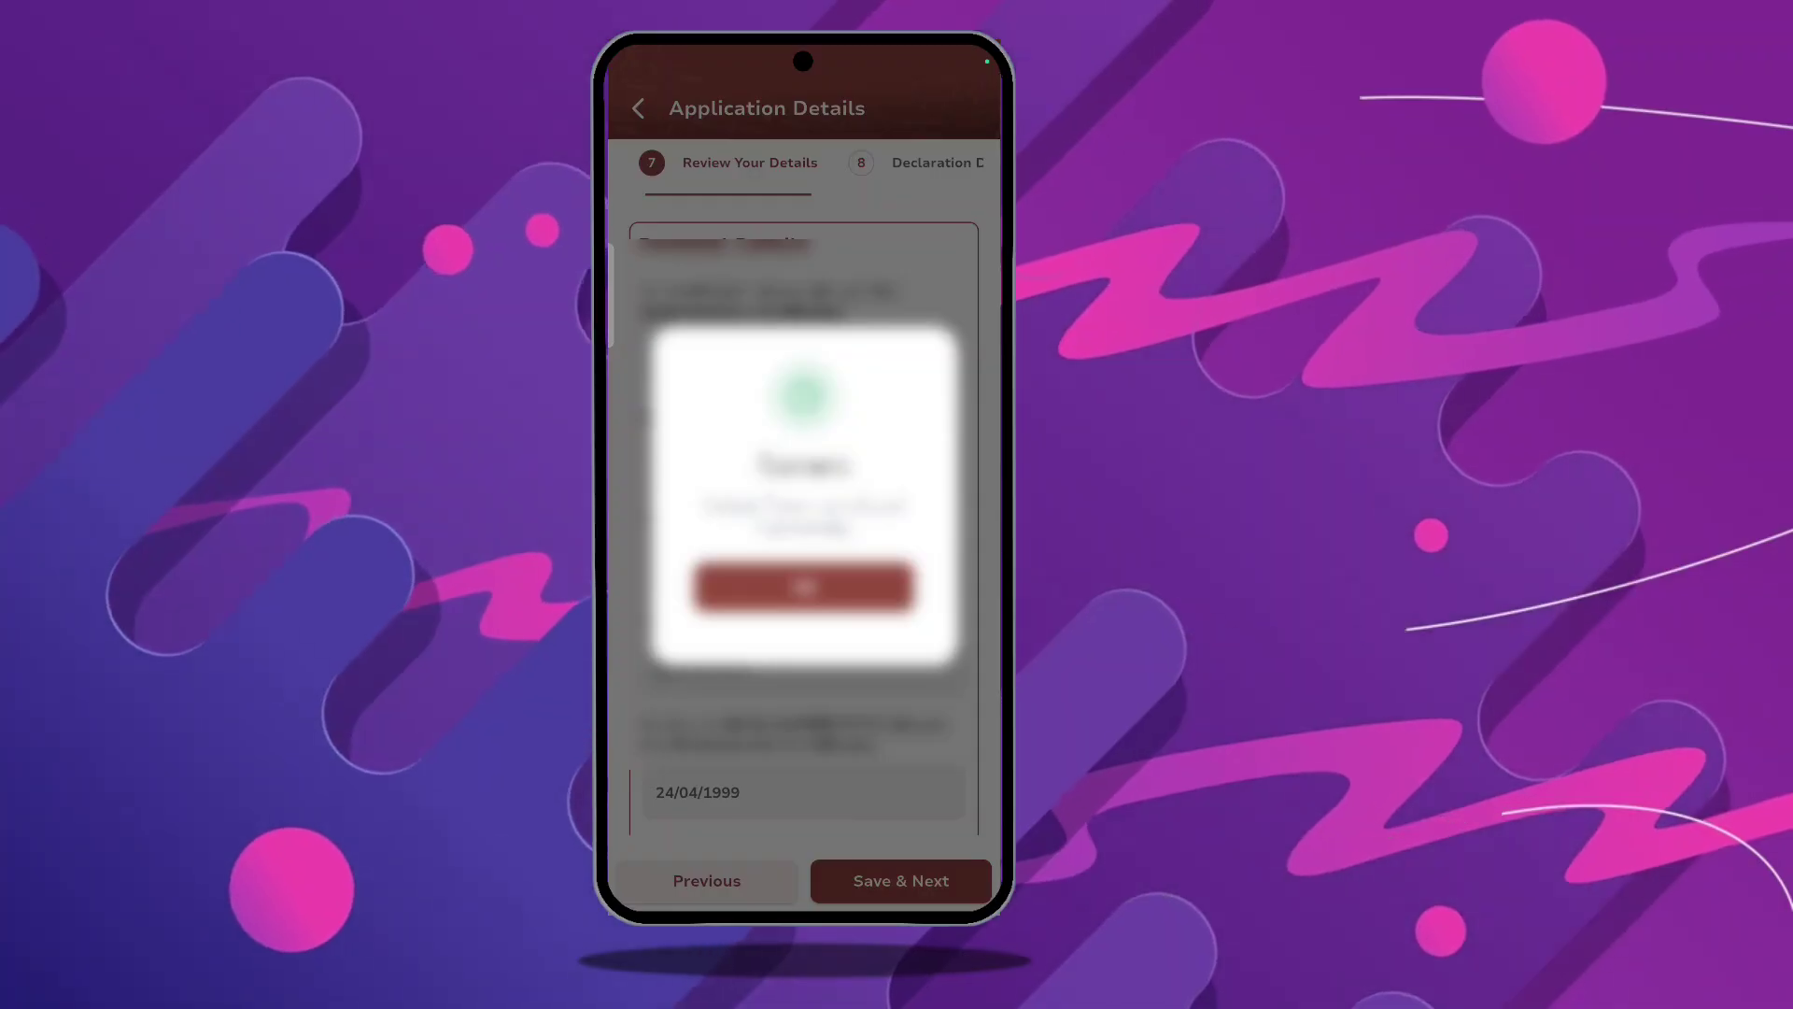
Step: Scroll through the Review Your Details form to check the entered details, including state Assam
scroll(803, 523, "down", 5)
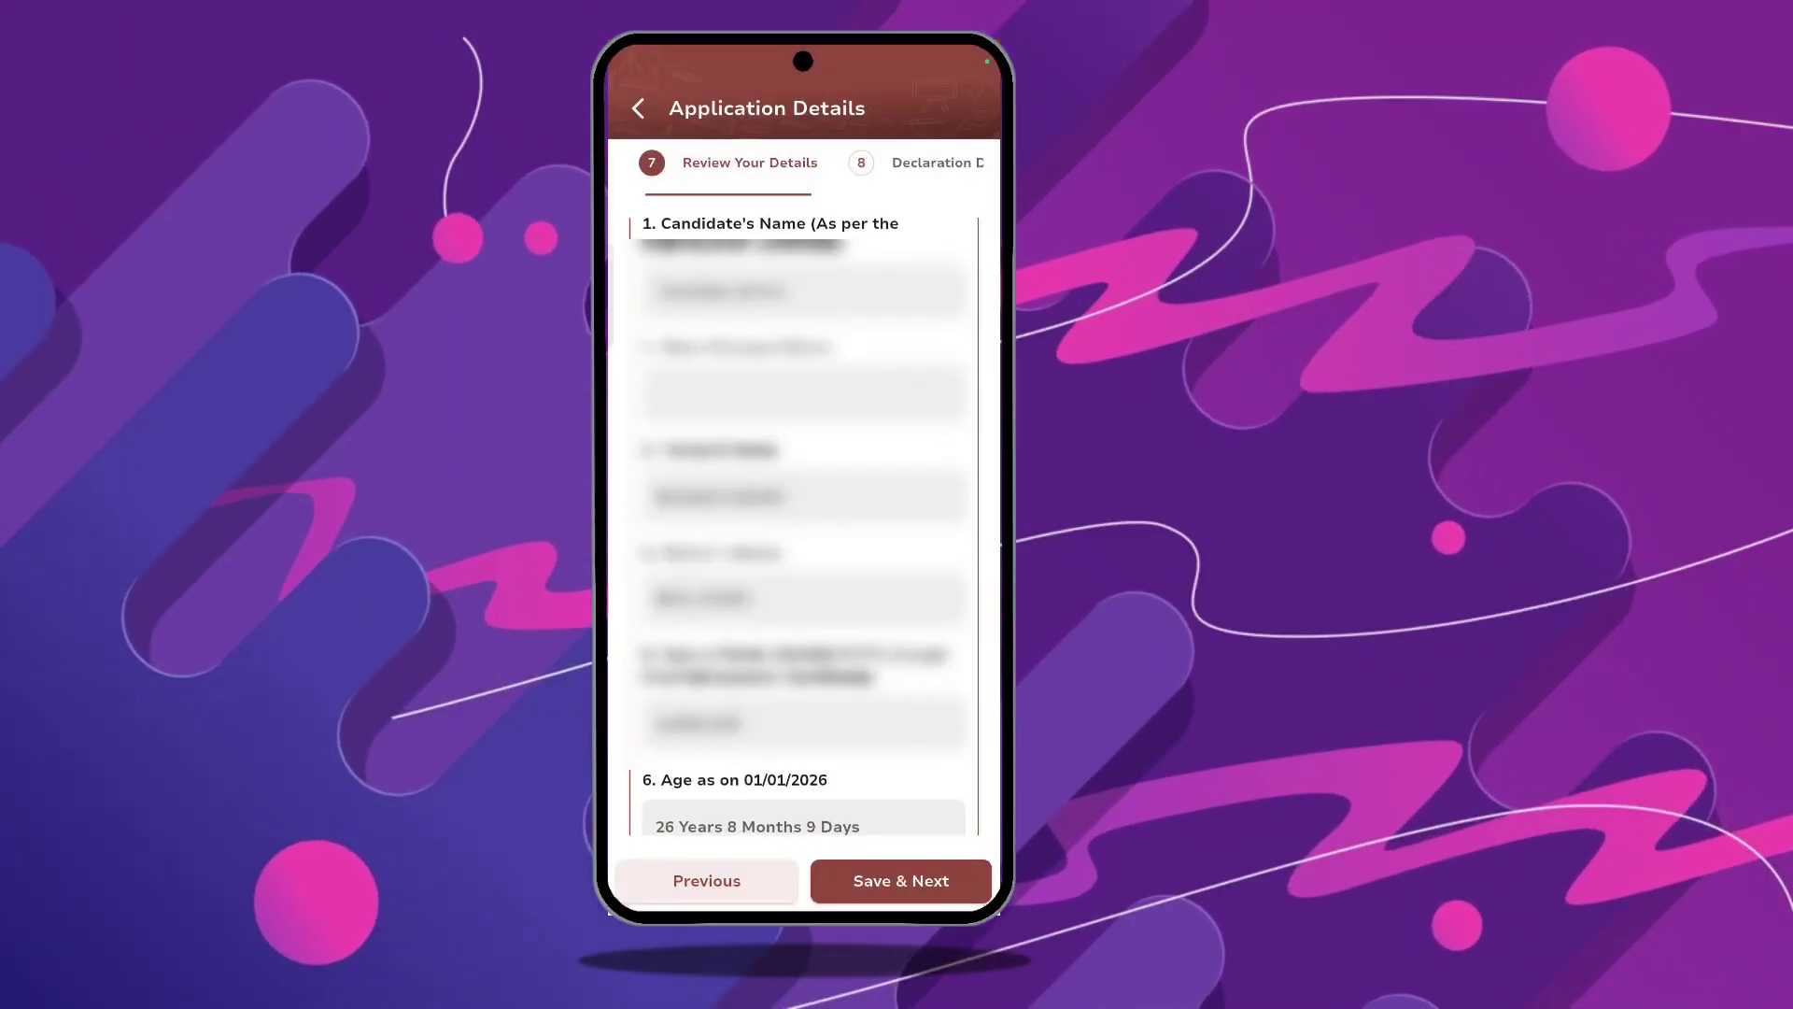
scroll(804, 523, "down", 10)
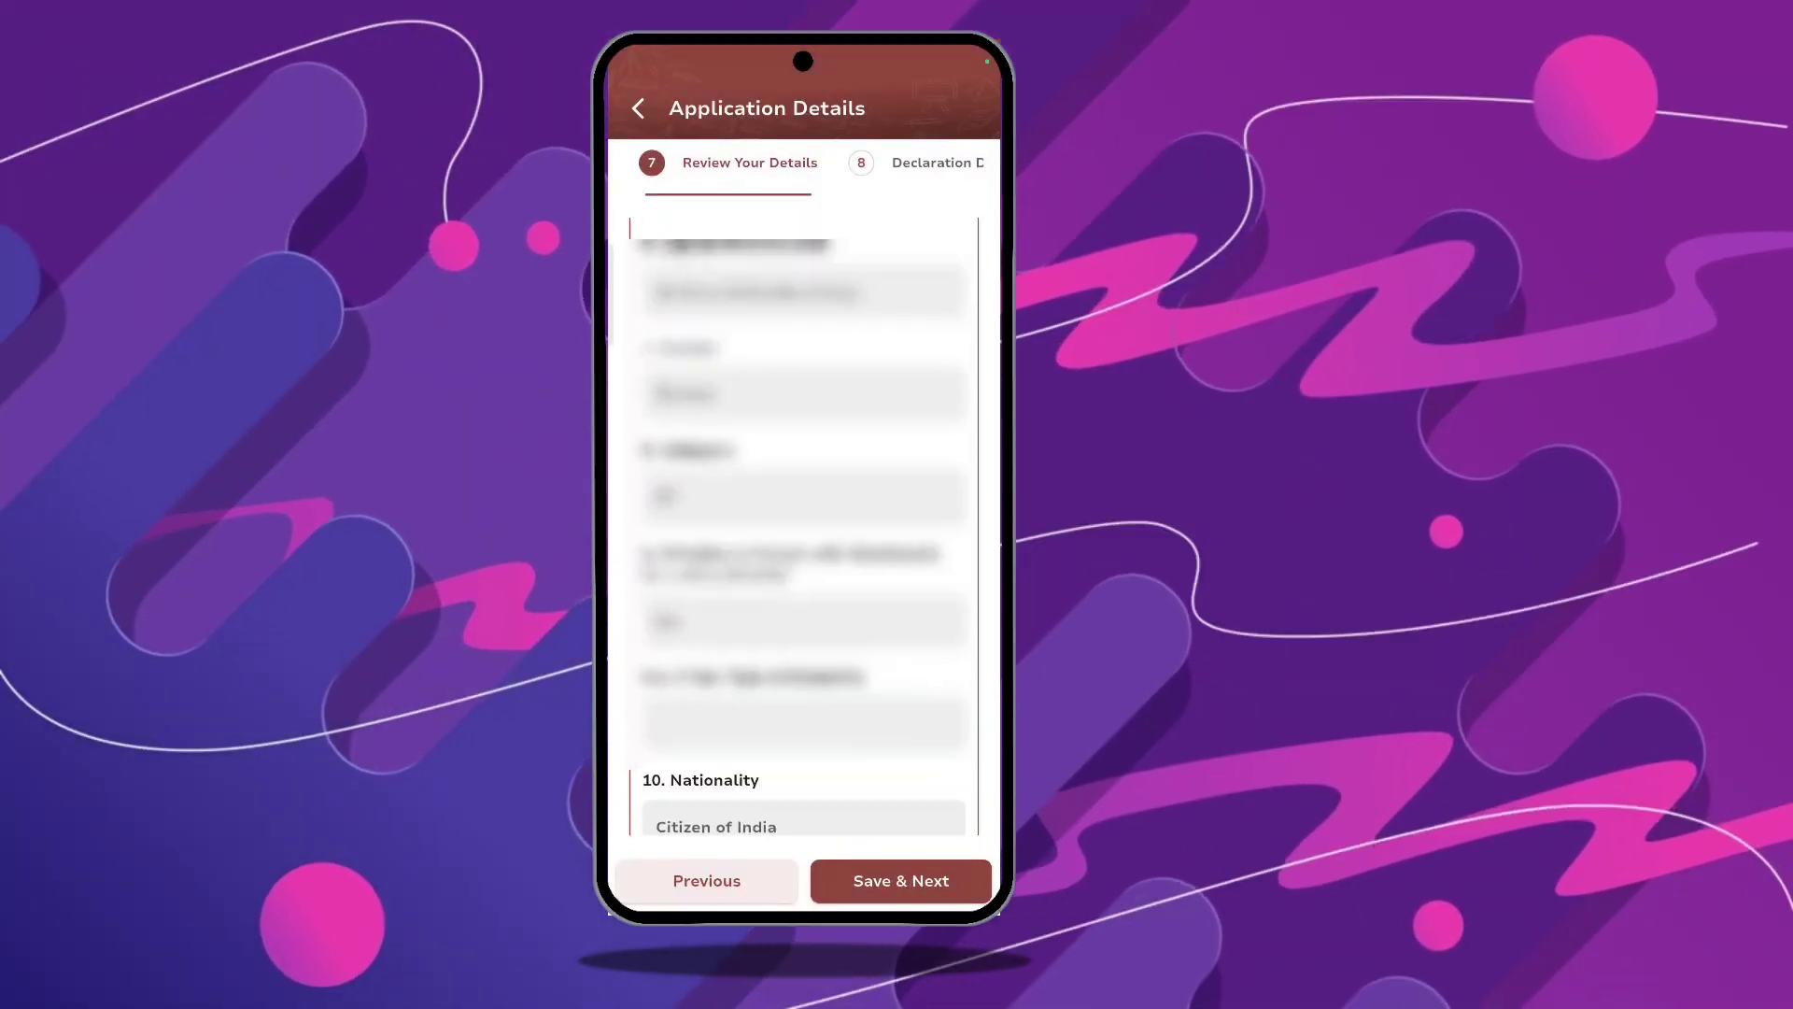
scroll(803, 523, "down", 10)
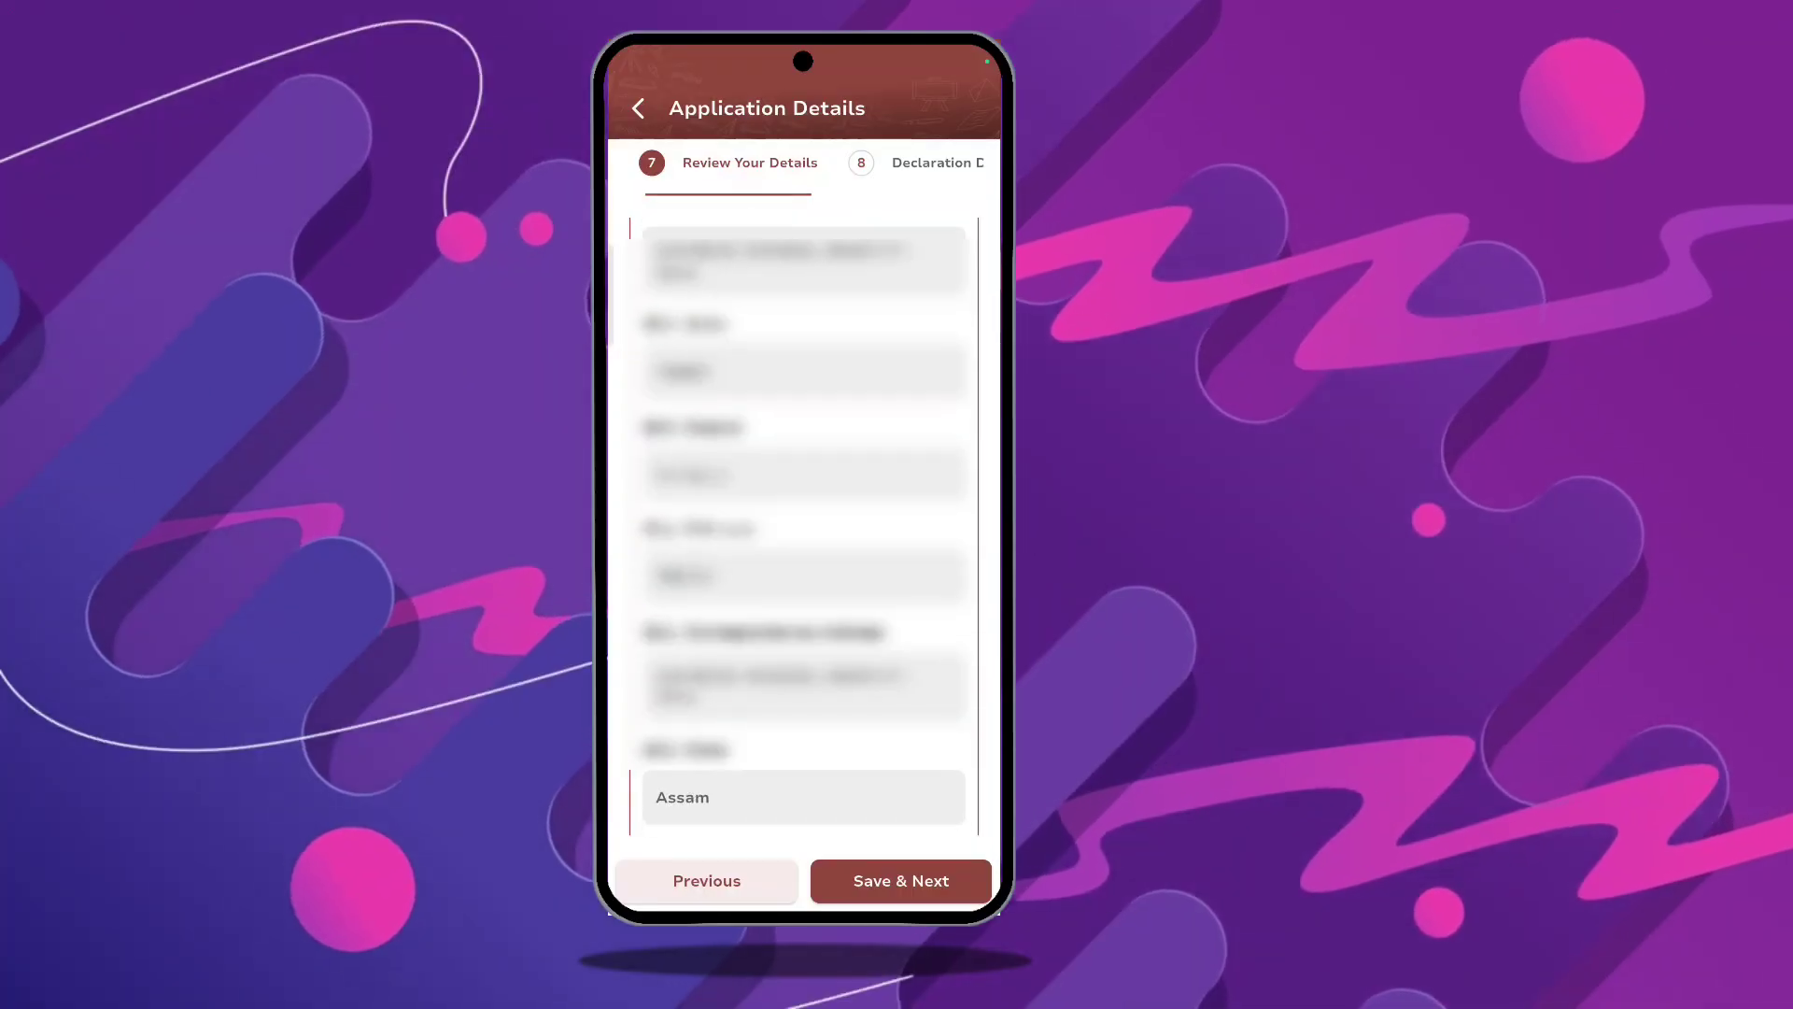
scroll(804, 523, "up", 10)
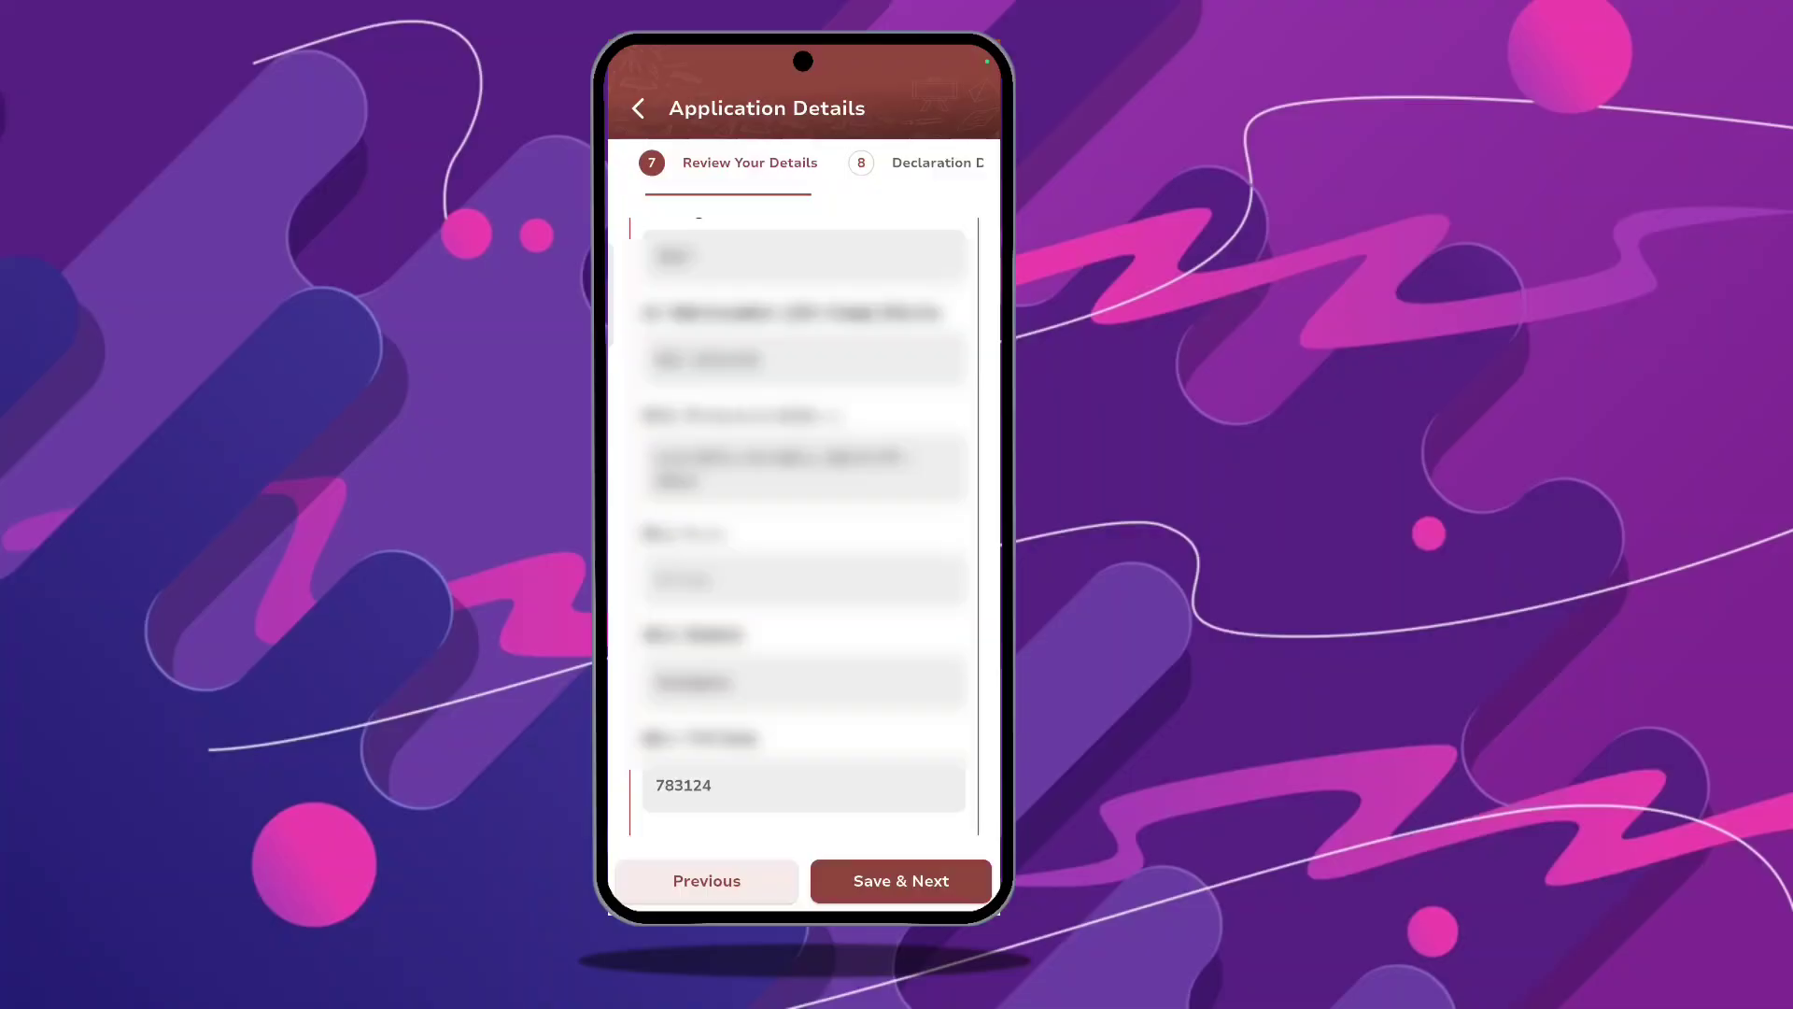
scroll(803, 523, "down", 10)
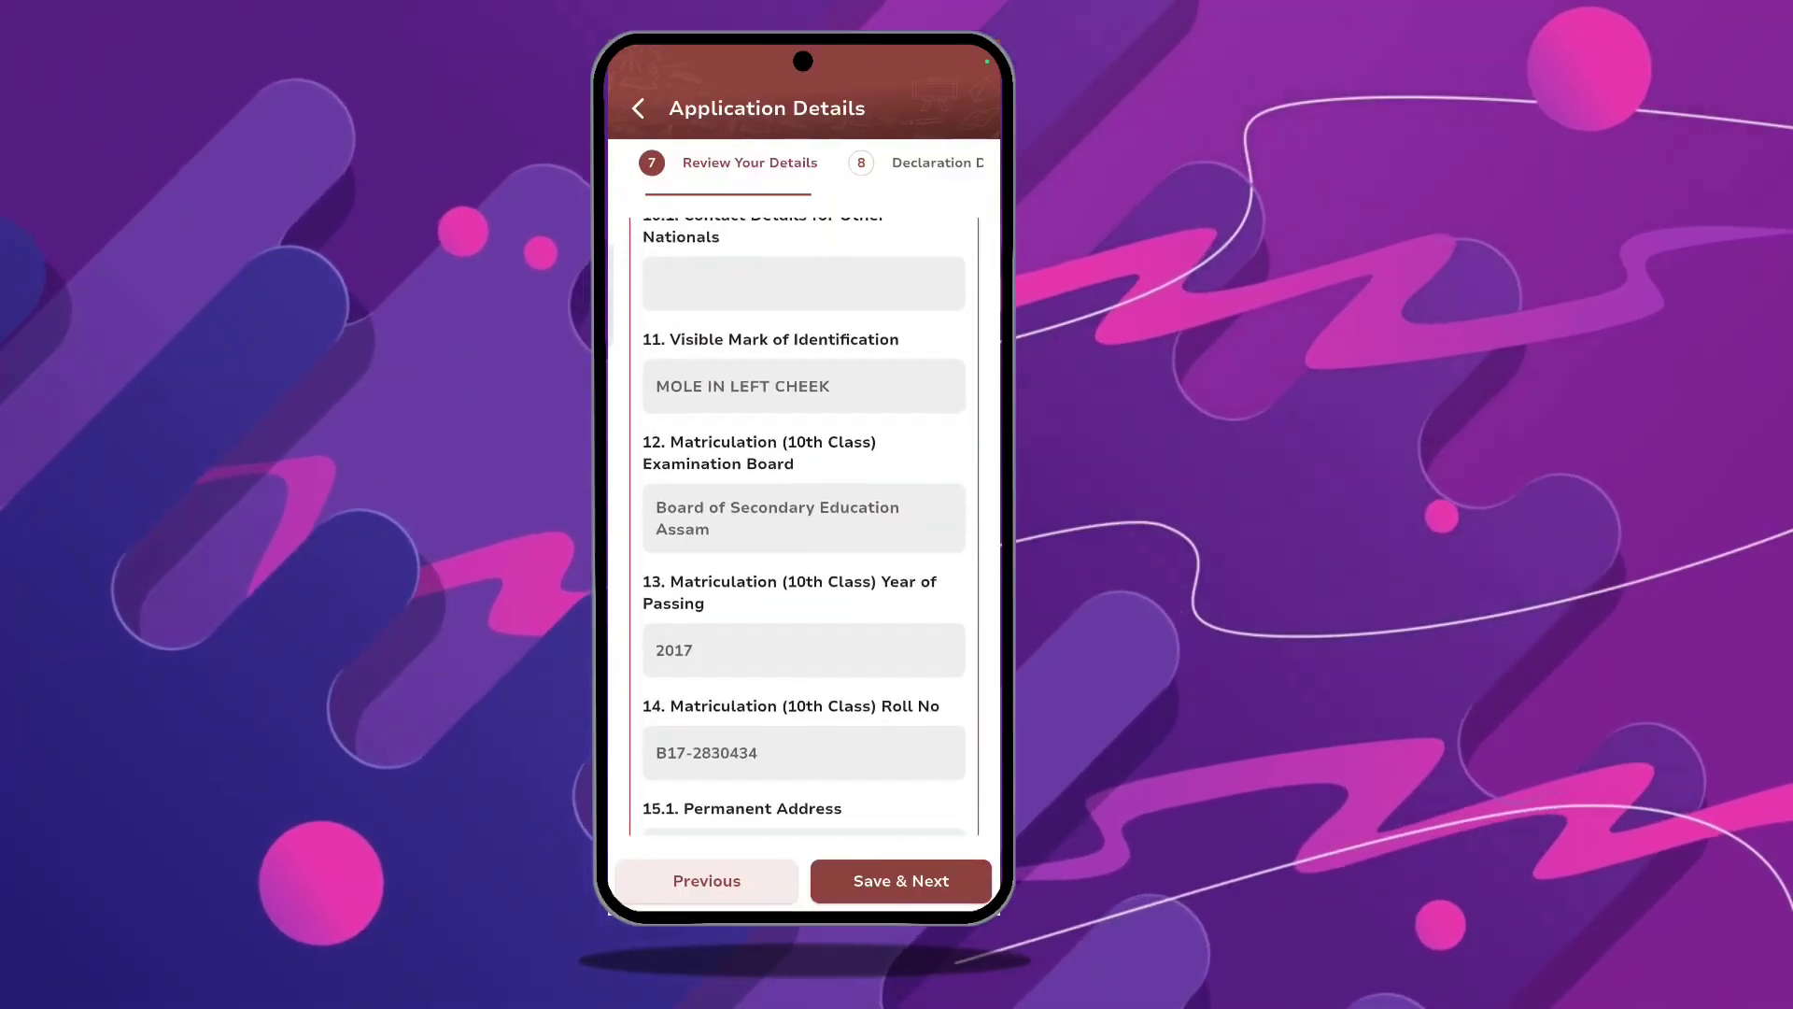
scroll(803, 523, "down", 5)
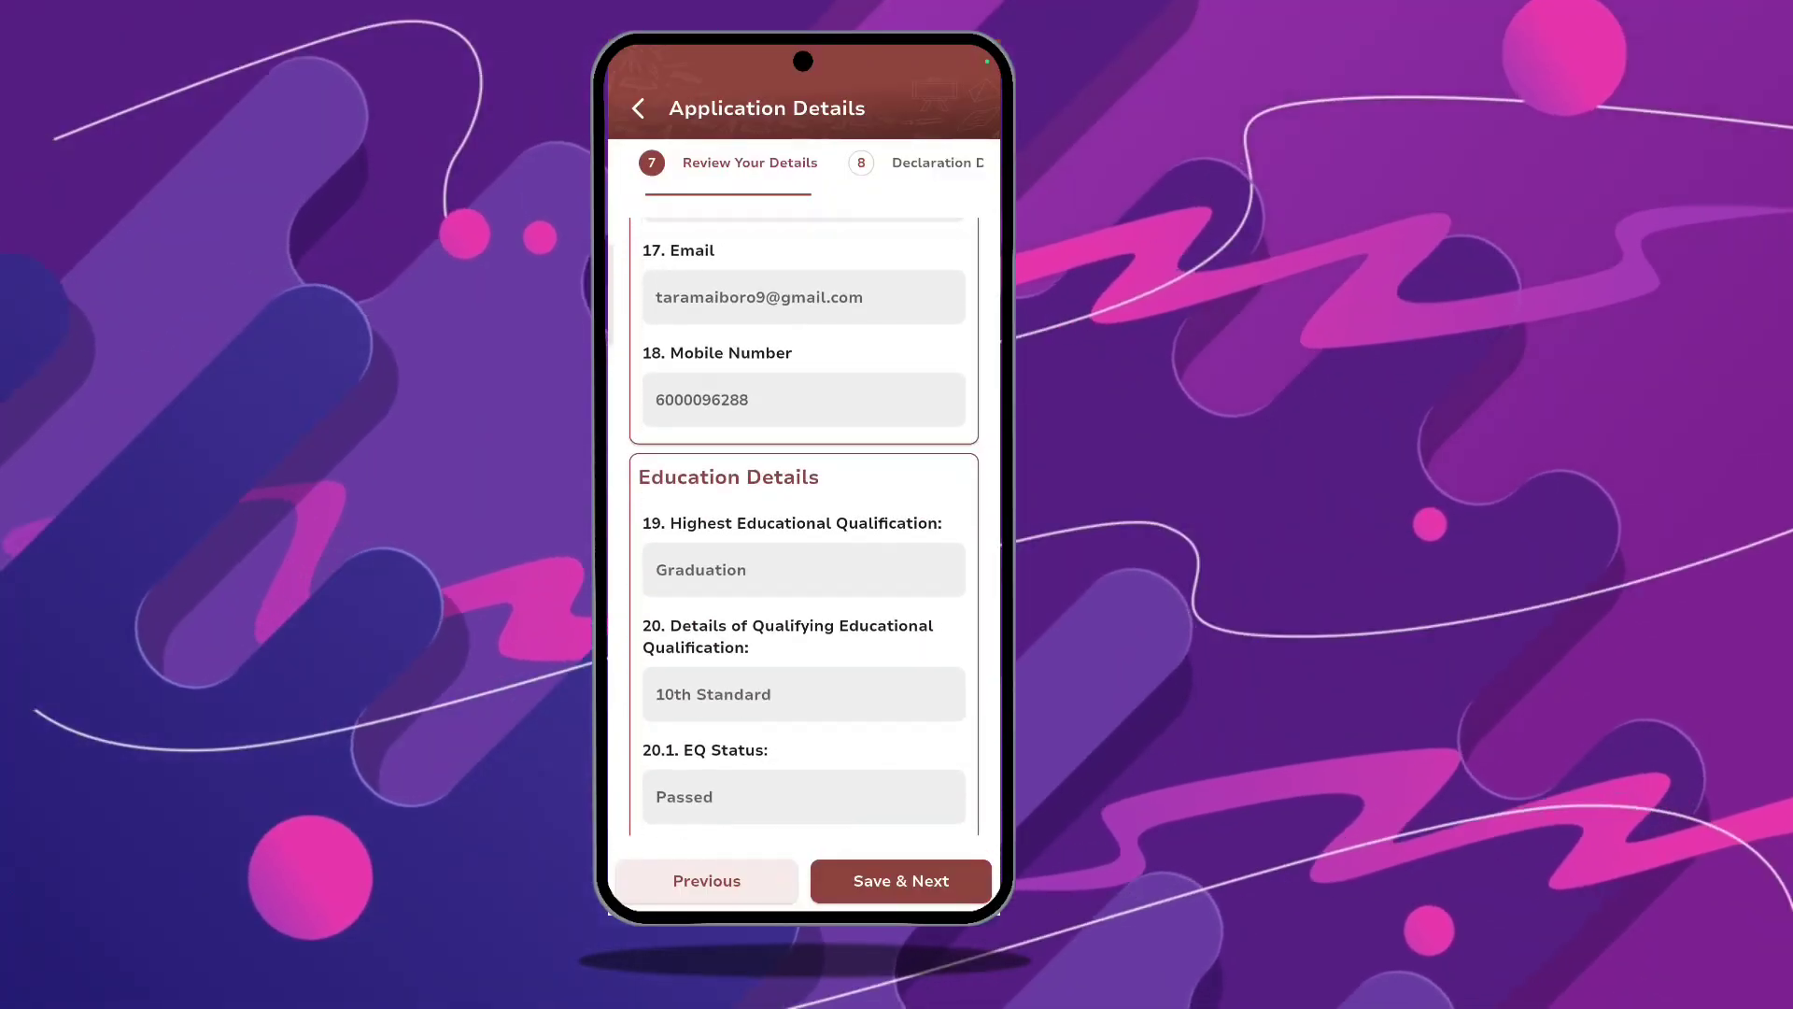
scroll(803, 523, "up", 15)
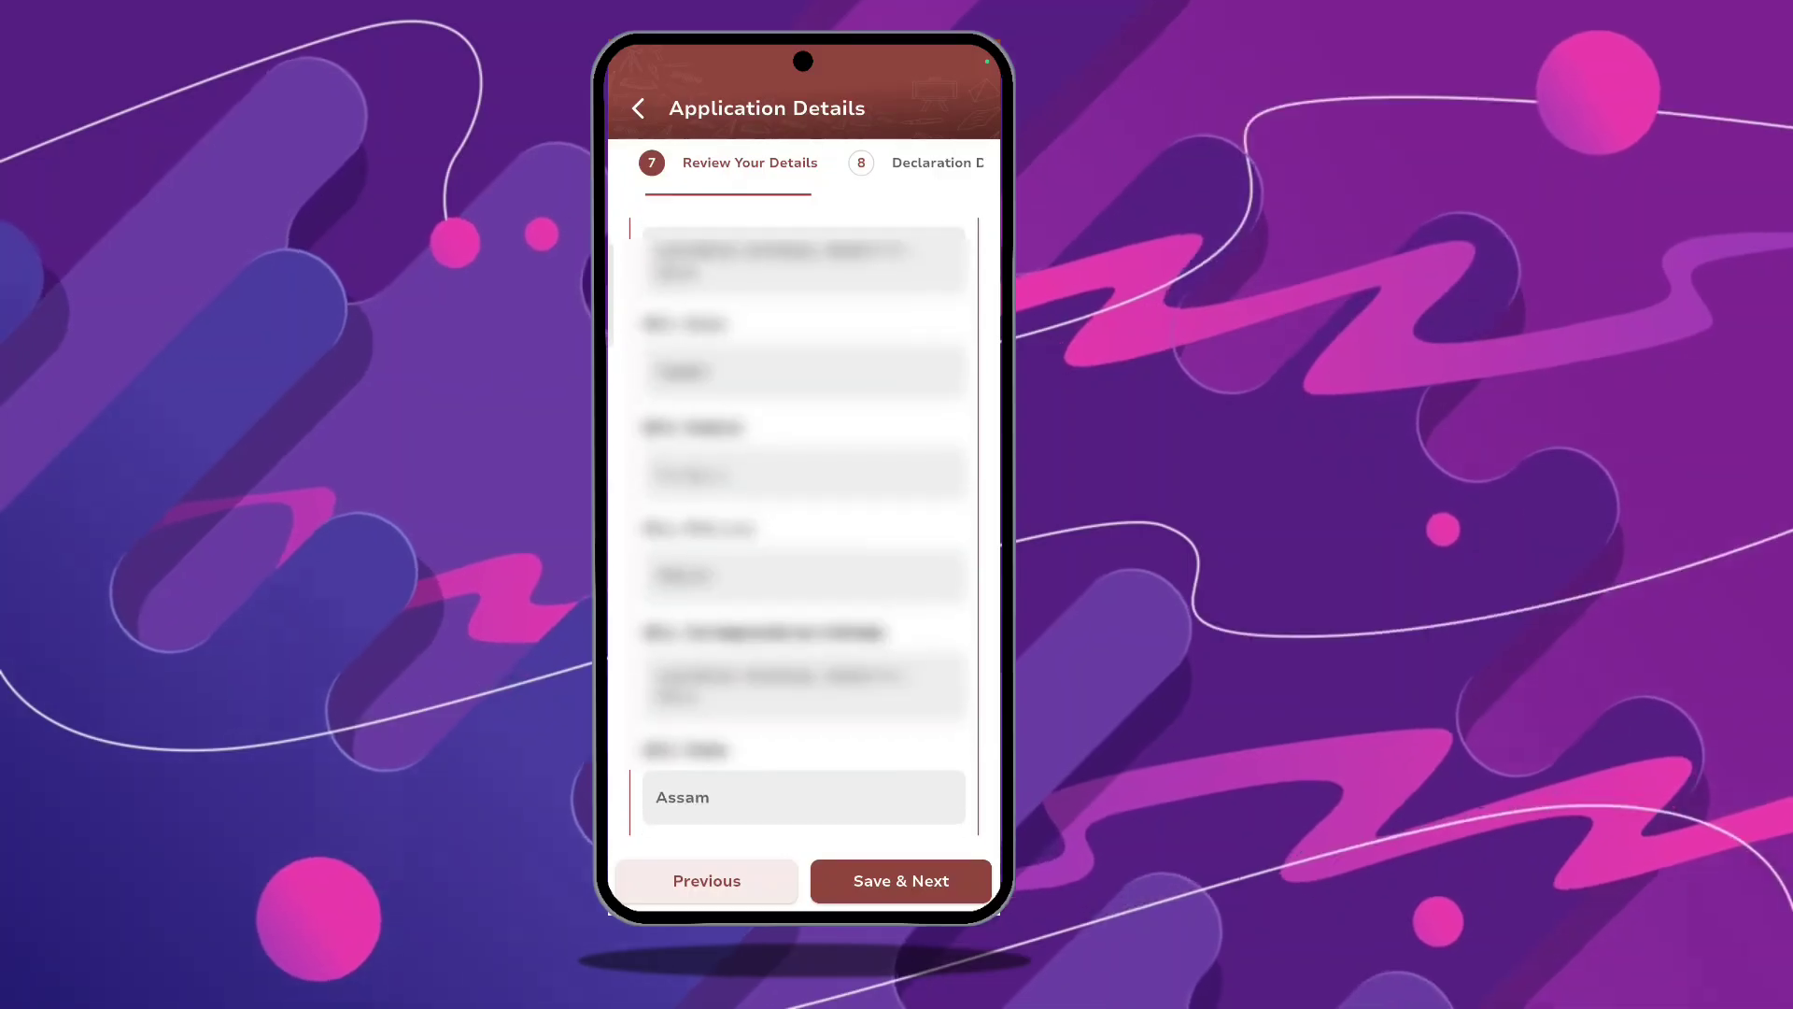